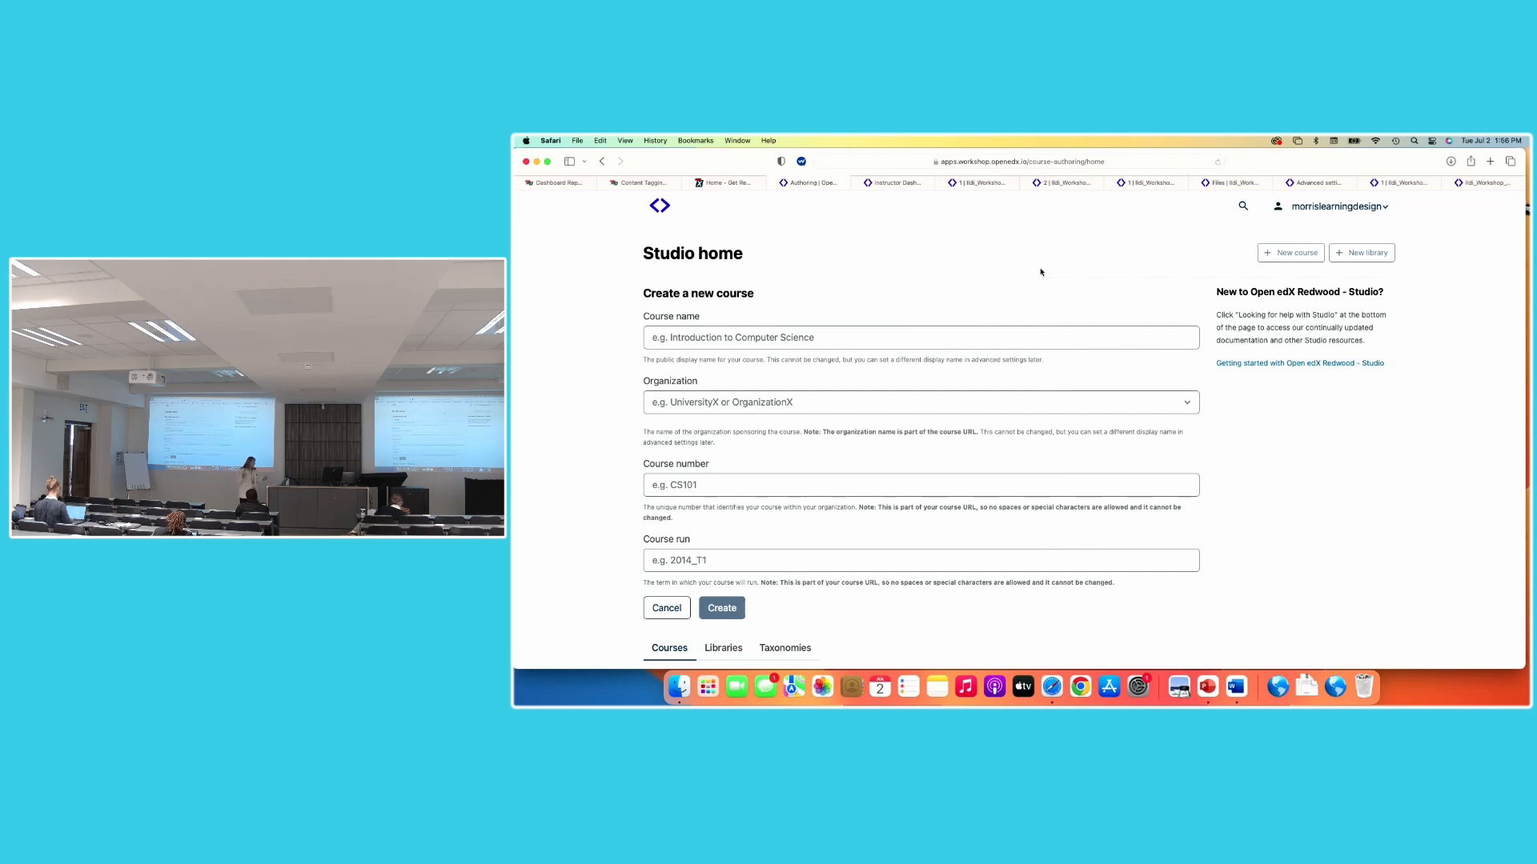
Start filling in the new course form with a training course name and axim as the organization
left_click(981, 339)
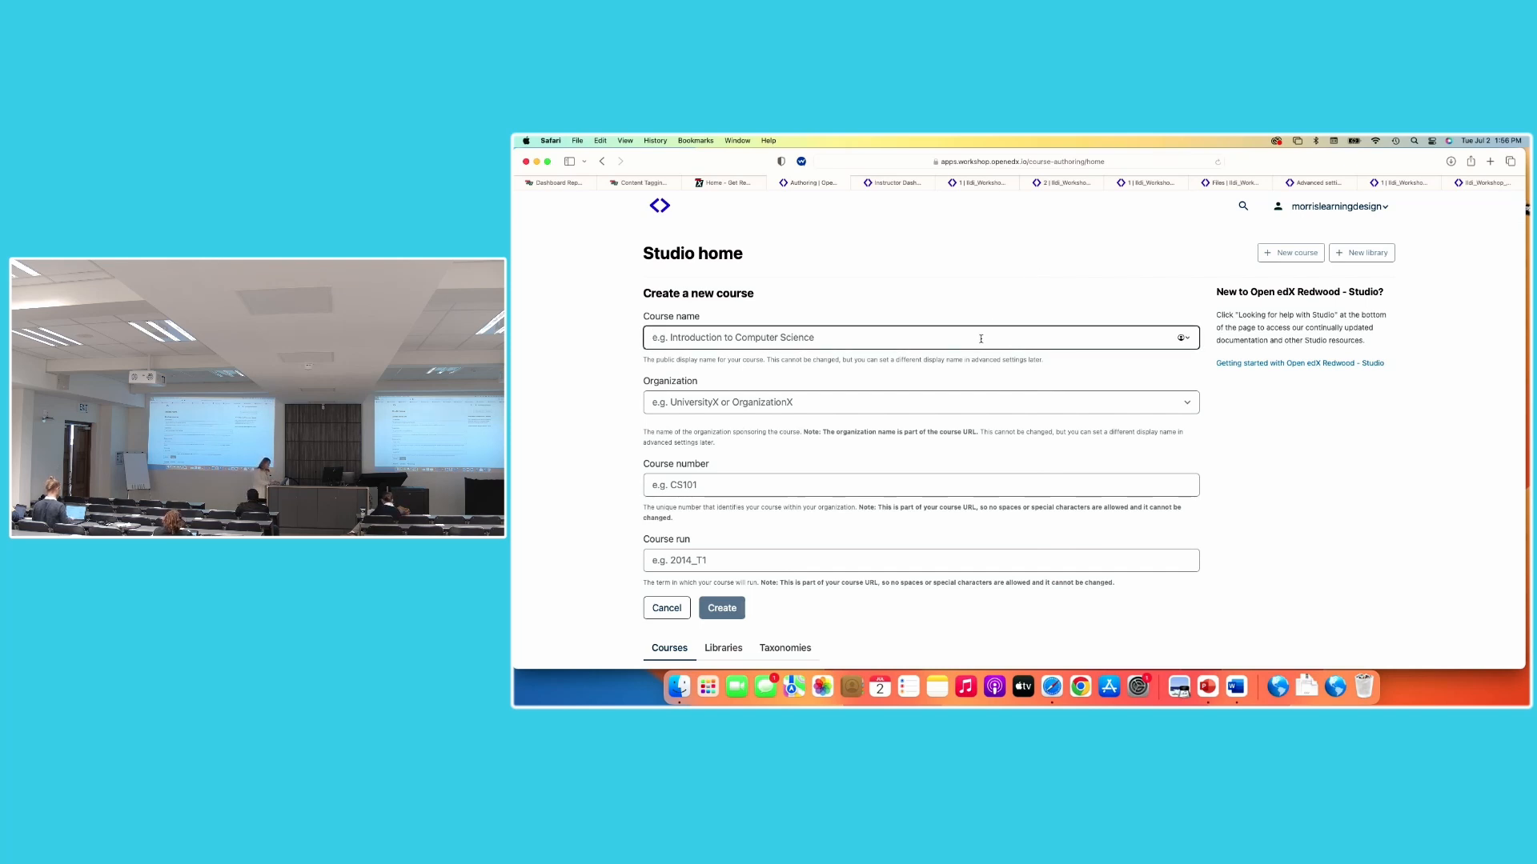
type("Training I")
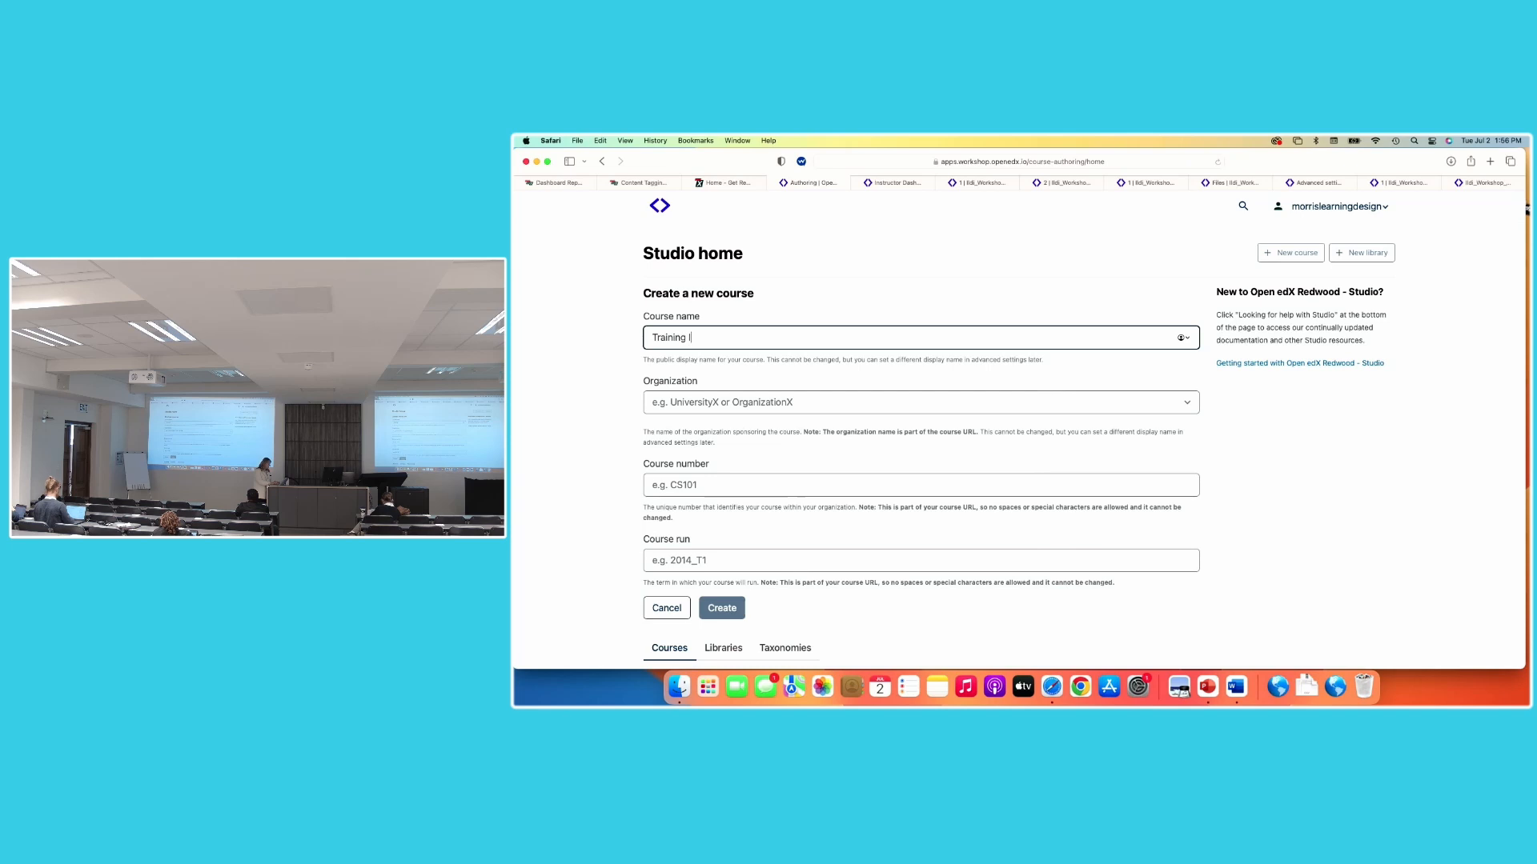
type("ldi")
left_click(974, 403)
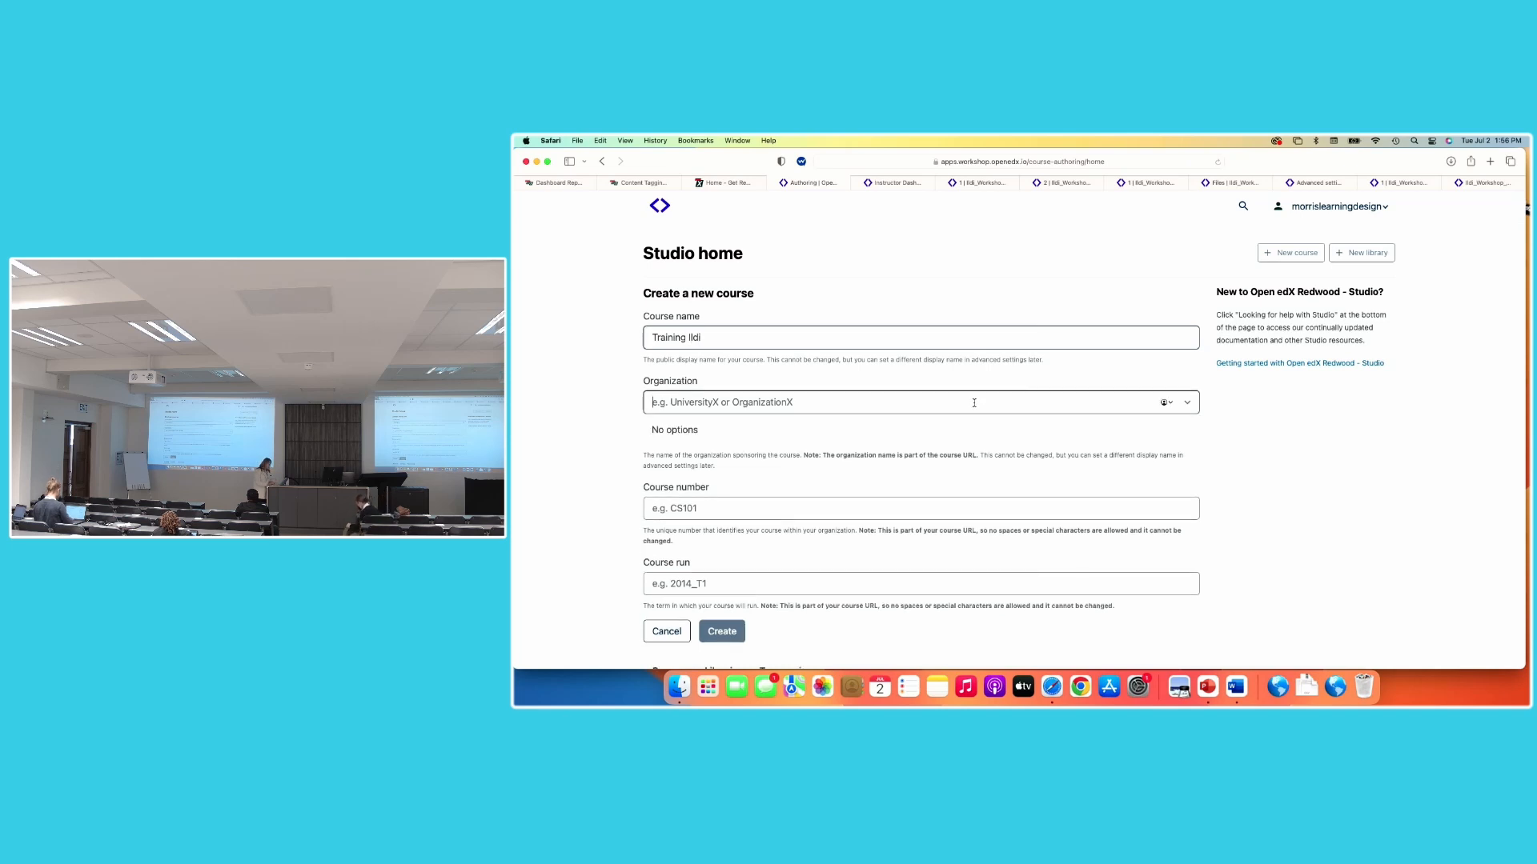
left_click(1186, 404)
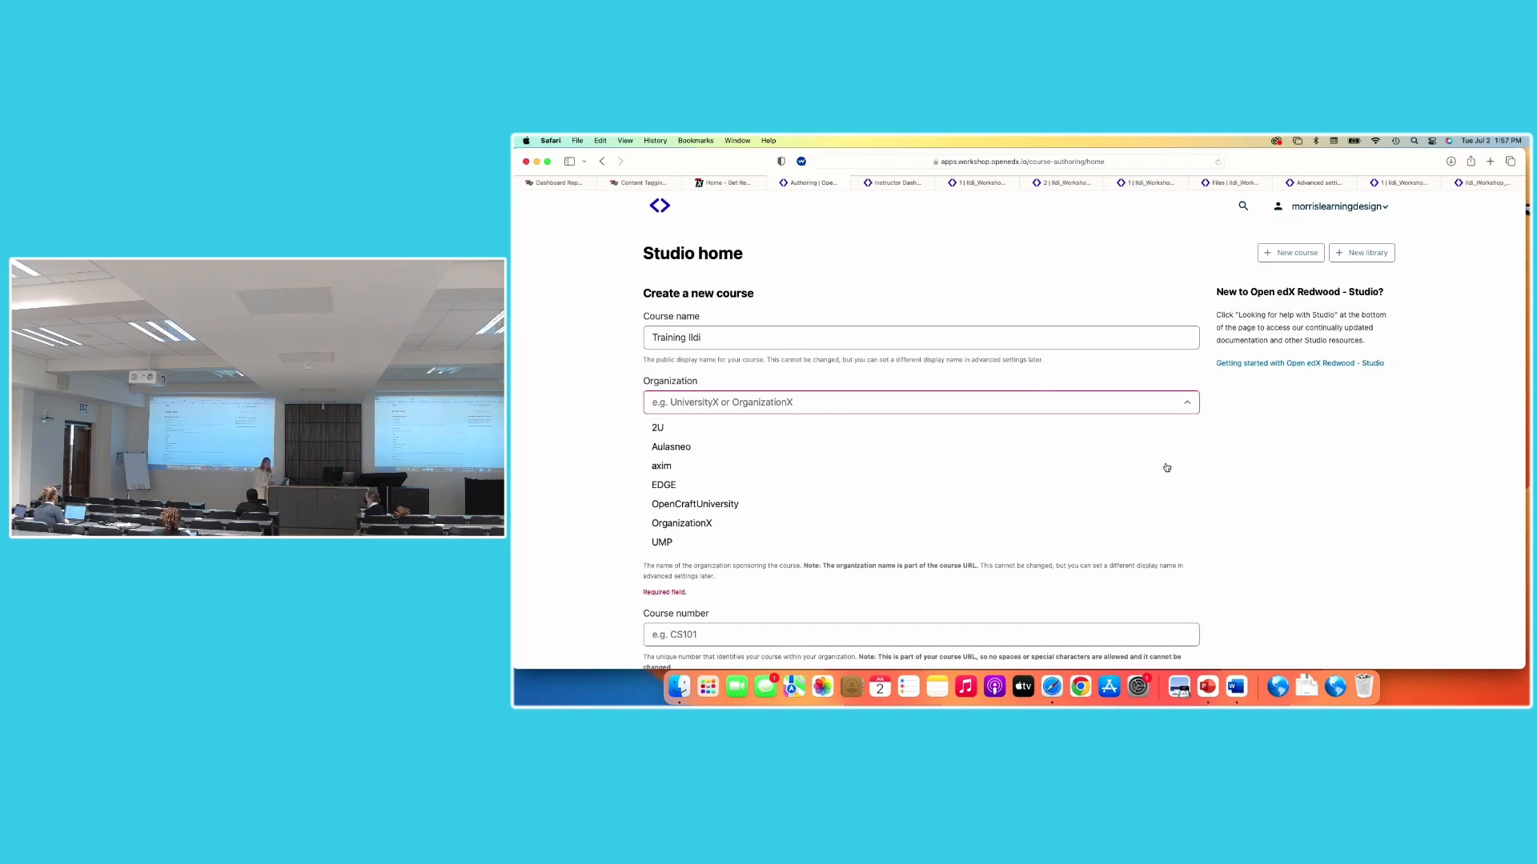
left_click(1166, 467)
scroll(1247, 477, "down", 1)
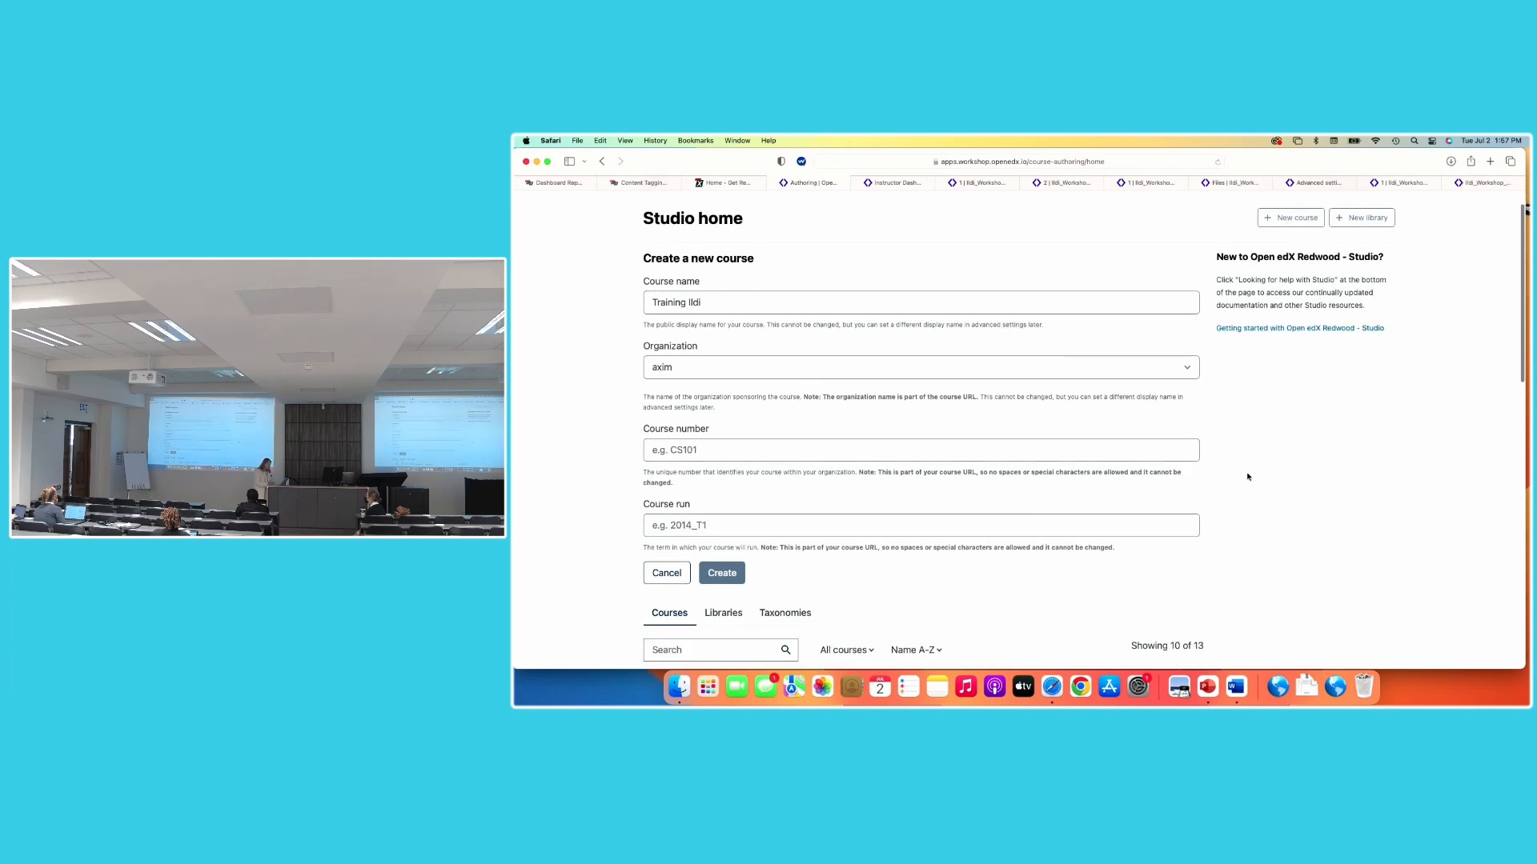
Enter 101 as the course number, leave the course run empty, and cancel the new course
left_click(1169, 451)
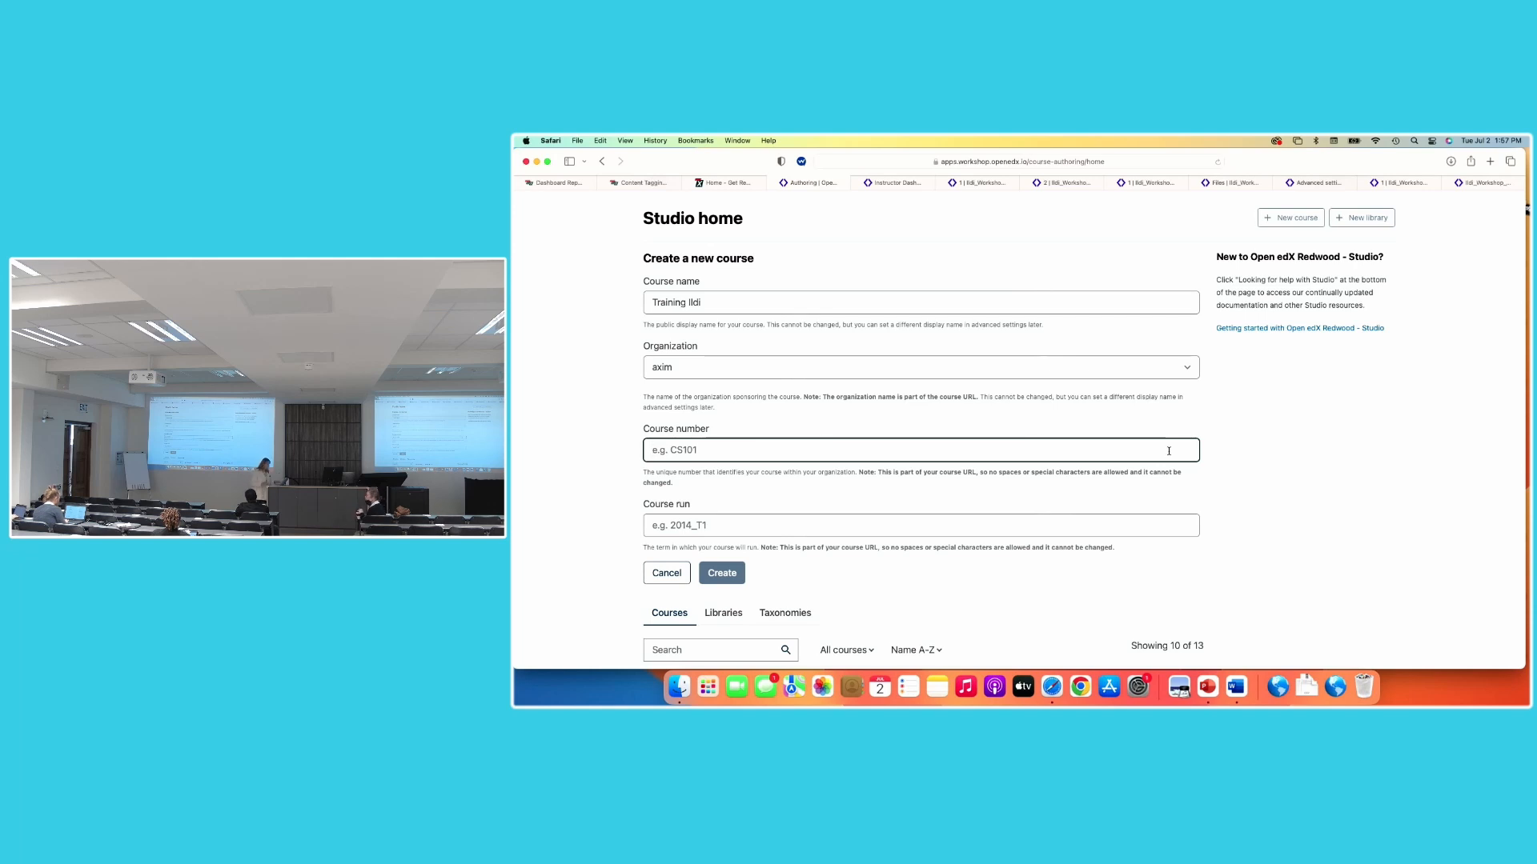
type("101")
left_click(1099, 529)
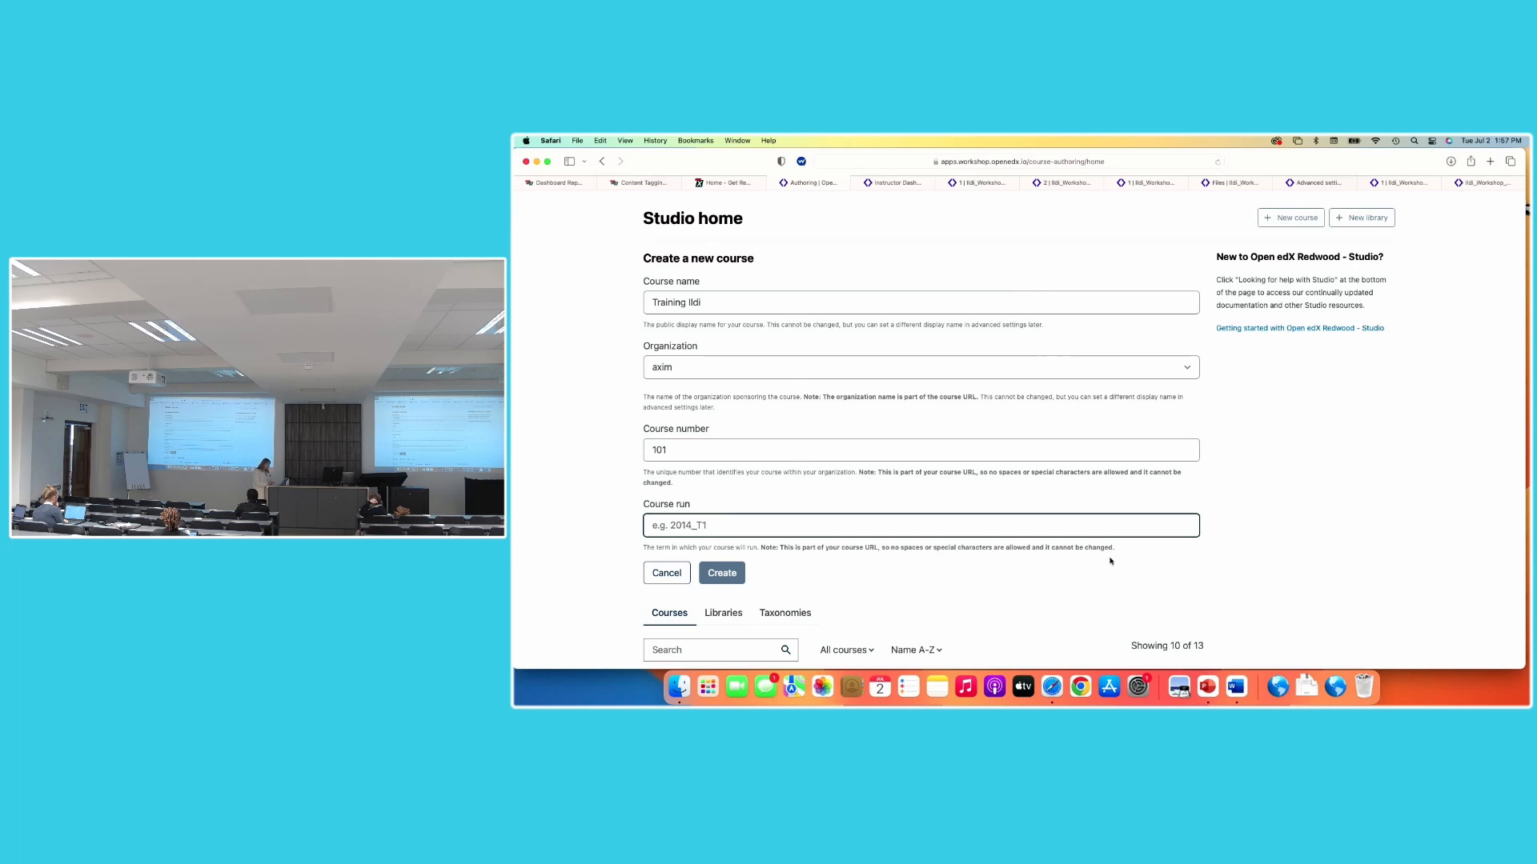
scroll(1109, 560, "down", 1)
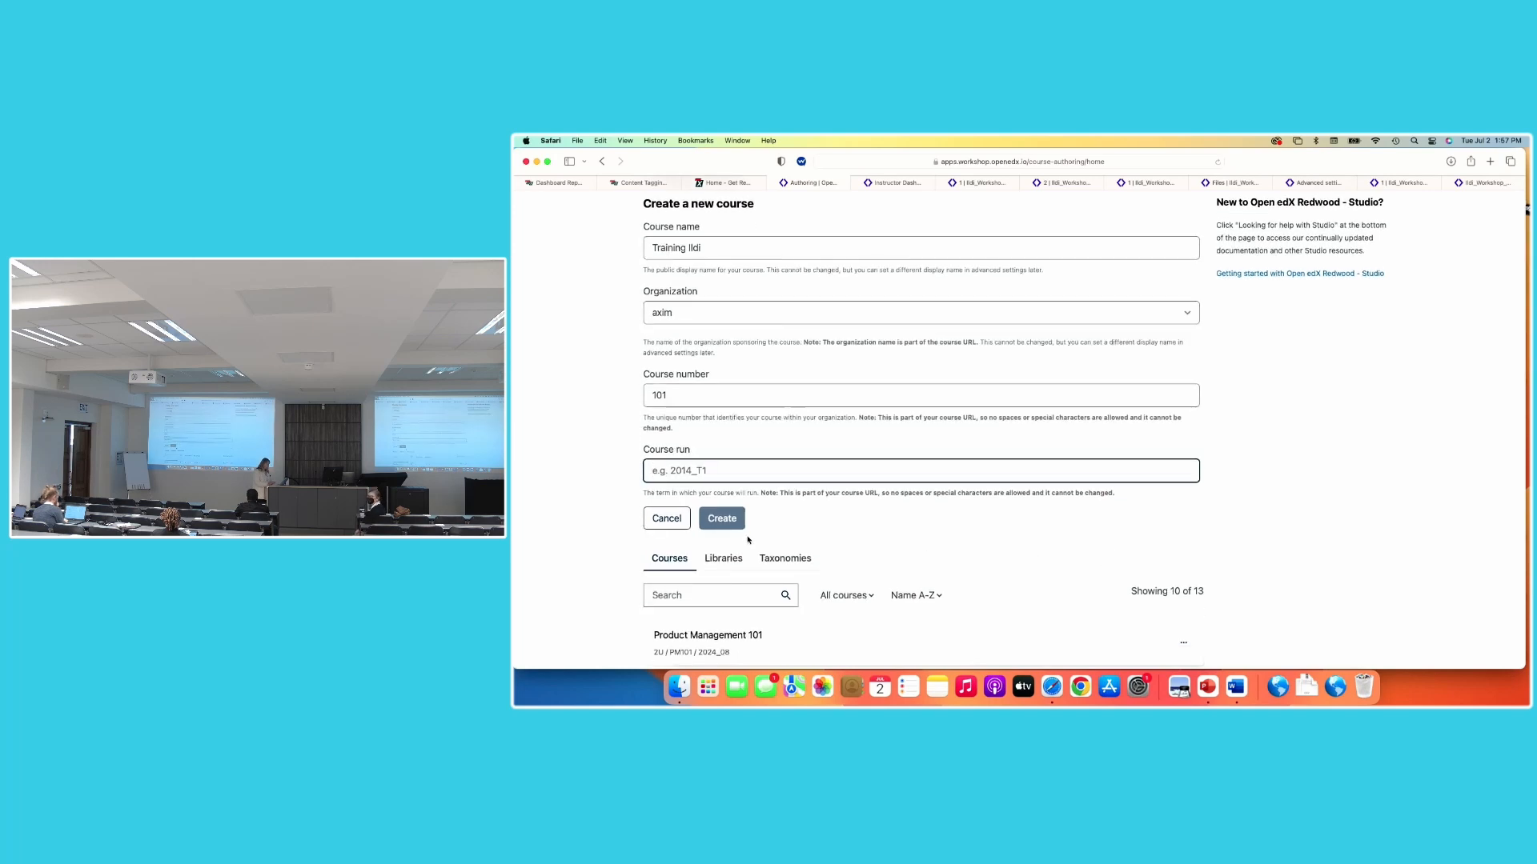
left_click(669, 524)
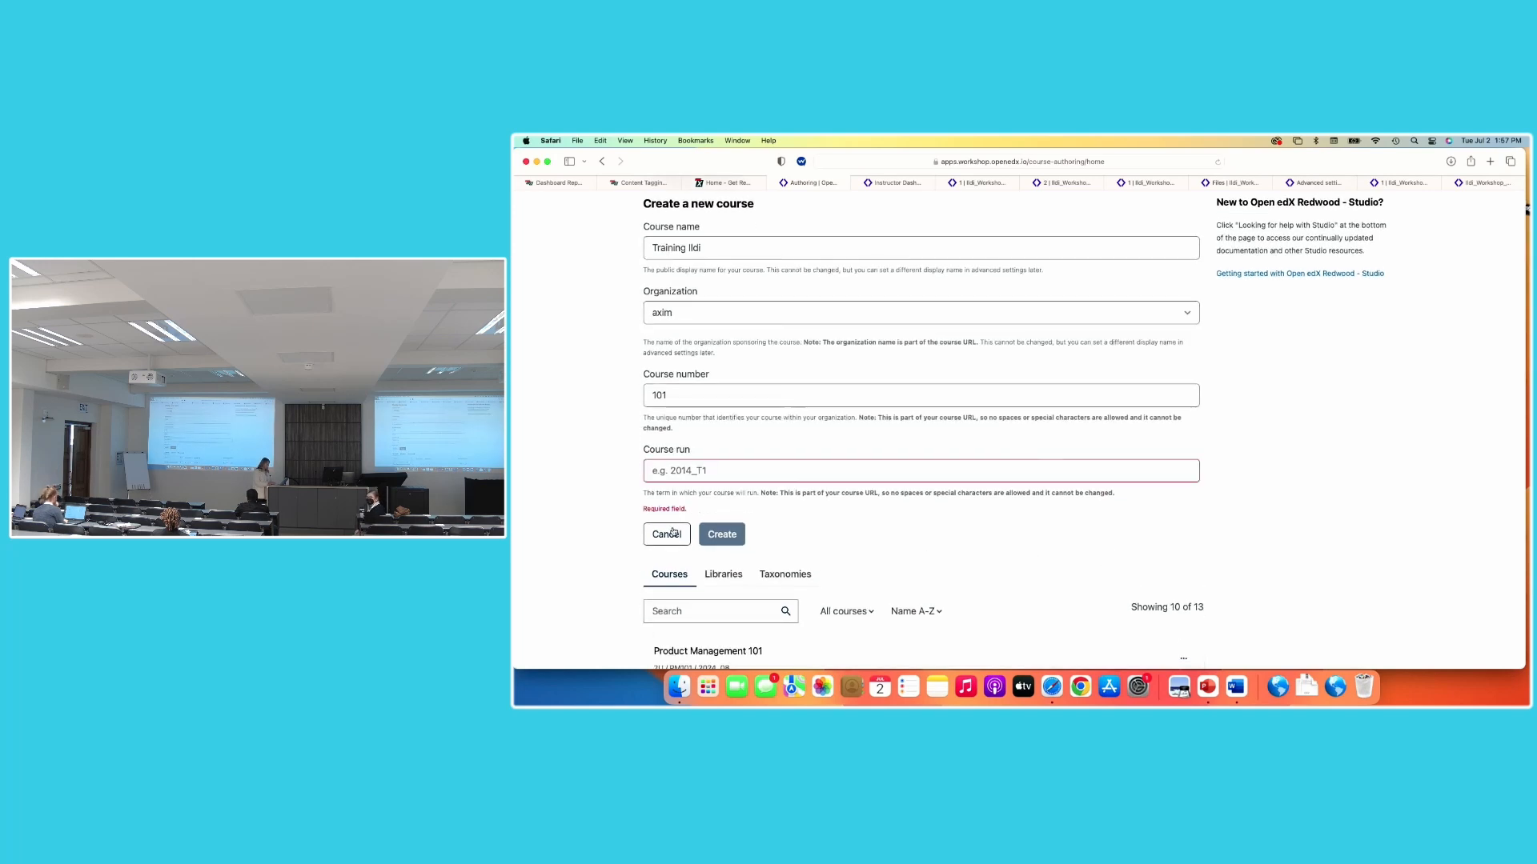
left_click(669, 531)
Find the workshop training course of OrganizationX (100 / 2024) in the course list and open its outline
scroll(799, 494, "up", 2)
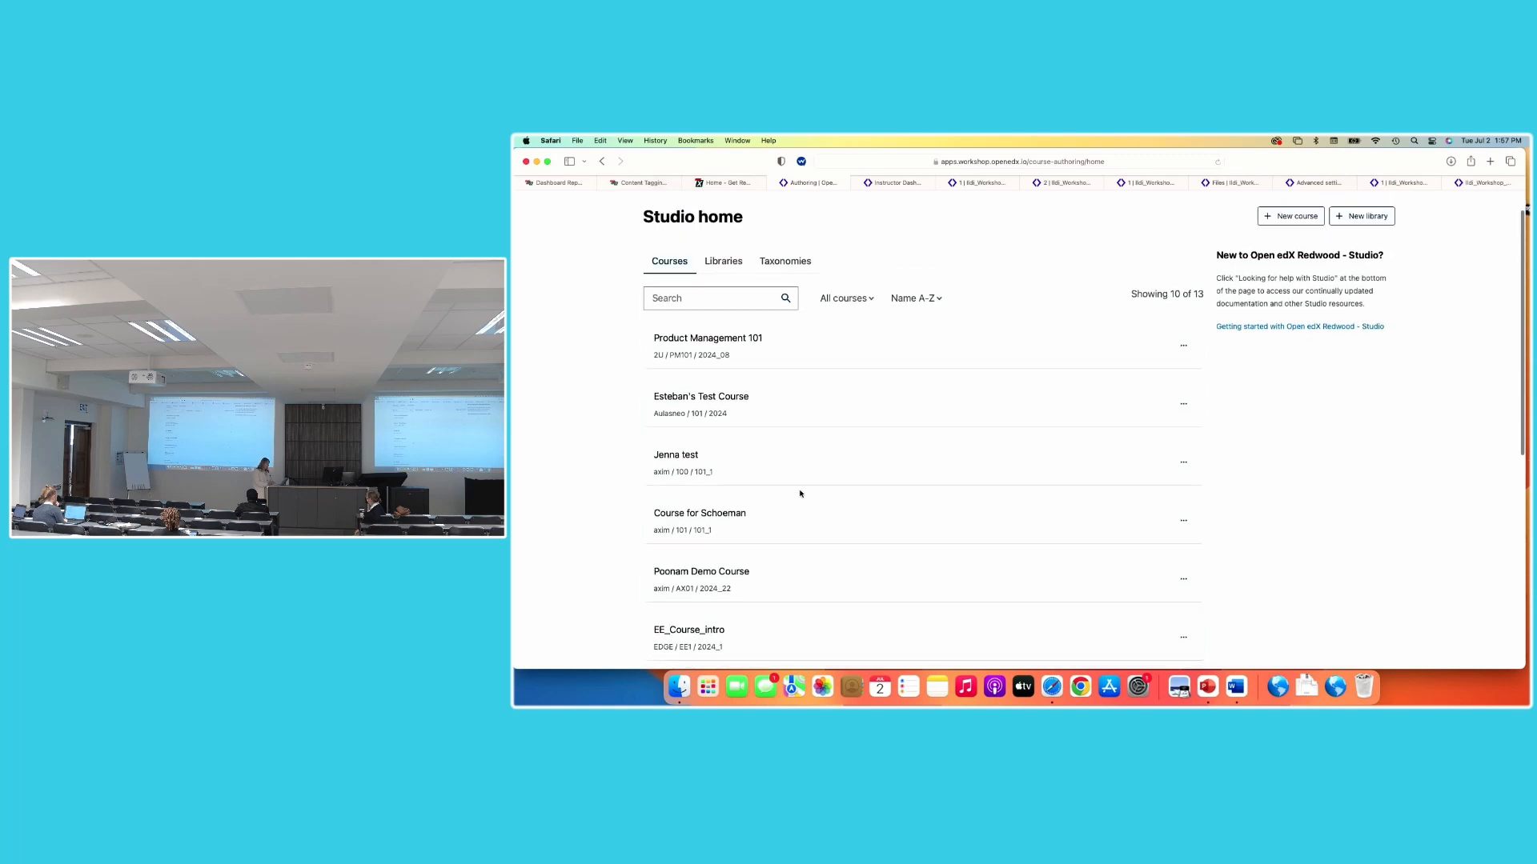
scroll(800, 494, "down", 2)
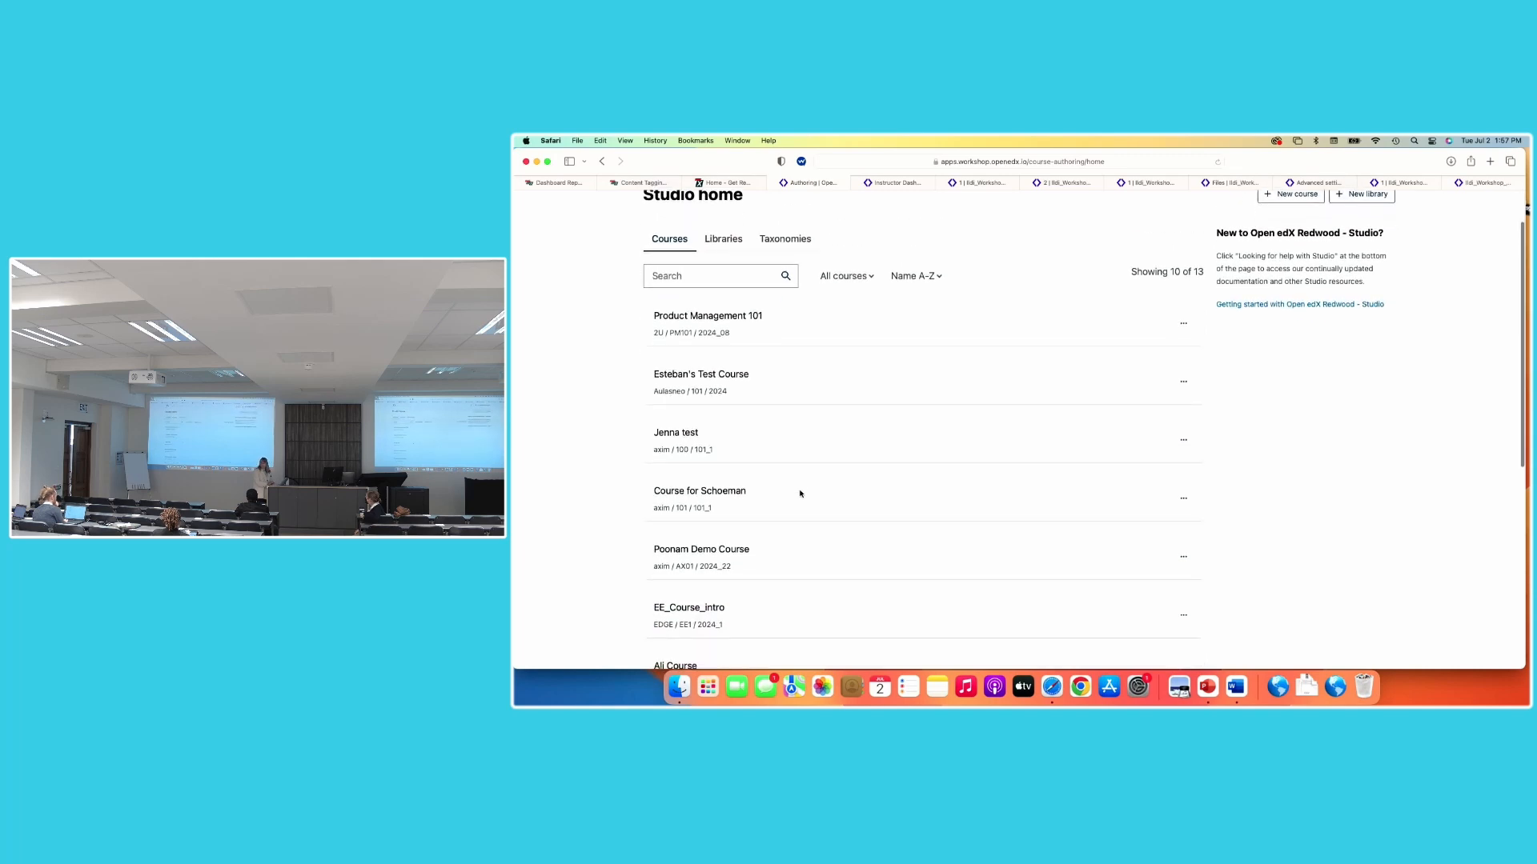
scroll(800, 494, "up", 2)
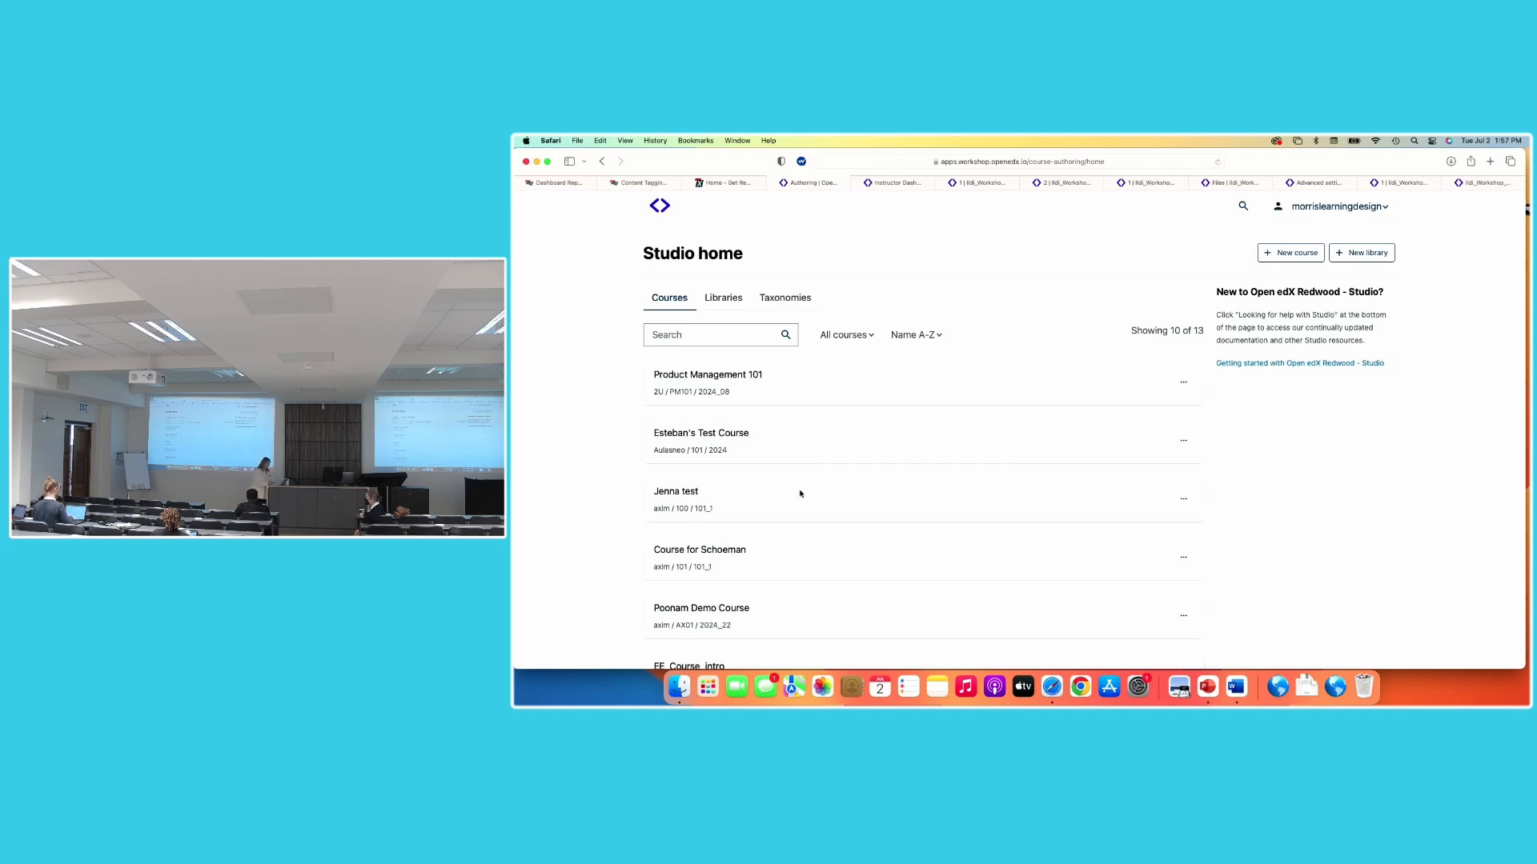
scroll(800, 494, "down", 2)
scroll(799, 494, "down", 4)
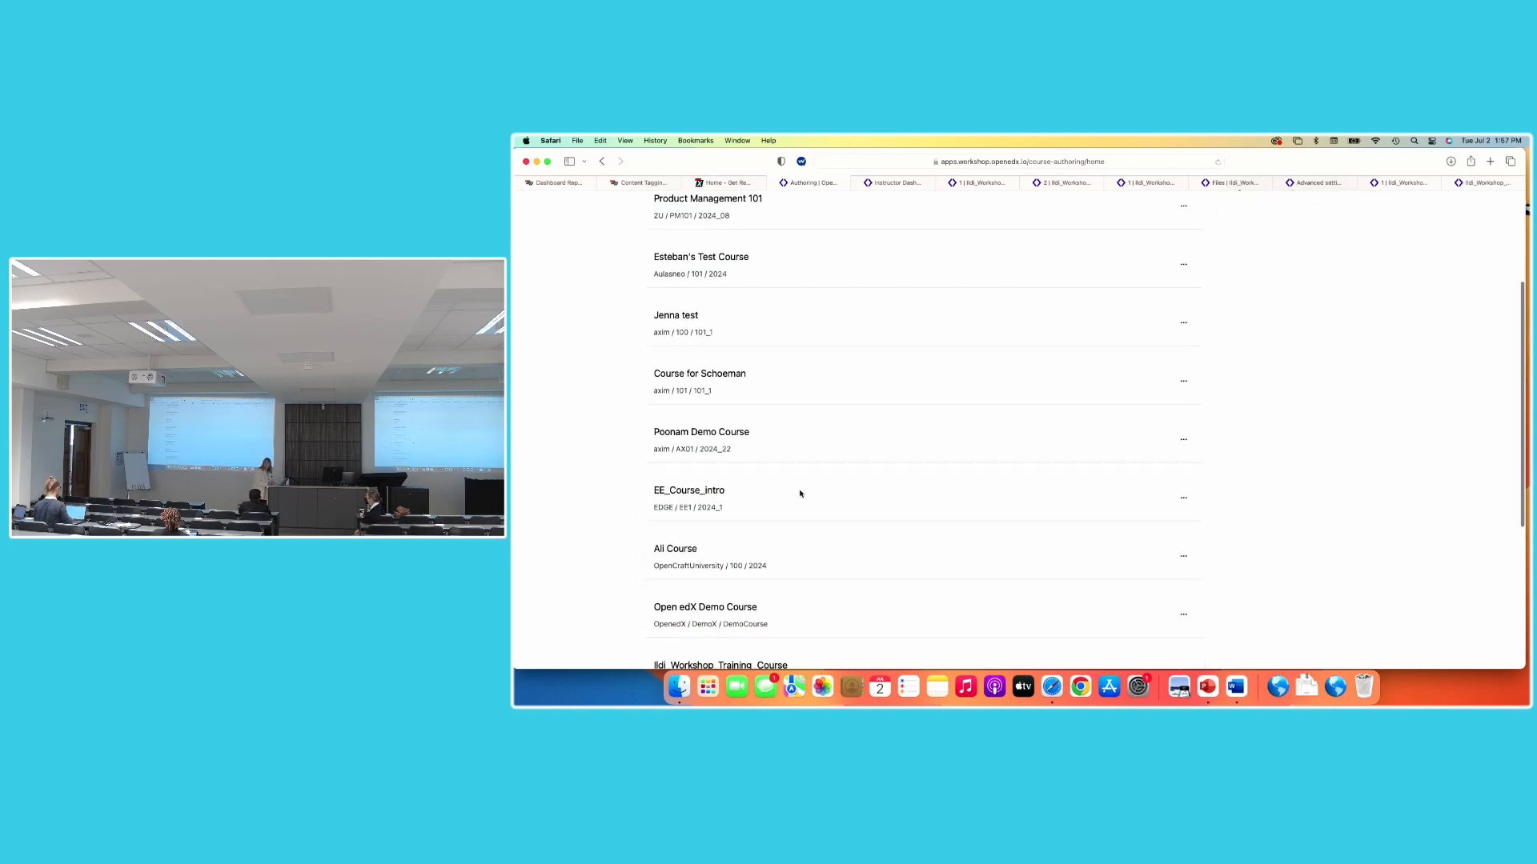
scroll(799, 494, "down", 3)
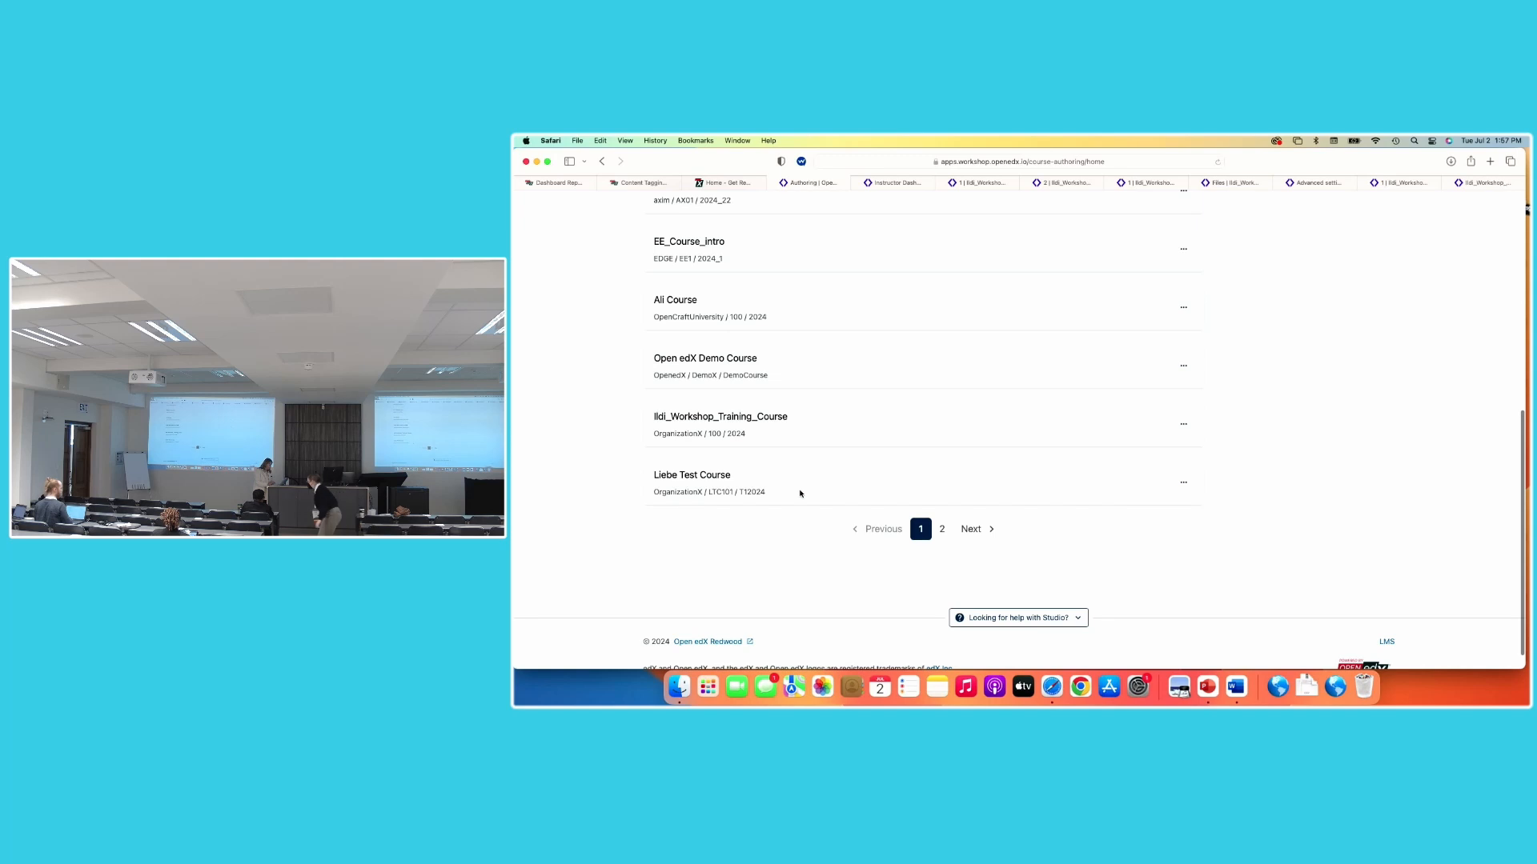
left_click(741, 421)
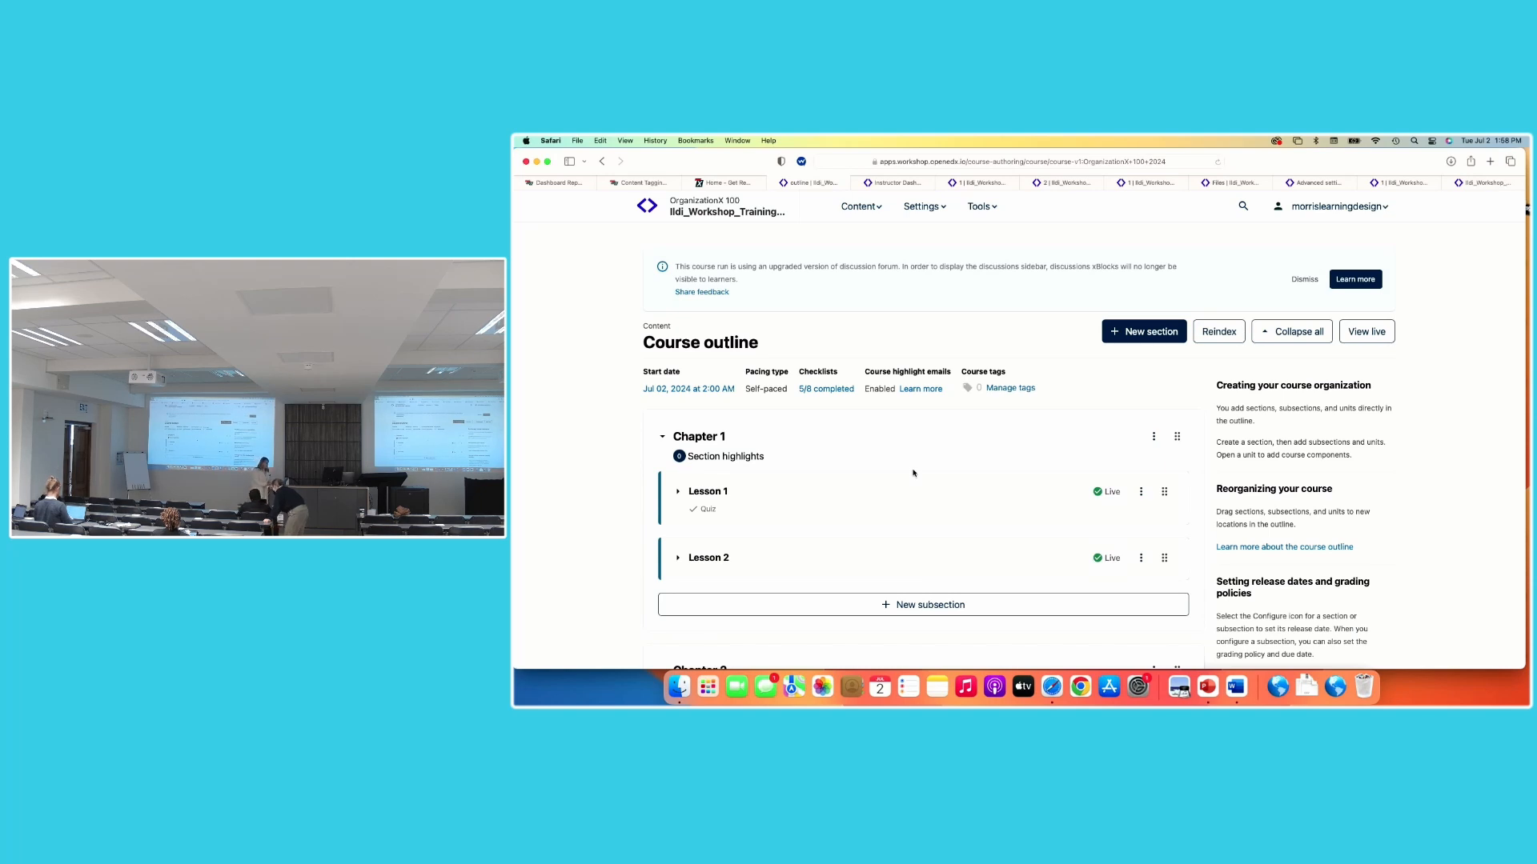
Review the course outline's chapters and lessons, and dismiss the notice about the upgraded discussion forum
scroll(879, 493, "up", 1)
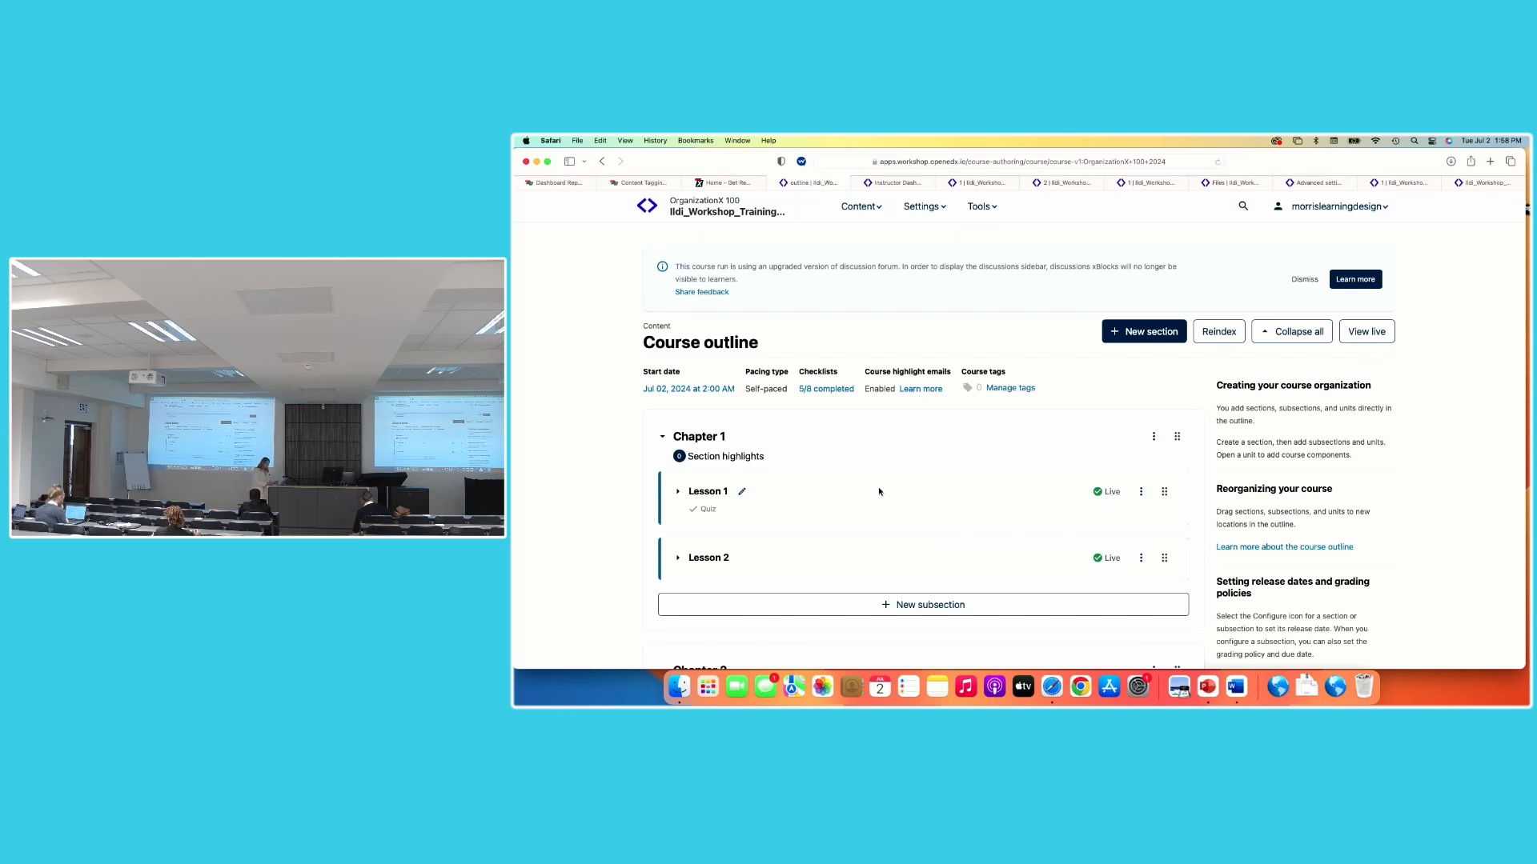
scroll(879, 491, "down", 5)
scroll(879, 491, "up", 5)
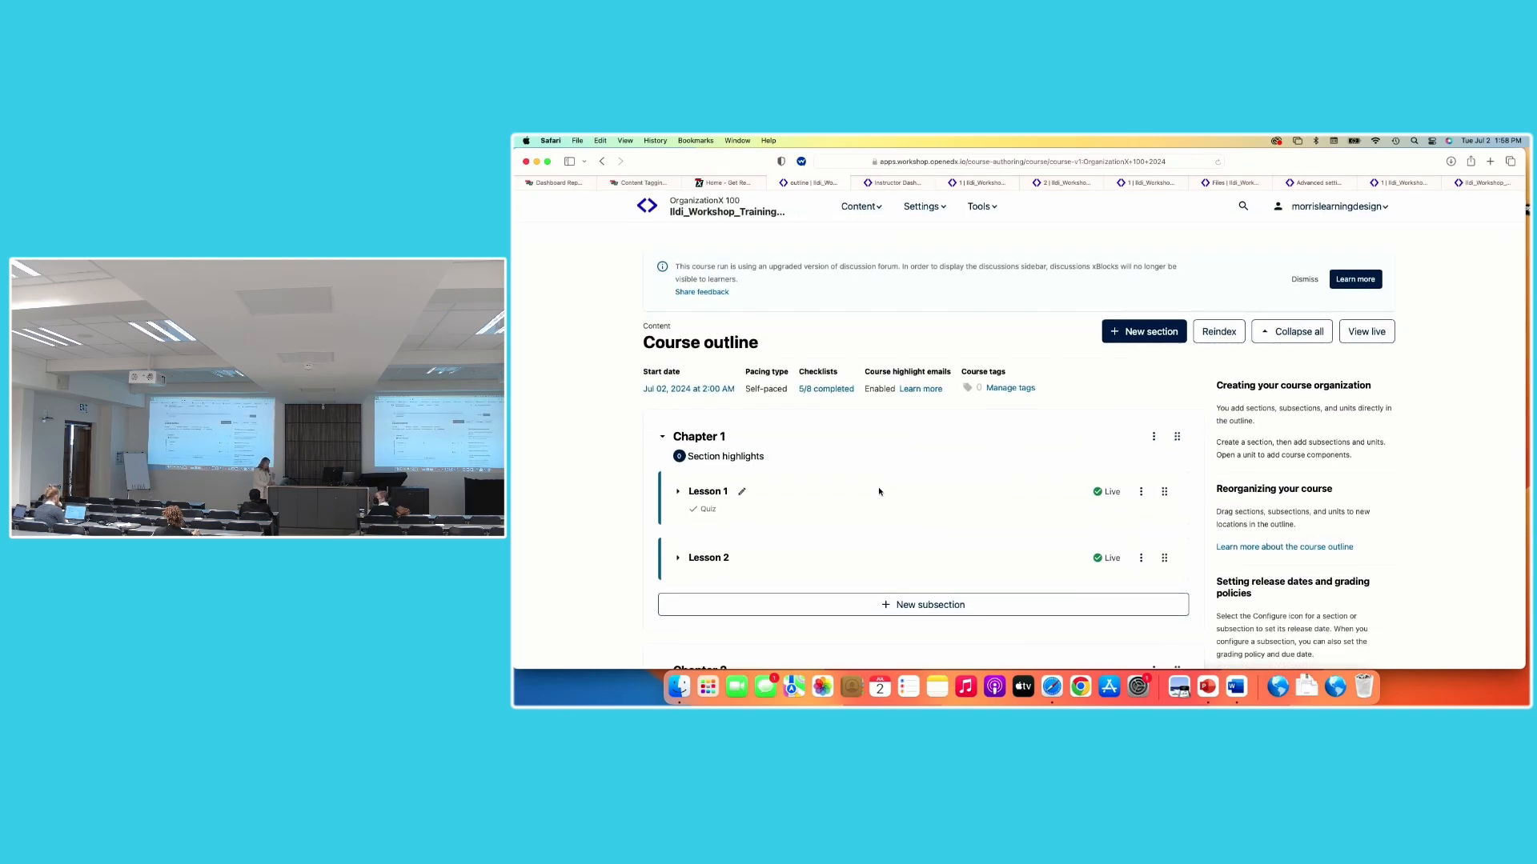
left_click(1302, 284)
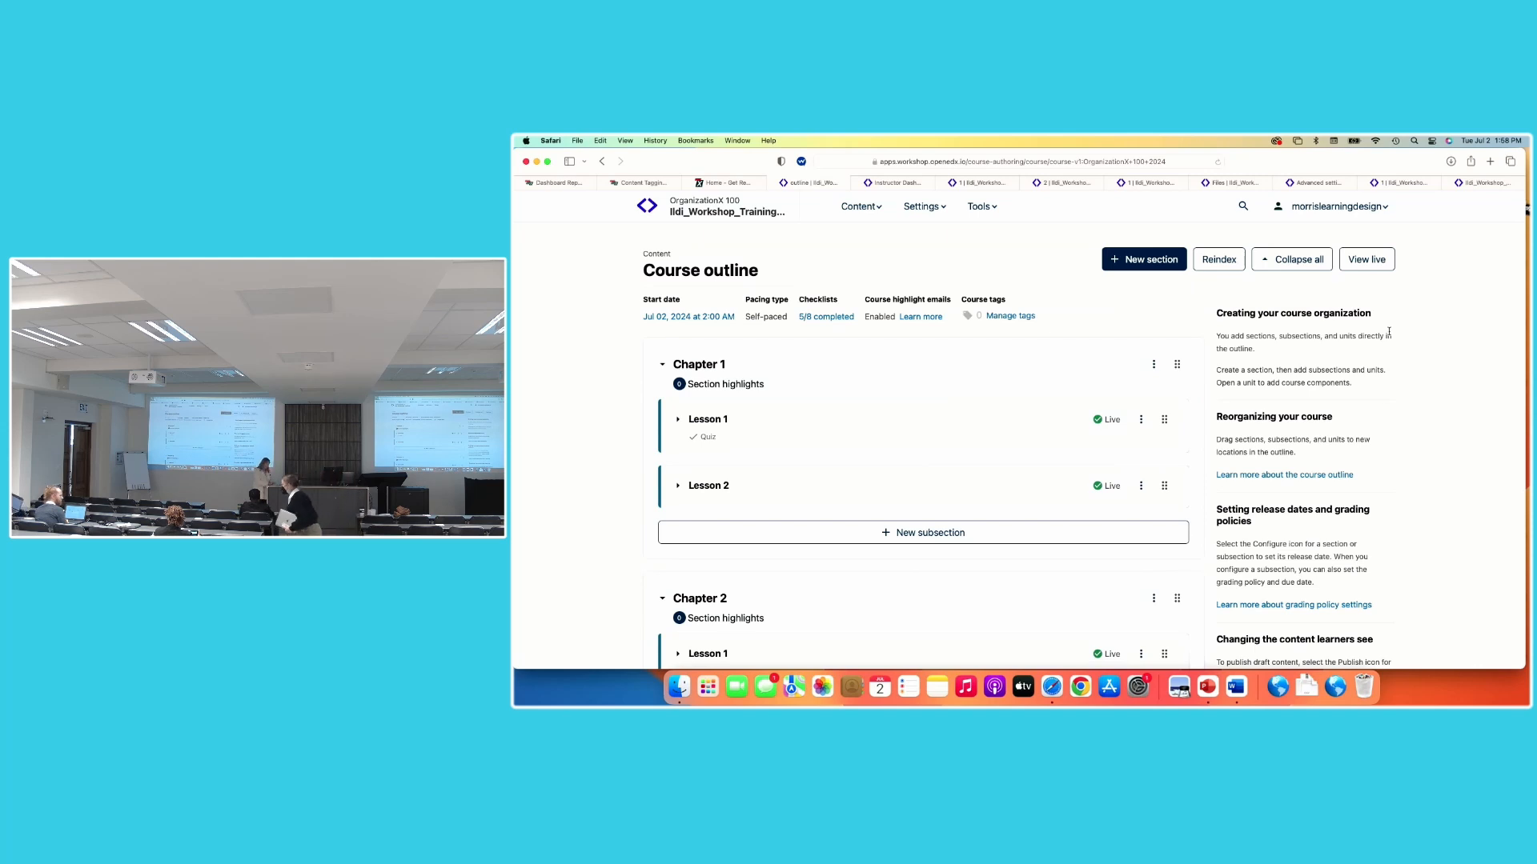
scroll(1388, 332, "up", 1)
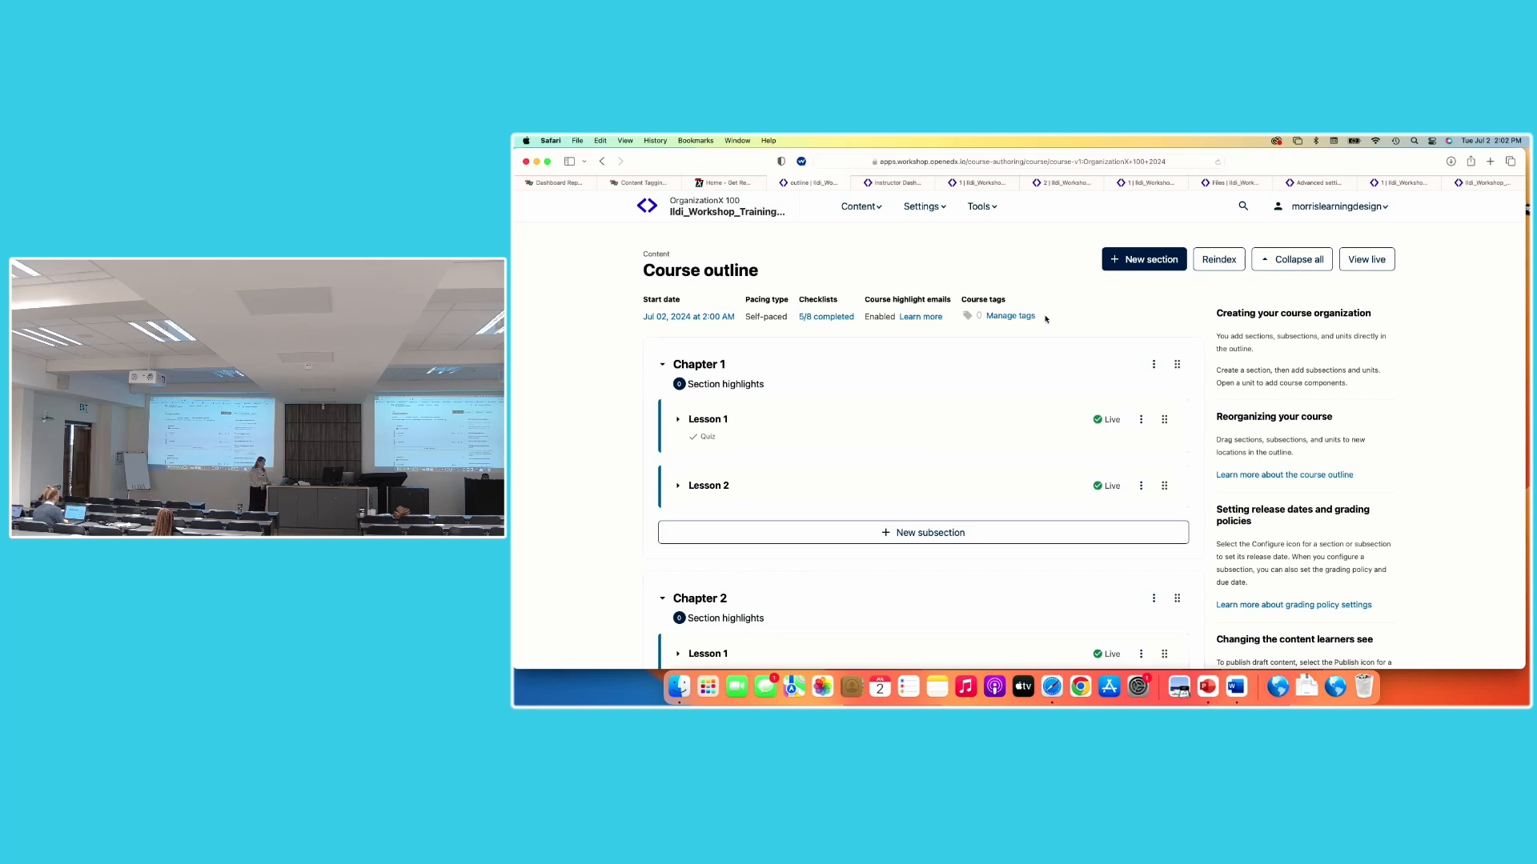
Open the Course updates page and try to add a new update, reloading the page for a second attempt
left_click(868, 211)
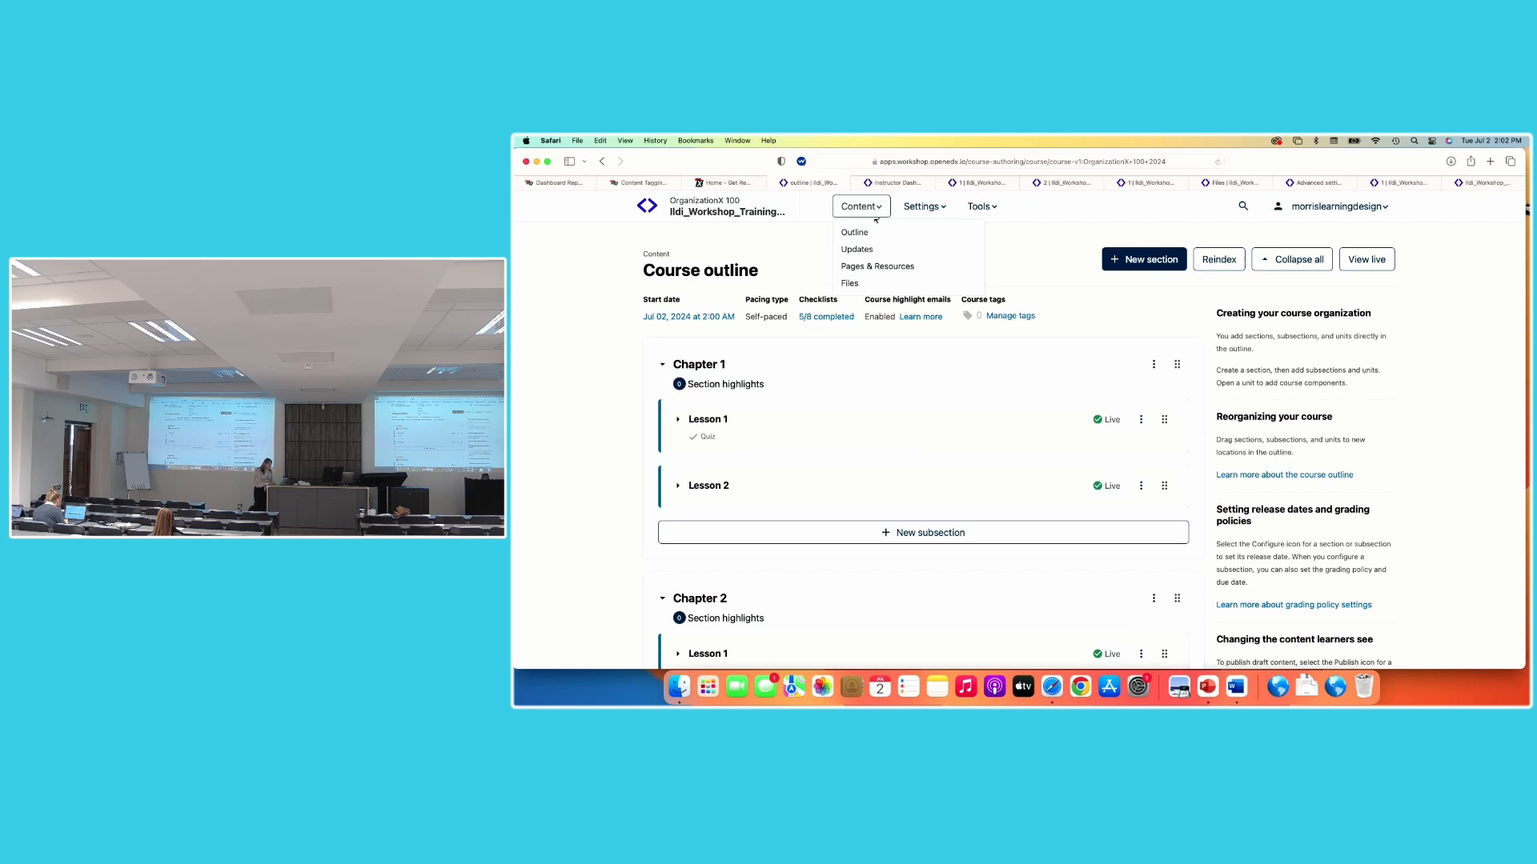
left_click(871, 250)
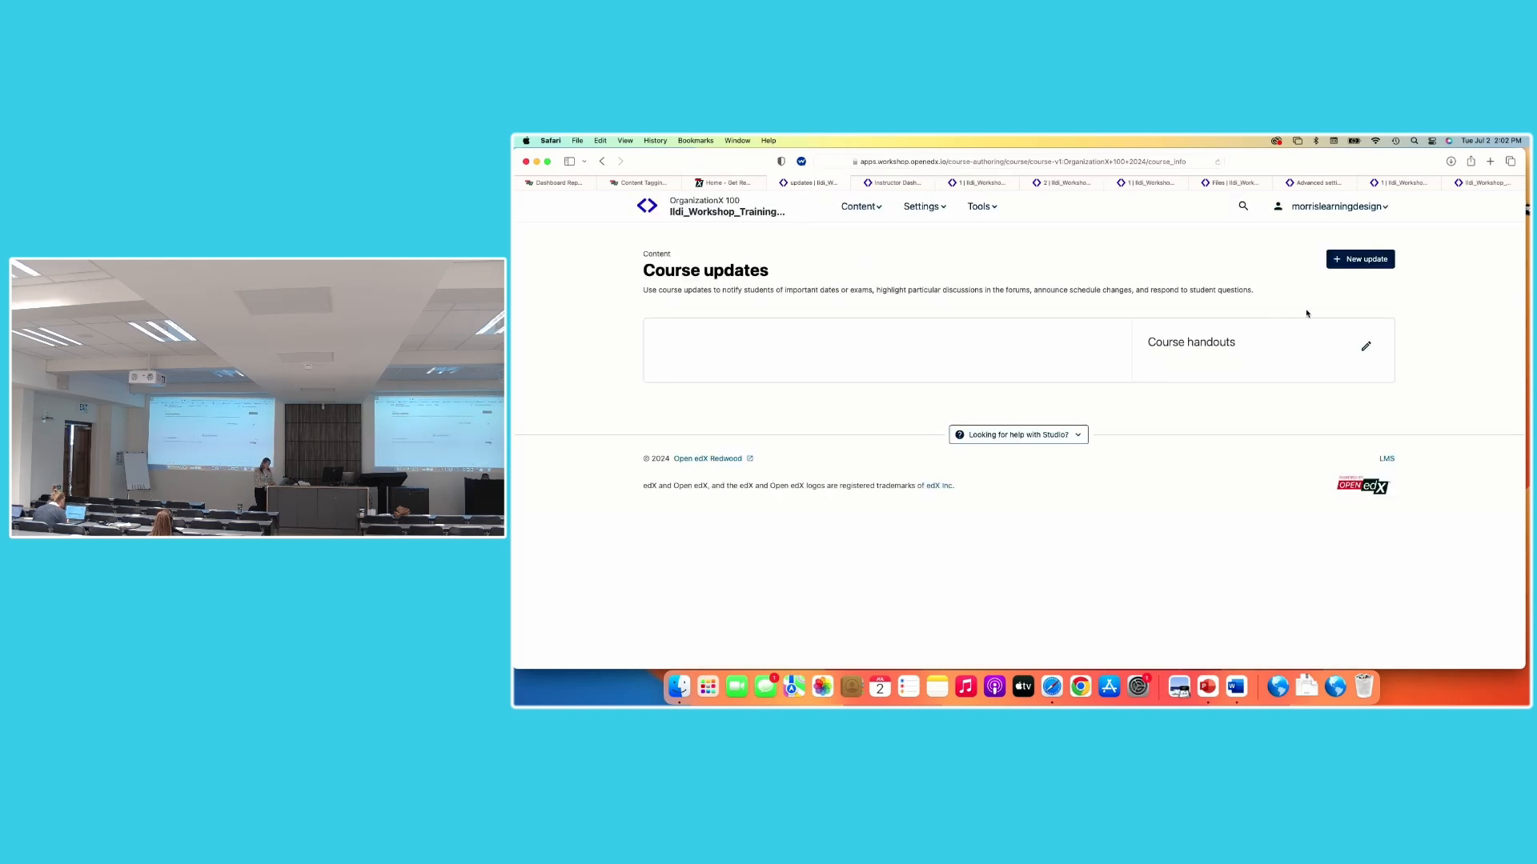
left_click(1357, 260)
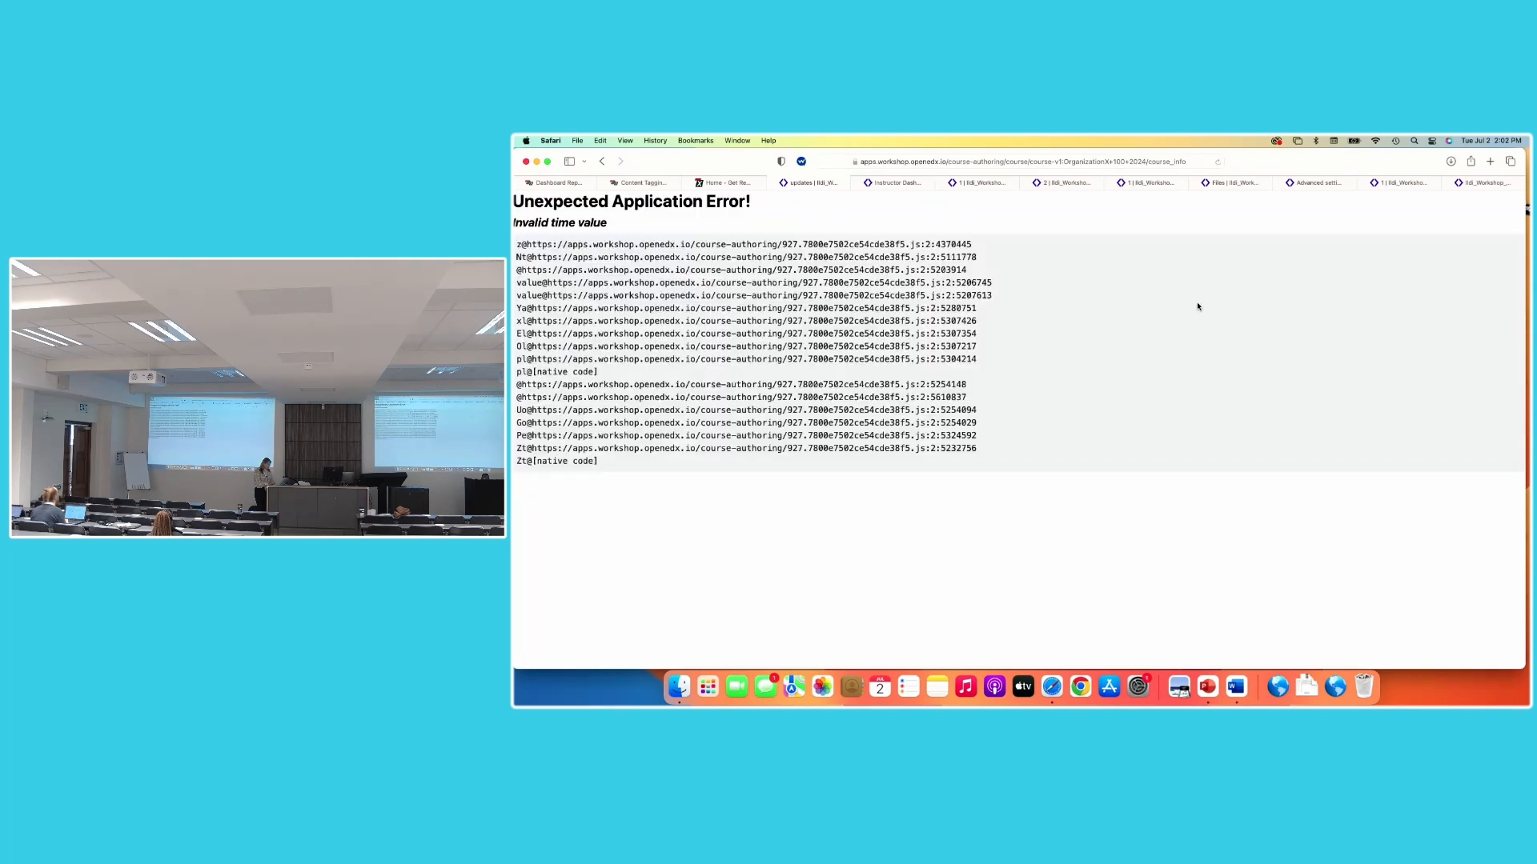
left_click(1217, 163)
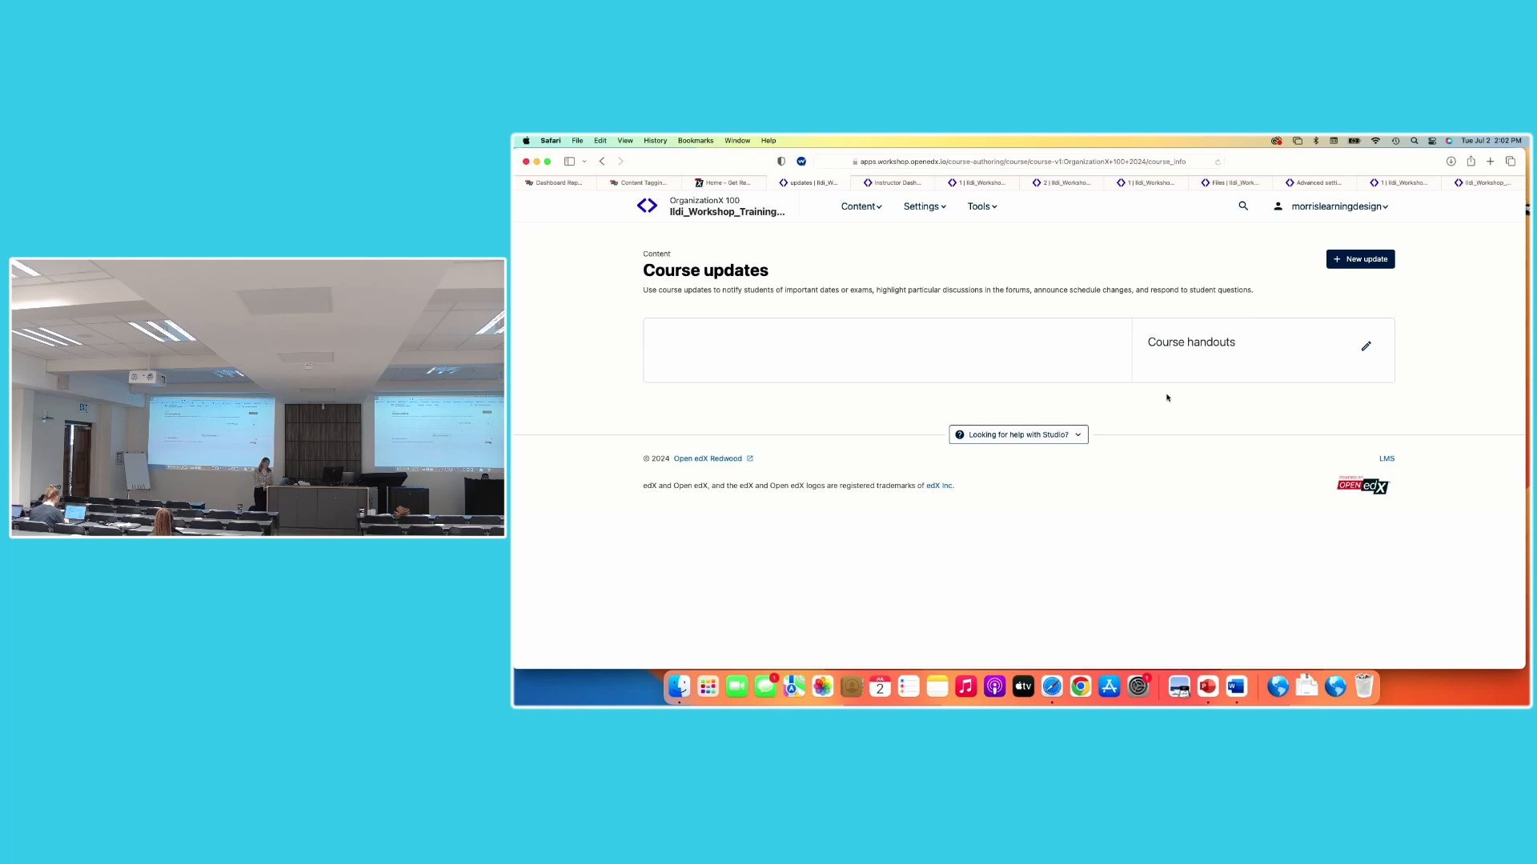
left_click(1354, 261)
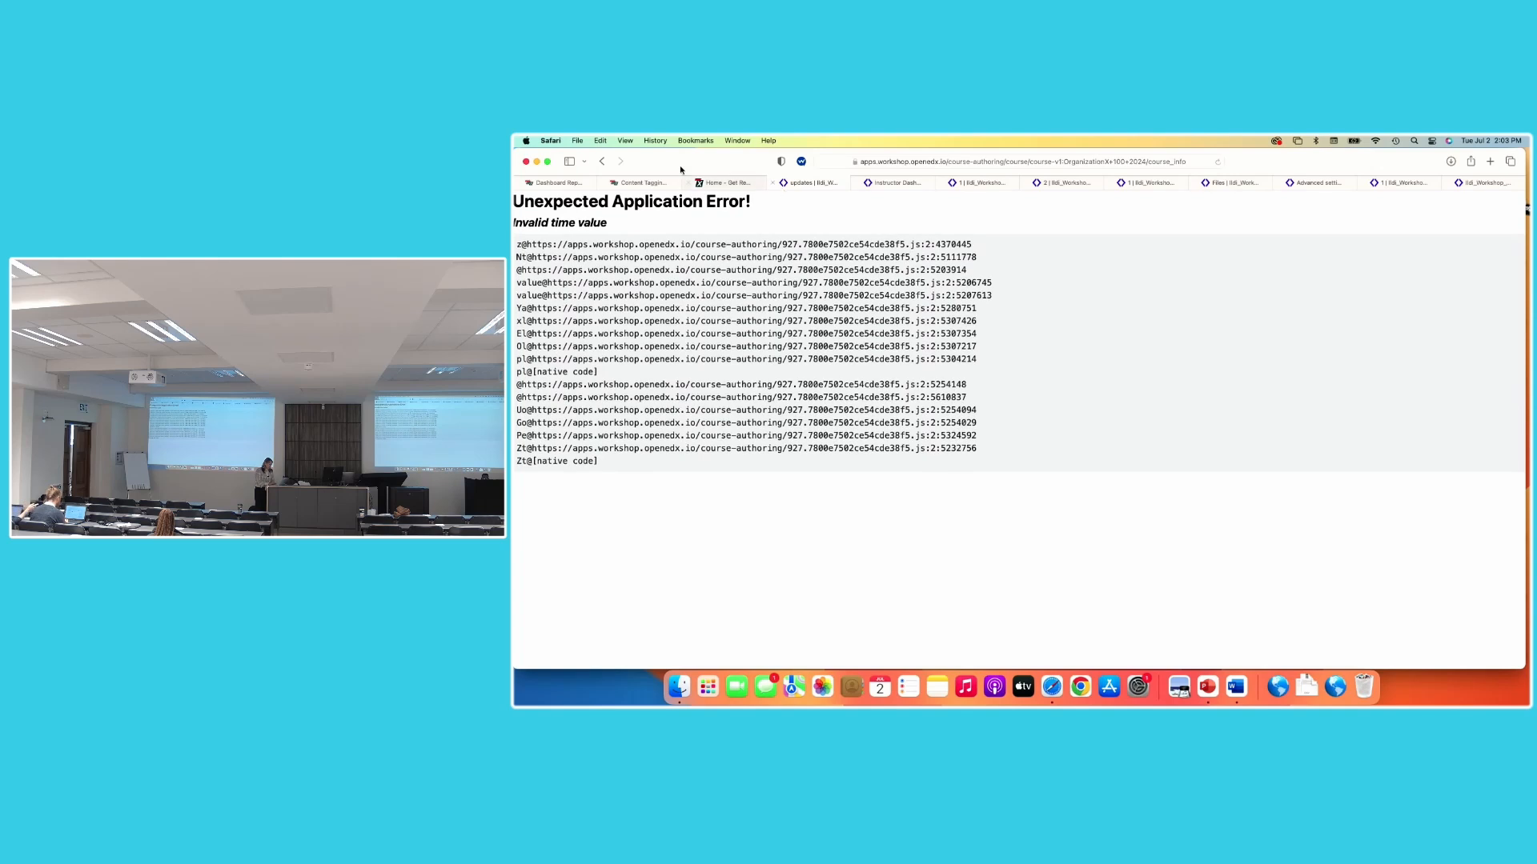
Reopen Course updates from the course outline, retry adding a new update before and after a page reload, and return to the outline
left_click(601, 163)
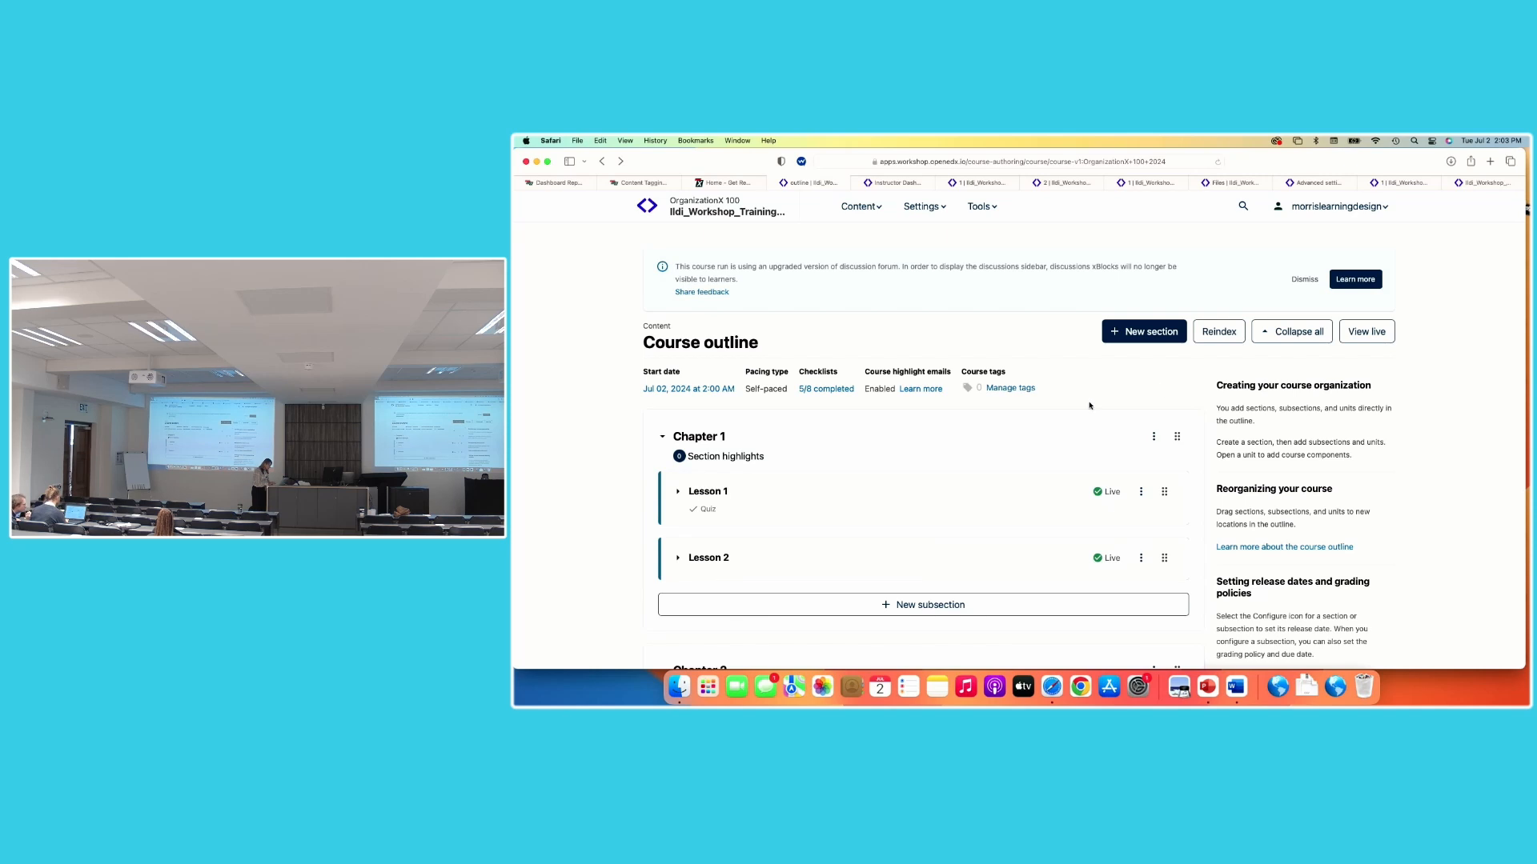
left_click(860, 207)
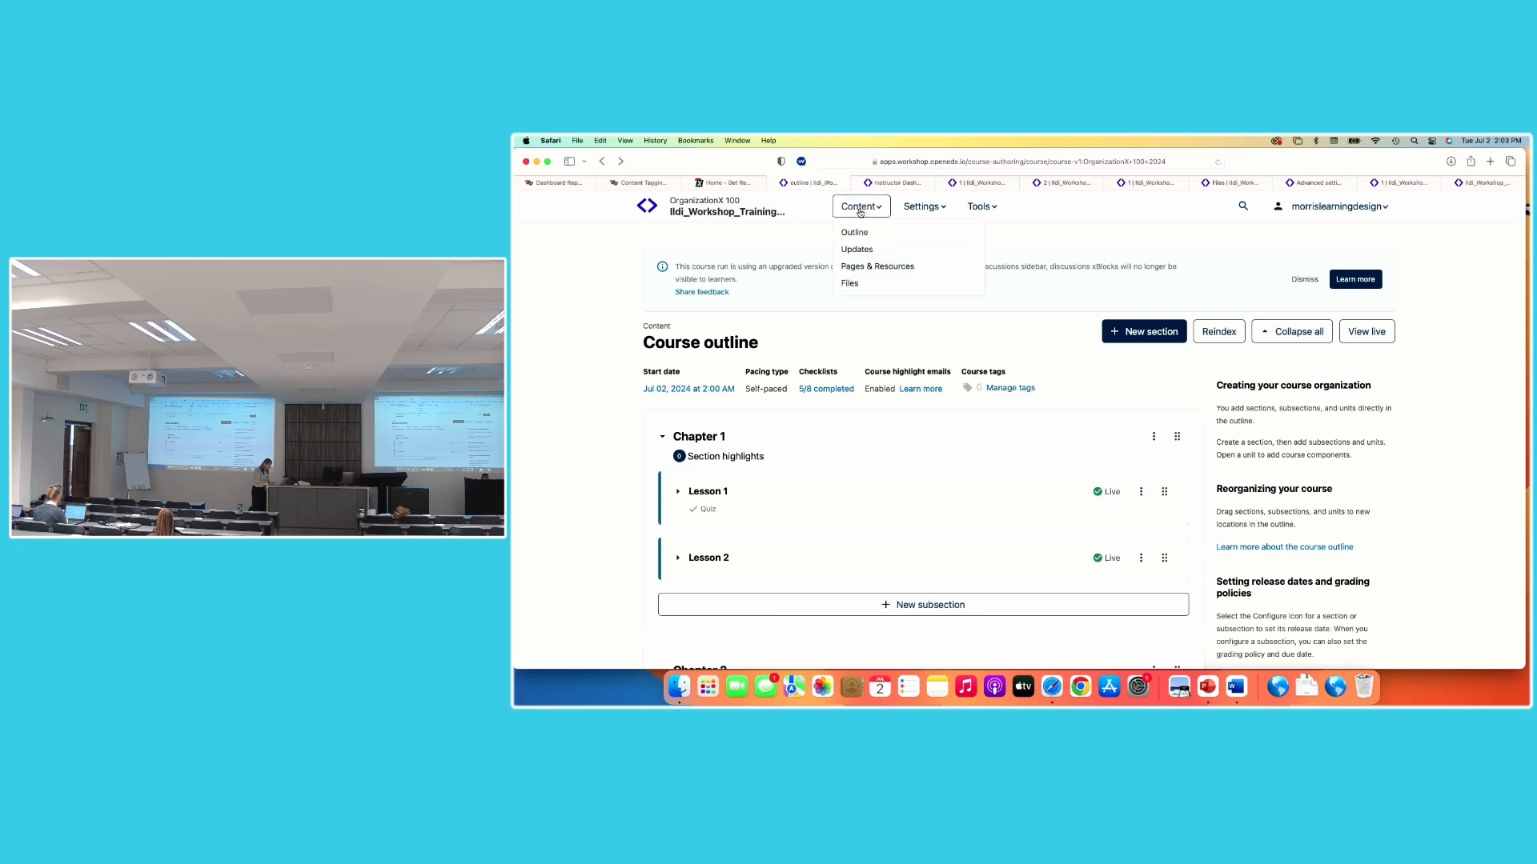
left_click(857, 250)
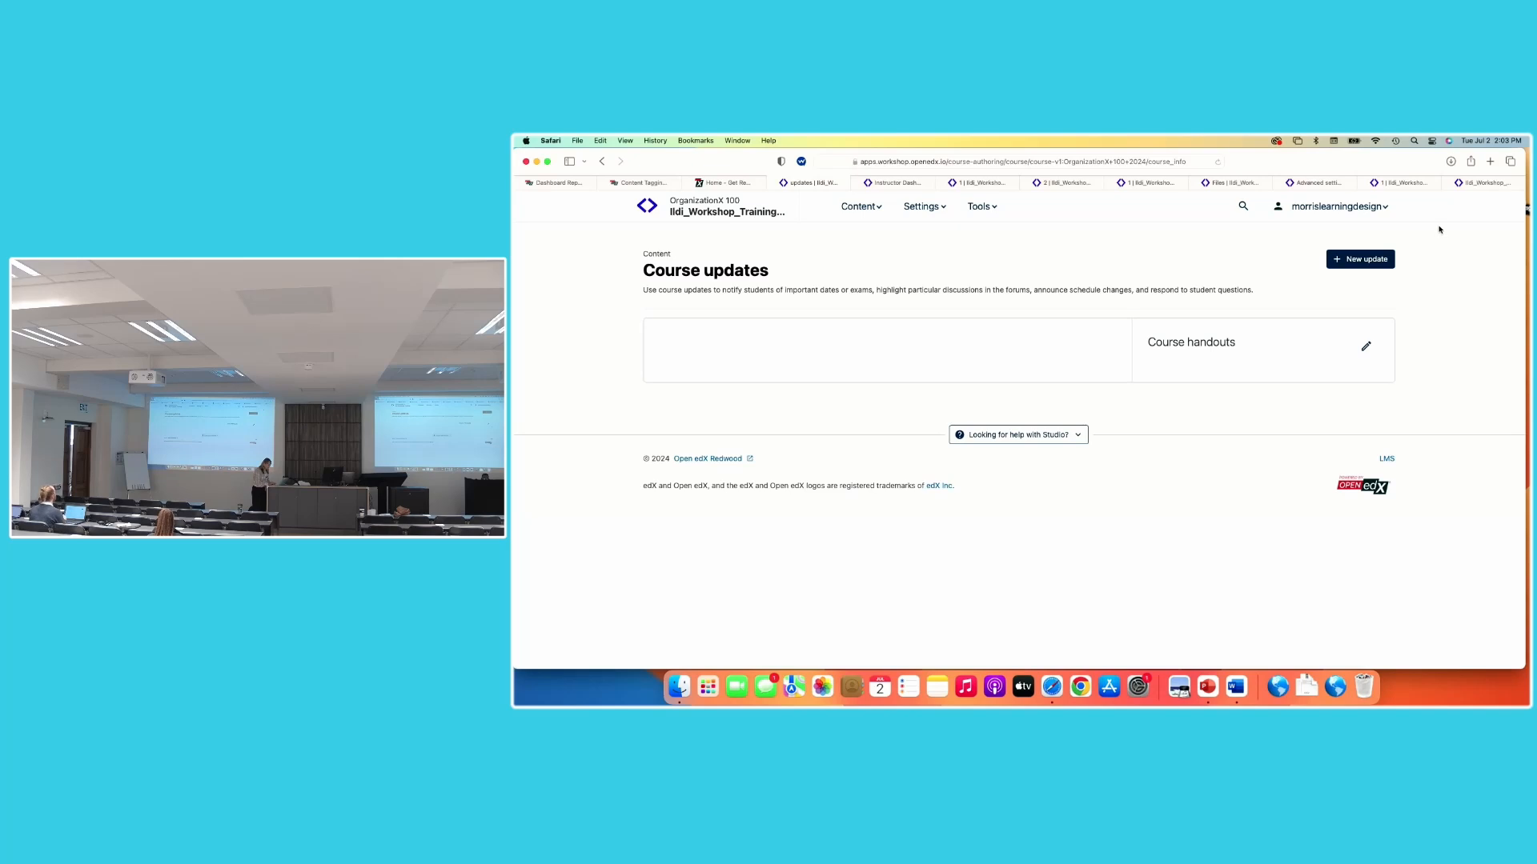
left_click(1366, 260)
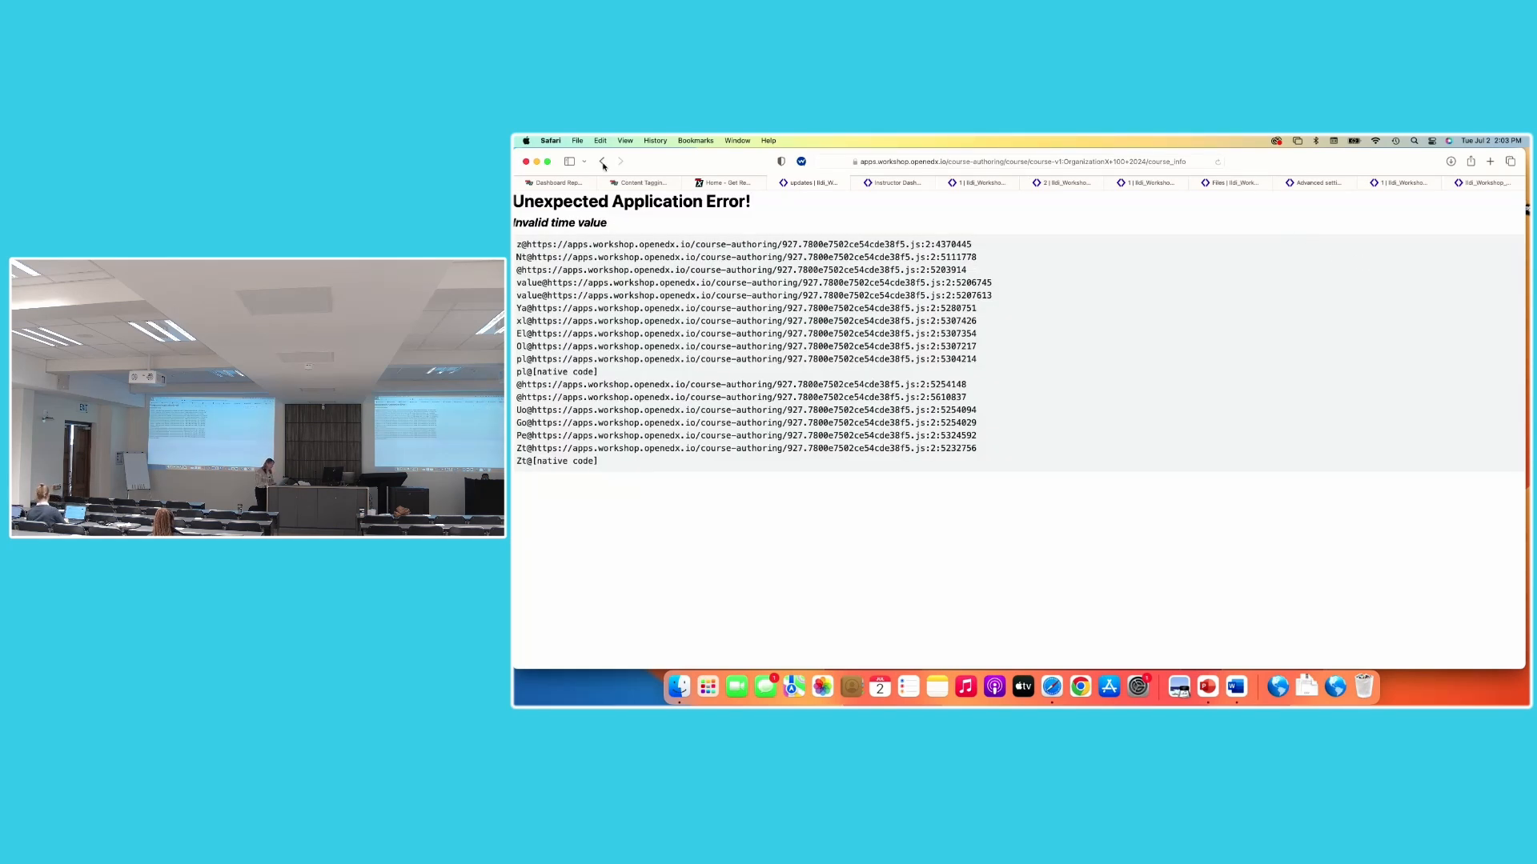
left_click(1218, 162)
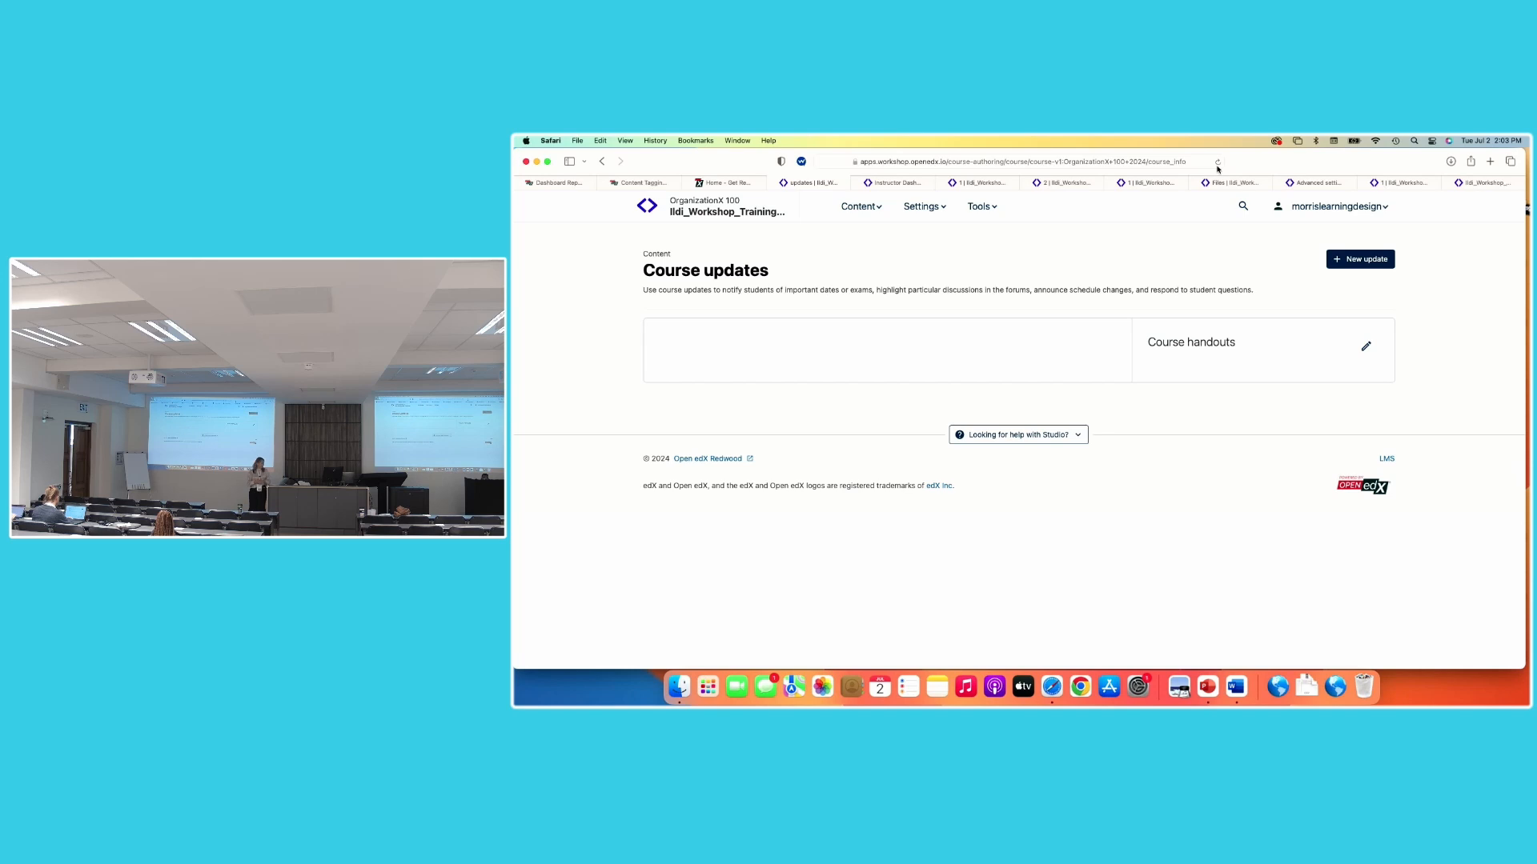
left_click(1375, 260)
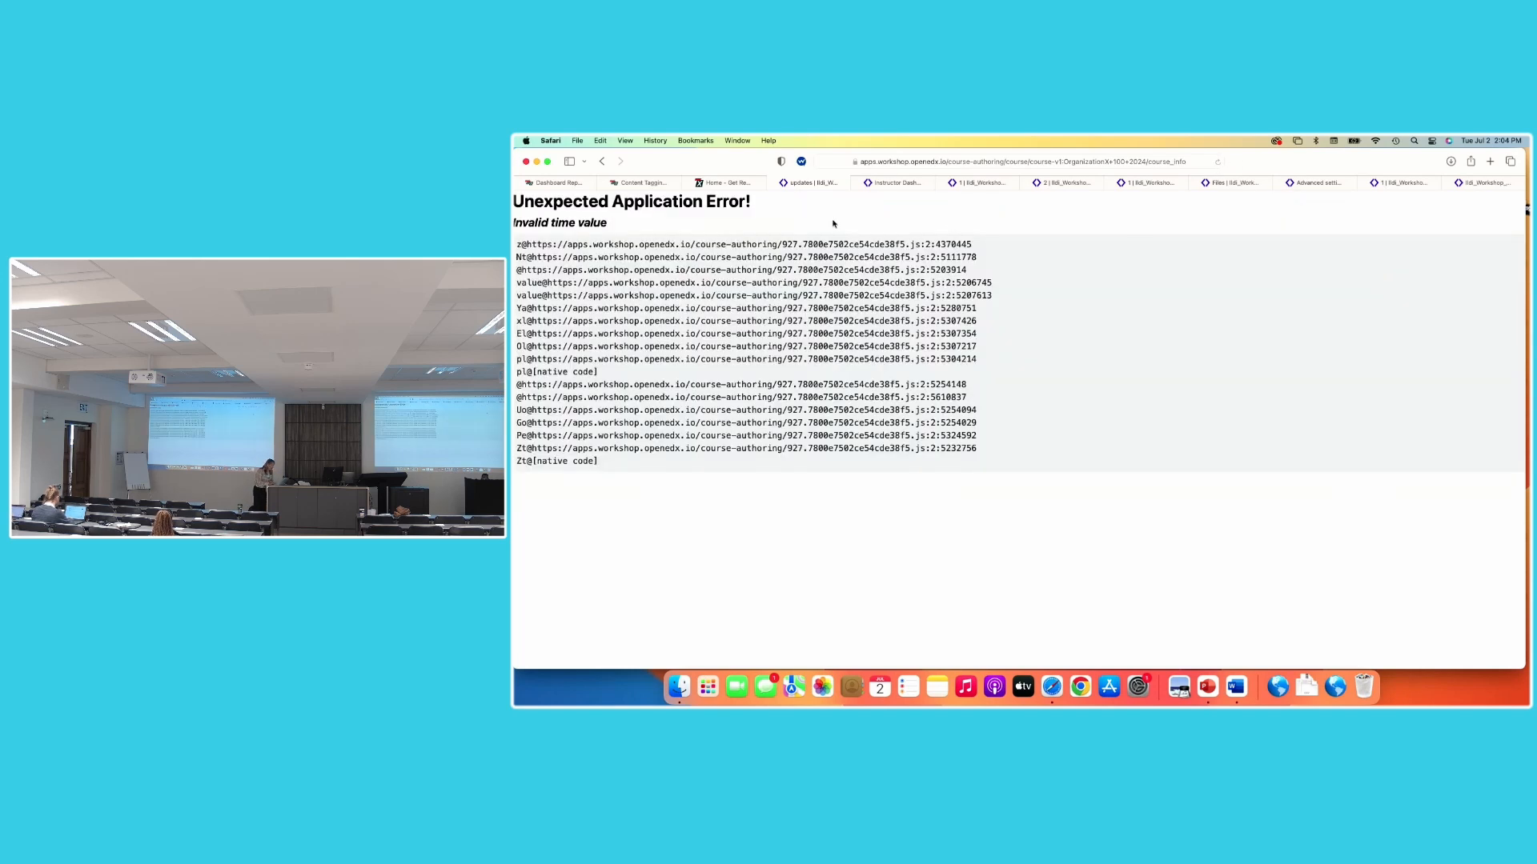
left_click(603, 161)
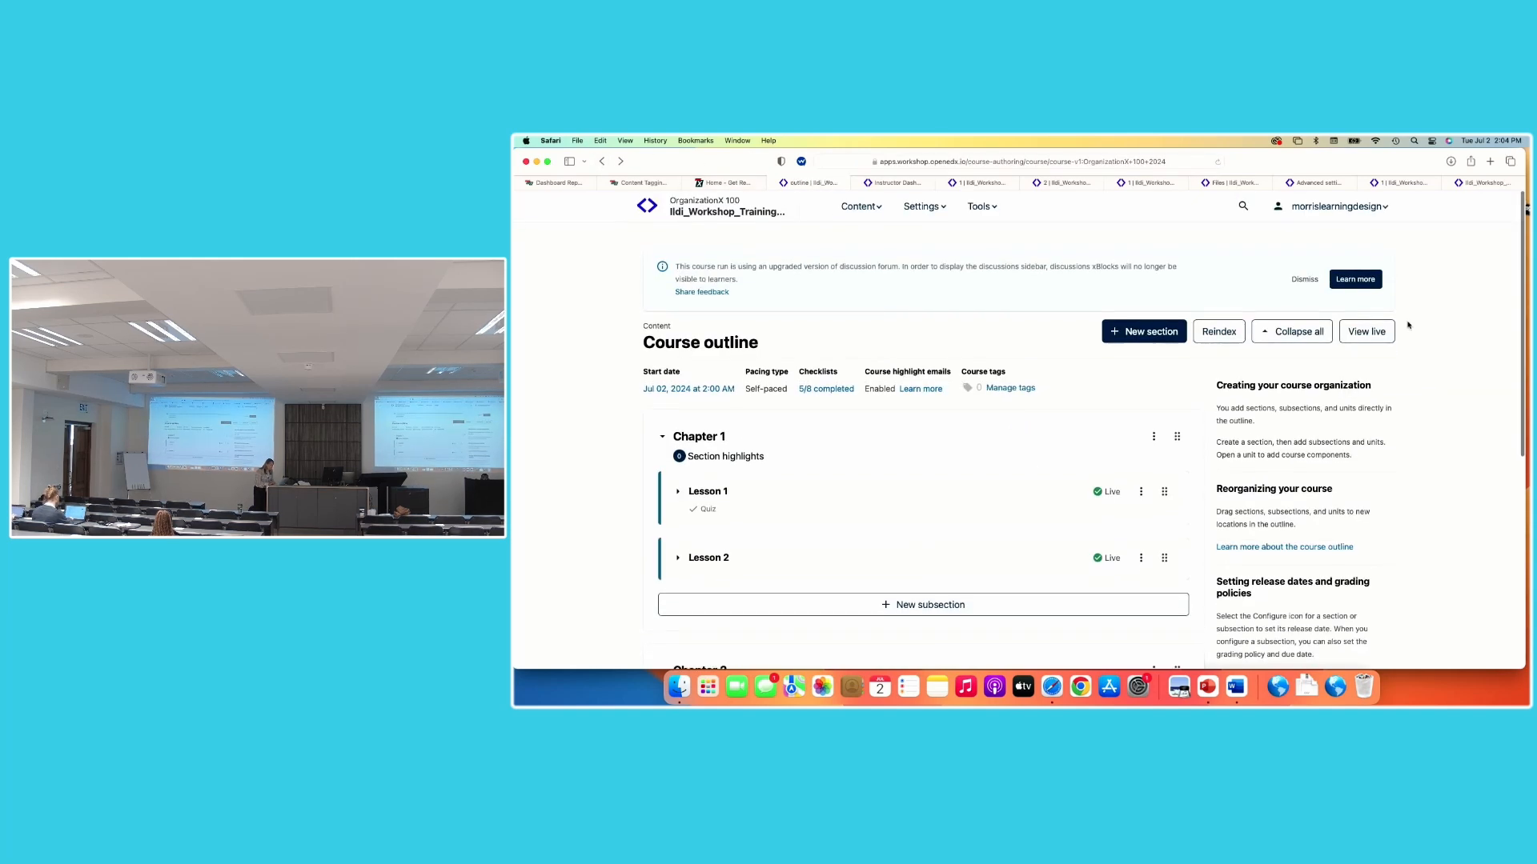
left_click(1380, 209)
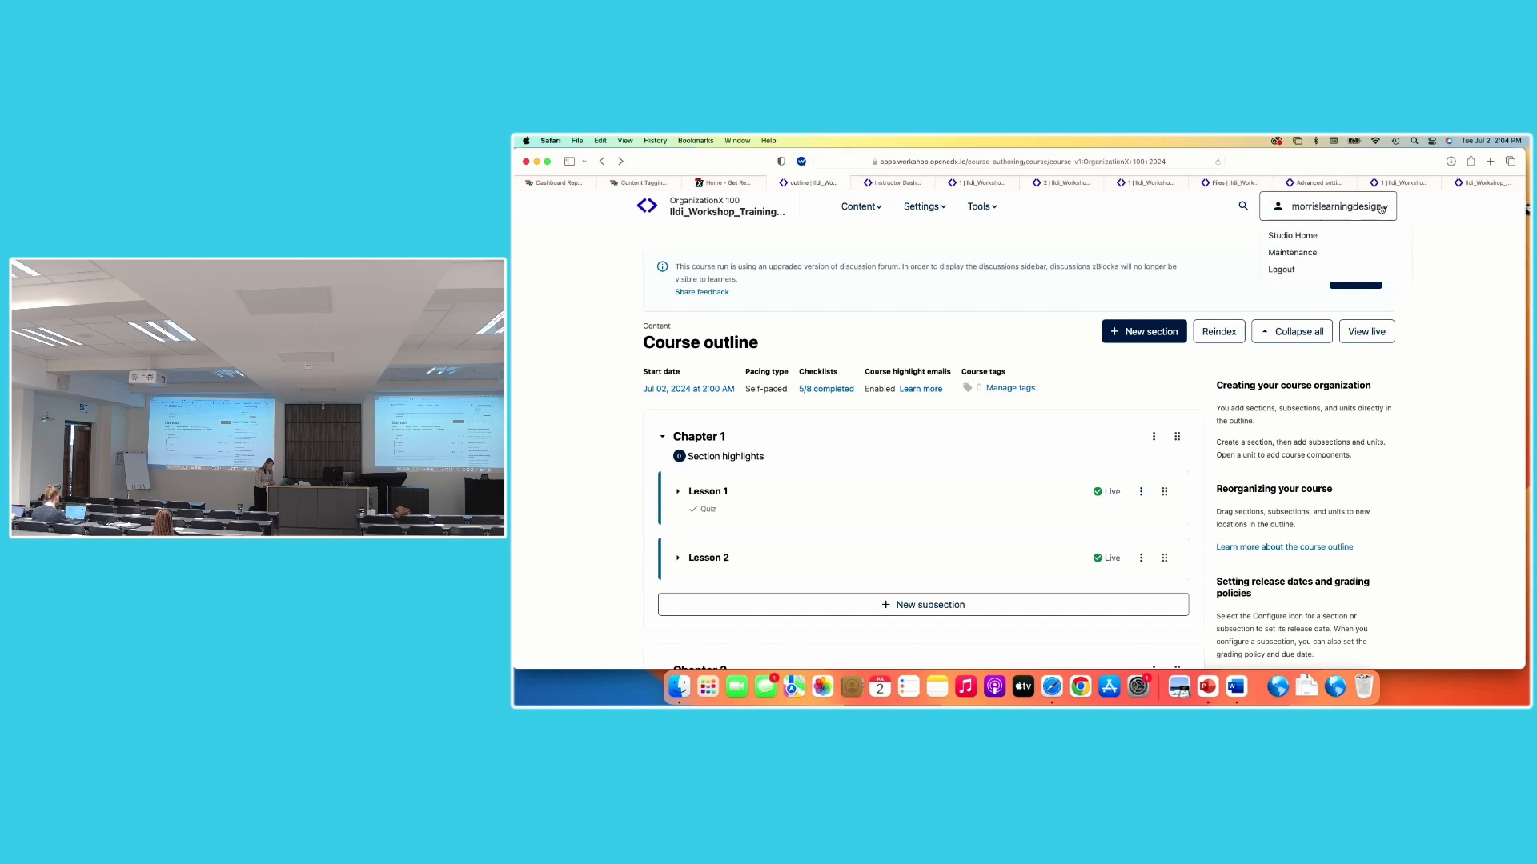
left_click(1436, 210)
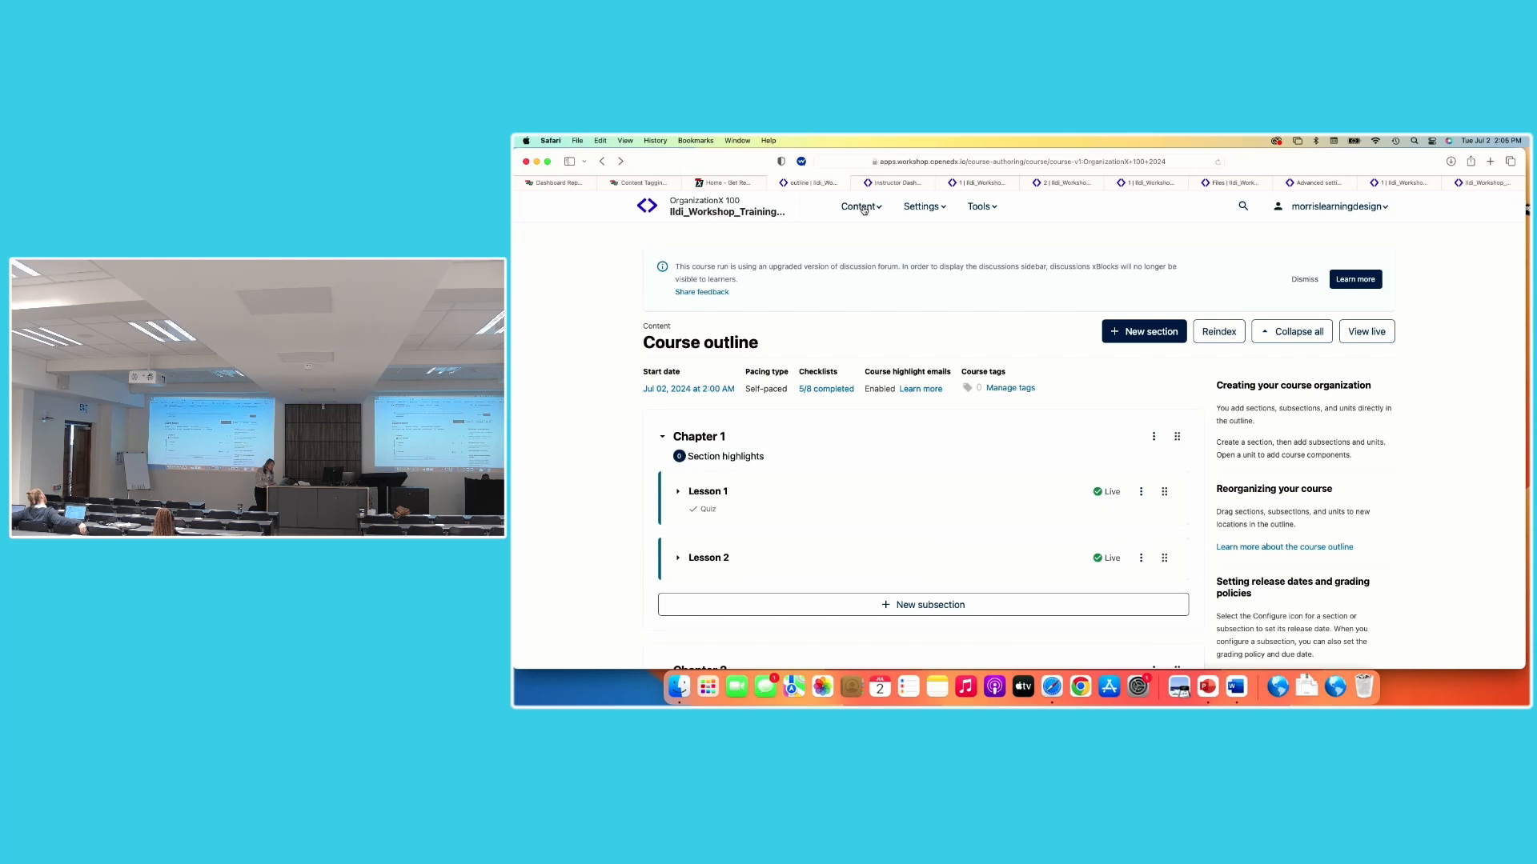
Switch to the already open learning view of the workshop course, showing the drag-and-drop unit in Chapter 1, Lesson 1
left_click(885, 183)
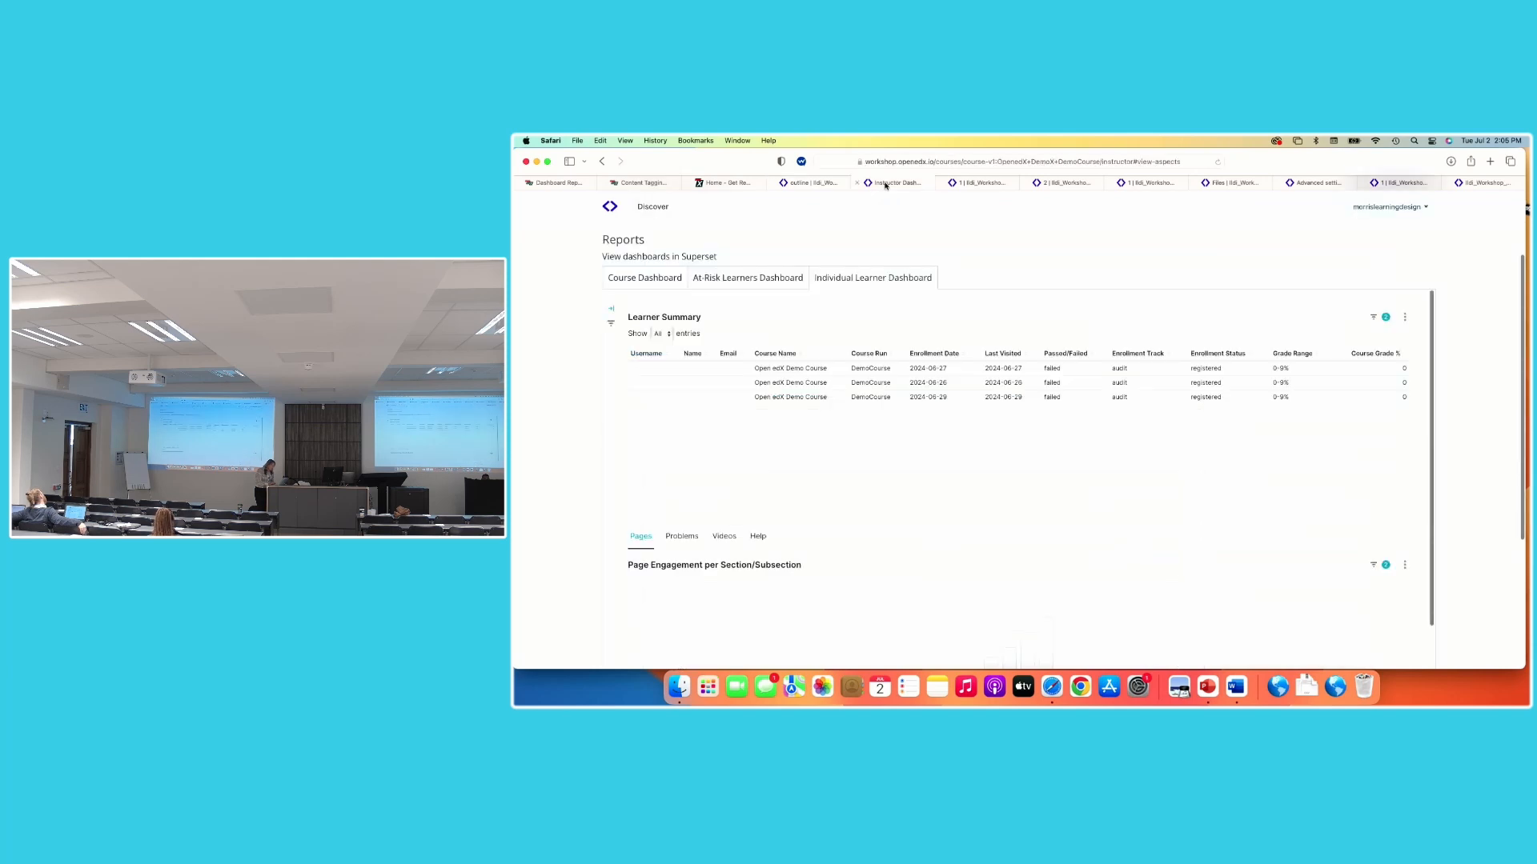
left_click(974, 186)
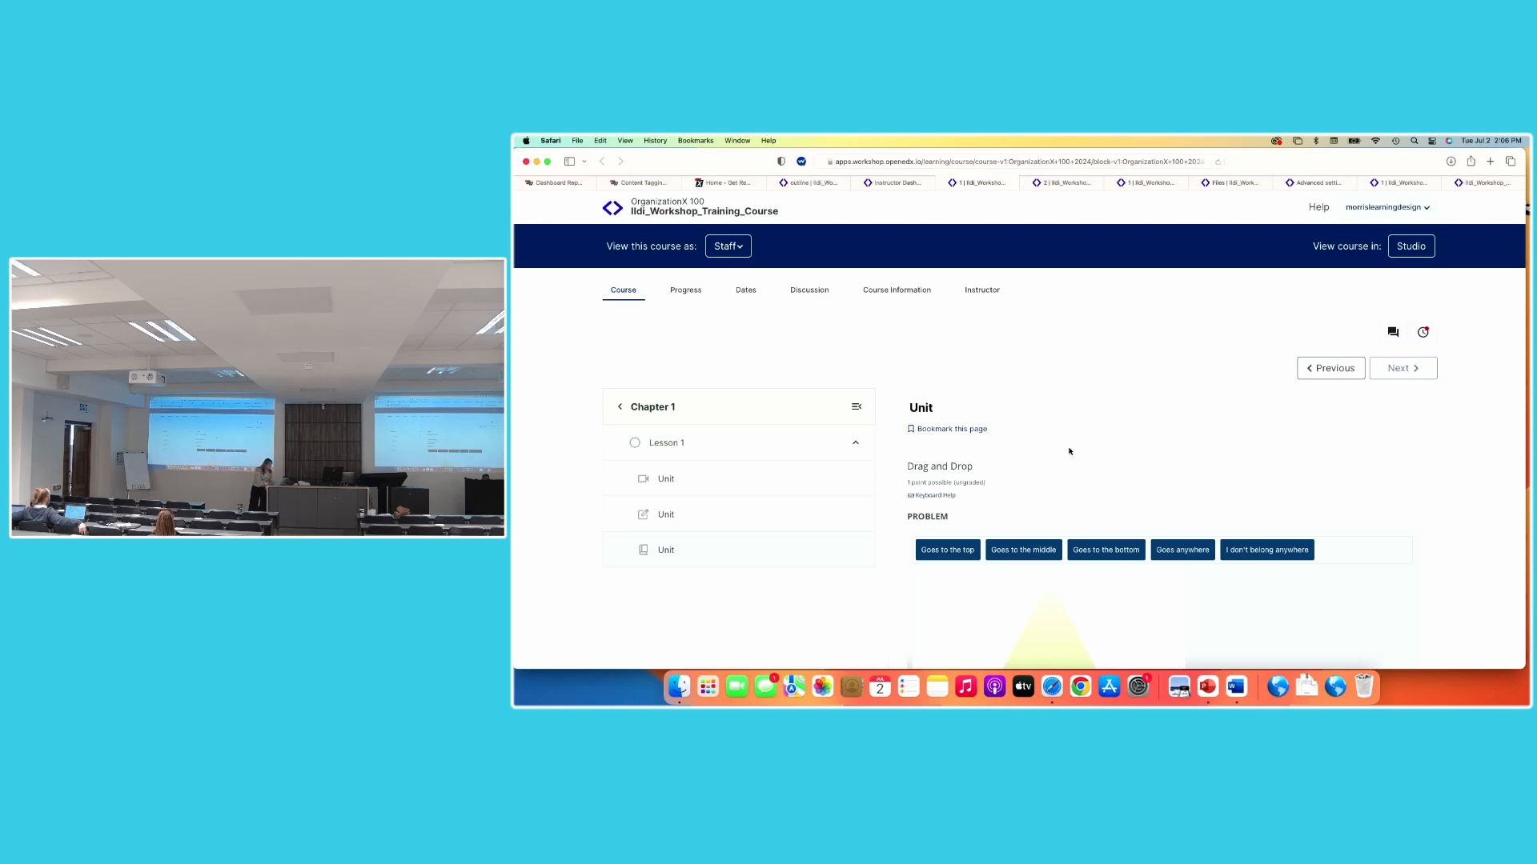
View the workshop course's home page in the learning view and its Course Information page
left_click(624, 290)
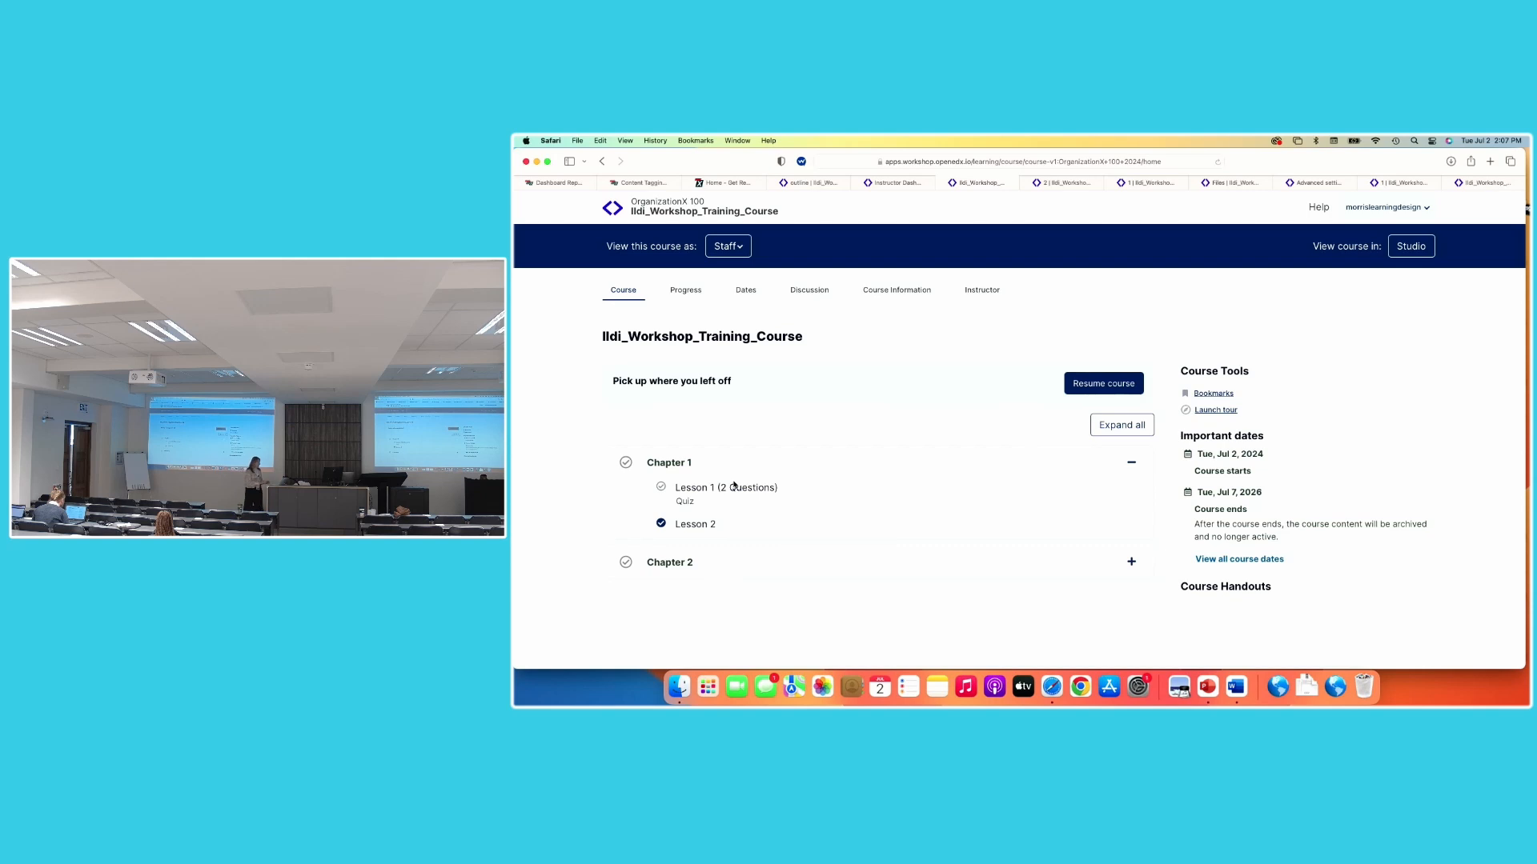
left_click(895, 292)
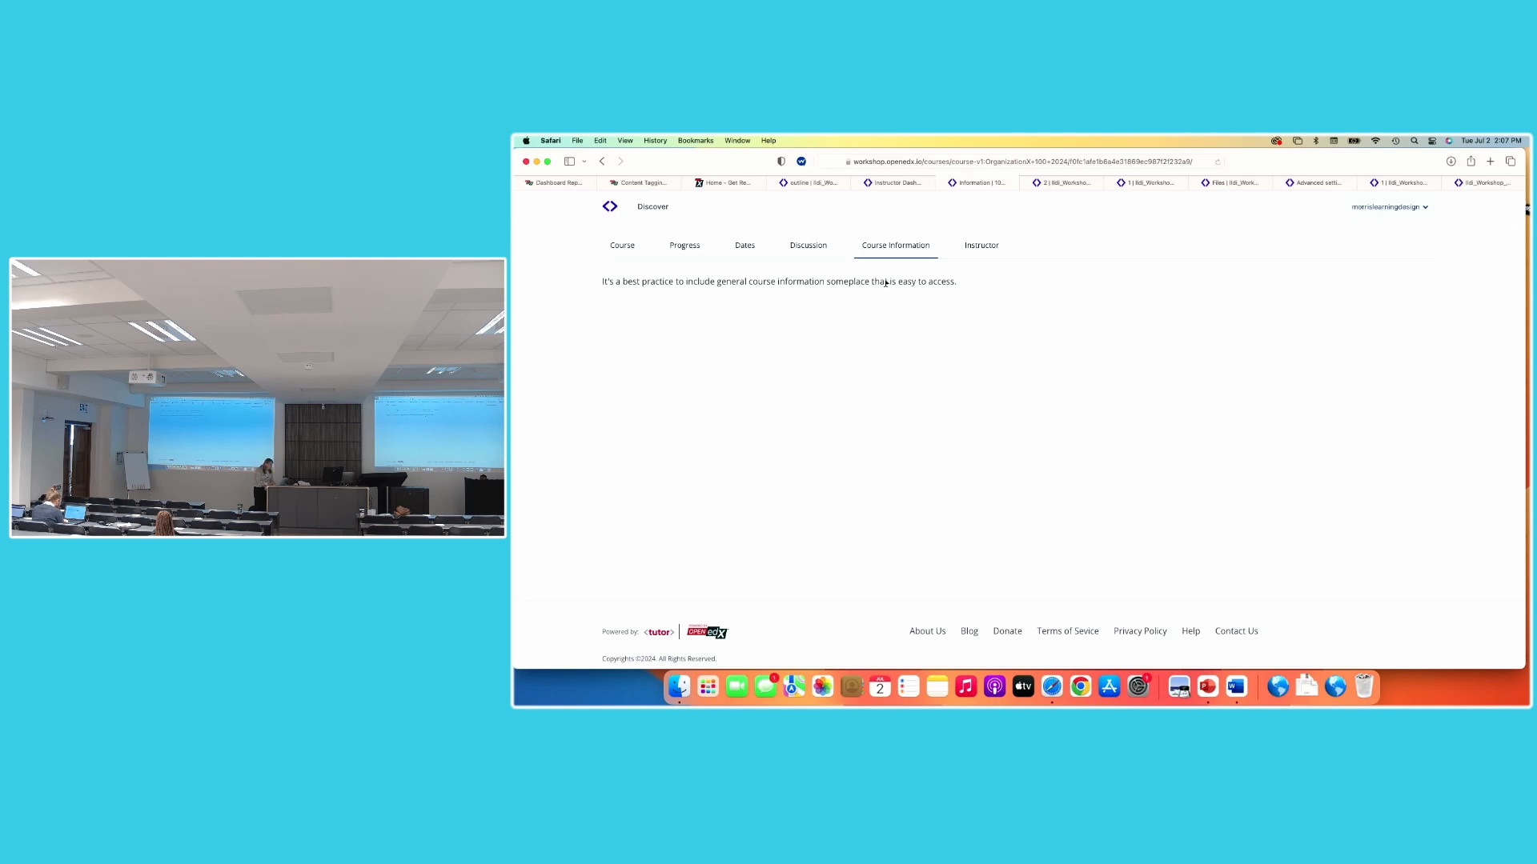
Switch back to the course outline in Studio and open Pages & Resources to review the available course pages
left_click(810, 183)
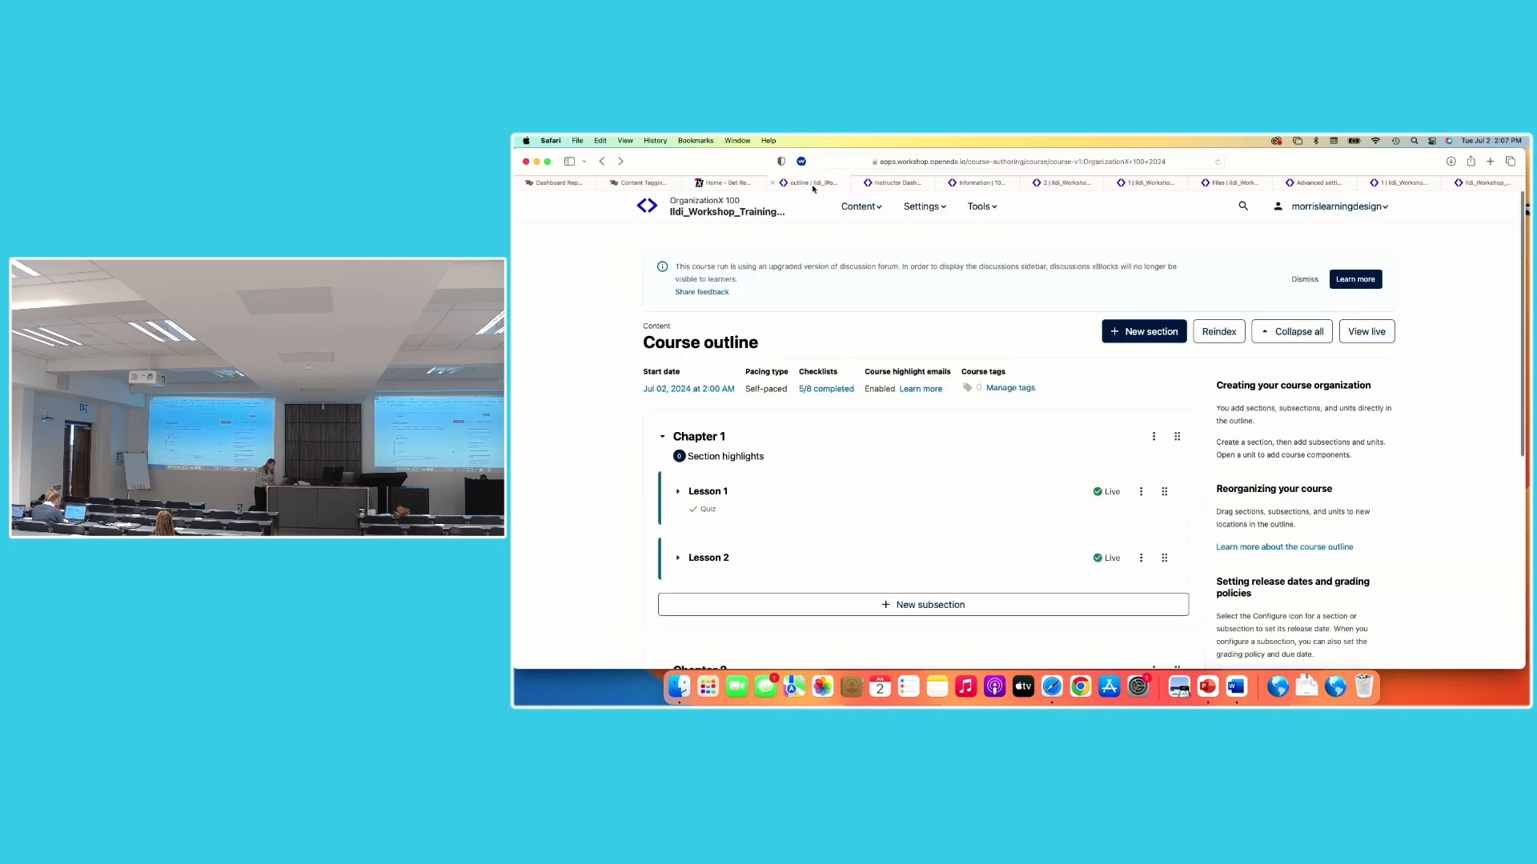
left_click(852, 212)
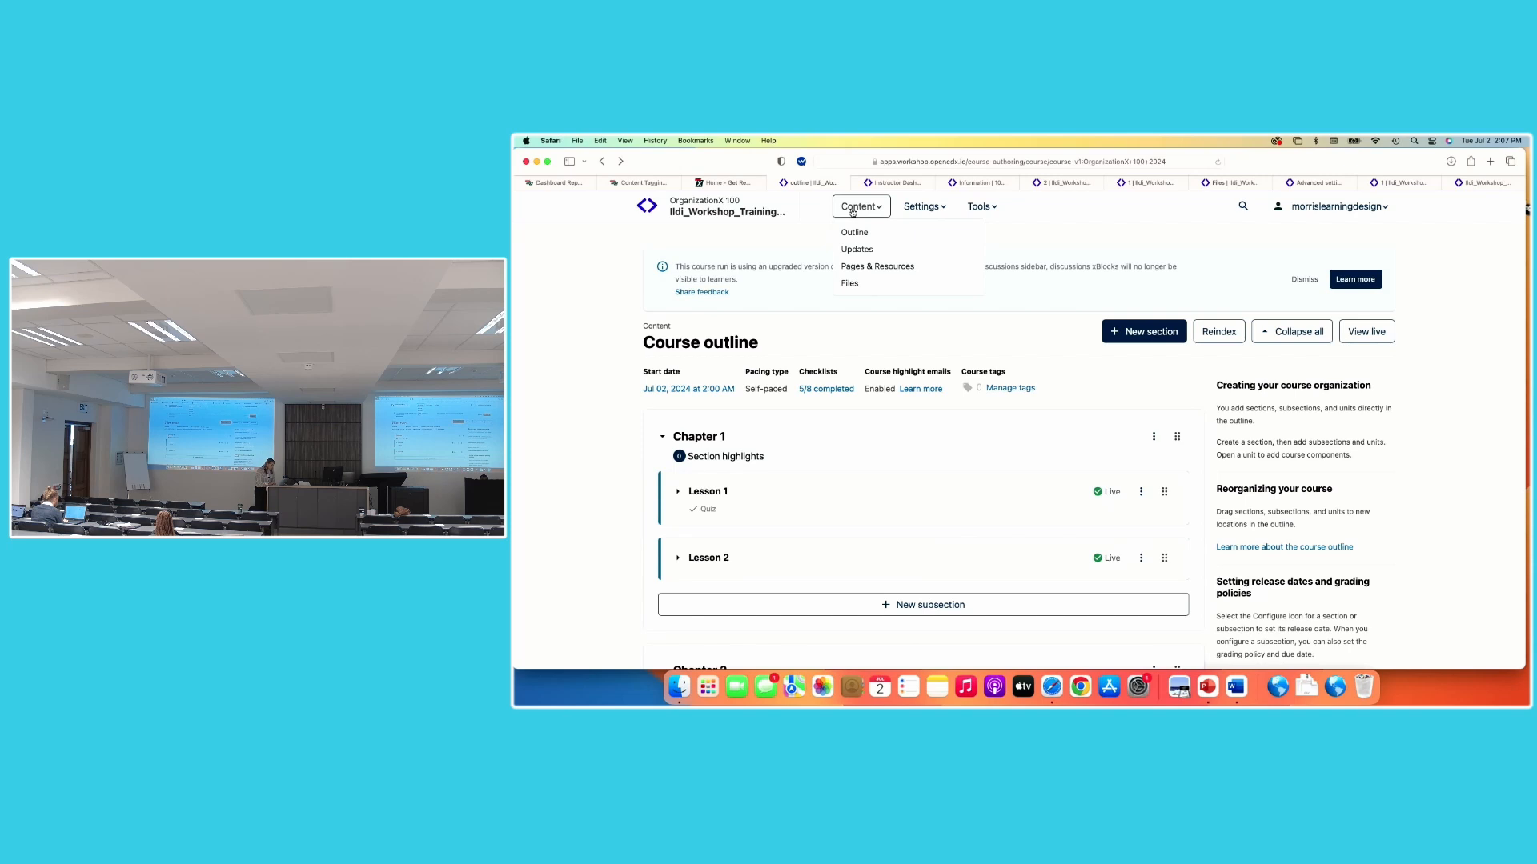
left_click(859, 268)
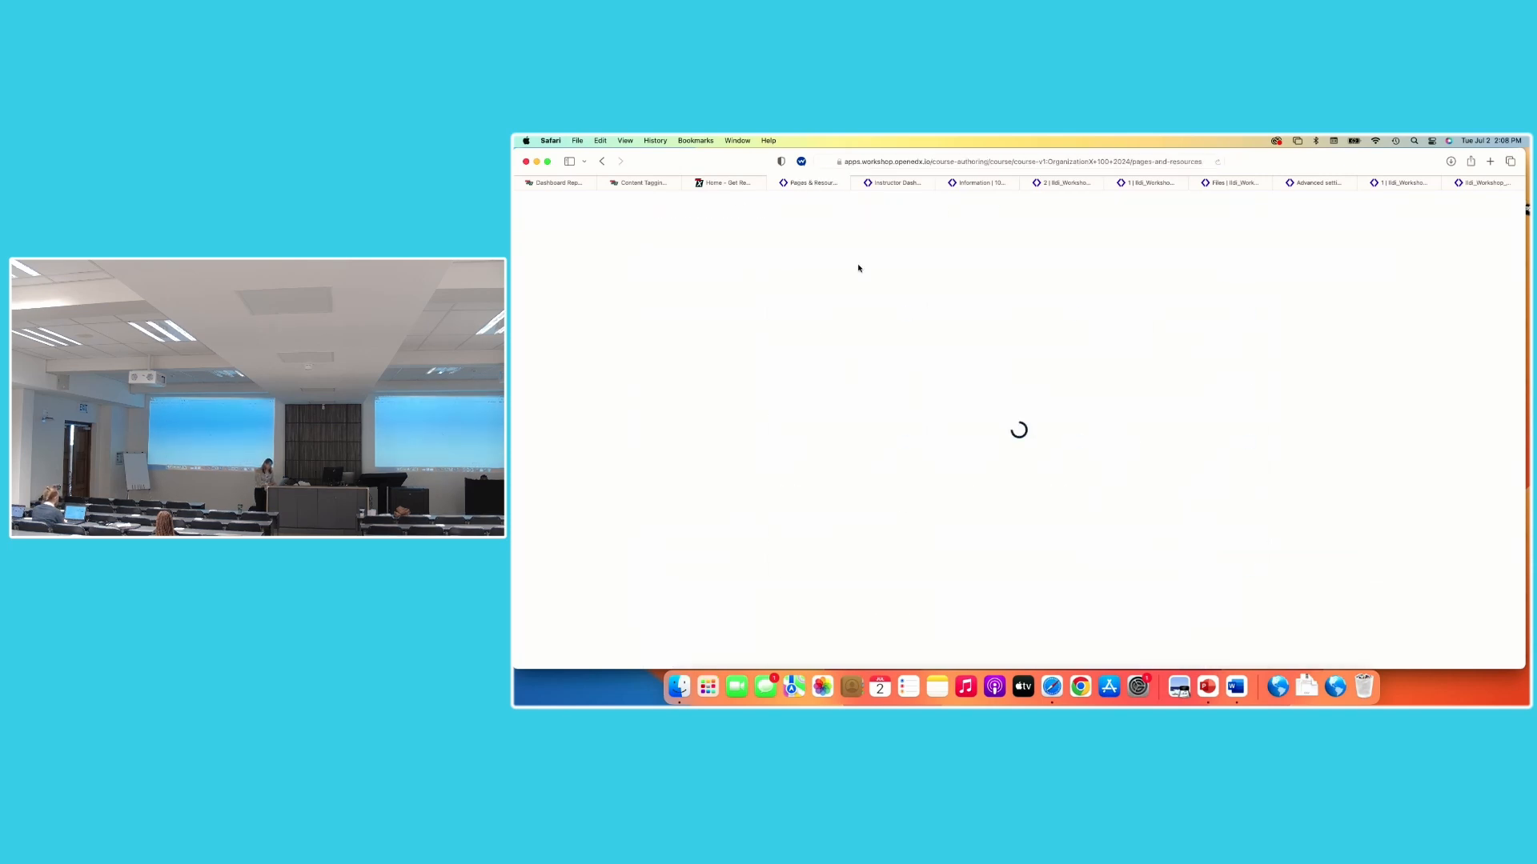
scroll(1313, 432, "down", 2)
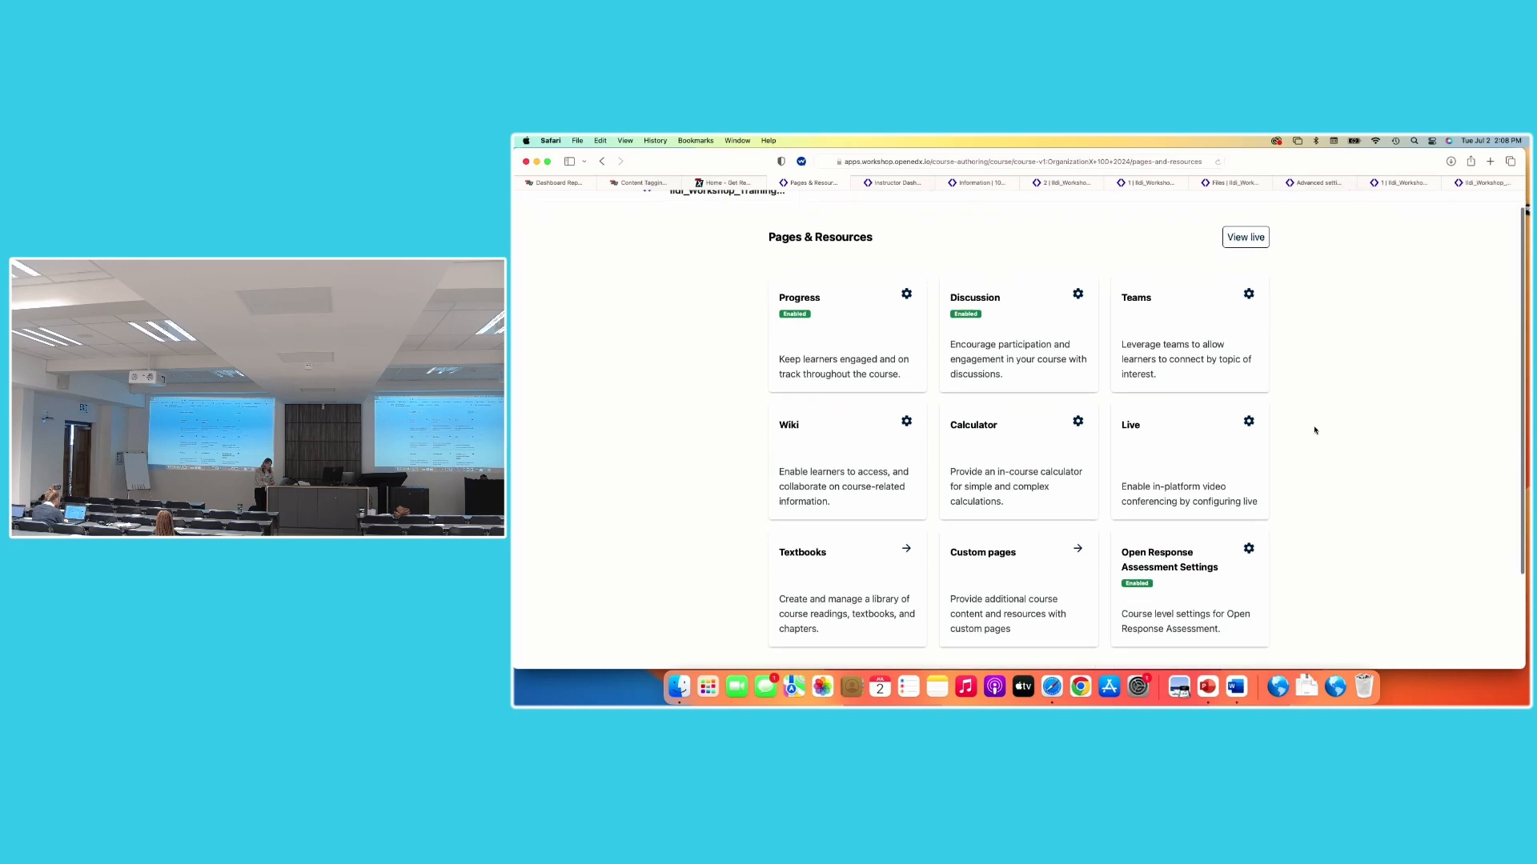
scroll(1314, 430, "down", 1)
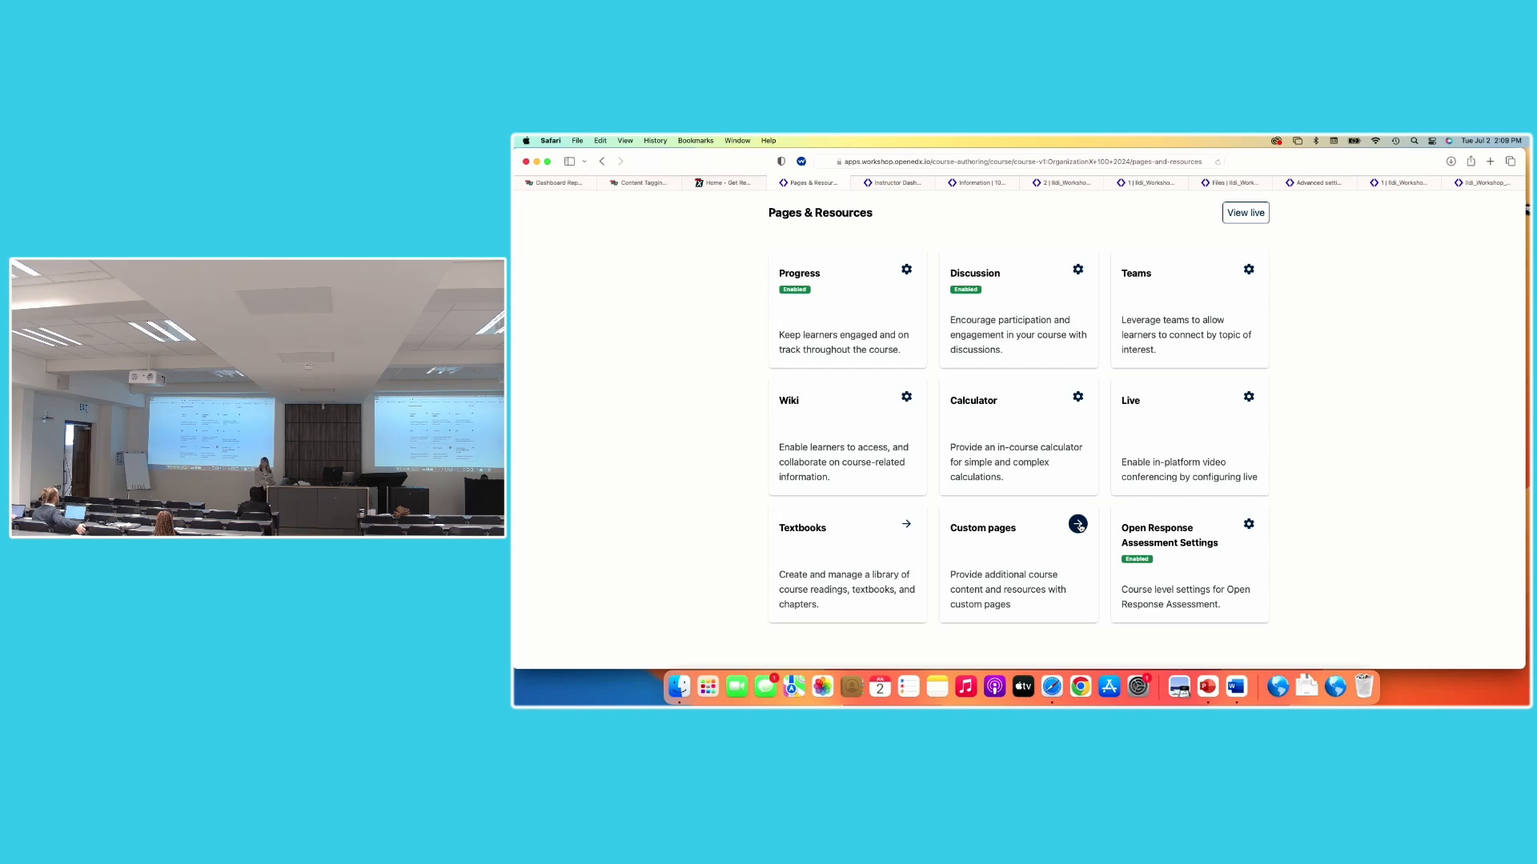
Open the custom pages and bring up the Course Information page for editing, including its title
left_click(1078, 524)
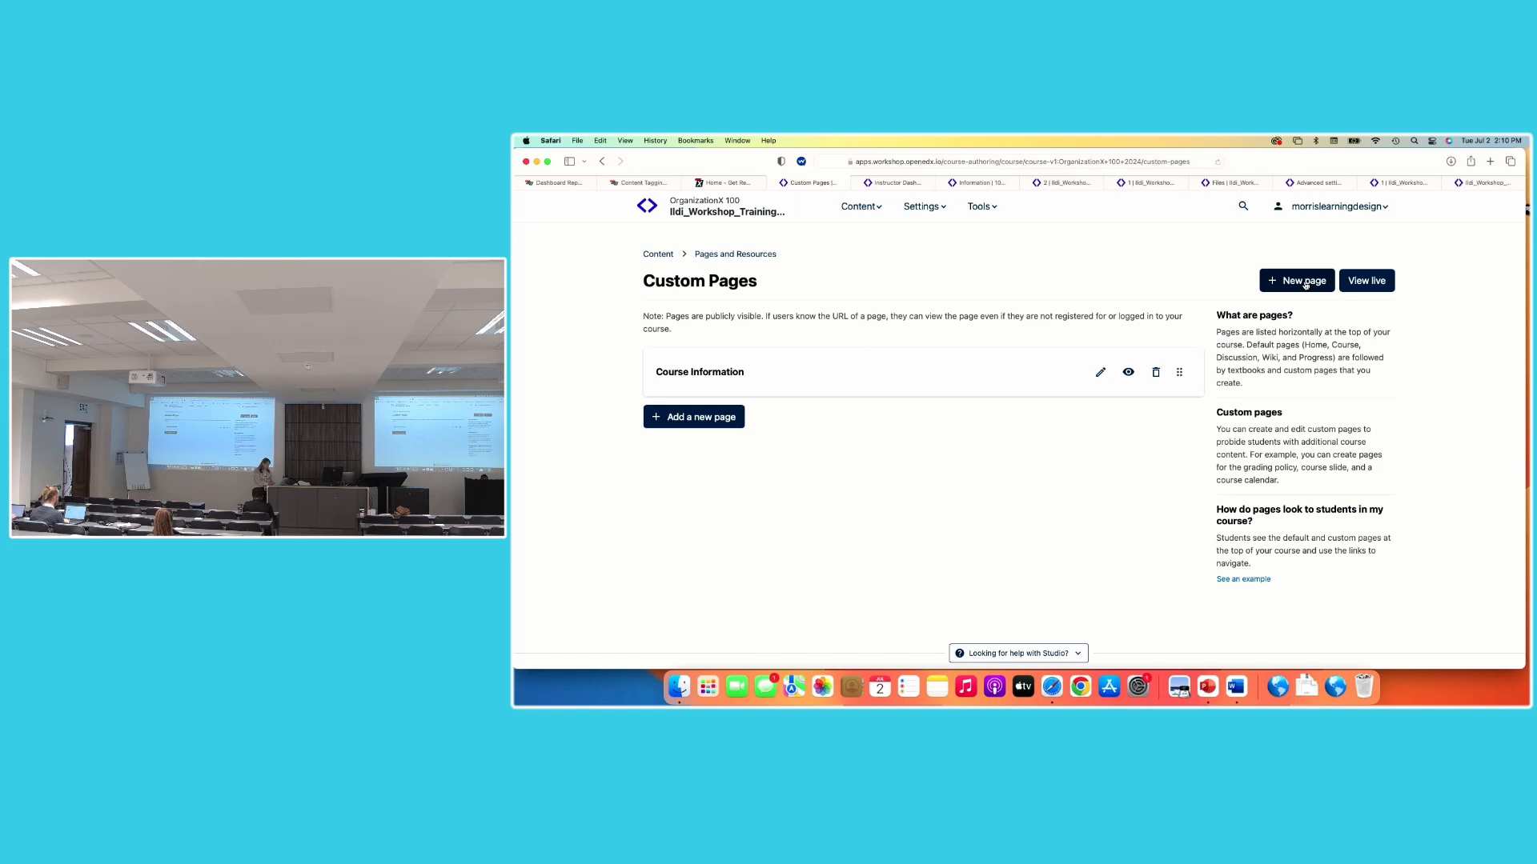
left_click(1099, 373)
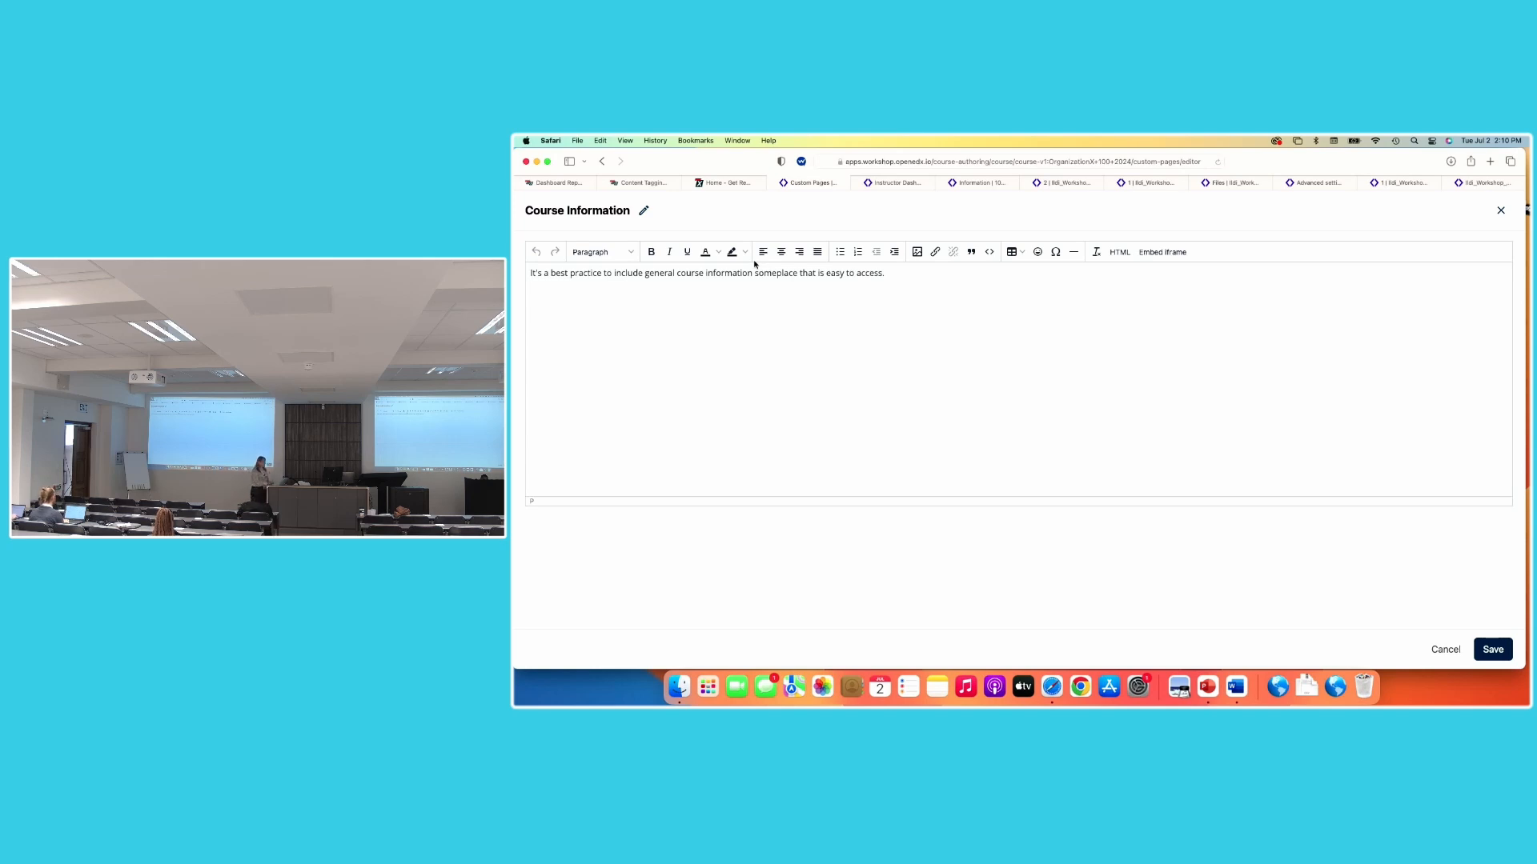
left_click(641, 212)
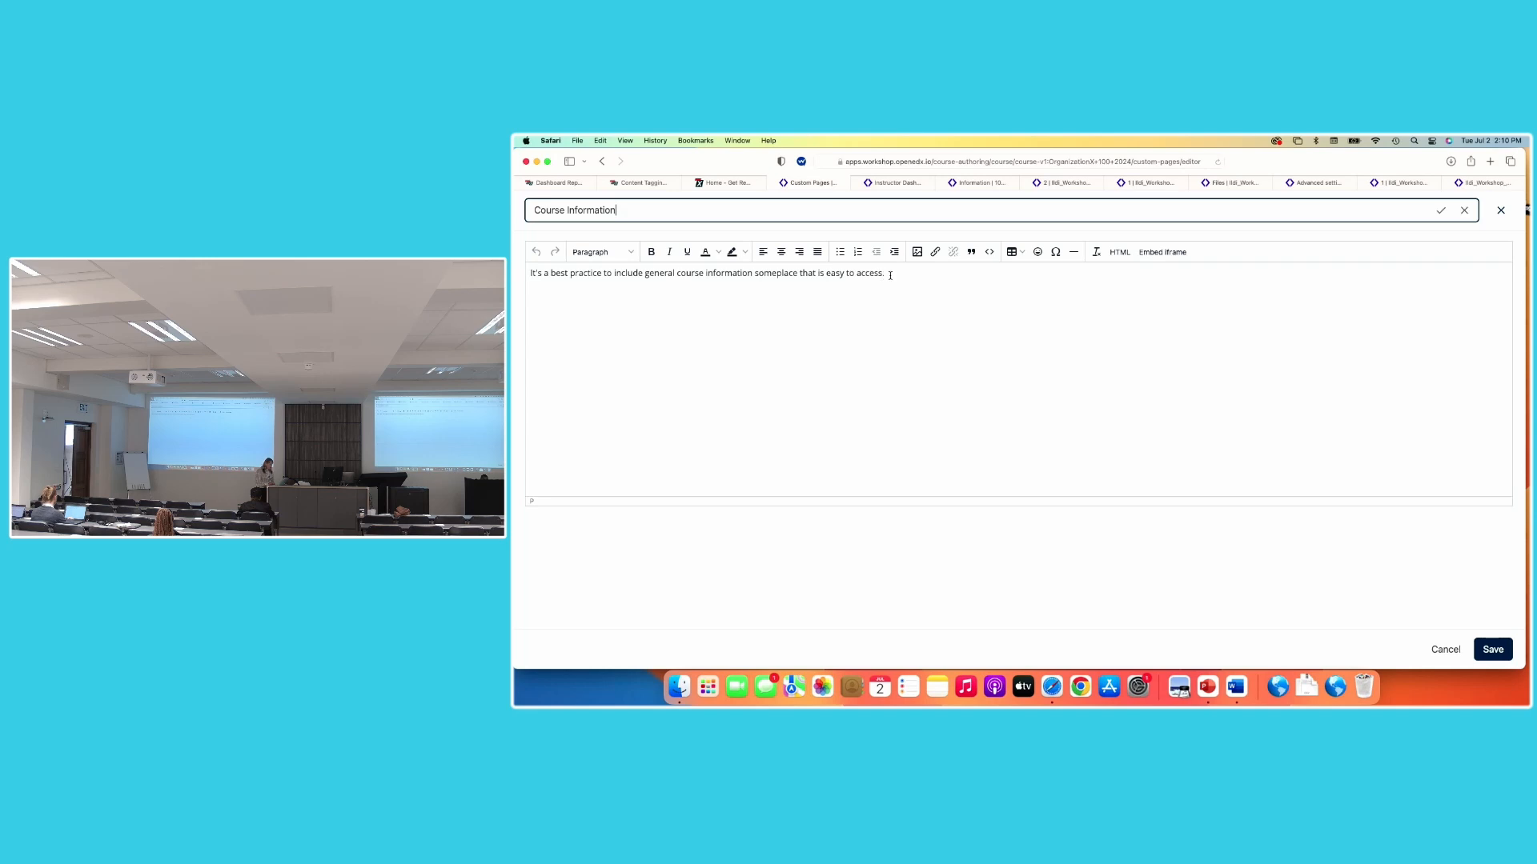
Replace the page's body text with "Introduction" and, on a new line, "Welcome to the course, here is a description."
left_click_drag(885, 273, 522, 270)
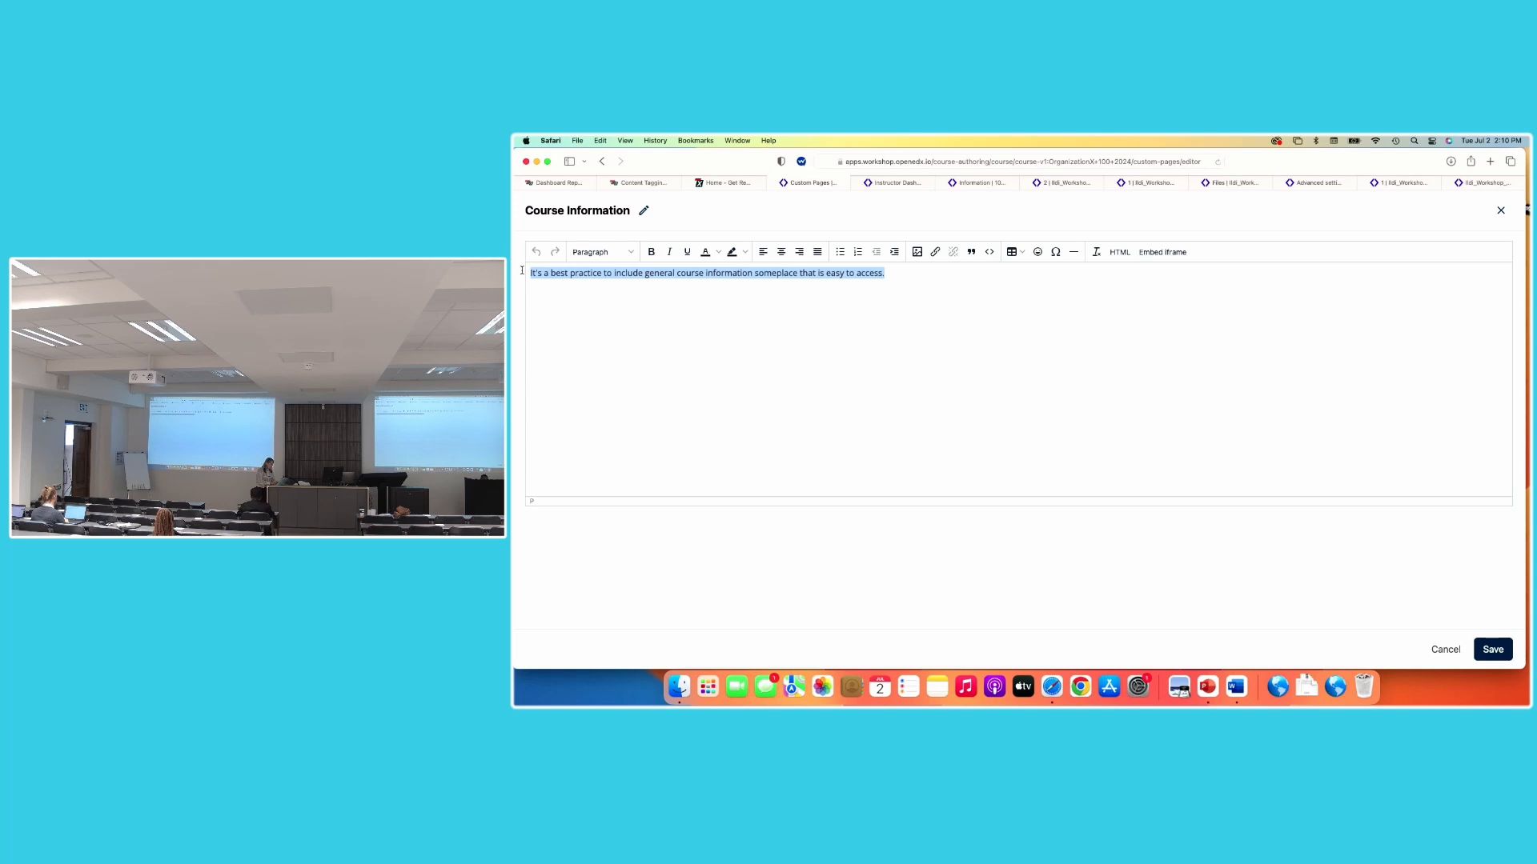
type("Introduction")
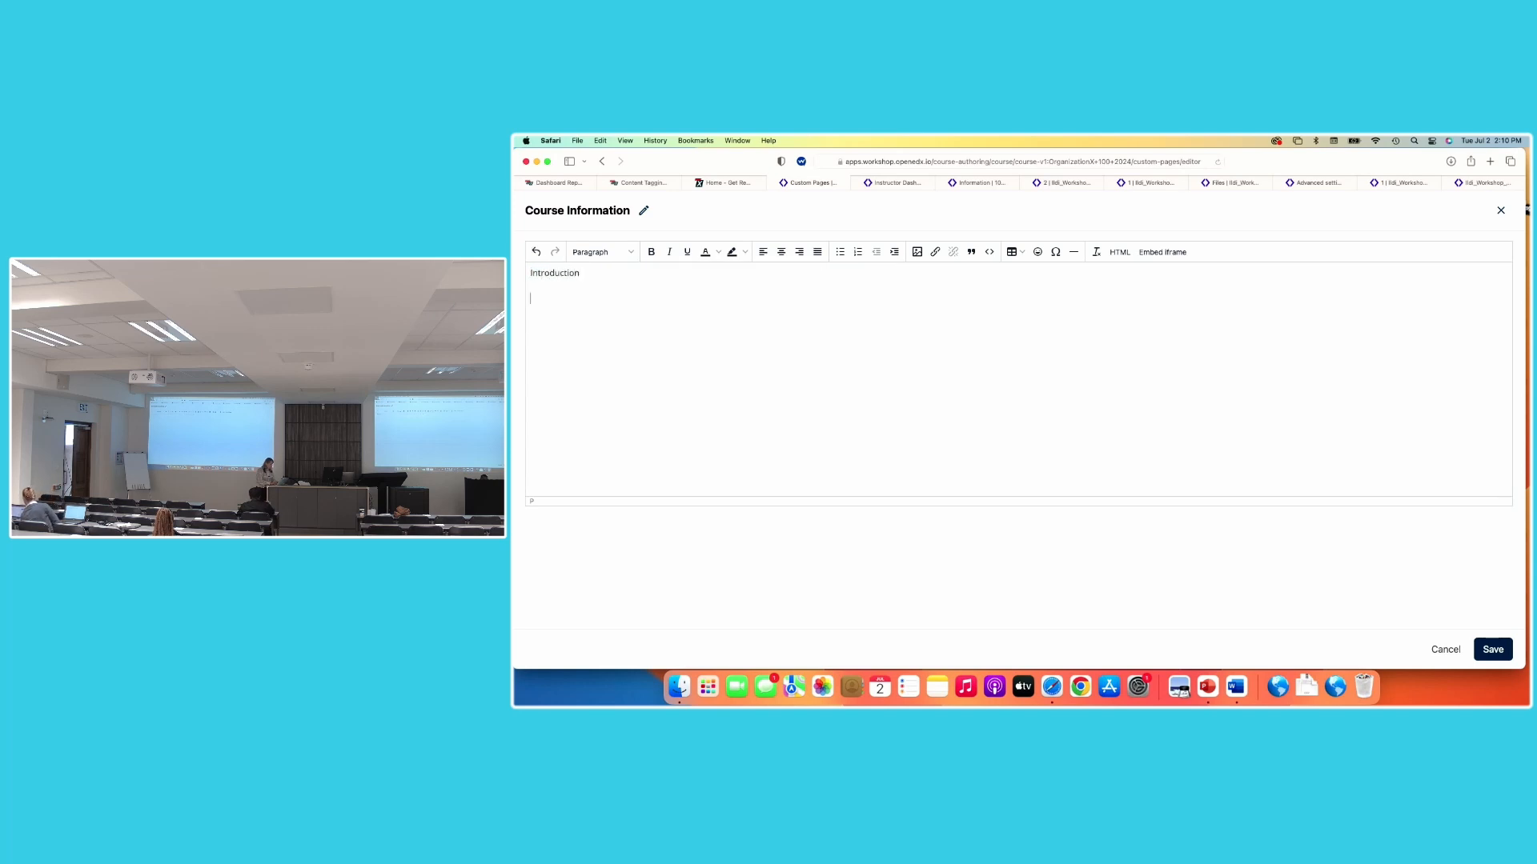
key("Return")
type("Welcome to the course, eh")
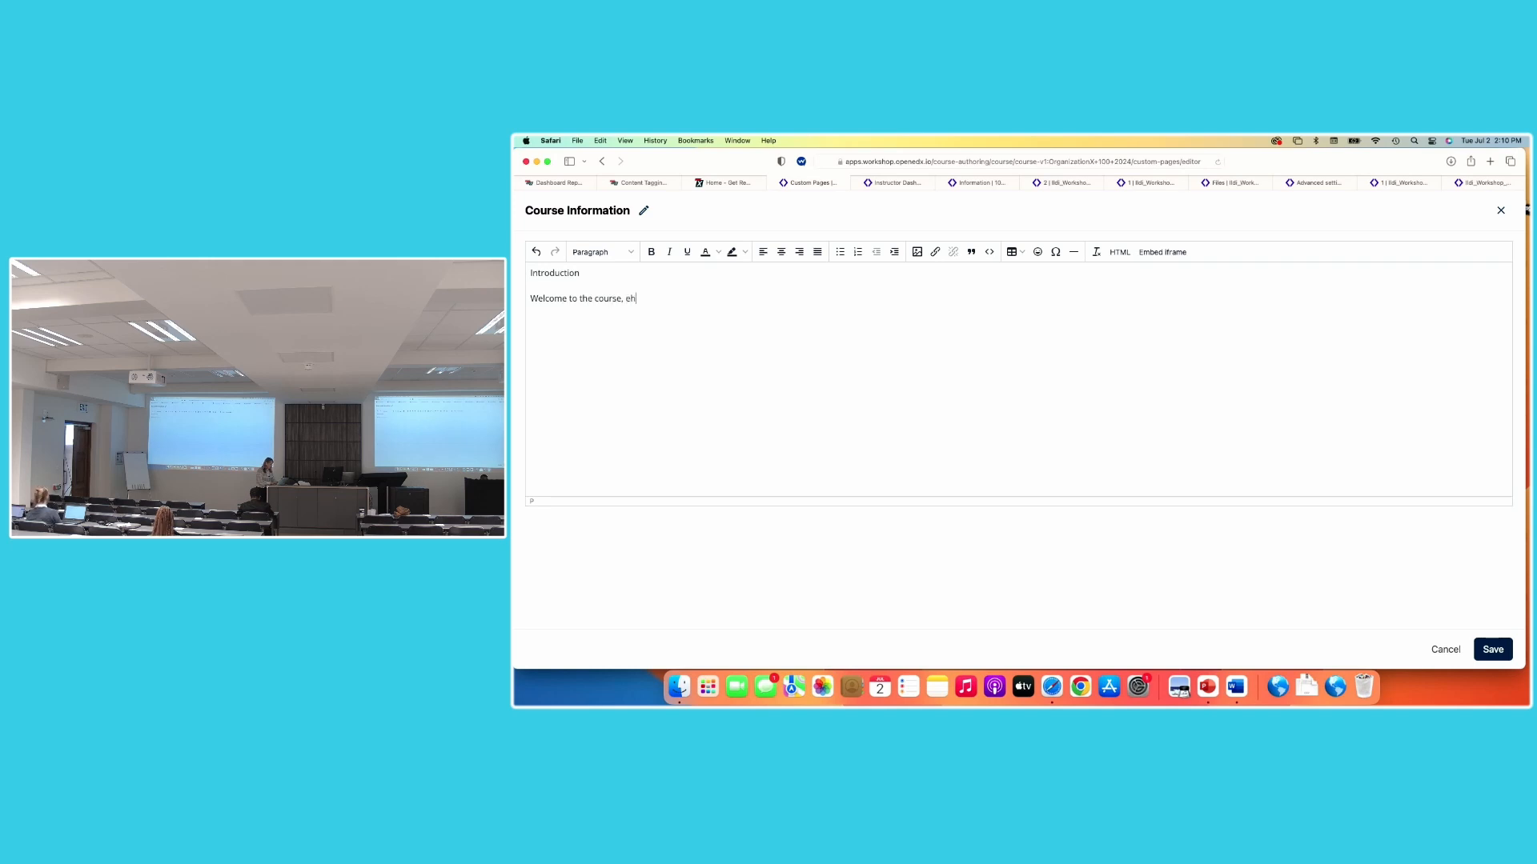
key("BackSpace")
key("BackSpace")
type("here is a description.")
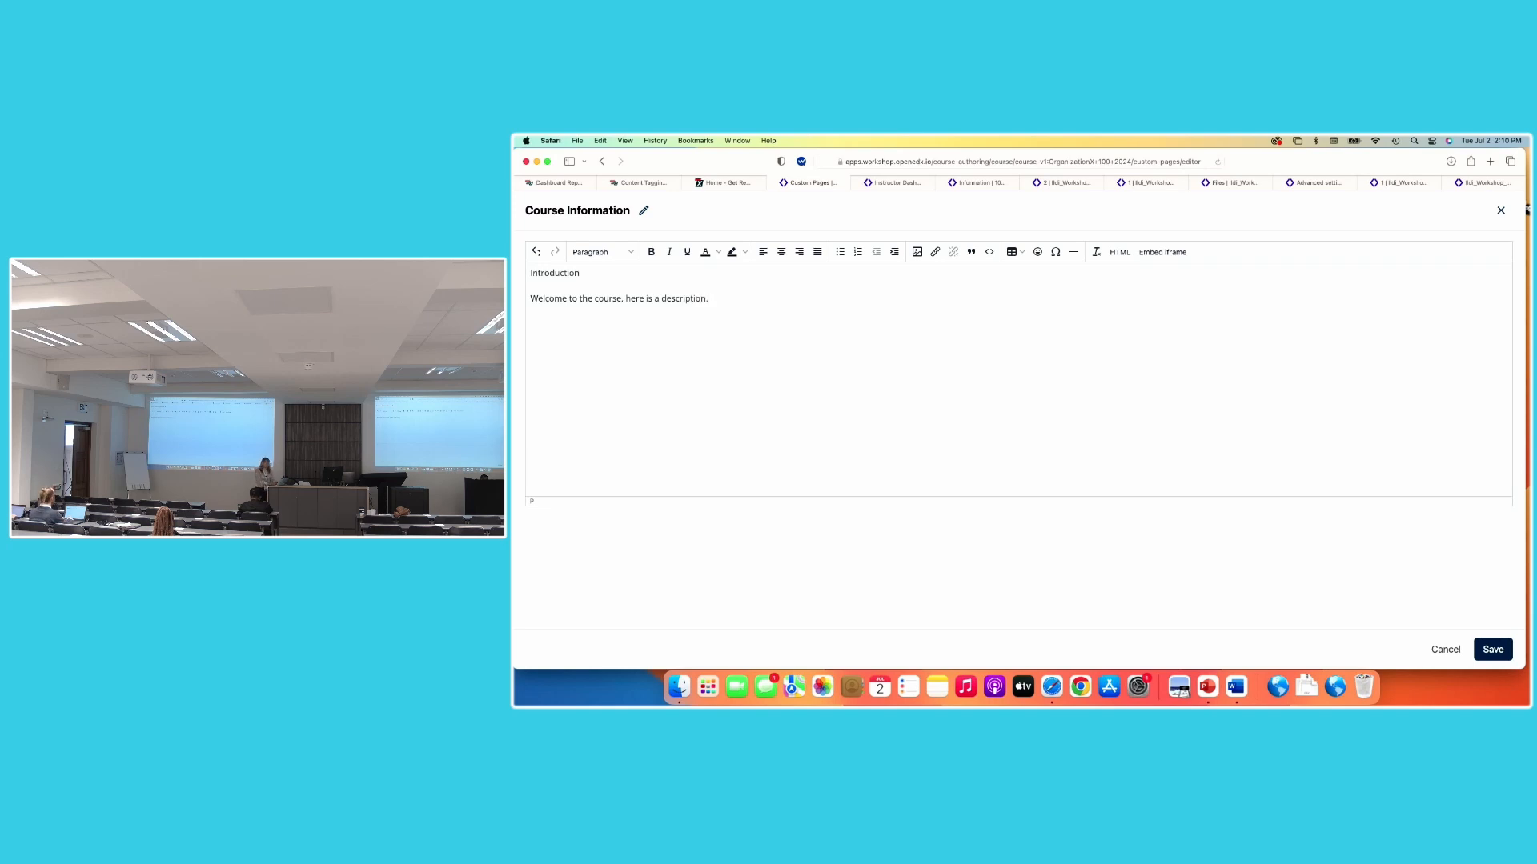
Add an "Instructor" line below the description, followed by the paragraph "The instructor is from..."
key("Return")
type("Instructor")
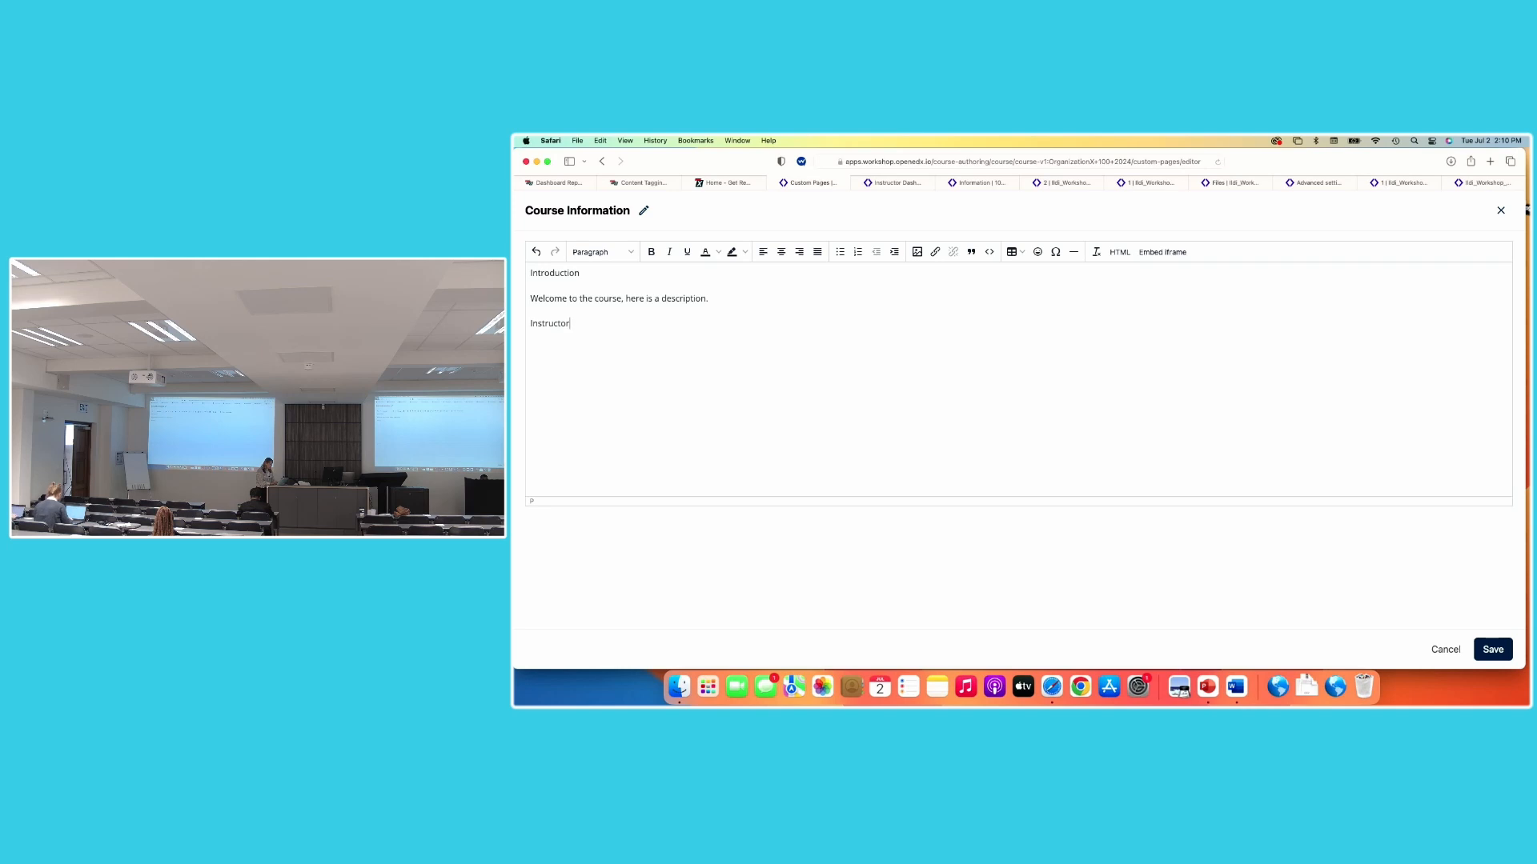
type("The instruc")
type("oor is from...")
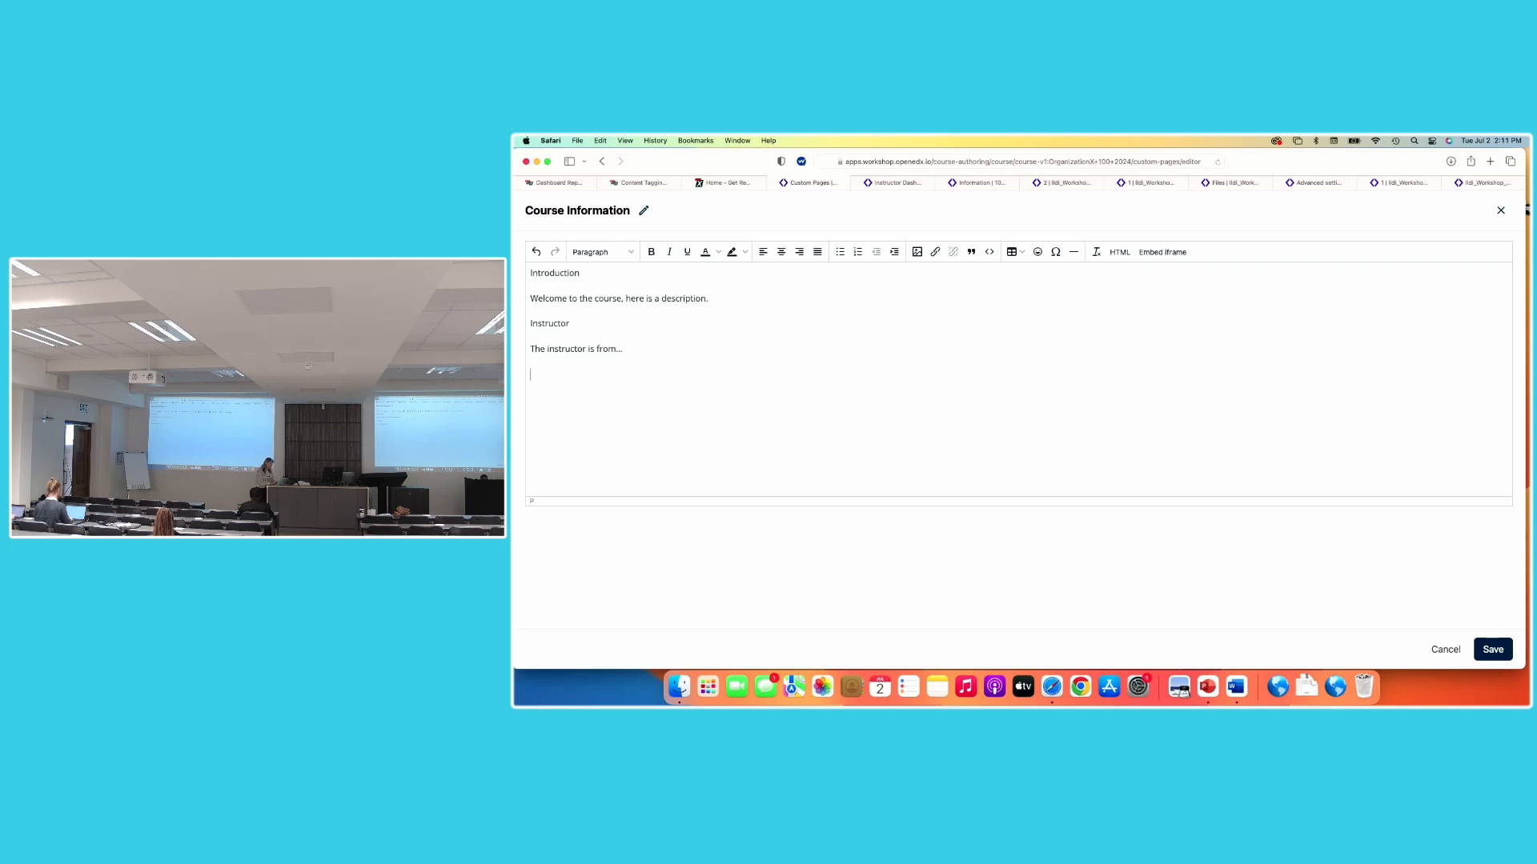
Add a "Grading Policy" line followed by the paragraph "You need a passing score of 80%...there will 1 quiz."
key("Return")
type("Grading Poli")
type("cy ")
type("You need a passin")
type("g sco")
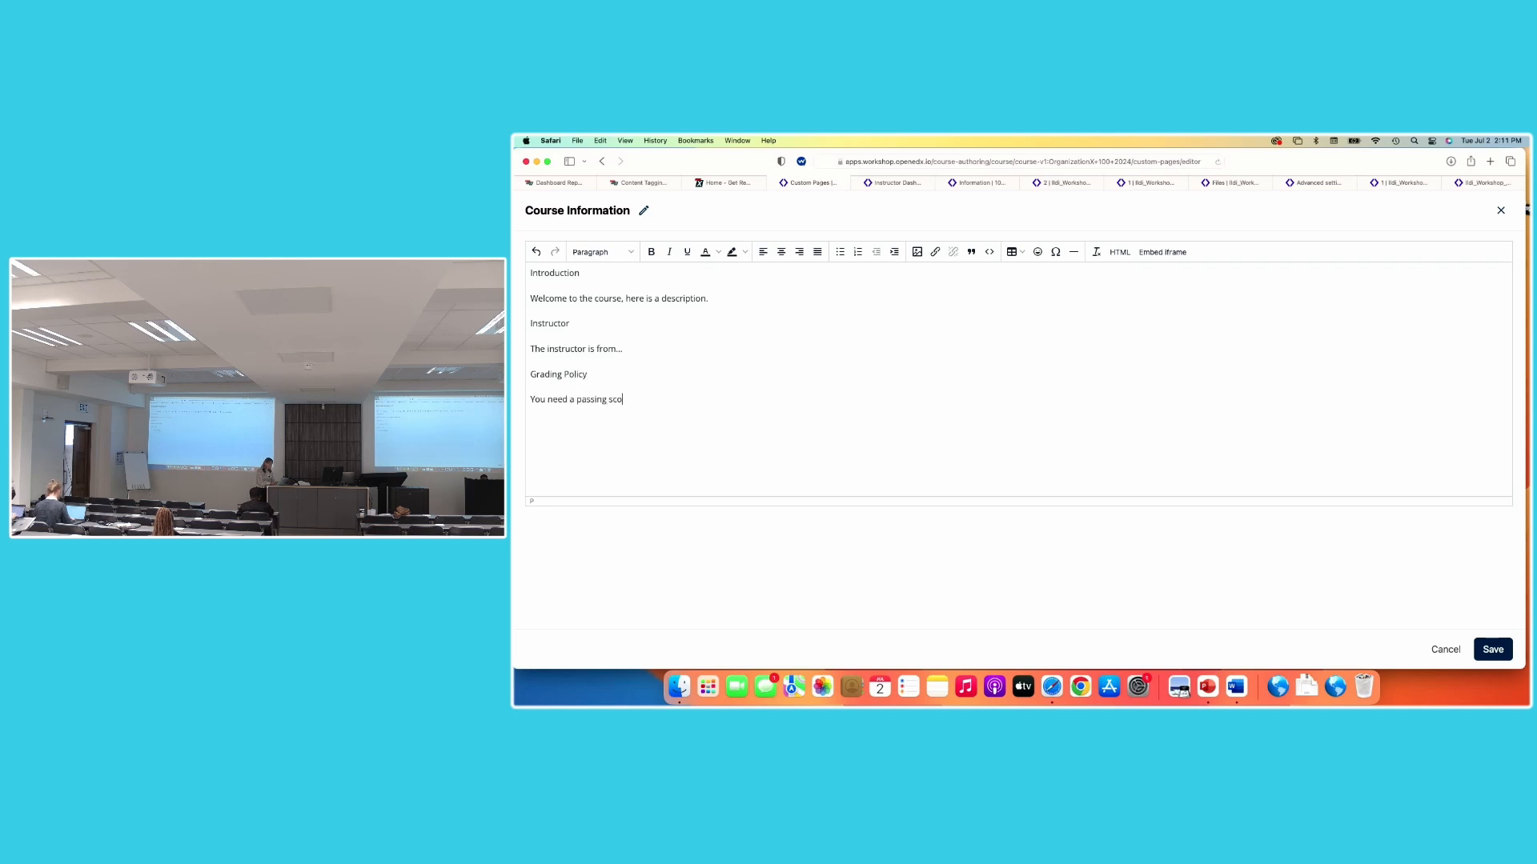
type("re of 80%")
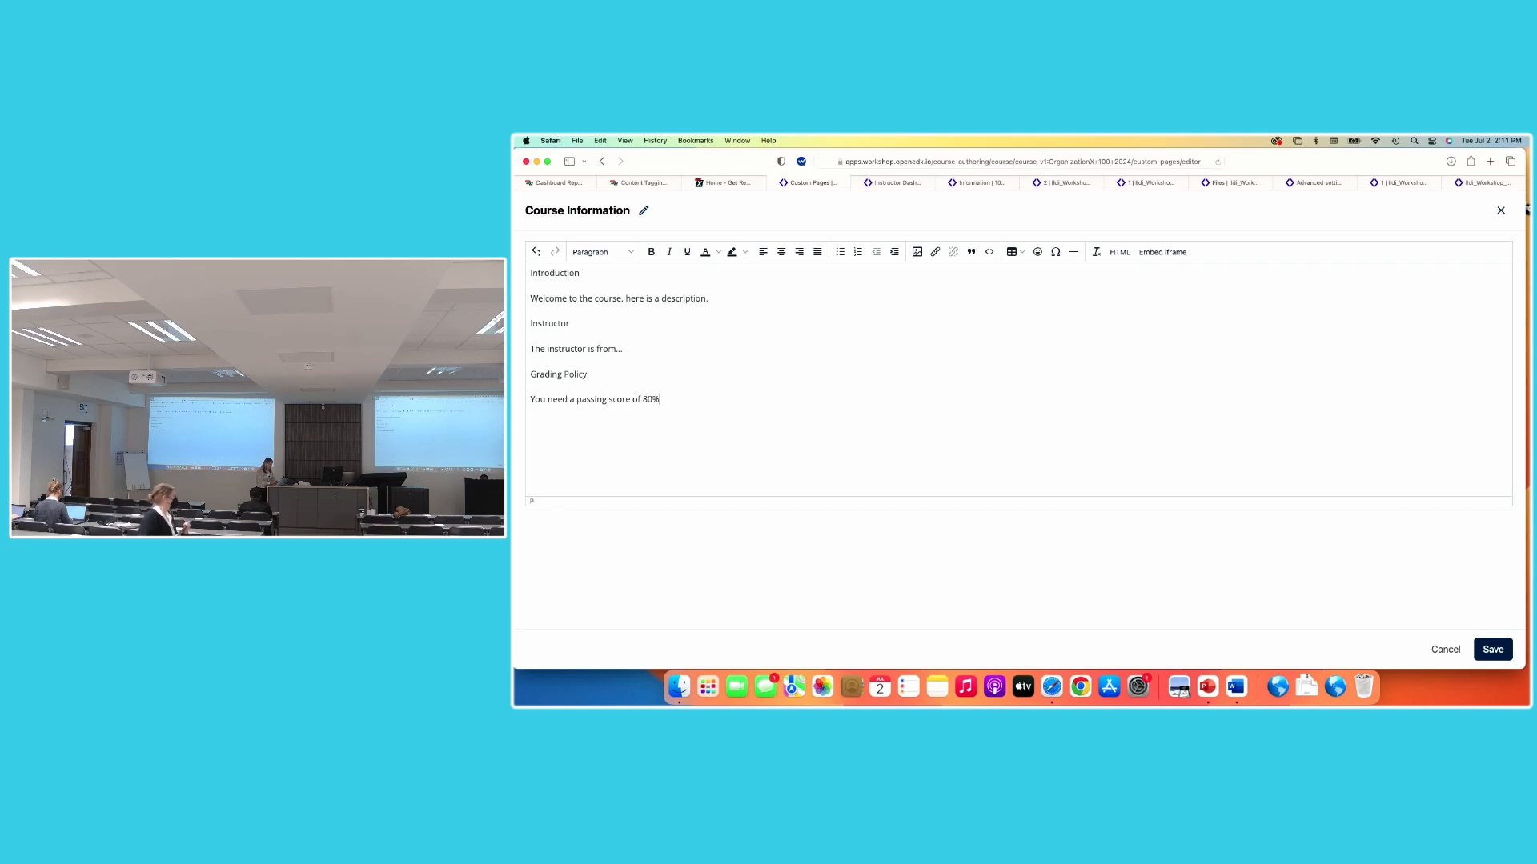
type("...there wi")
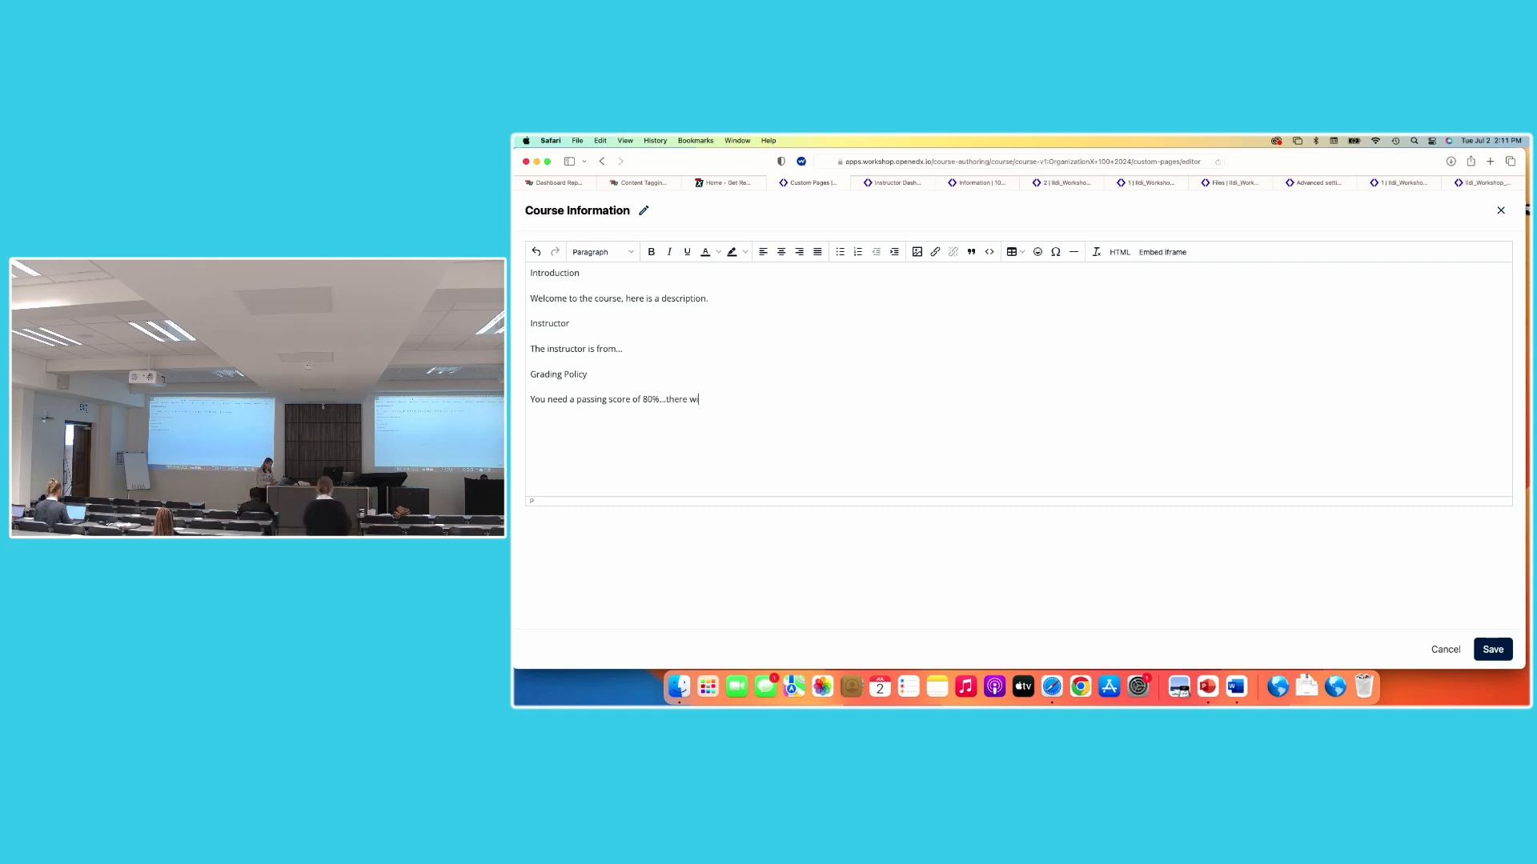
type("ll 1 quiz.")
key("Return")
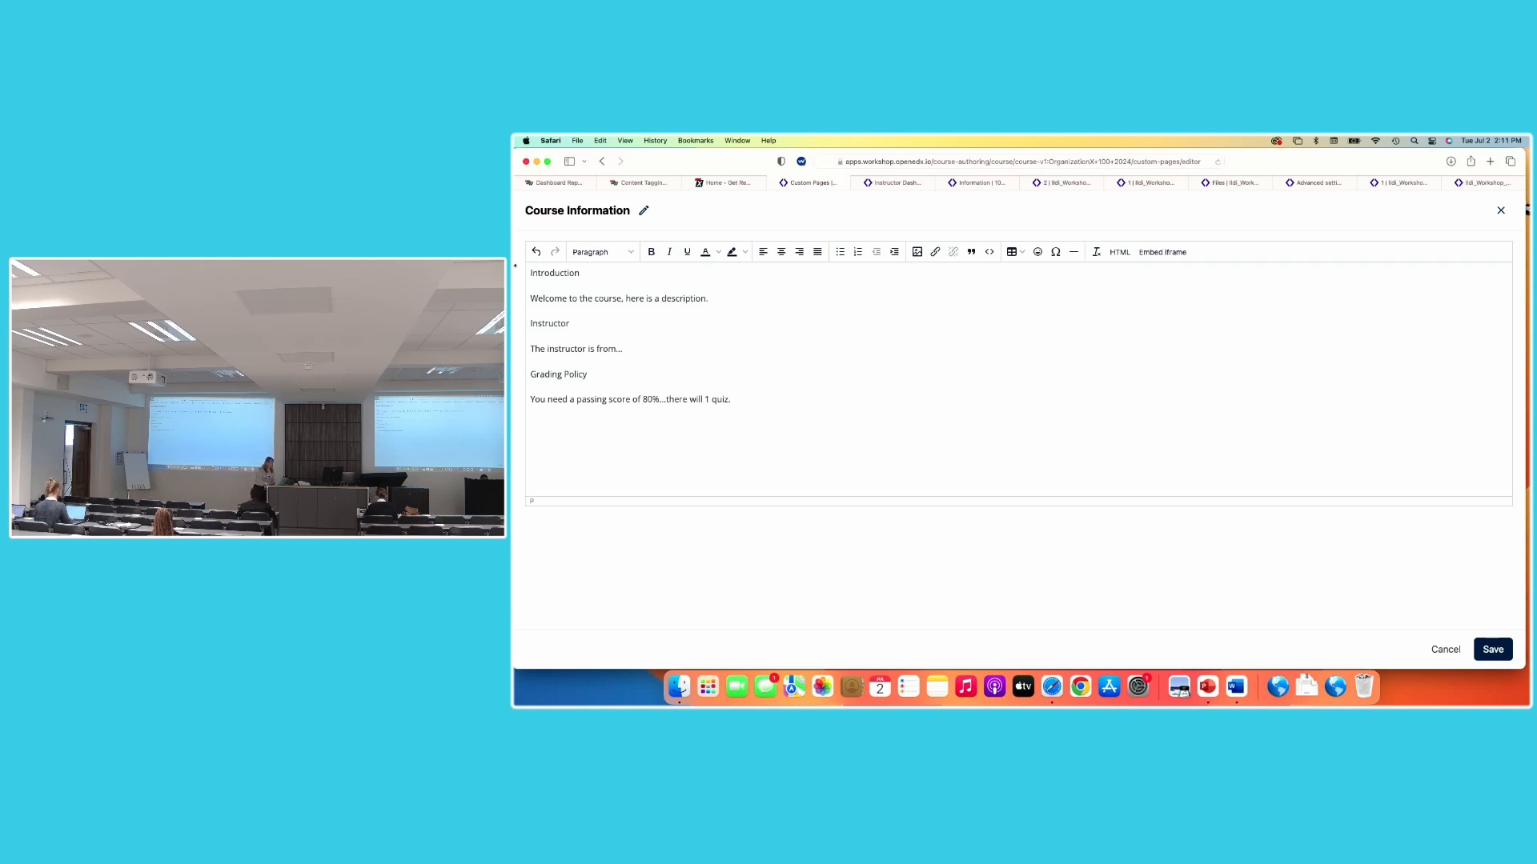
Format the "Introduction" line as Header 1
left_click(630, 252)
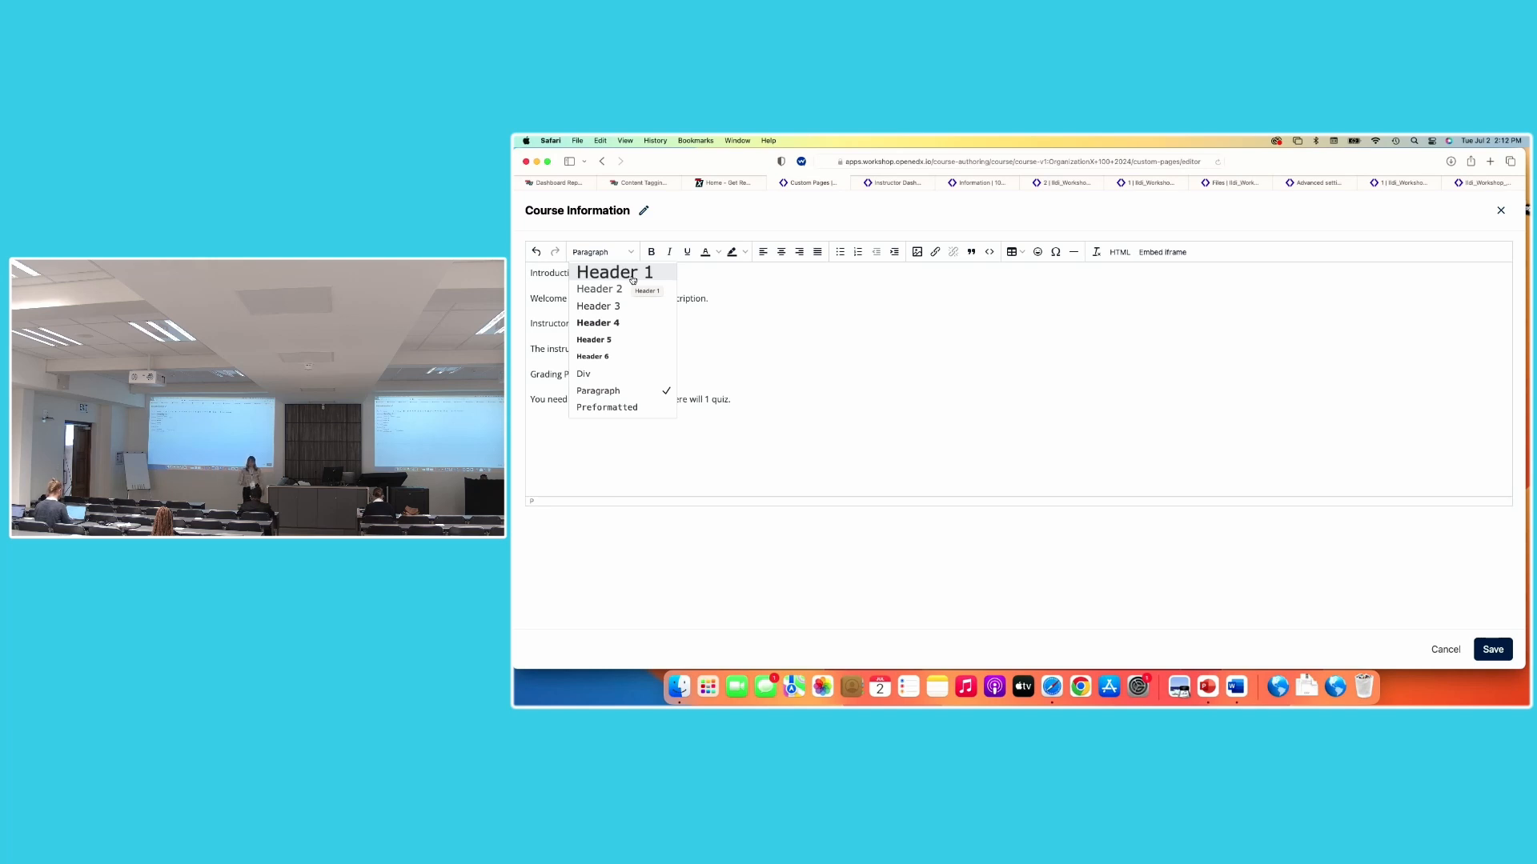
left_click(761, 309)
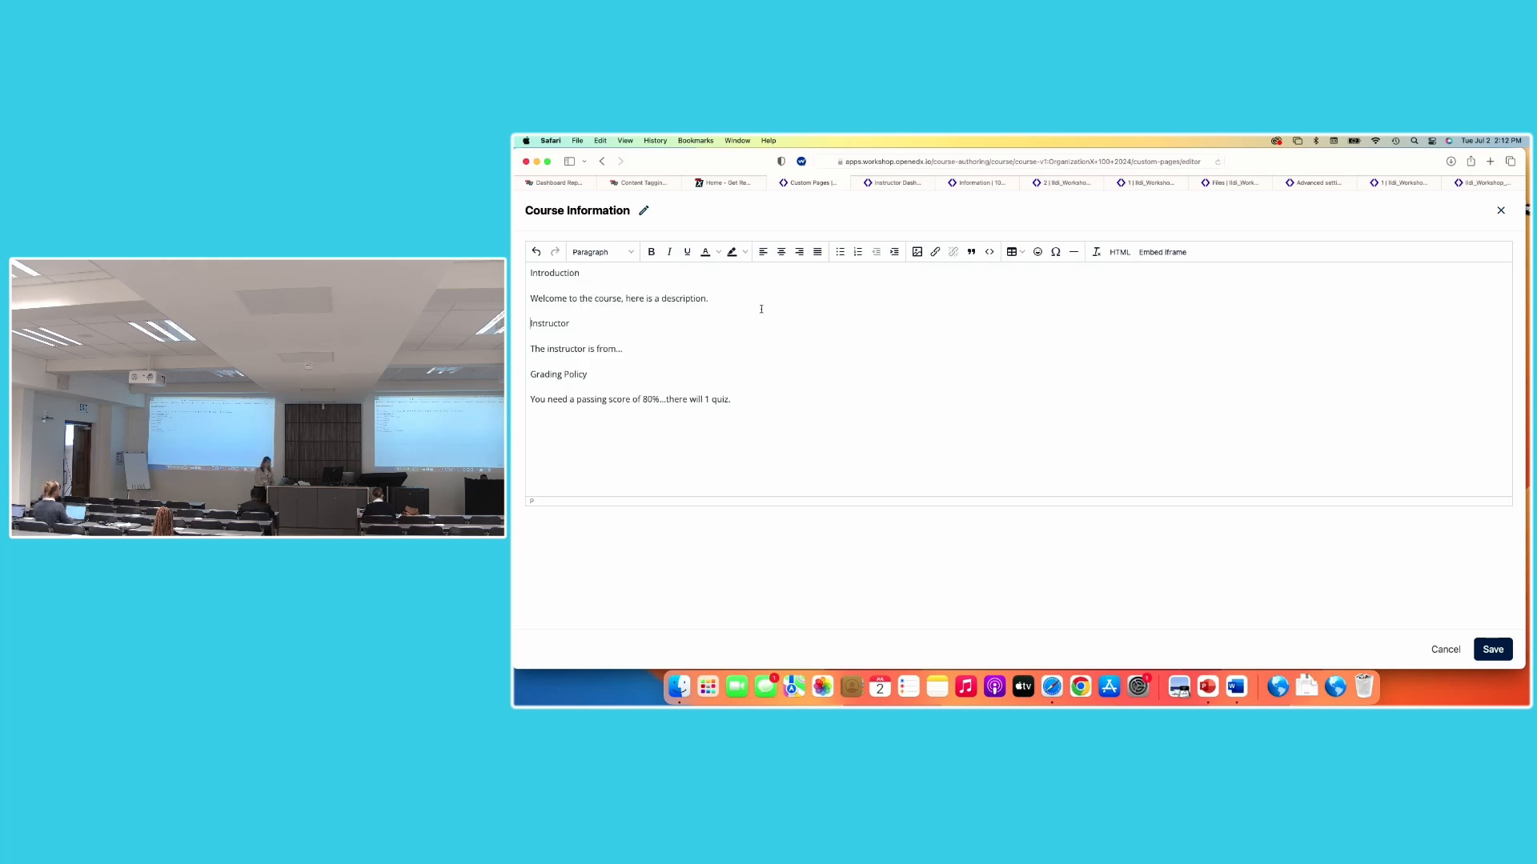
left_click_drag(596, 272, 518, 271)
left_click(622, 257)
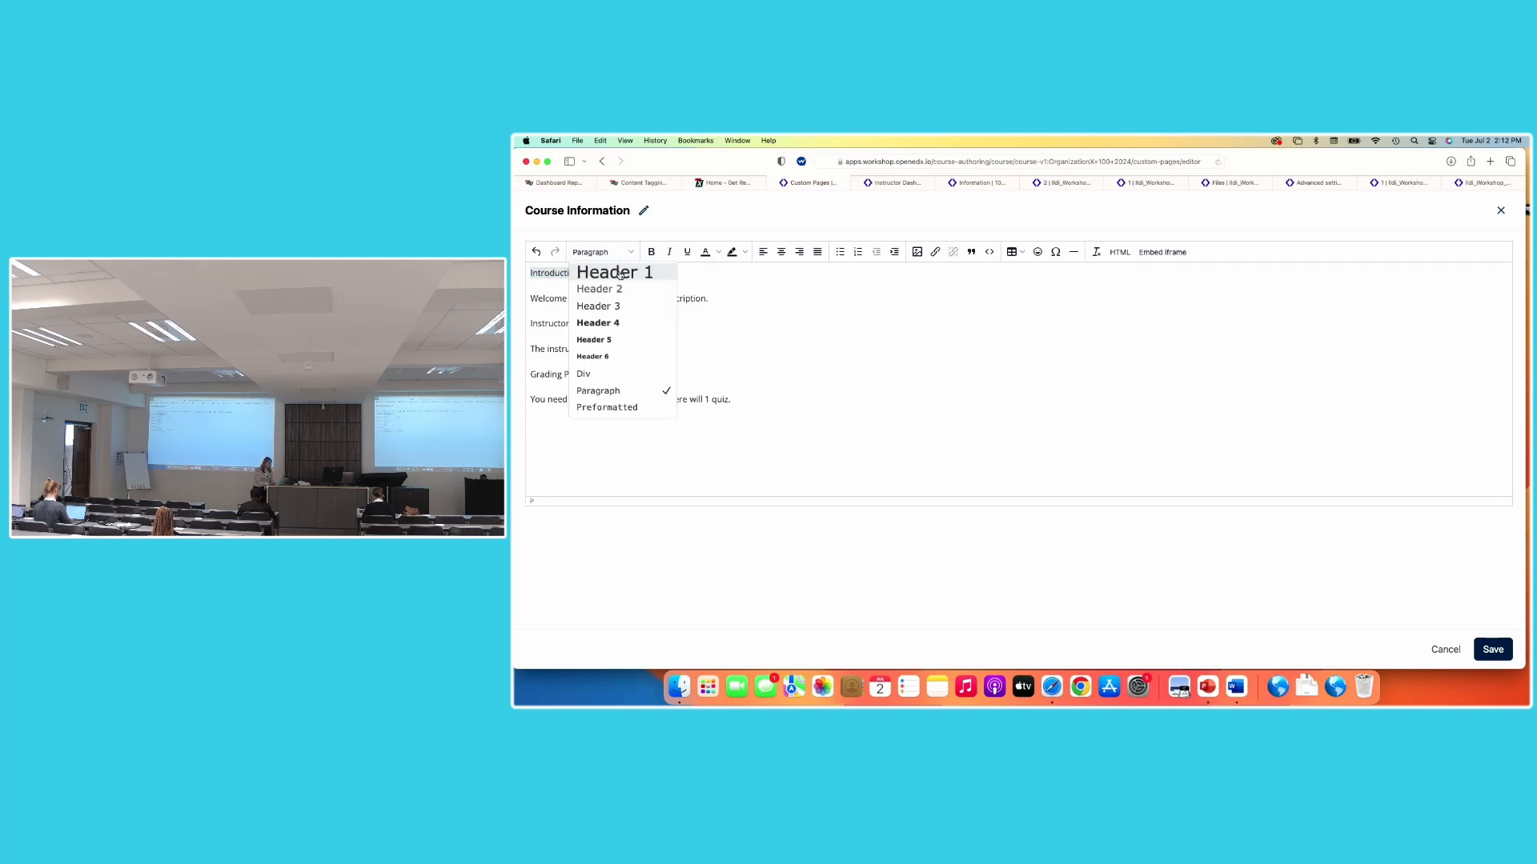
left_click(618, 274)
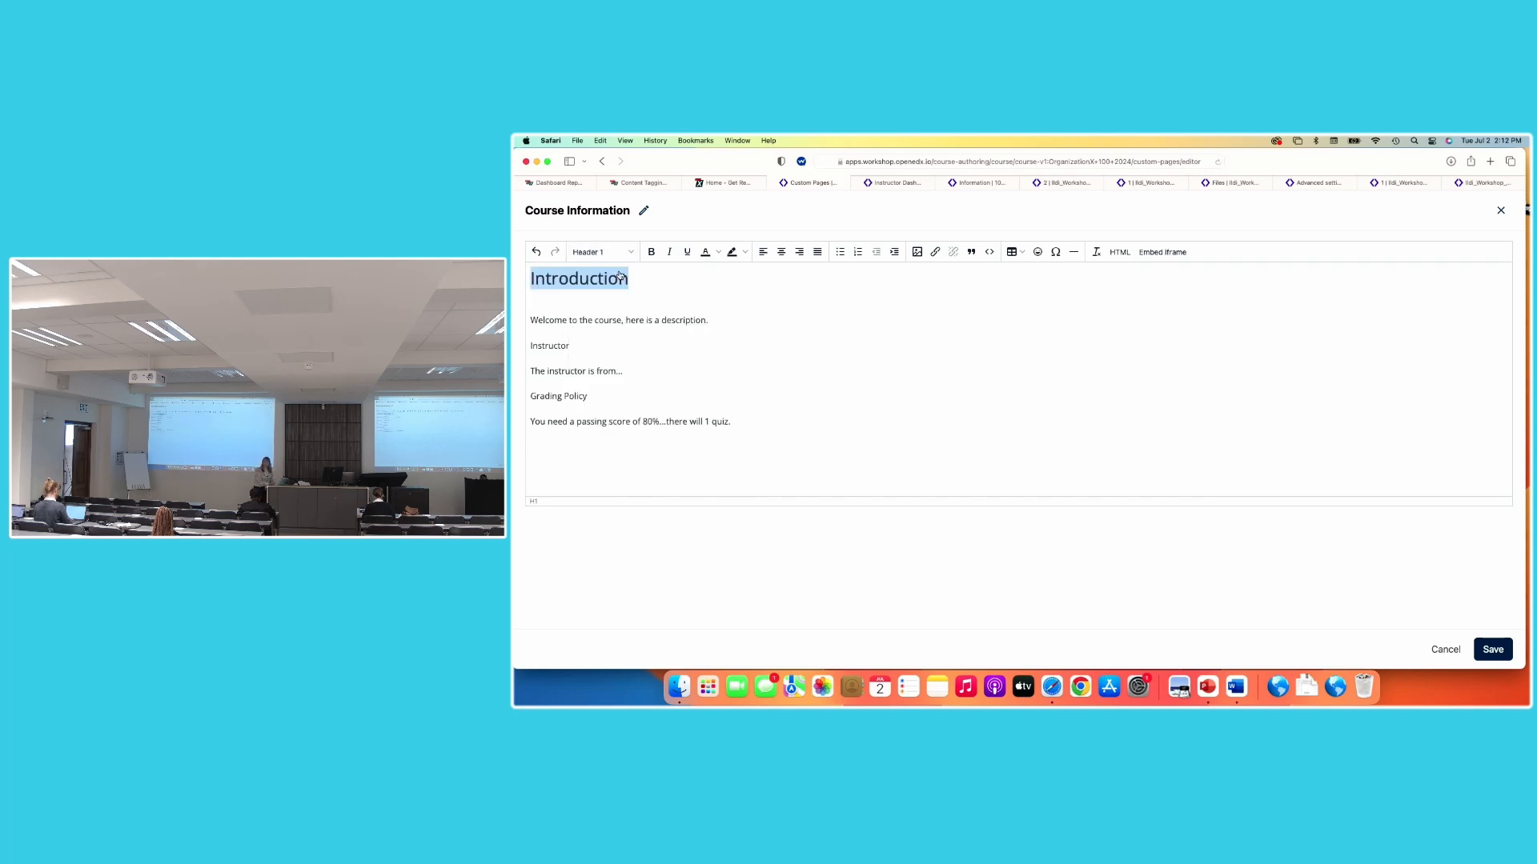
Format the "Instructor" and "Grading Policy" lines as Header 2
left_click(573, 345)
left_click_drag(570, 346, 526, 346)
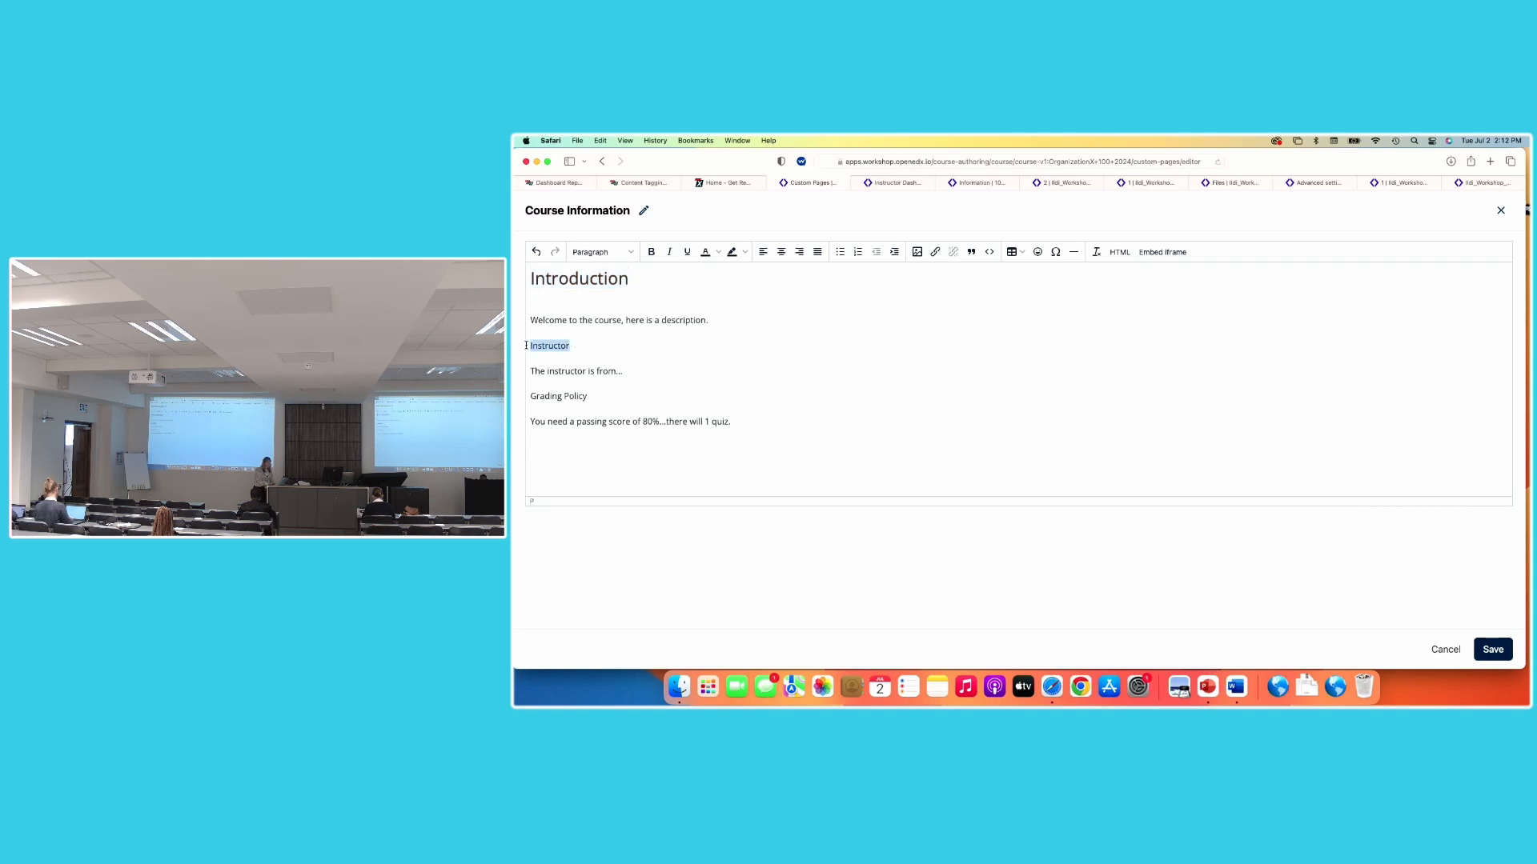
left_click(628, 252)
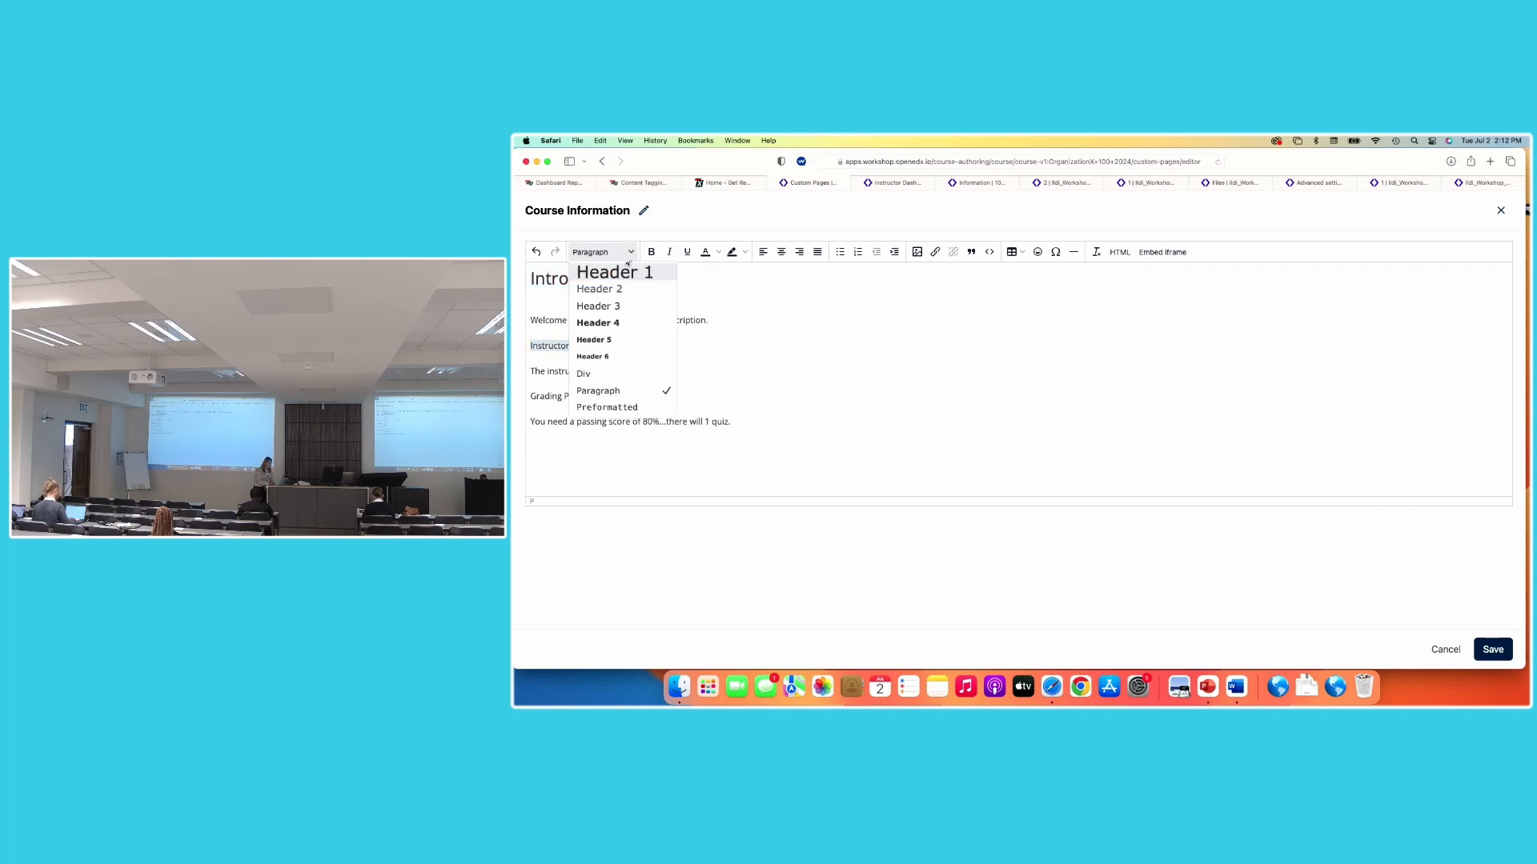
left_click(627, 292)
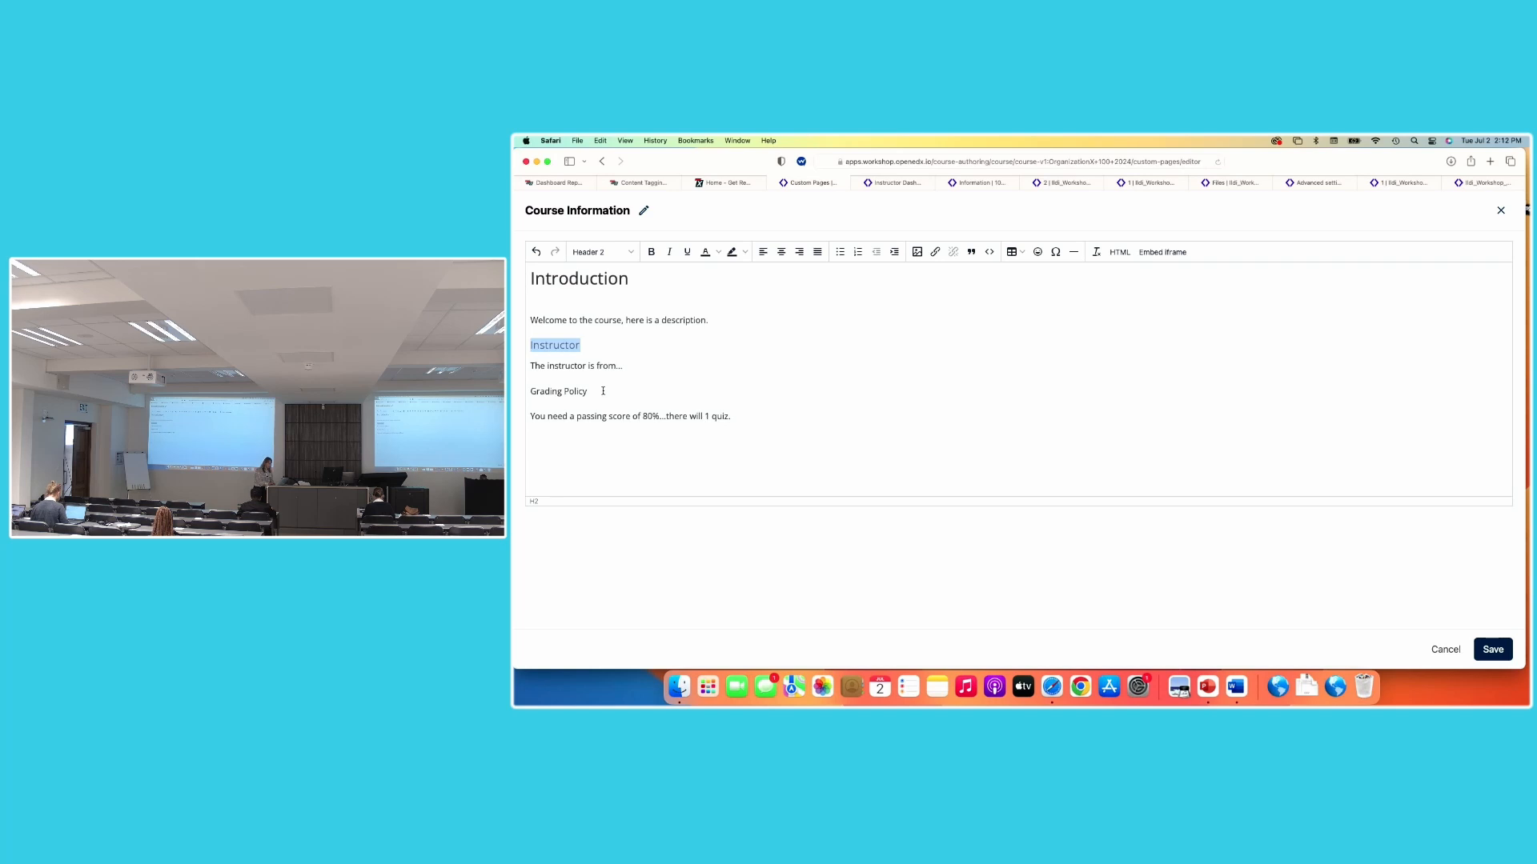
left_click_drag(600, 391, 531, 391)
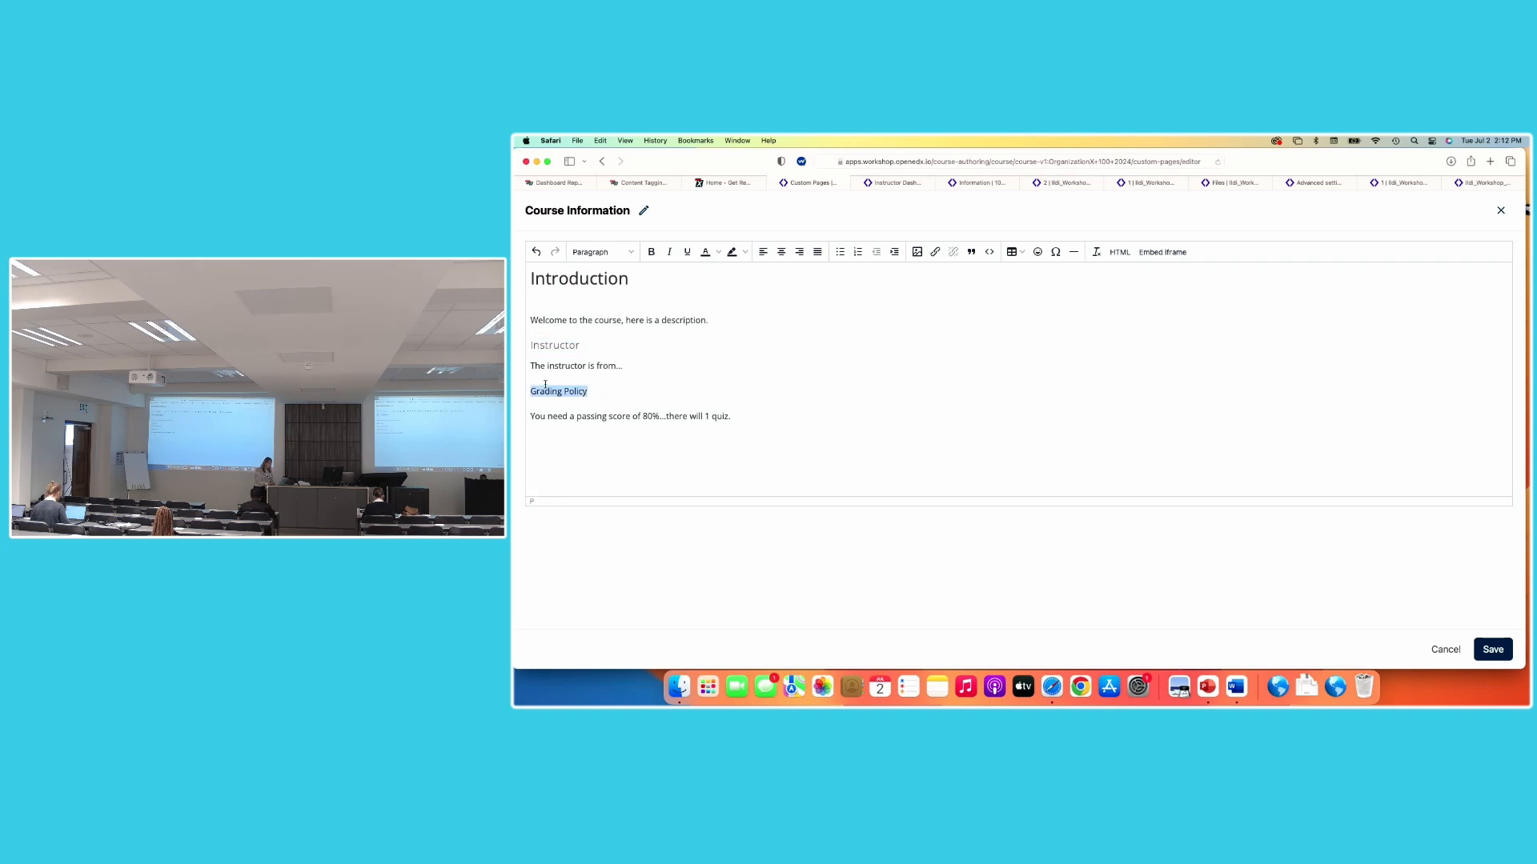
left_click(628, 252)
left_click(627, 290)
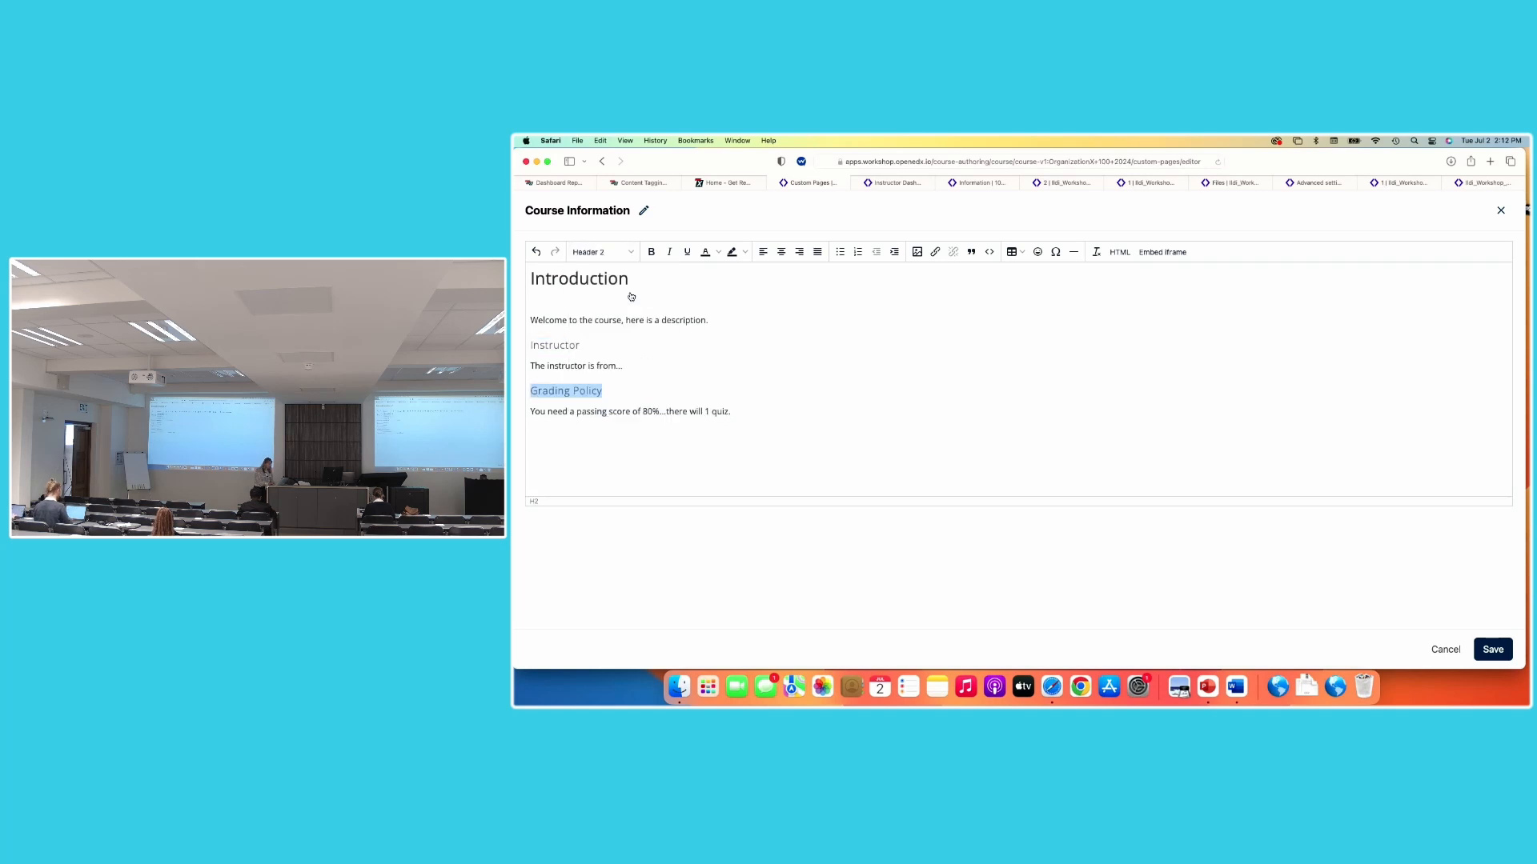
Check the text style of the body paragraph under each heading, and place the cursor on the empty line below the grading text
left_click(583, 321)
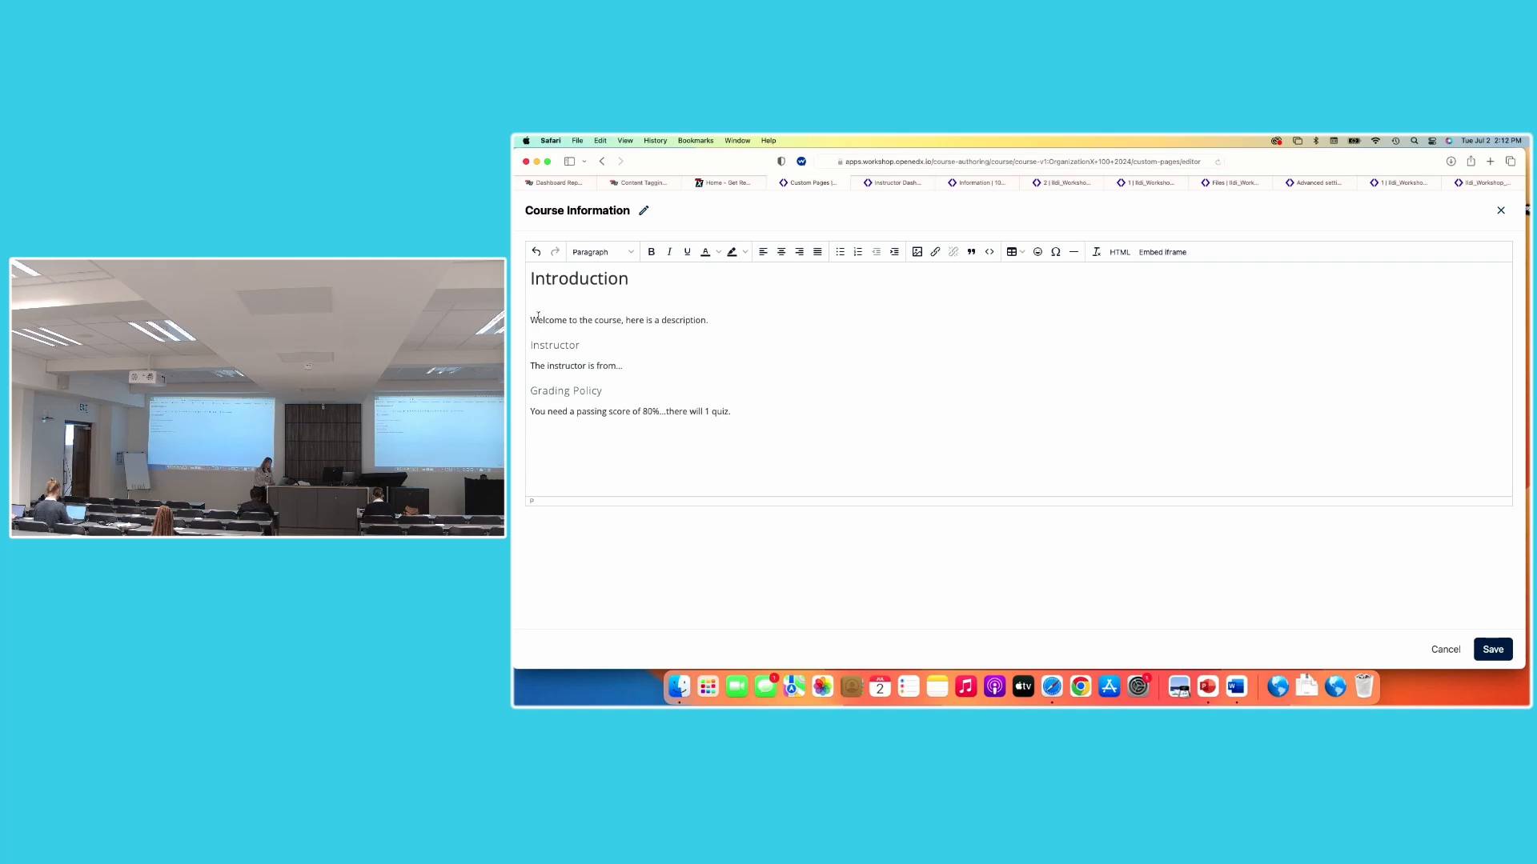
left_click_drag(537, 320, 683, 326)
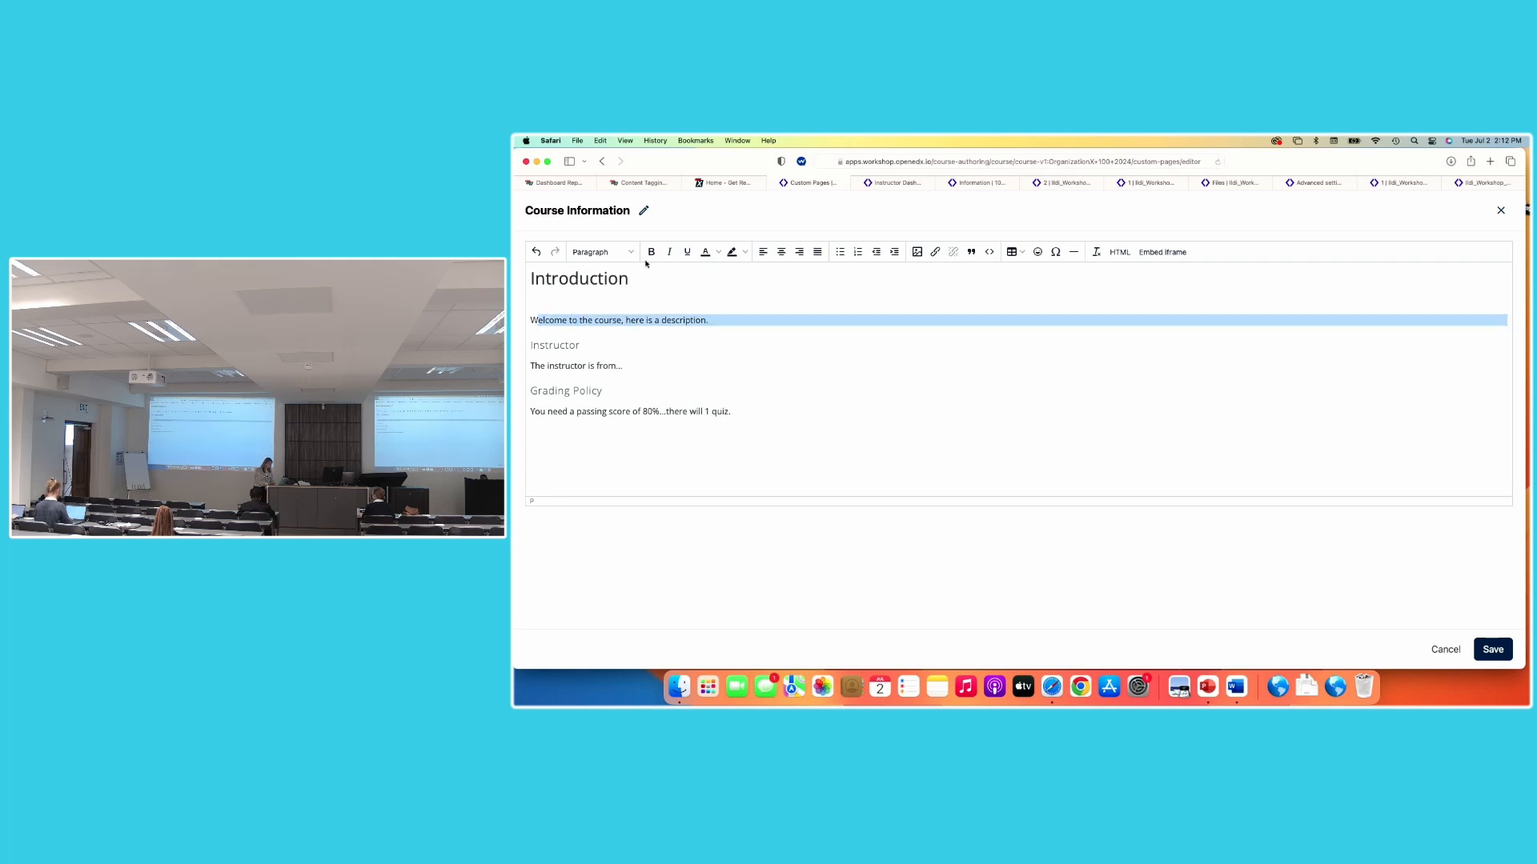
left_click(632, 253)
left_click(718, 320)
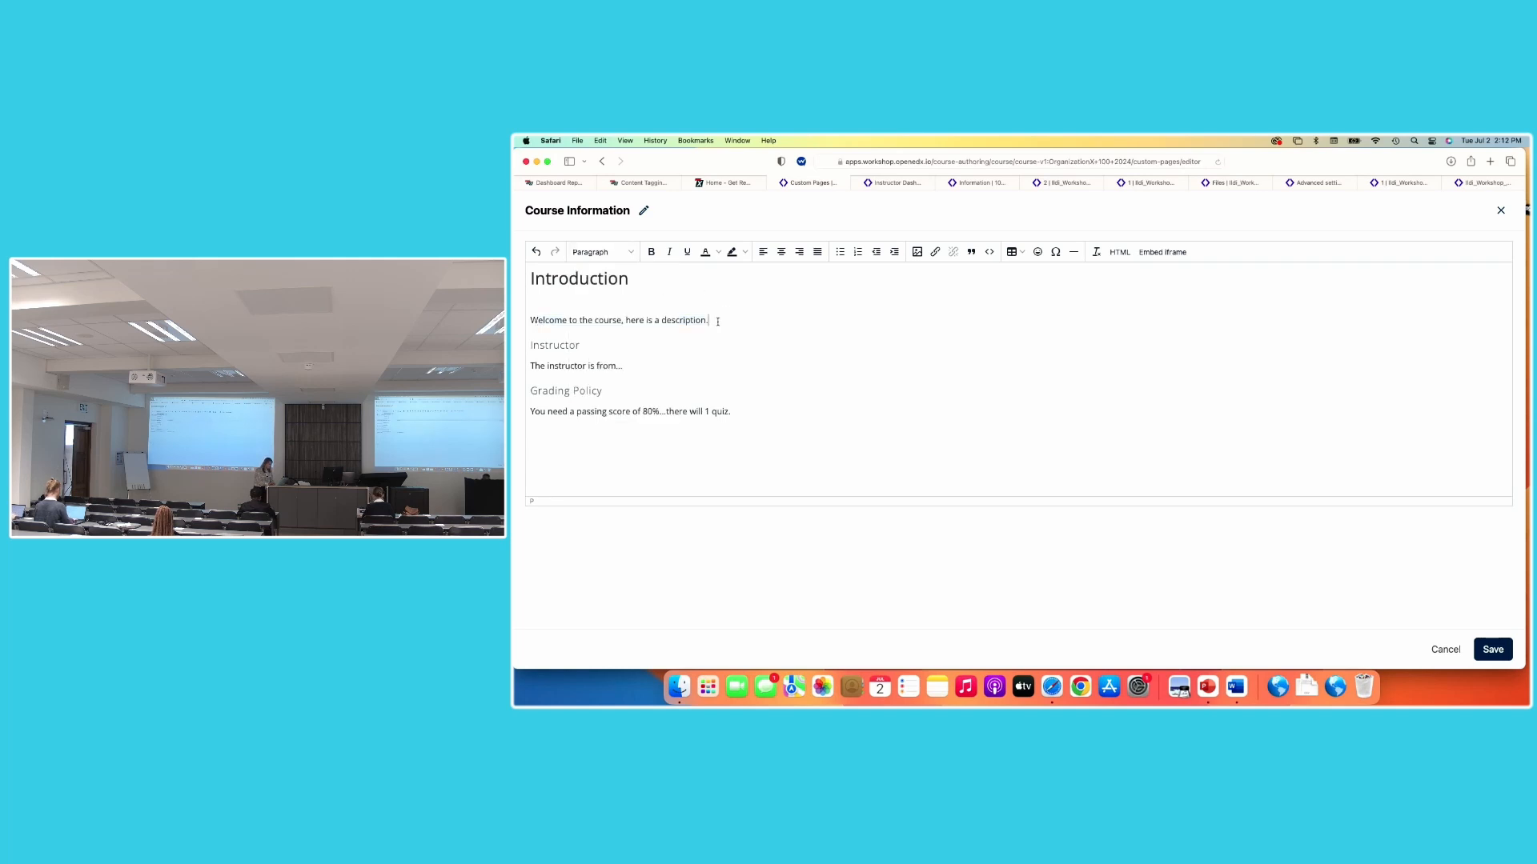
left_click_drag(623, 366, 528, 365)
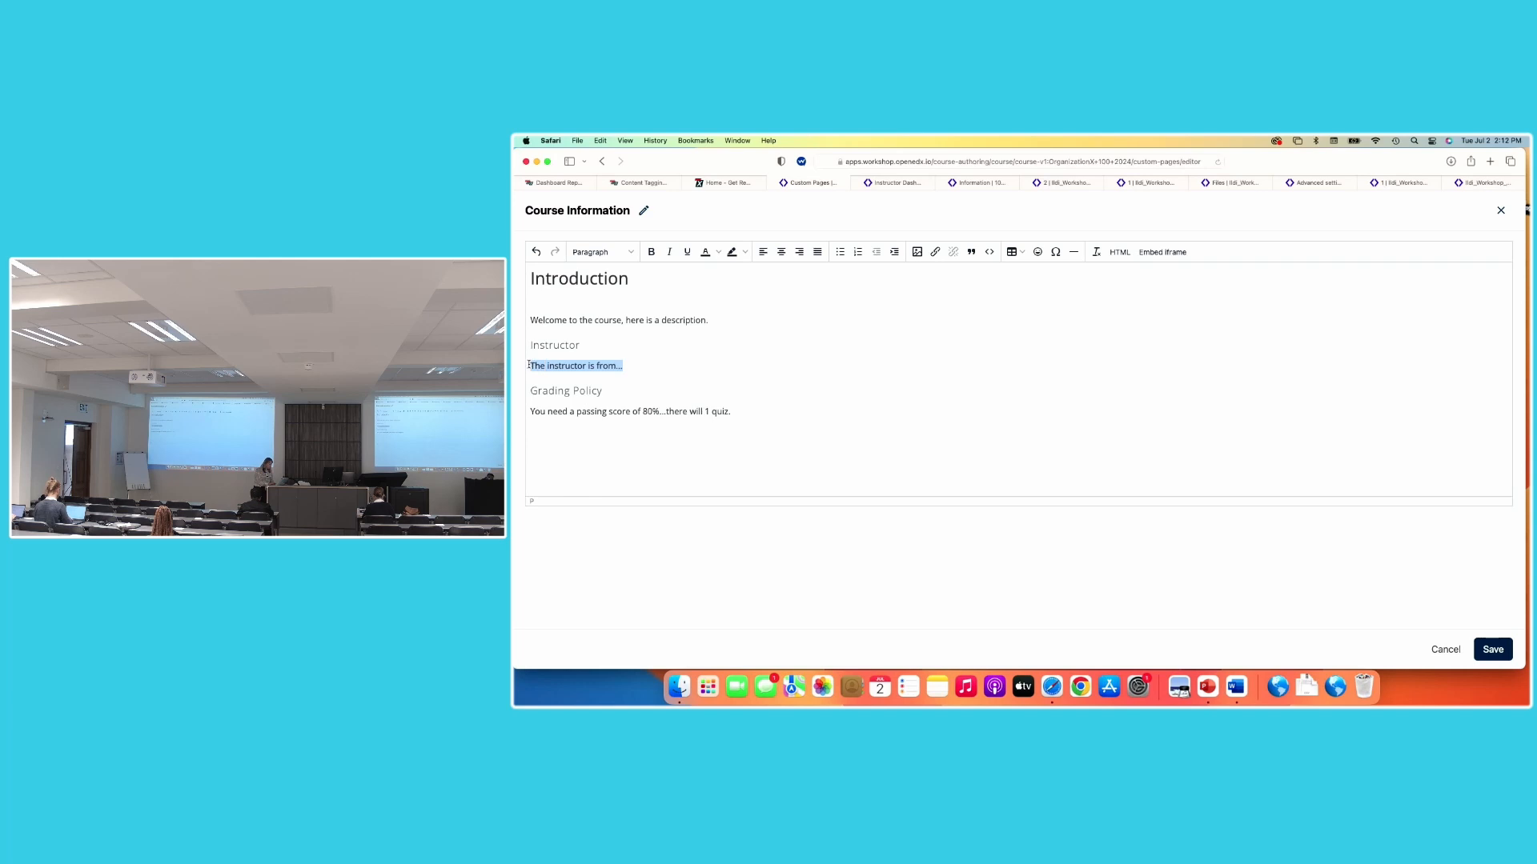
left_click_drag(730, 411, 539, 411)
left_click(551, 429)
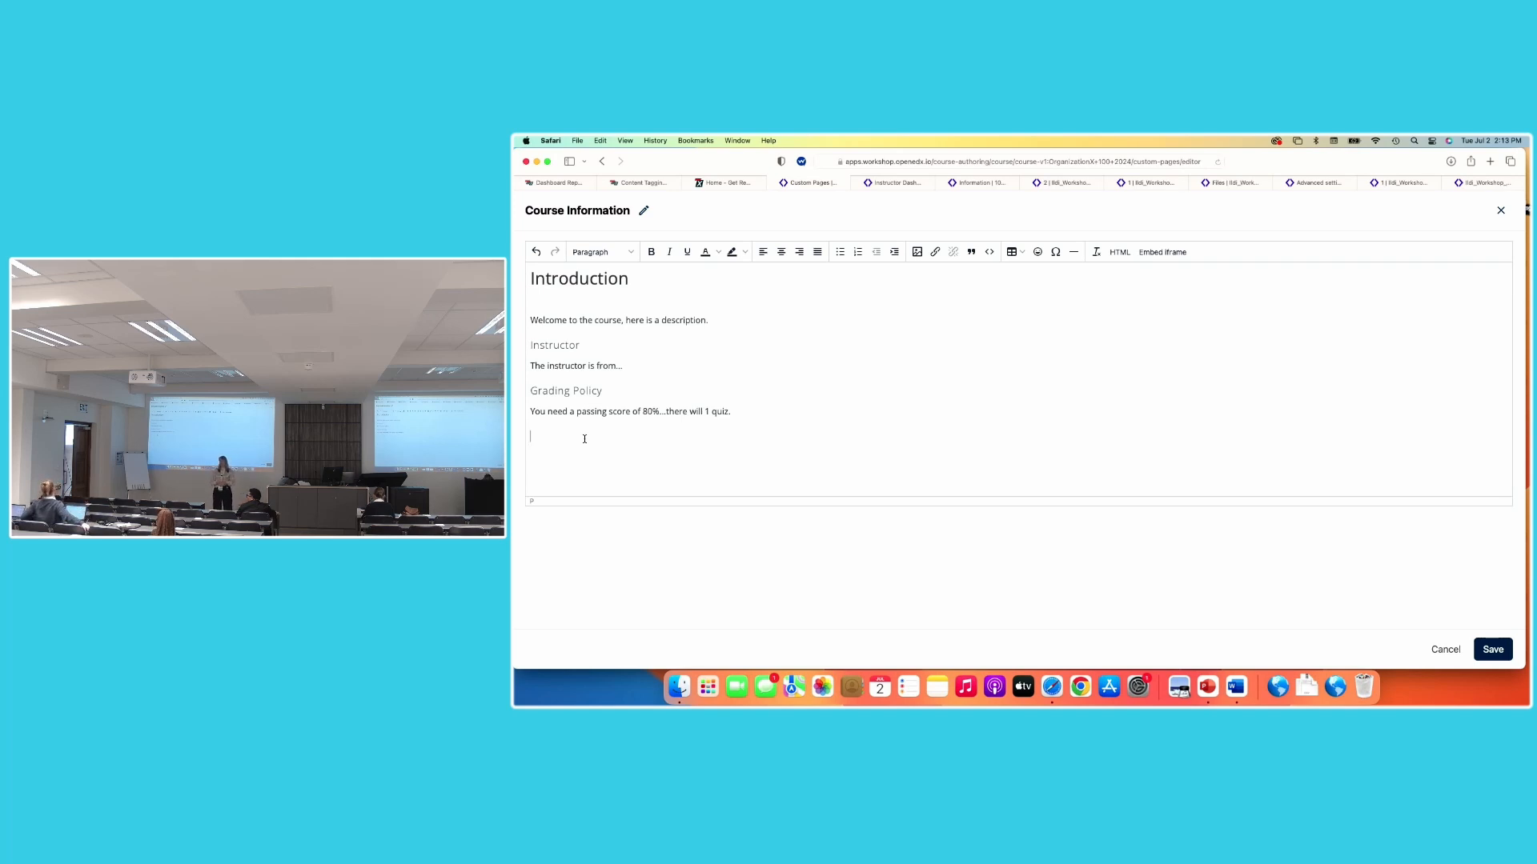
left_click(584, 438)
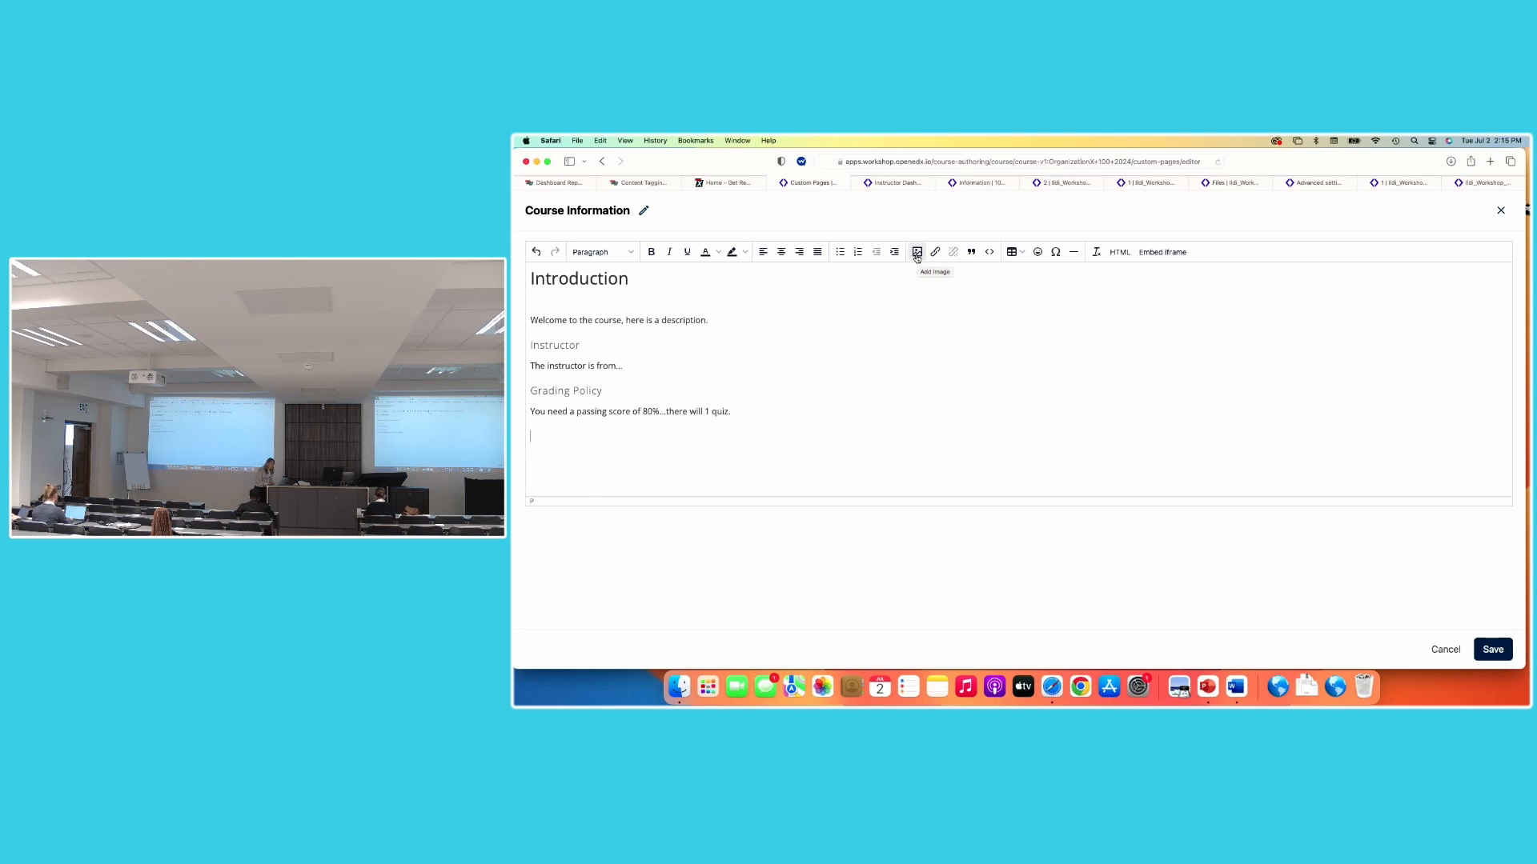
Add an empty line above the Introduction heading and choose open-edx-logo-color.webp as the image to insert there
left_click(668, 278)
key("Return")
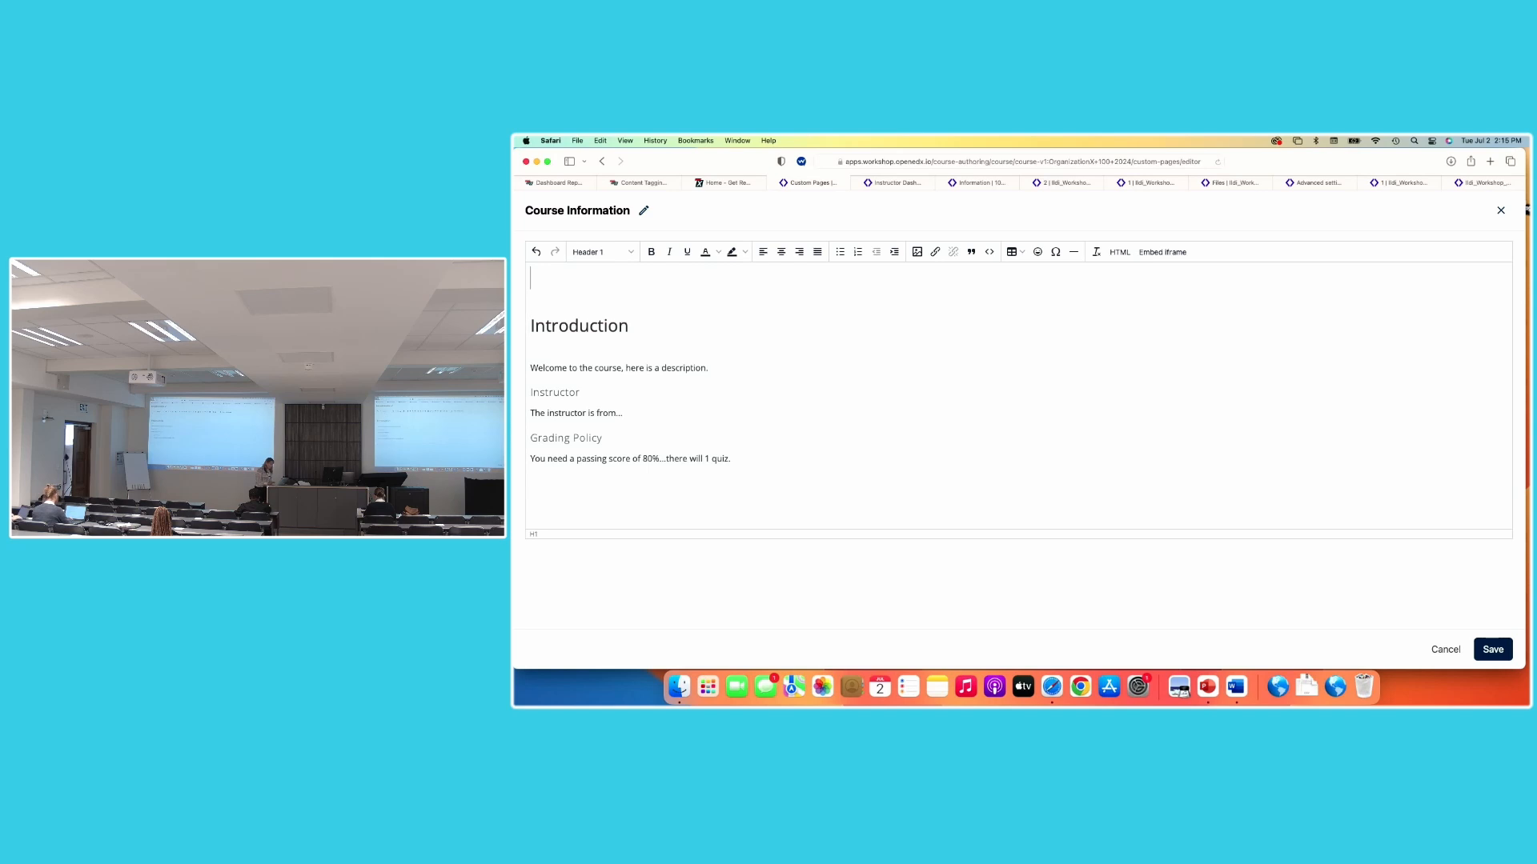
left_click(915, 253)
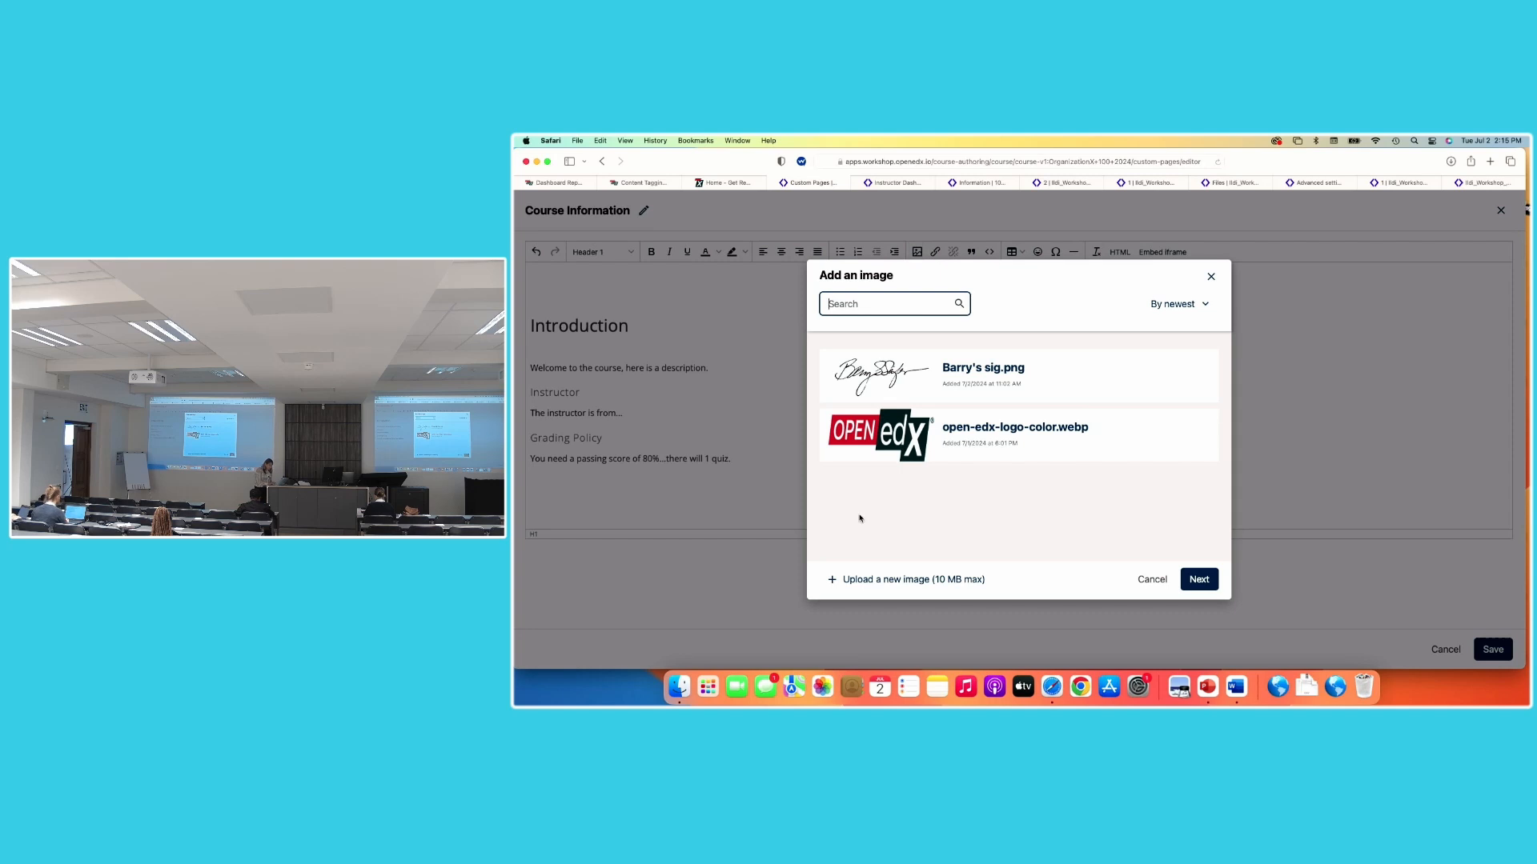
left_click(863, 583)
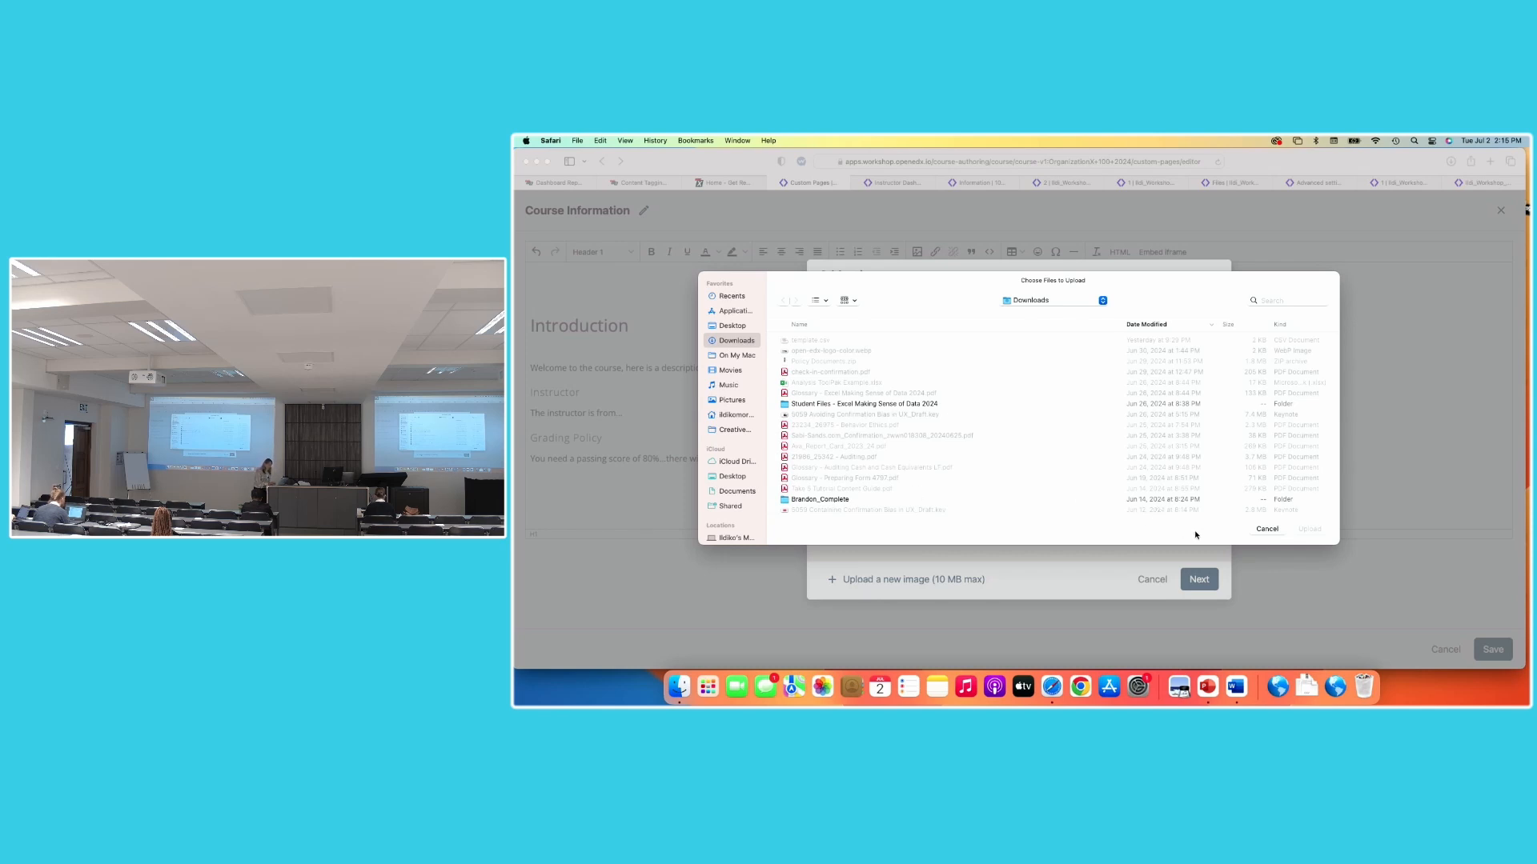
left_click(1266, 529)
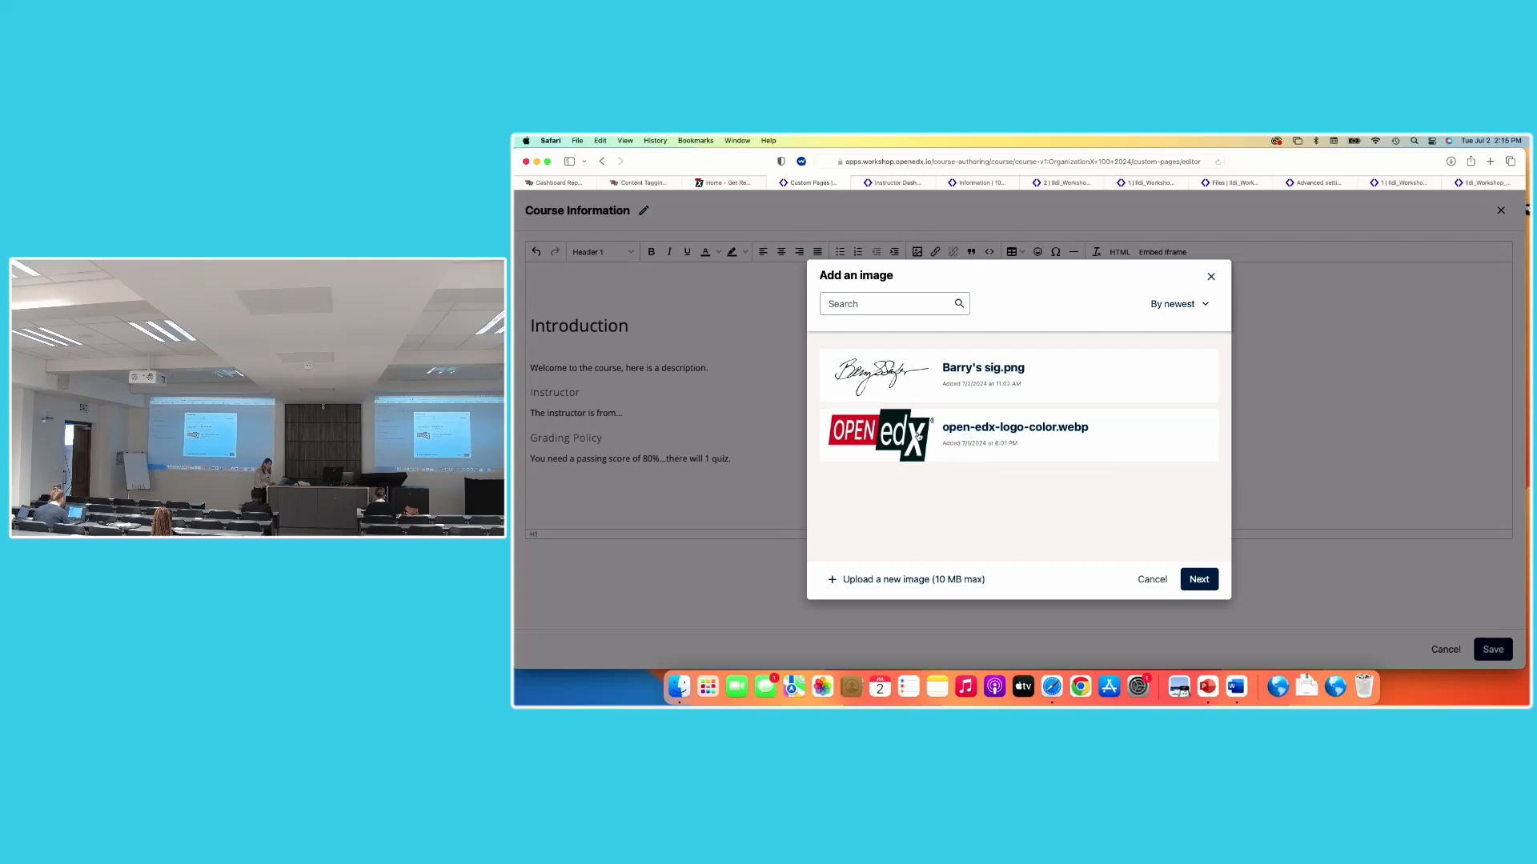
left_click(917, 436)
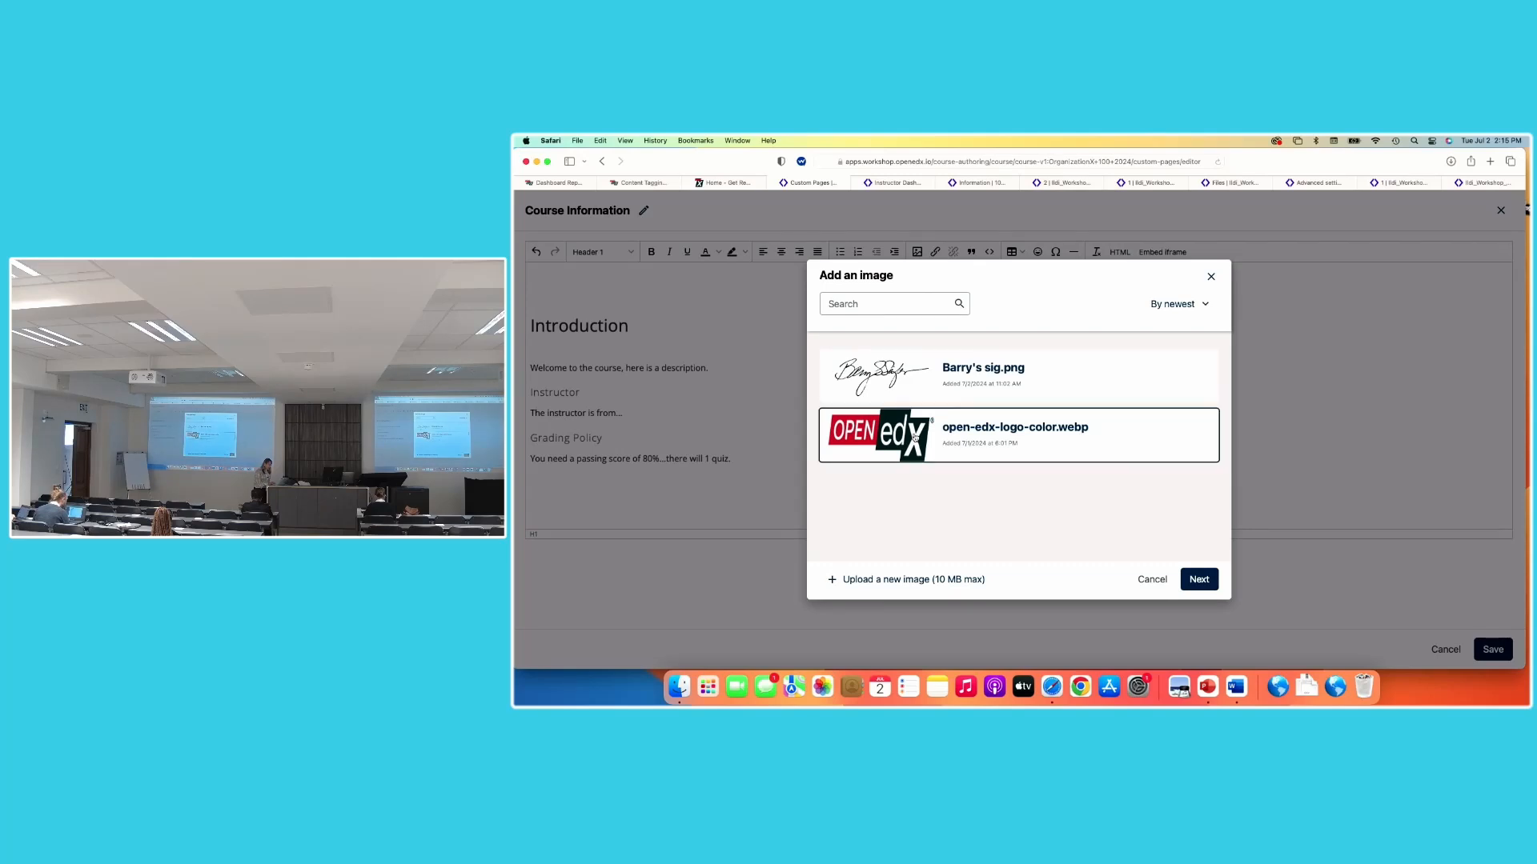
left_click(1198, 582)
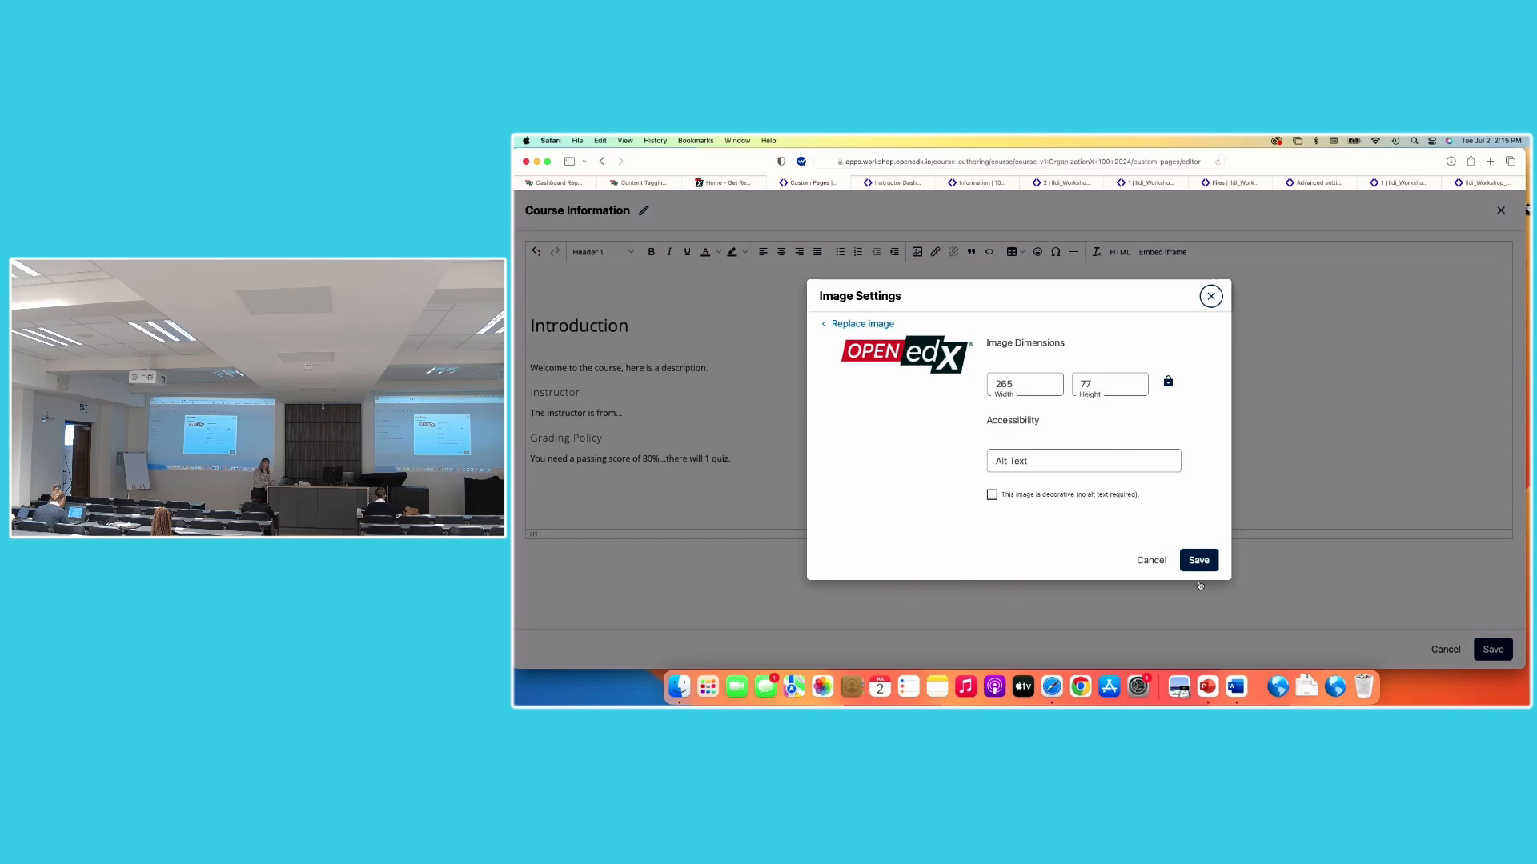
Give the logo the alt text "open Edx logo", leave it non-decorative, and save the image settings
left_click(1142, 462)
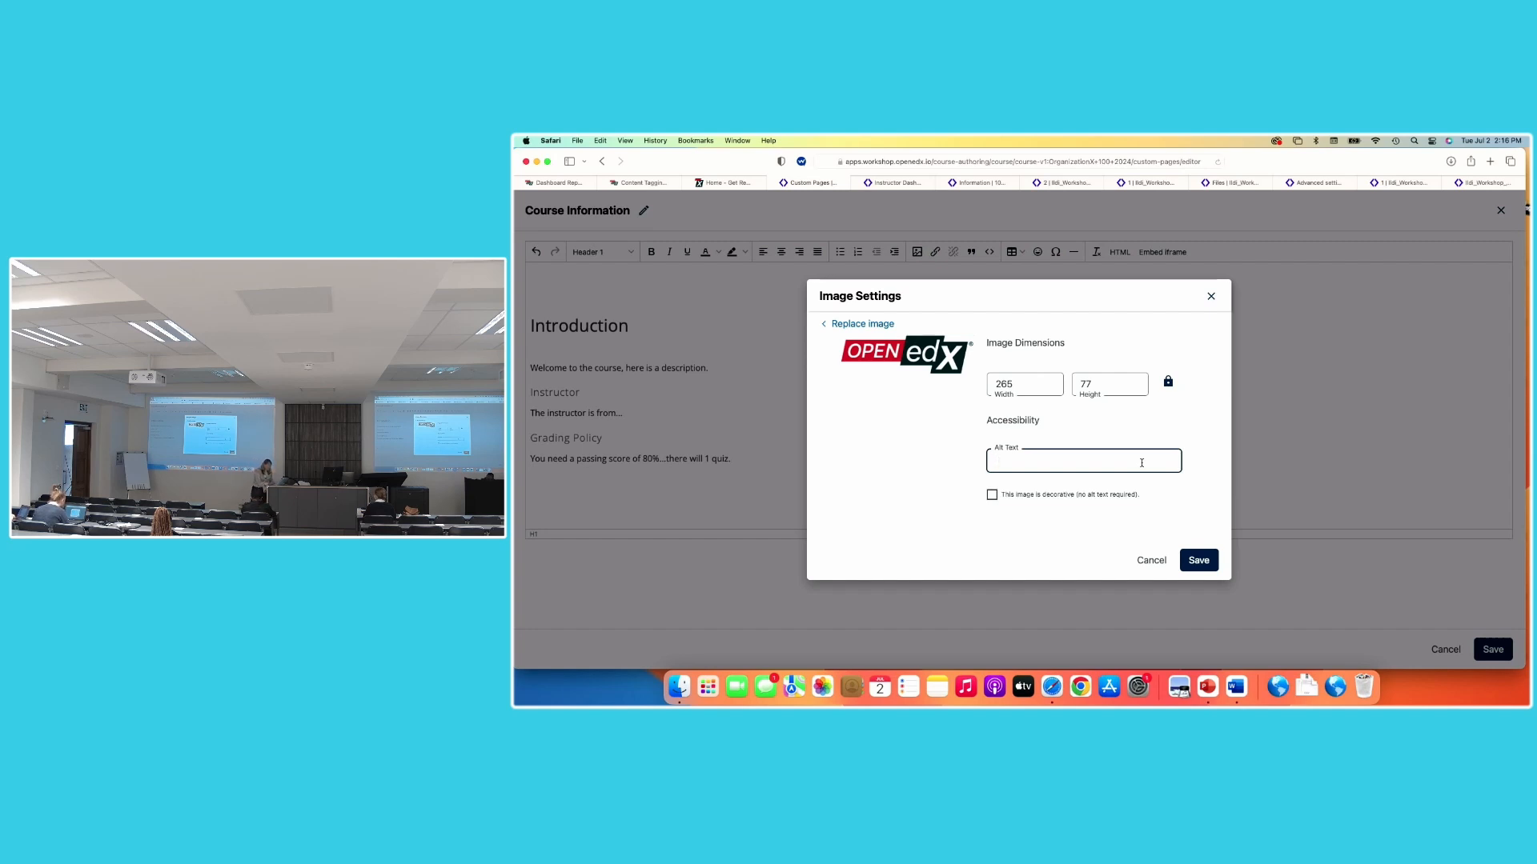
left_click(992, 496)
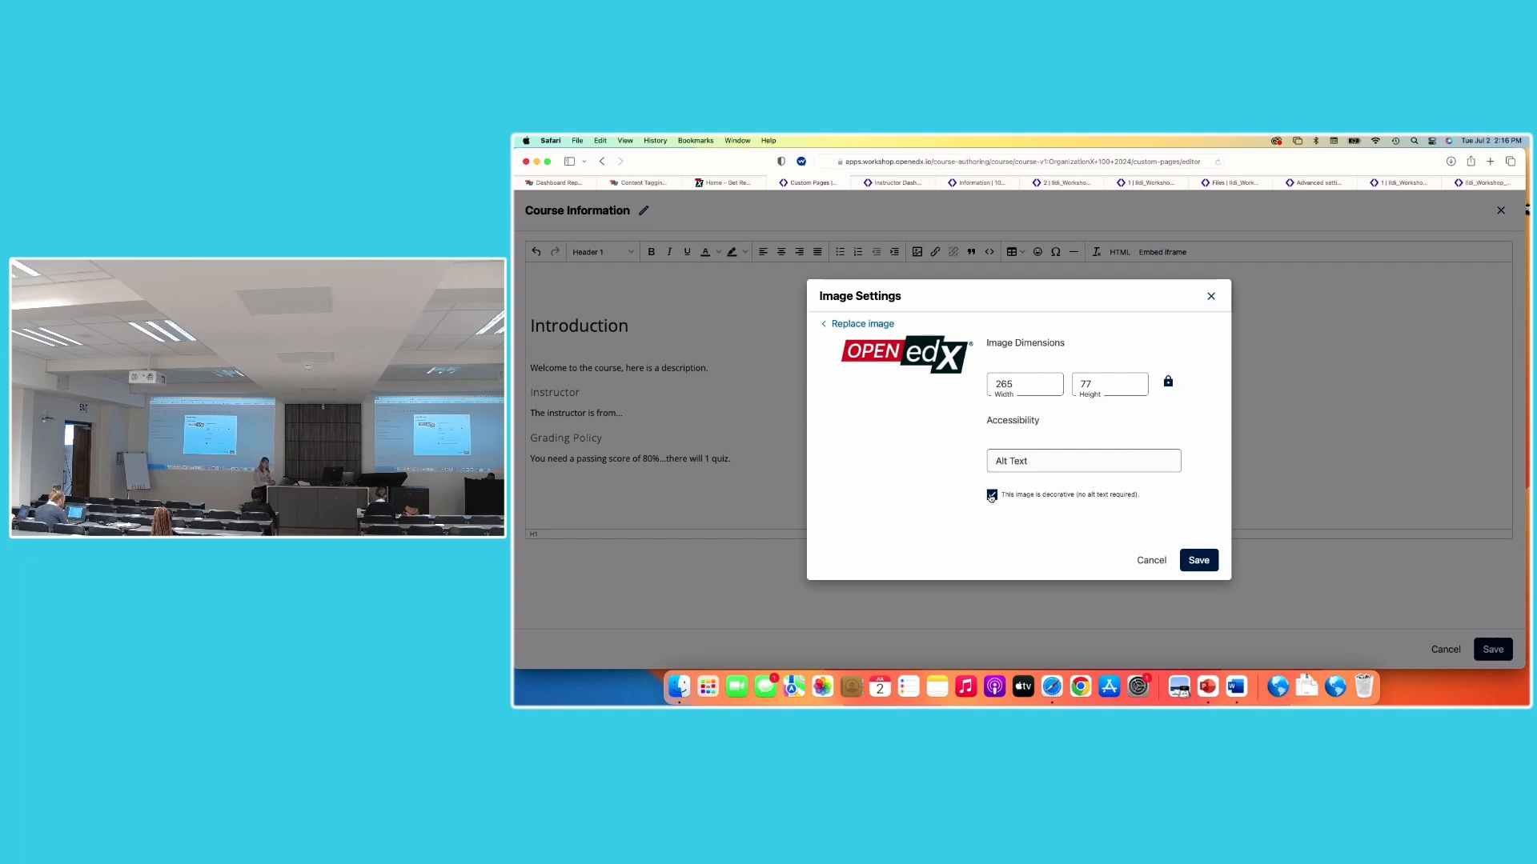
left_click(993, 496)
left_click(1035, 463)
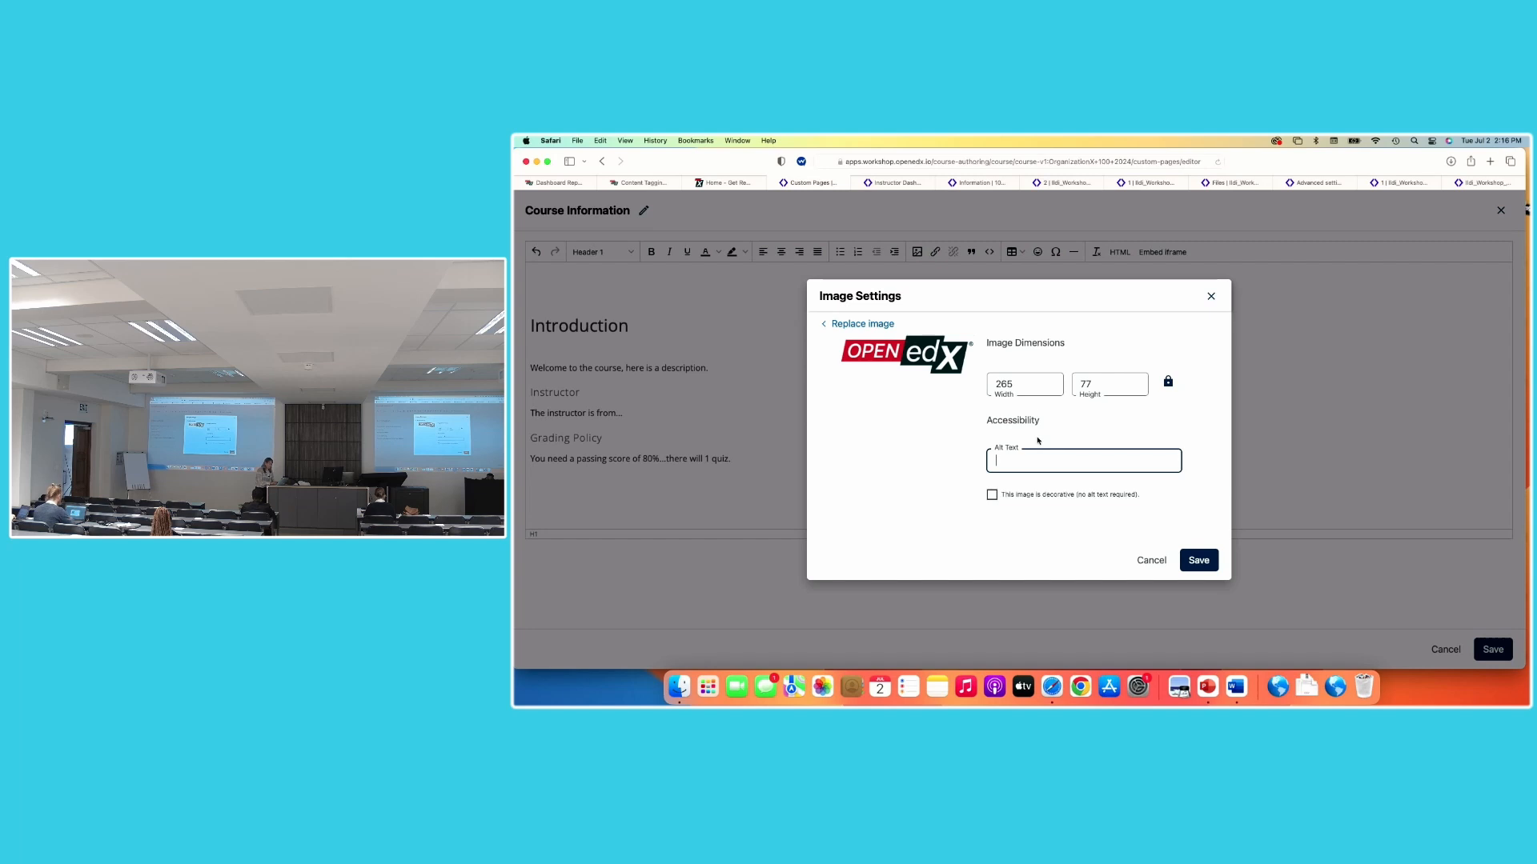
type("open edx logo")
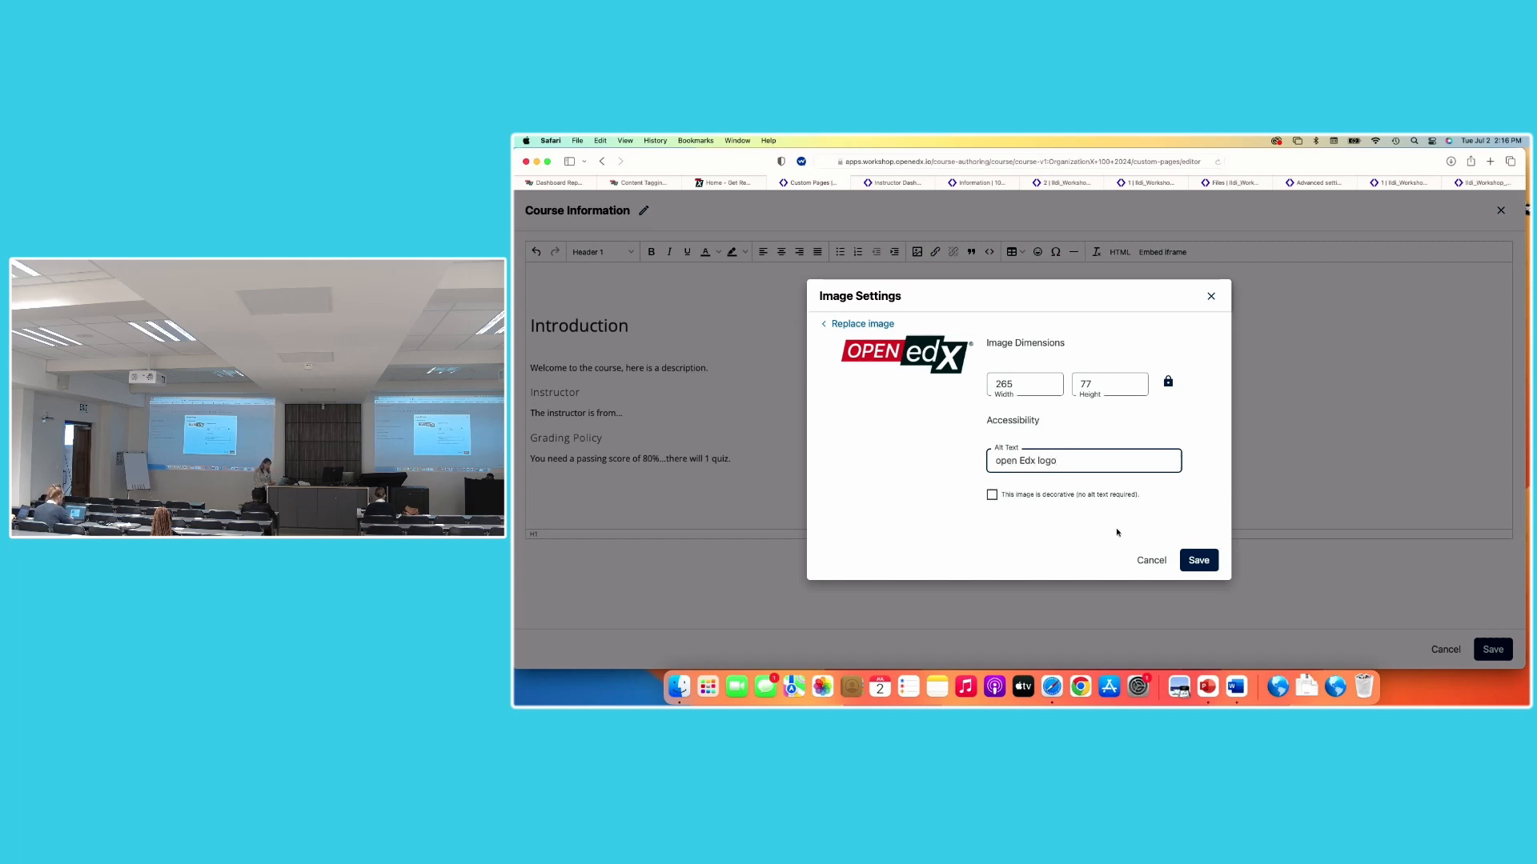
left_click(1194, 563)
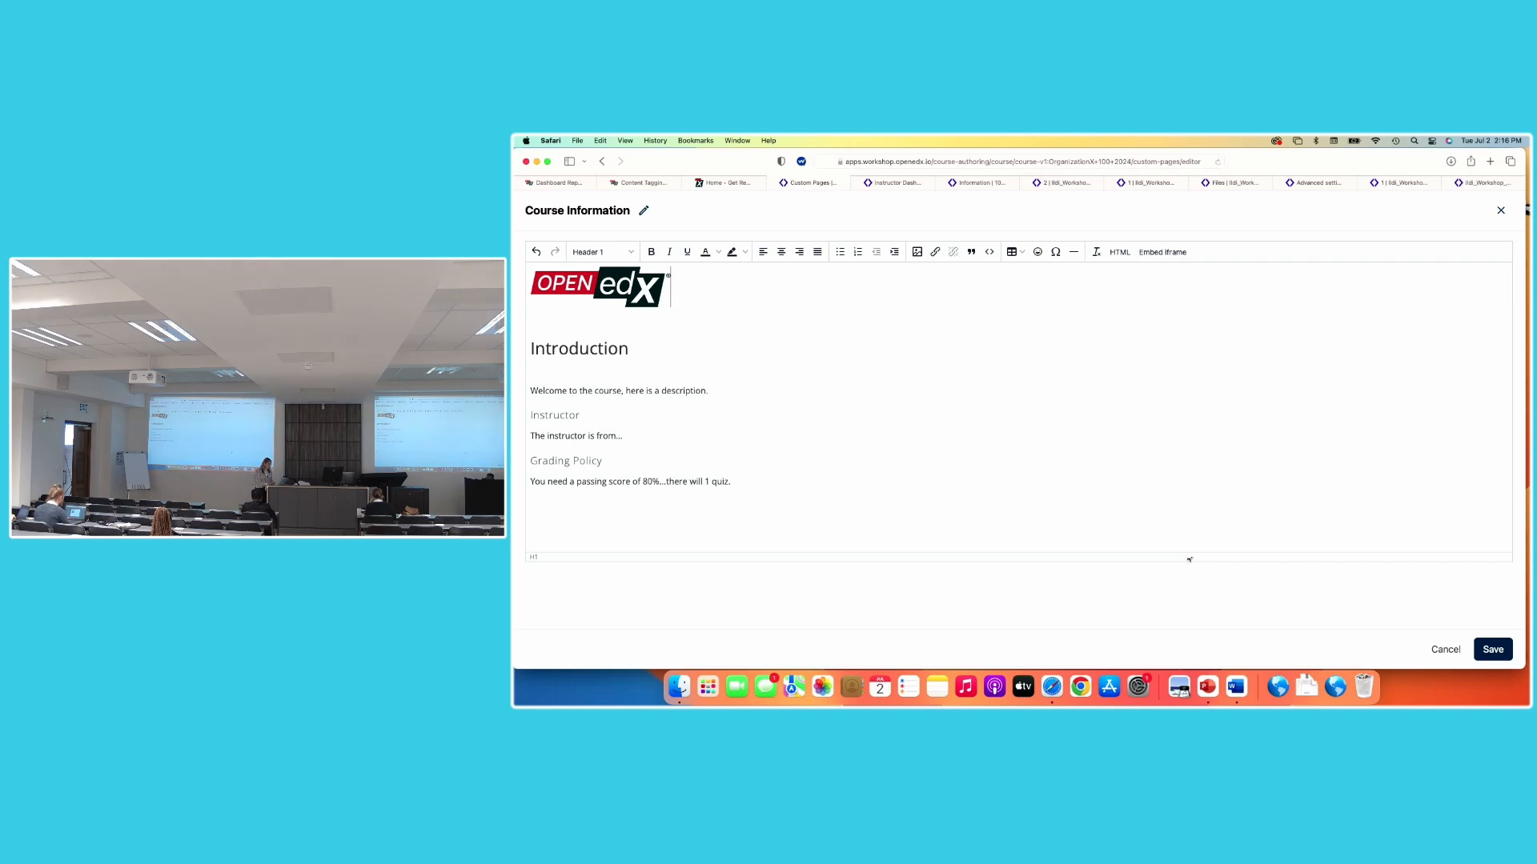
Centre the Open edX logo on its line and shrink it slightly
left_click(628, 296)
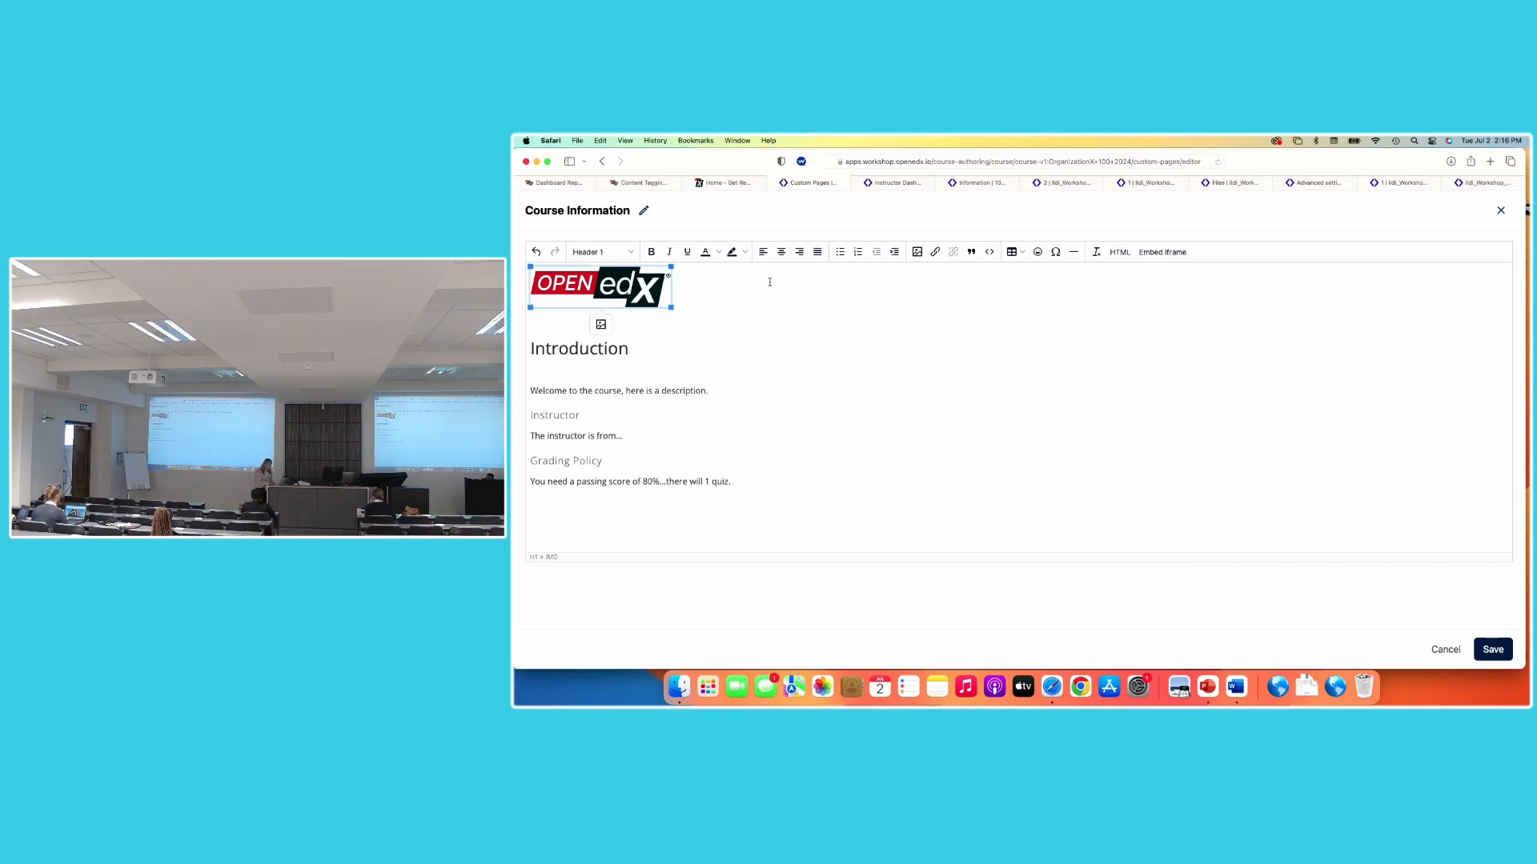
left_click(782, 253)
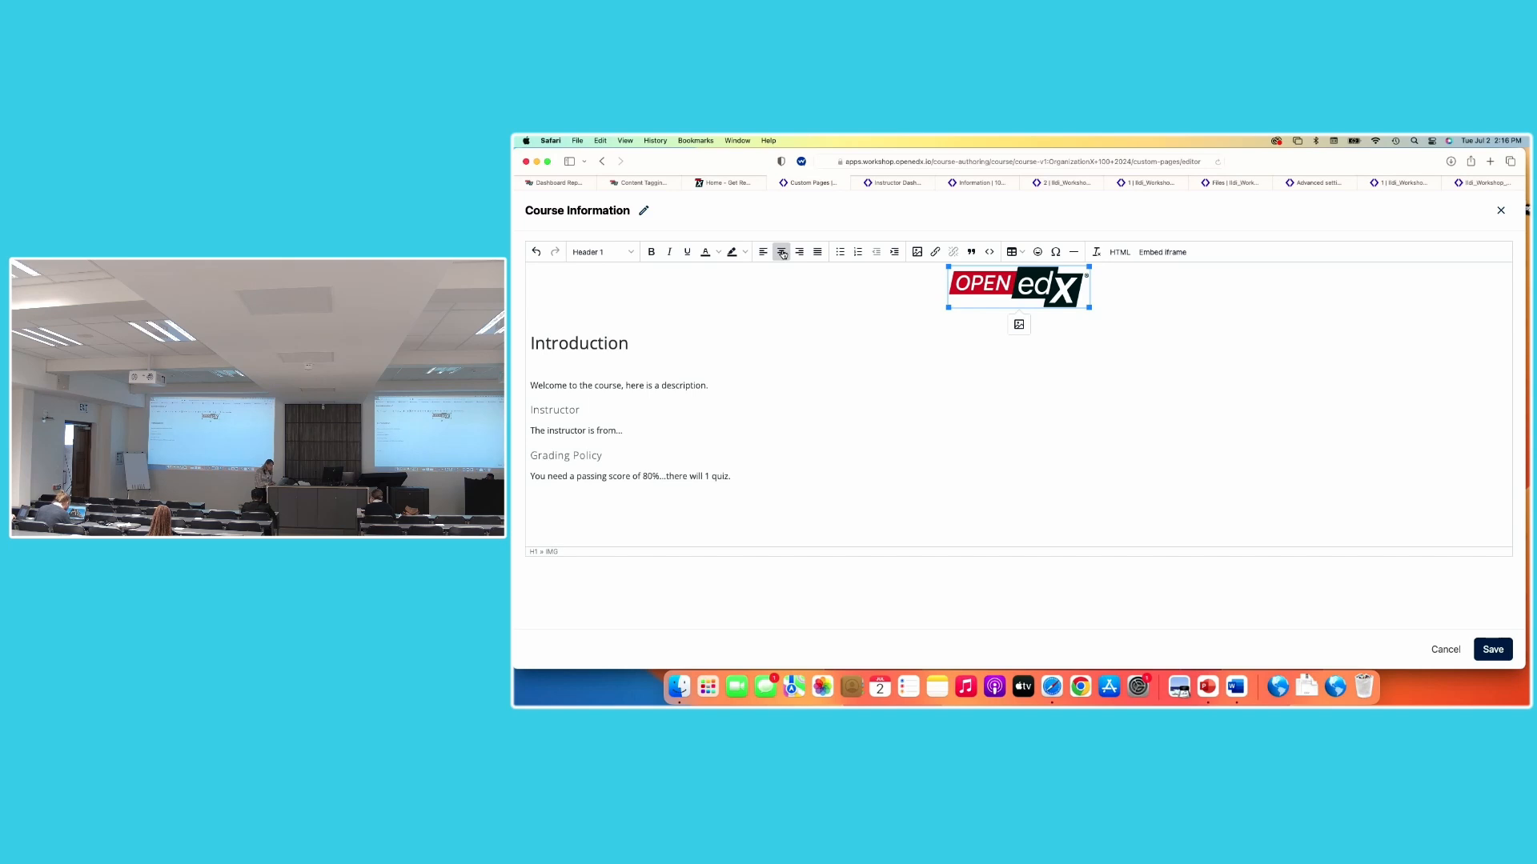
left_click(1090, 356)
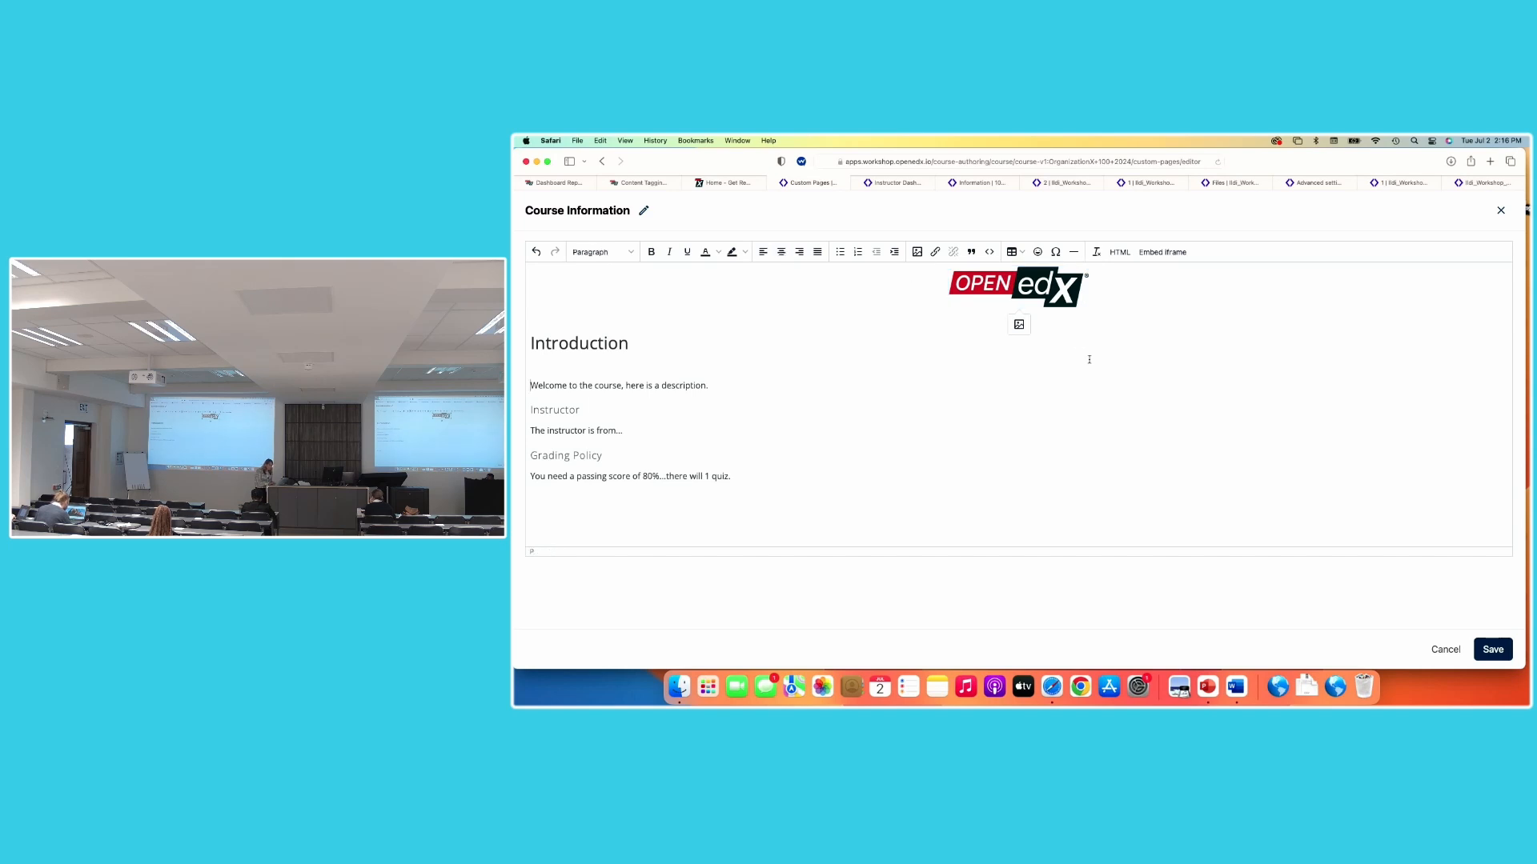
left_click(1063, 300)
left_click_drag(1089, 308, 1082, 303)
left_click(1067, 341)
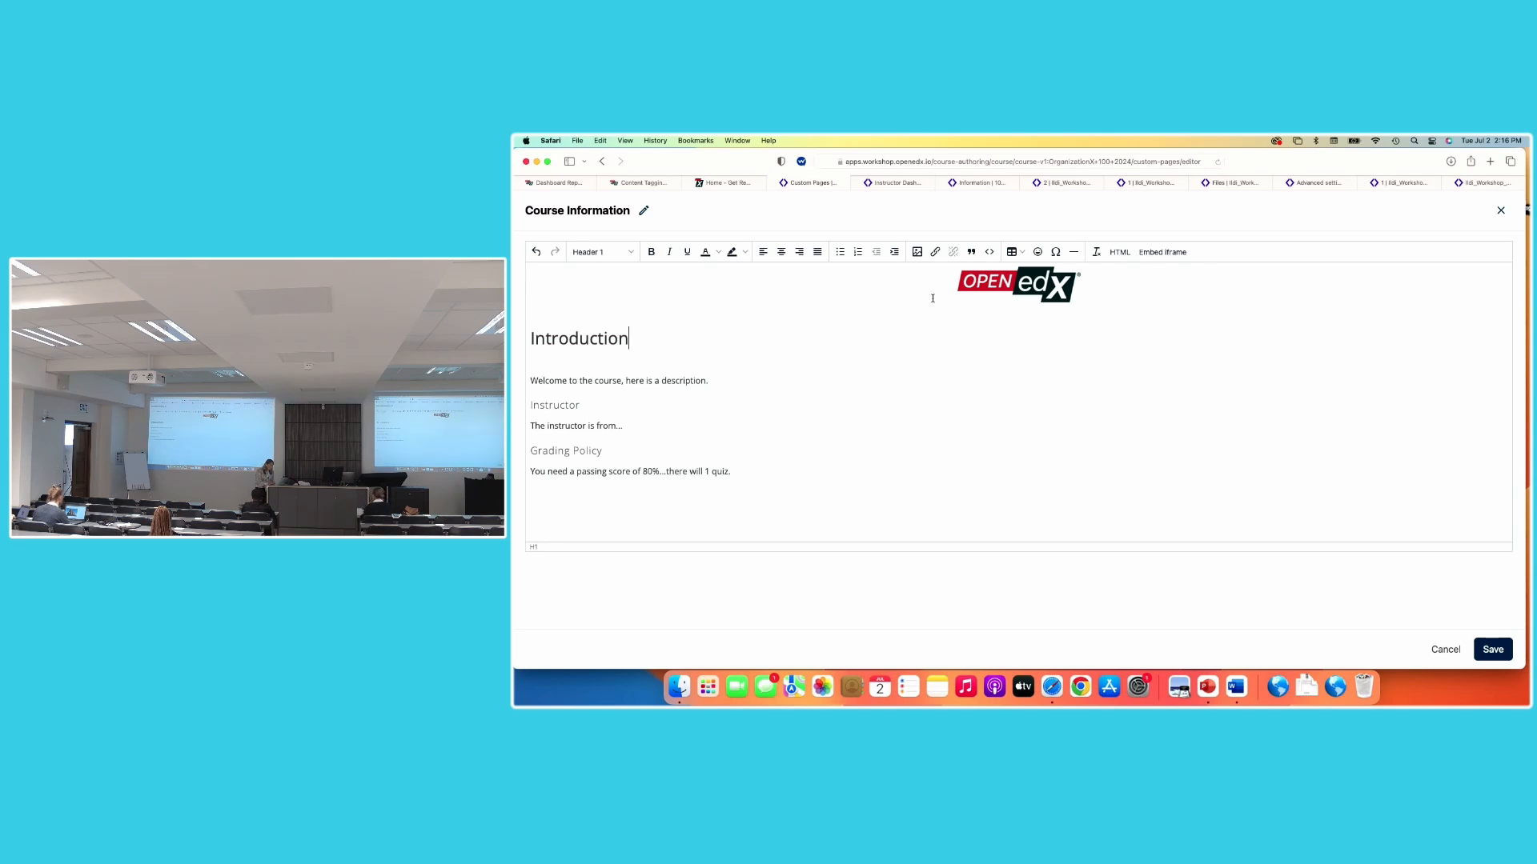
left_click(723, 499)
left_click(935, 252)
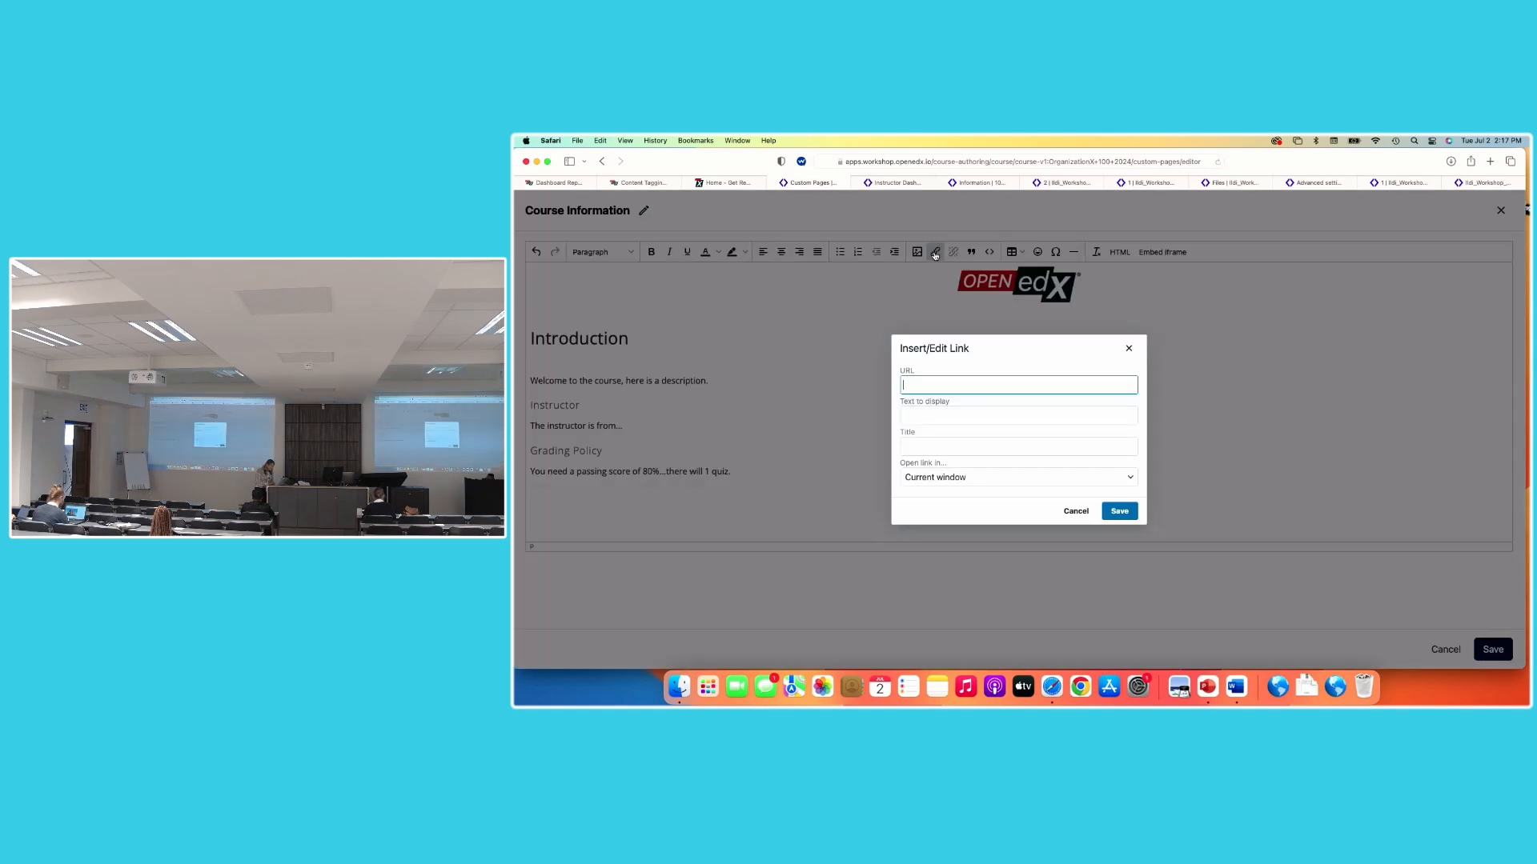
type("h")
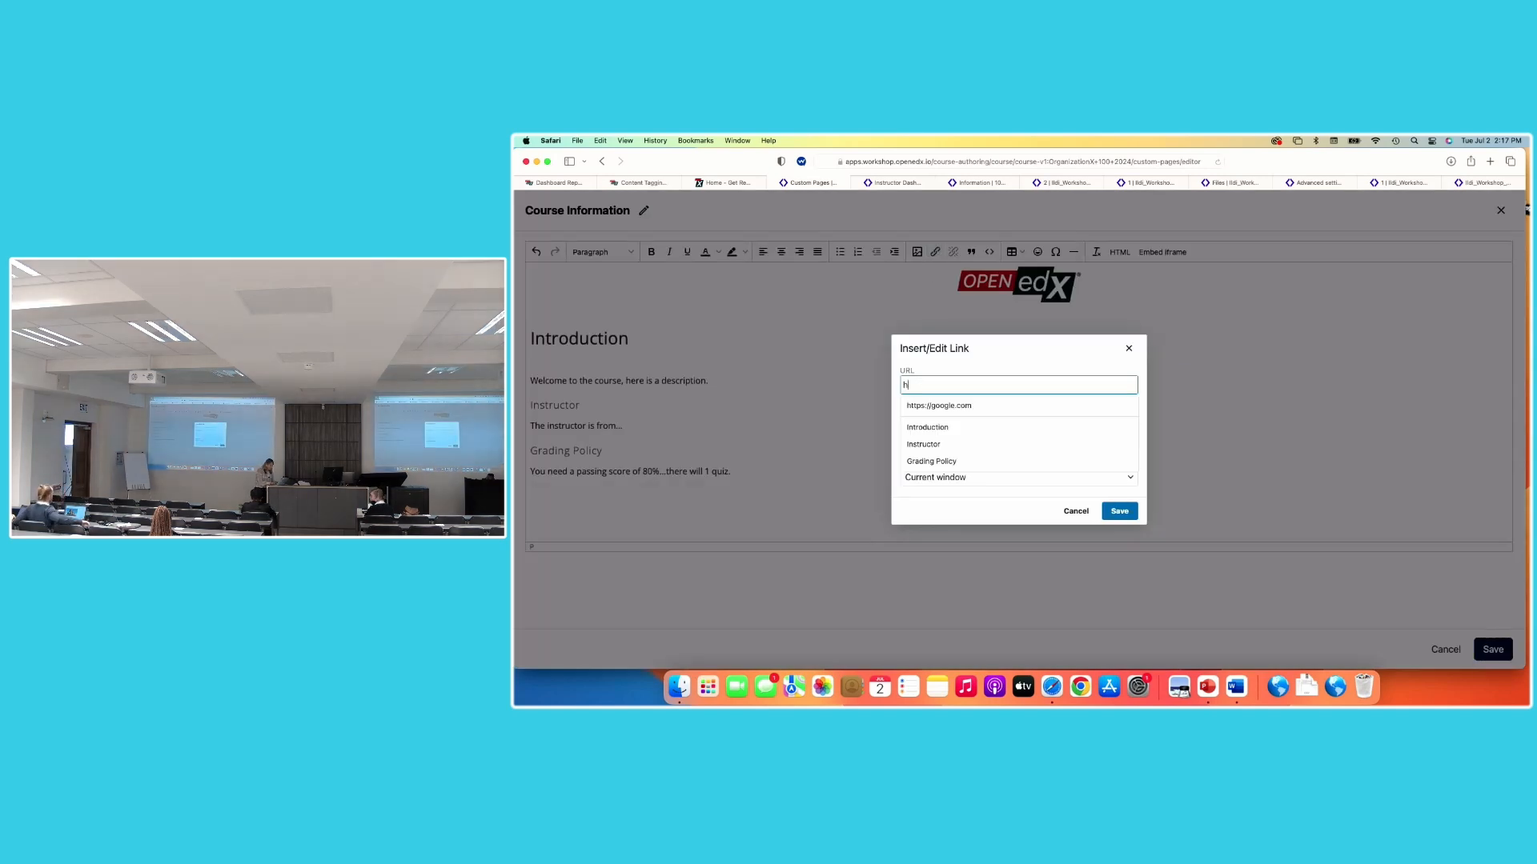
type("ttps:")
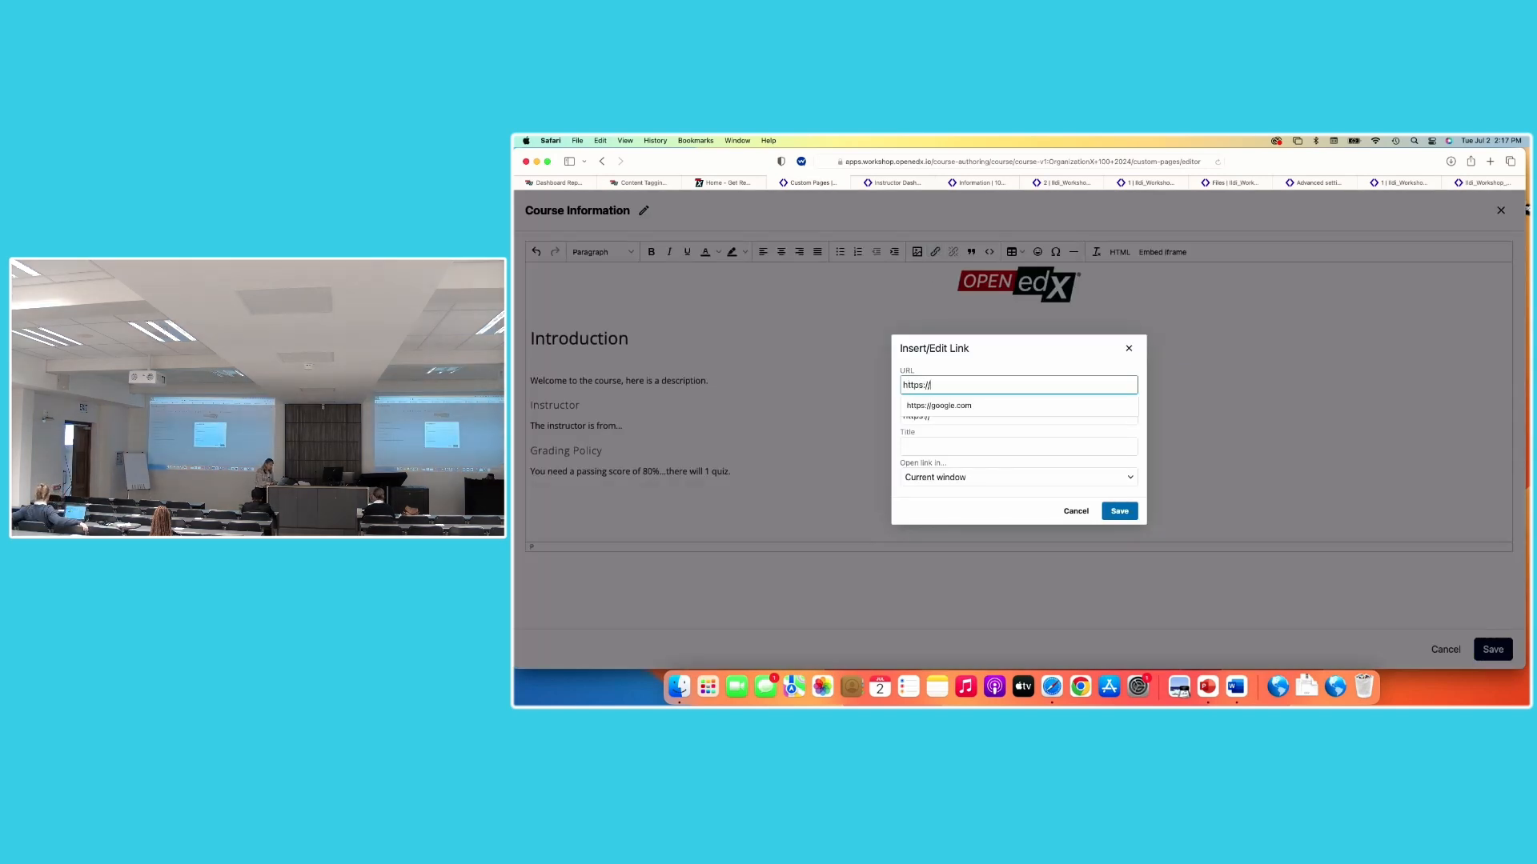
type("//e")
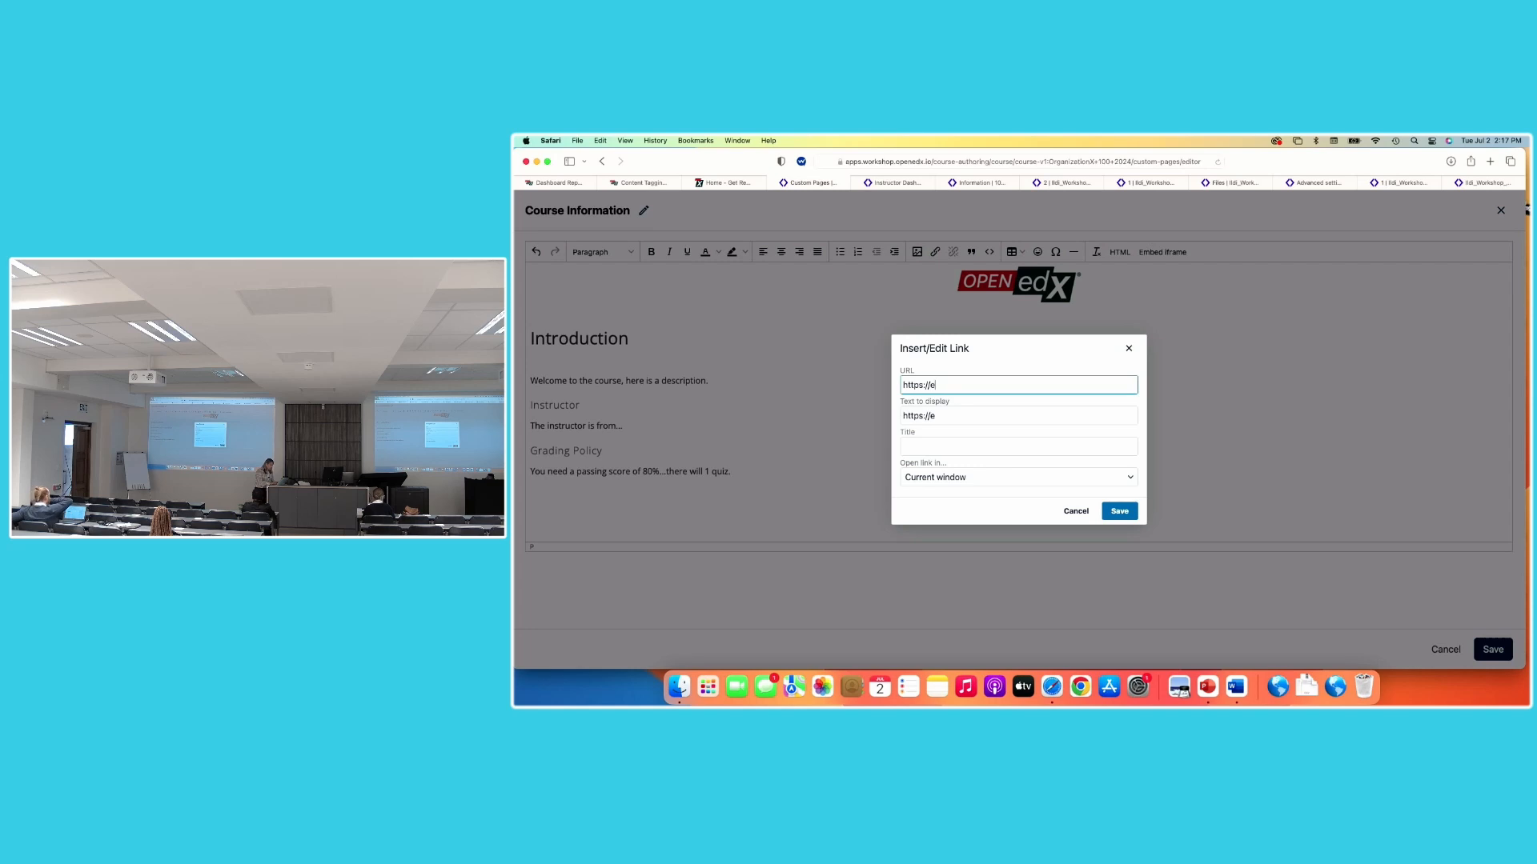
key("BackSpace")
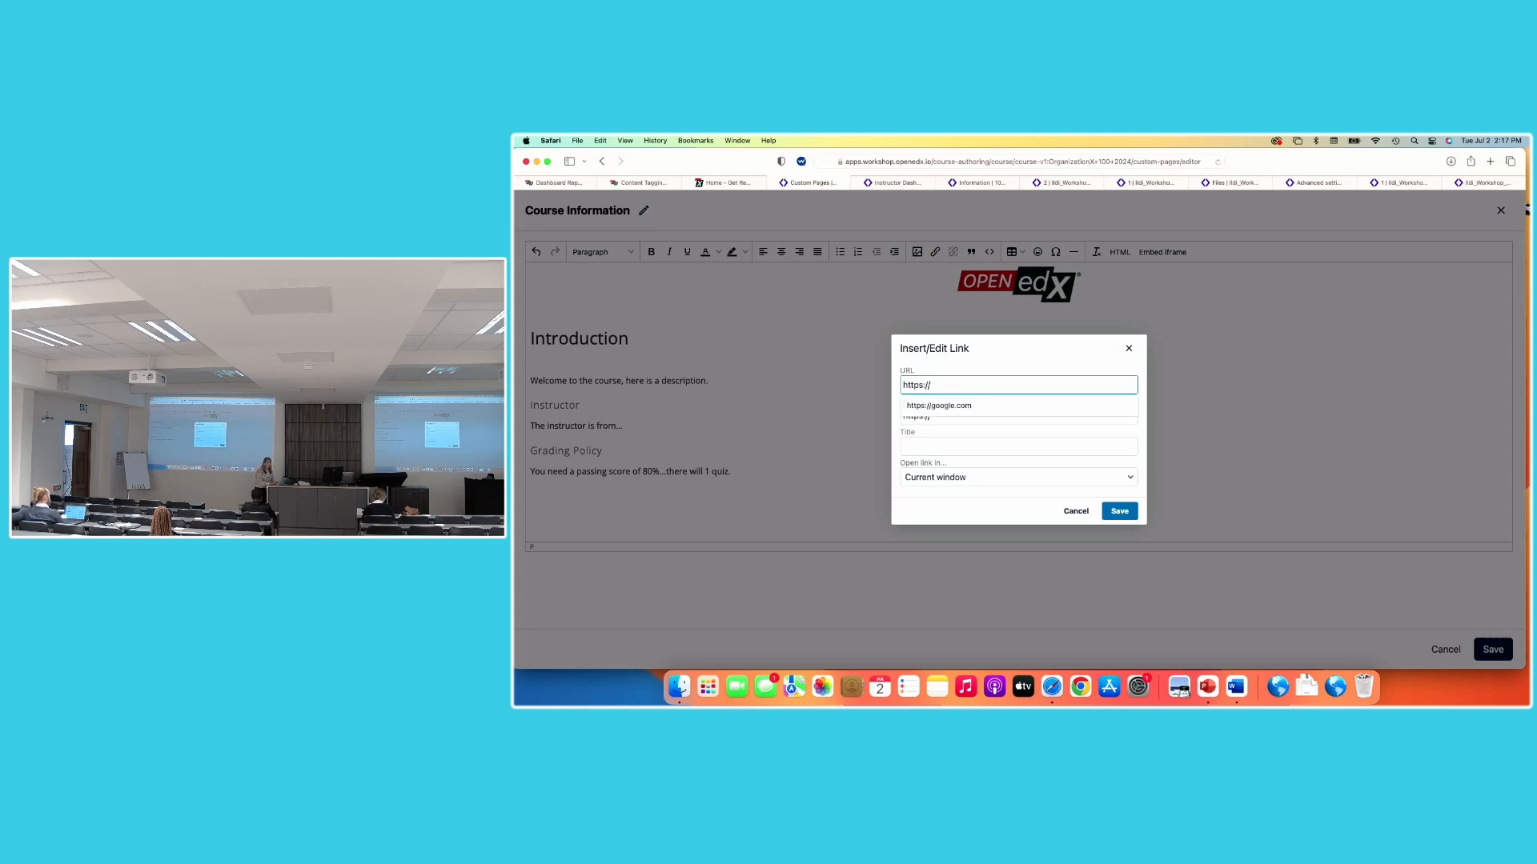
type("axim")
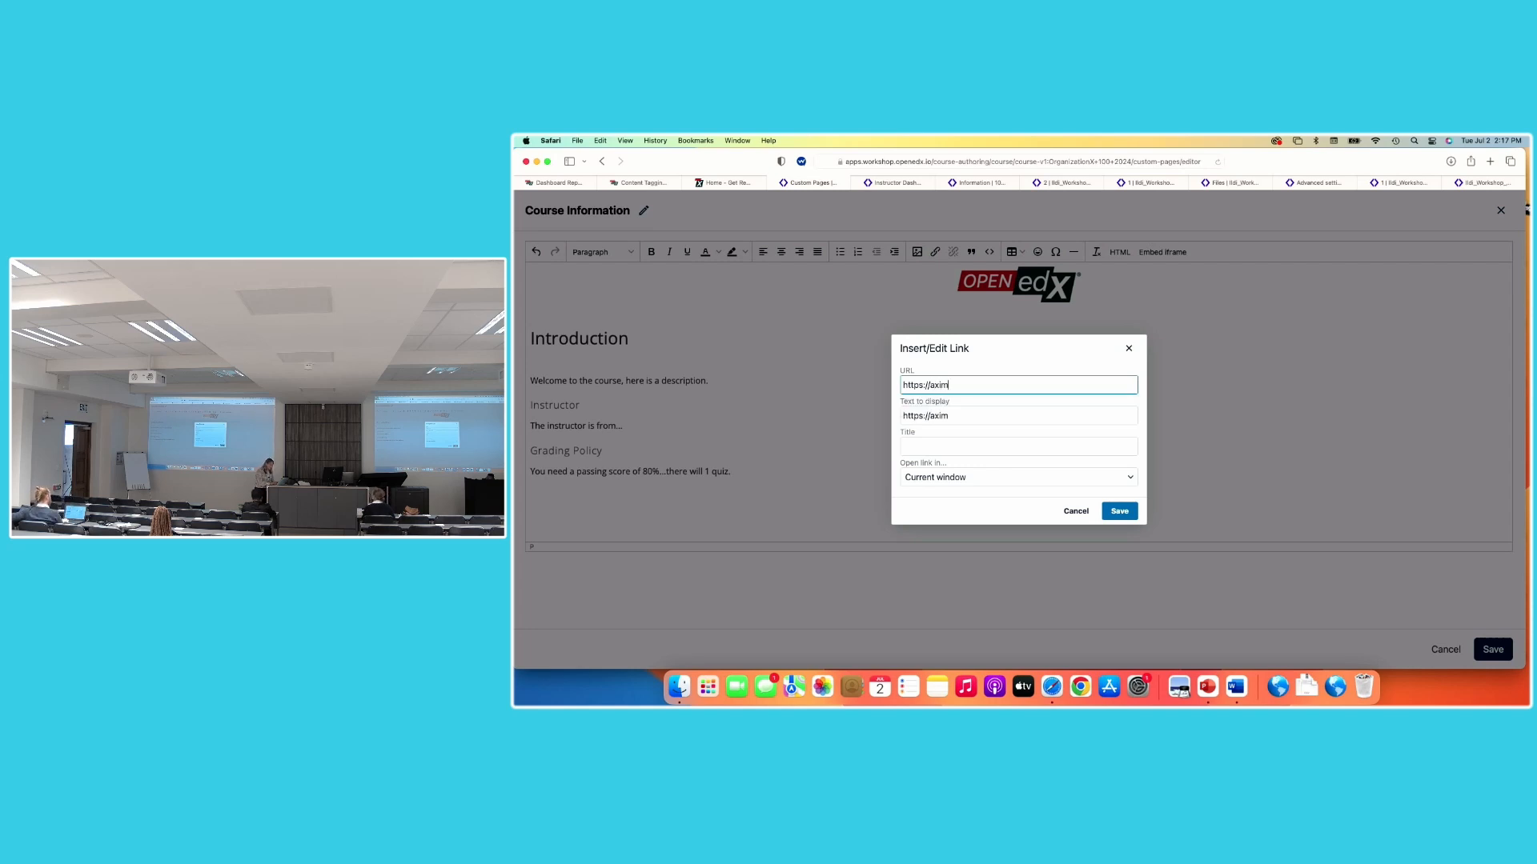
type(".org")
Title the link "Axim", set it to open in a new window, and save the link and the Course Information page
left_click(935, 445)
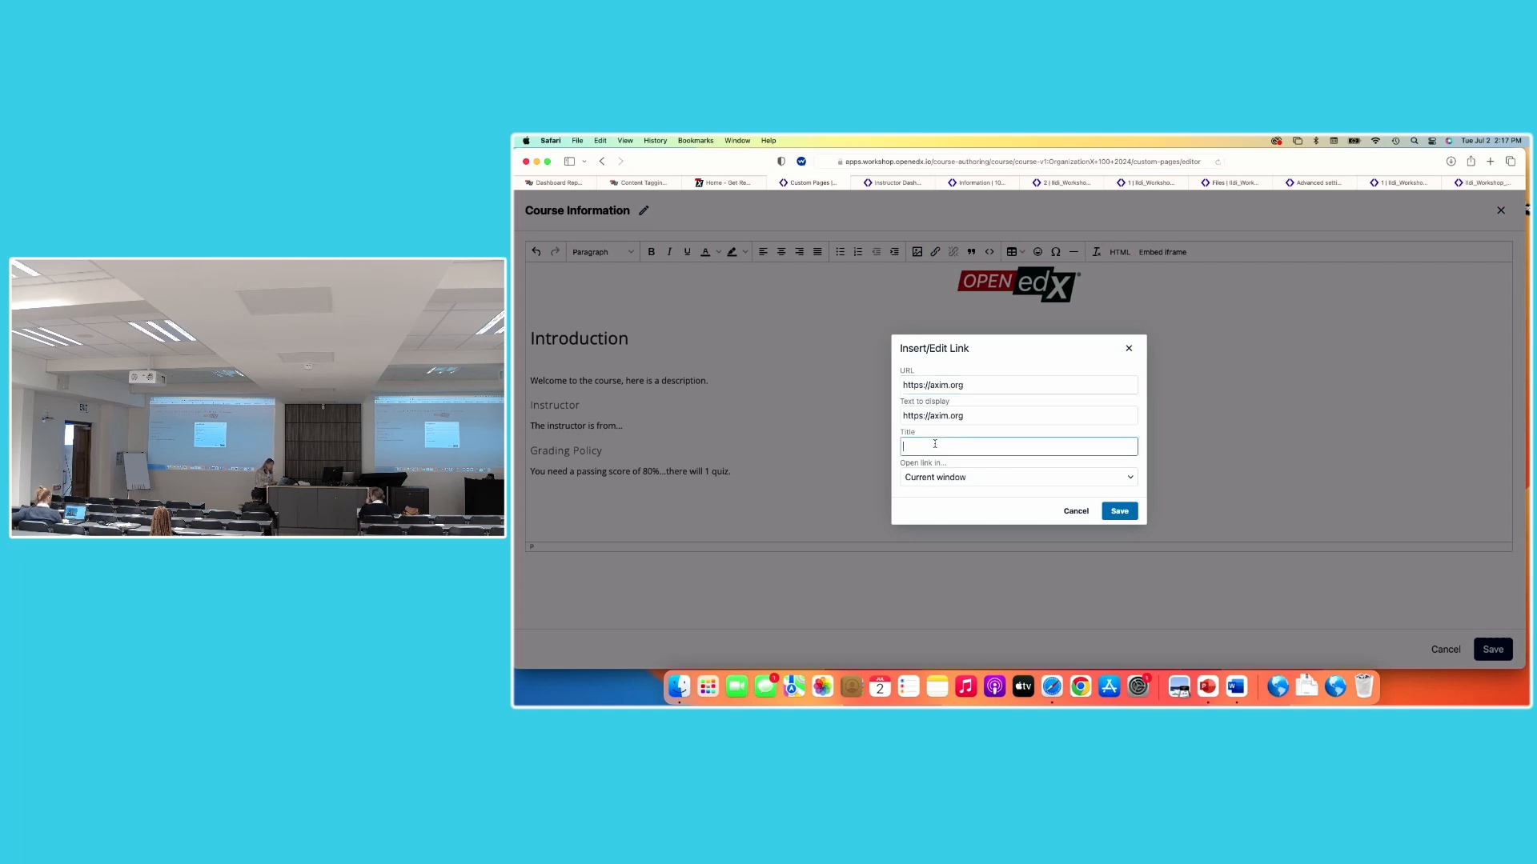
type("Axim")
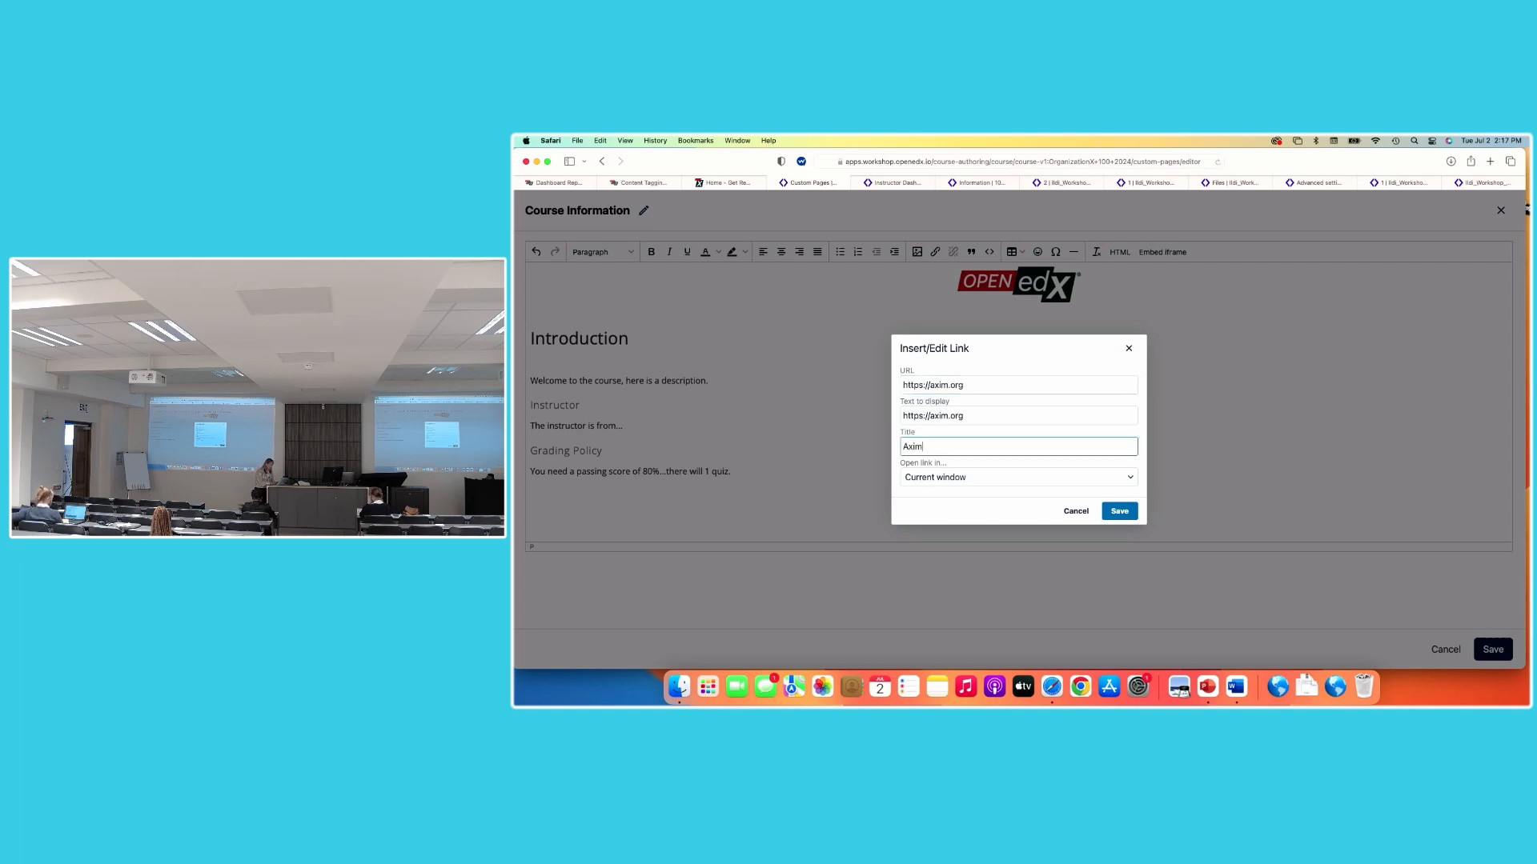
left_click(1129, 478)
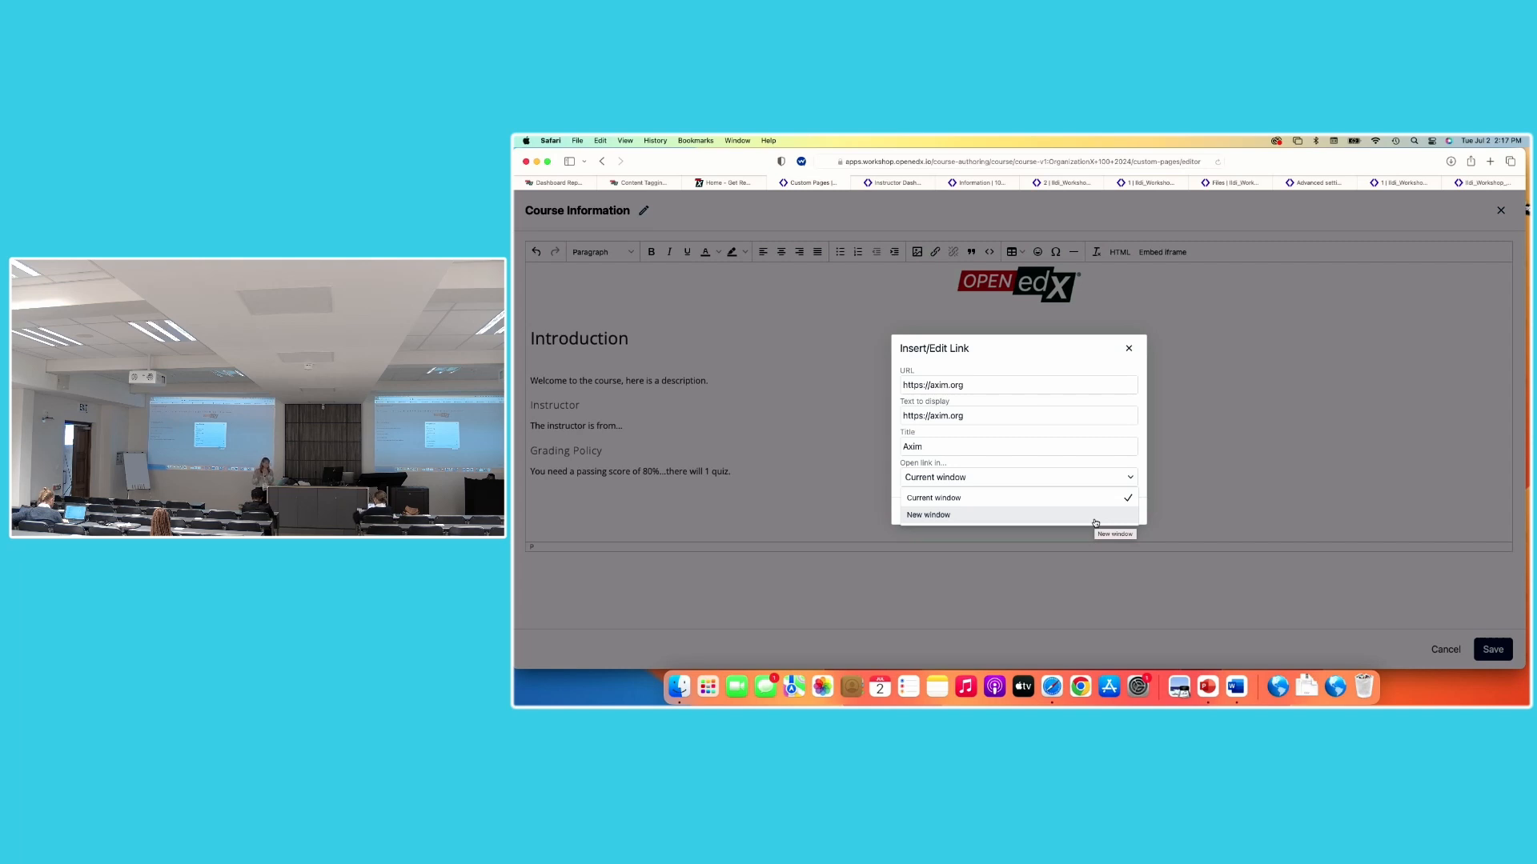
left_click(1095, 522)
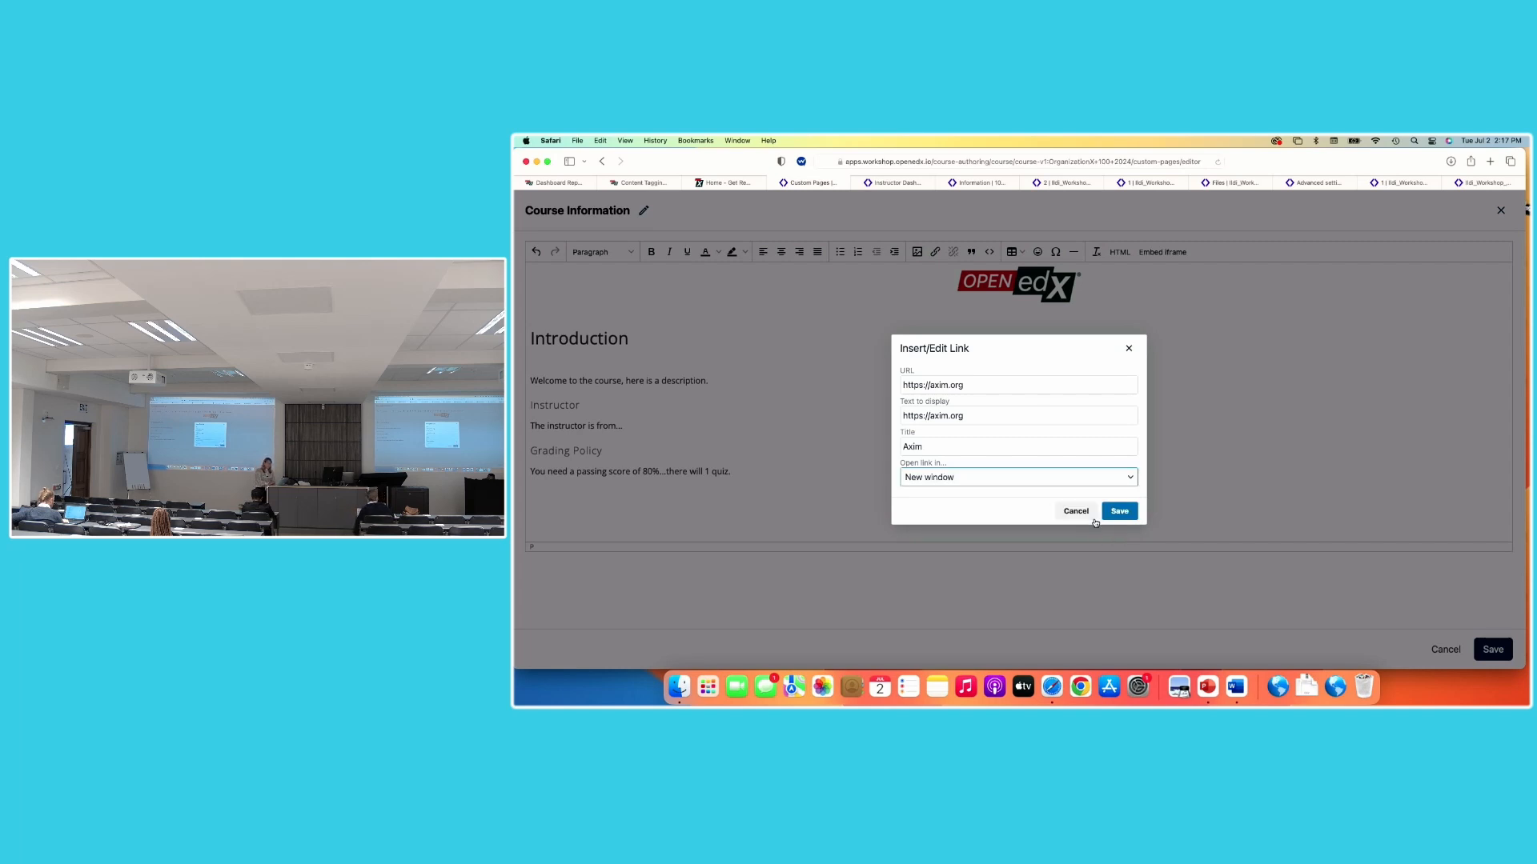
left_click(1124, 514)
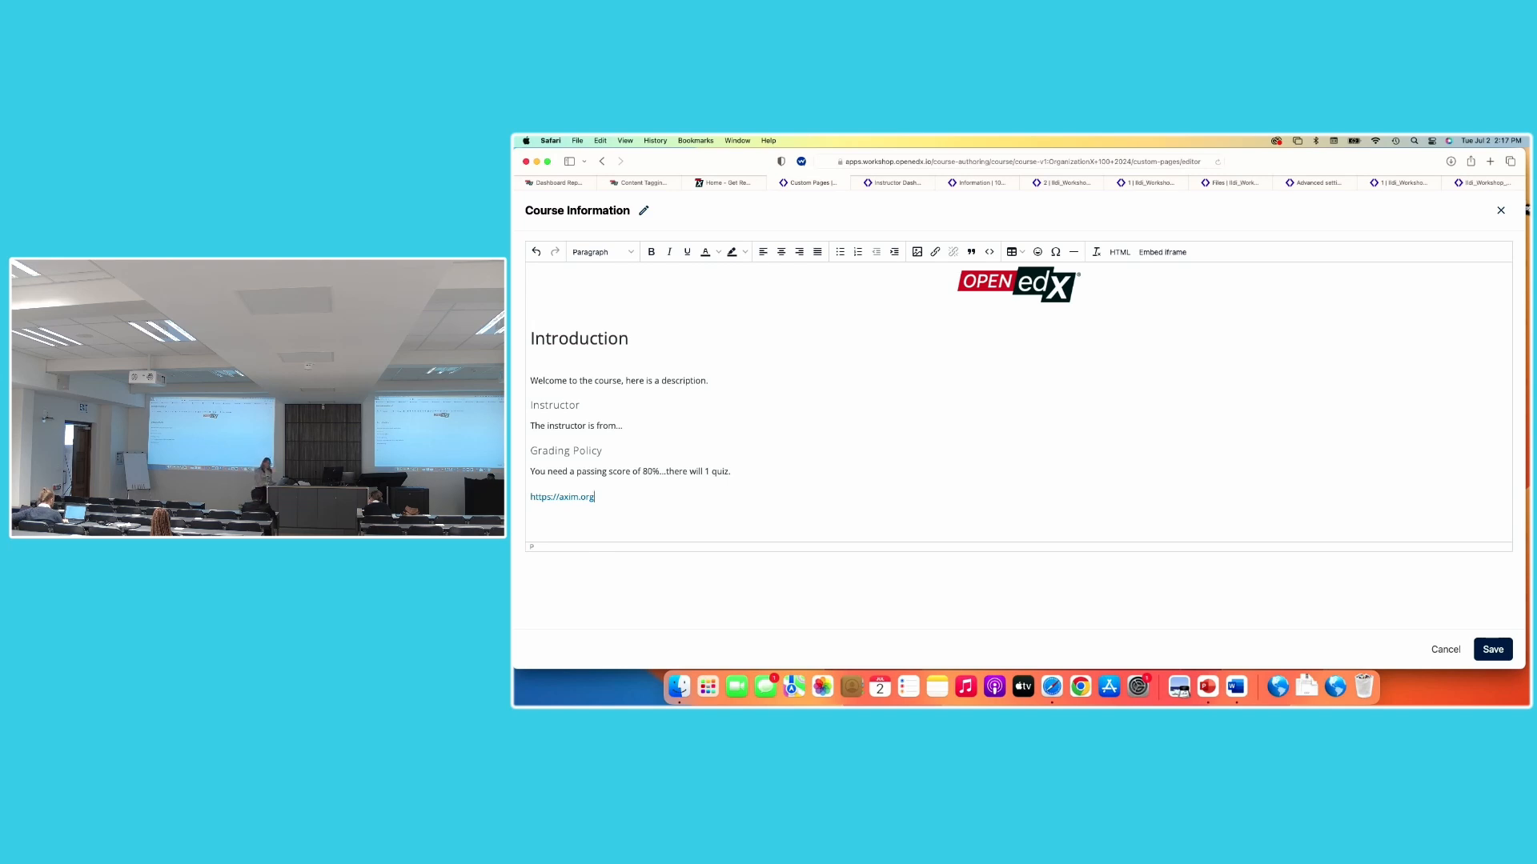
left_click(1492, 649)
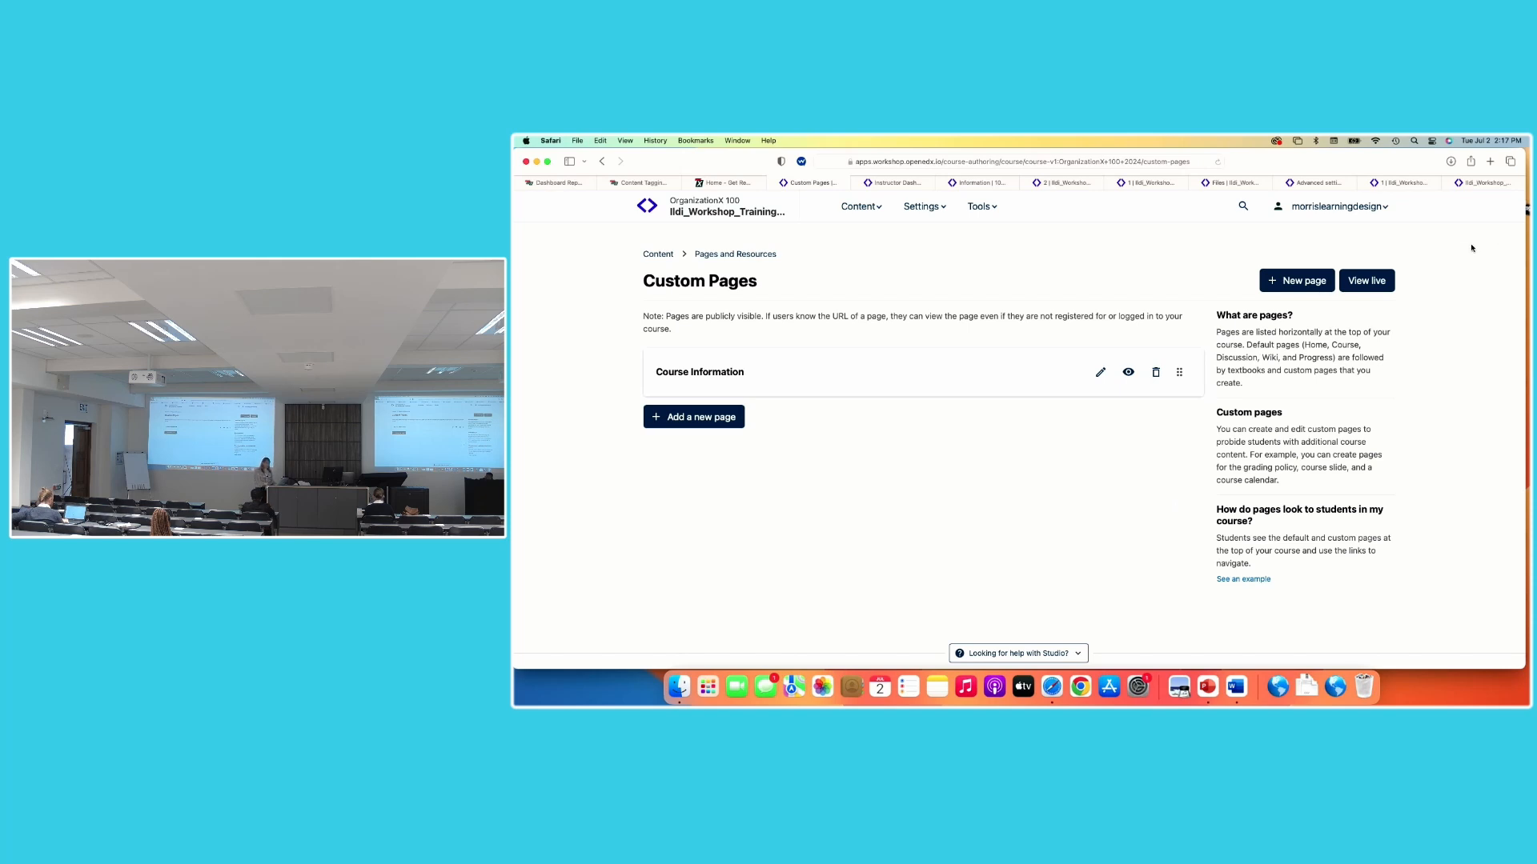
View the live course and examine the logo, headings, text and link on its Course Information page
left_click(1378, 284)
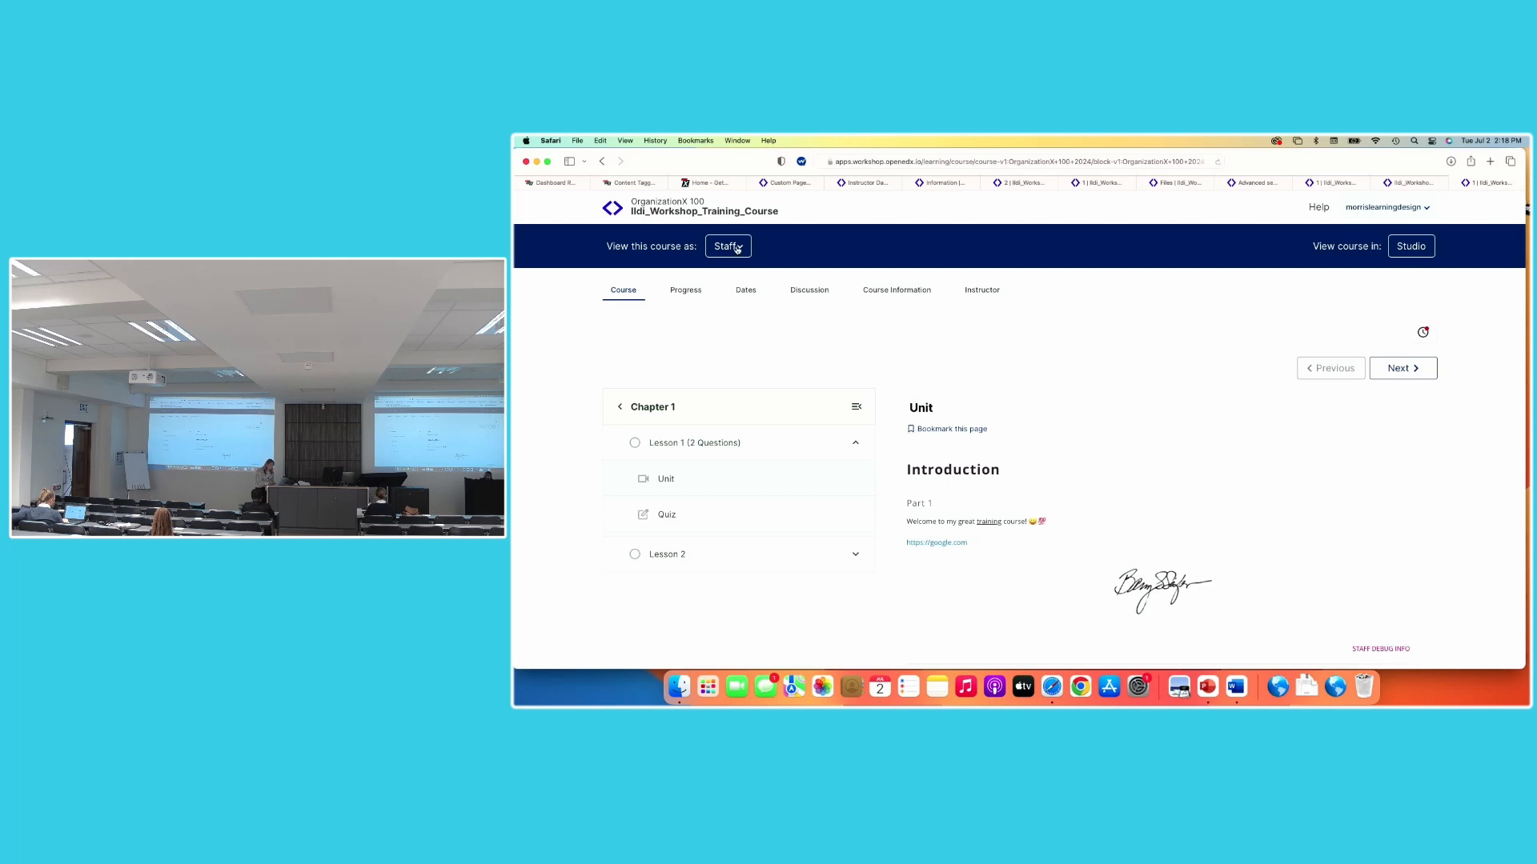
left_click(887, 293)
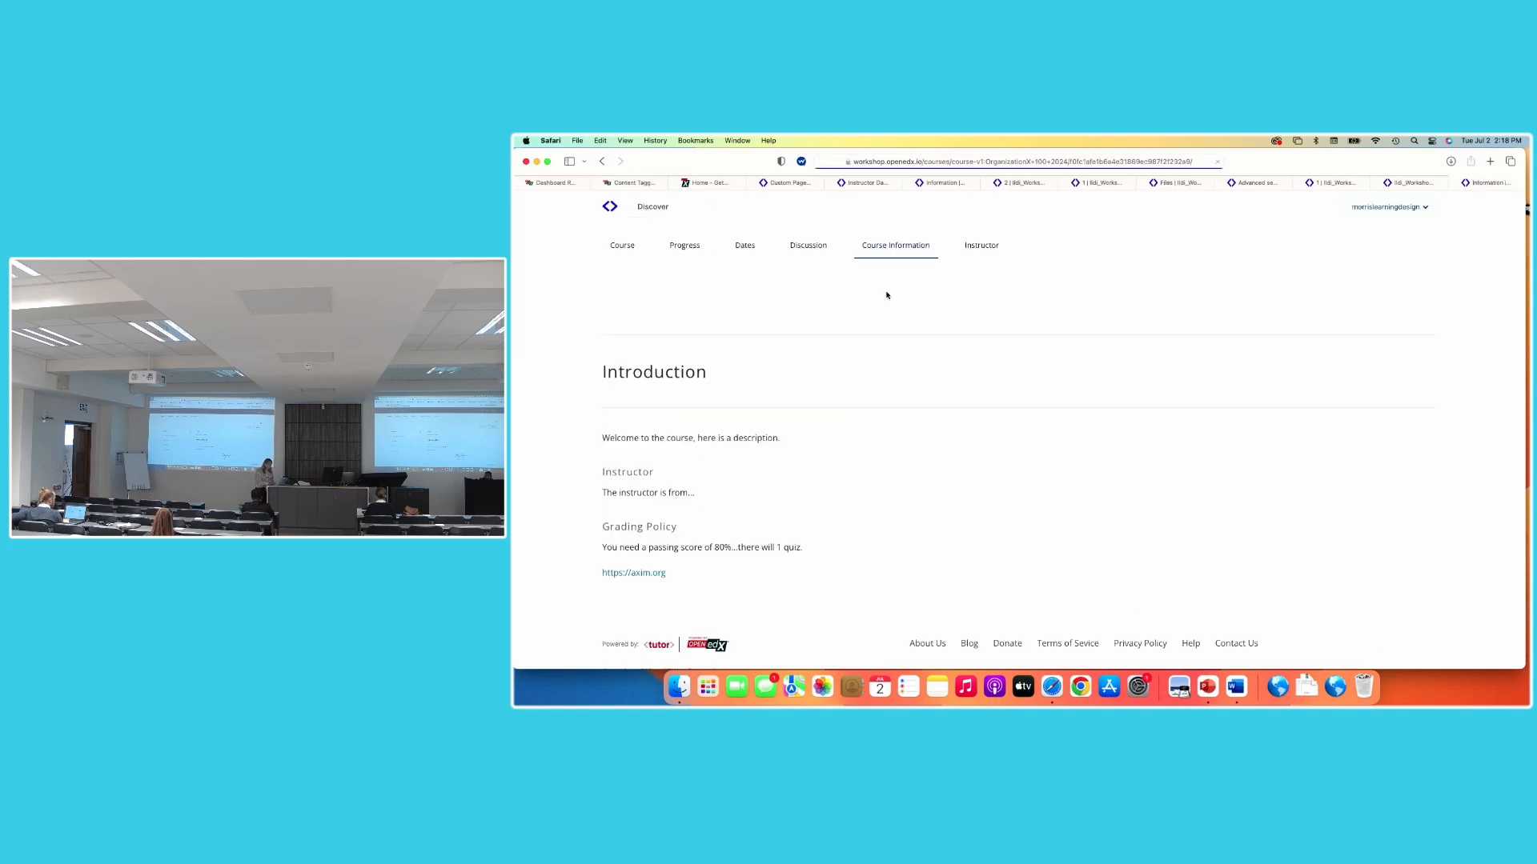
scroll(905, 434, "down", 1)
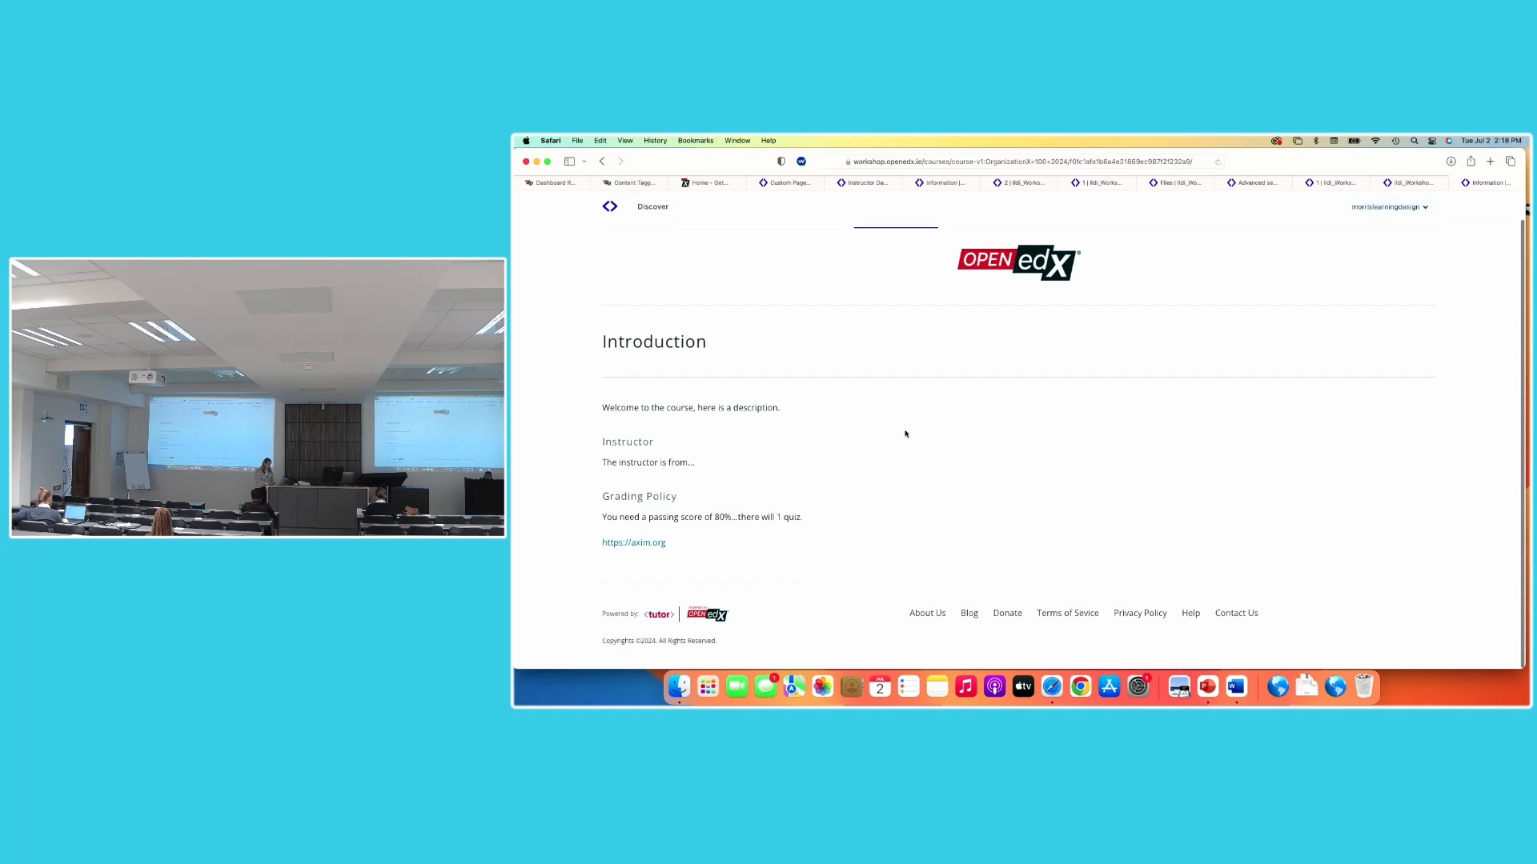
scroll(905, 434, "up", 1)
scroll(905, 434, "down", 1)
scroll(905, 434, "up", 1)
scroll(905, 434, "down", 1)
scroll(905, 434, "up", 1)
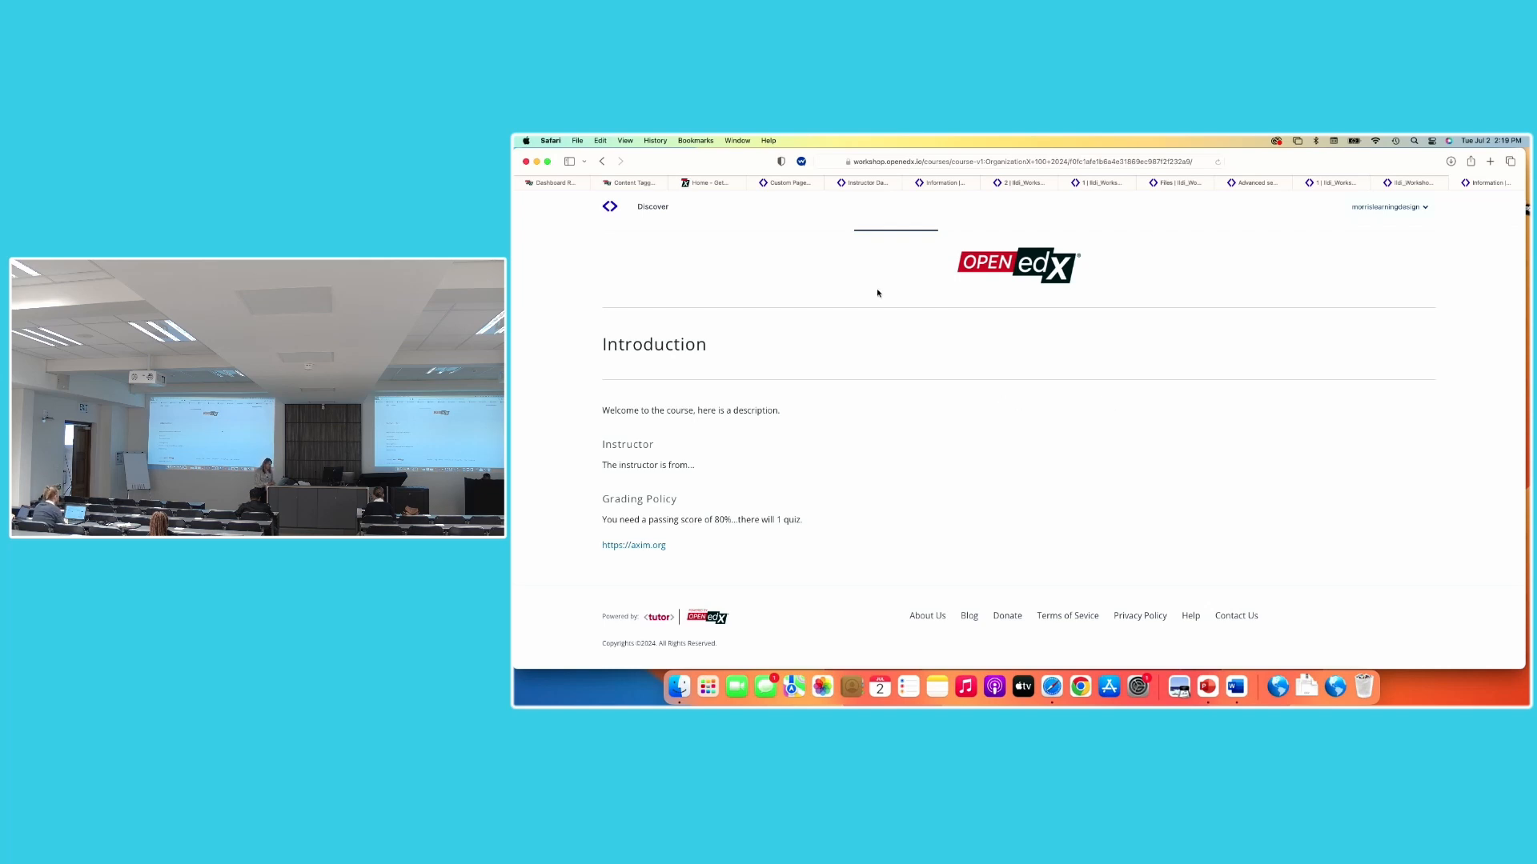
Return to the Studio custom pages view and open the course outline
left_click(798, 189)
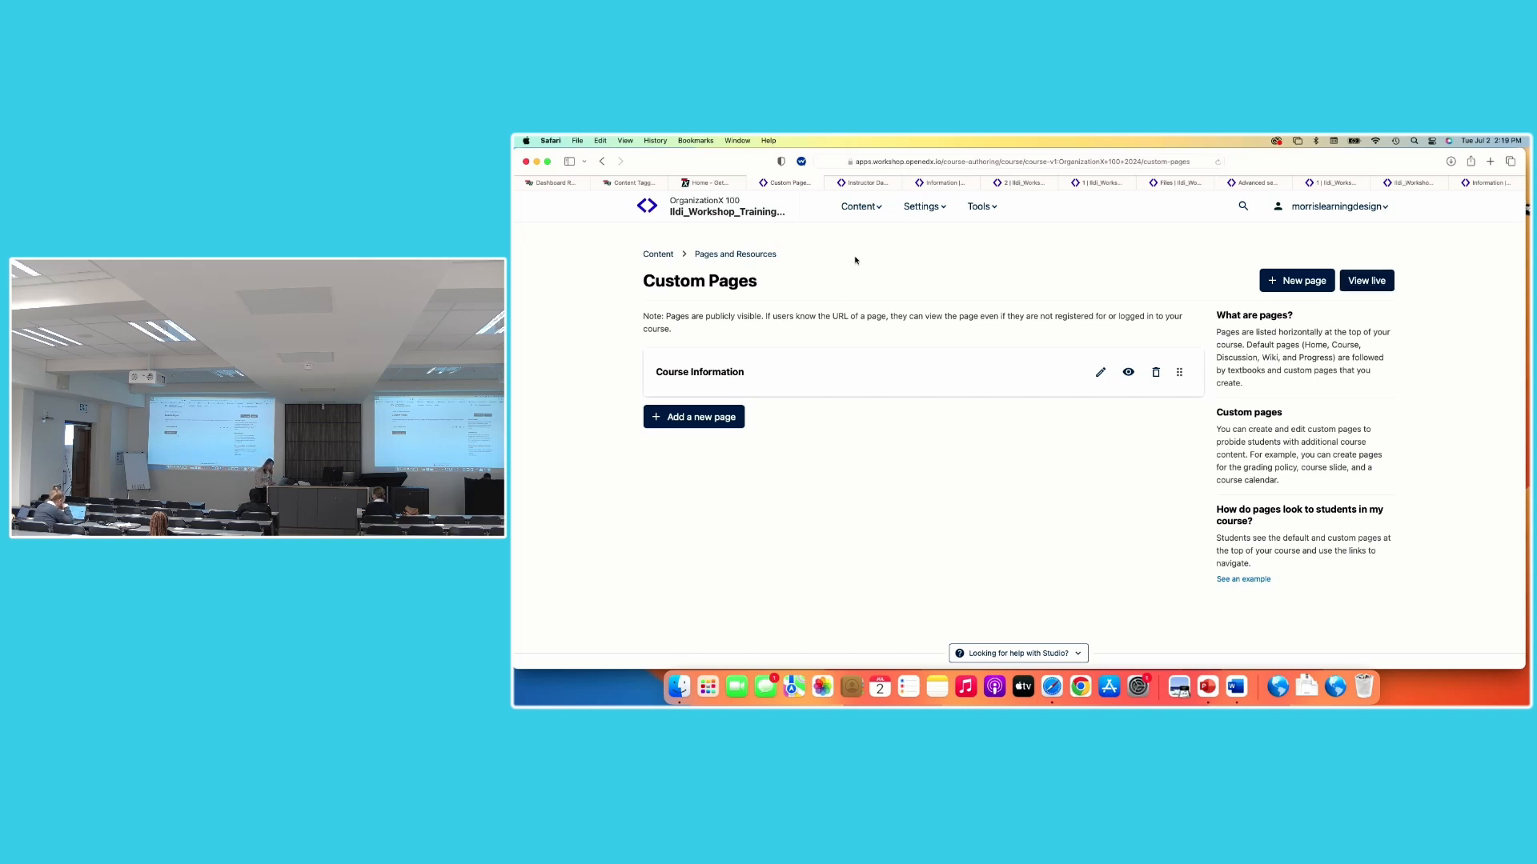
left_click(868, 208)
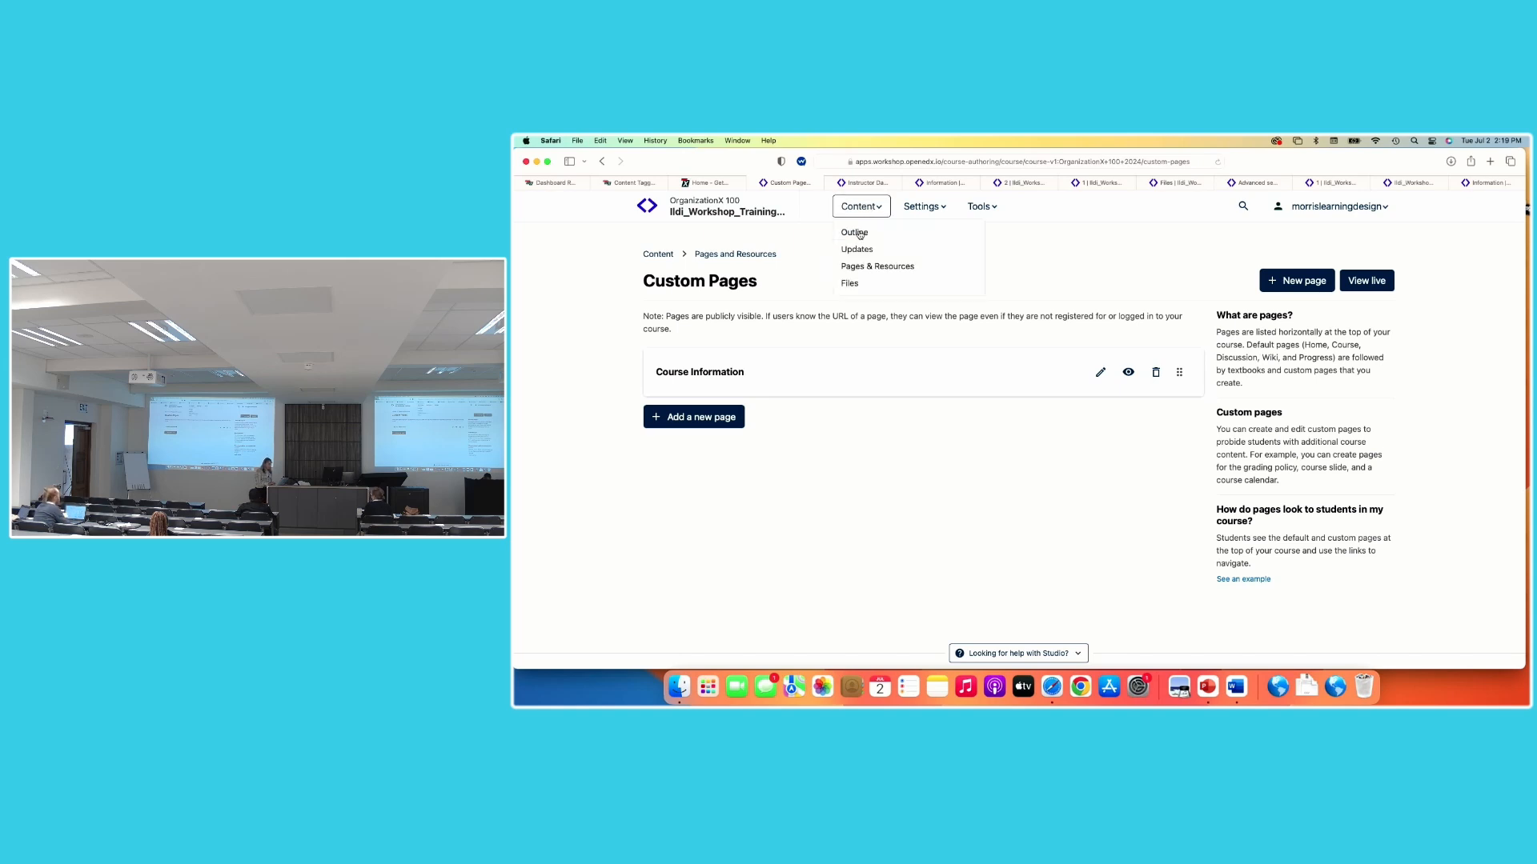
left_click(855, 232)
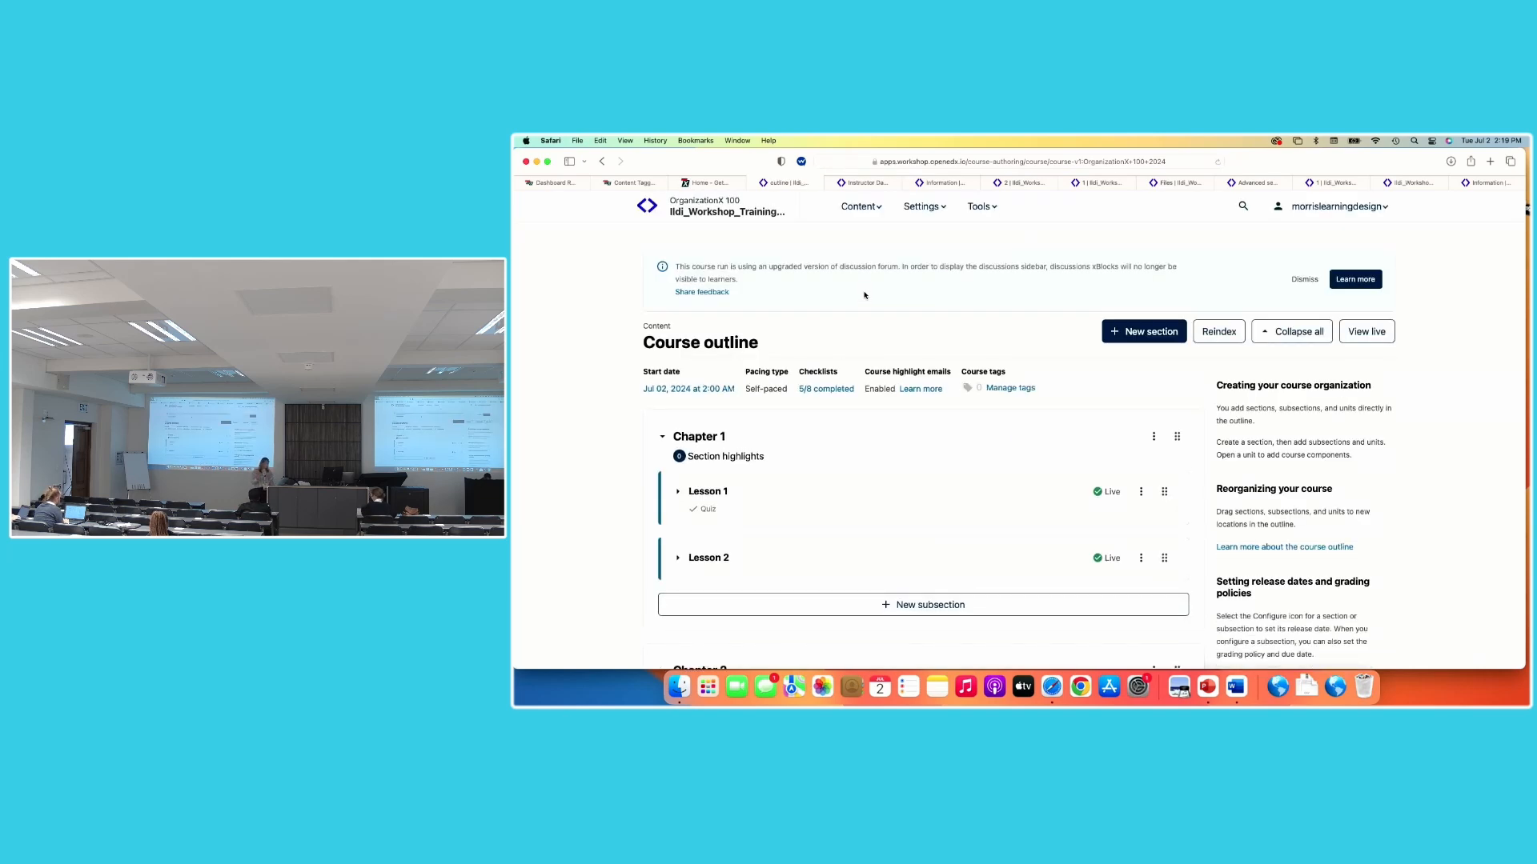
Add a new section at the end of the course outline and name it "Chapter 3"
left_click(855, 207)
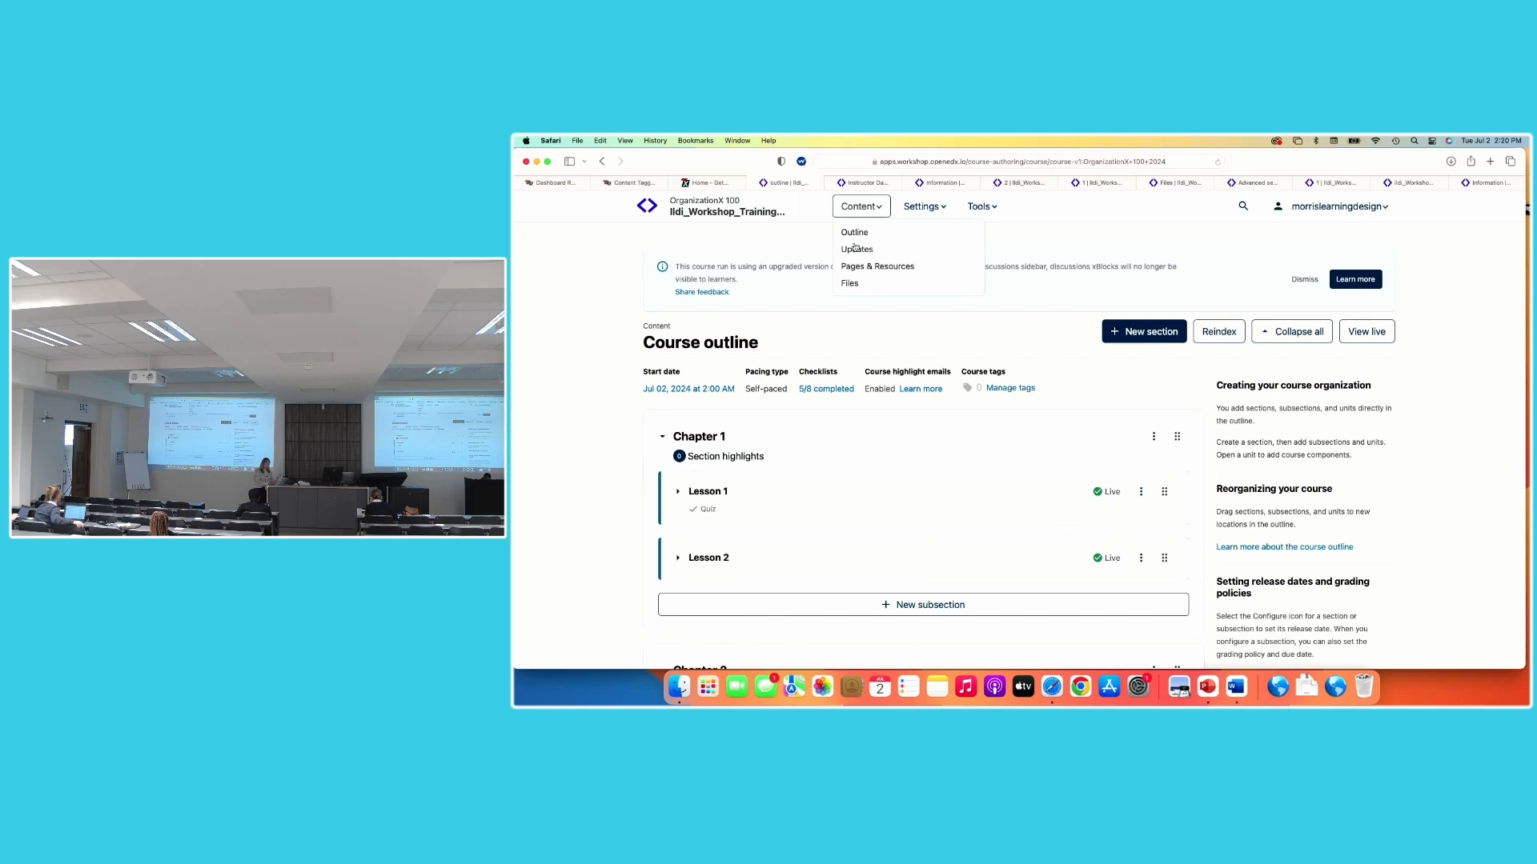
scroll(842, 509, "down", 3)
scroll(842, 510, "up", 3)
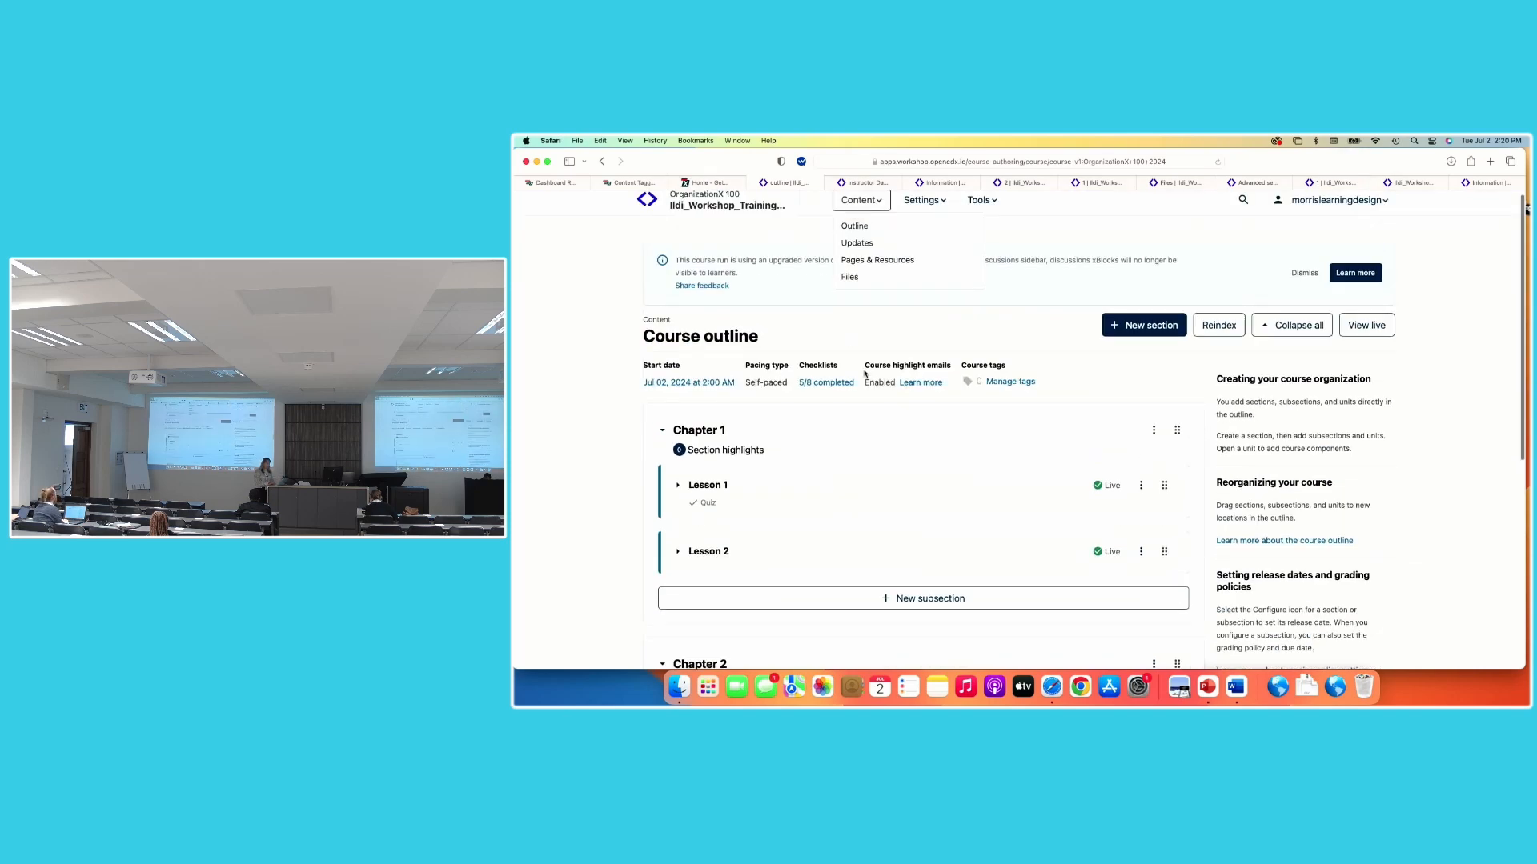
scroll(870, 593, "down", 8)
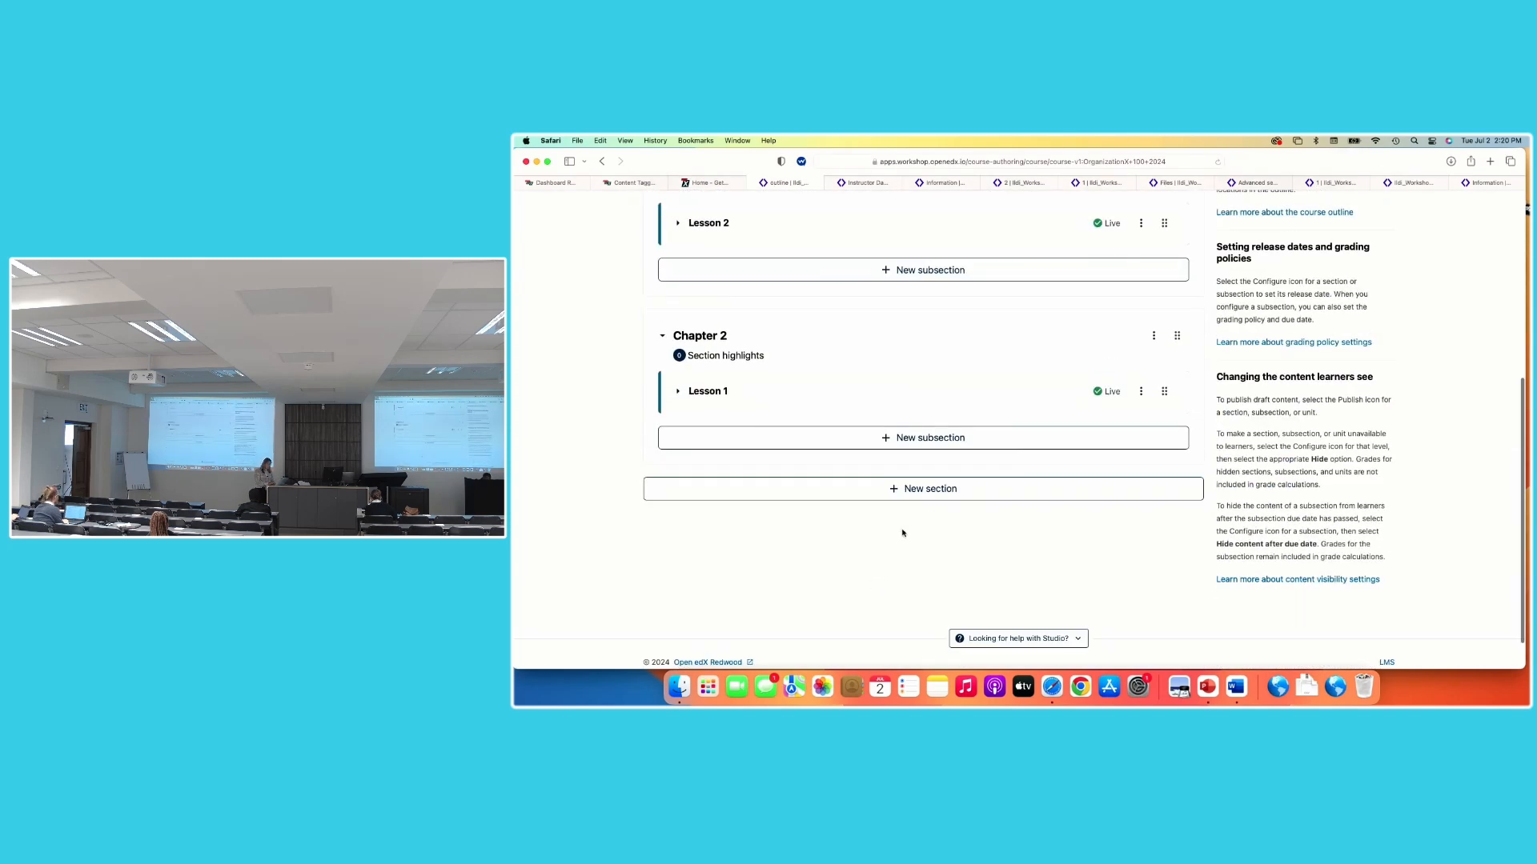
left_click(888, 489)
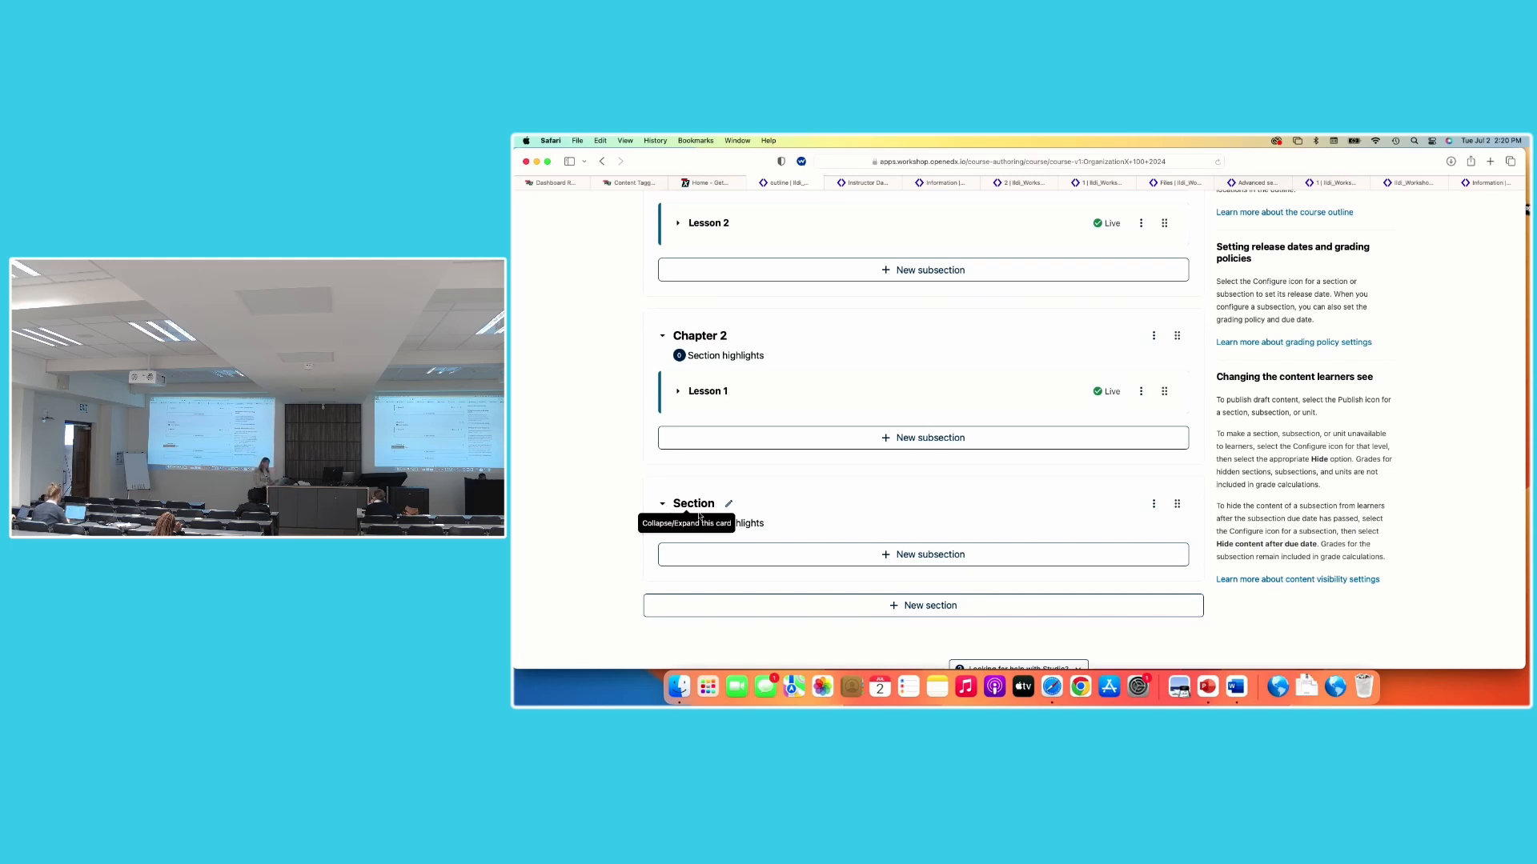
left_click(730, 504)
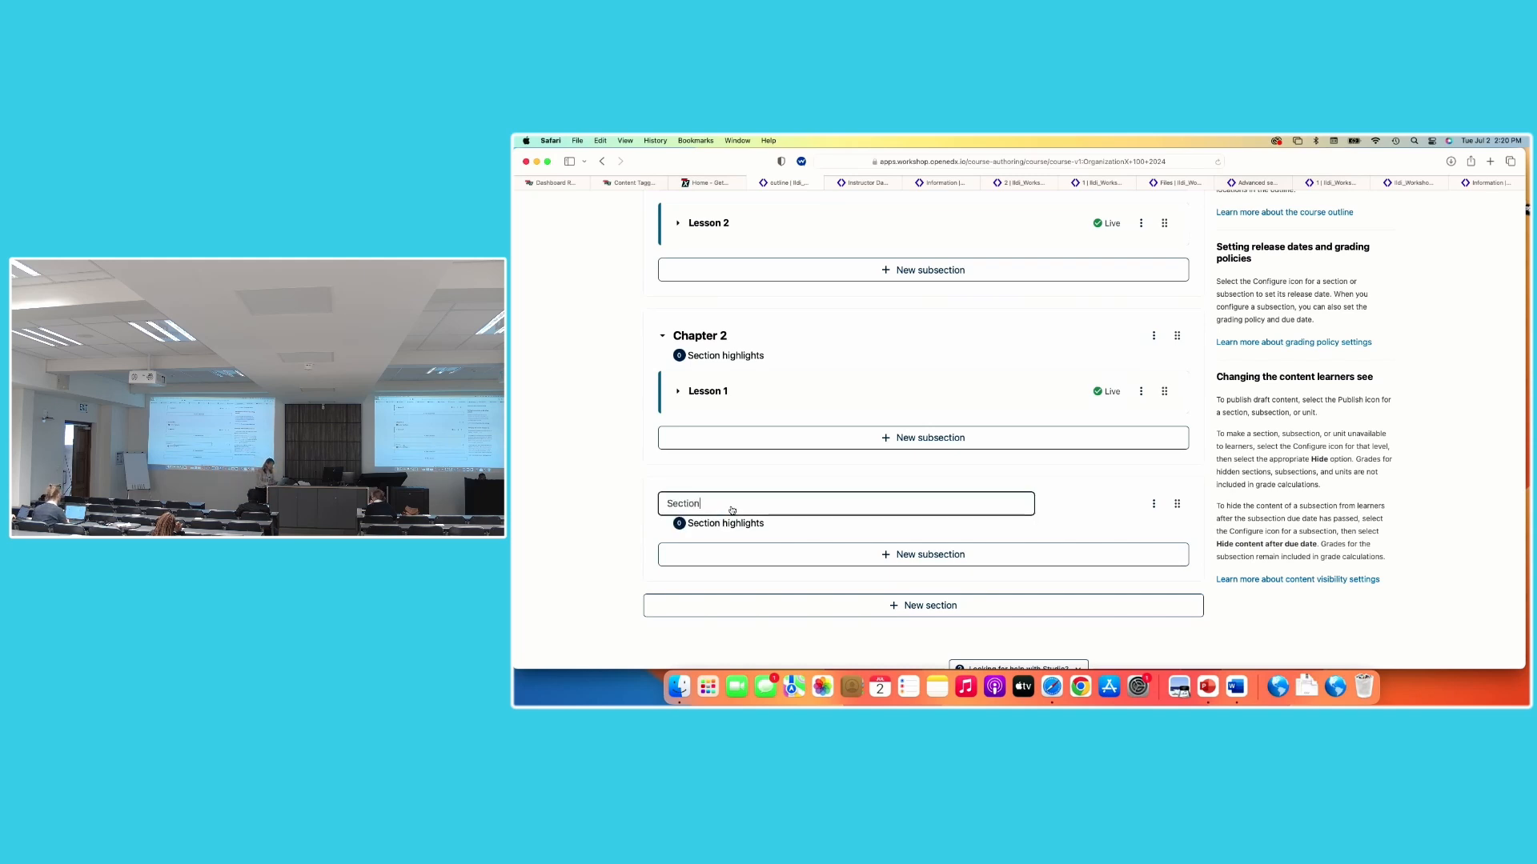
double_click(720, 504)
type("Chapter 3")
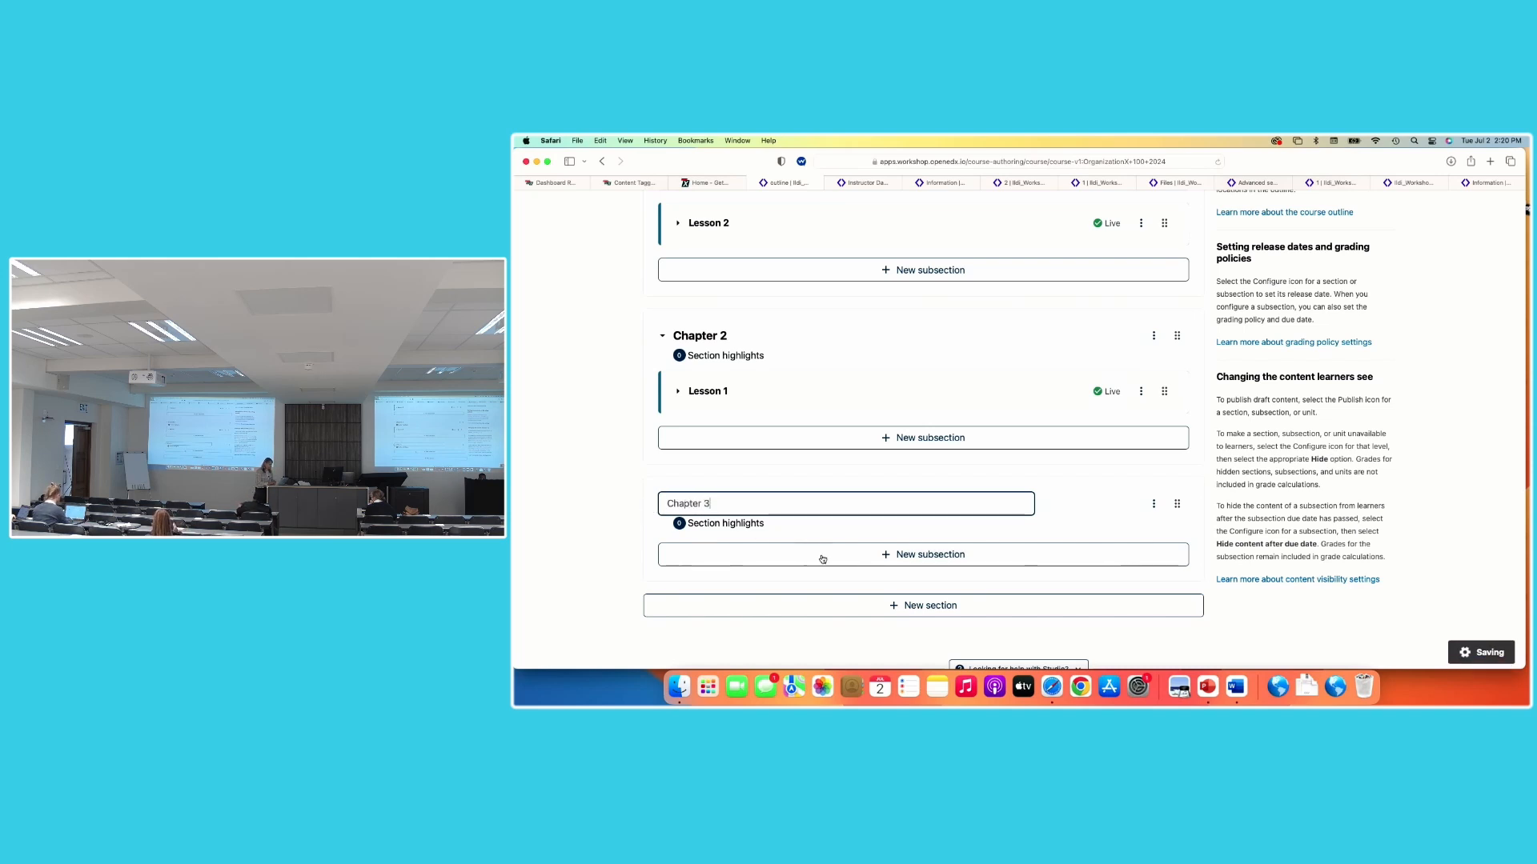
key("Return")
Add a subsection under Chapter 3 and name it "Lesson 1"
scroll(822, 559, "up", 1)
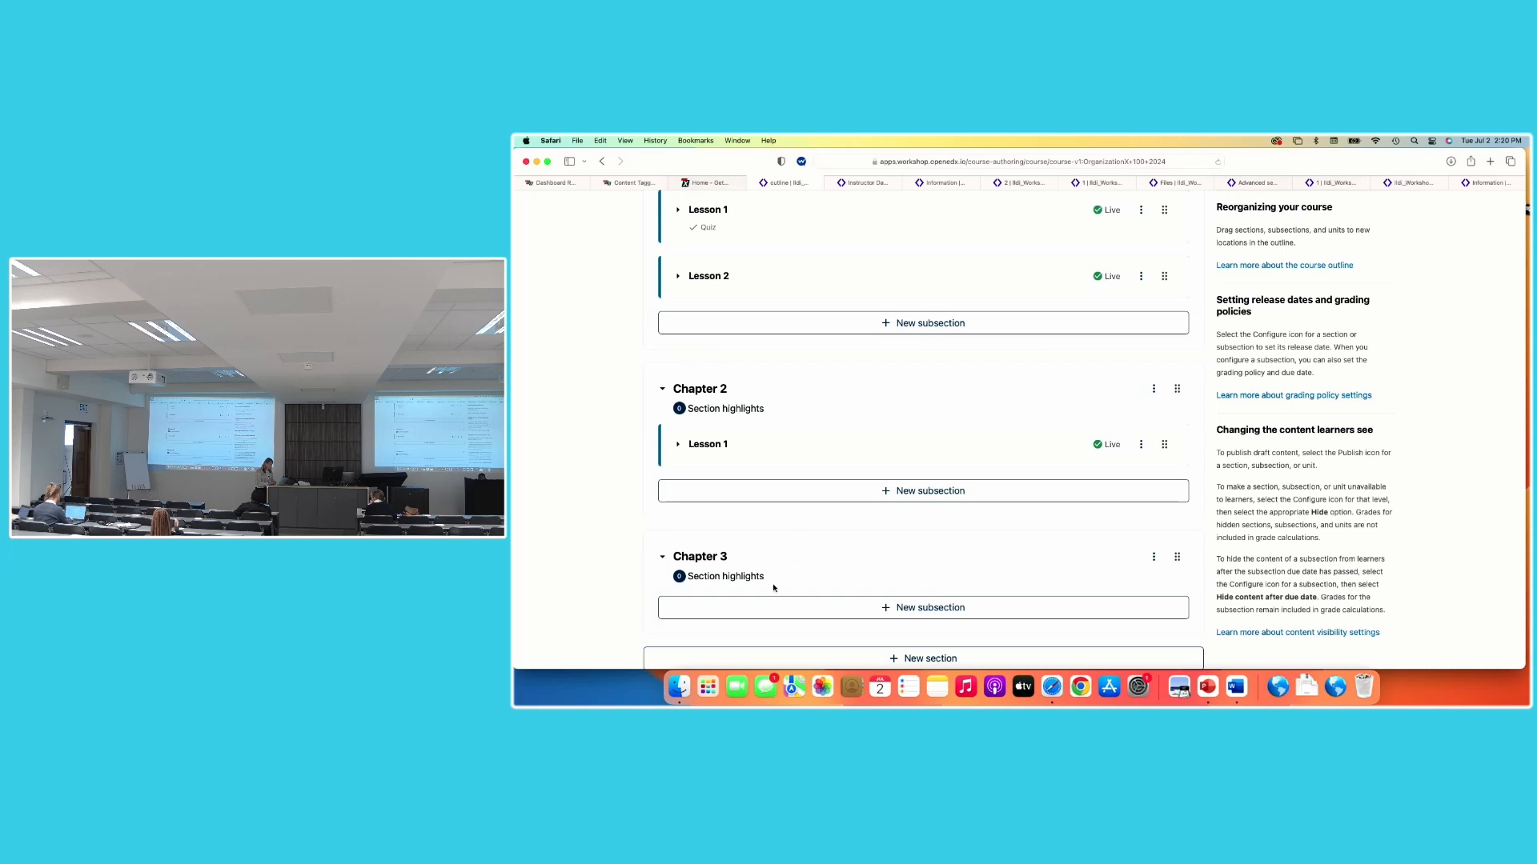
scroll(812, 592, "down", 2)
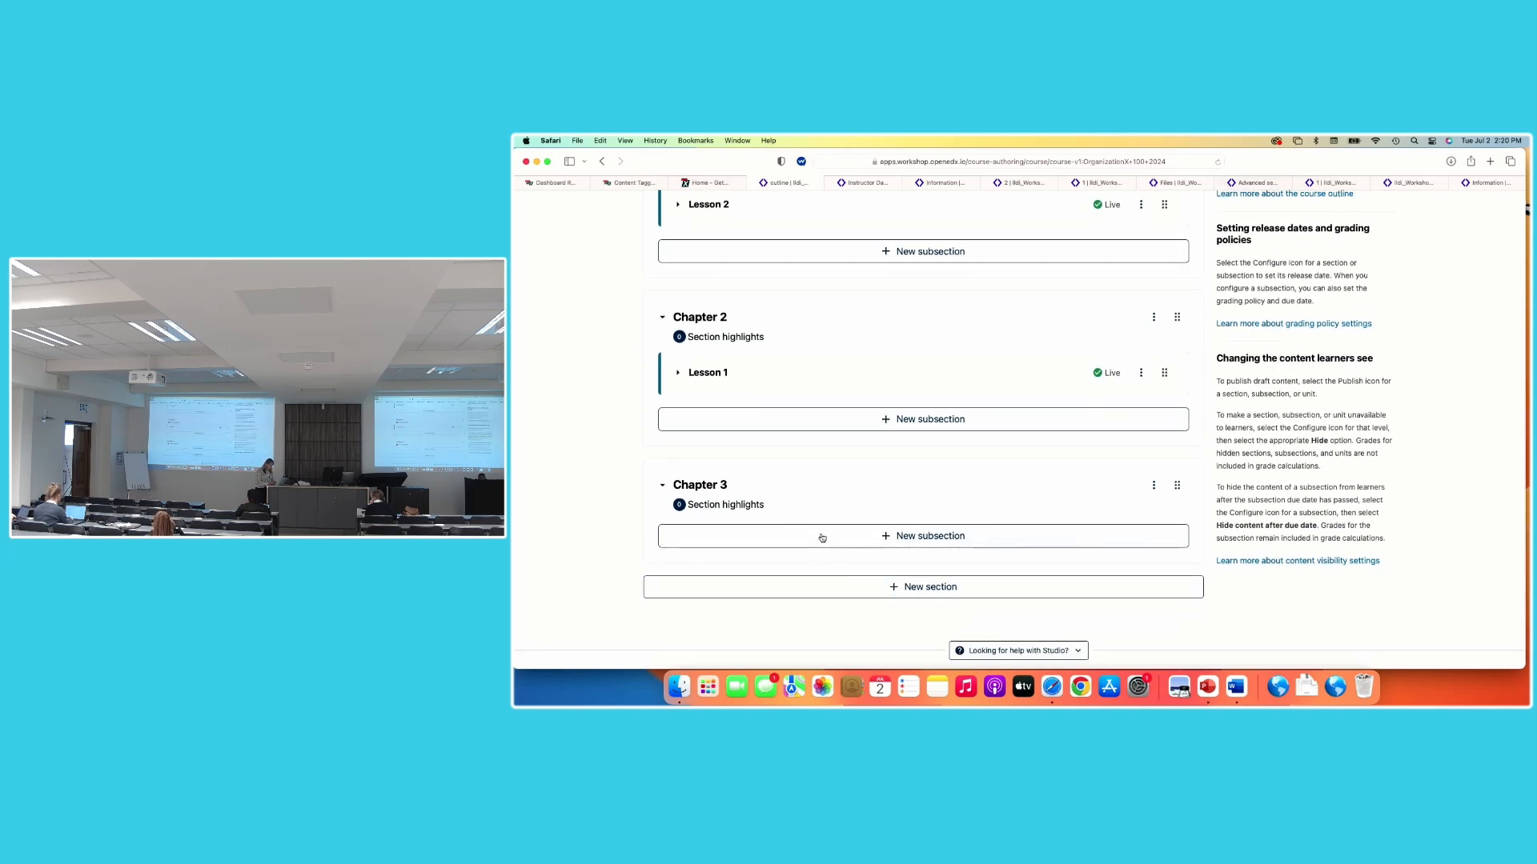
scroll(822, 538, "down", 1)
left_click(822, 537)
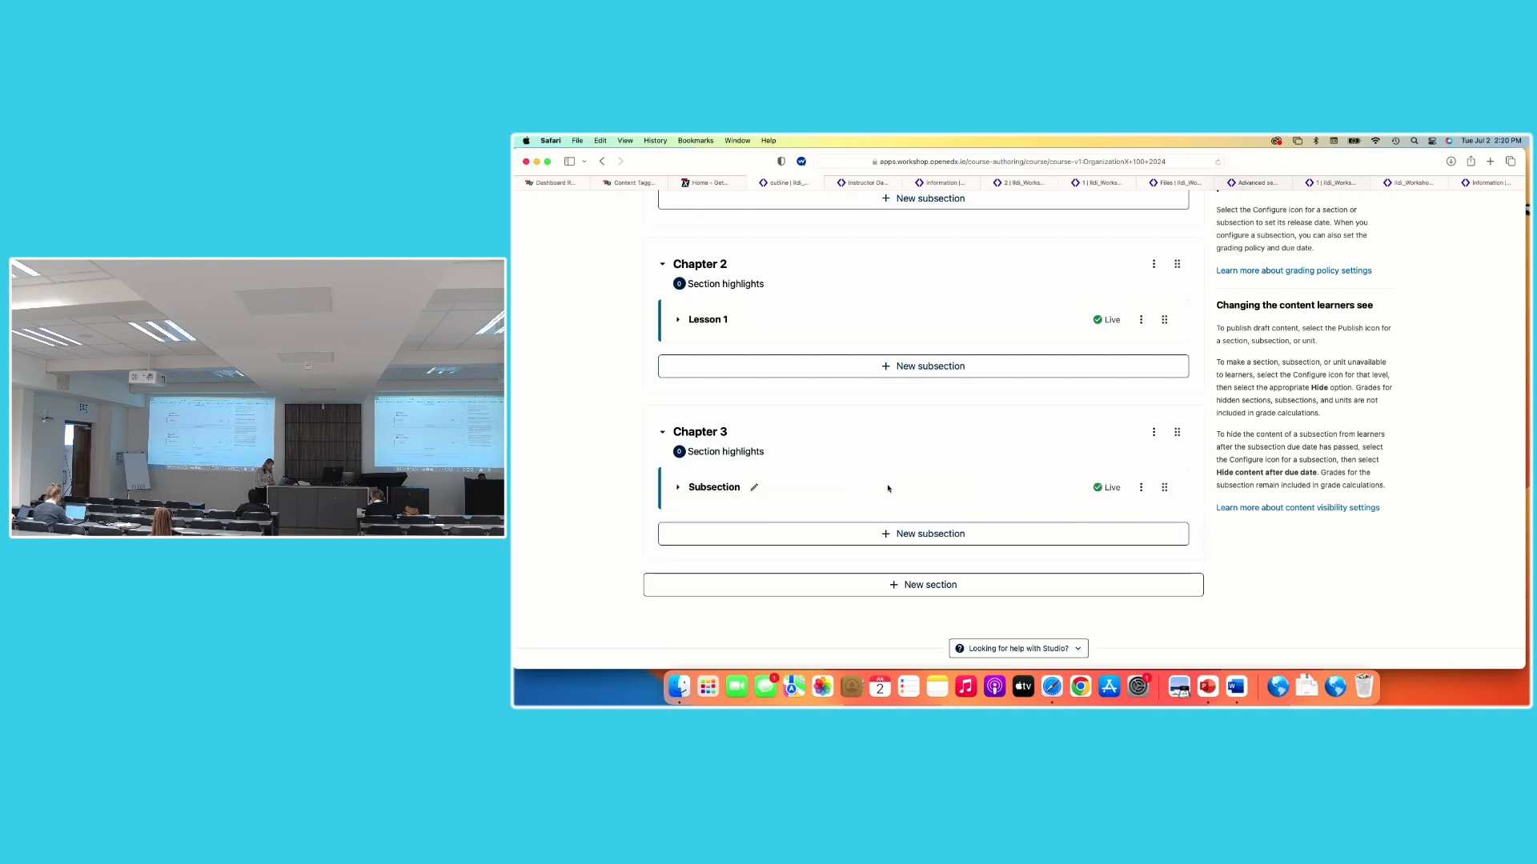
left_click(754, 488)
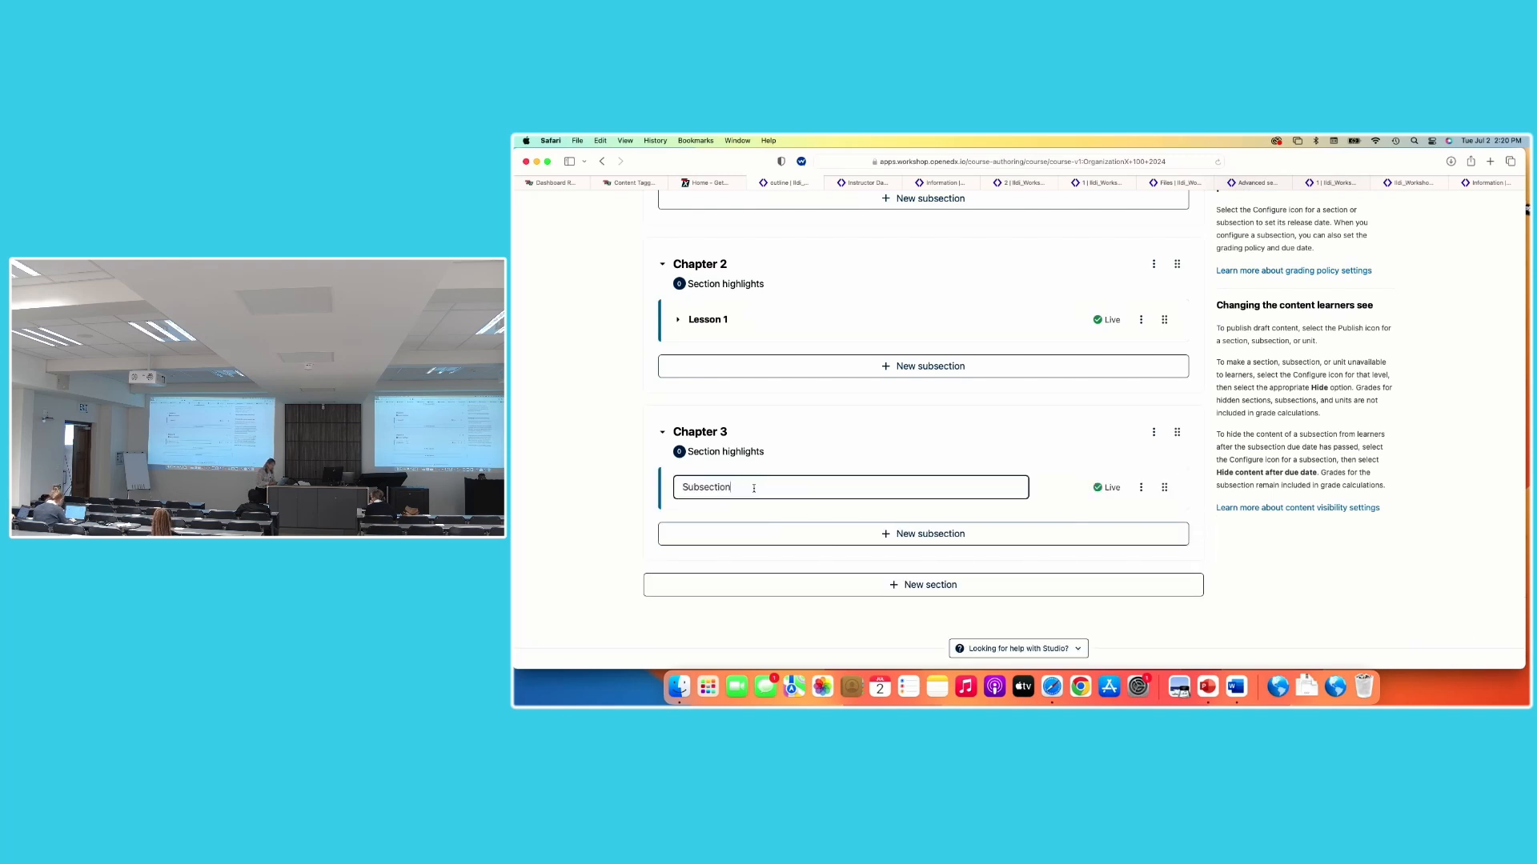
double_click(696, 487)
type("Lesson 1")
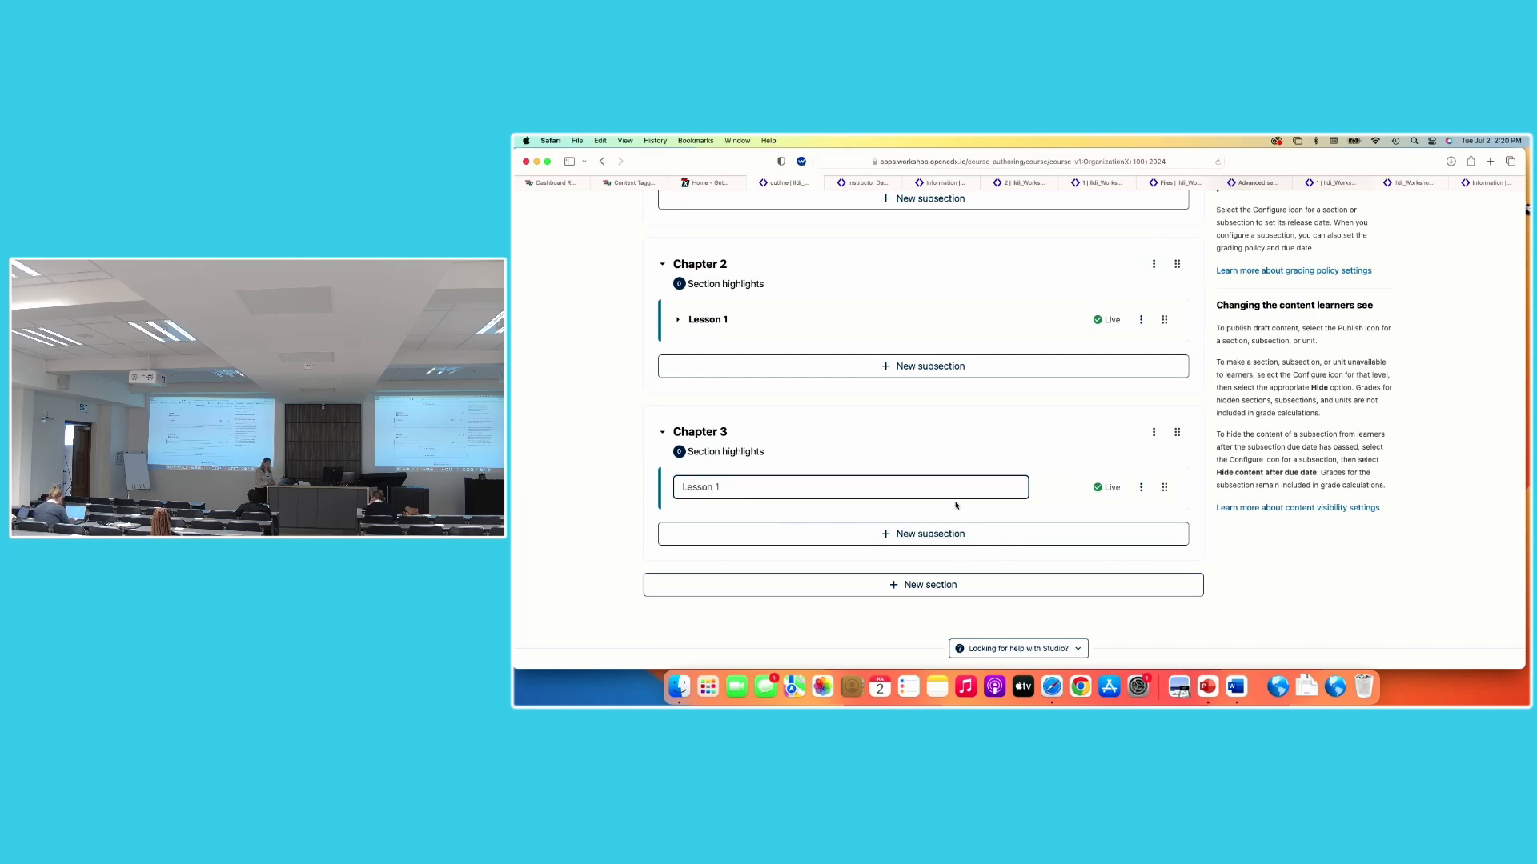
key("Return")
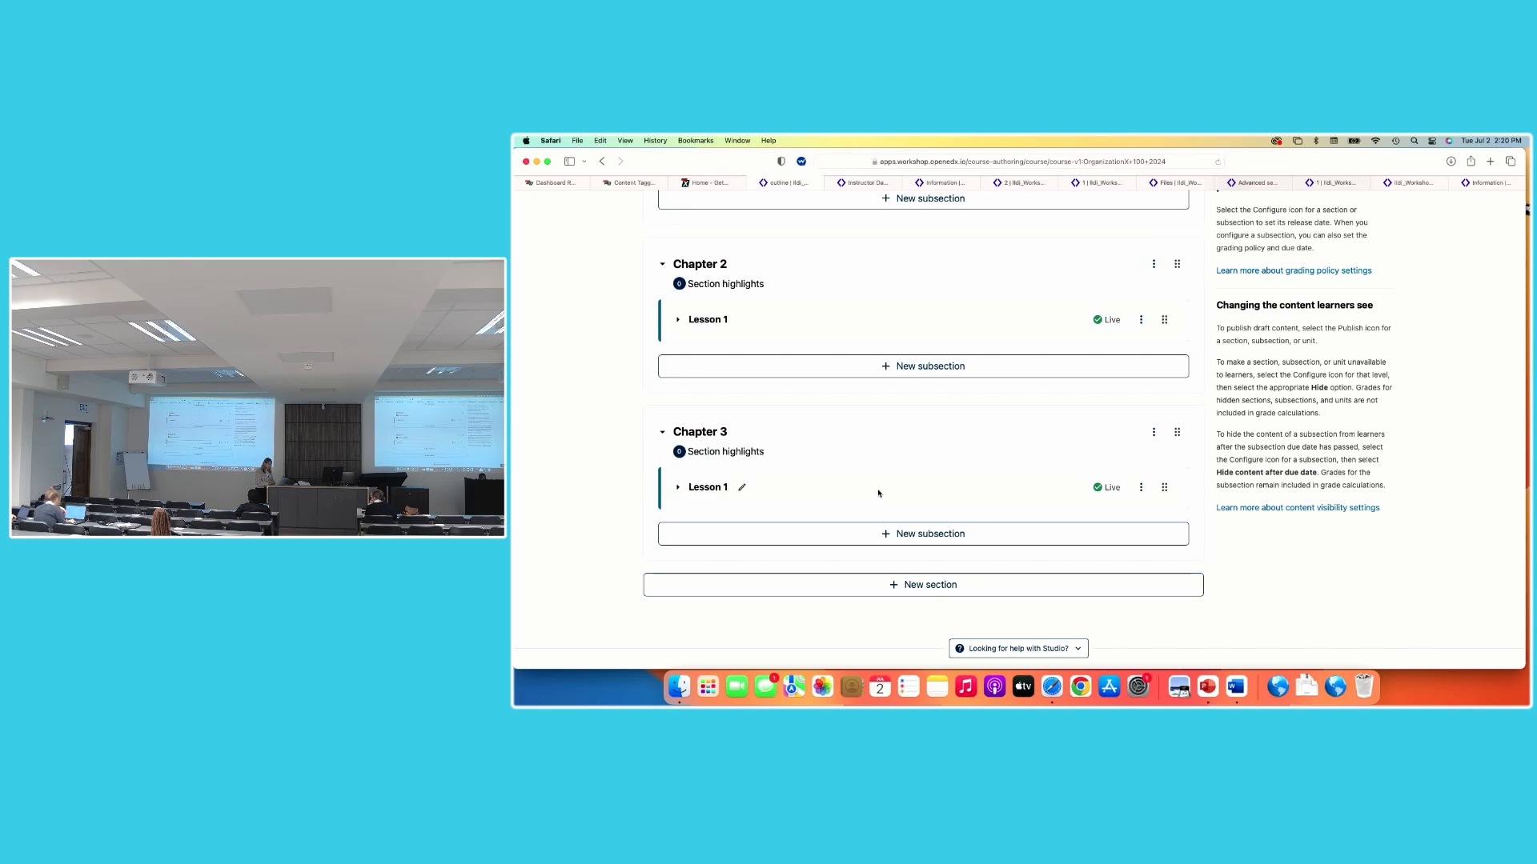
Create a new unit in Chapter 3's Lesson 1 and name it "Lesson 1 Intro"
left_click(696, 488)
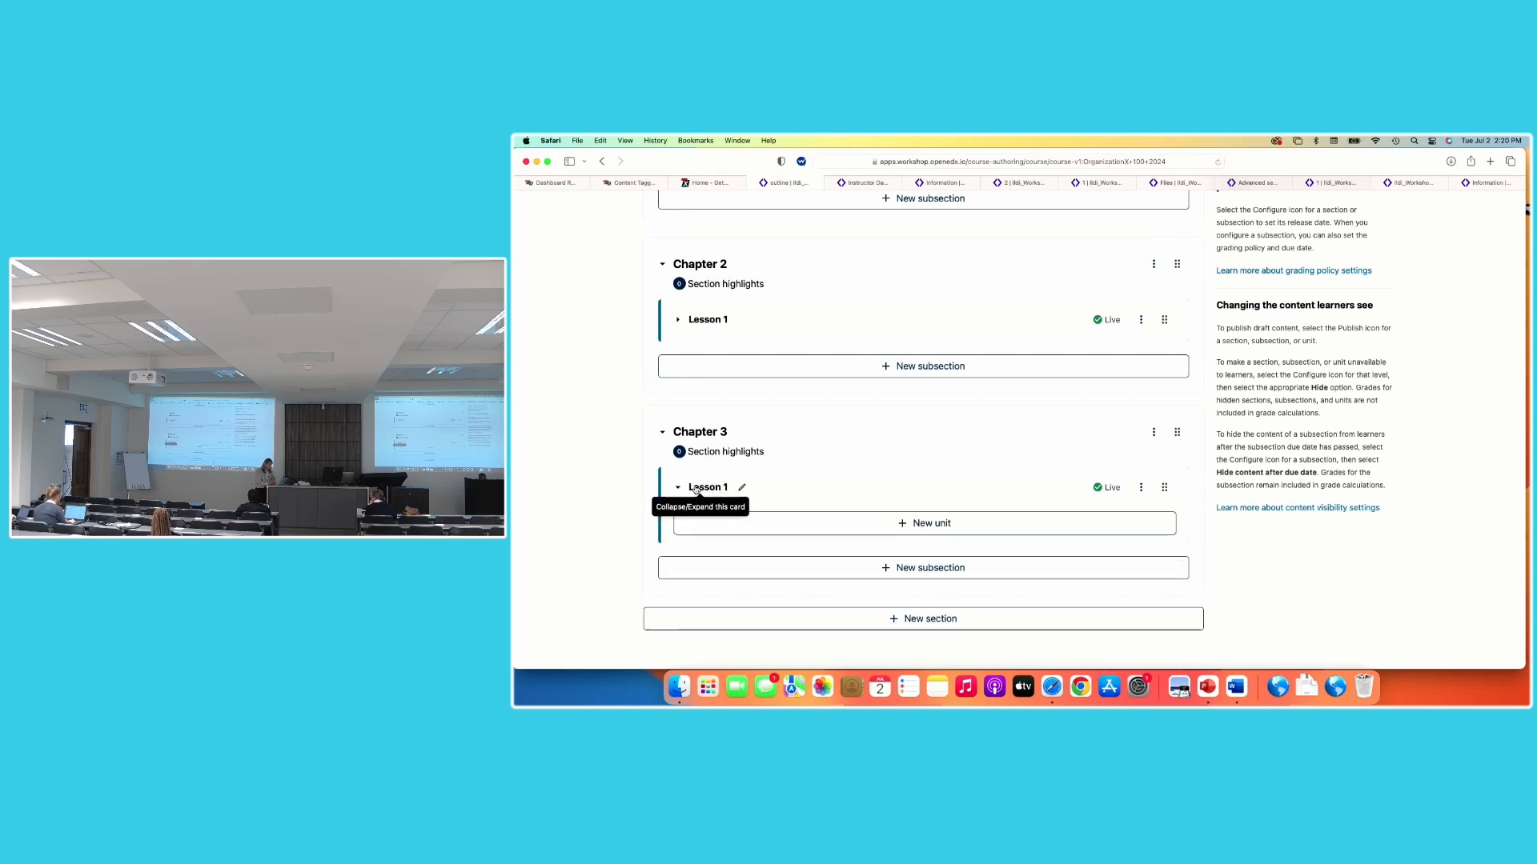
left_click(730, 526)
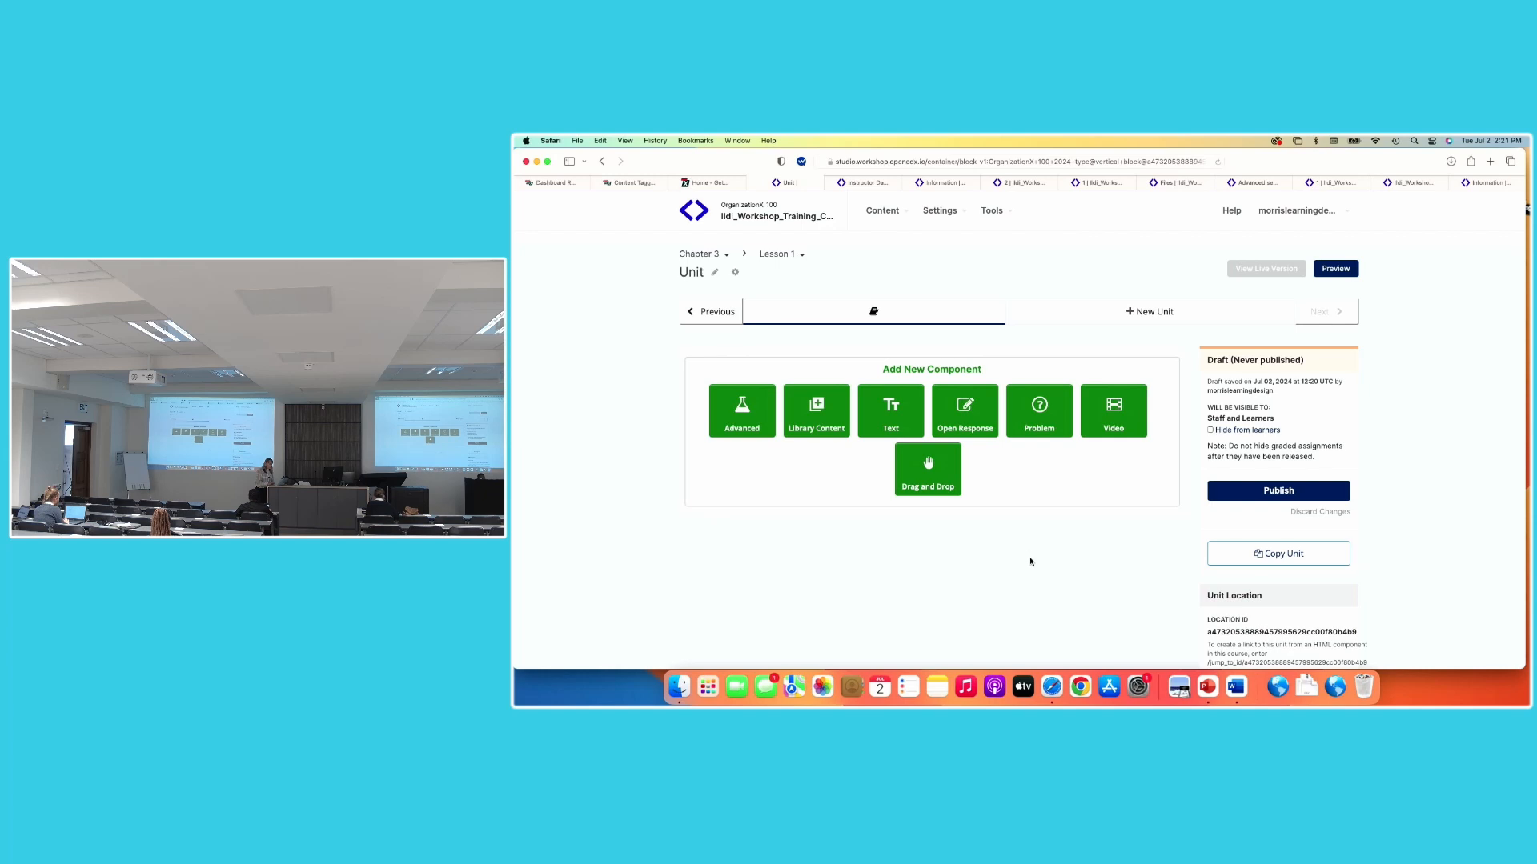
left_click(716, 274)
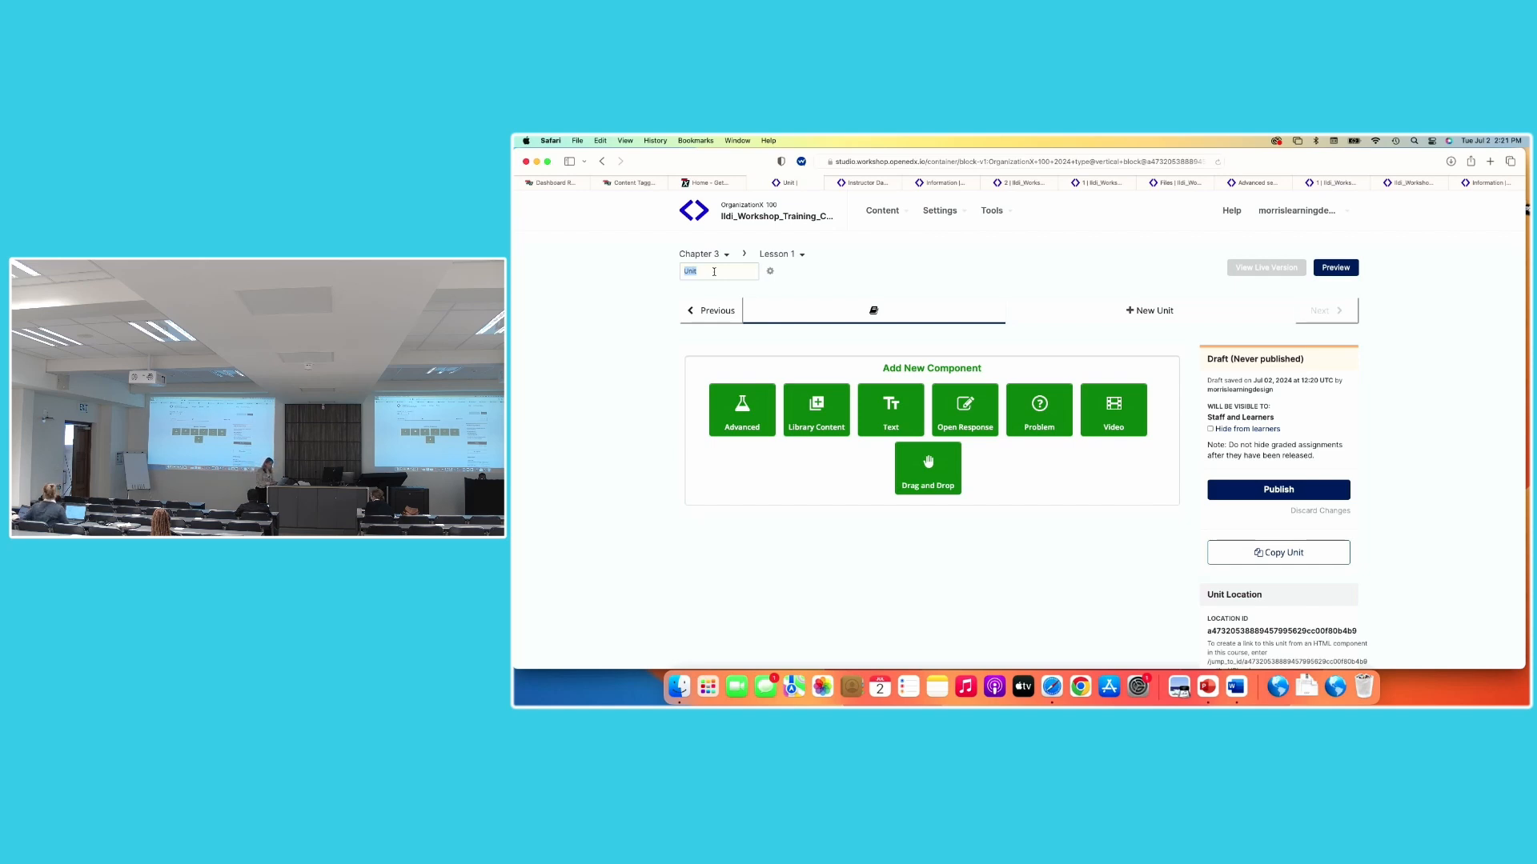
type("Le")
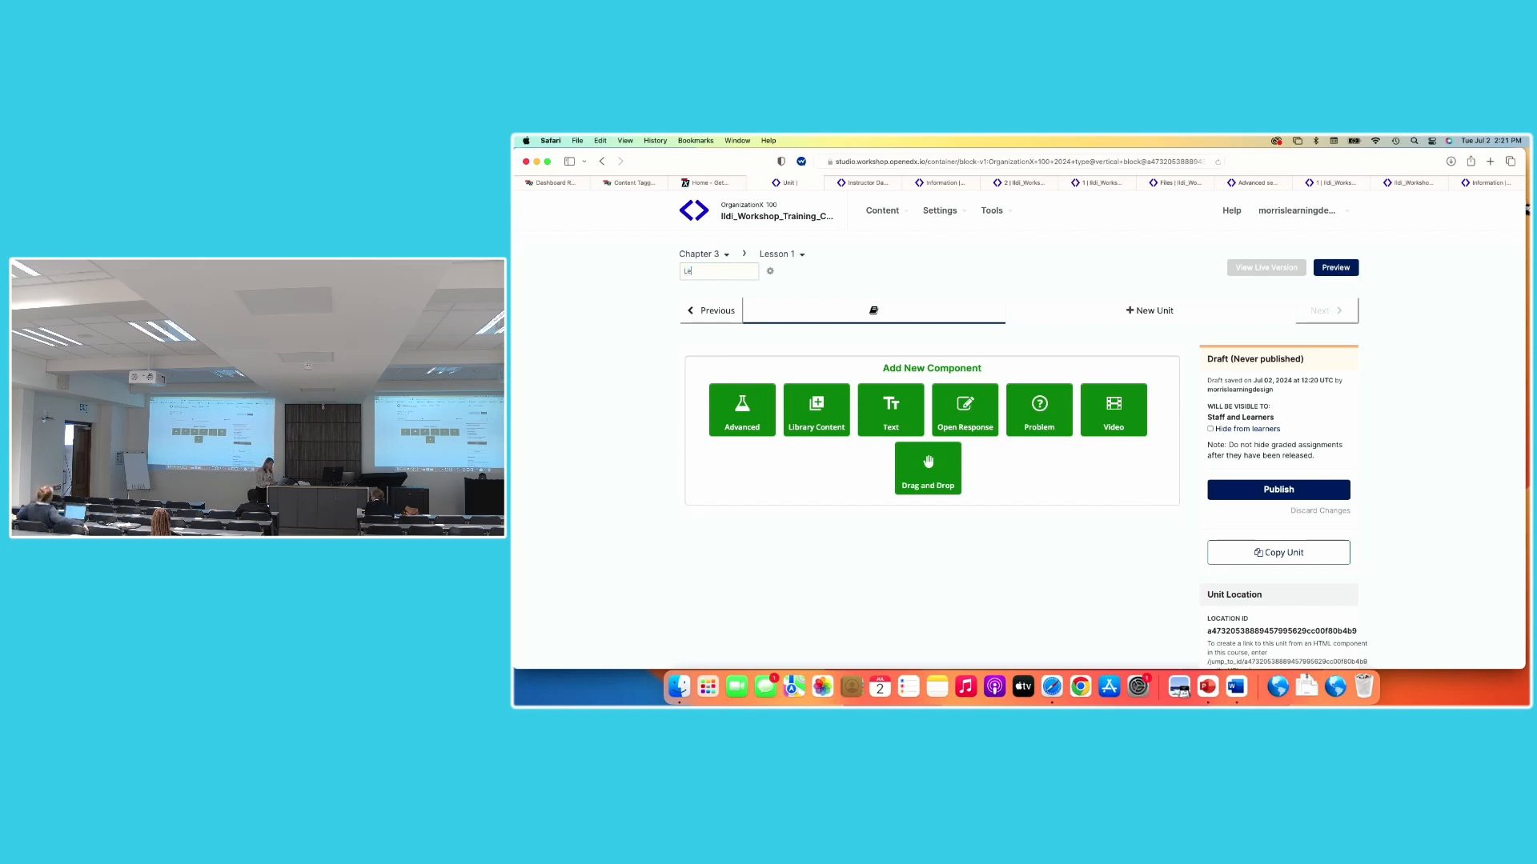
type("sson 1 Unit")
key("BackSpace")
key("BackSpace")
key("BackSpace")
key("BackSpace")
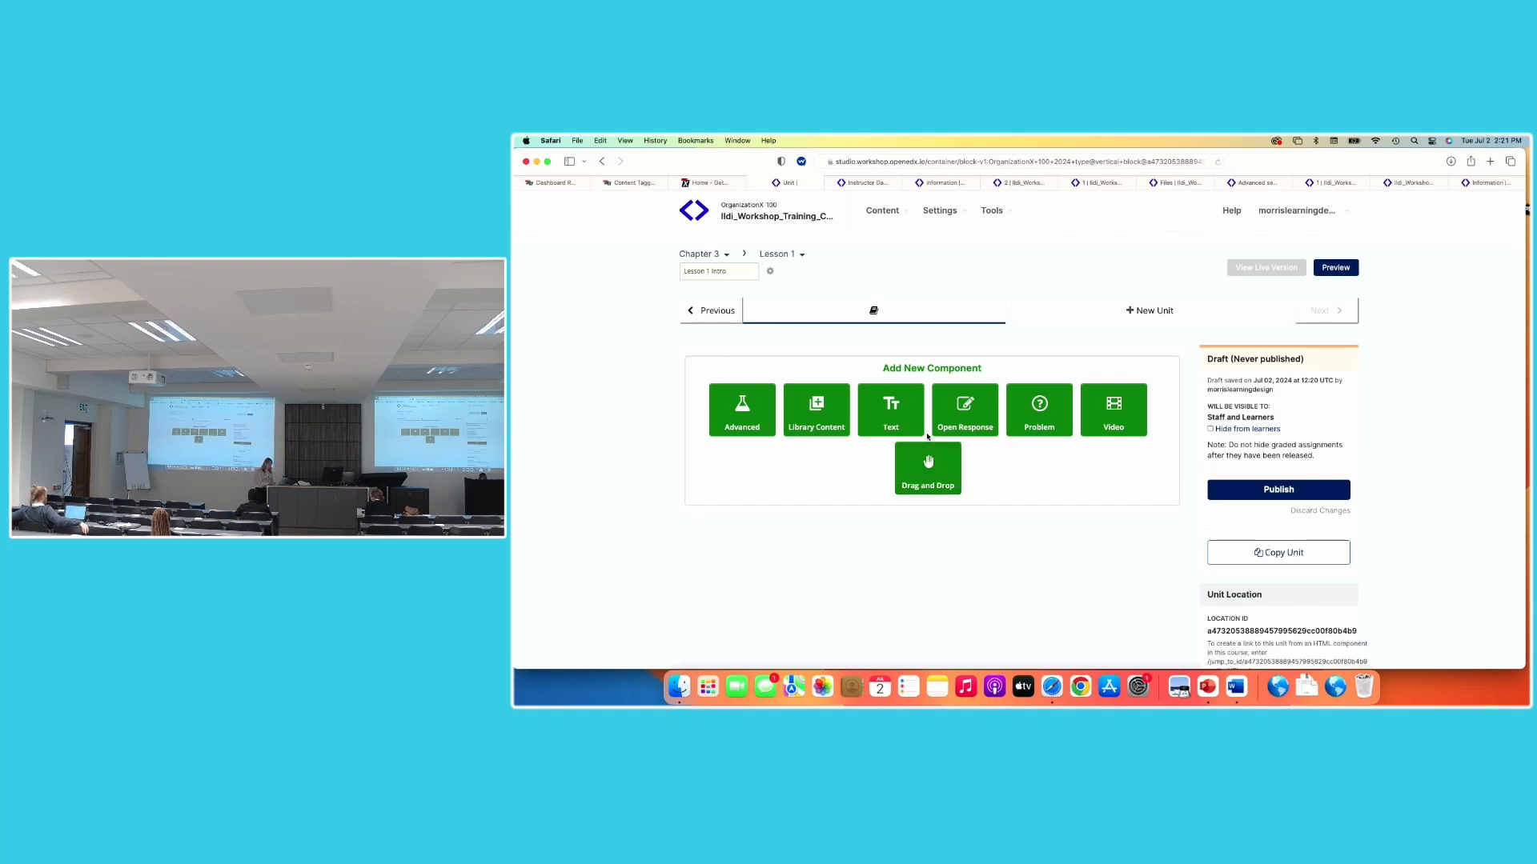
key("Return")
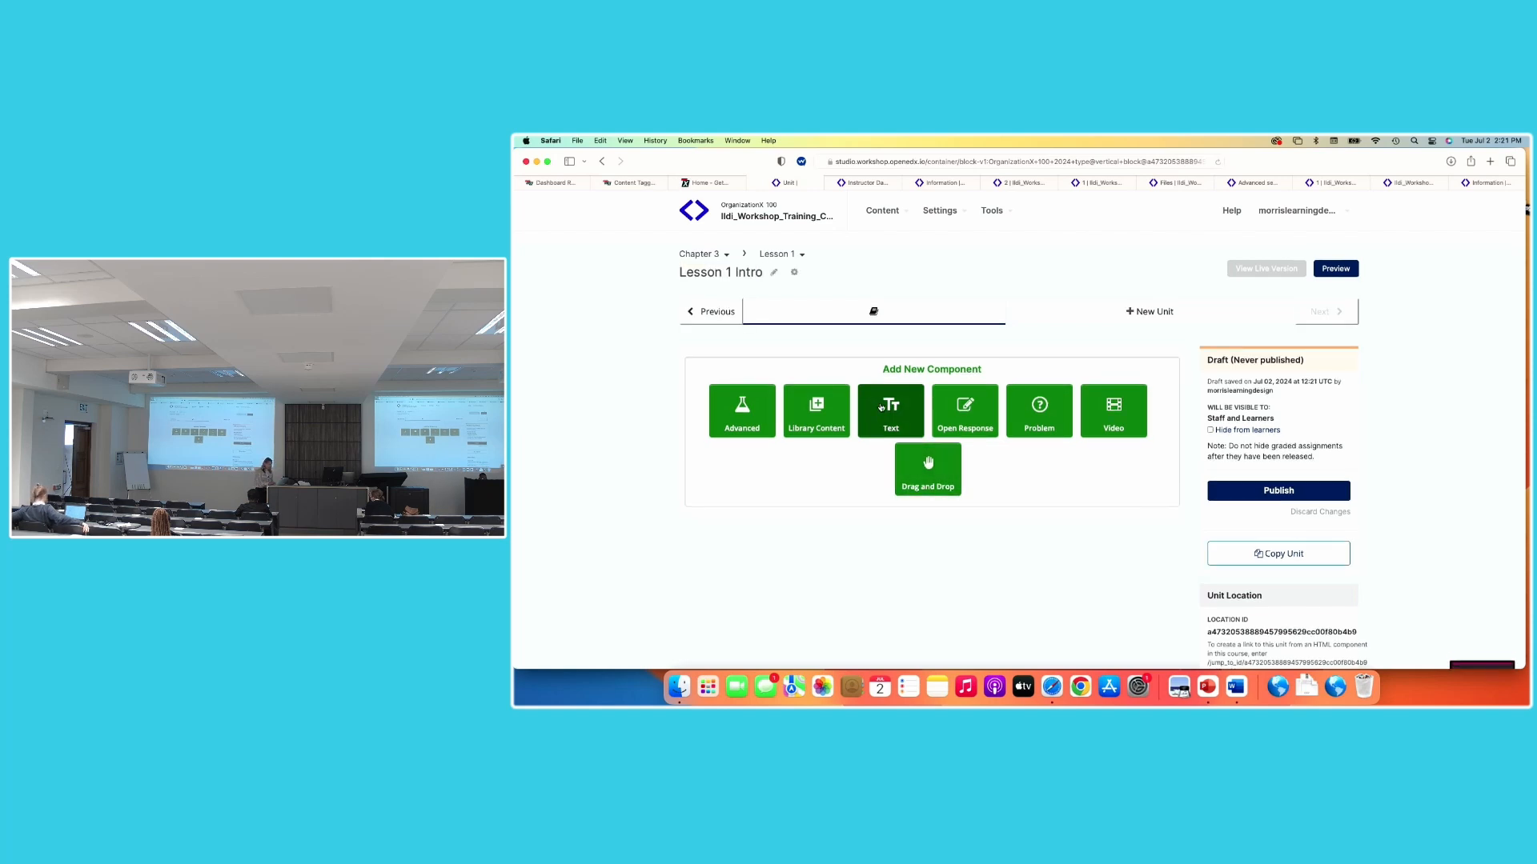
Add a Text component to the Lesson 1 Intro unit and title it "Introduction"
left_click(880, 402)
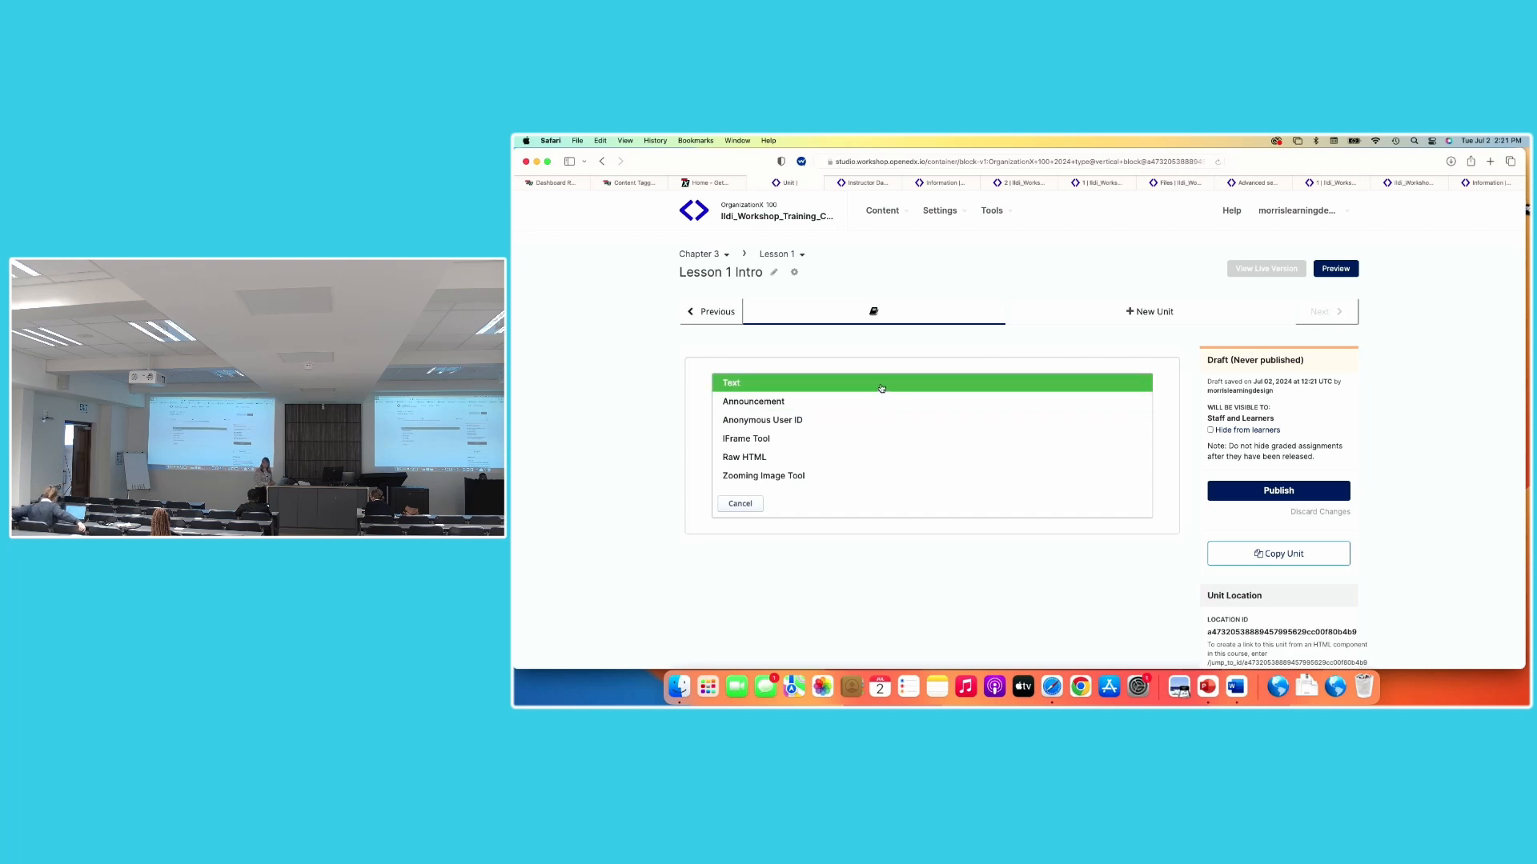
left_click(881, 384)
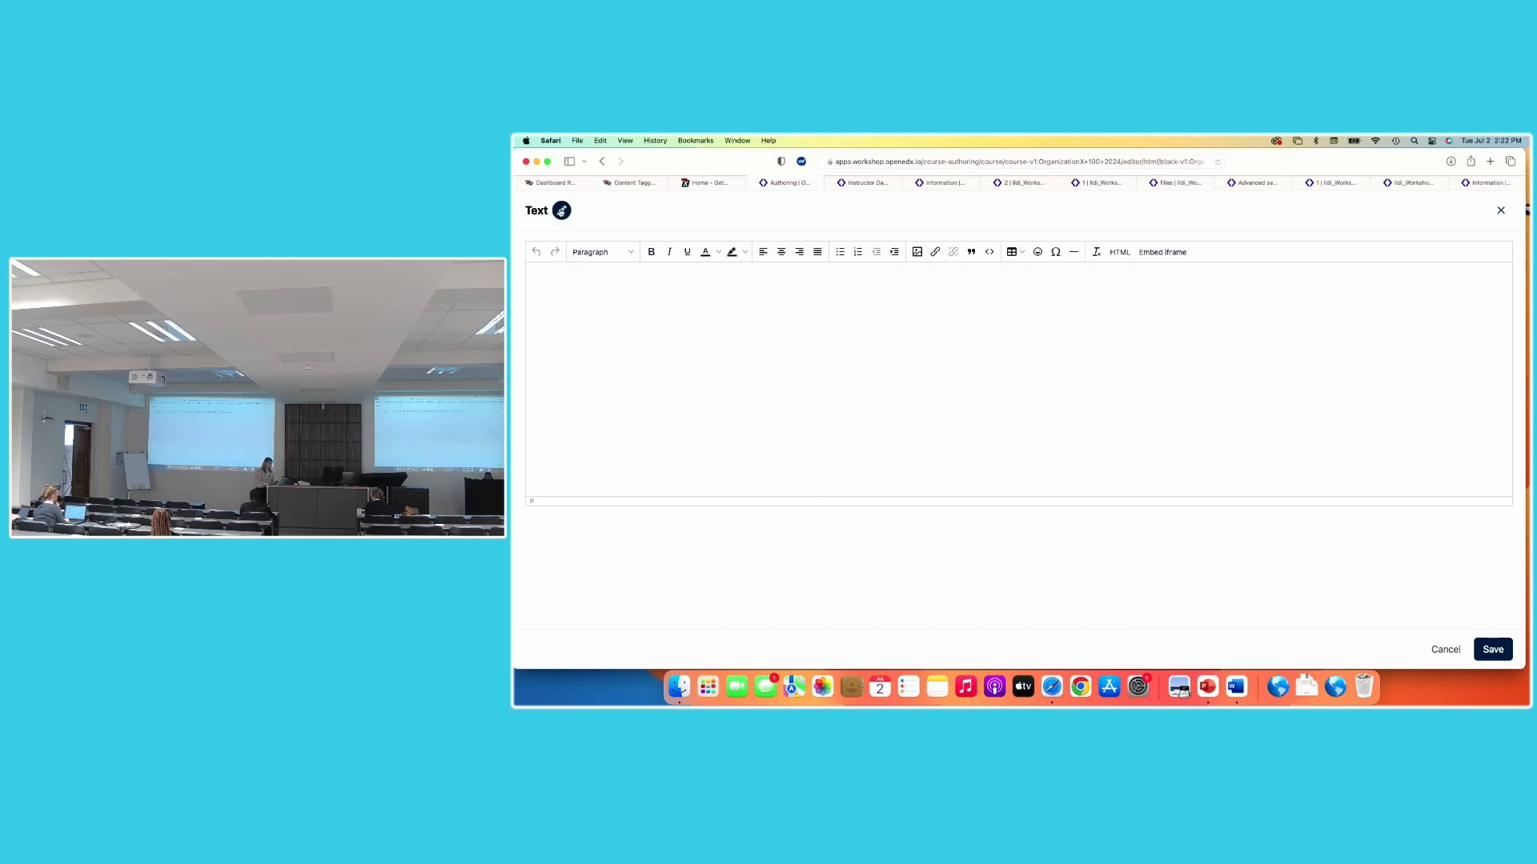
left_click(560, 210)
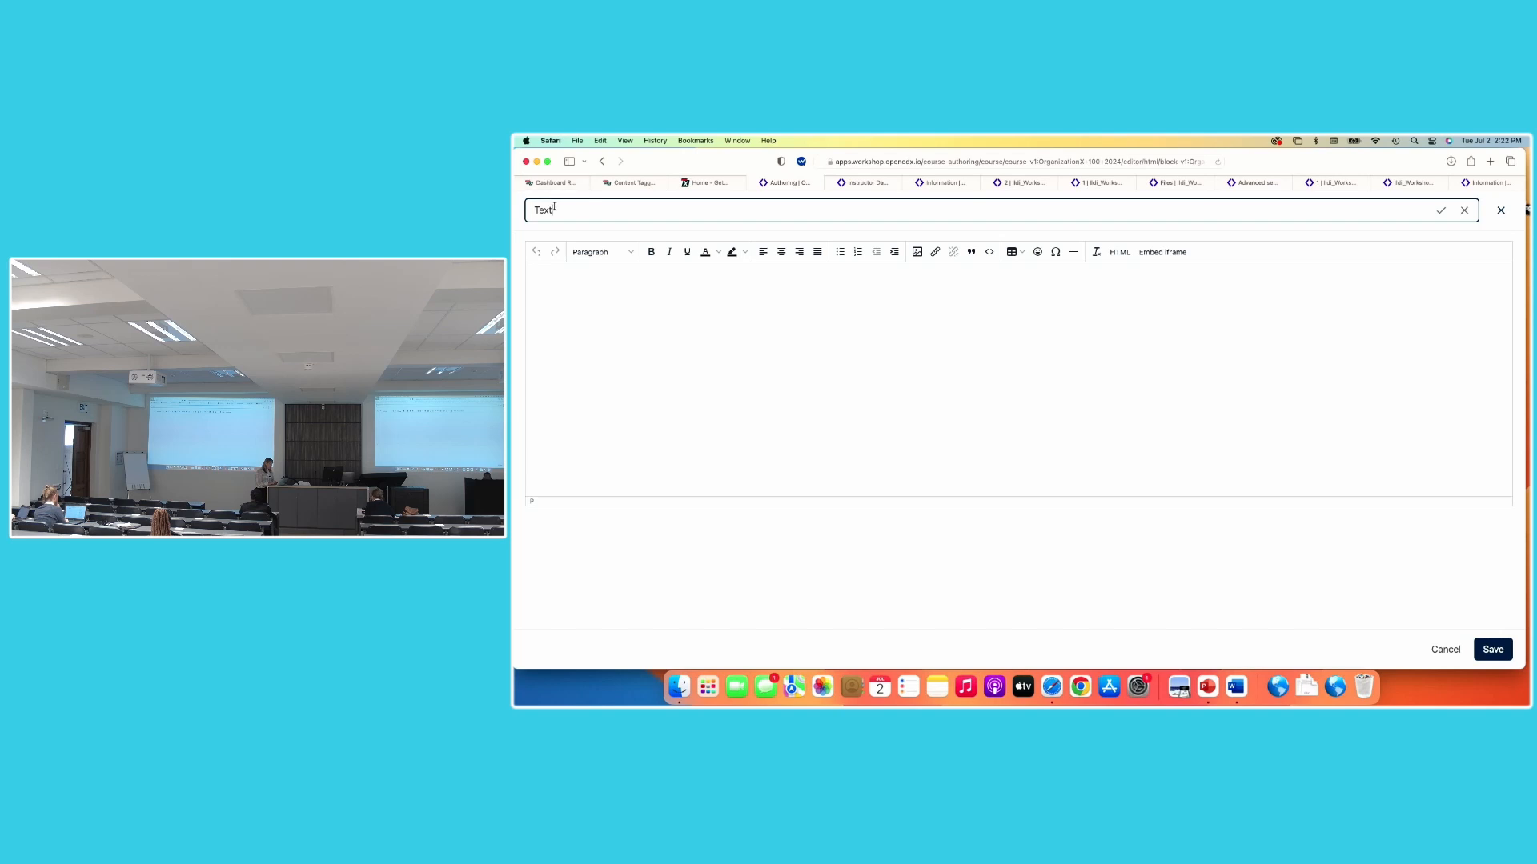
left_click_drag(555, 210, 527, 210)
type("Introduction")
left_click(558, 287)
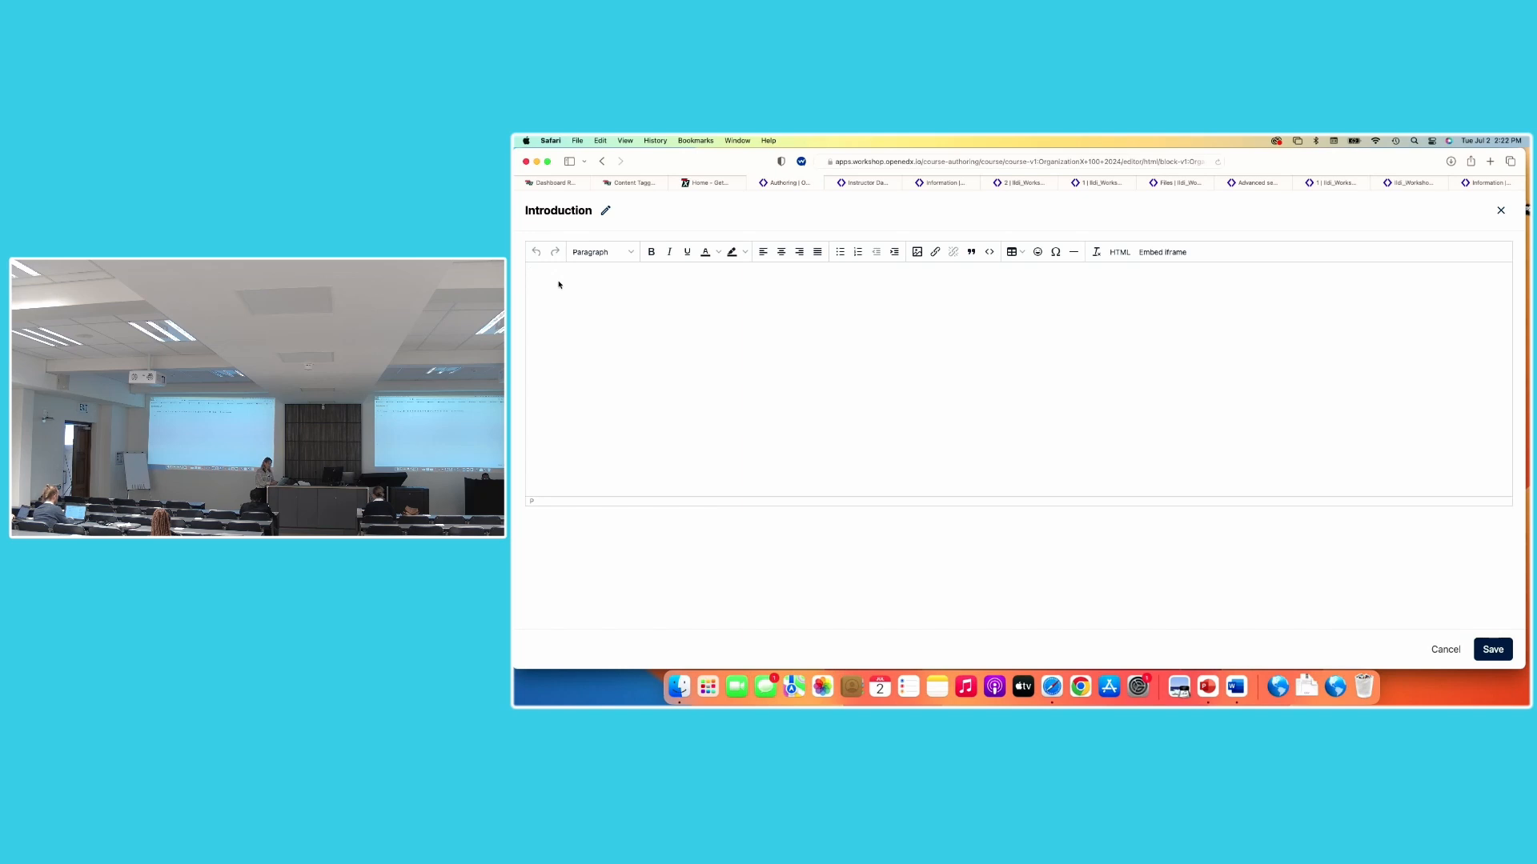
Write "Welcome to the course, here are the learning objectives:", then separate lines "Describe...", "Outline...", "Identify..." and, after a blank line, "Next steps."
key("BackSpace")
type("Welcome to the course, here are the learning objectives:")
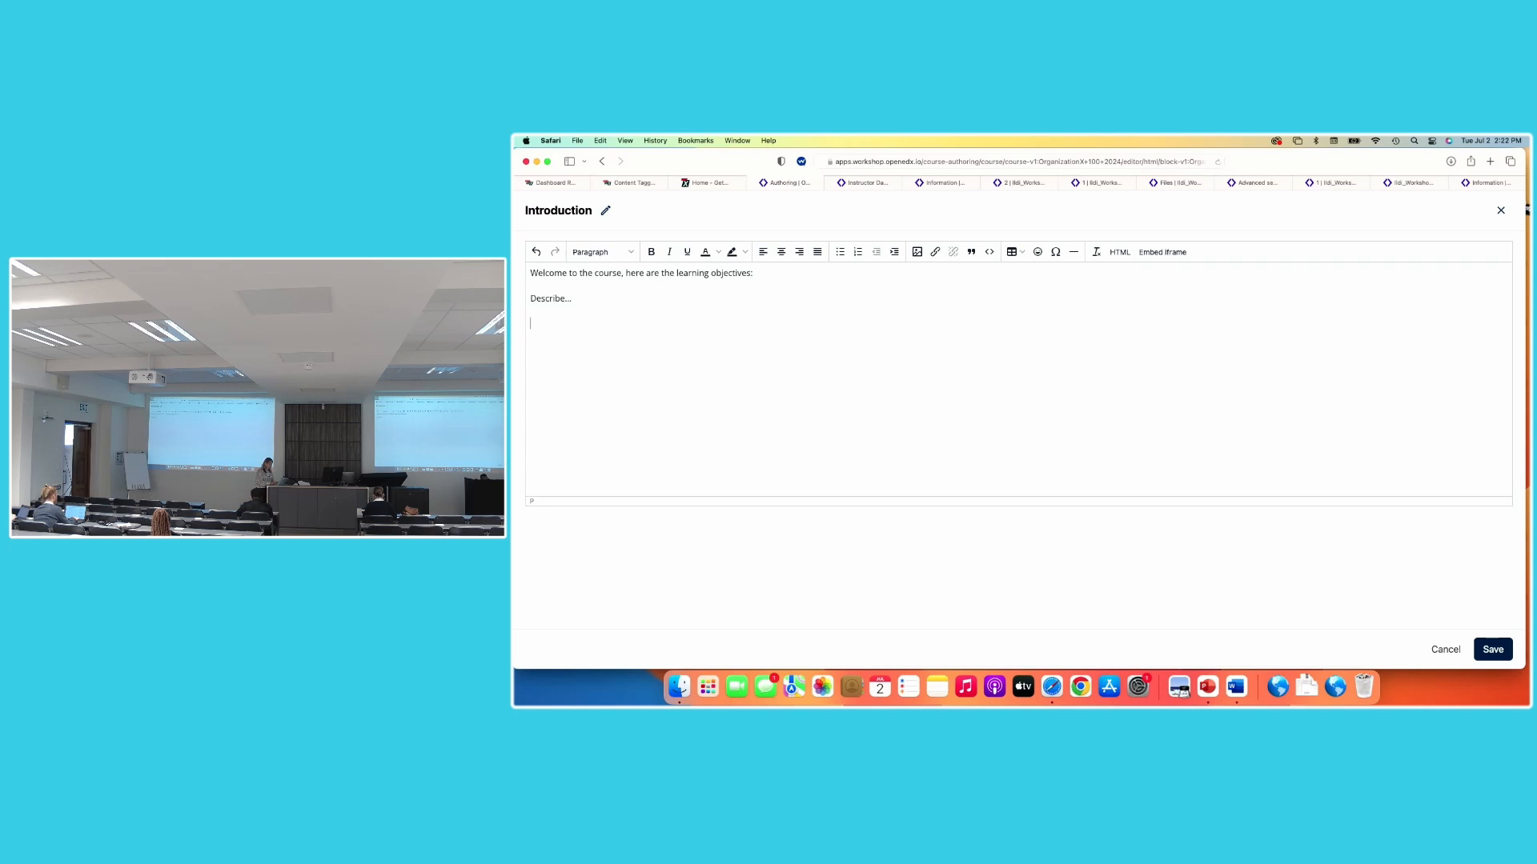
type(" Describe... Outline... ")
type("Identify...")
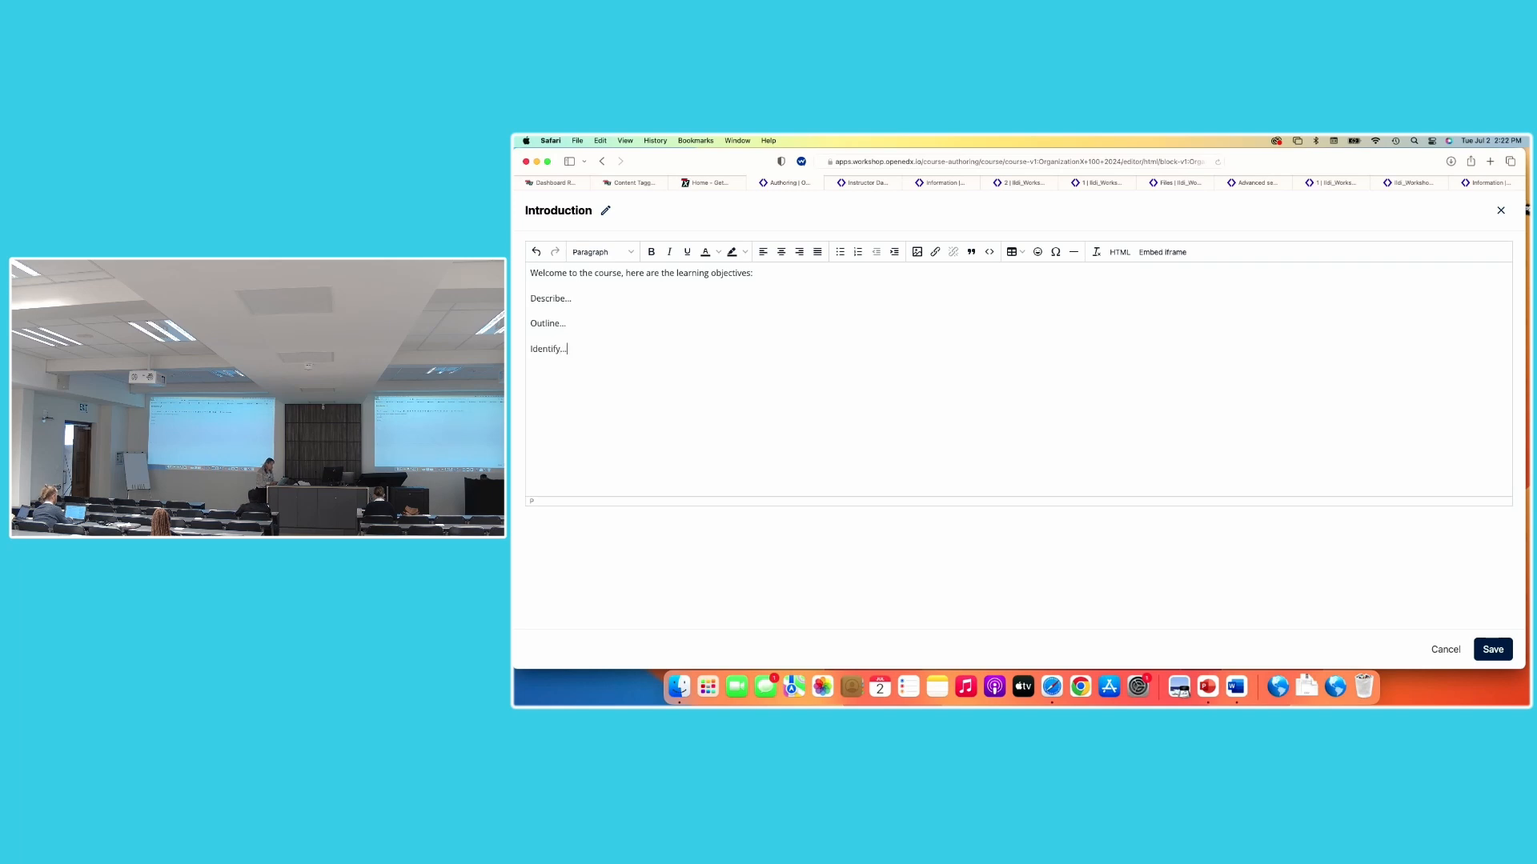
key("Return")
key("Return")
type("Next step")
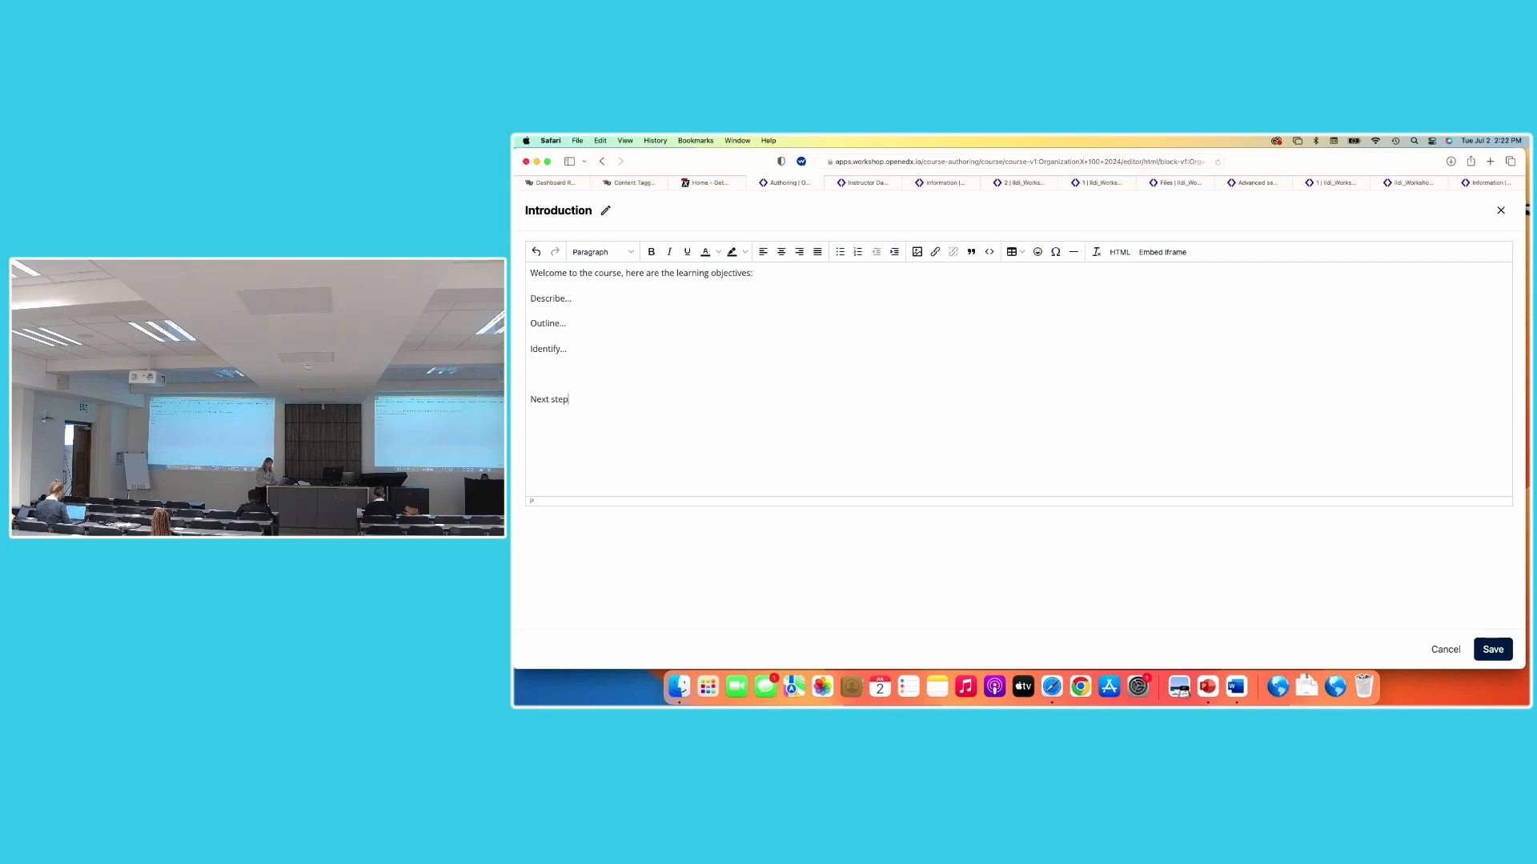
type("s.")
Format the Describe, Outline and Identify lines as a bulleted list and save the Introduction component
left_click_drag(530, 299, 580, 349)
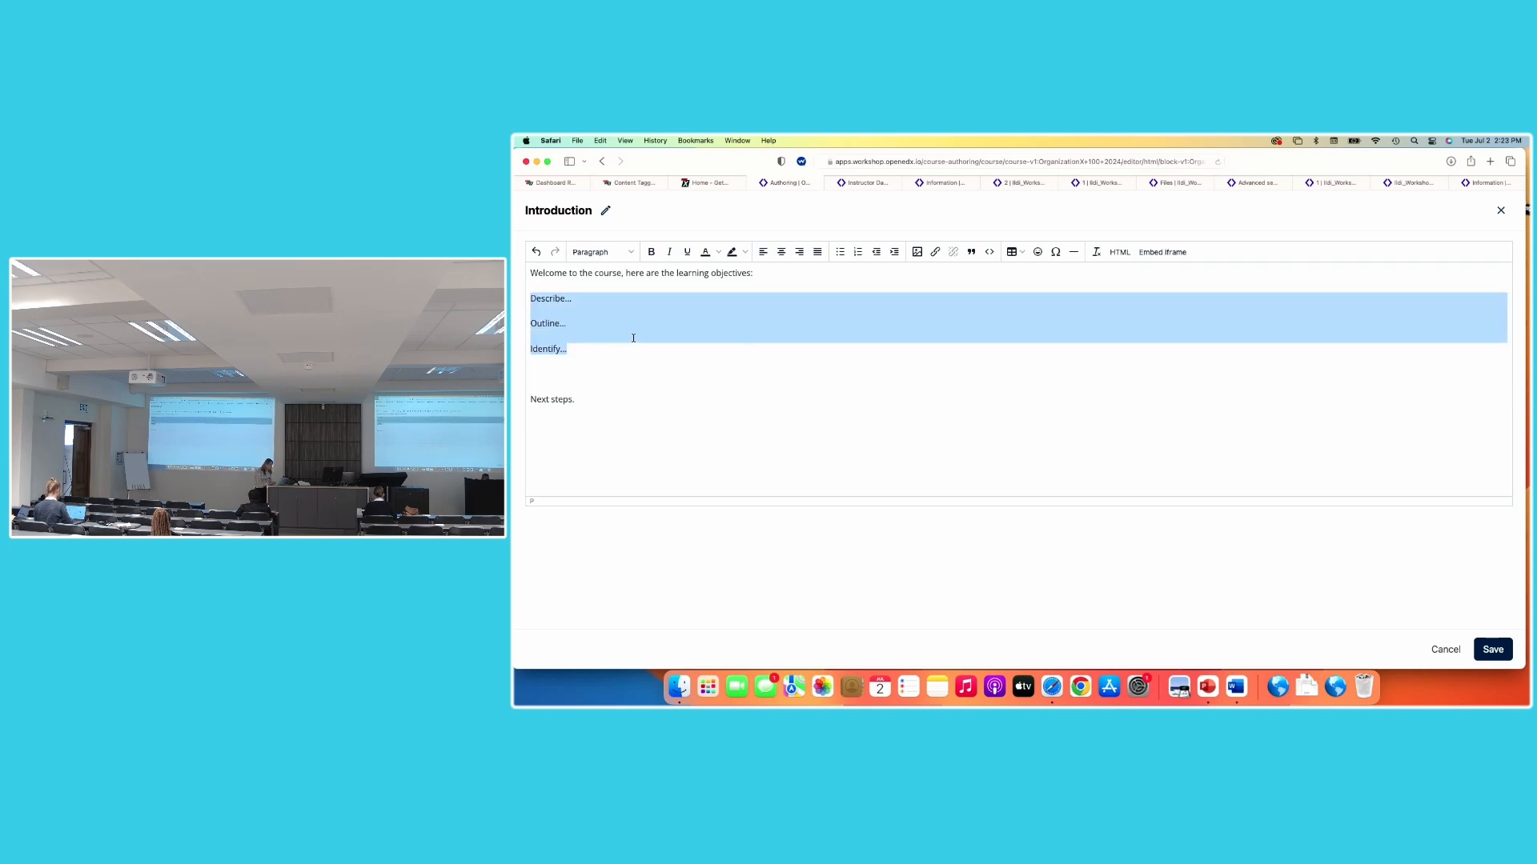
left_click(839, 253)
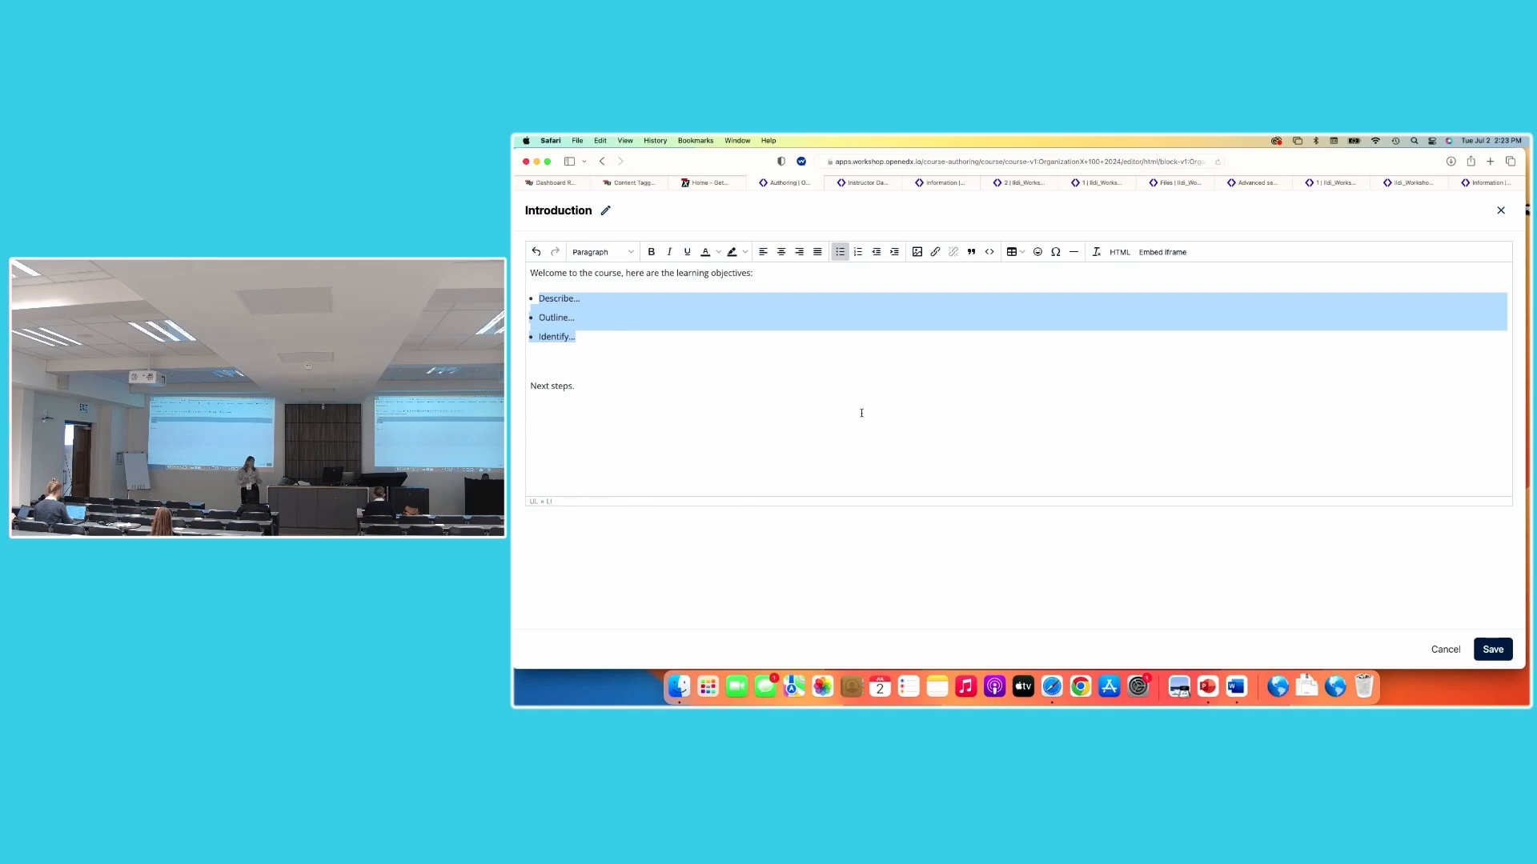
left_click(865, 417)
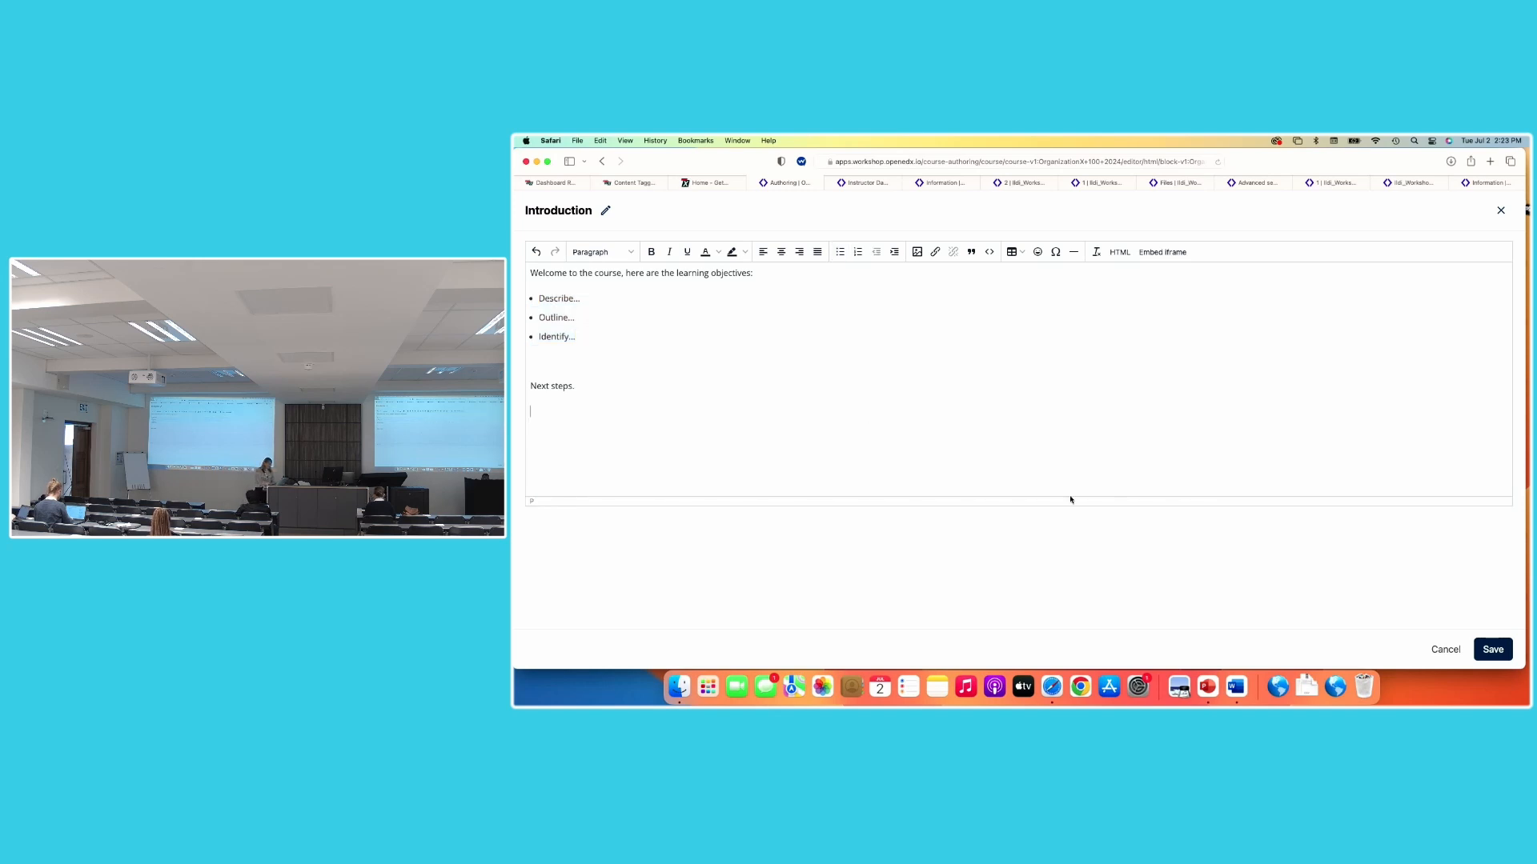
left_click(1492, 649)
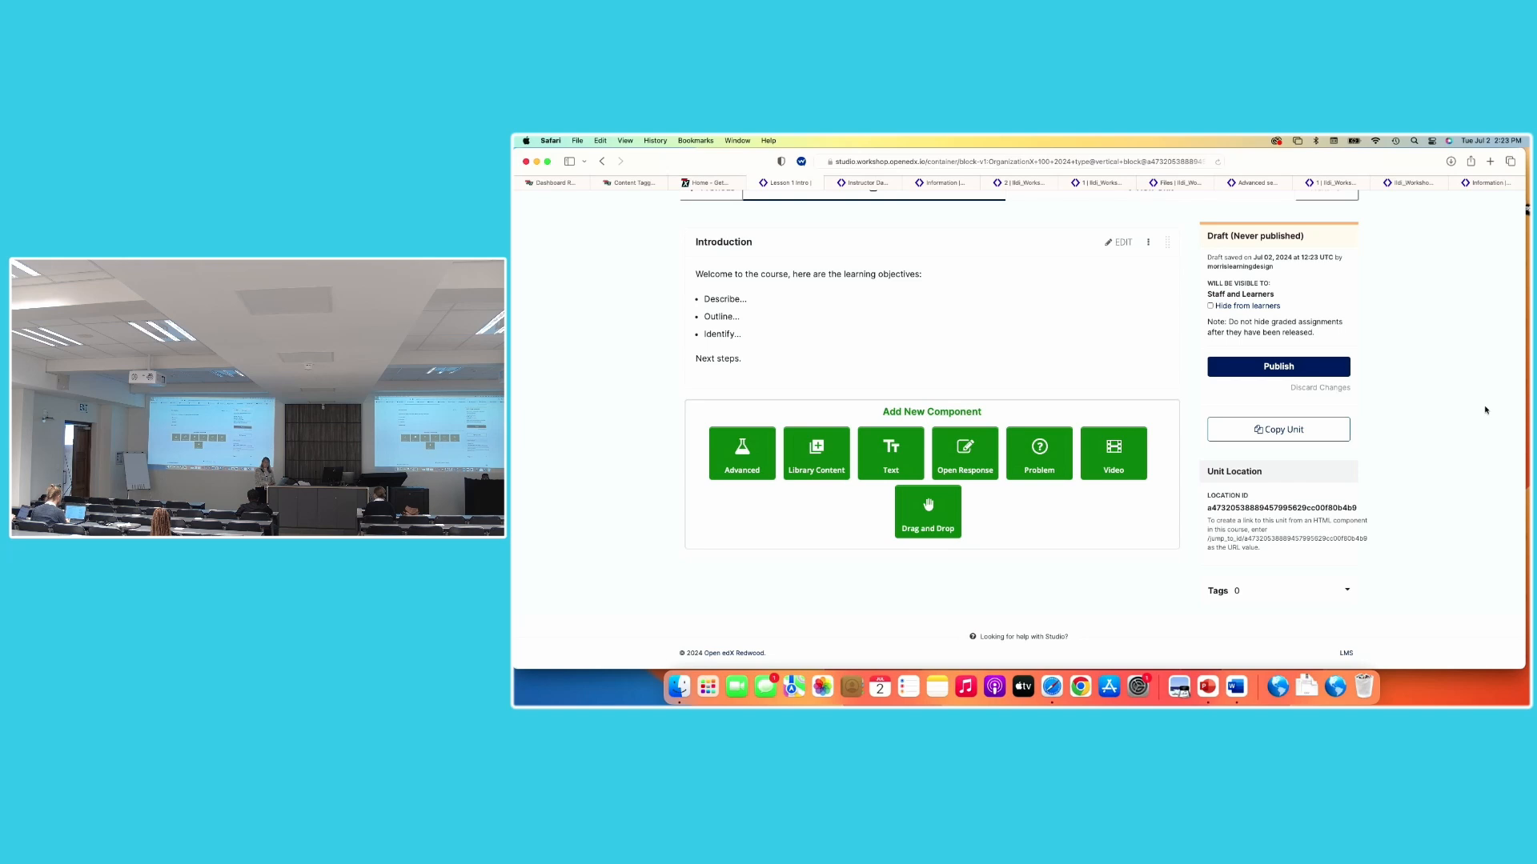
Publish the Lesson 1 Intro unit
scroll(1484, 409, "up", 1)
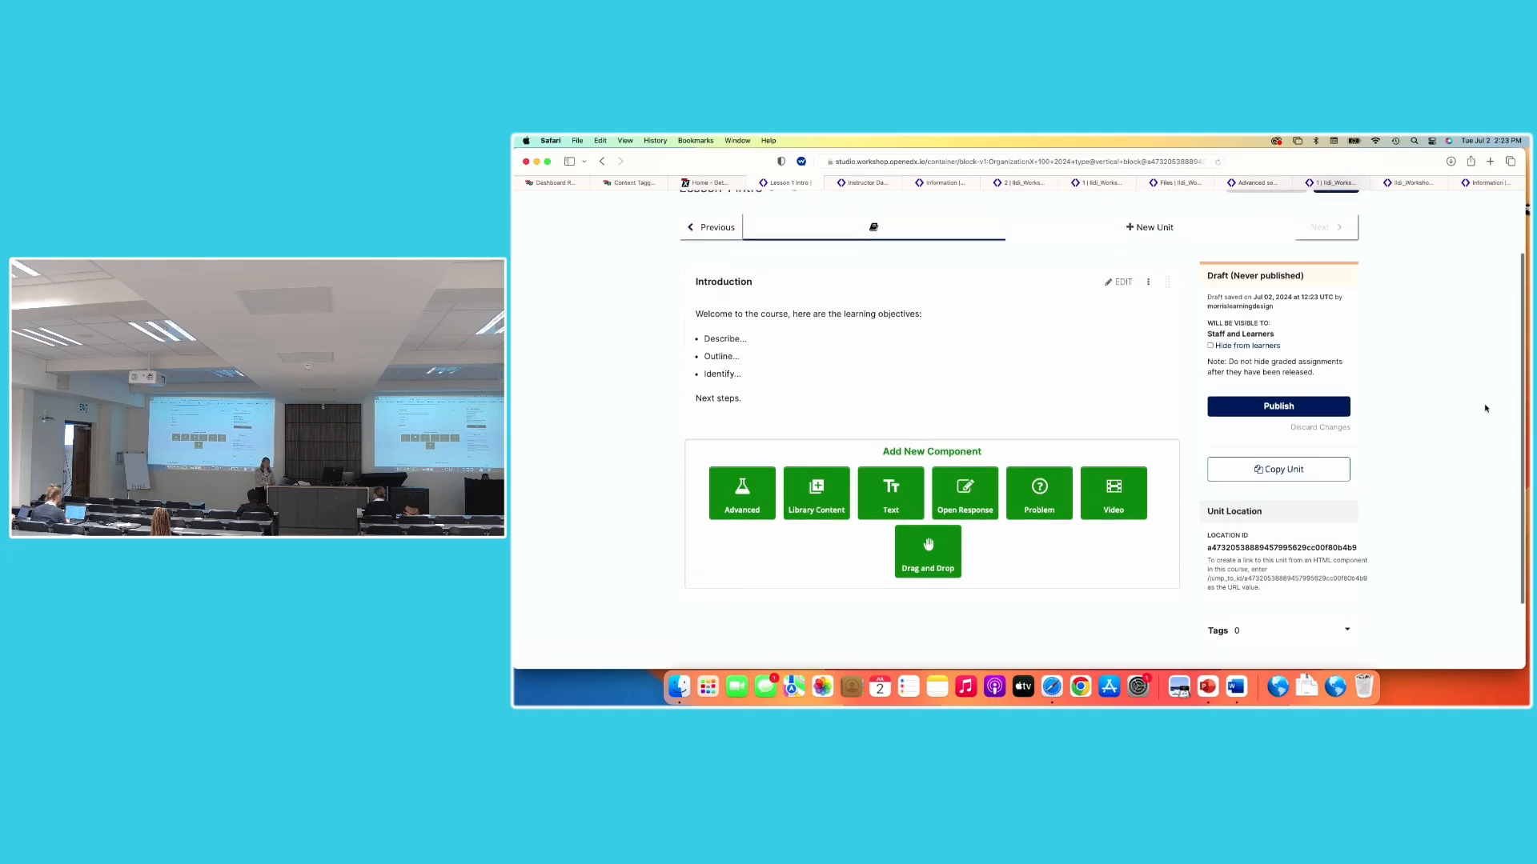
left_click(1291, 413)
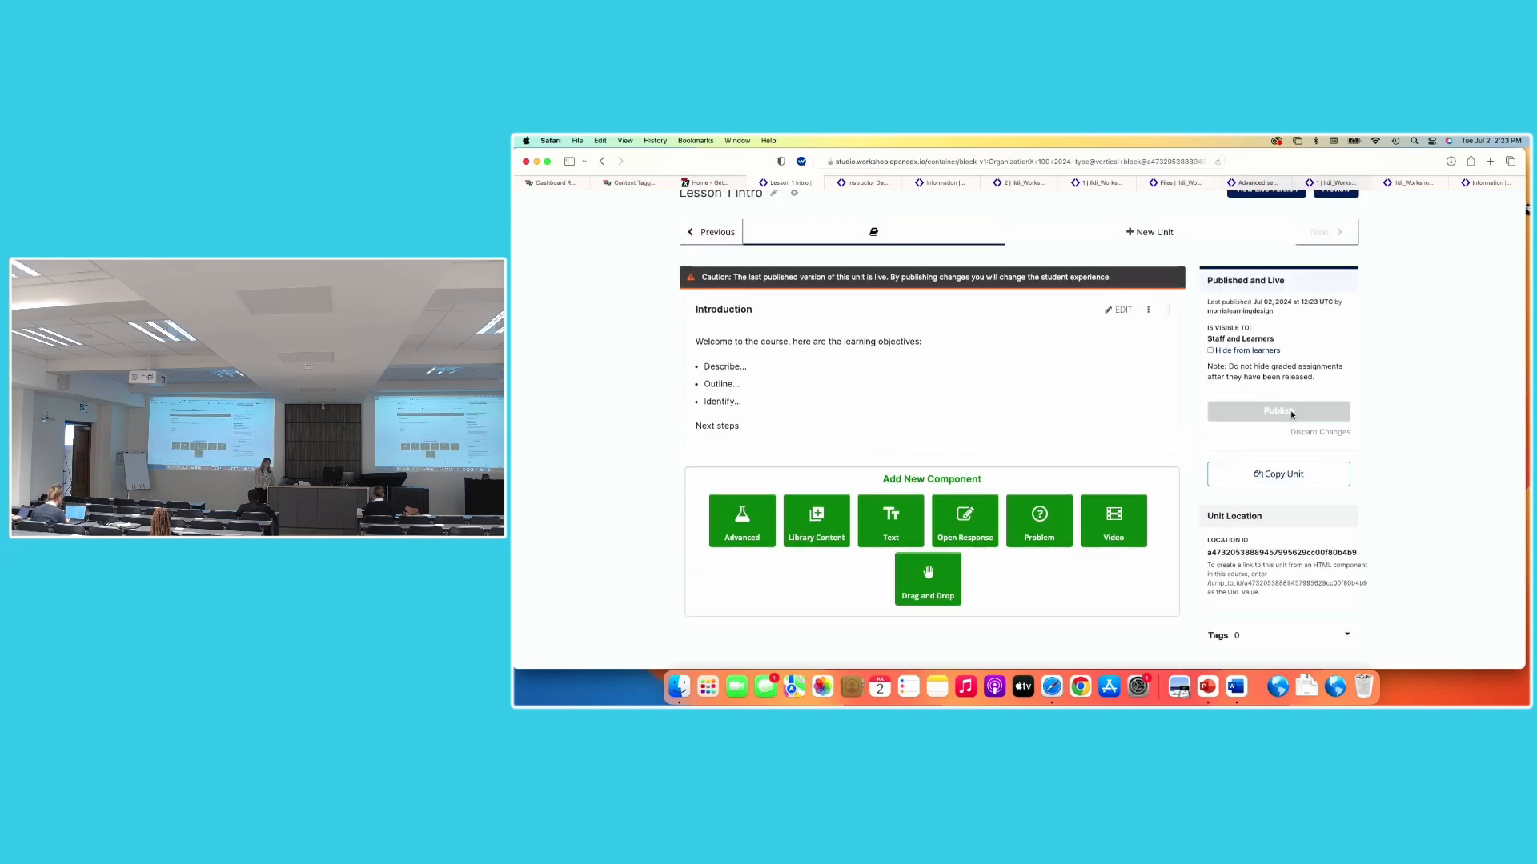
scroll(1264, 344, "up", 2)
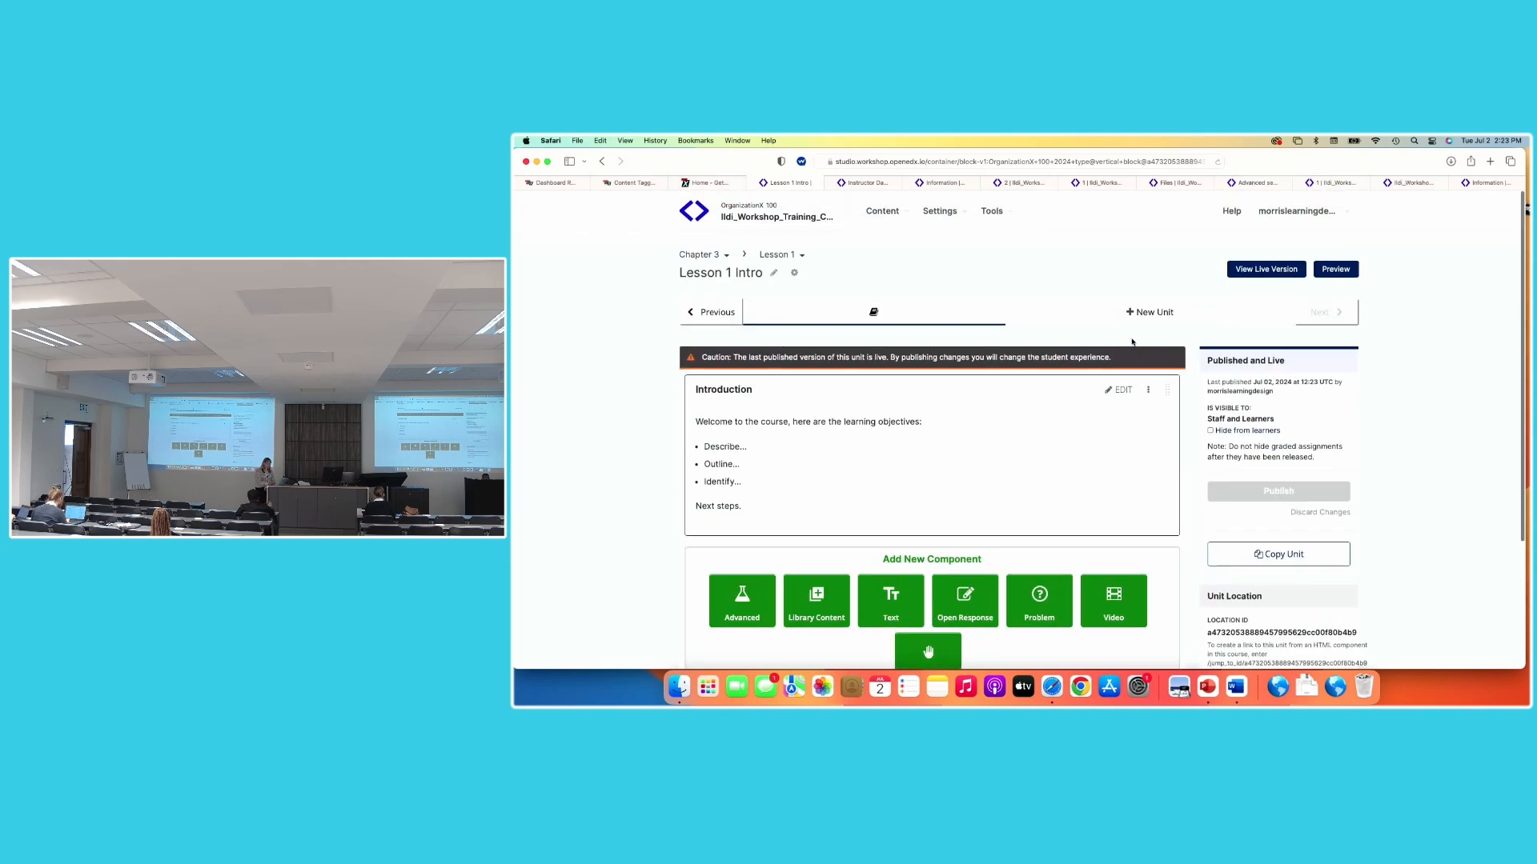
View the live version of the Lesson 1 Intro unit and check Lesson 1 in the Chapter 3 navigation
left_click(1239, 271)
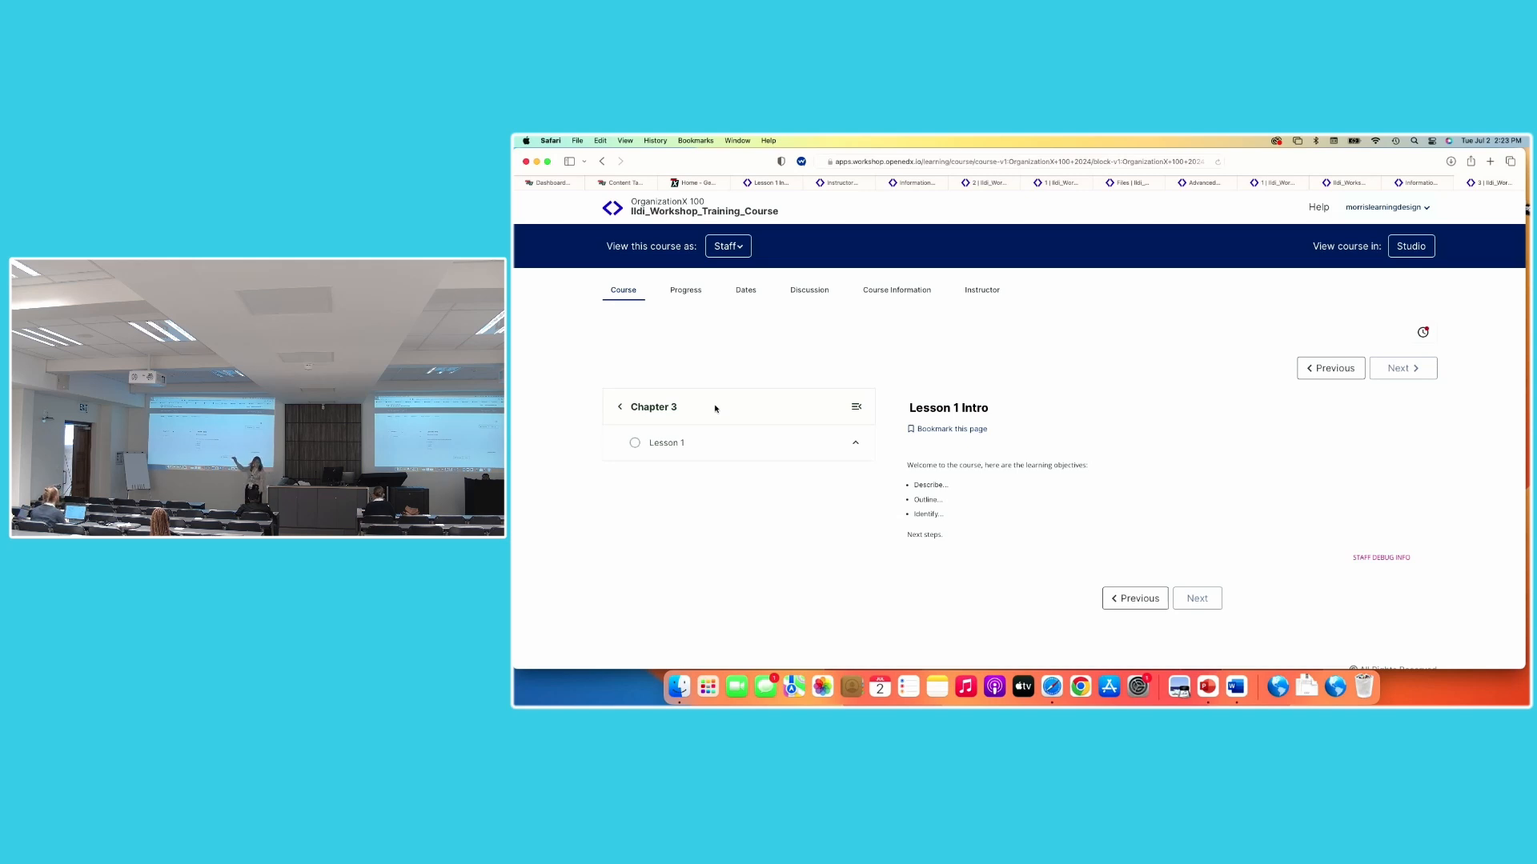
left_click(671, 447)
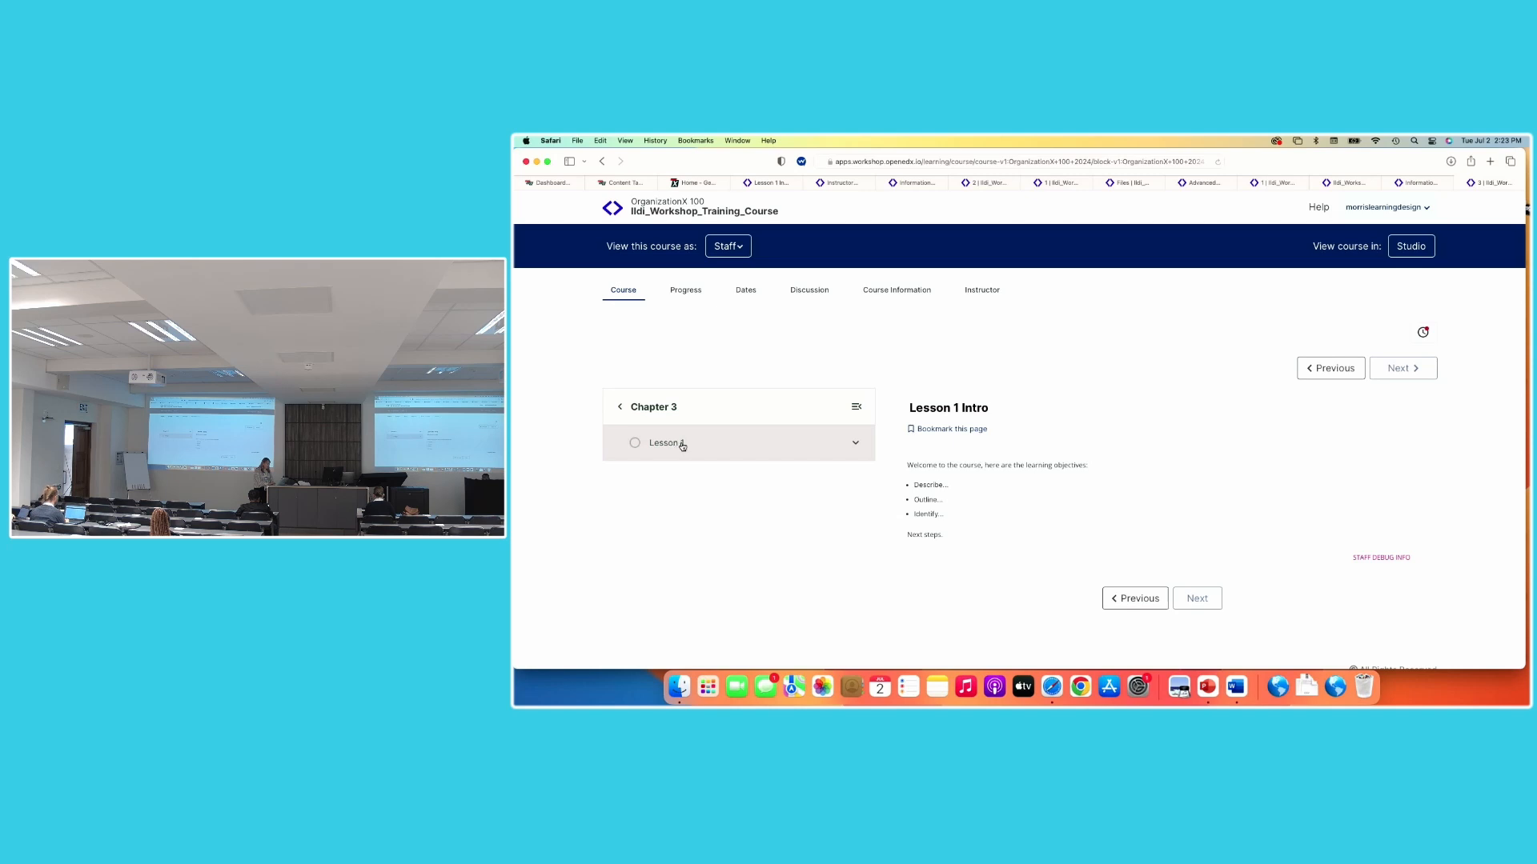
left_click(855, 446)
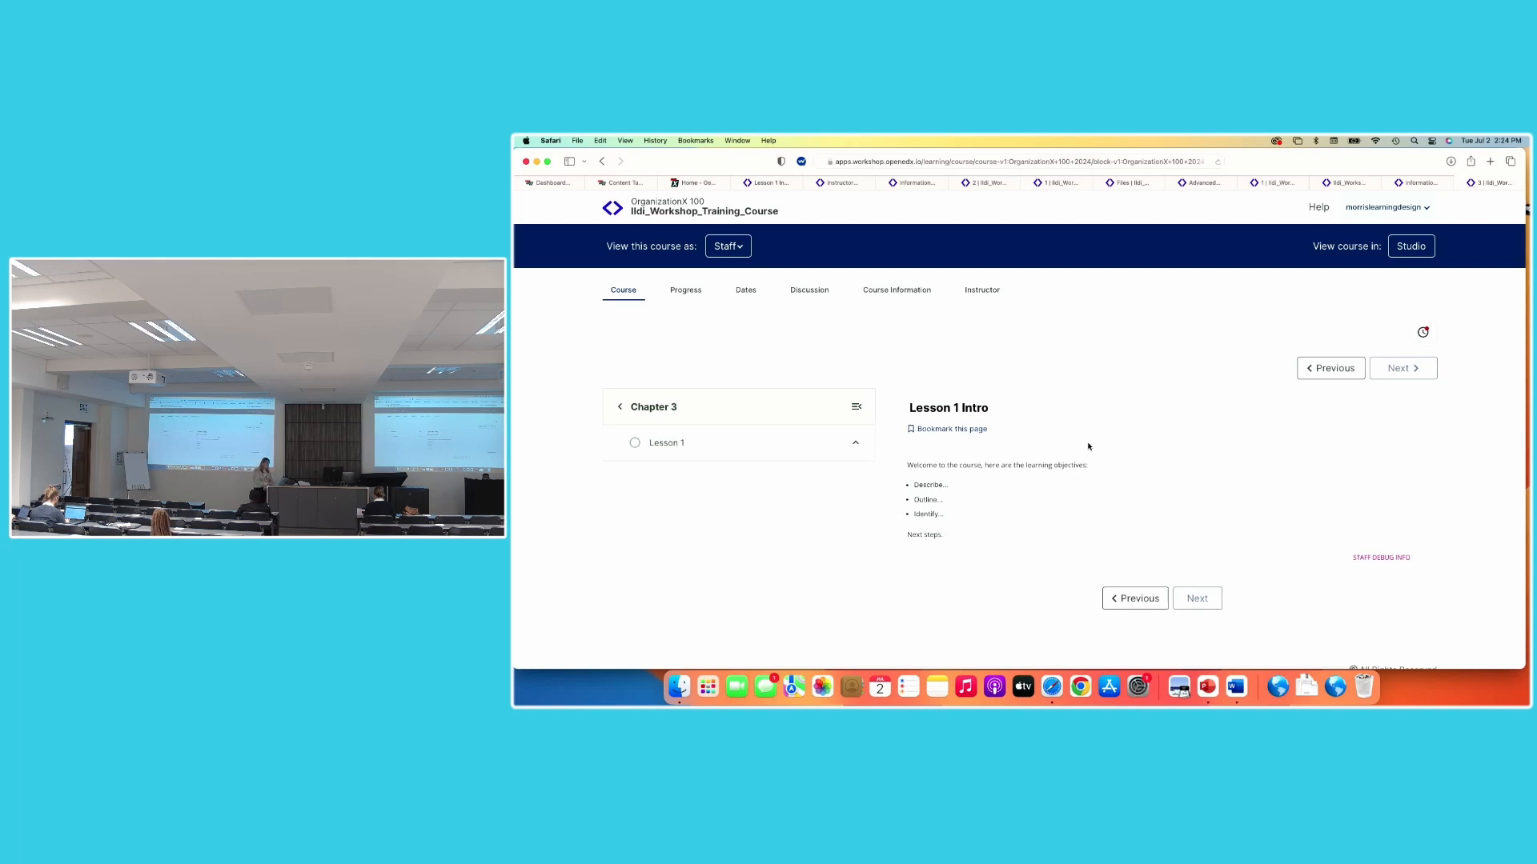
Back in Studio, remove "ubcpi" and the preceding comma from the advanced module list in the course's advanced settings, keep "word_cloud", and save the changes
left_click(760, 184)
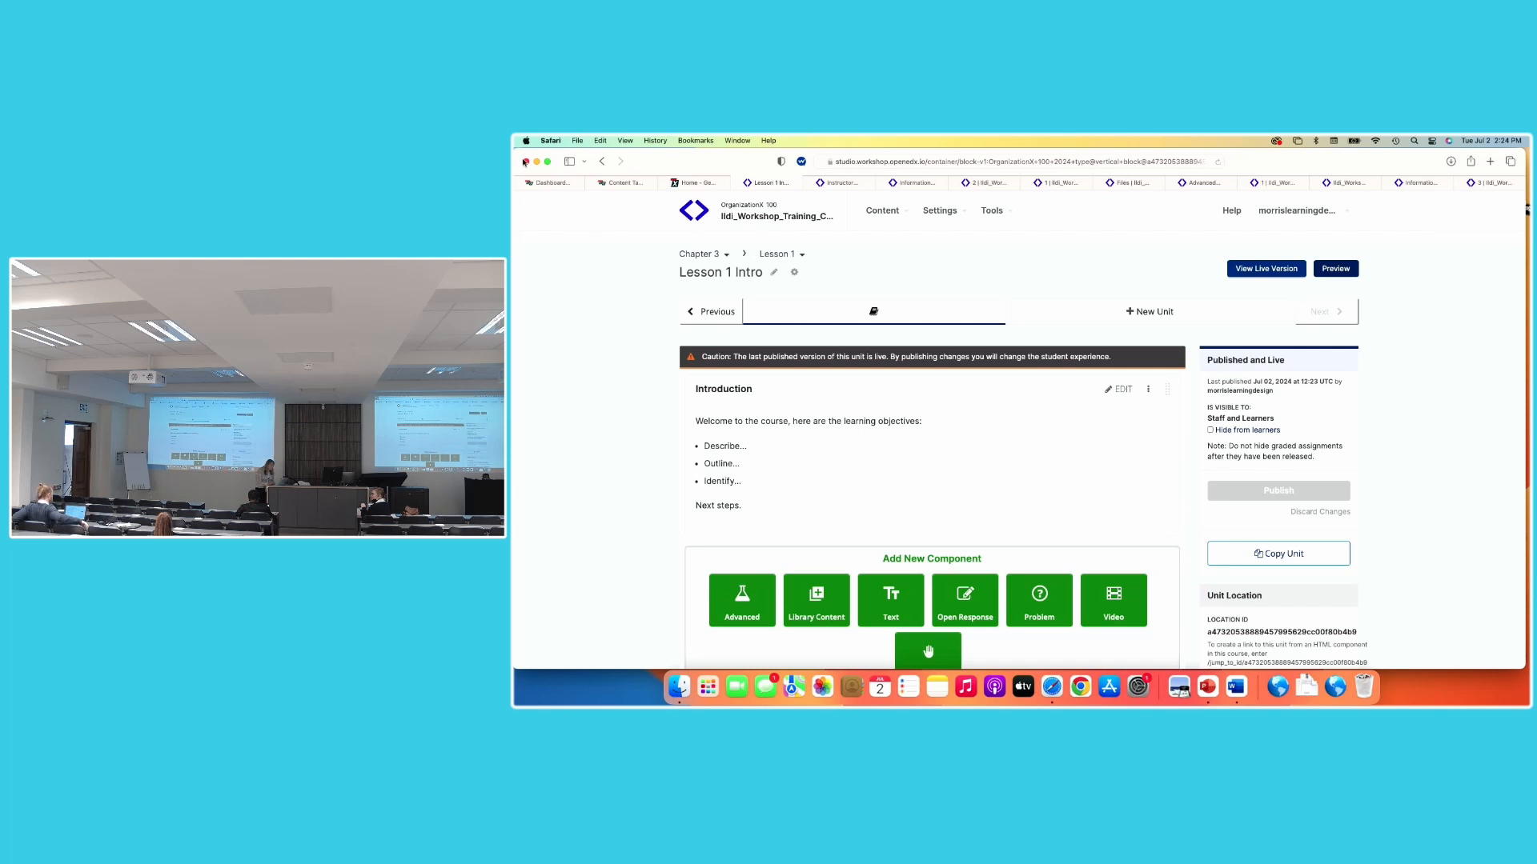
left_click(939, 211)
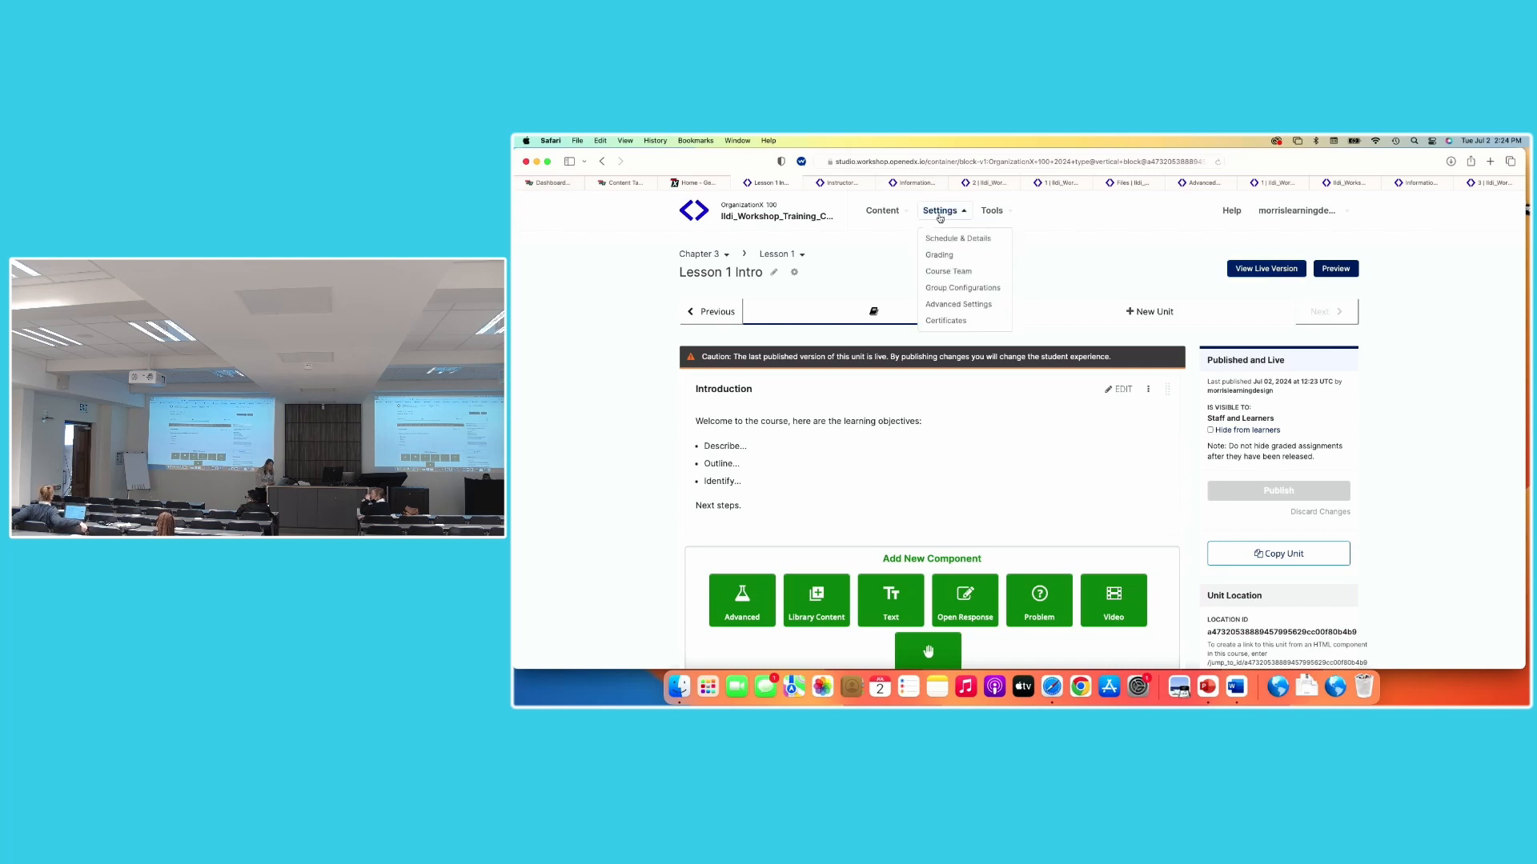
left_click(943, 305)
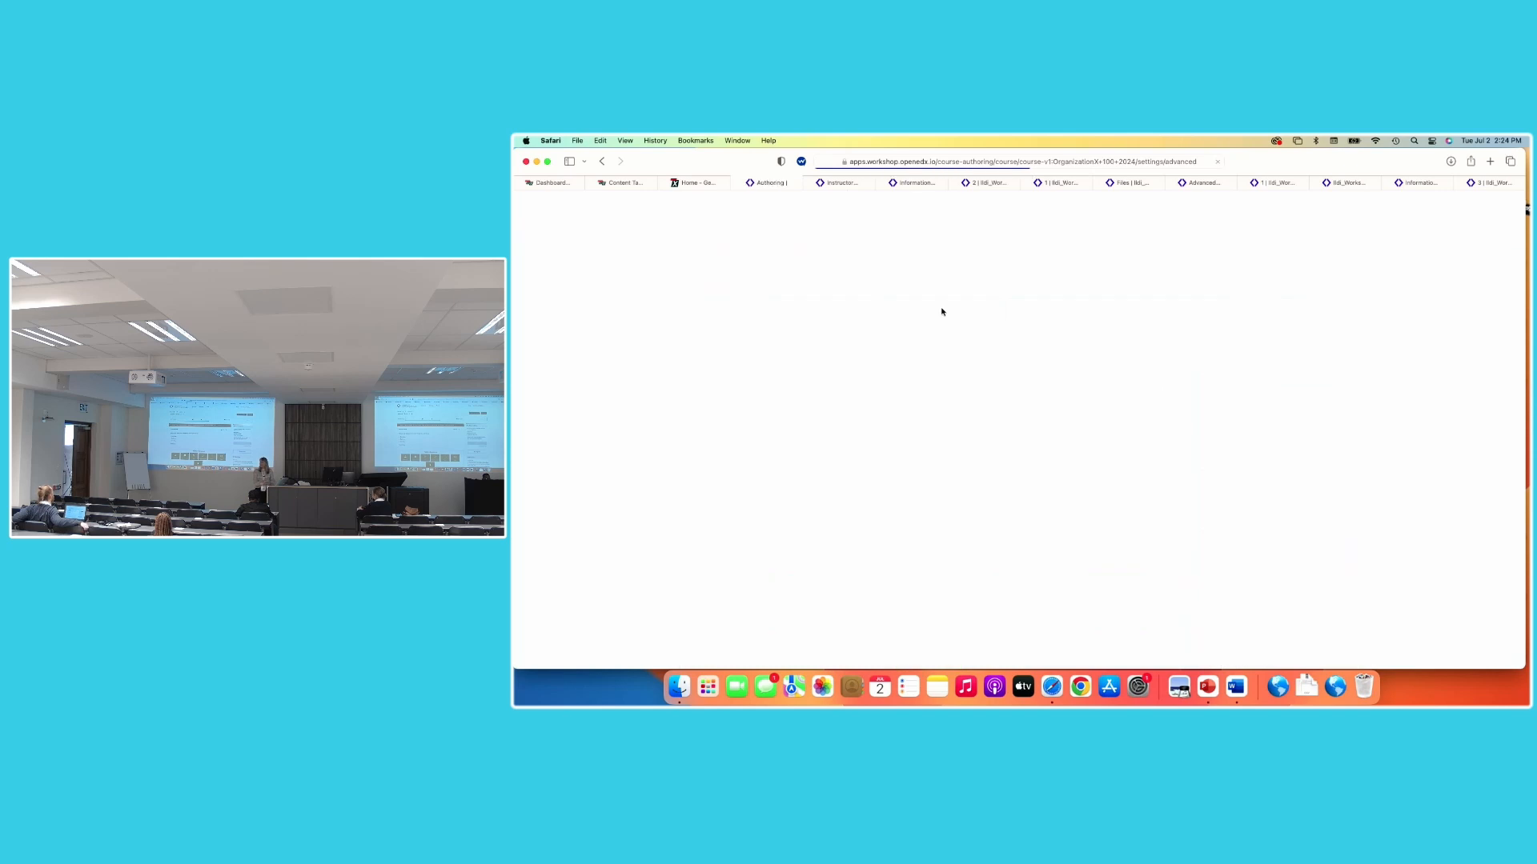
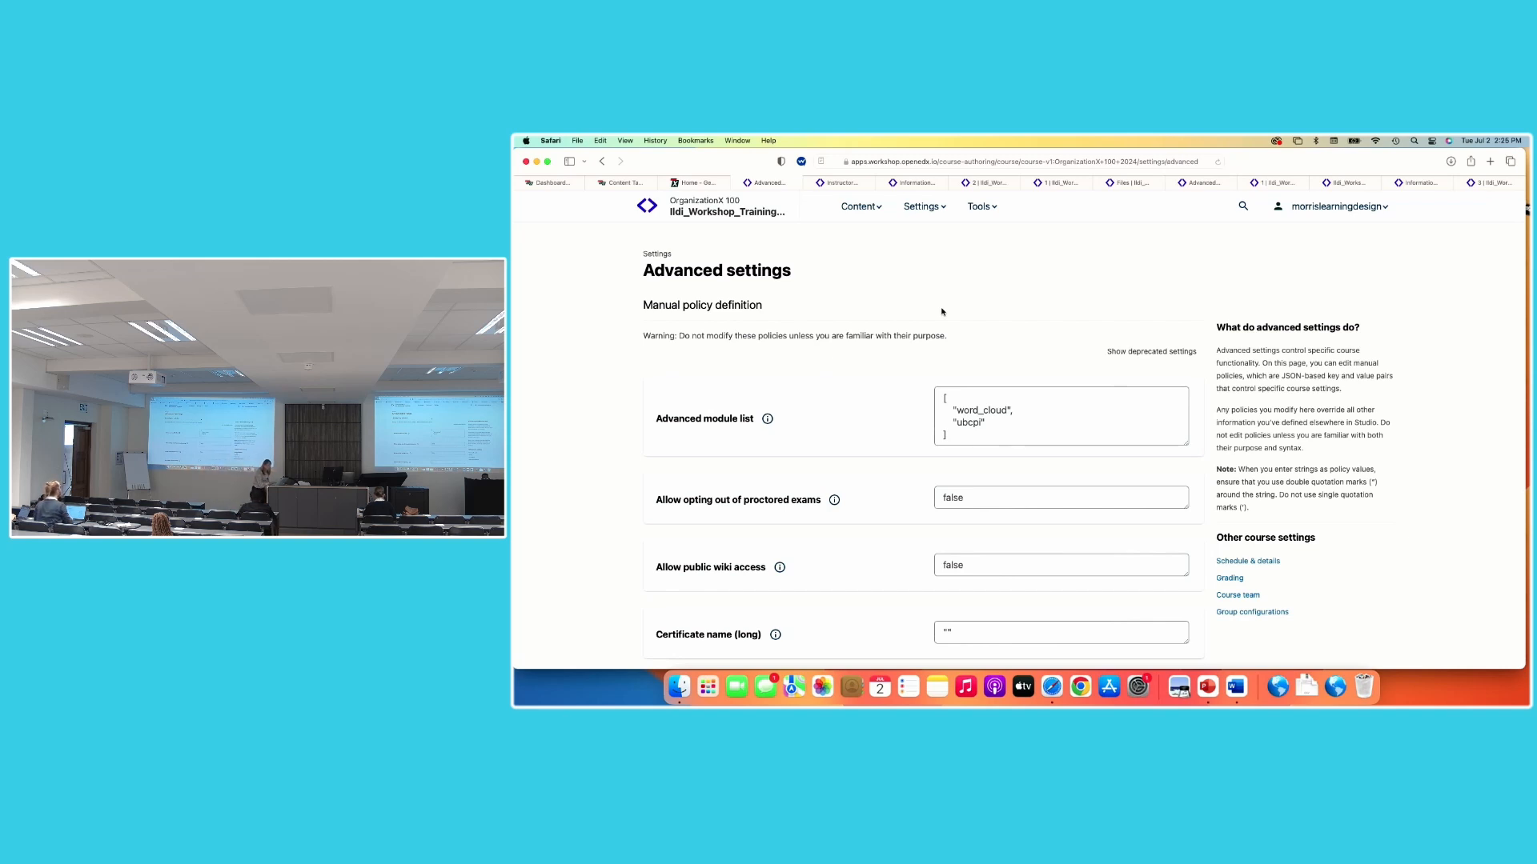
left_click(991, 402)
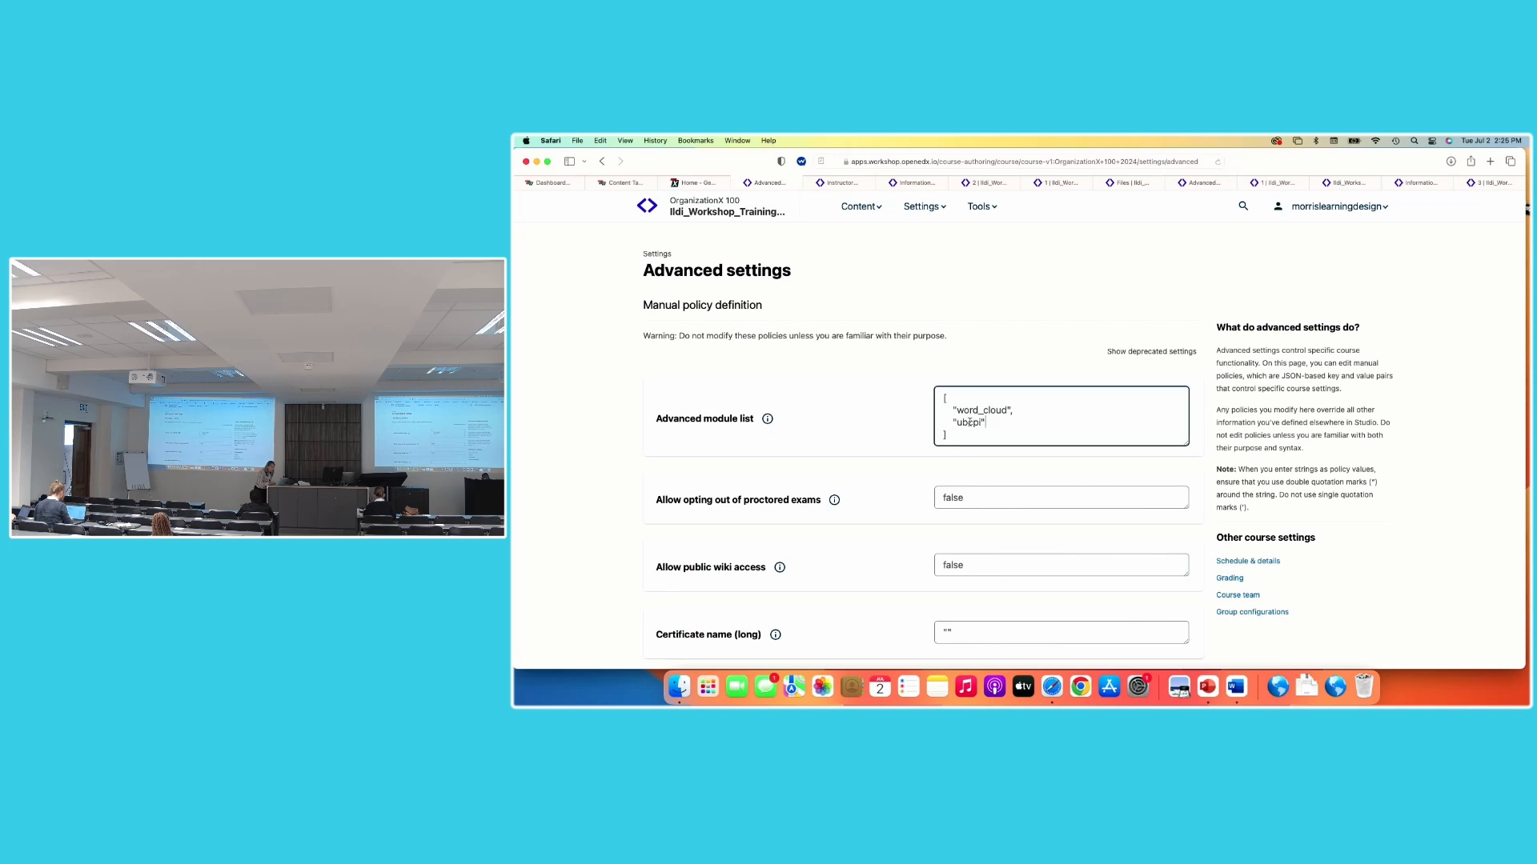
left_click_drag(987, 422, 945, 421)
key("BackSpace")
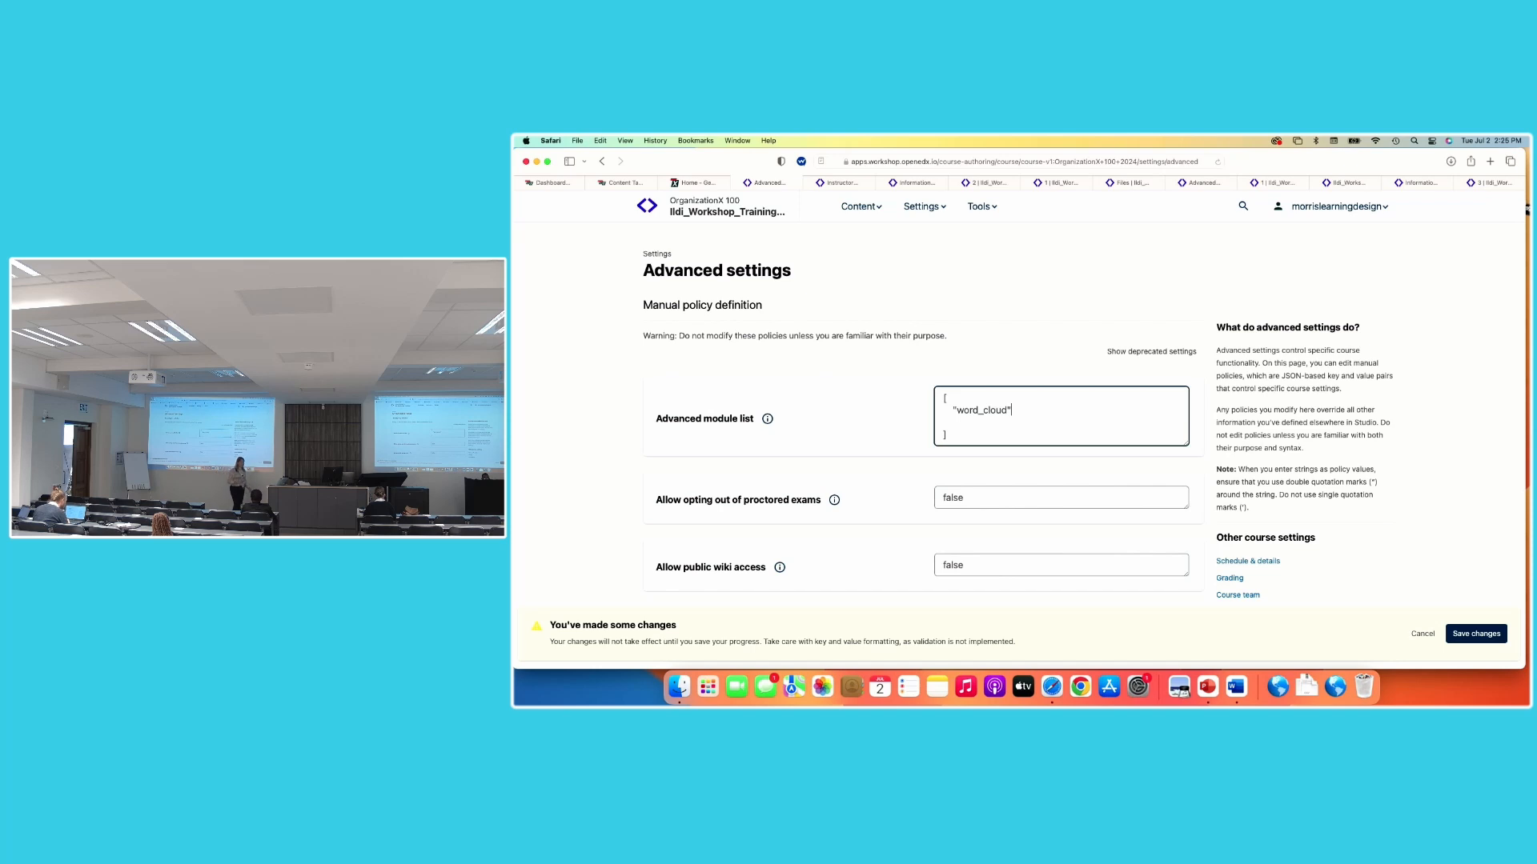
left_click(1469, 640)
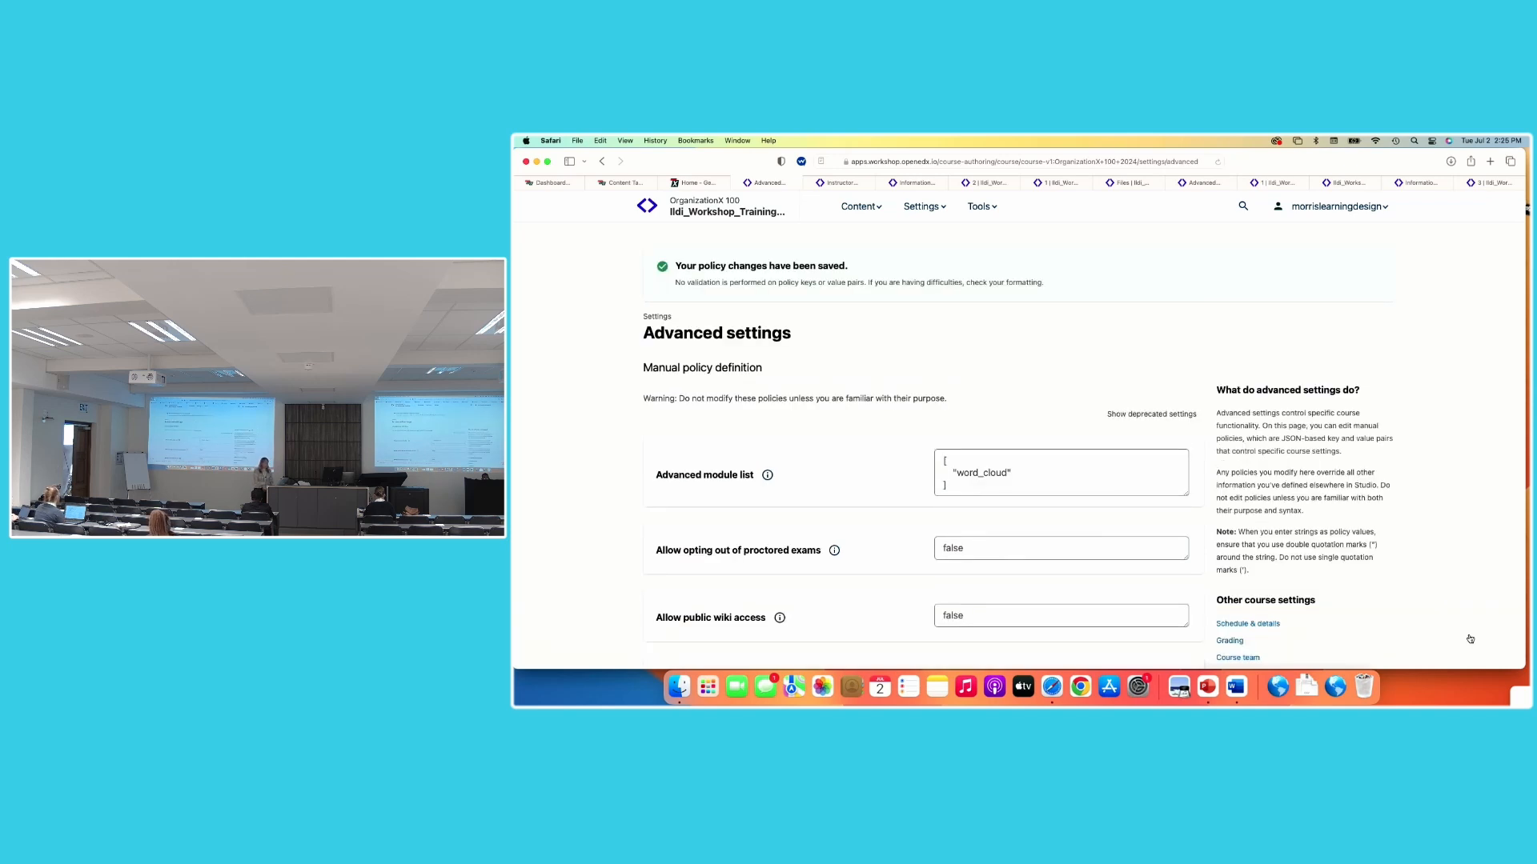
left_click(1095, 474)
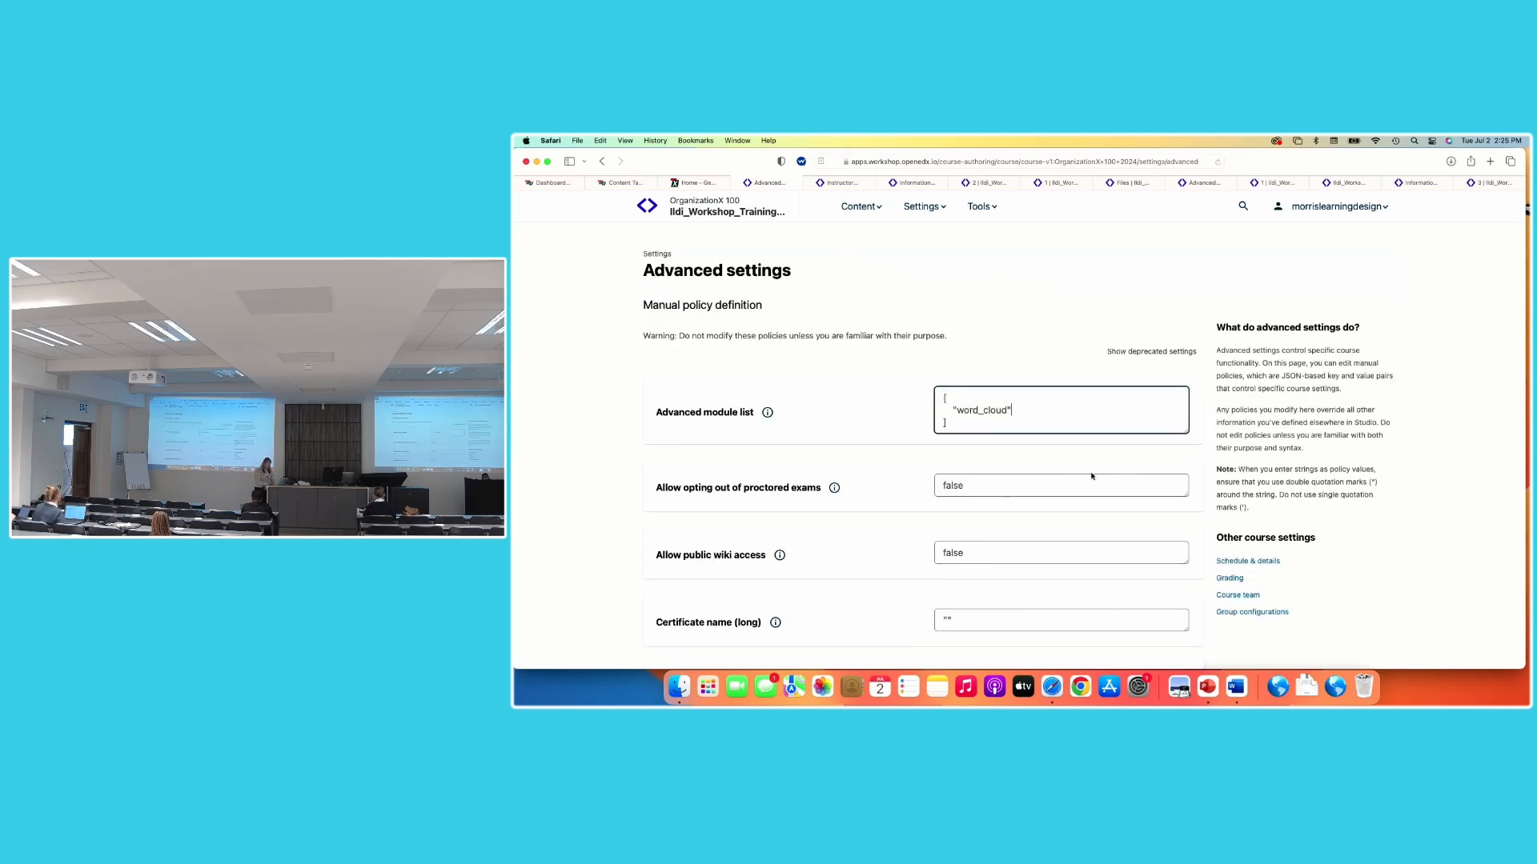
Go to the course outline, expand Lesson 1 under Chapter 3 and open its Lesson 1 Intro unit
left_click(858, 208)
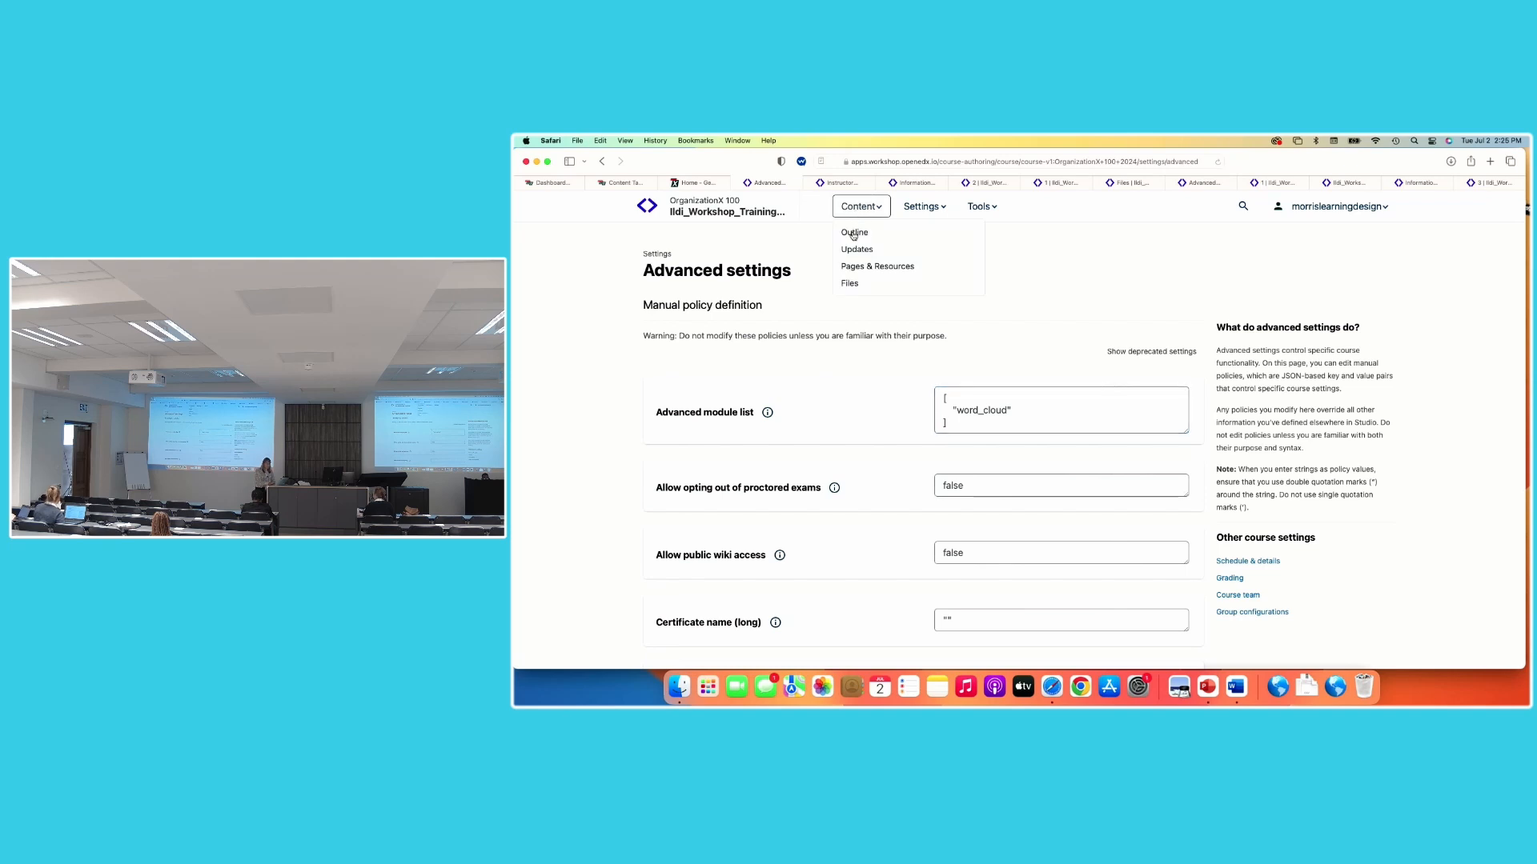
left_click(853, 233)
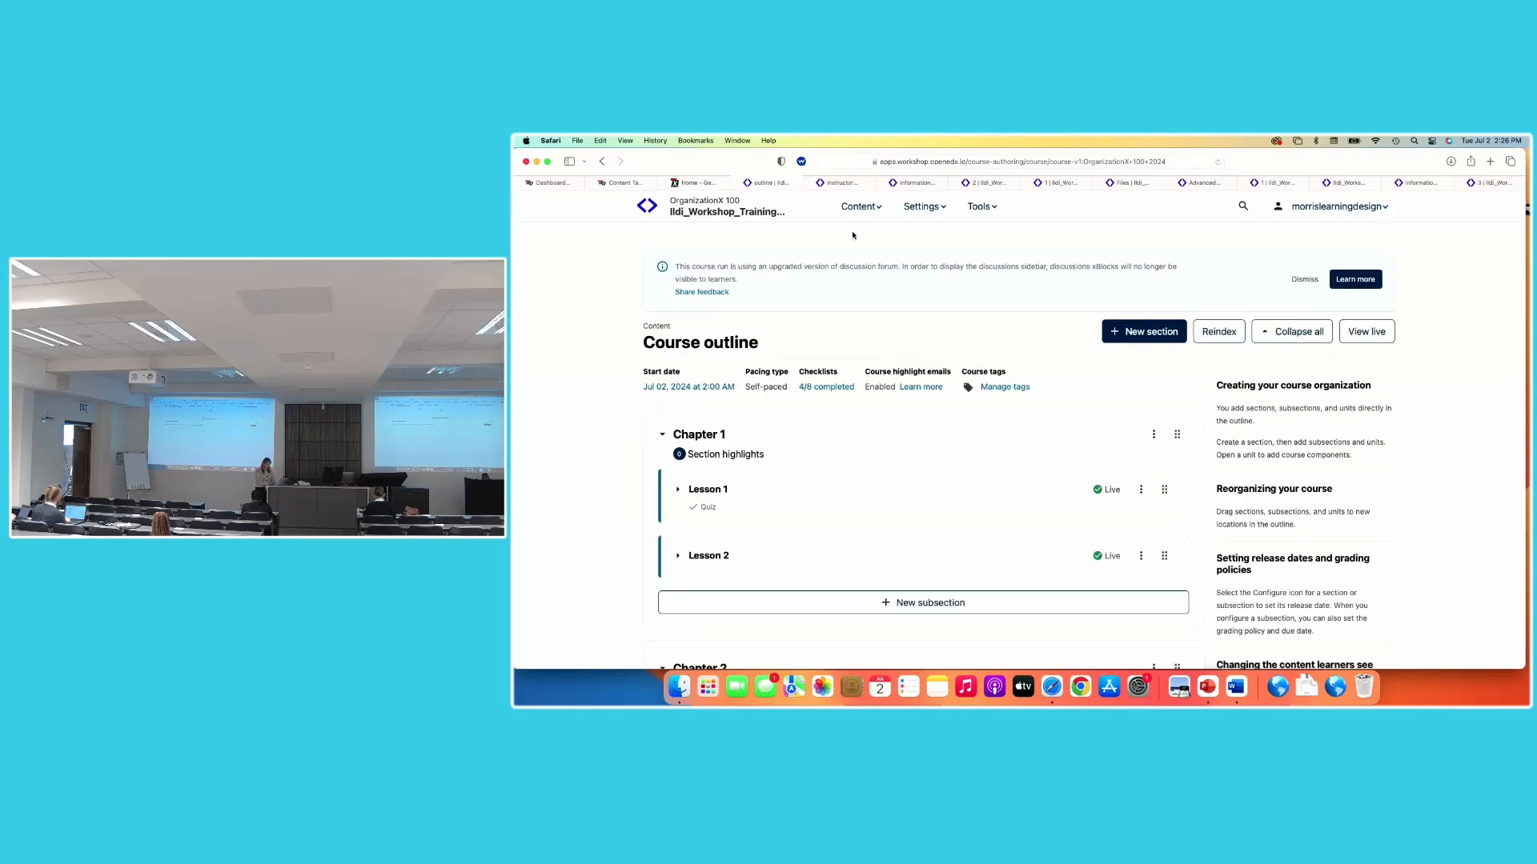
scroll(877, 505, "down", 3)
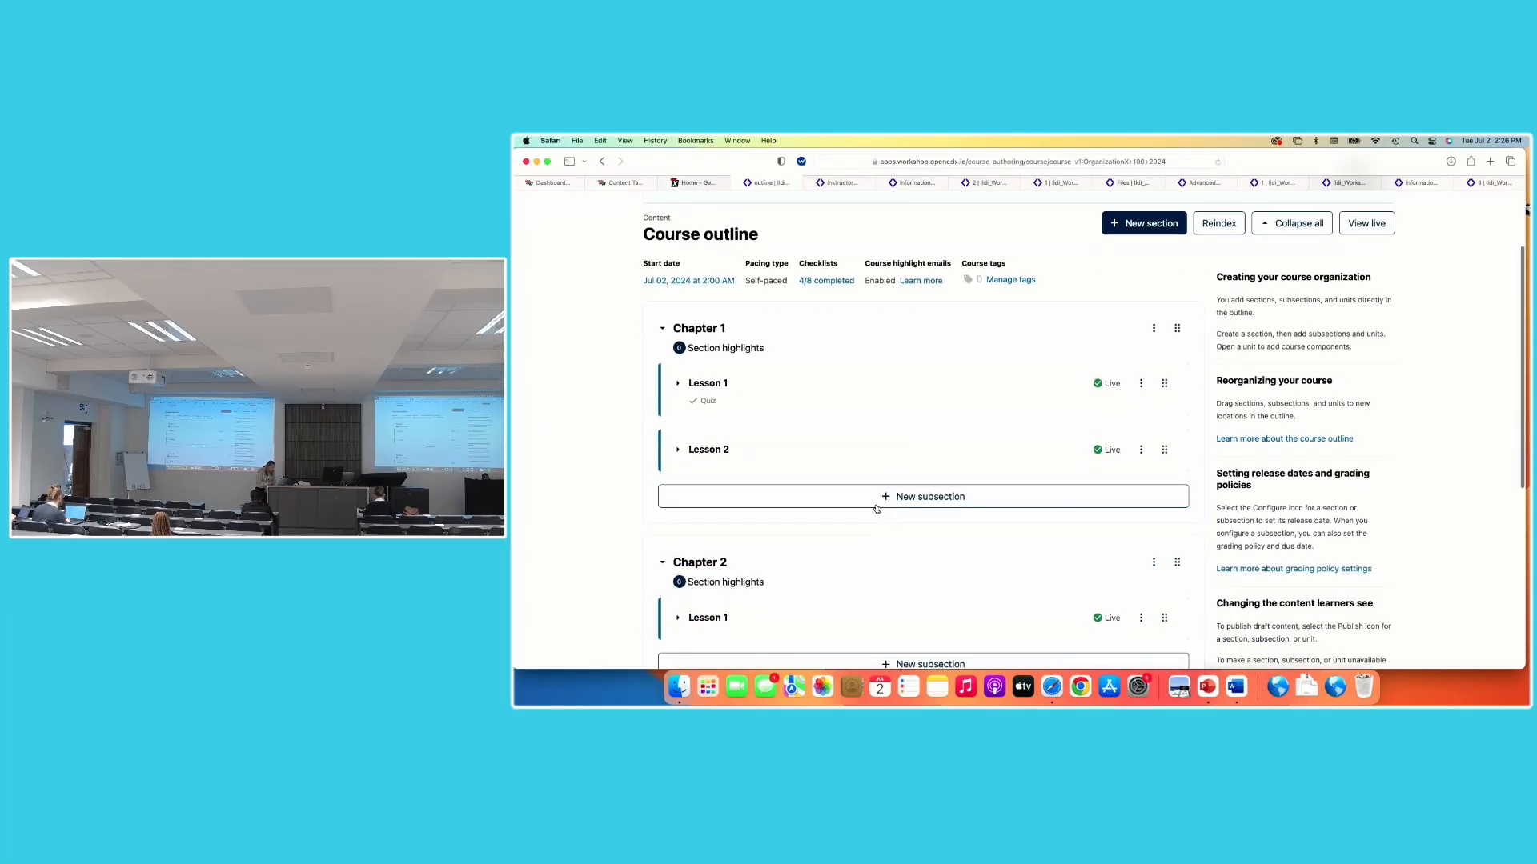
scroll(876, 508, "down", 3)
scroll(876, 508, "up", 3)
scroll(877, 508, "down", 3)
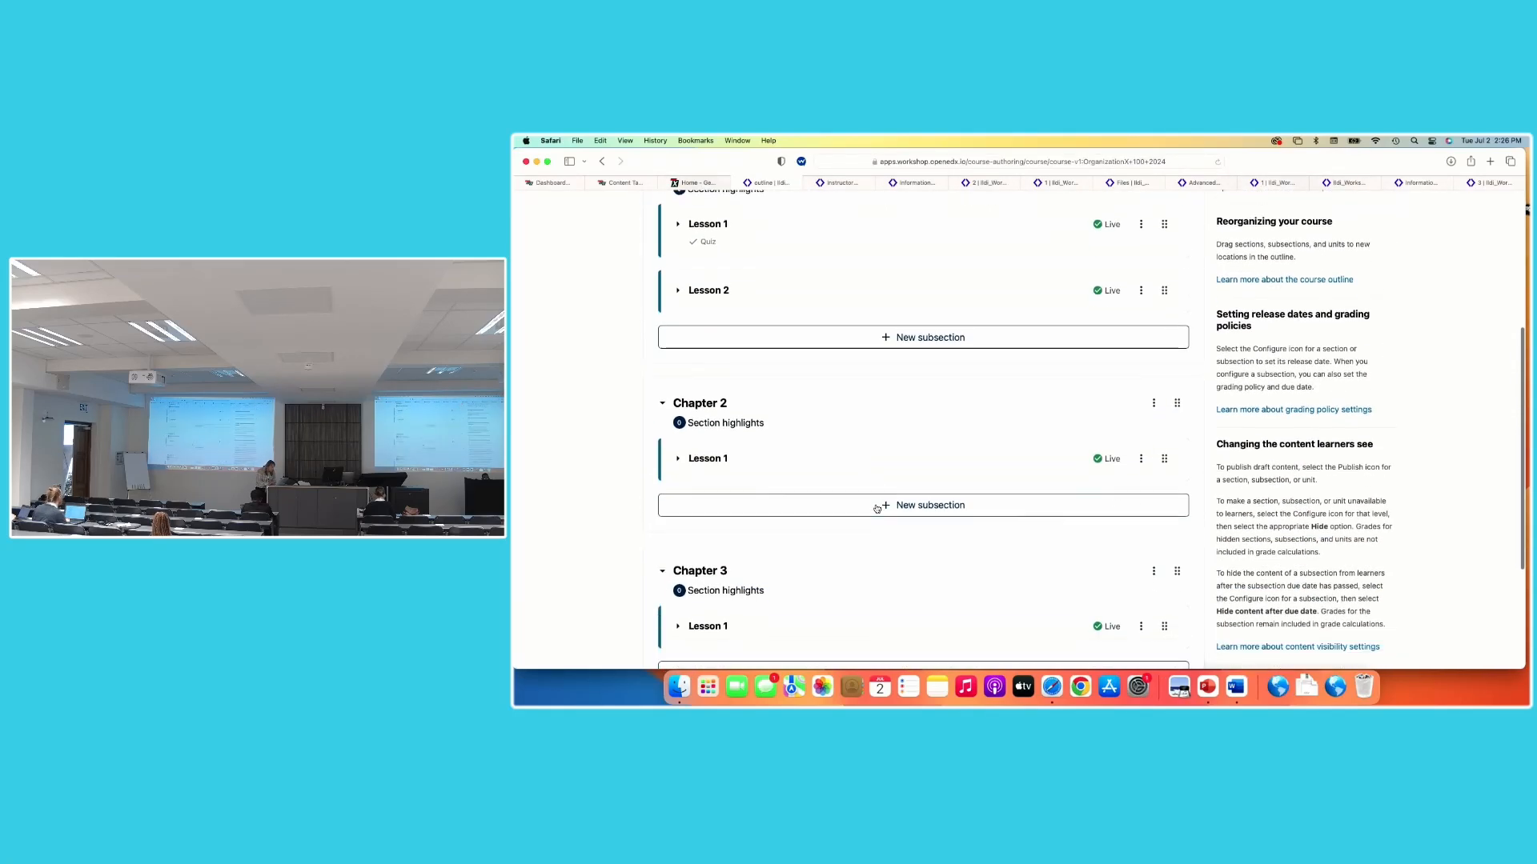
scroll(877, 508, "down", 3)
left_click(677, 510)
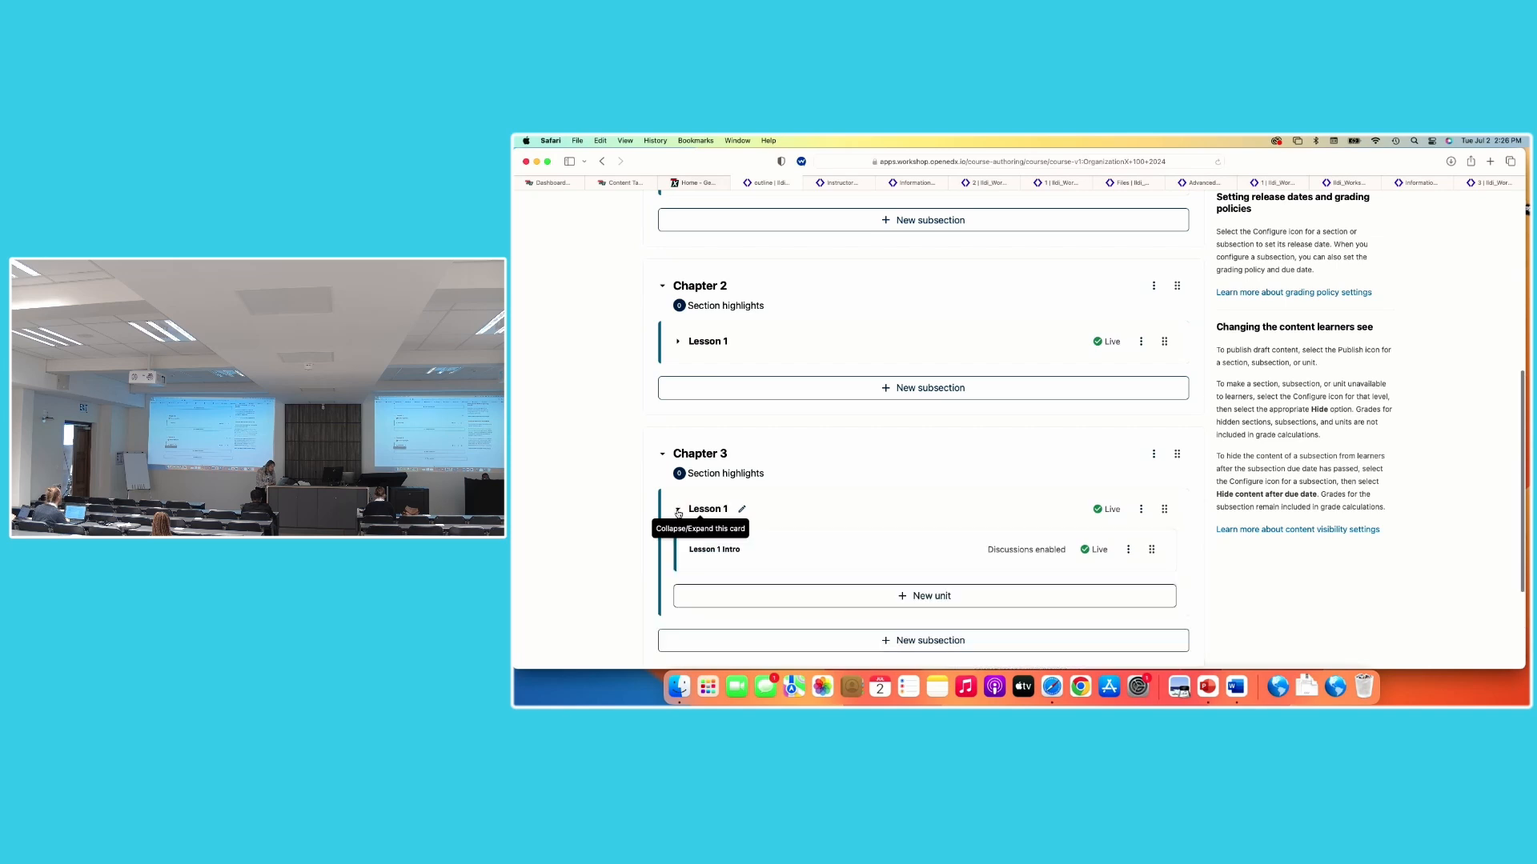
left_click(709, 549)
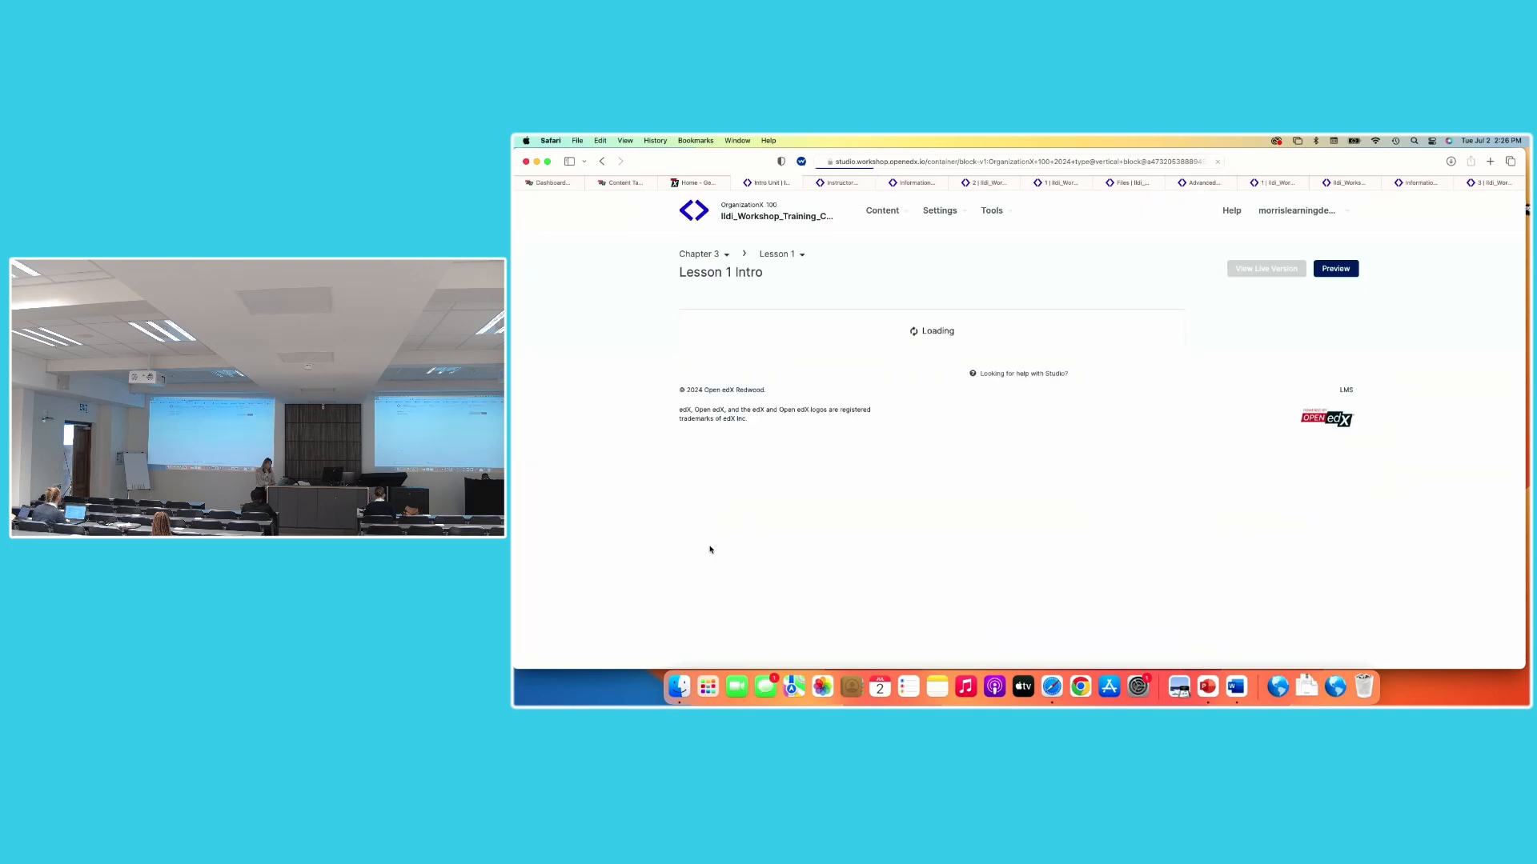
Add an advanced Word cloud component below the Introduction text in the Lesson 1 Intro unit
scroll(893, 551, "down", 3)
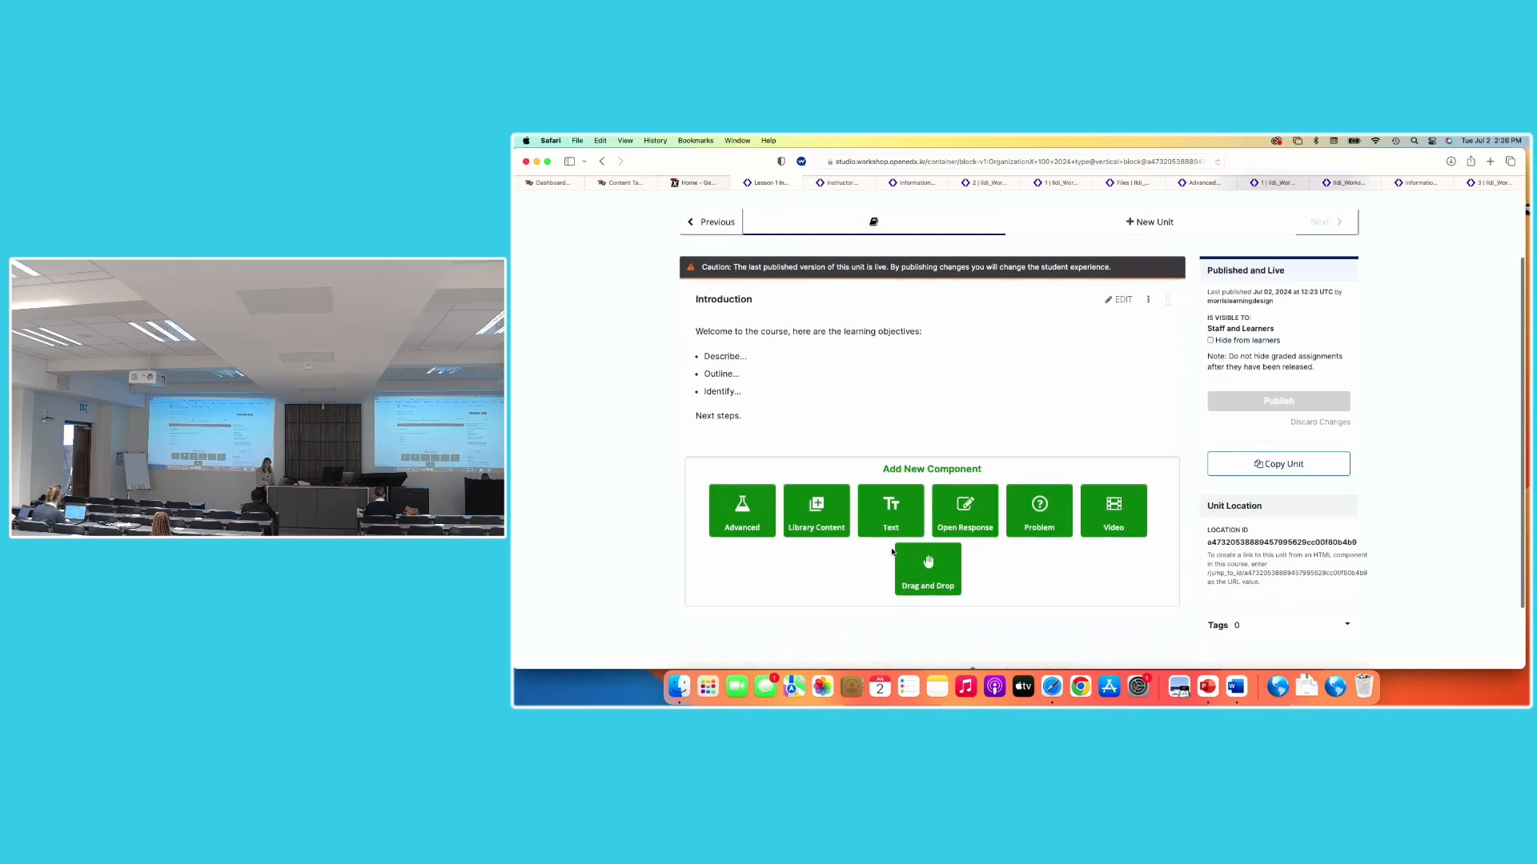
scroll(892, 552, "down", 1)
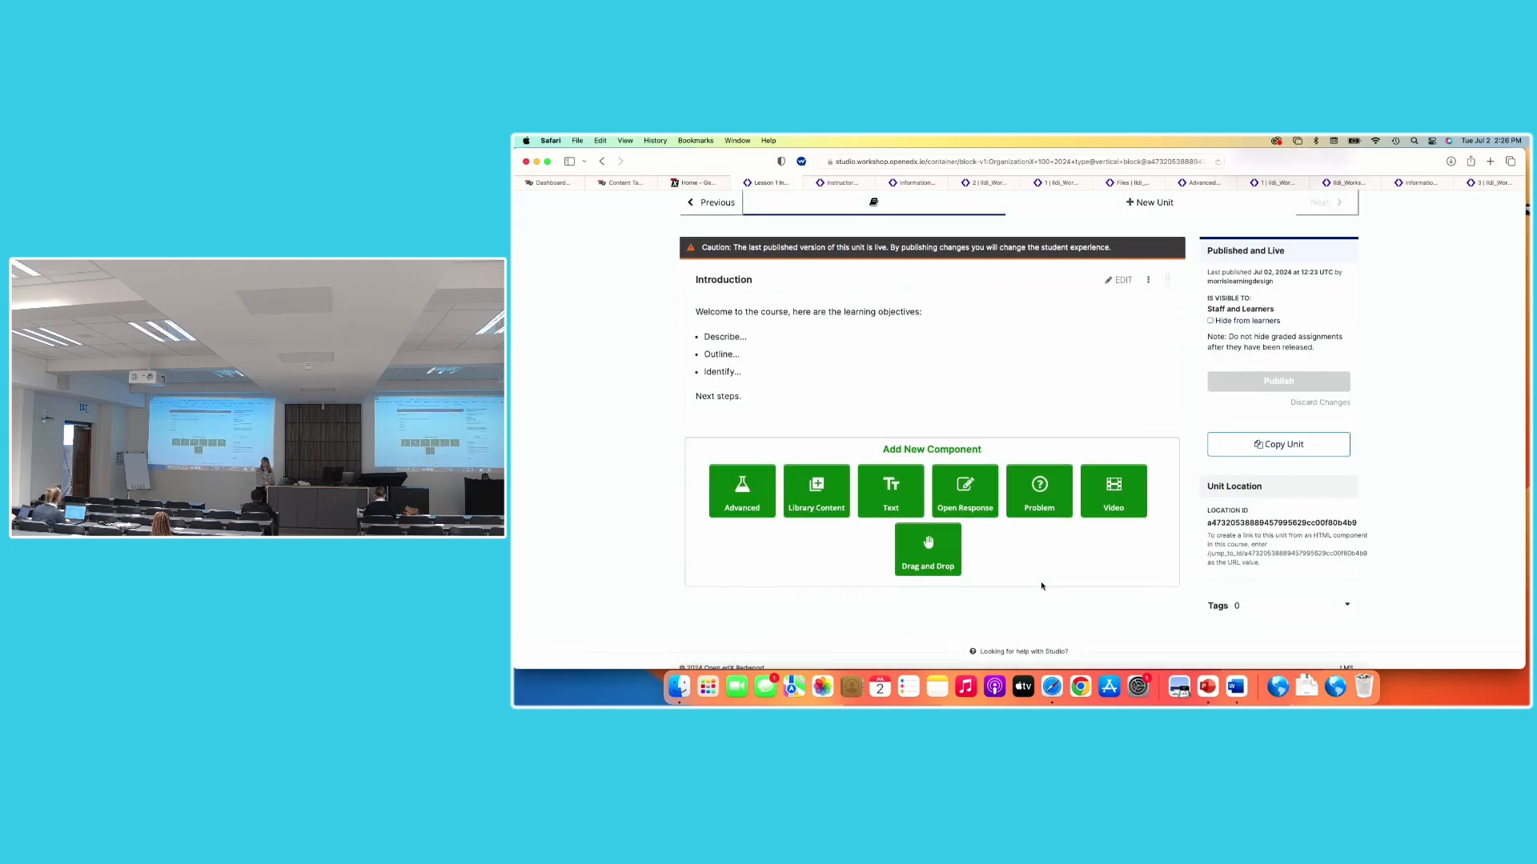
left_click(743, 492)
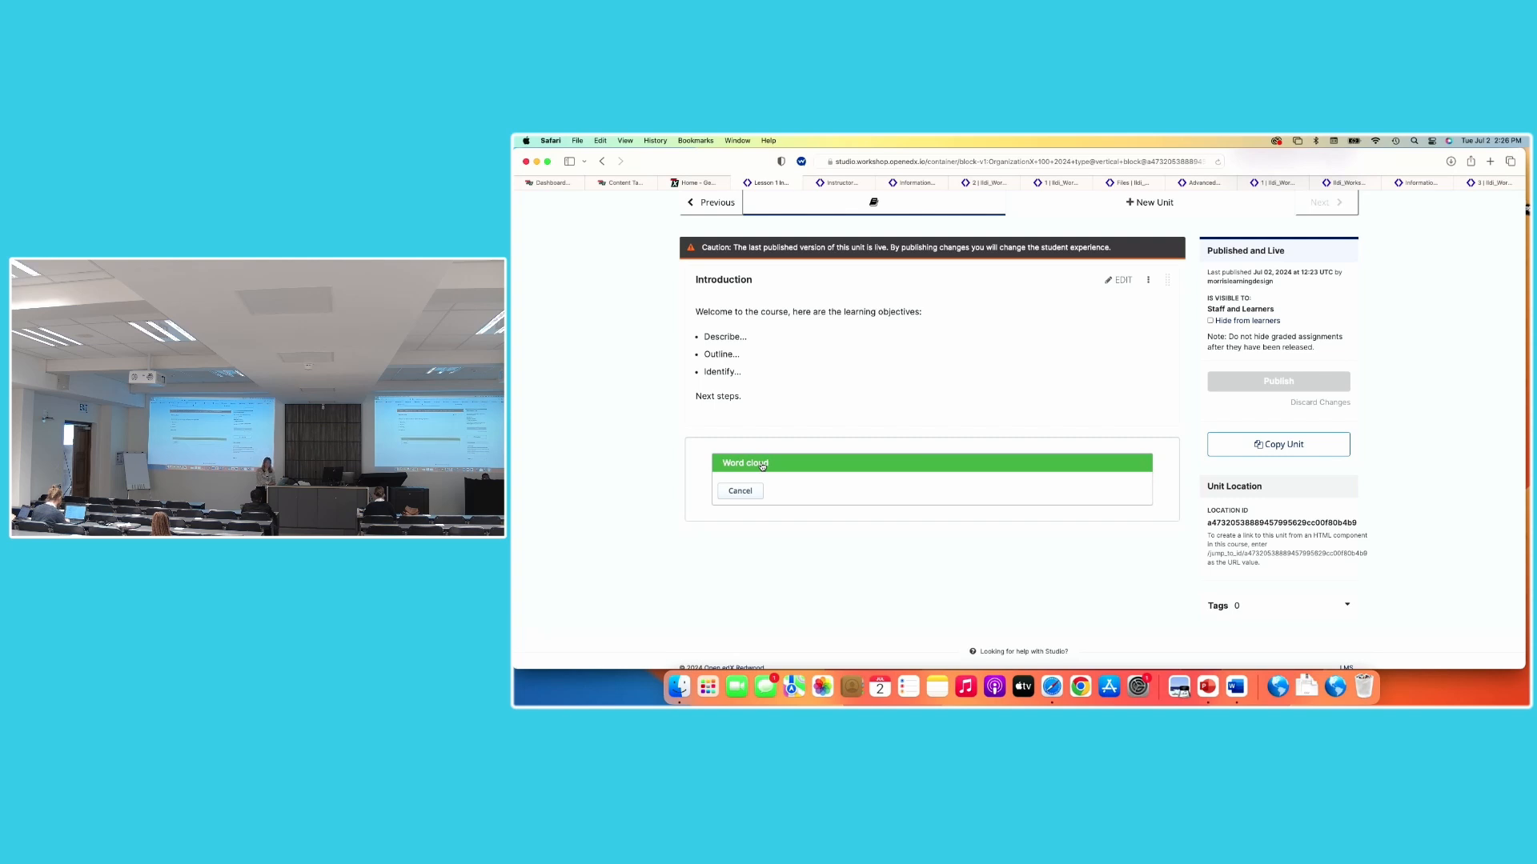
left_click(762, 464)
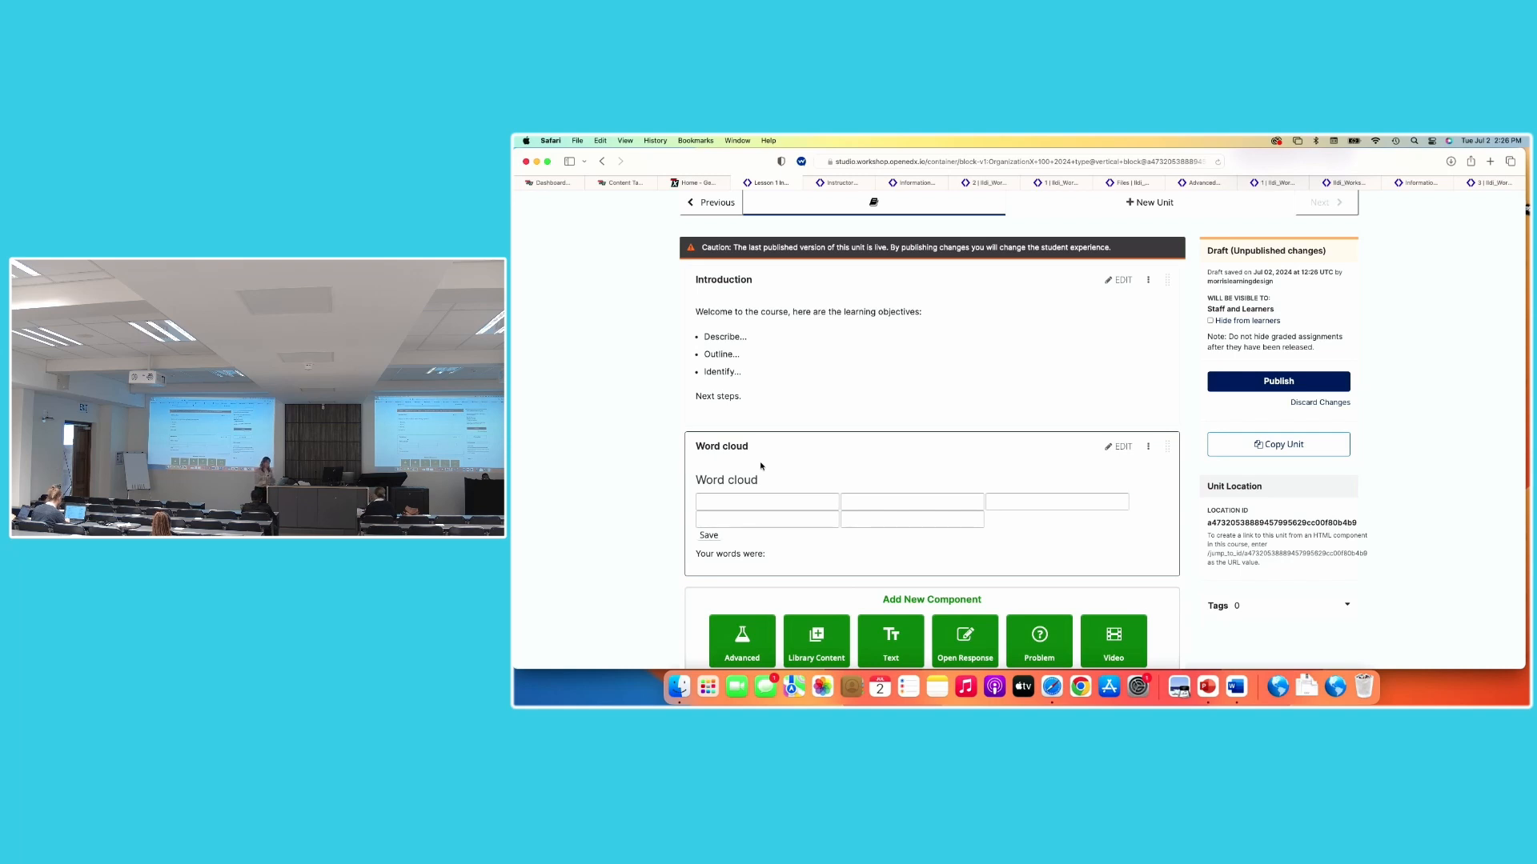
Set the word cloud's display name to "Describe Your Training Experience" and its number of inputs to 3
left_click(1124, 452)
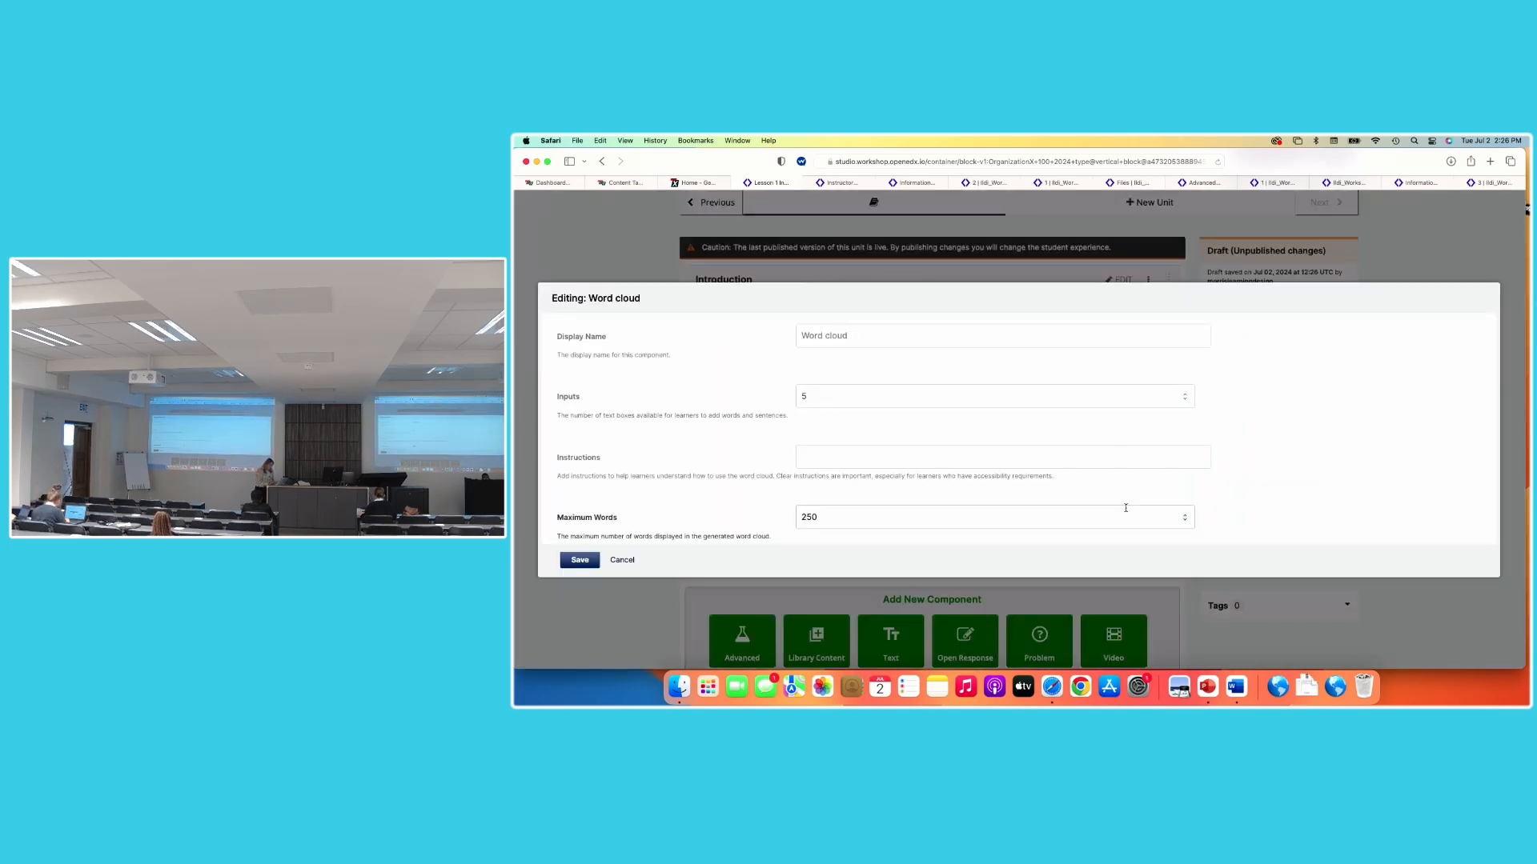
scroll(1125, 508, "up", 1)
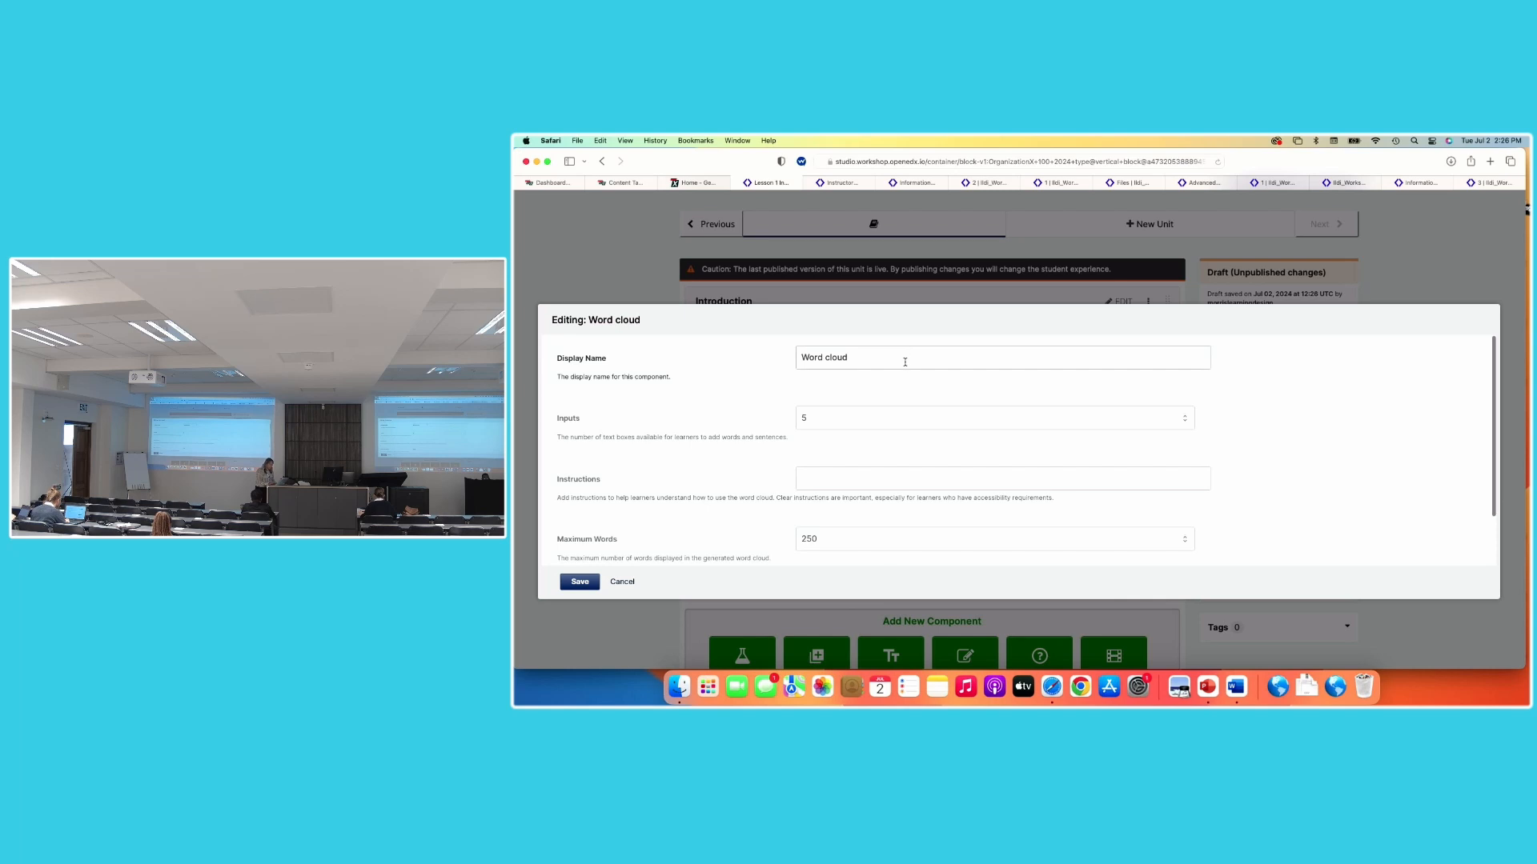
left_click_drag(903, 360, 796, 359)
type("Describe Your Trai")
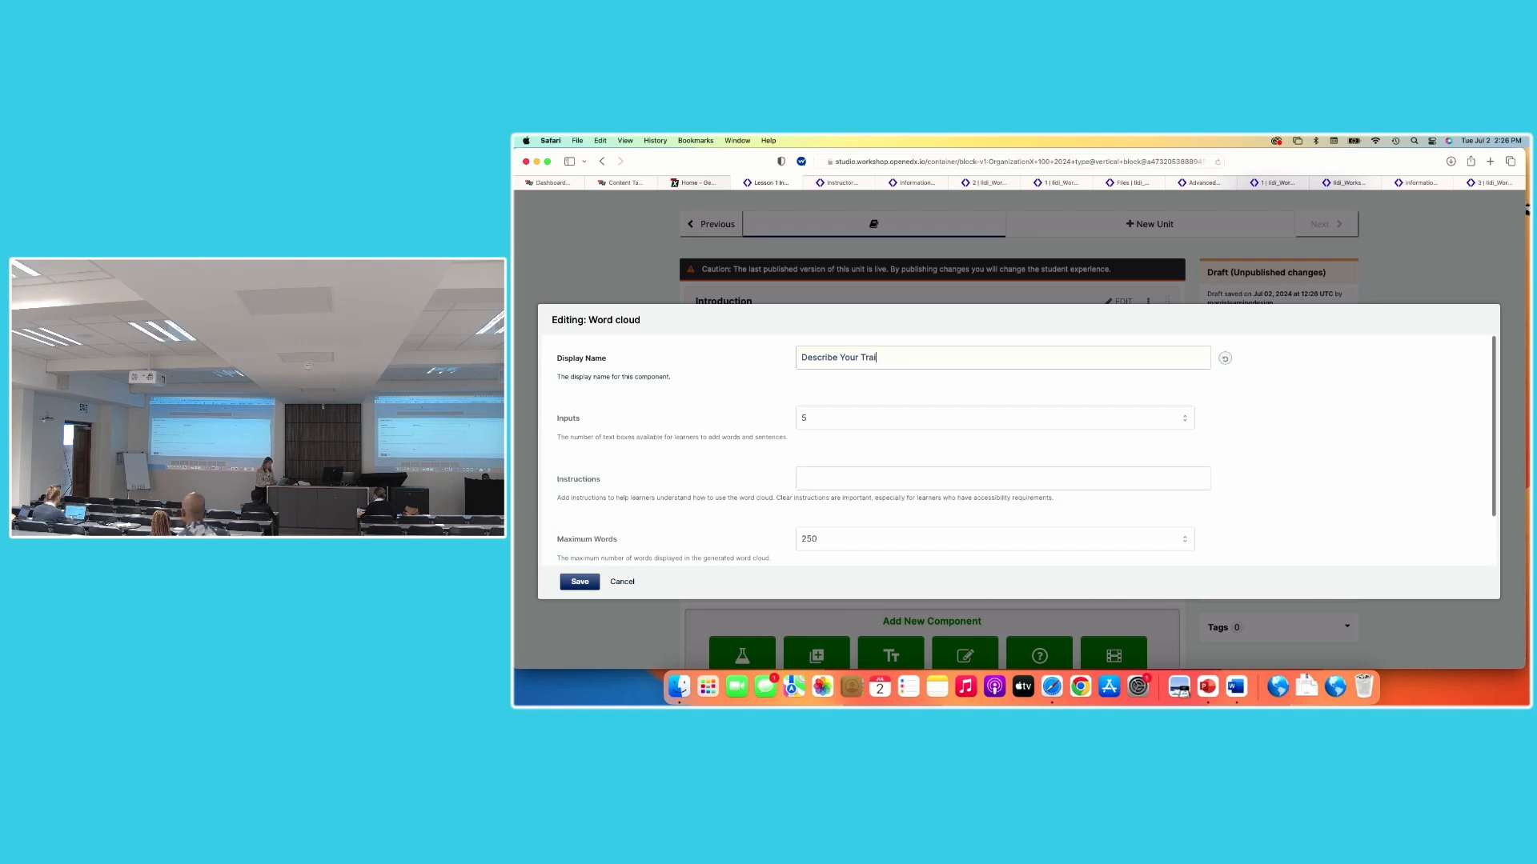
type("ning Experience")
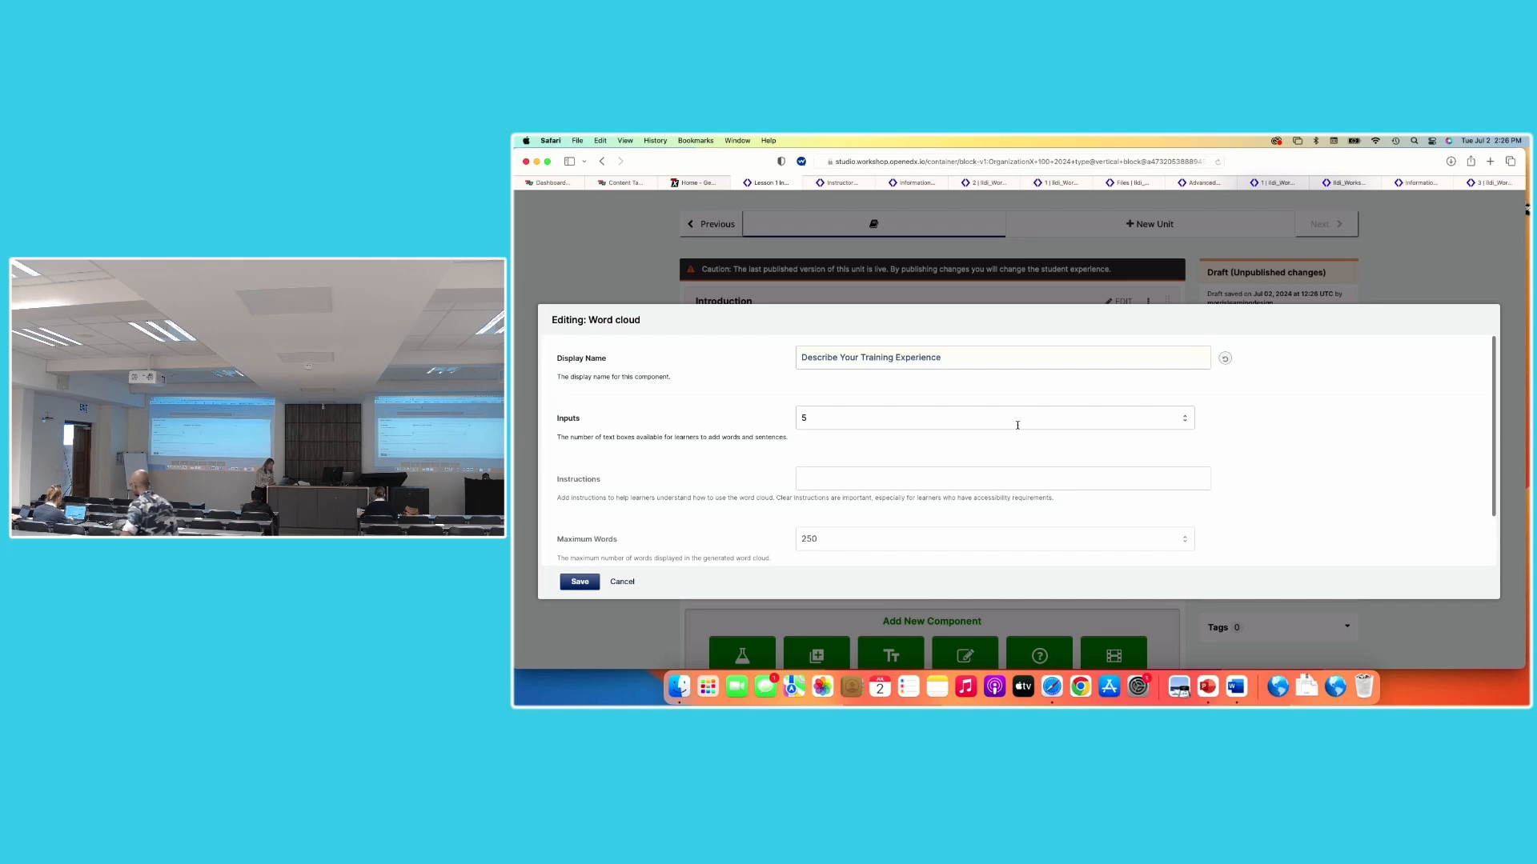
left_click(1185, 421)
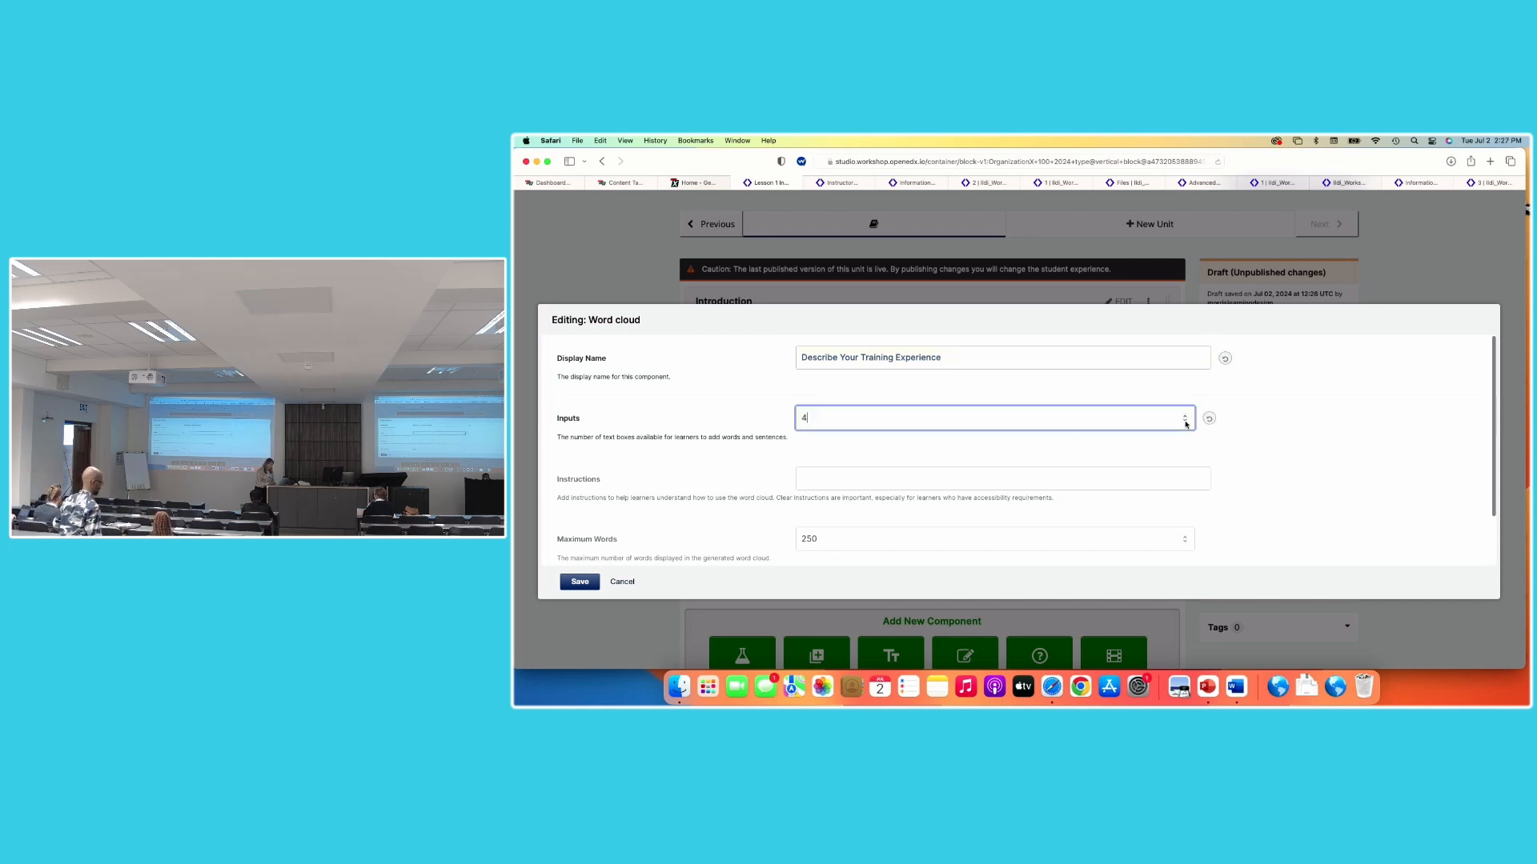
left_click(1186, 422)
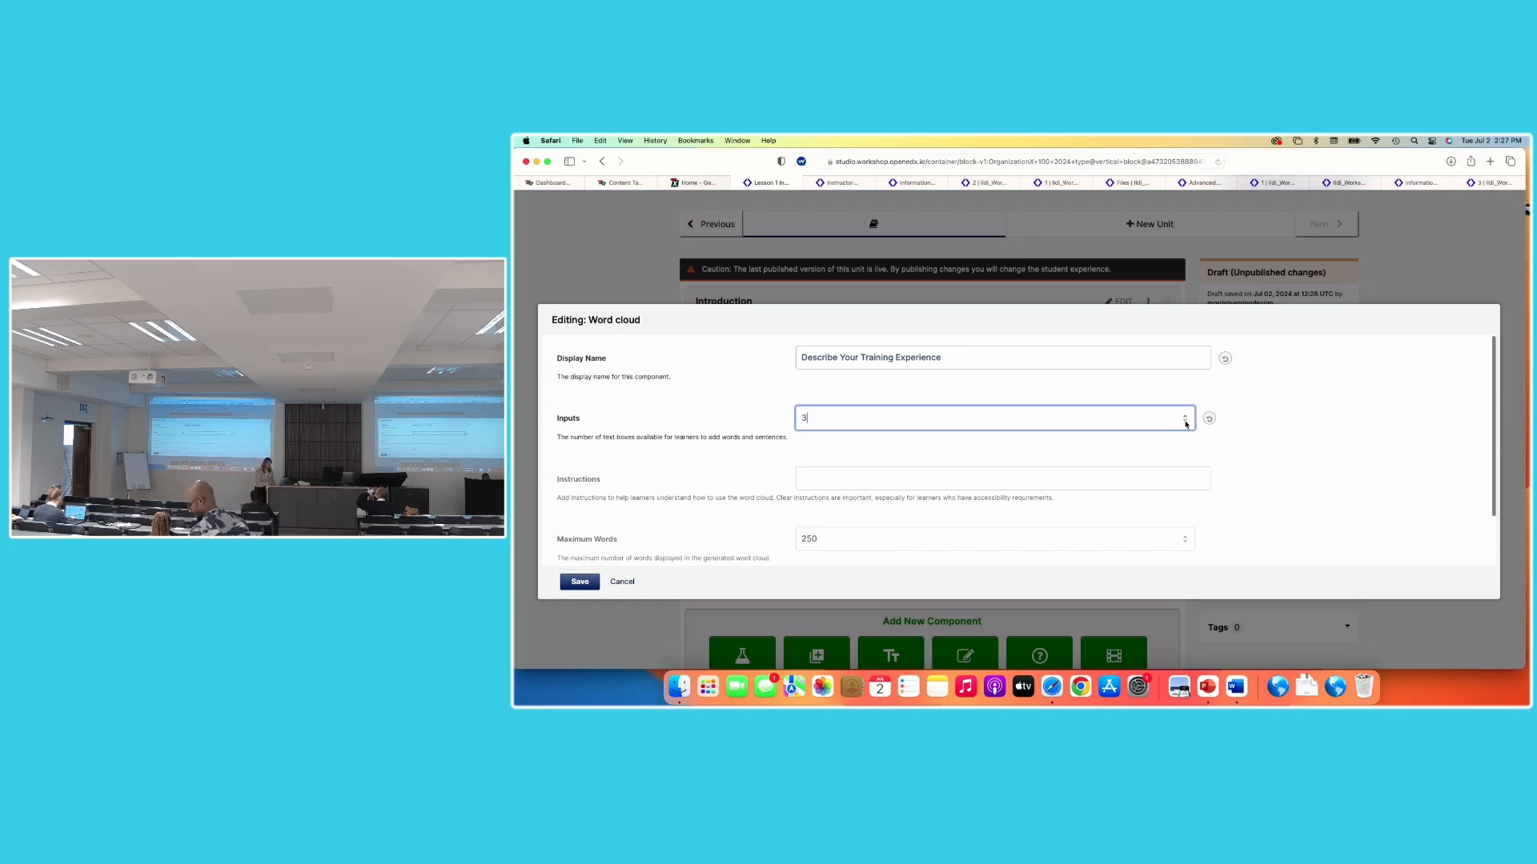
Enter the word cloud instructions "Type in 3 words that describe your training experience." and save the component
scroll(1283, 457, "down", 2)
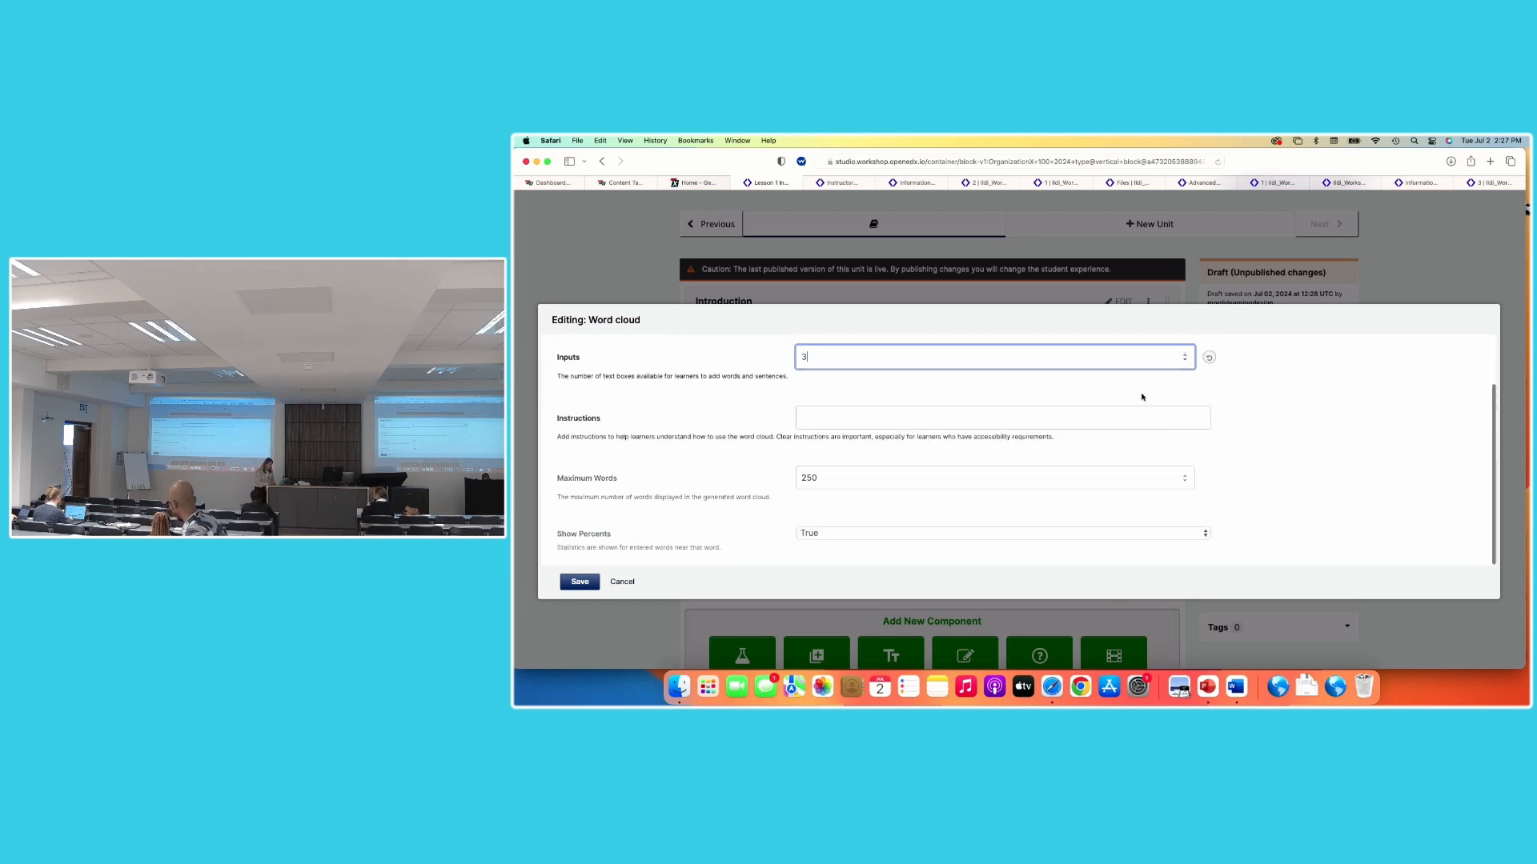
left_click(1136, 420)
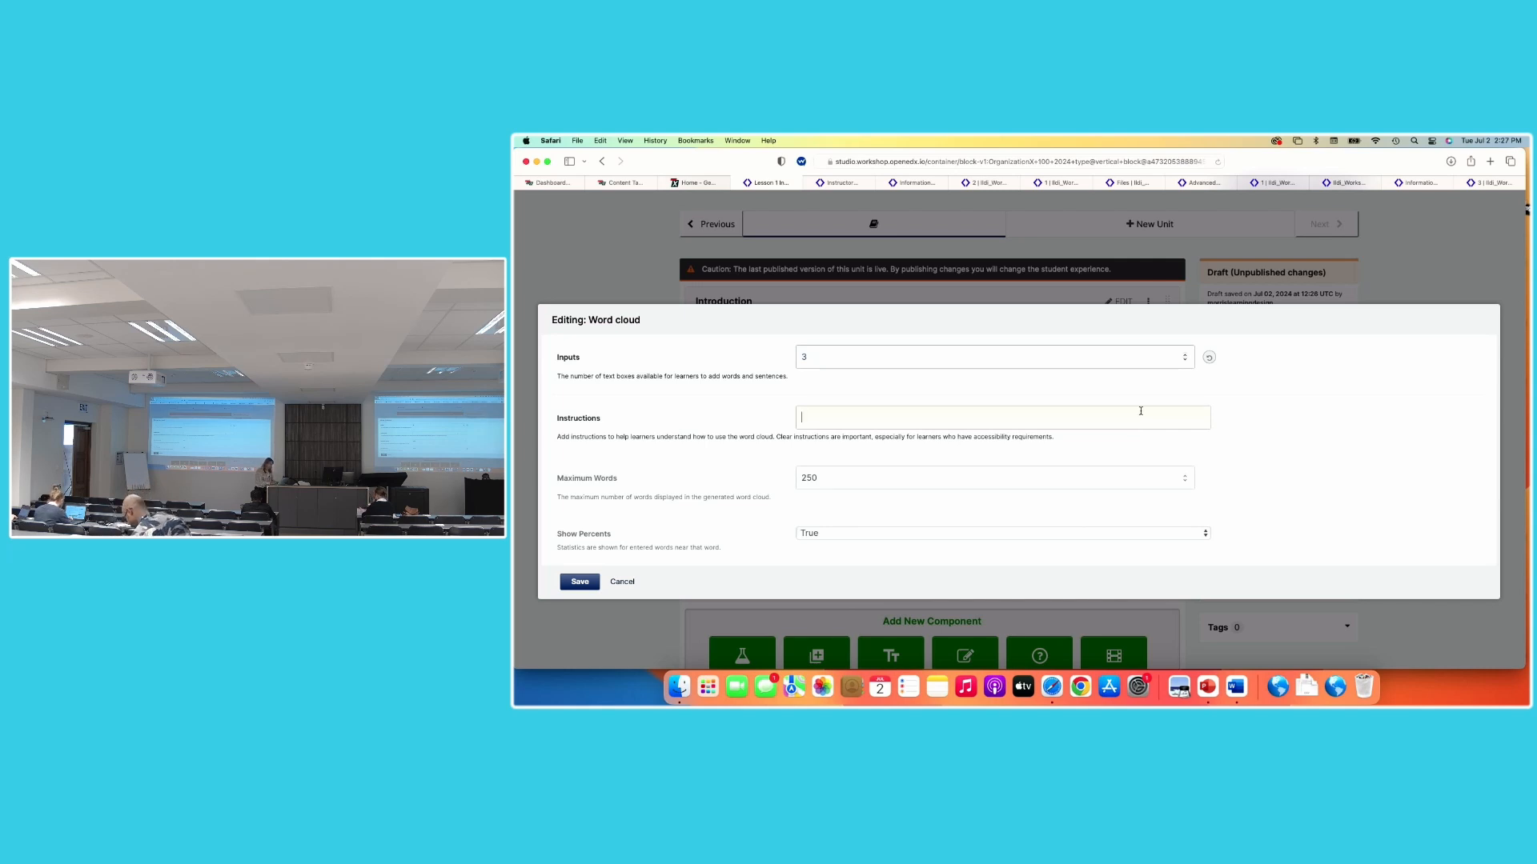
type("Type in 3 wo")
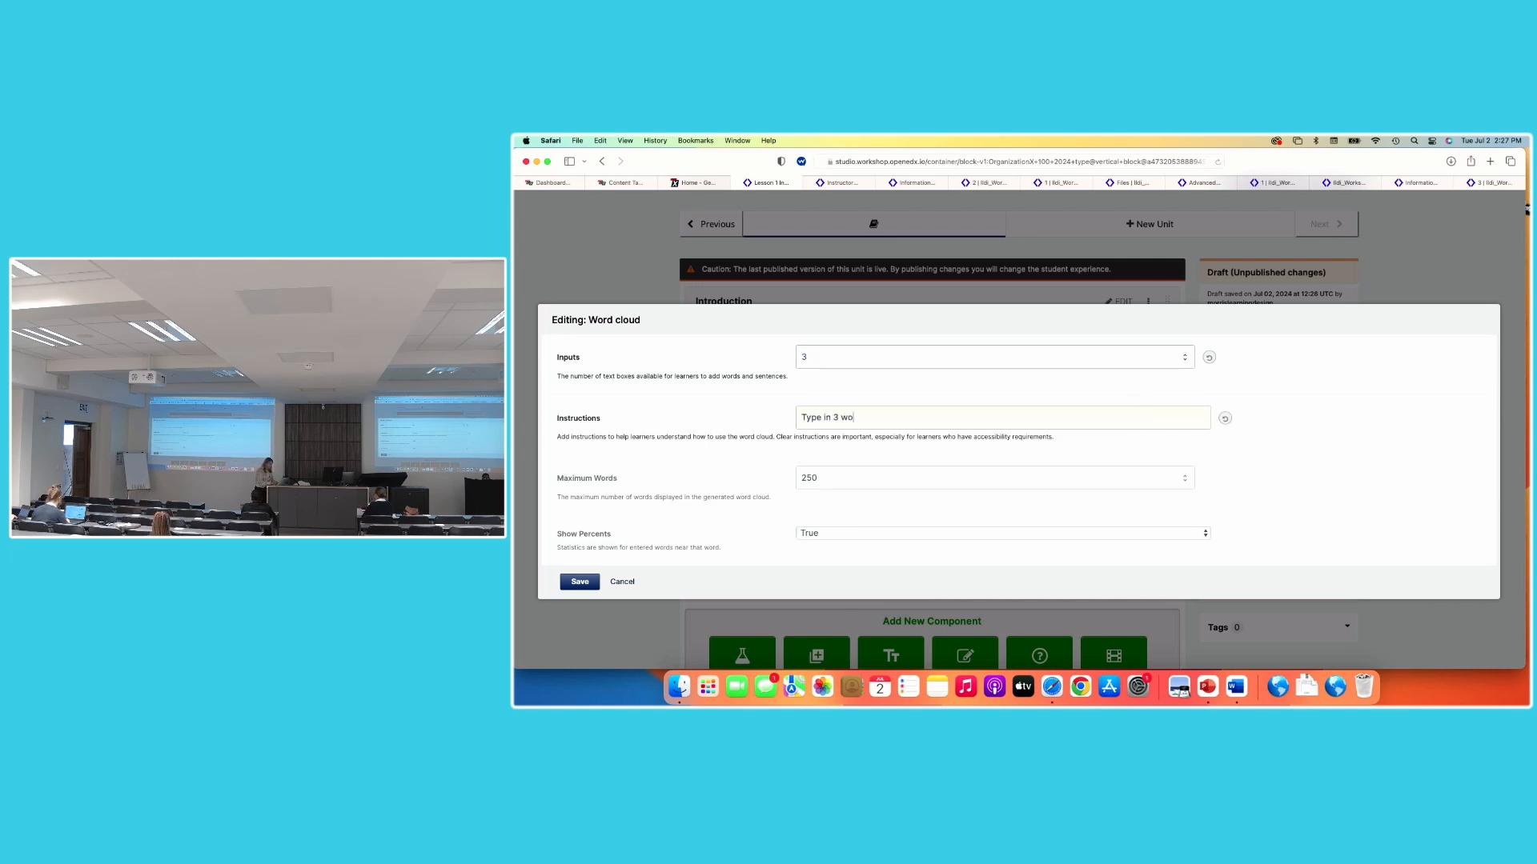
type("rds that describe your training ")
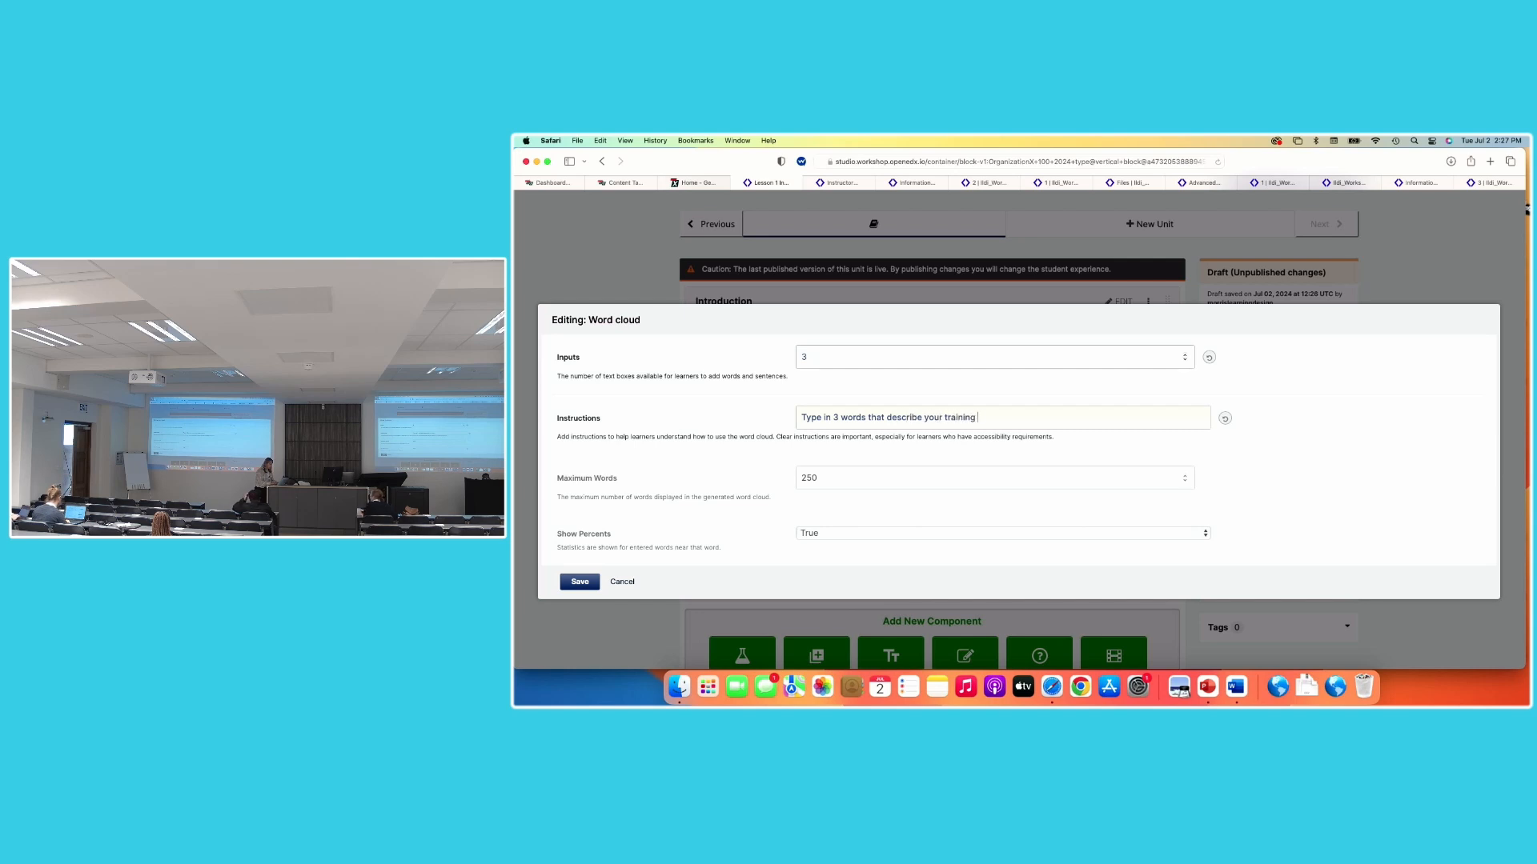
type("experience.")
scroll(1173, 478, "down", 1)
scroll(1174, 477, "down", 2)
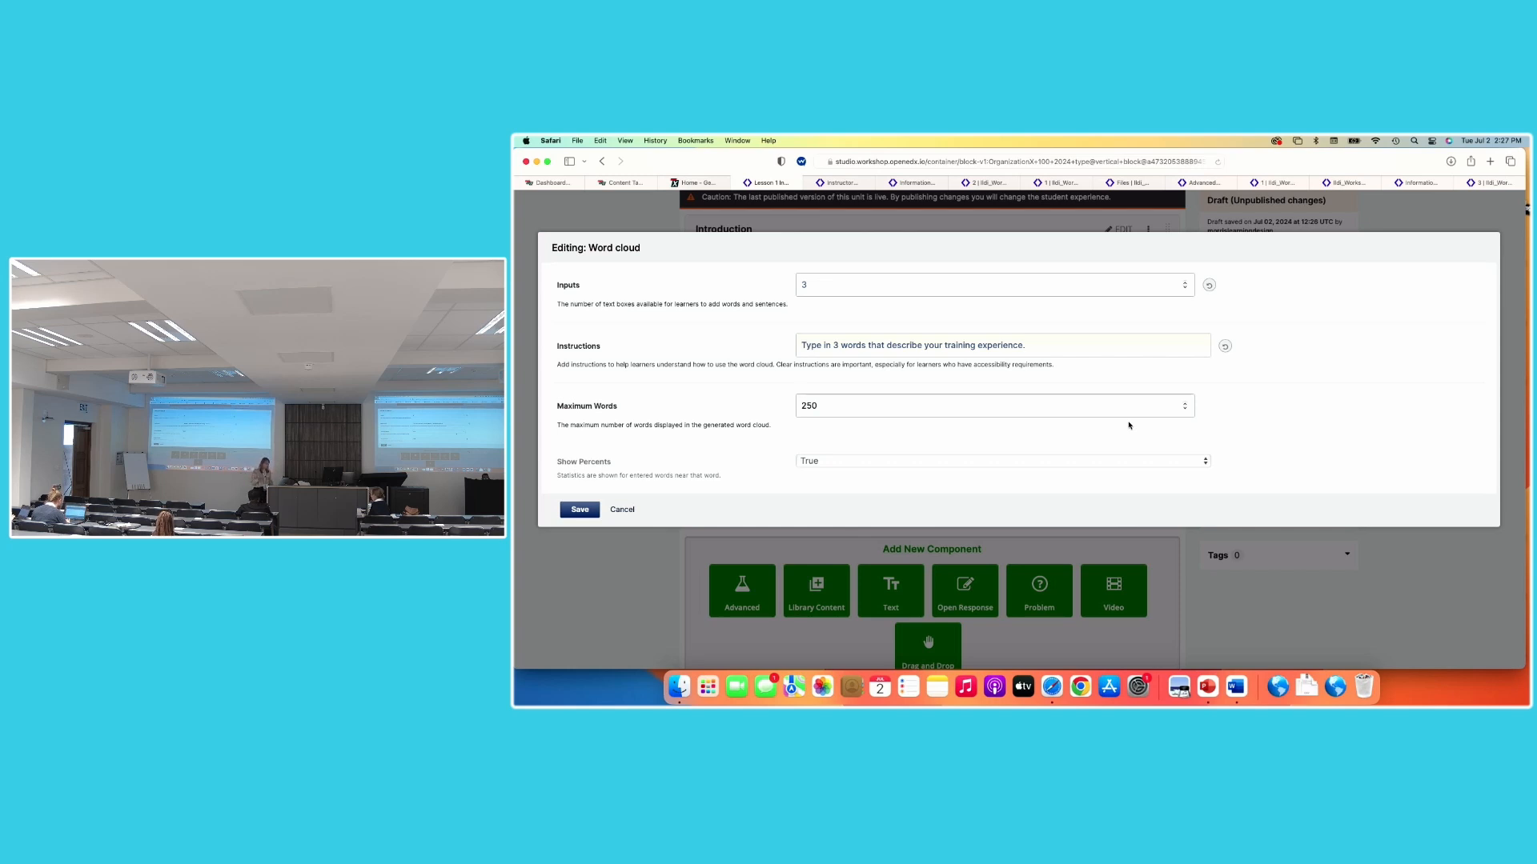
scroll(1196, 434, "down", 2)
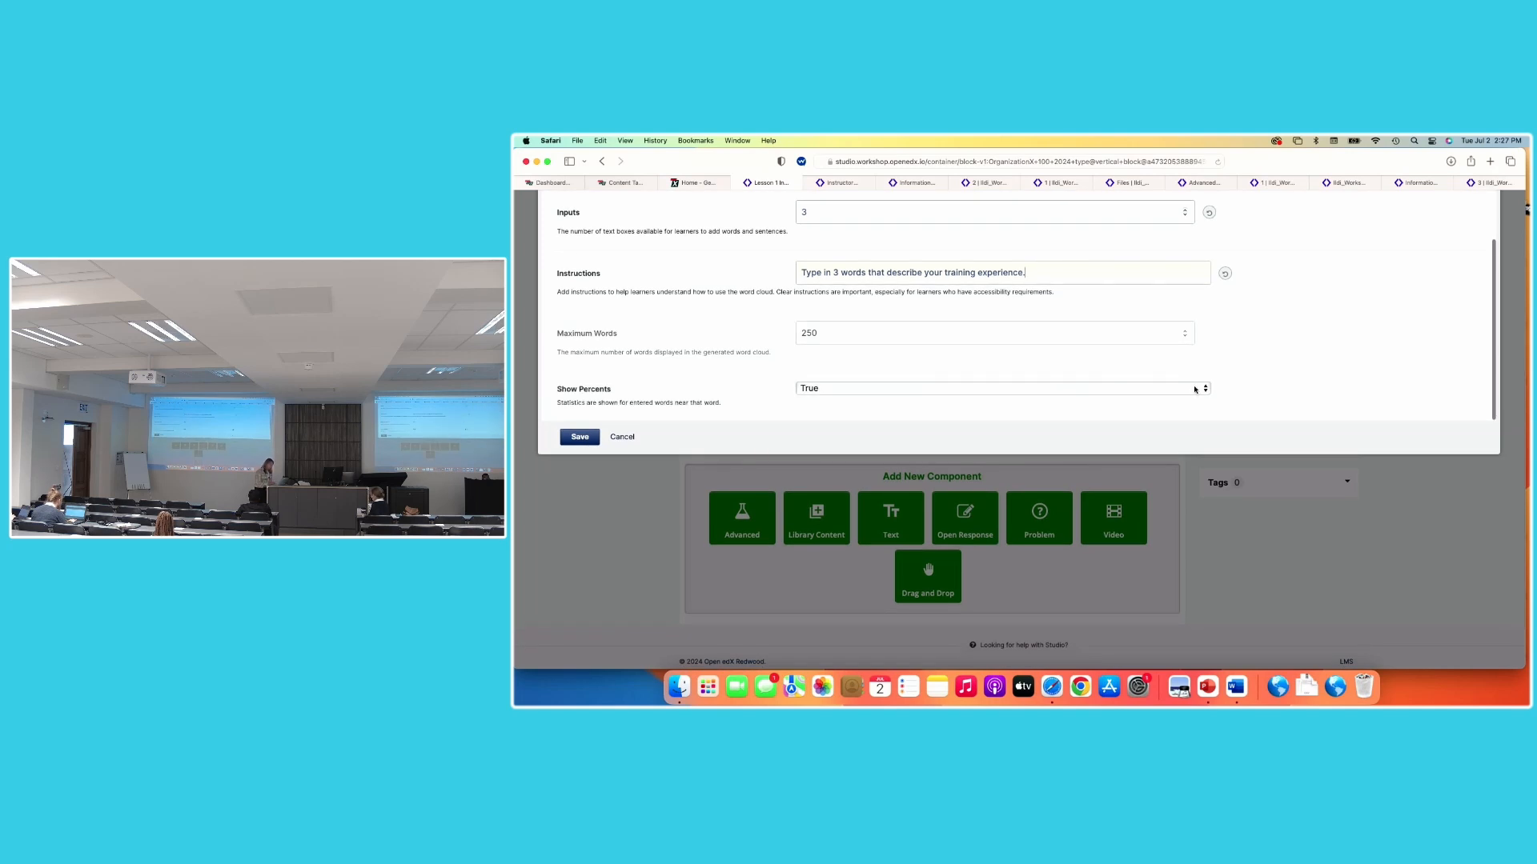
left_click(577, 437)
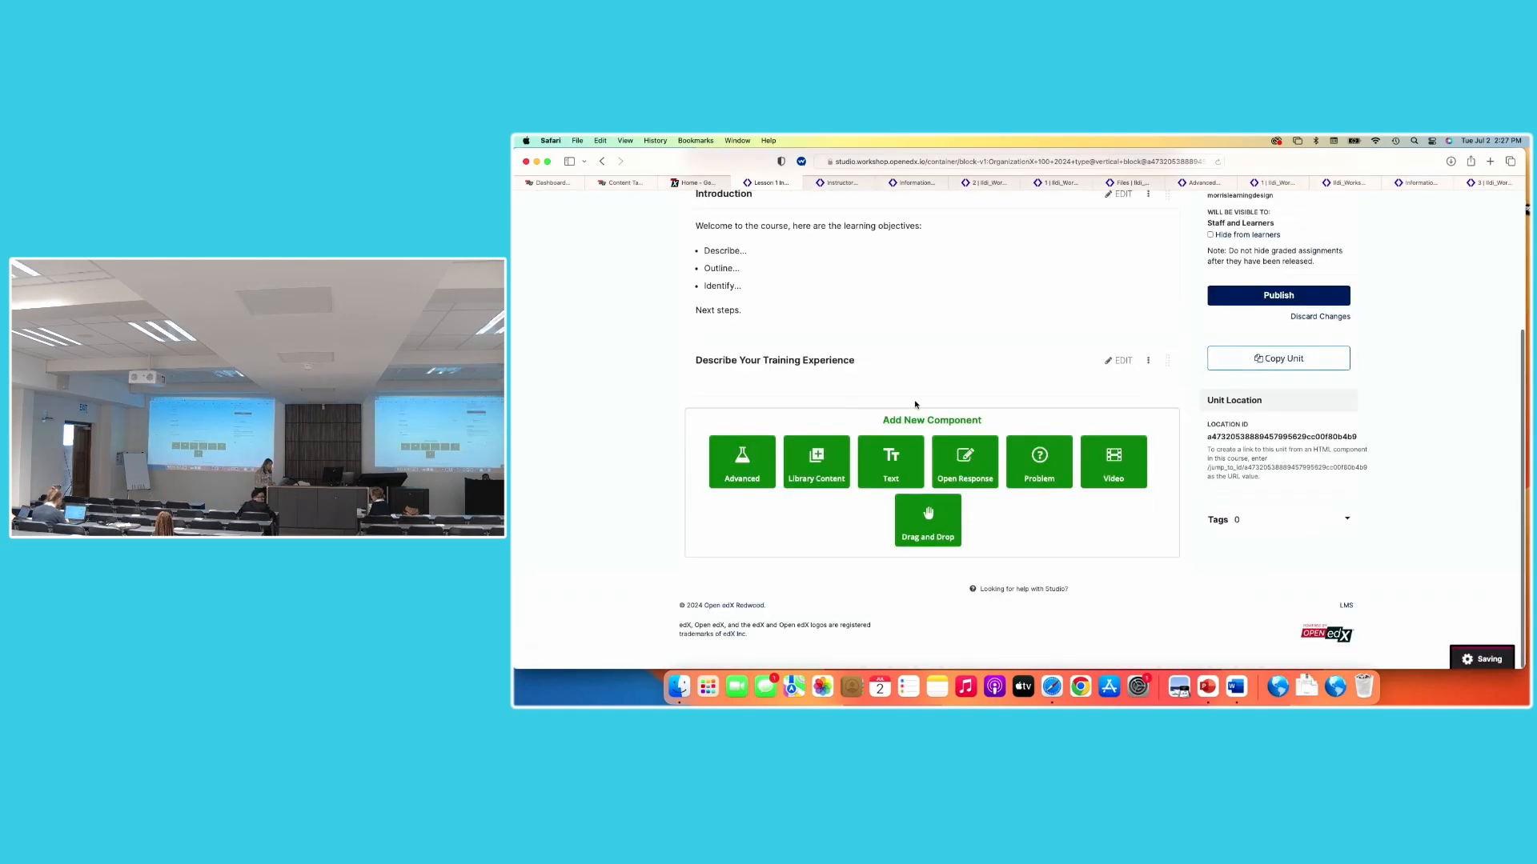
left_click(807, 431)
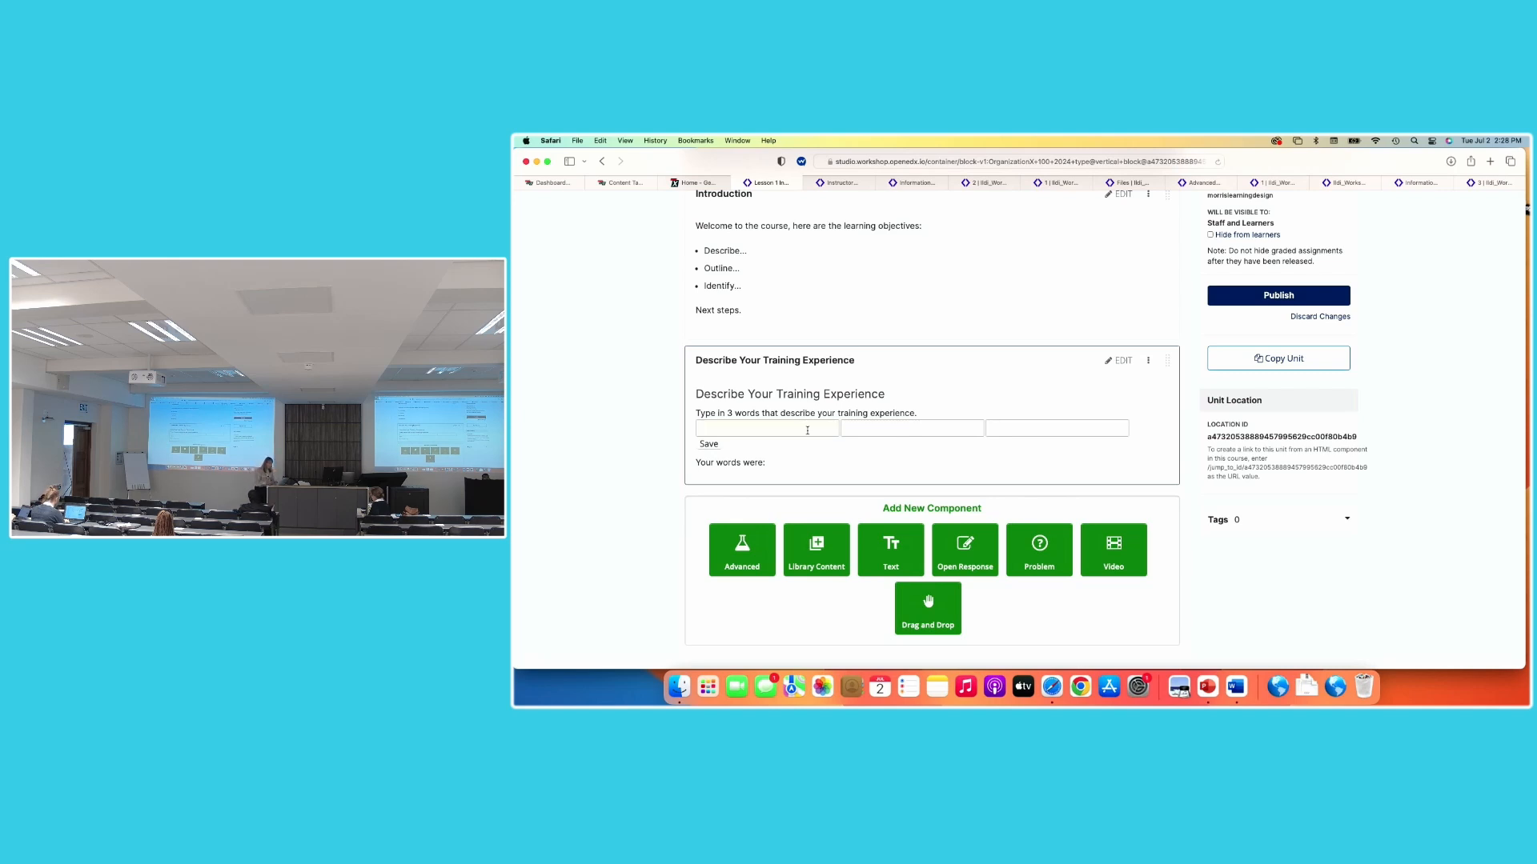
Submit the words "interesting", "interactive" and "engaging" in the Describe Your Training Experience word cloud in Studio
type("in")
type("engag")
left_click(1048, 429)
type("intera")
double_click(1043, 427)
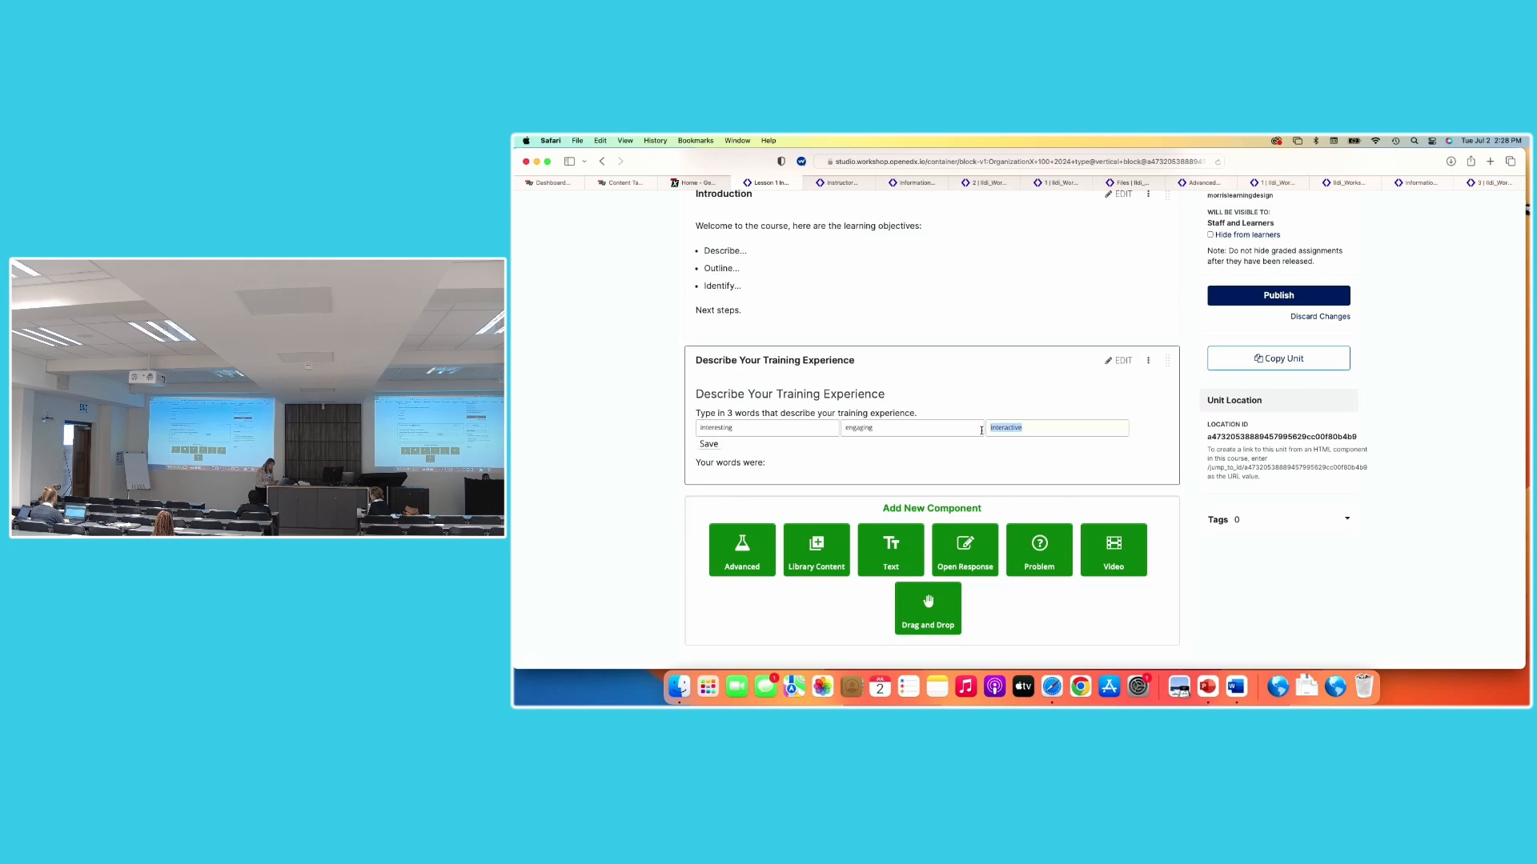
key("BackSpace")
left_click_drag(934, 429, 838, 429)
key("BackSpace")
type("interactive")
left_click(710, 446)
scroll(1005, 525, "down", 3)
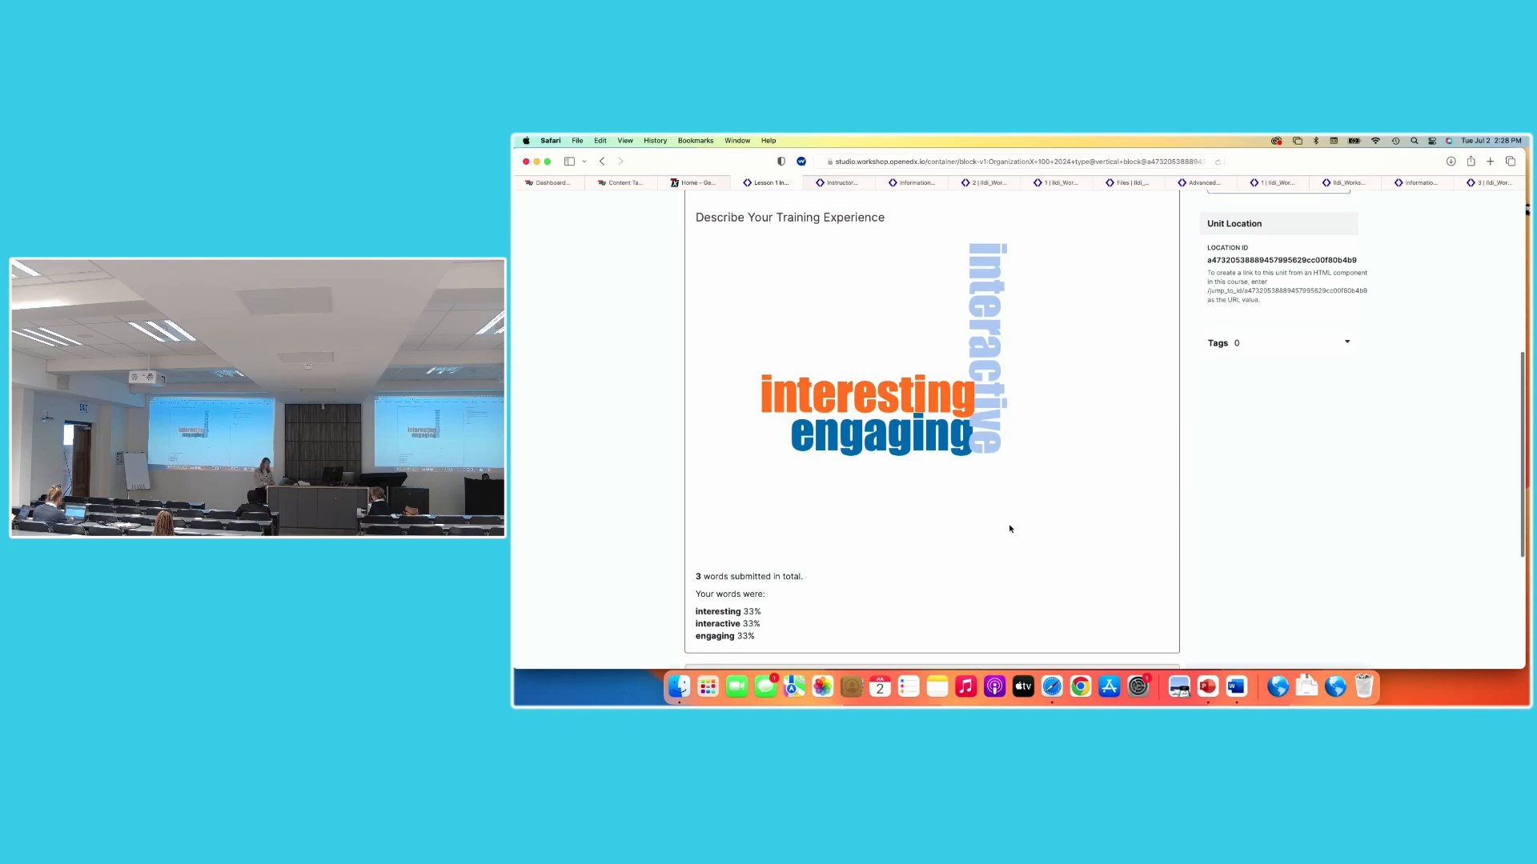
Publish the Lesson 1 Intro unit and open its preview
left_click(1278, 491)
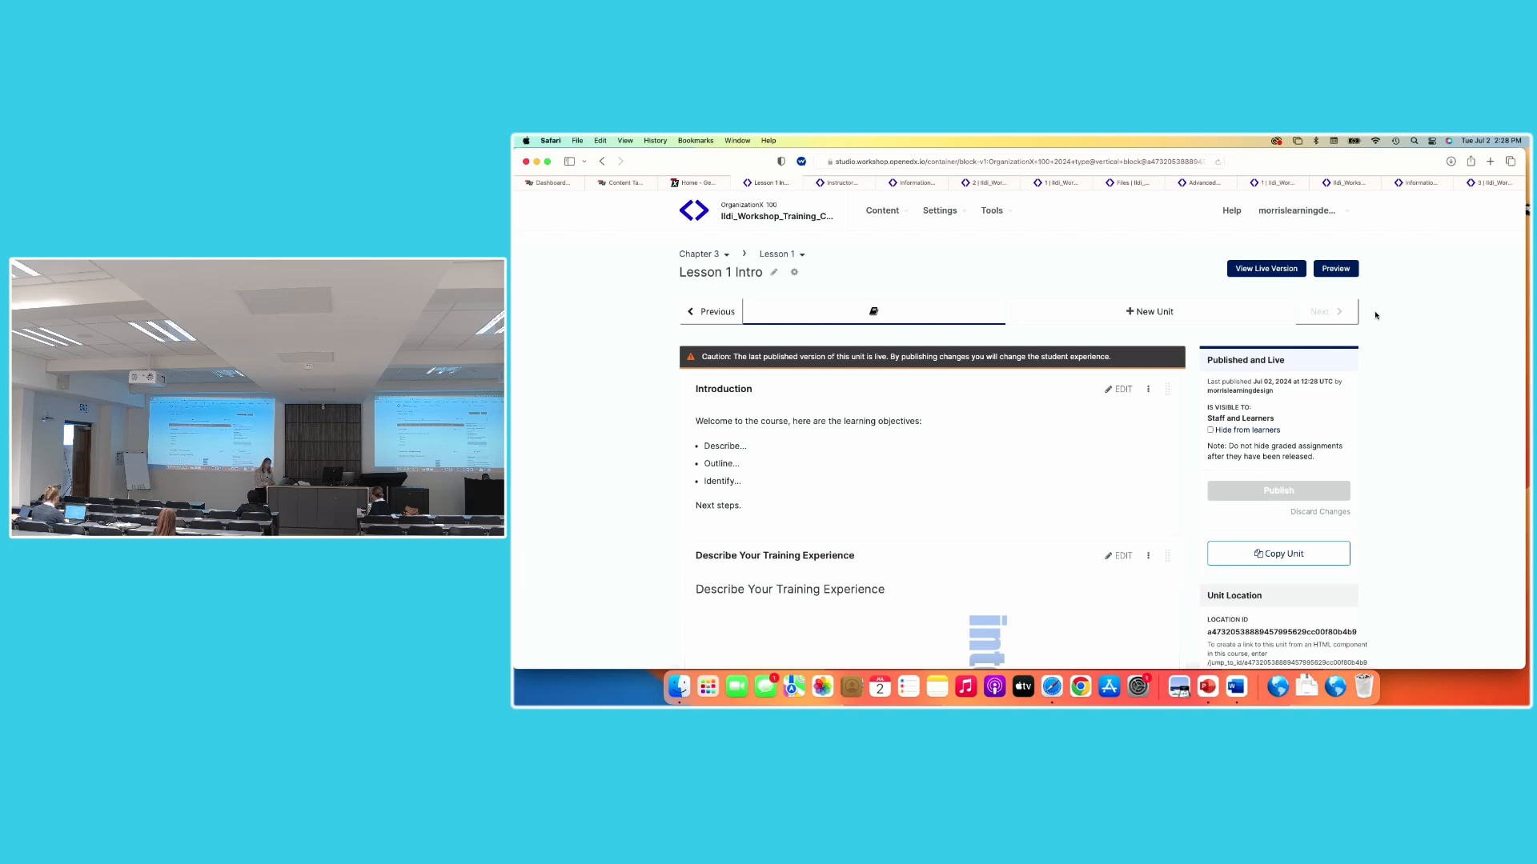
left_click(1347, 269)
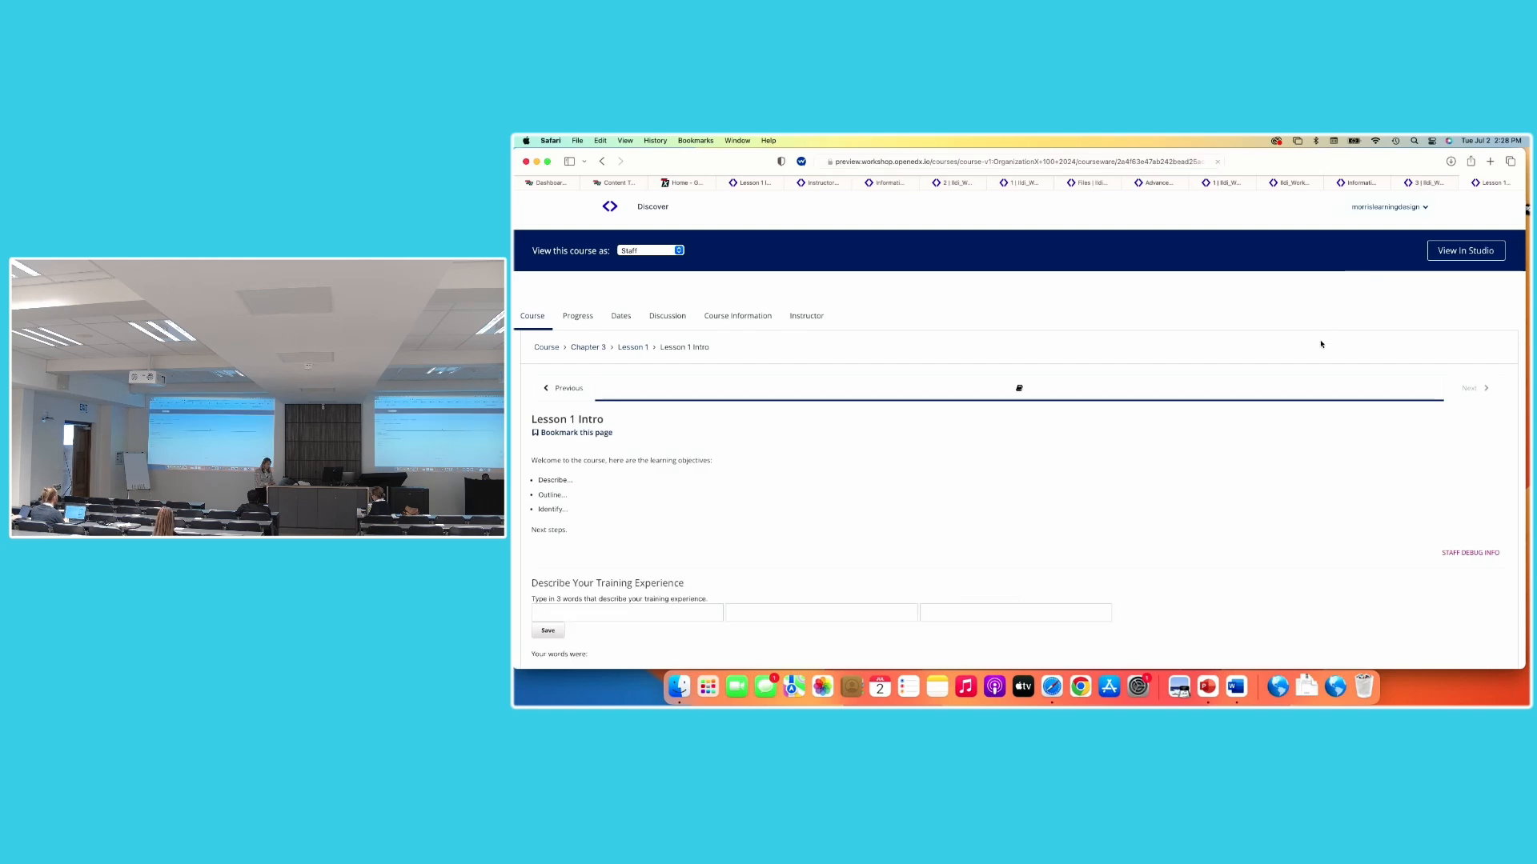
Submit the words "interesting", "engaging" and "long" in the previewed word cloud and view the resulting cloud
scroll(1153, 496, "down", 5)
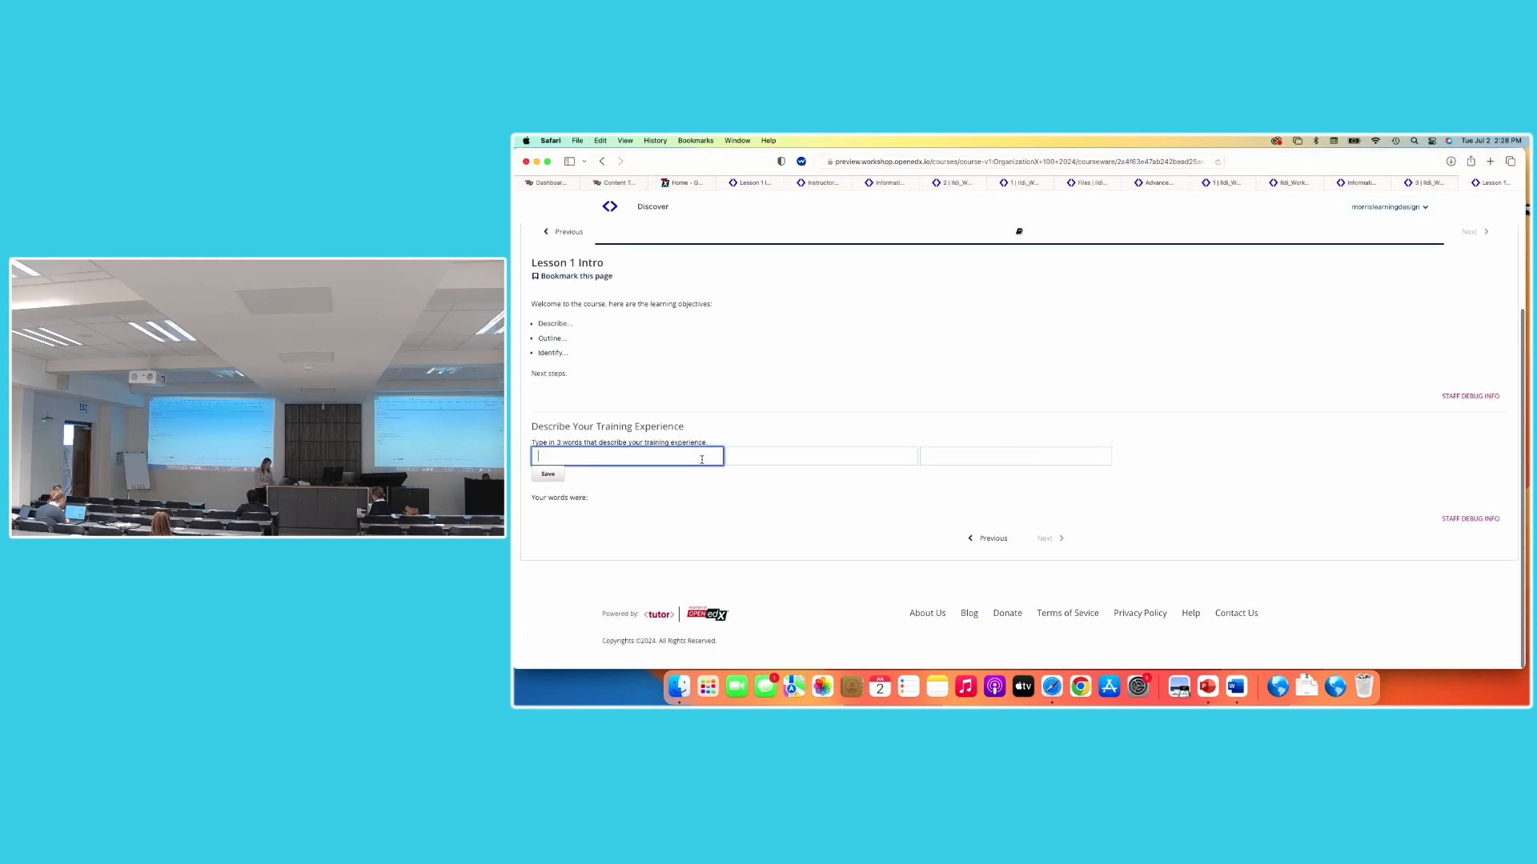
left_click(703, 457)
type("interesting")
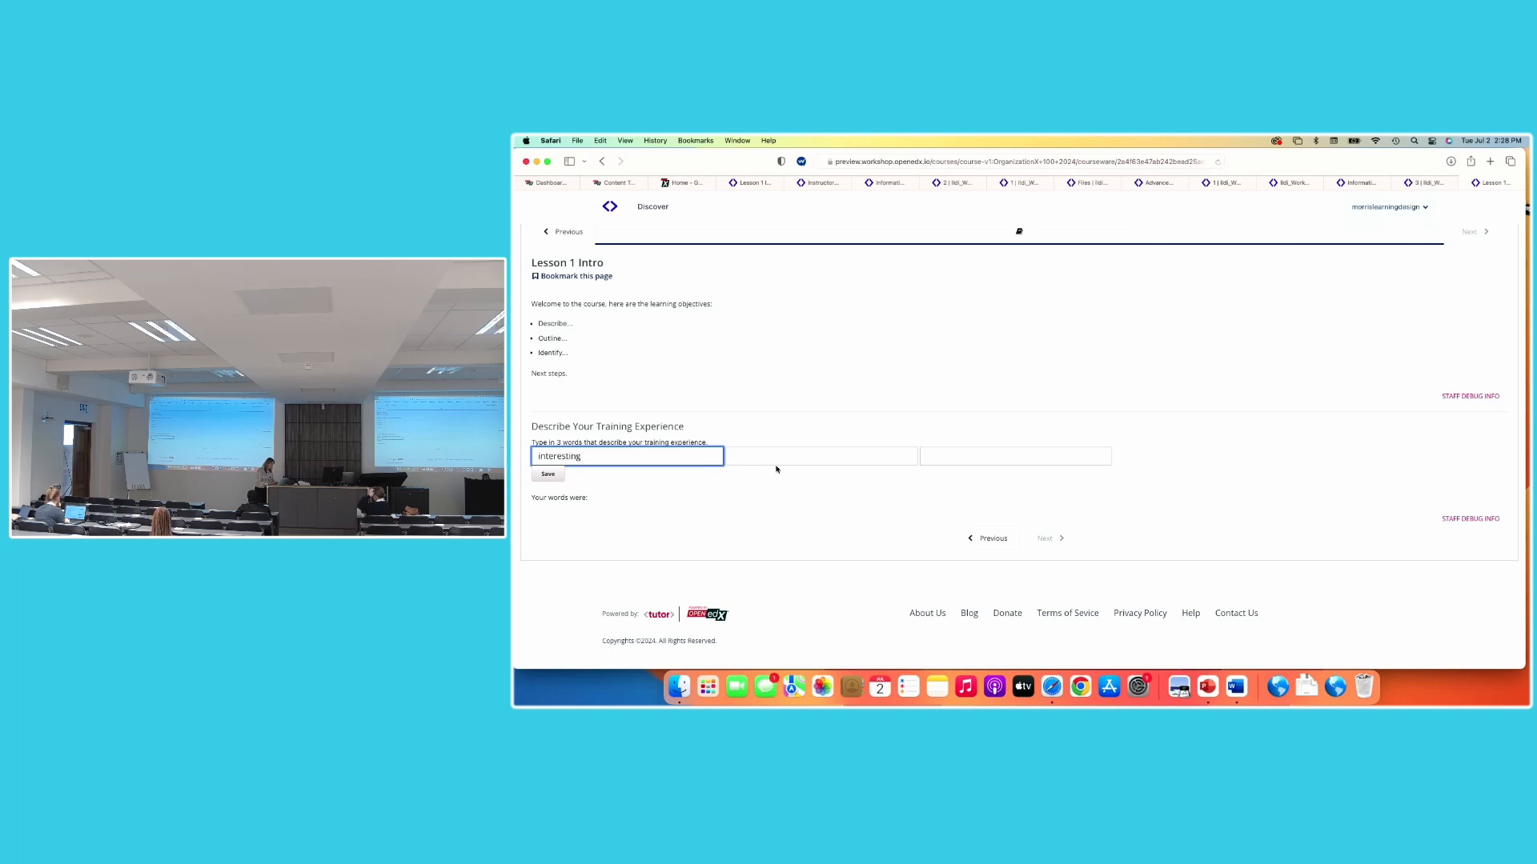
left_click(777, 461)
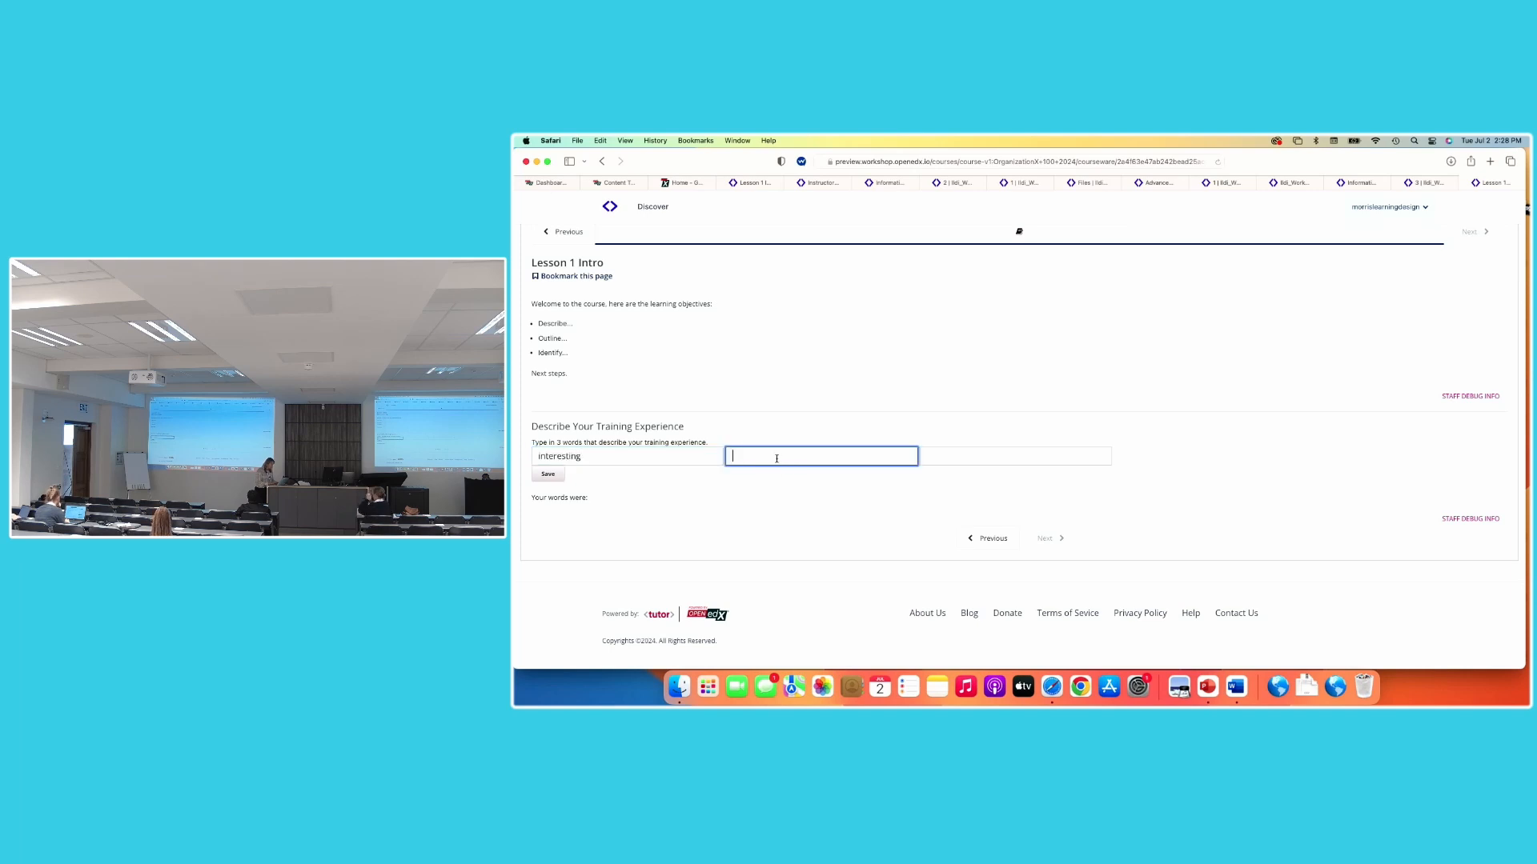
type("engaging")
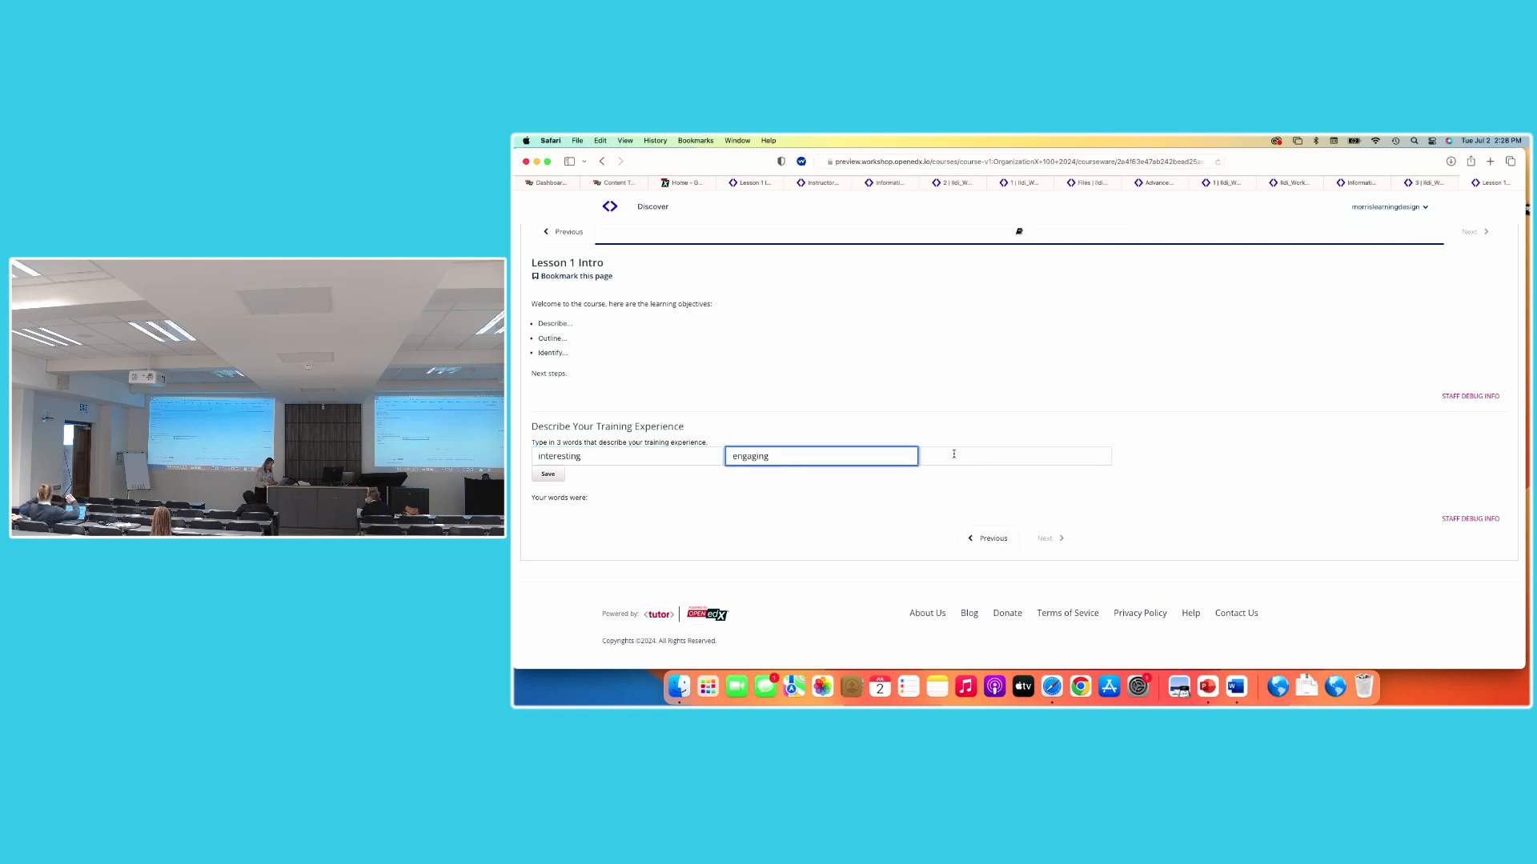
left_click(954, 454)
type("long")
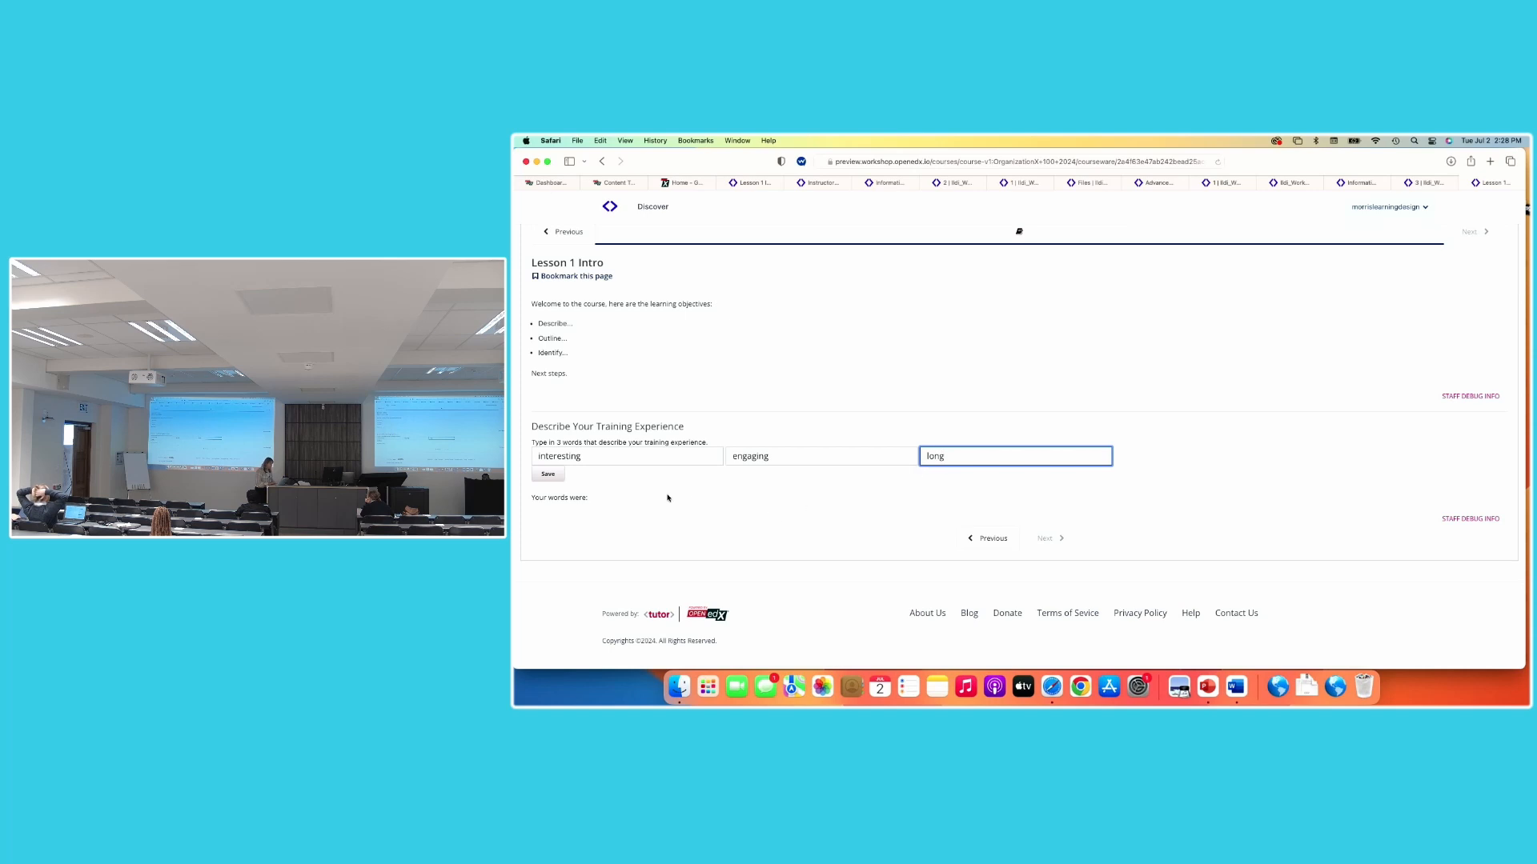
left_click(547, 474)
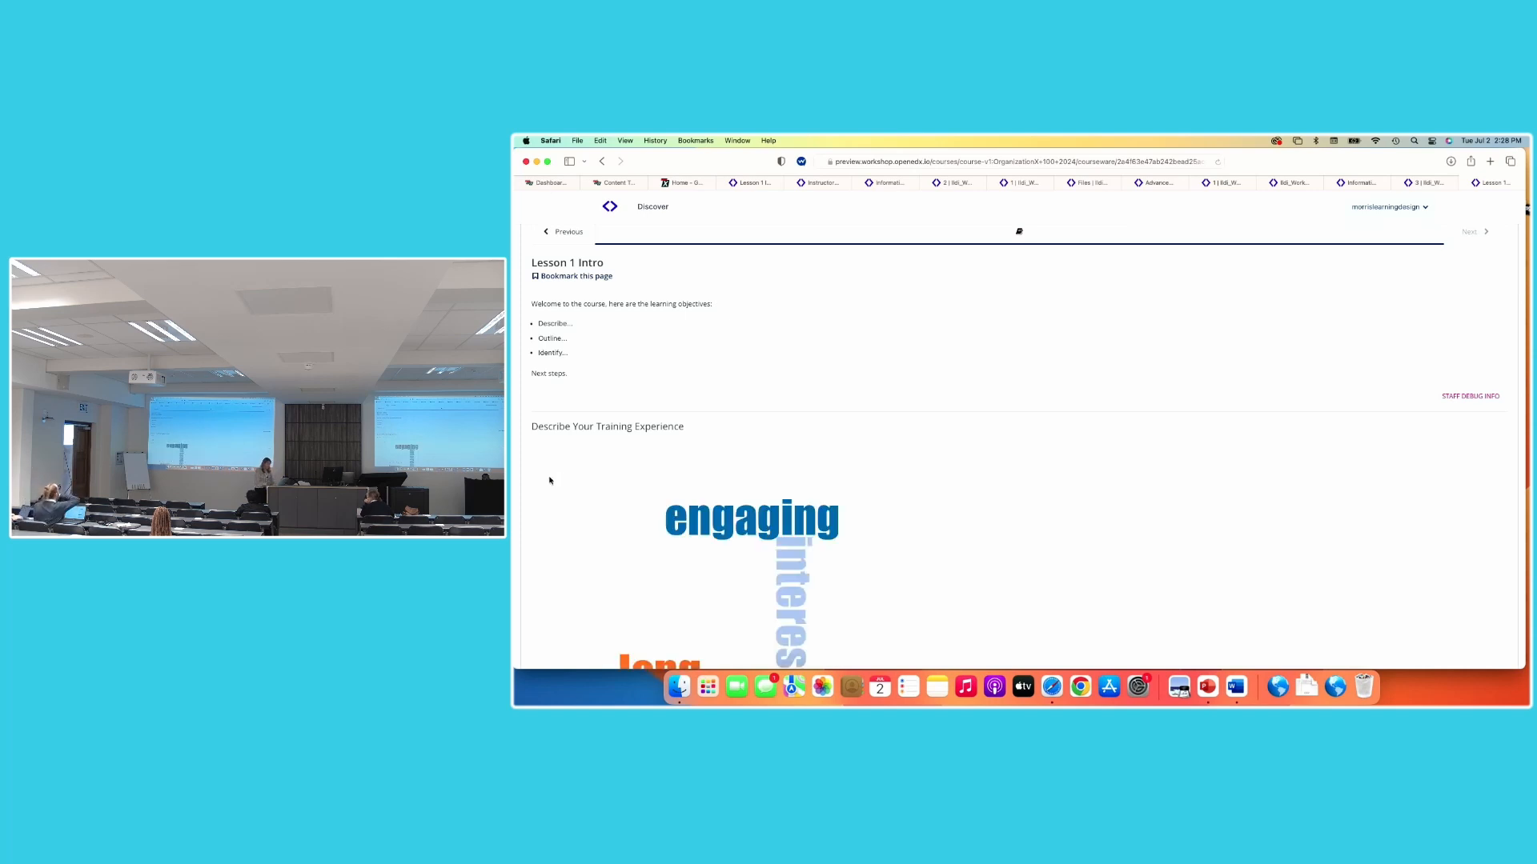
scroll(810, 479, "down", 4)
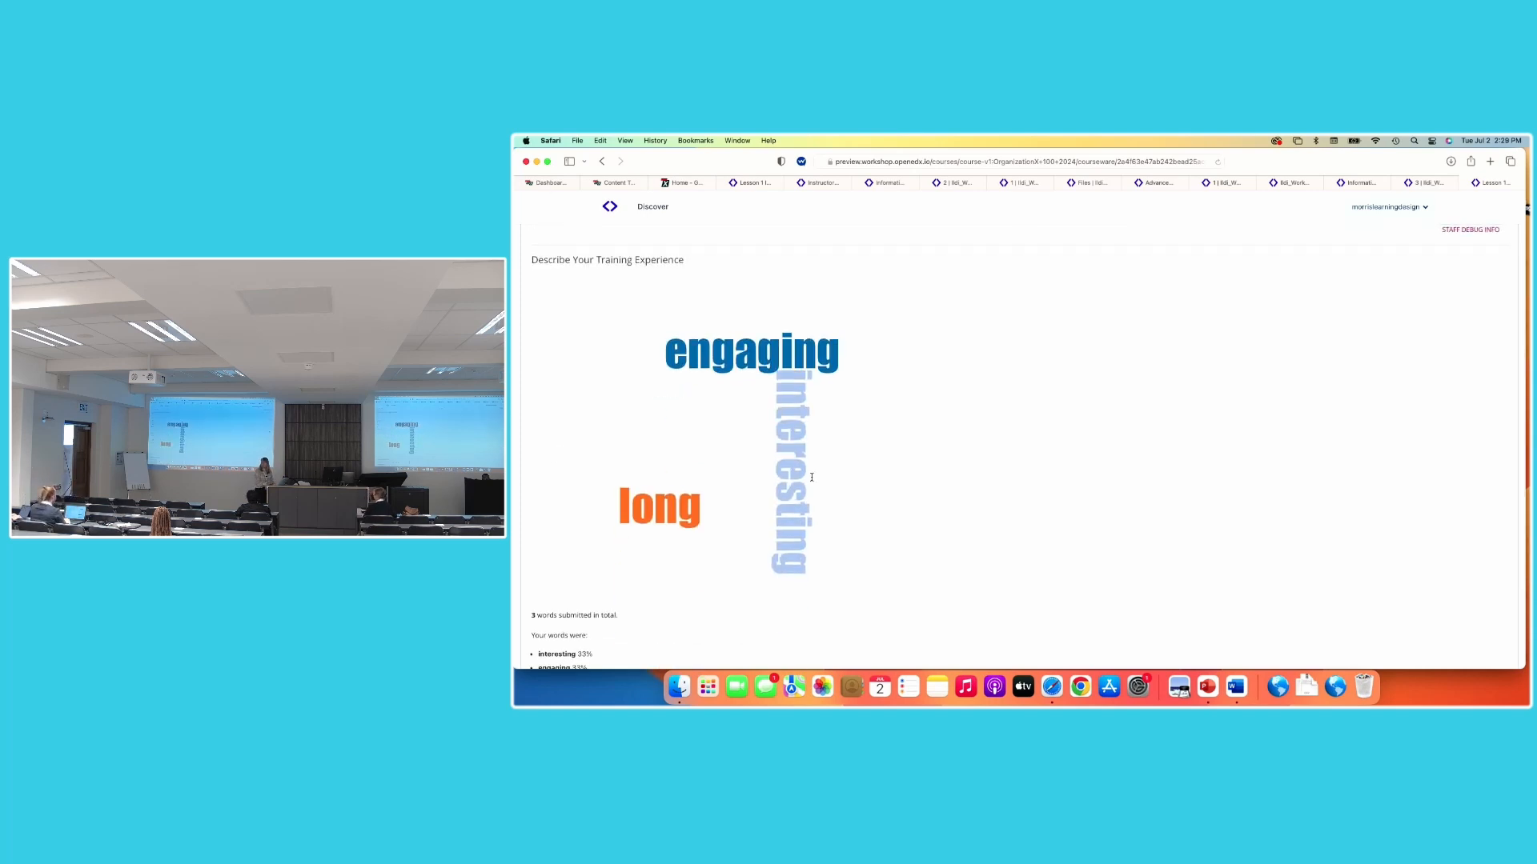
mouse_move(812, 477)
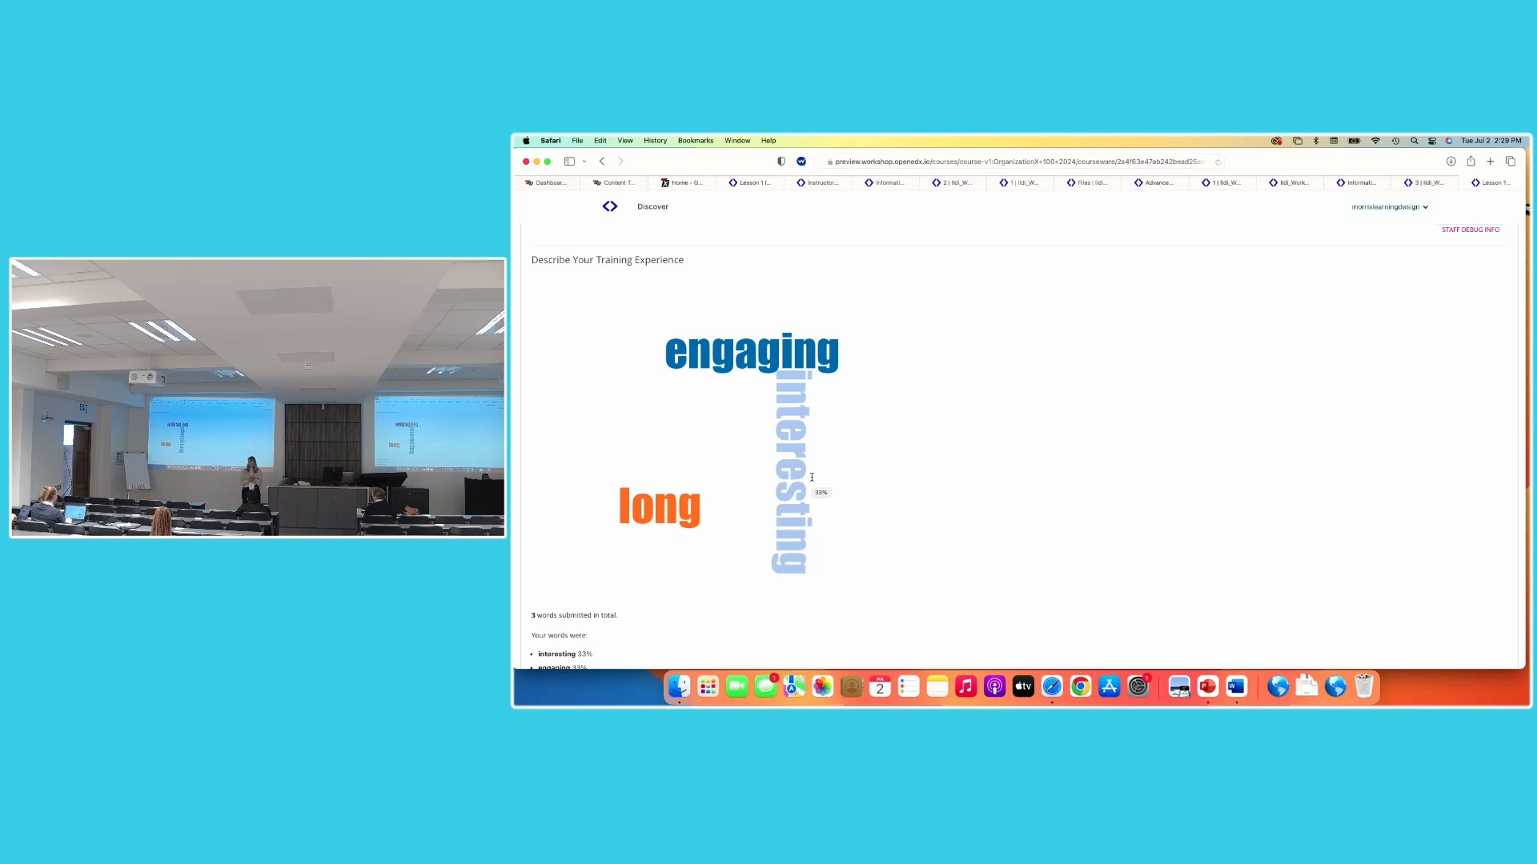
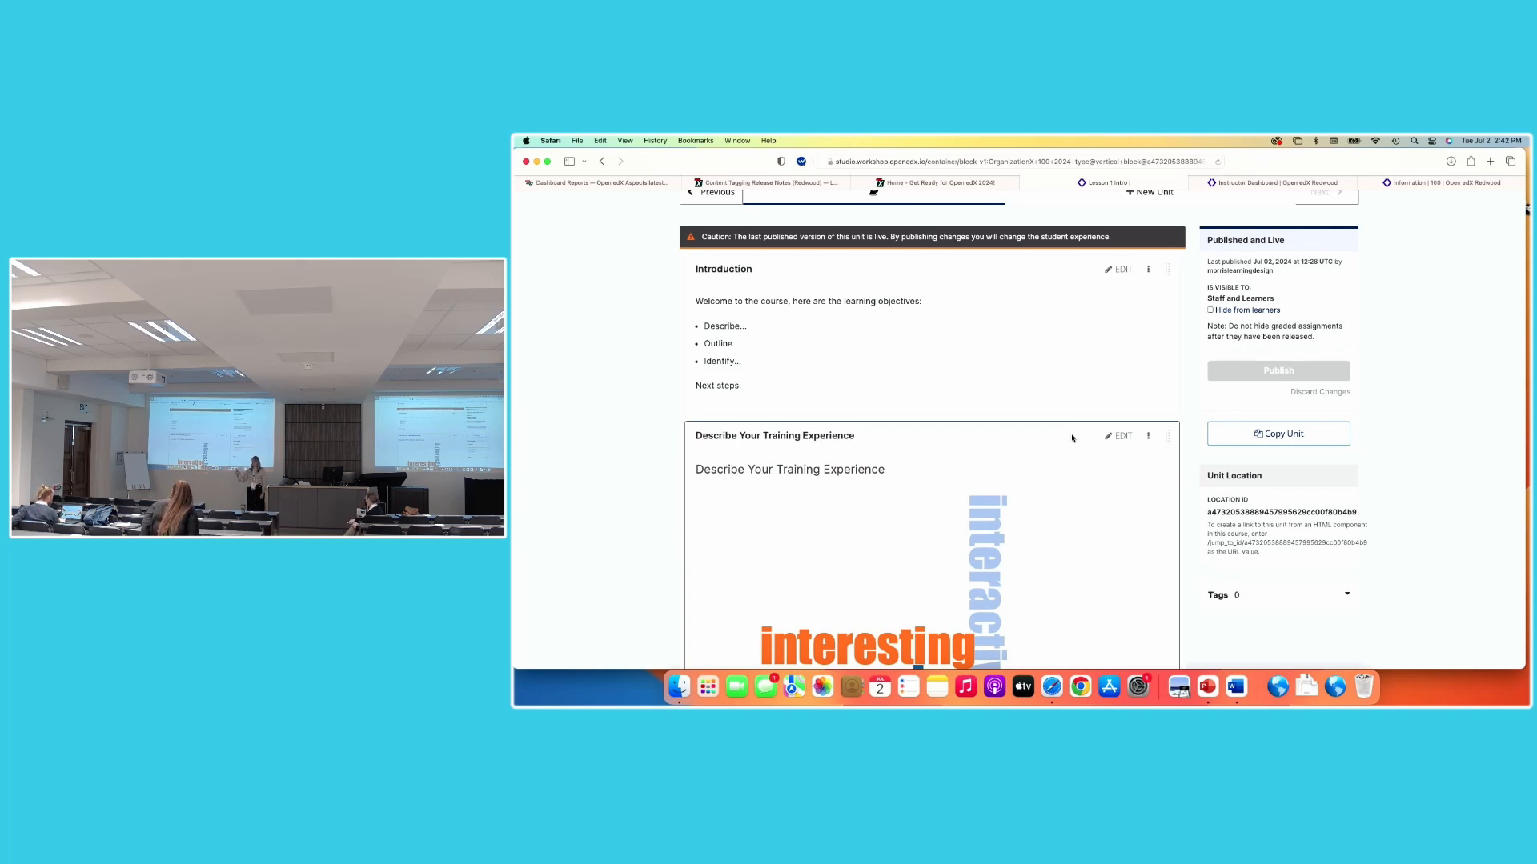
Open the live version of the Lesson 1 Intro unit from Studio and go to the course's discussion area
scroll(1096, 472, "up", 3)
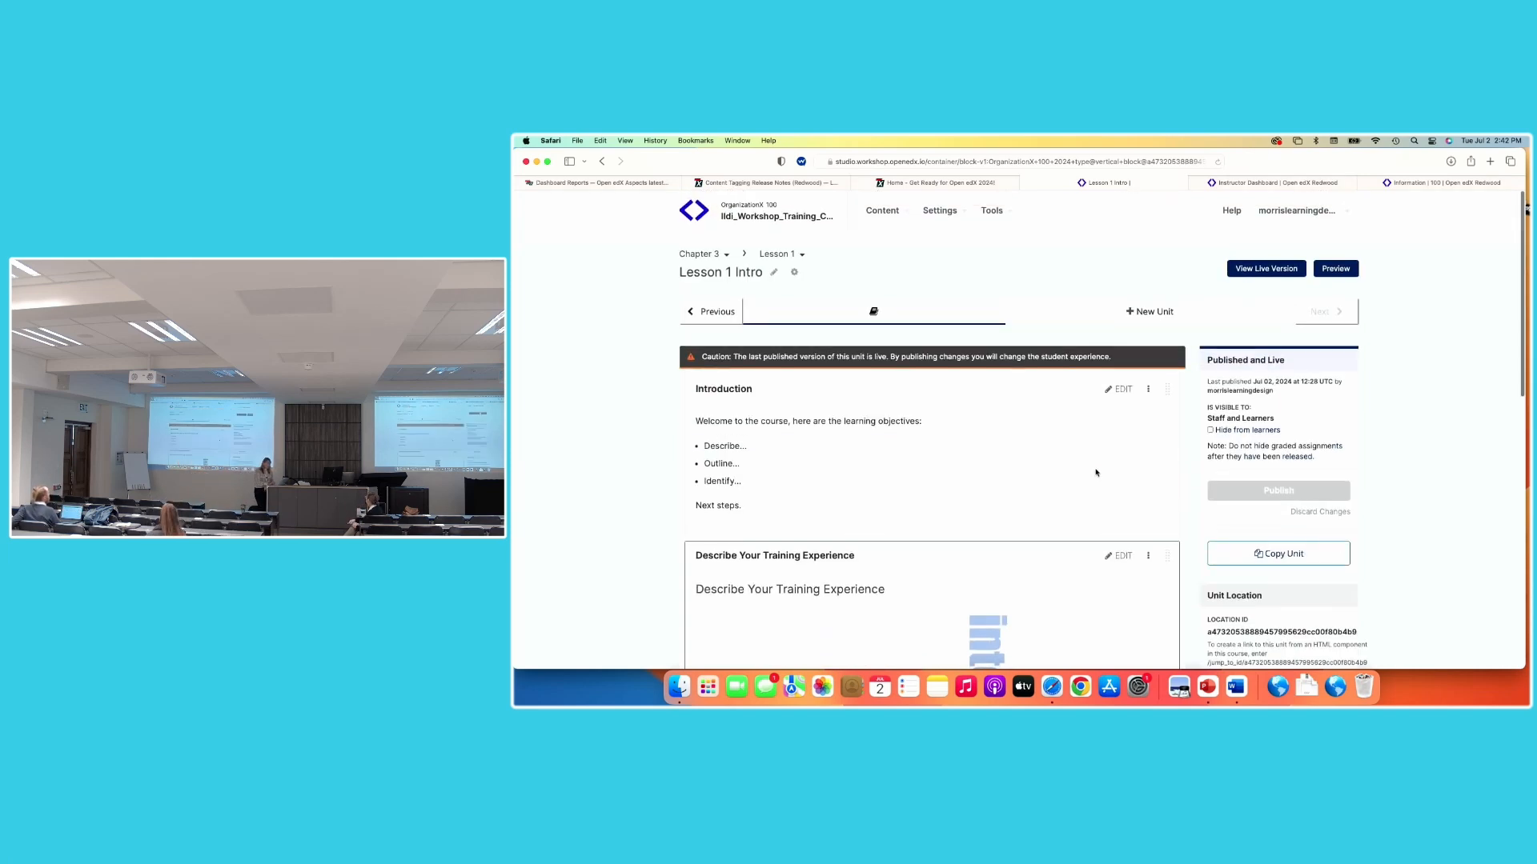
left_click(1292, 269)
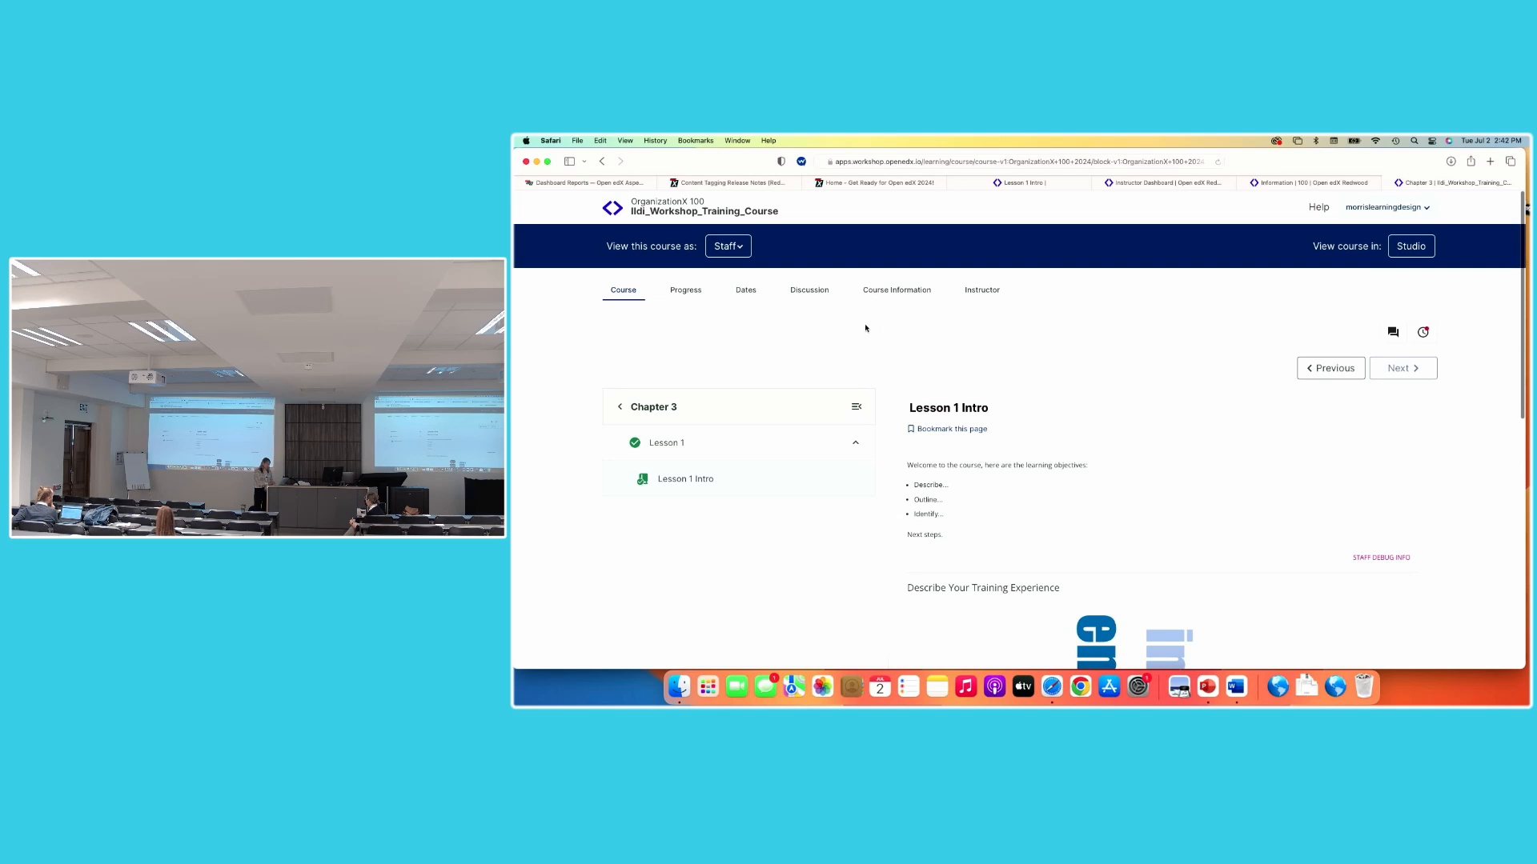
left_click(805, 292)
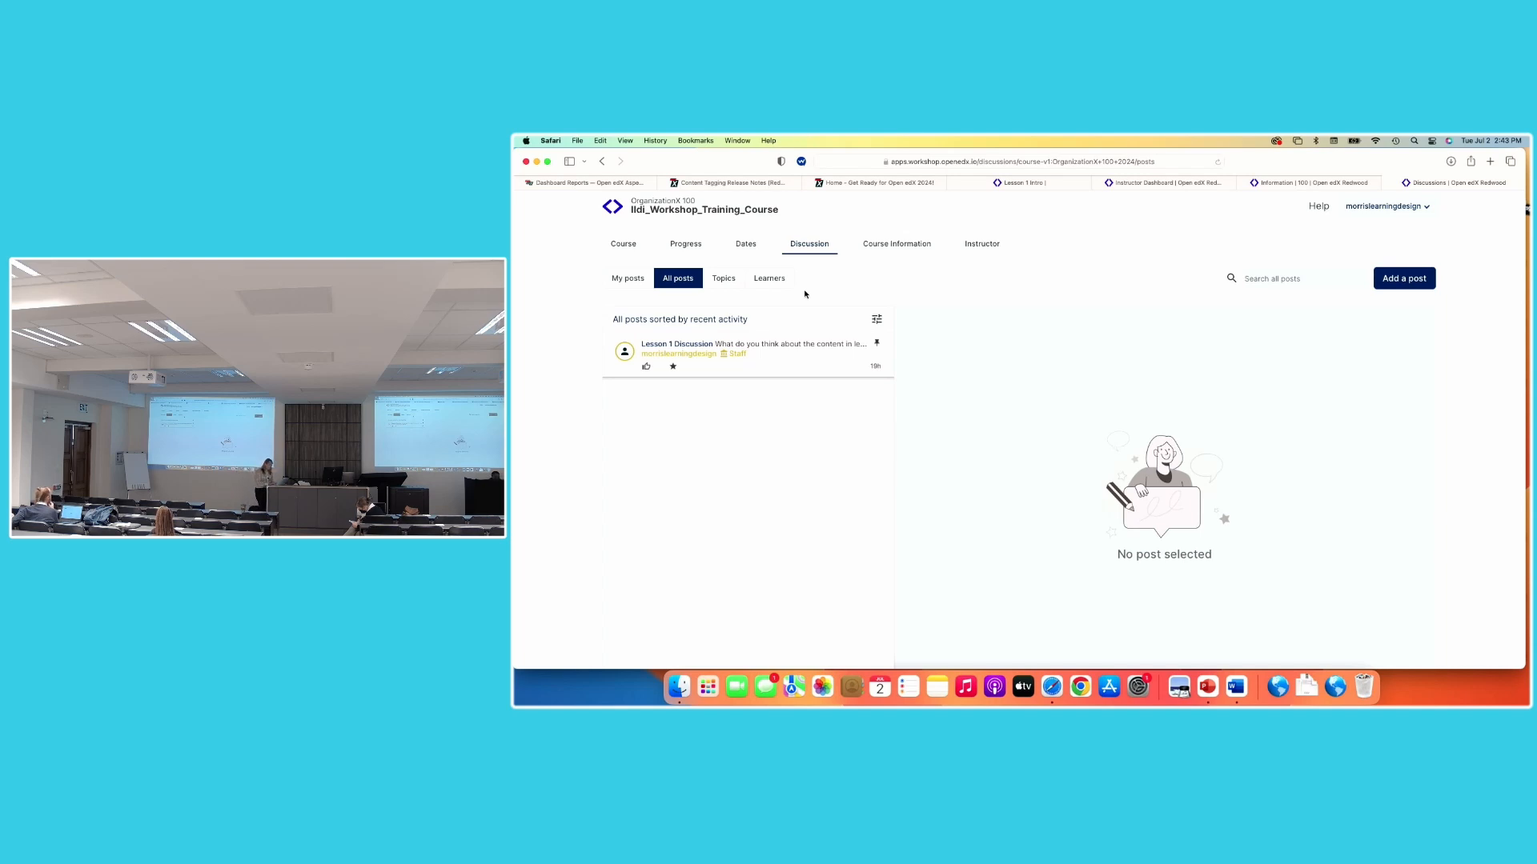
Start a new post of type Discussion and set its topic area to Lesson 1 Intro
left_click(1404, 283)
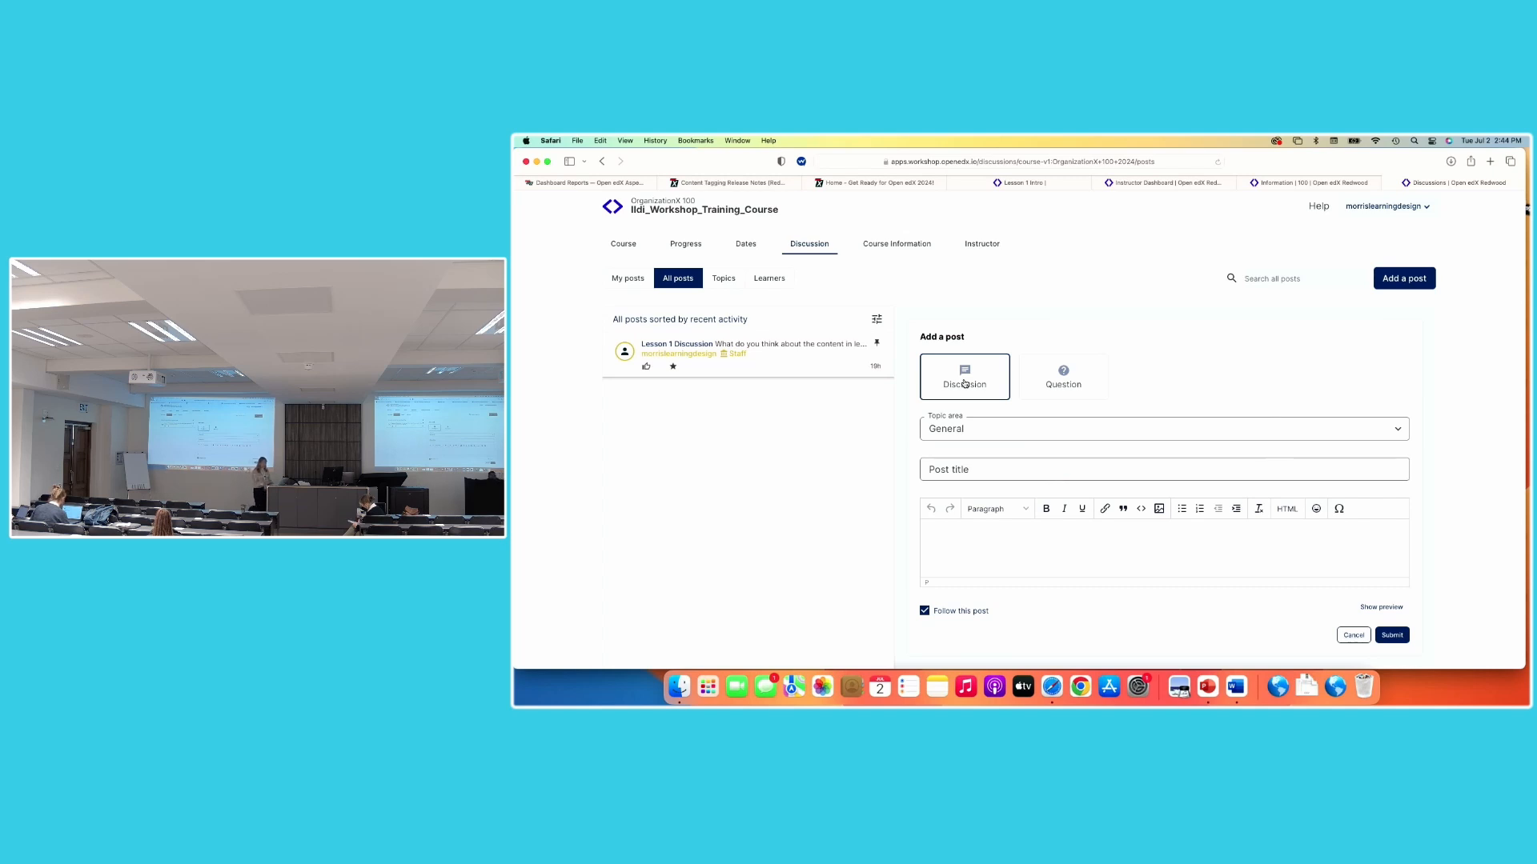
left_click(1013, 430)
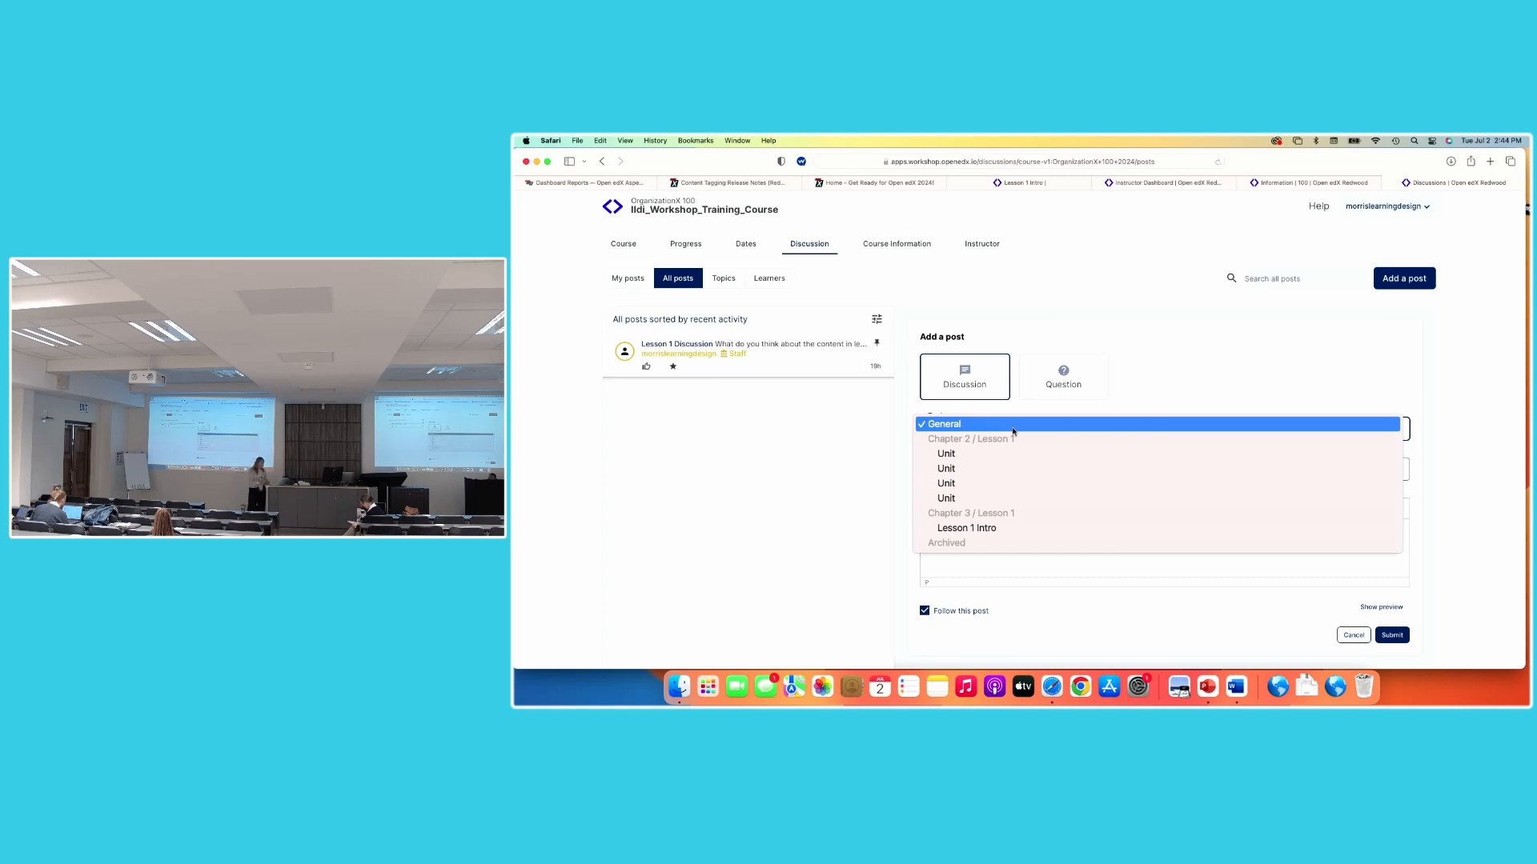
left_click(1026, 529)
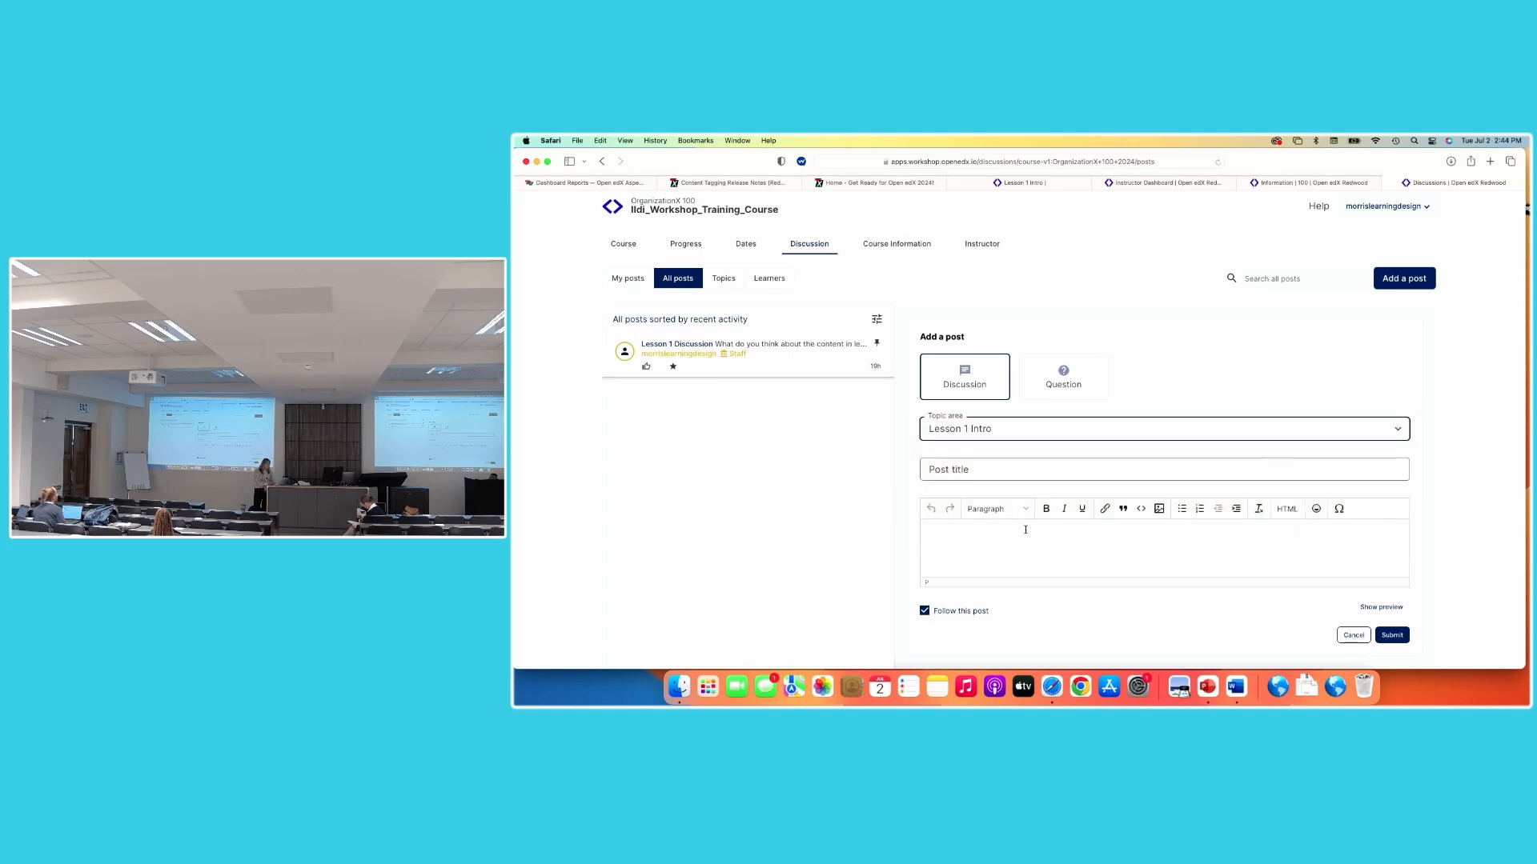
Title the new discussion post "Introduce Yourself!"
scroll(1044, 473, "down", 1)
left_click(1044, 469)
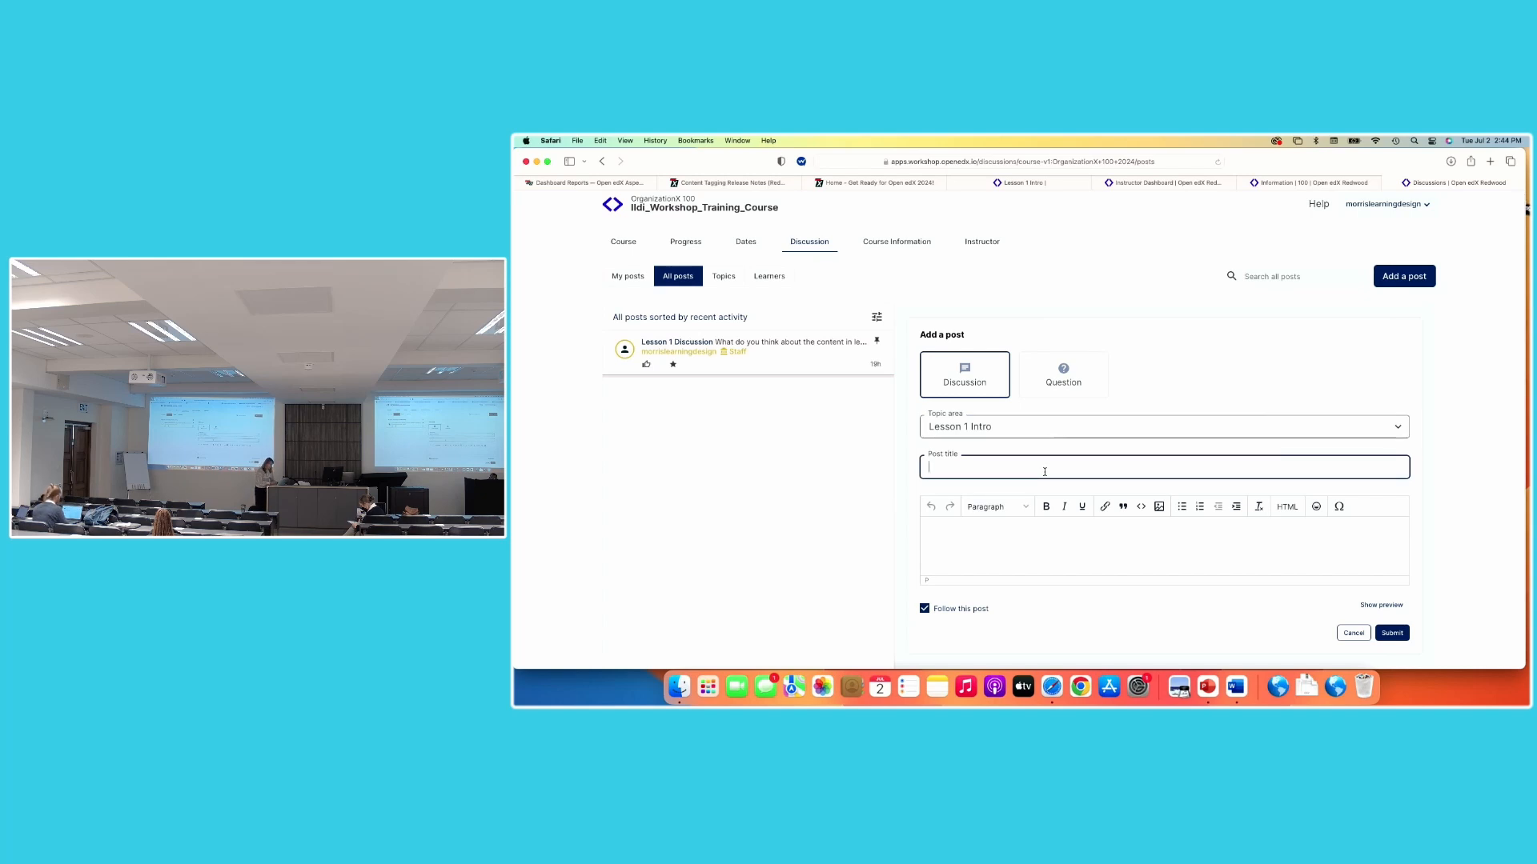
type("Lesson INtro")
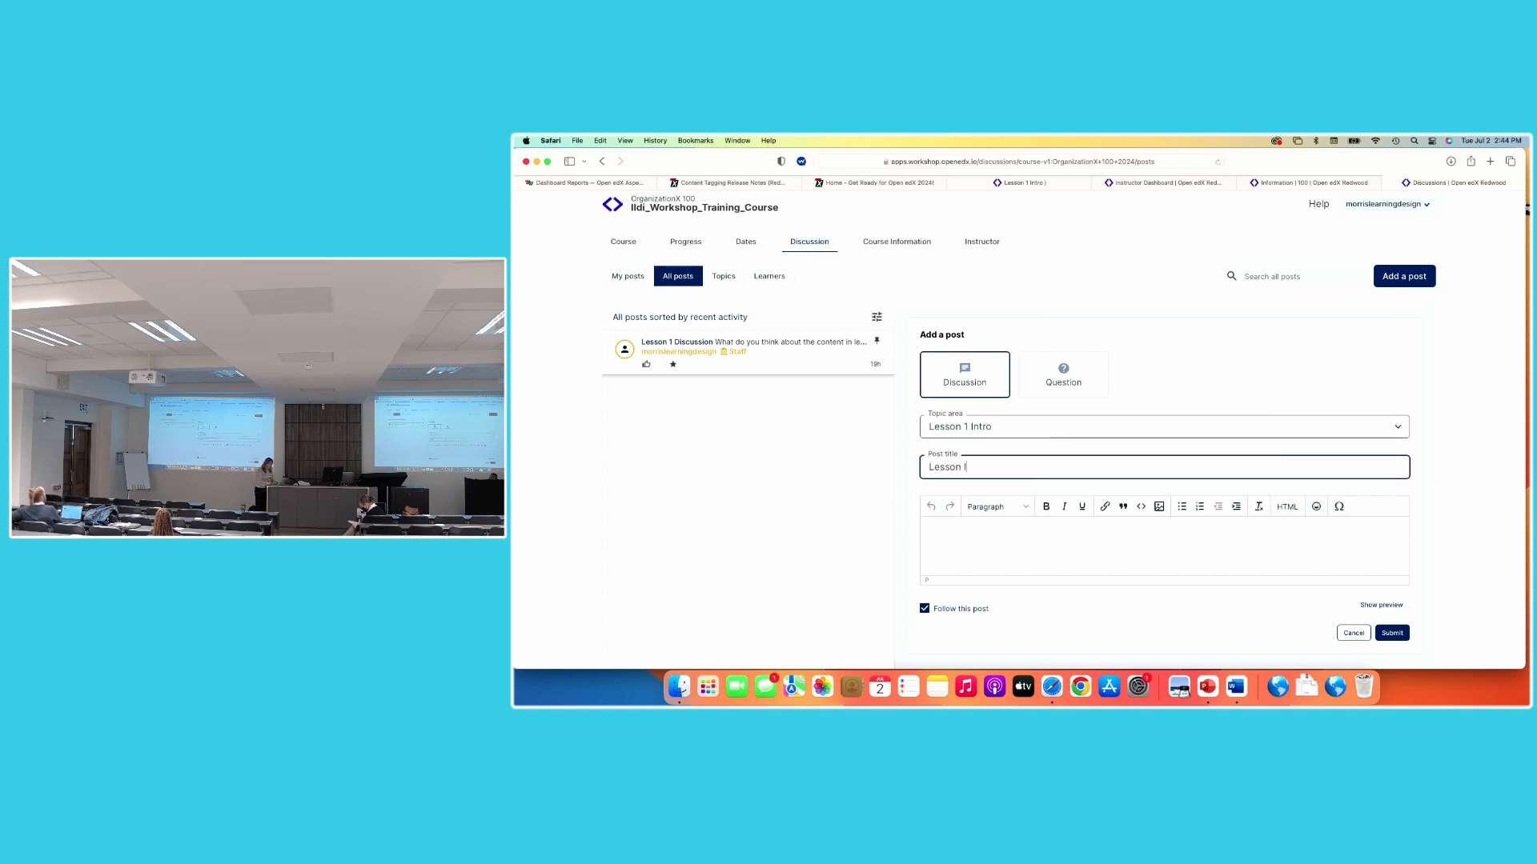
key("BackSpace")
key("BackSpace")
key("BackSpace")
key("BackSpace")
key("BackSpace")
key("BackSpace")
key("BackSpace")
key("BackSpace")
key("BackSpace")
key("BackSpace")
key("BackSpace")
key("BackSpace")
type("INtr")
key("BackSpace")
key("BackSpace")
key("BackSpace")
type("ntroduce Yourself!")
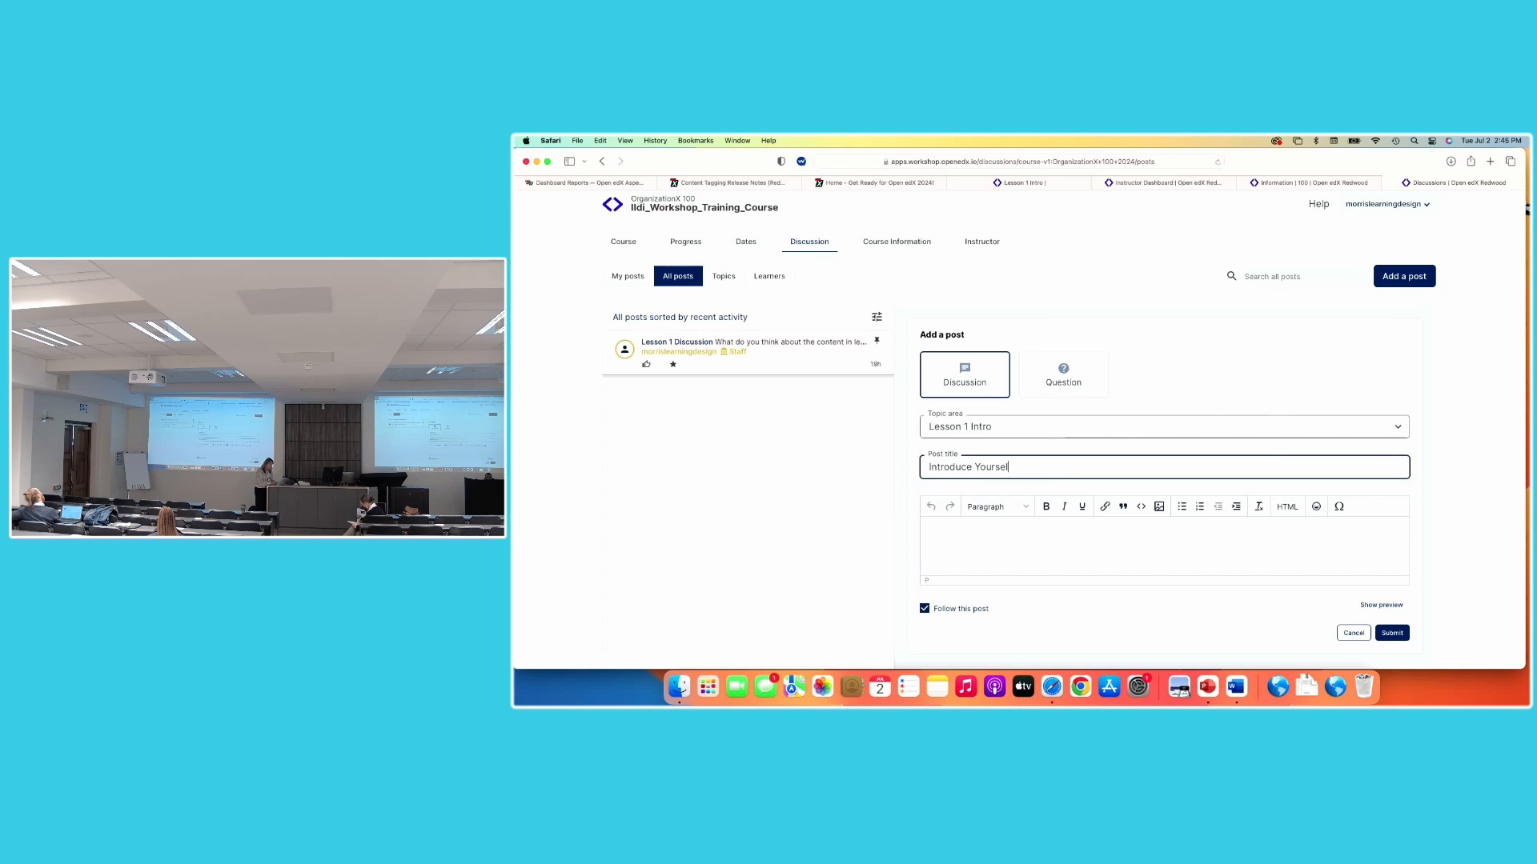
Enter the post body "Please share your first name, where you're from, experience with Studio." followed by a new line
left_click(1073, 533)
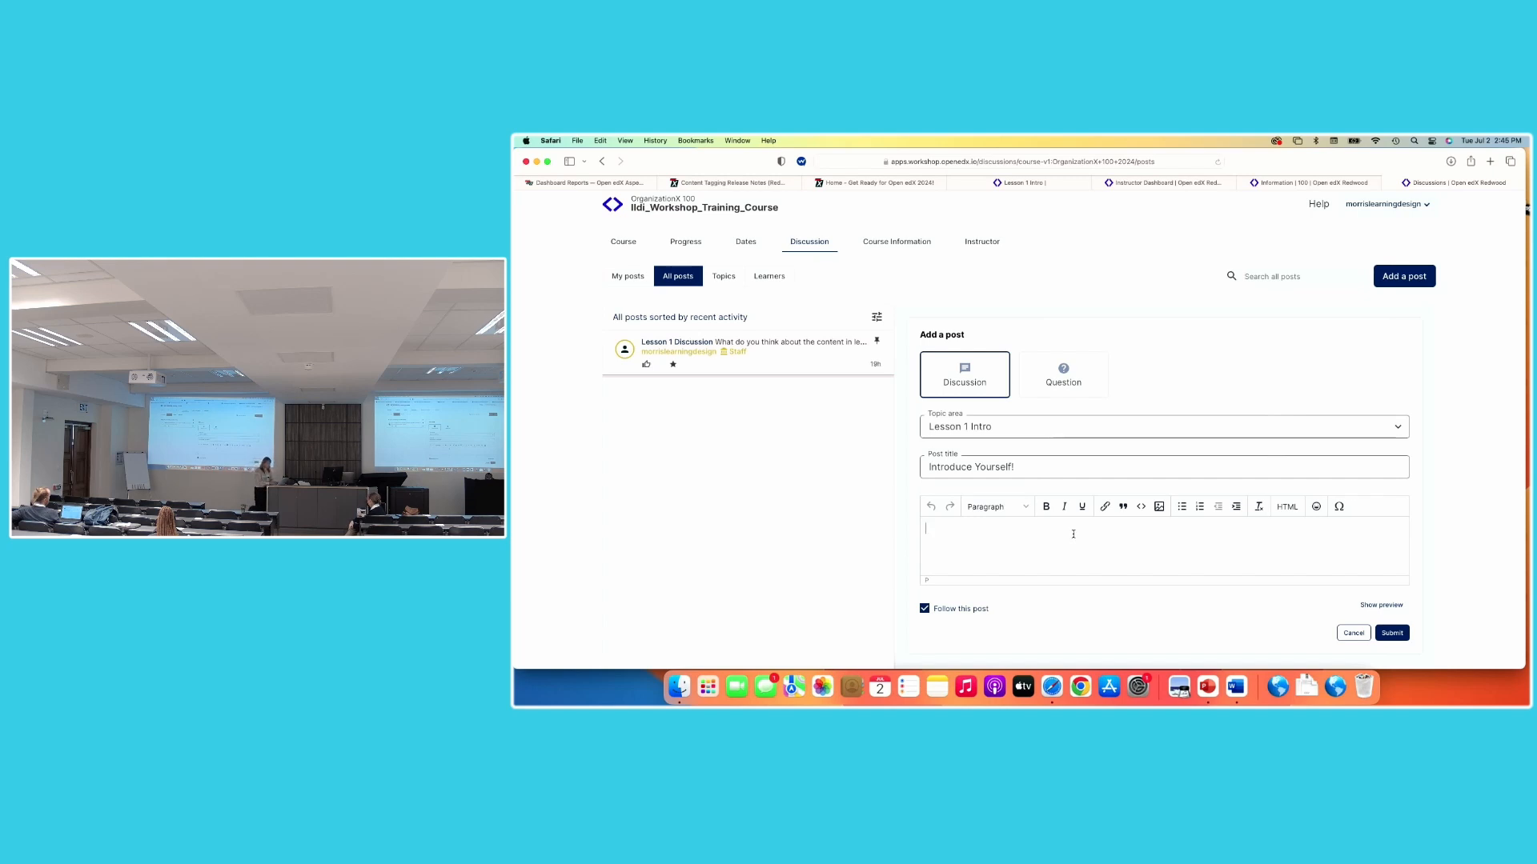
type("Please share your first name, where you're fr")
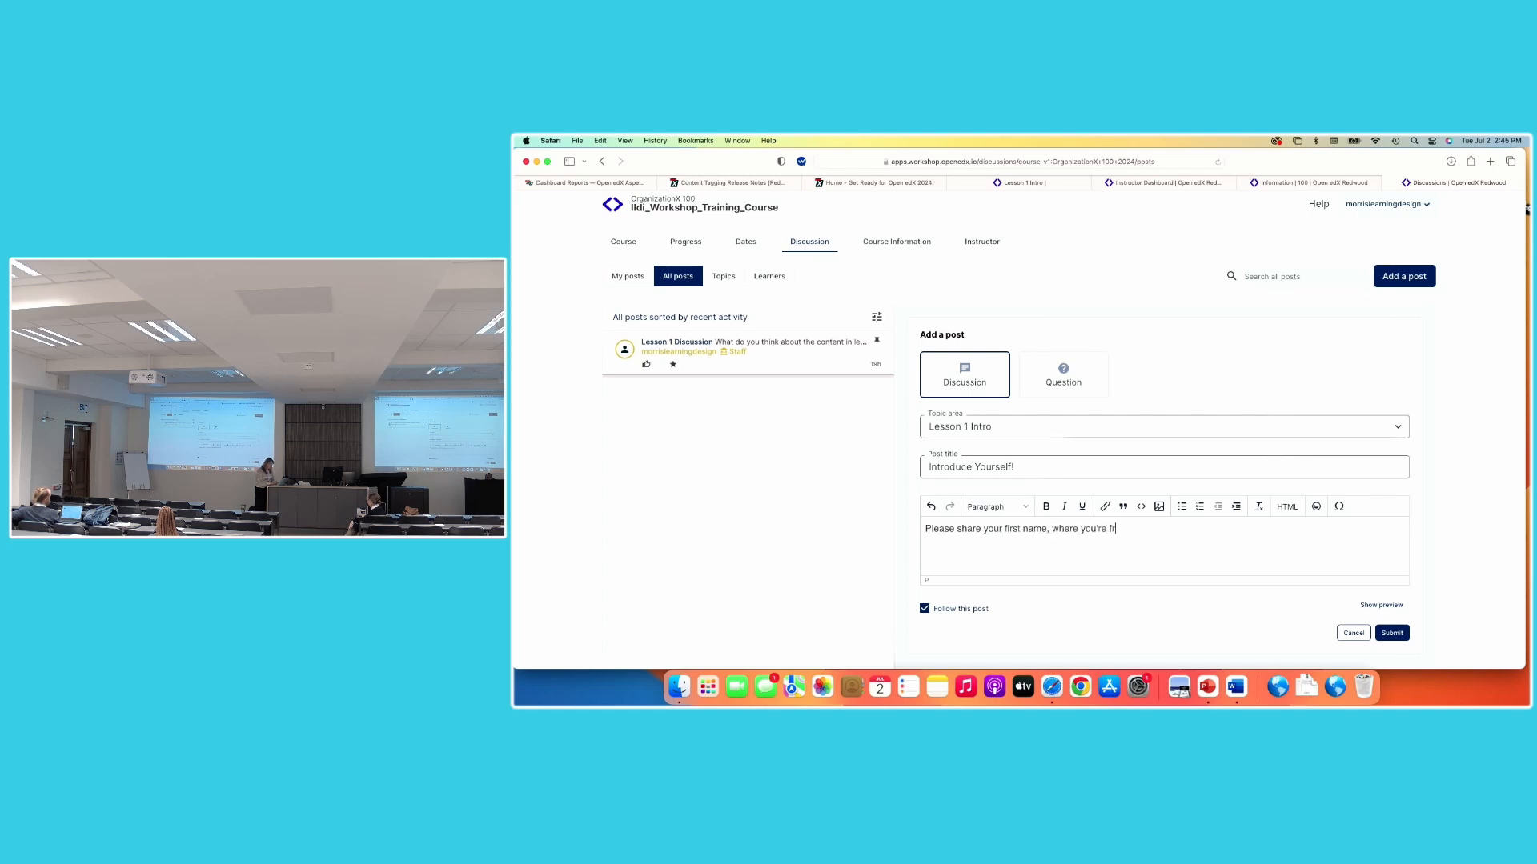
type("om, experience with Studio")
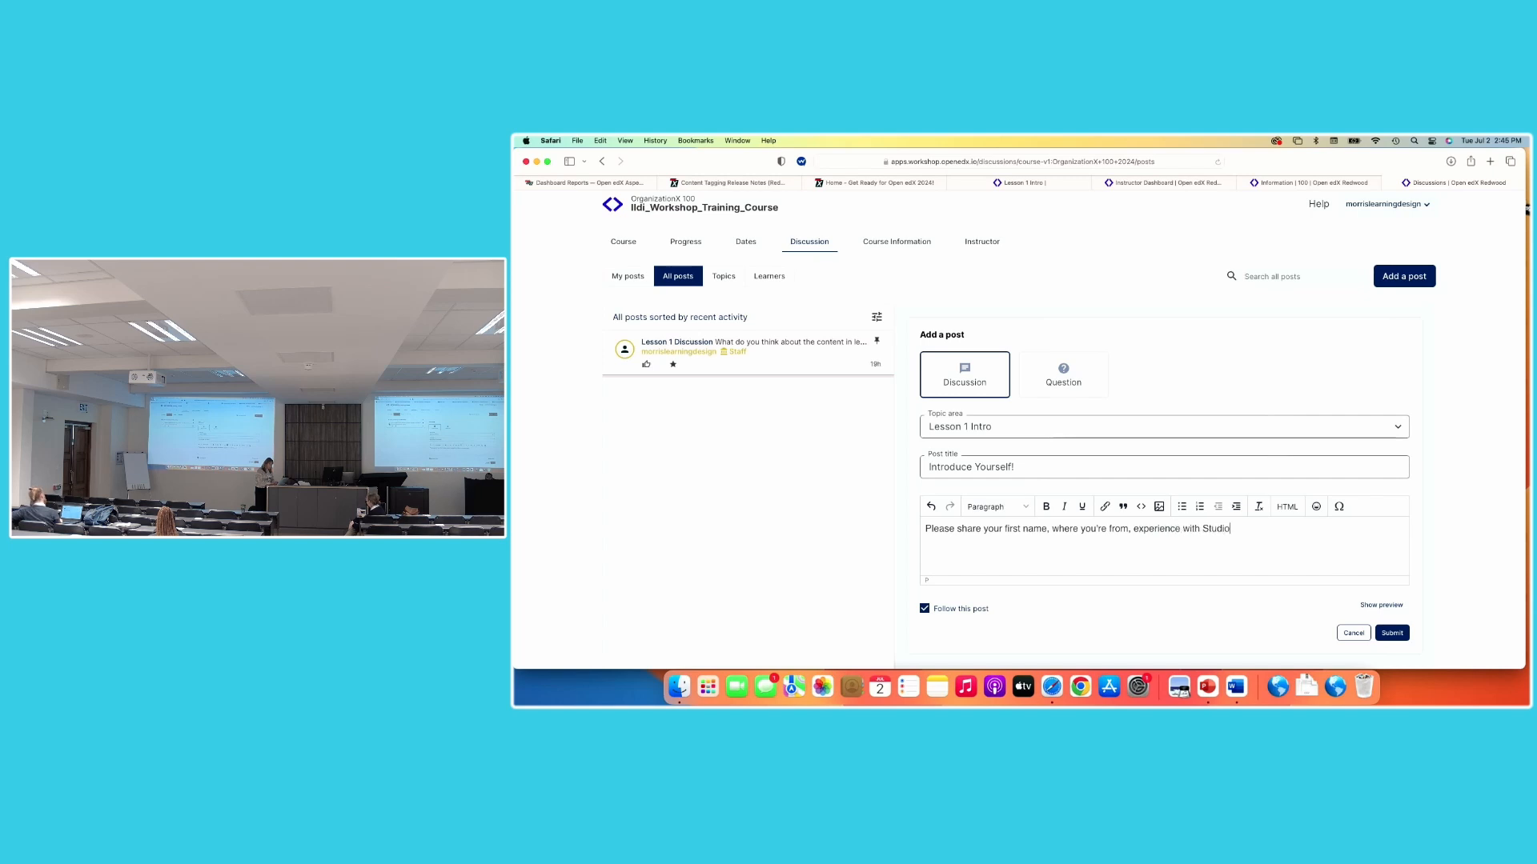
type(".")
key("Return")
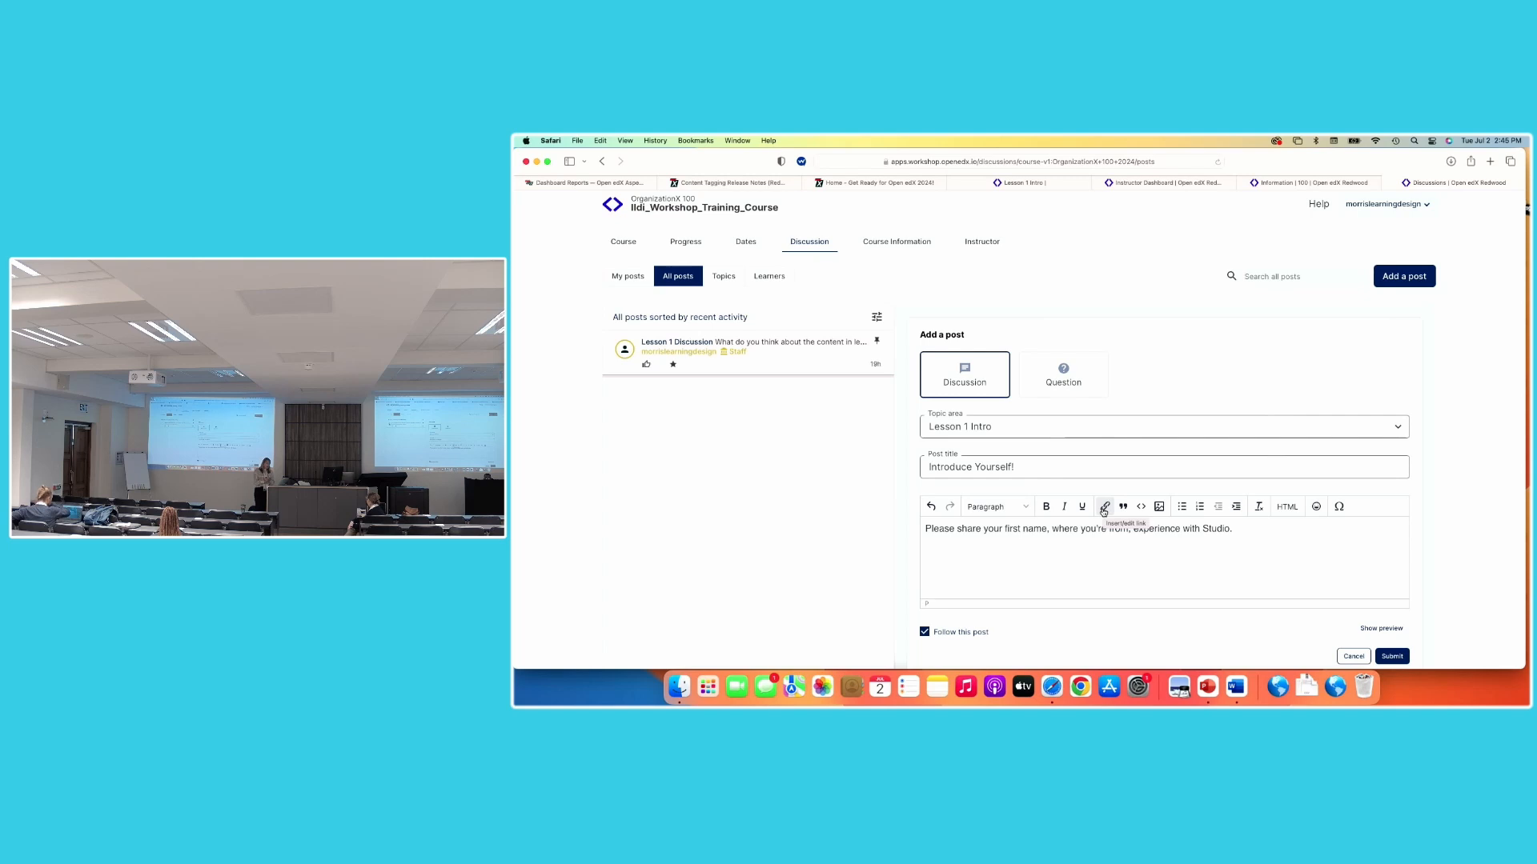
Open the post's image insertion dialog, close it without adding an image, and submit the Introduce Yourself! post
left_click(1161, 511)
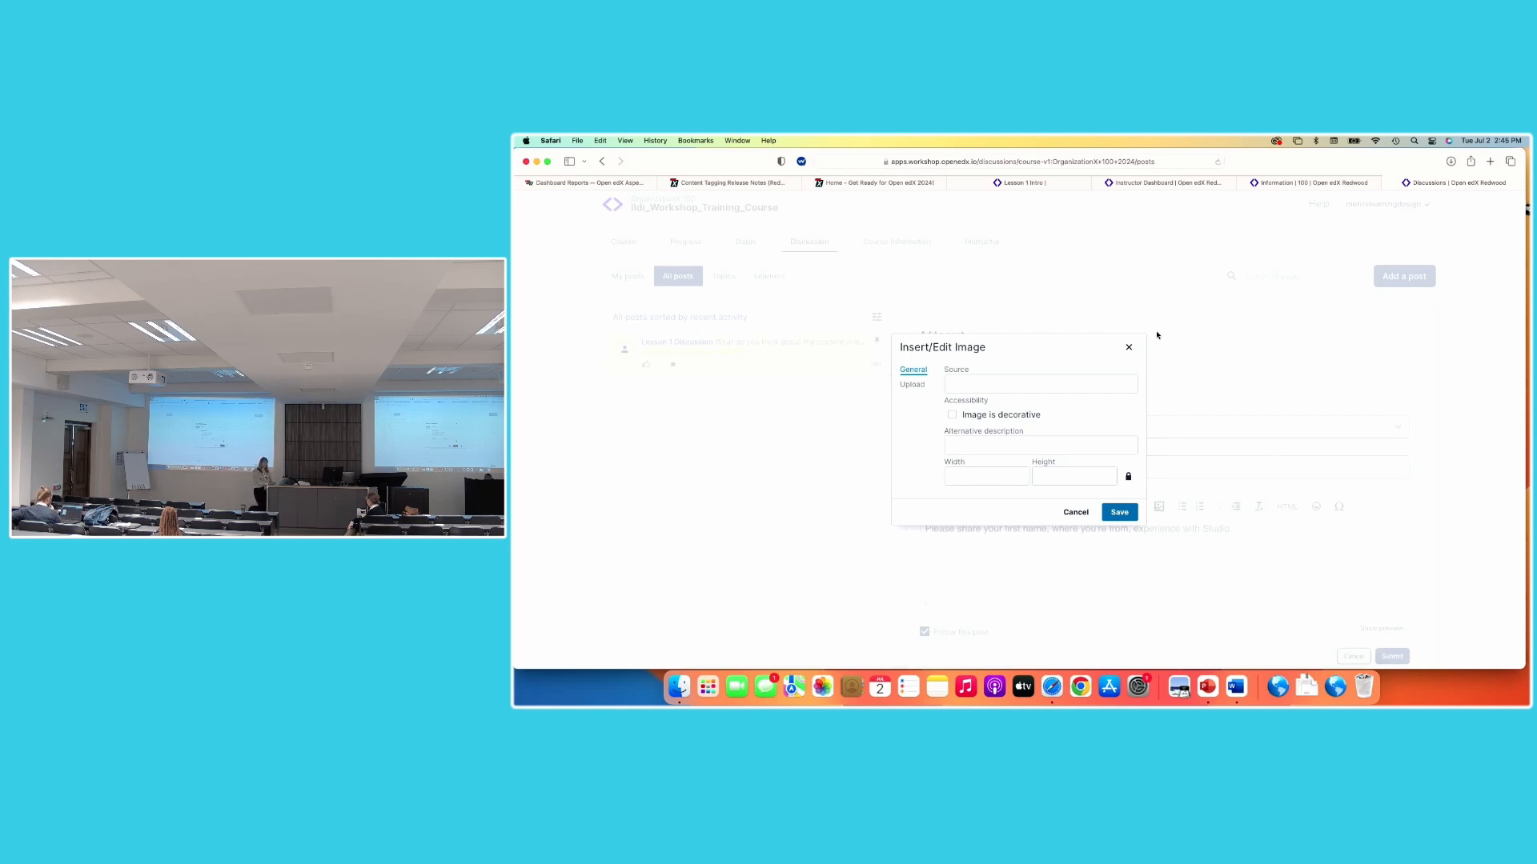
left_click(1128, 347)
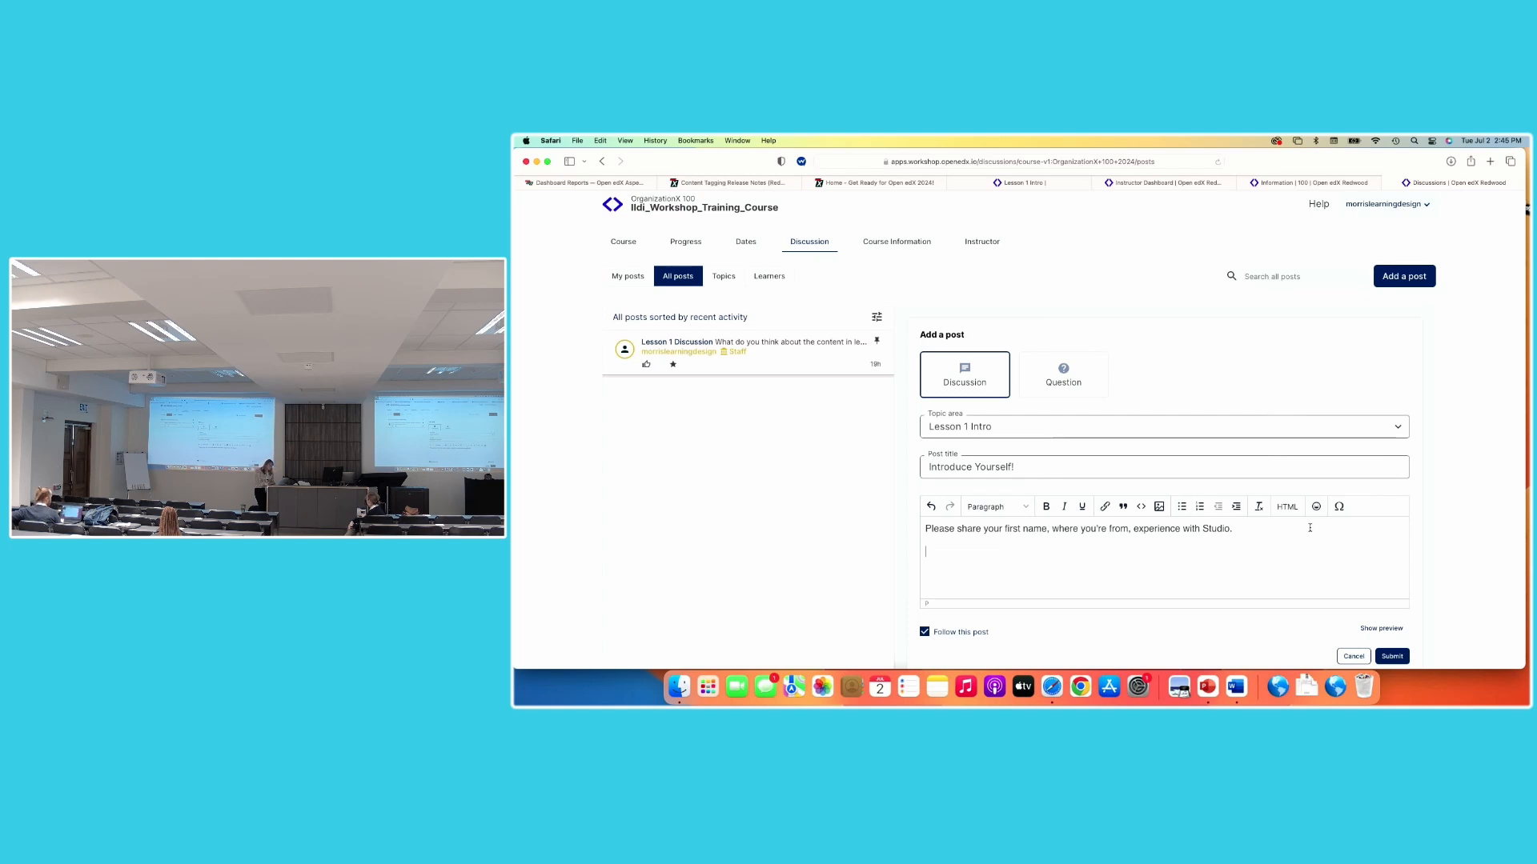
scroll(1298, 563, "down", 2)
scroll(1299, 565, "down", 1)
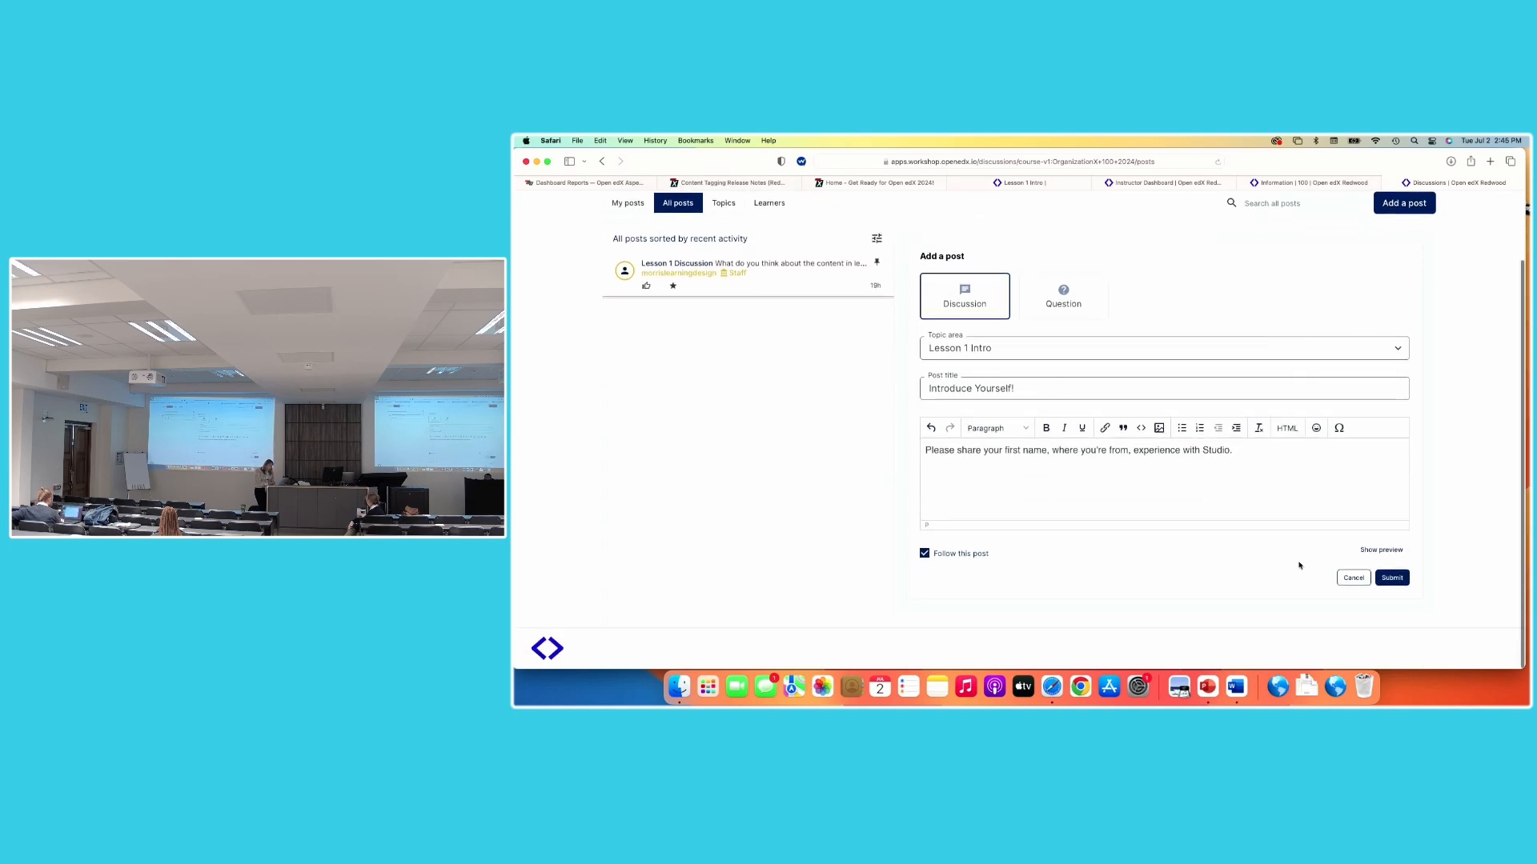
left_click(1392, 579)
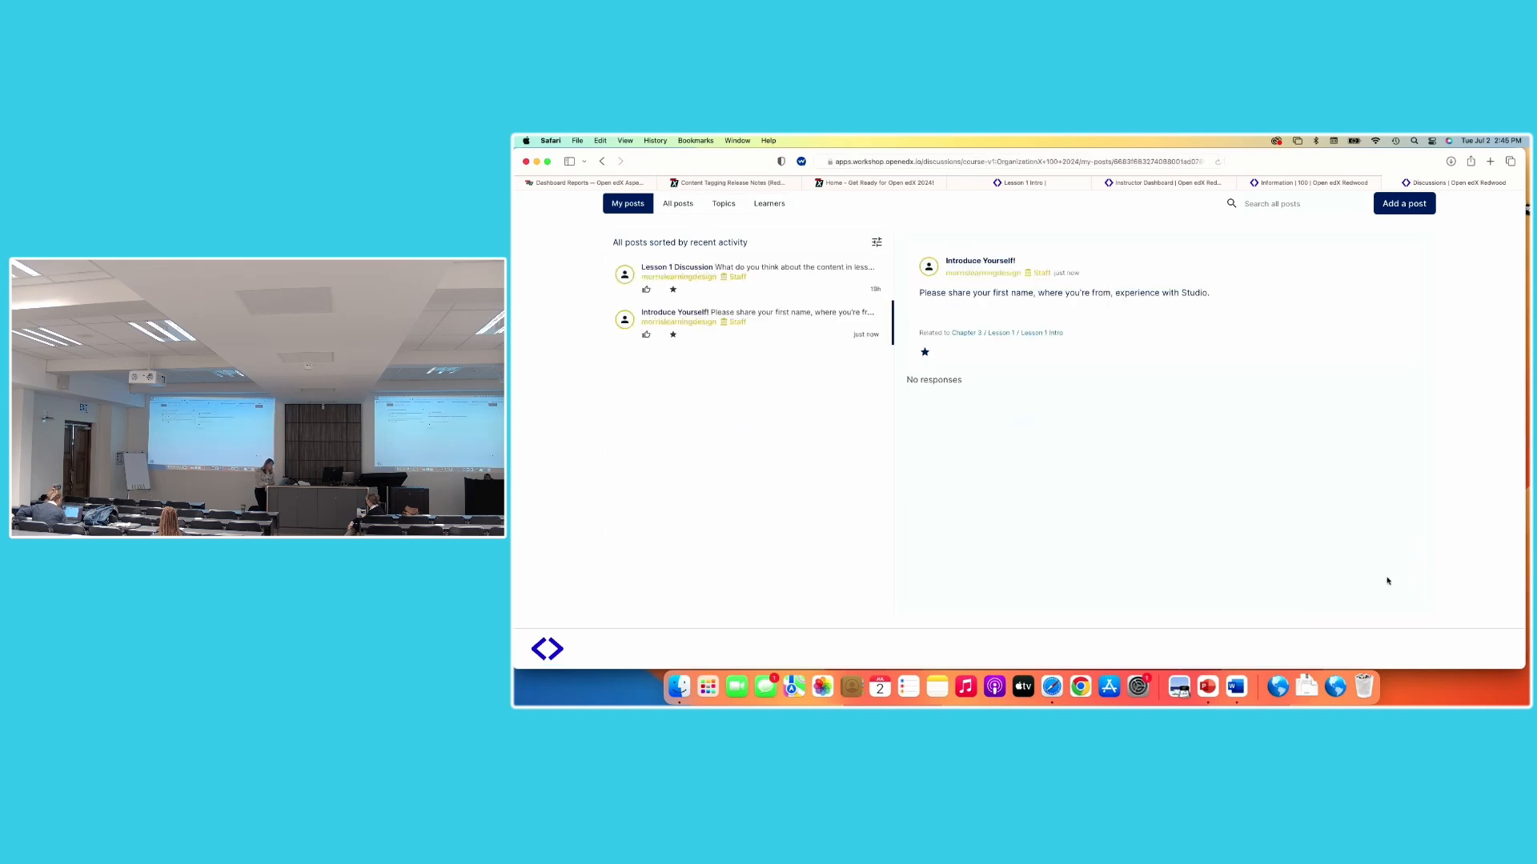
Submit a response to the Introduce Yourself! post that greets the class and gives the instructor's first name
scroll(785, 448, "up", 2)
scroll(785, 449, "up", 1)
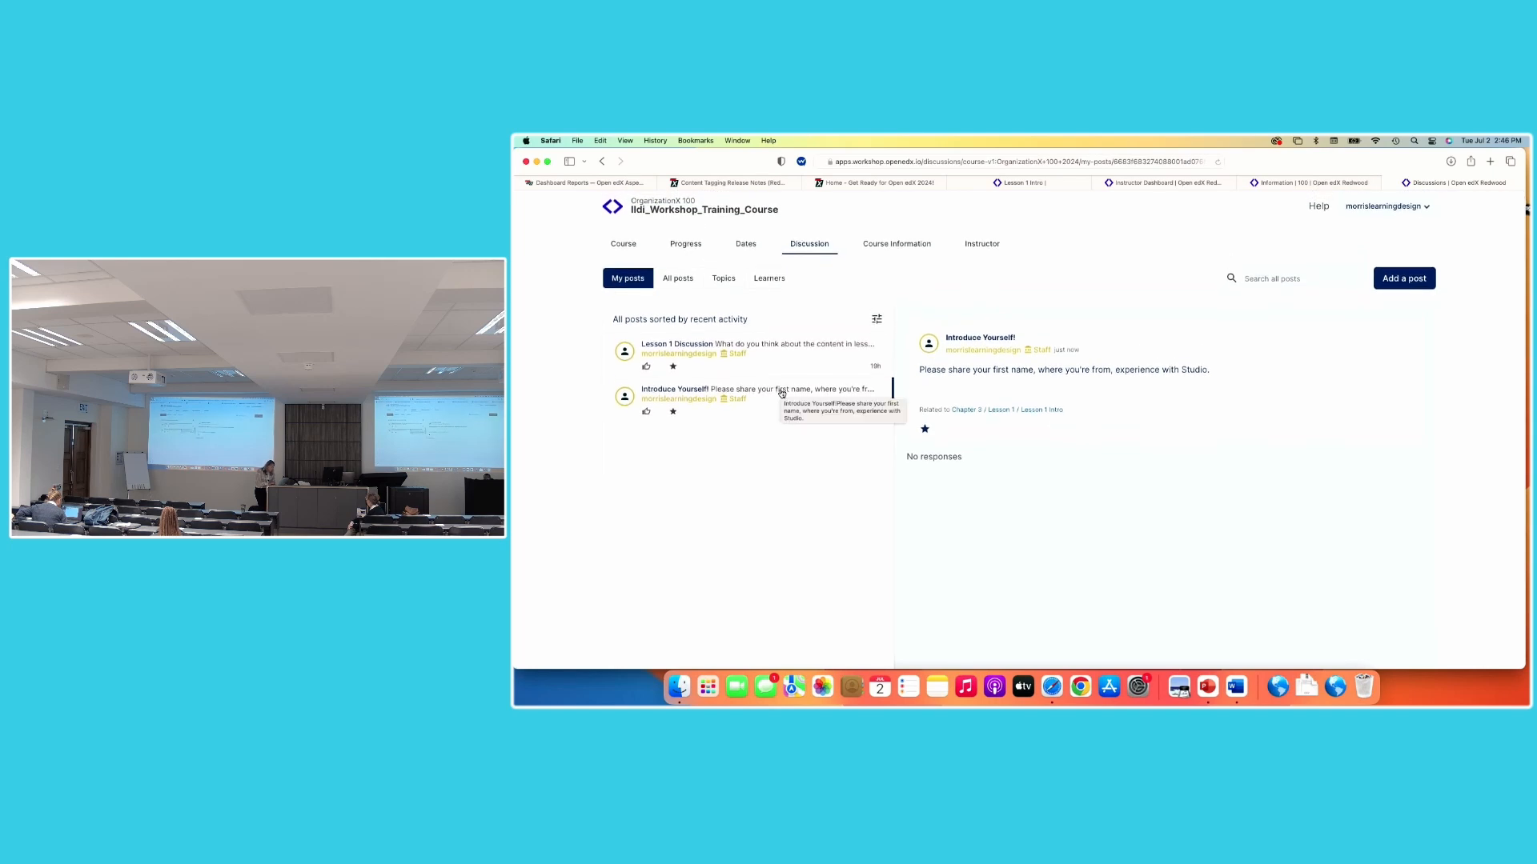
mouse_move(1141, 380)
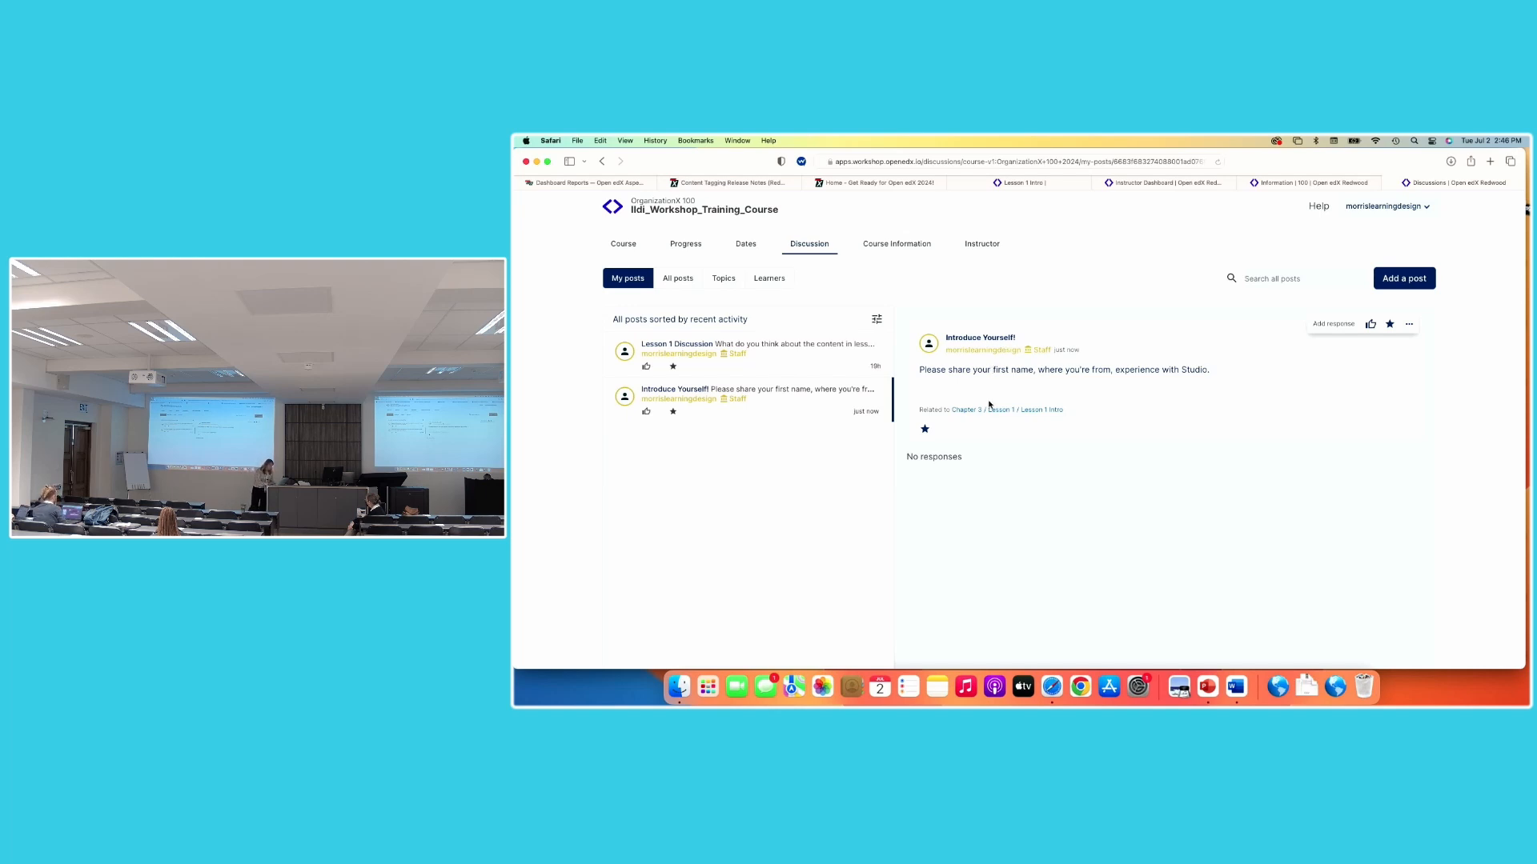
left_click(1331, 324)
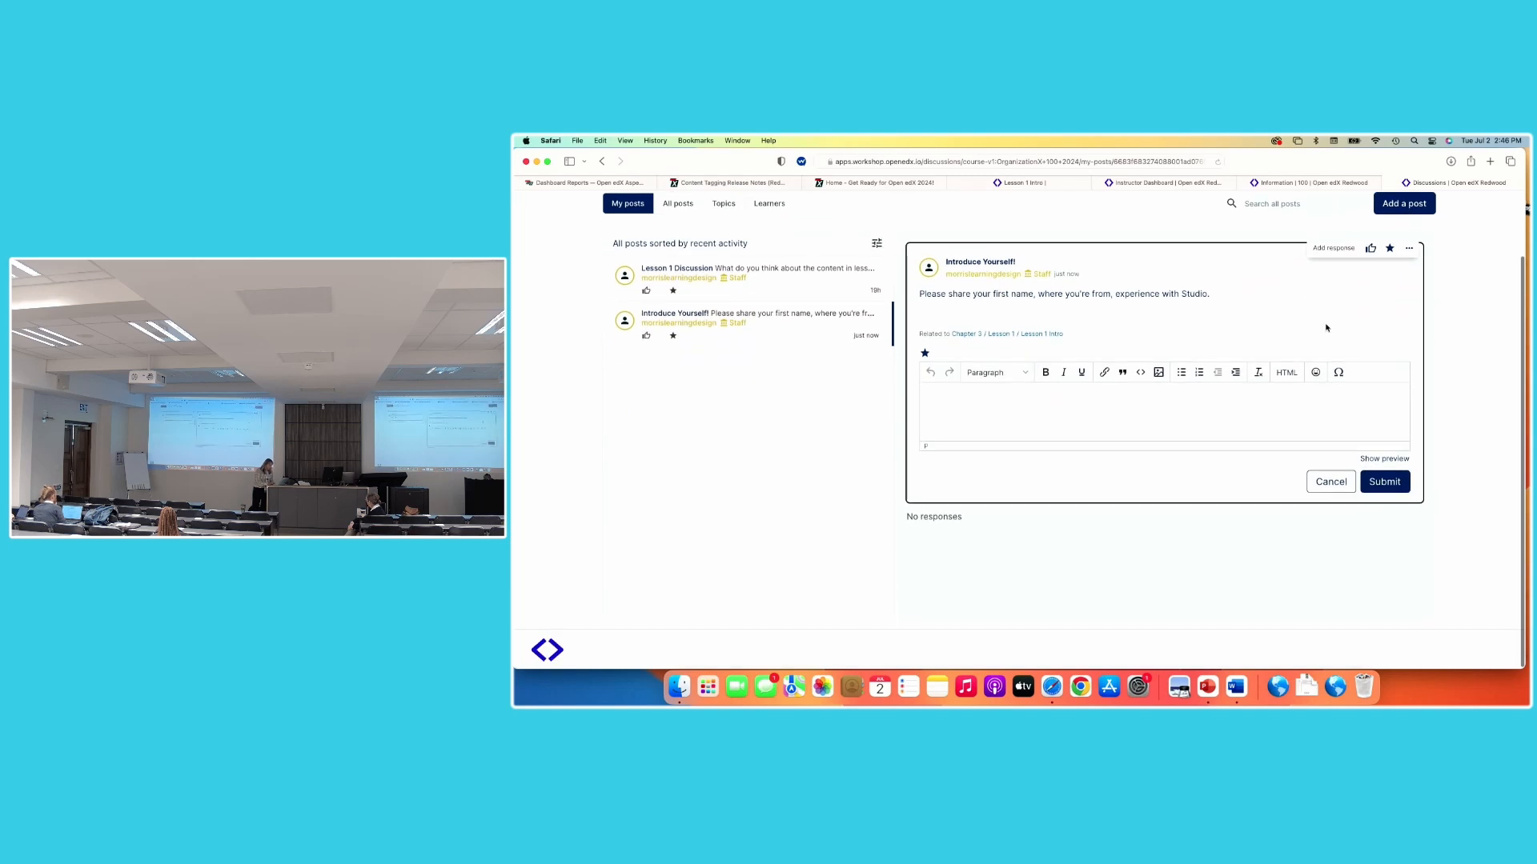
left_click(1037, 420)
type("Hi I")
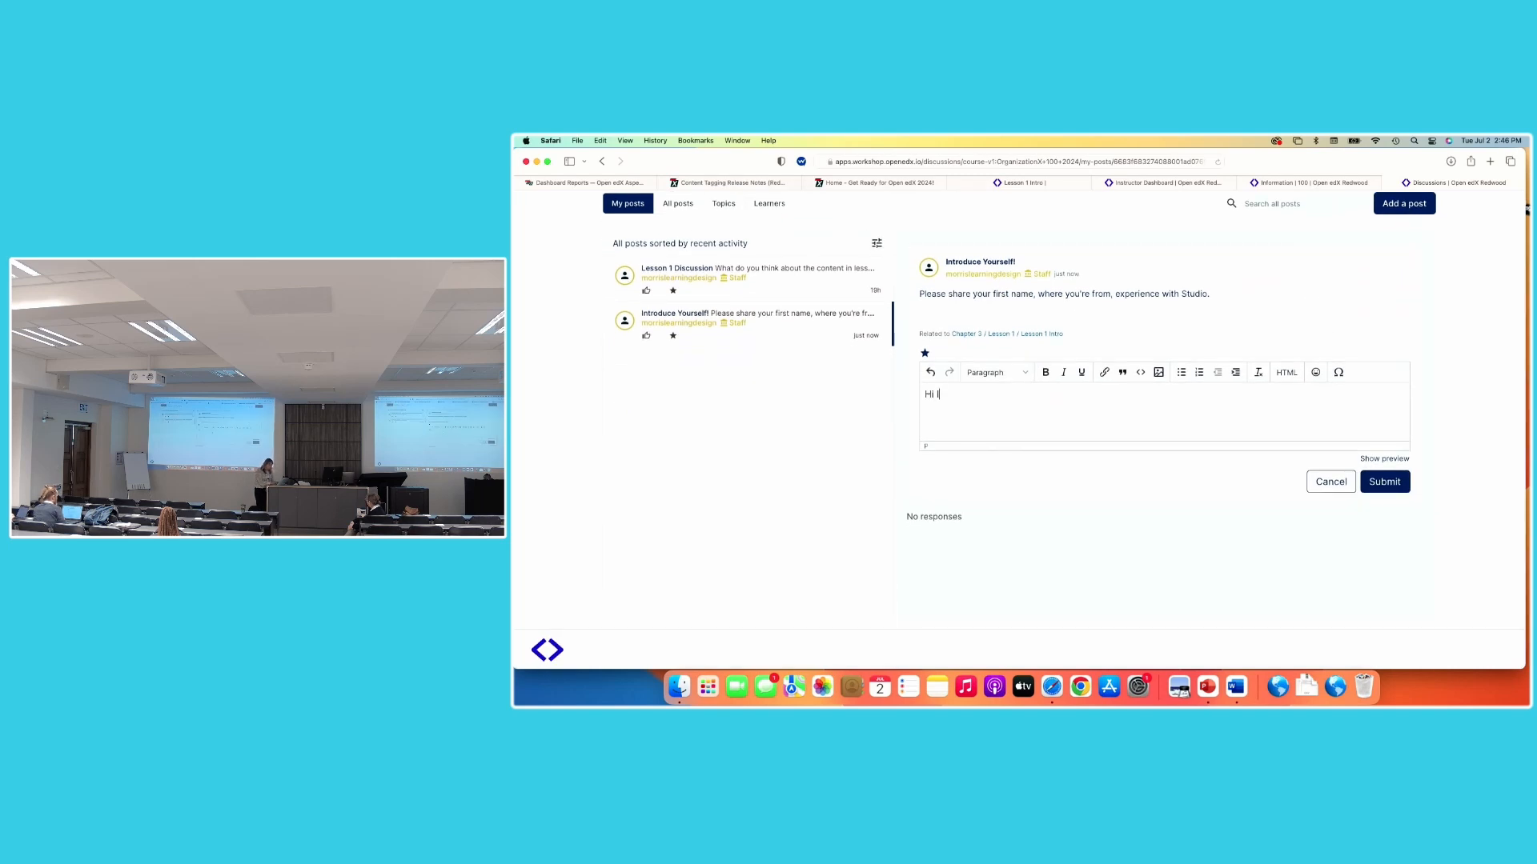
type("m Ildi...")
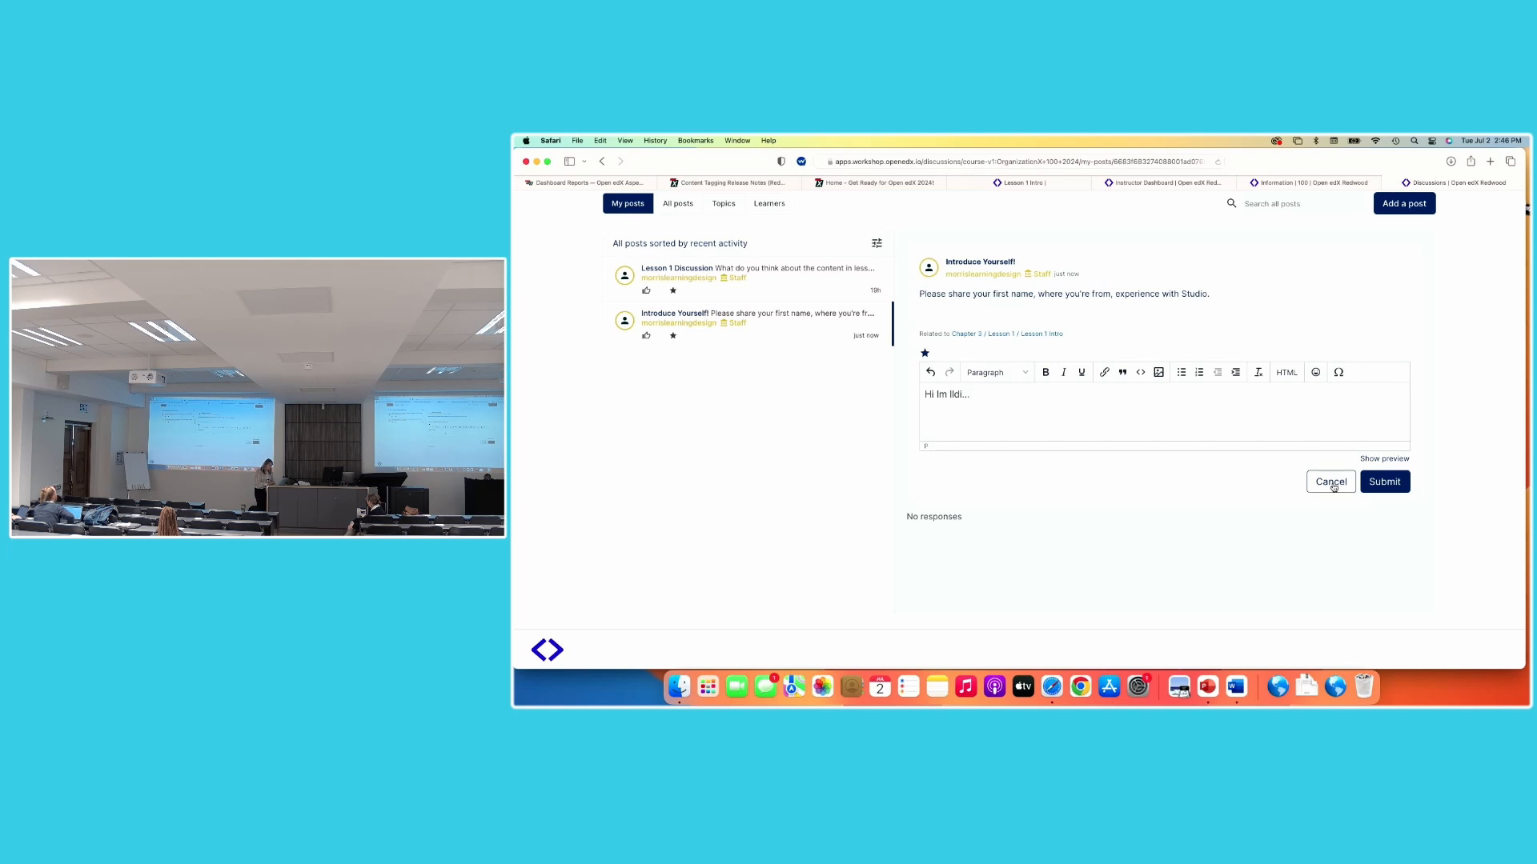
left_click(1399, 484)
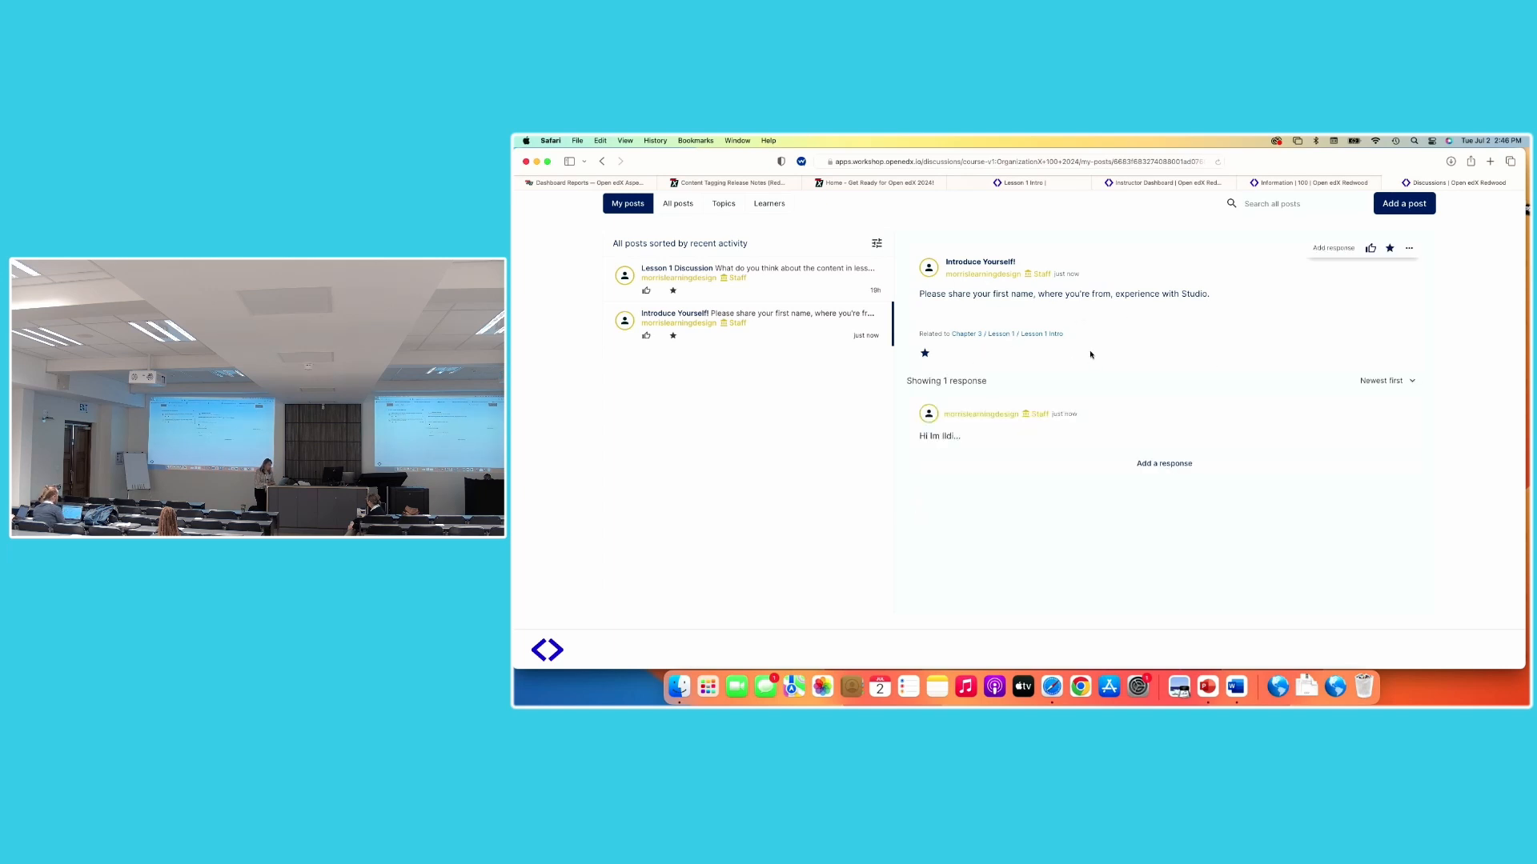
Submit a second response to the Introduce Yourself! post reading "And I teach this class too..."
scroll(1105, 345, "up", 2)
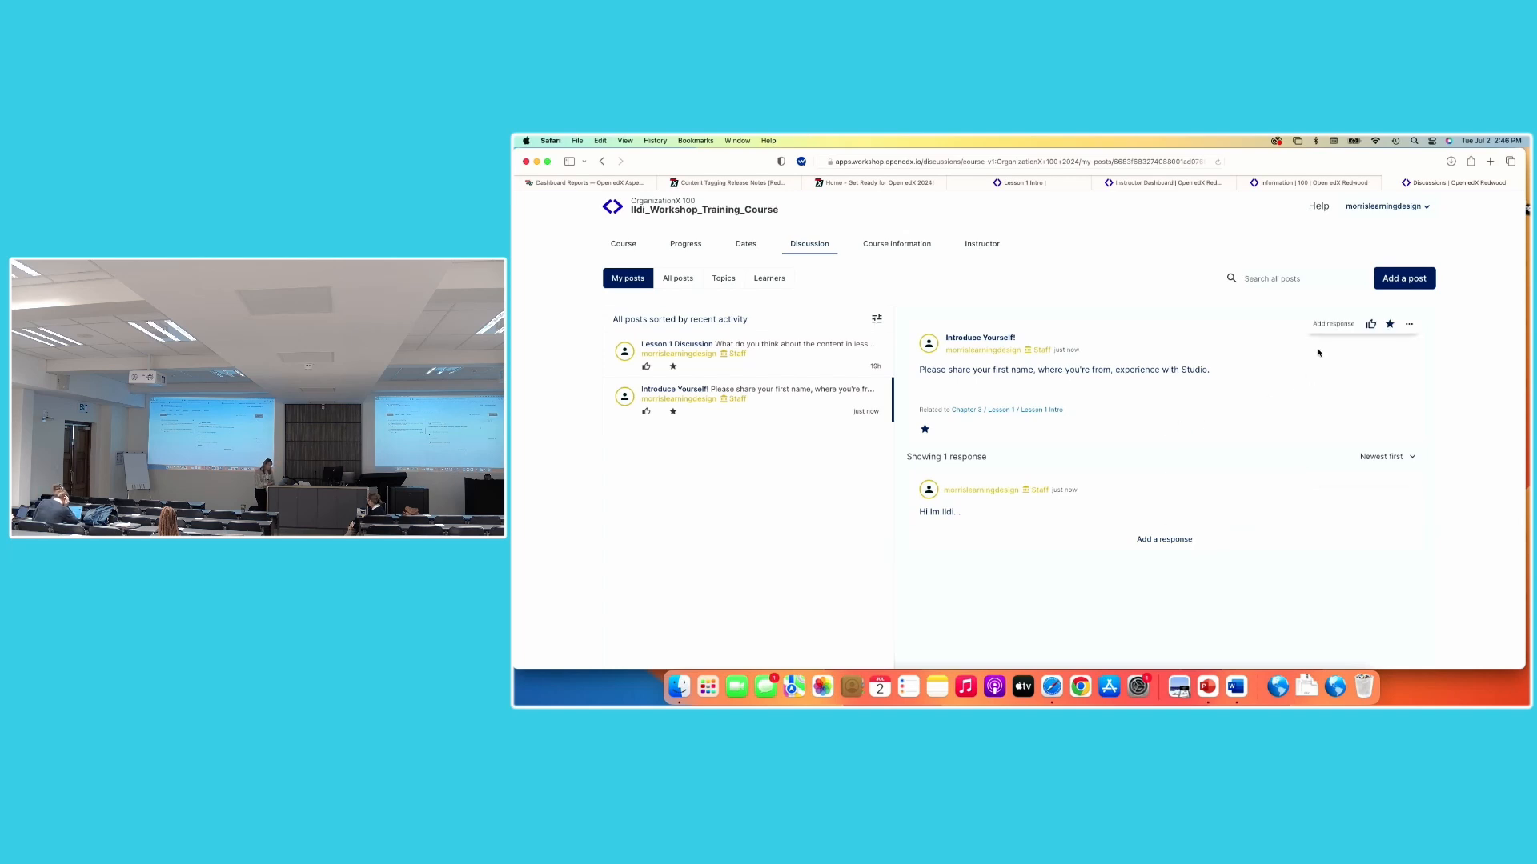
left_click(1327, 324)
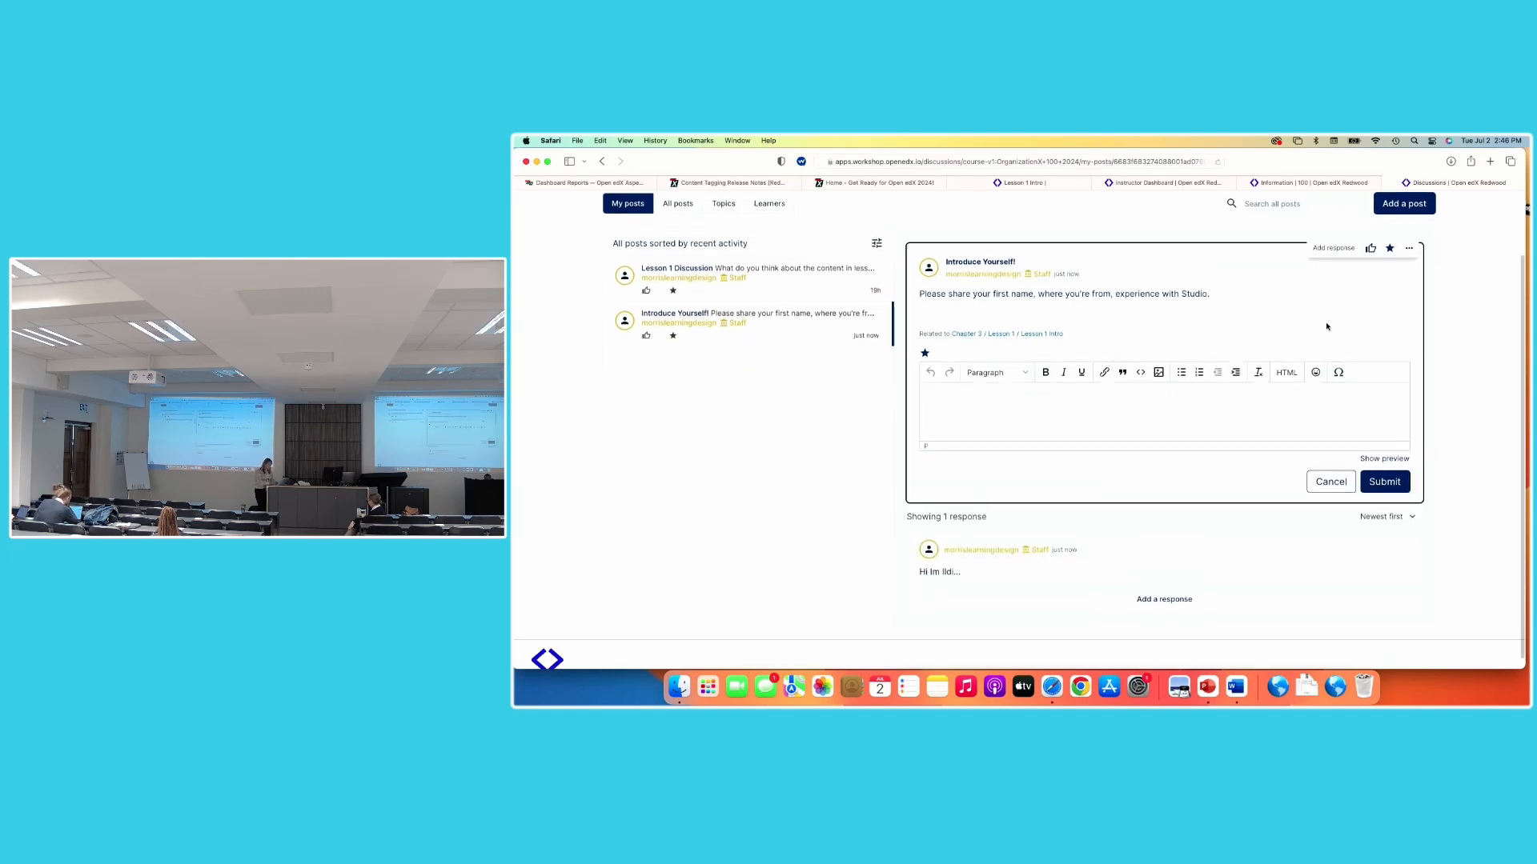
left_click(1305, 399)
type("A")
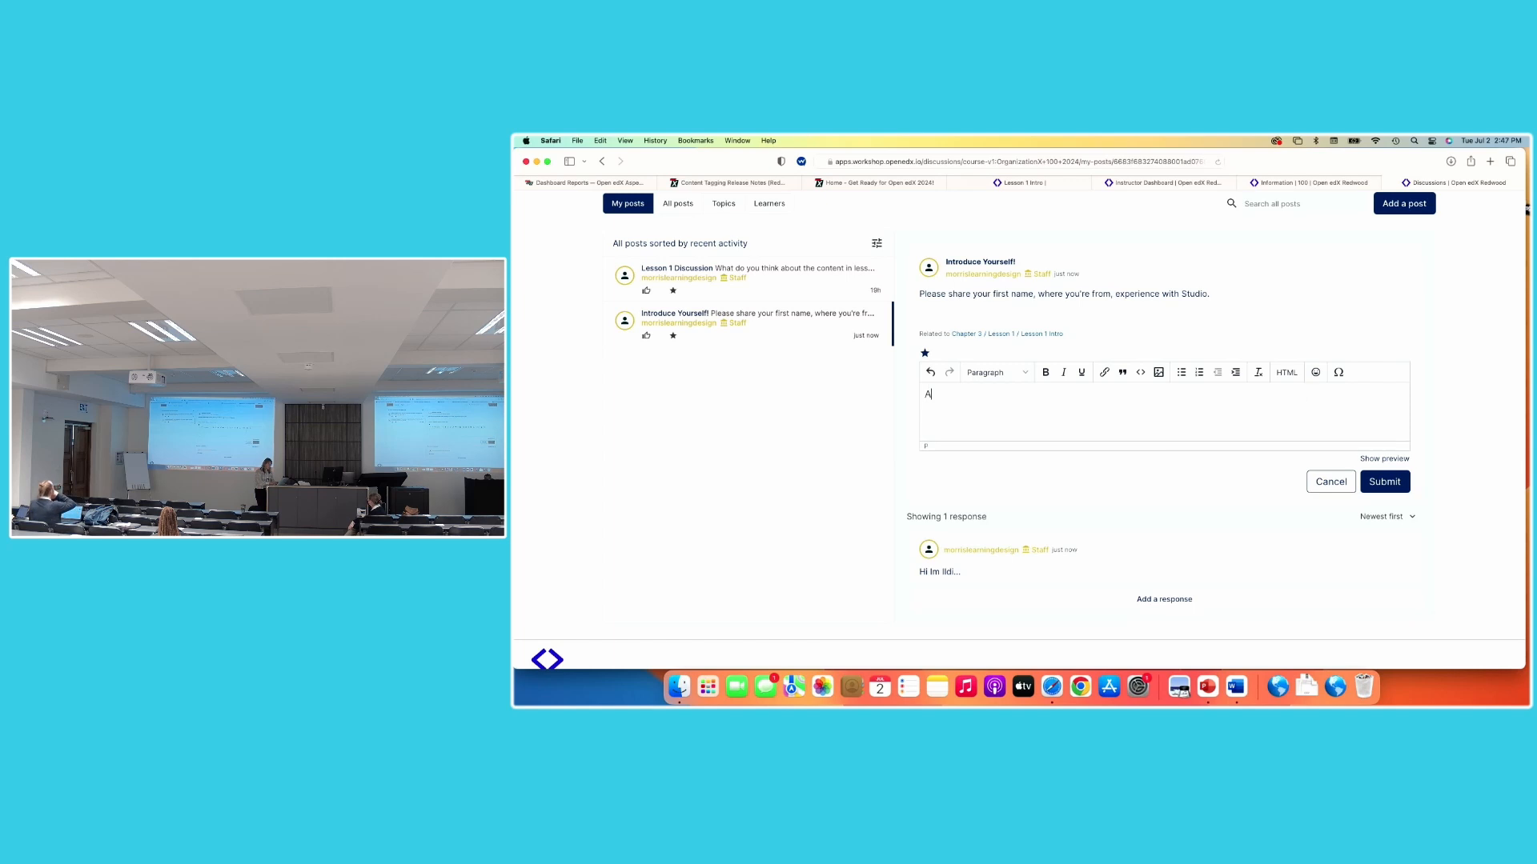
type("nd I teach this c")
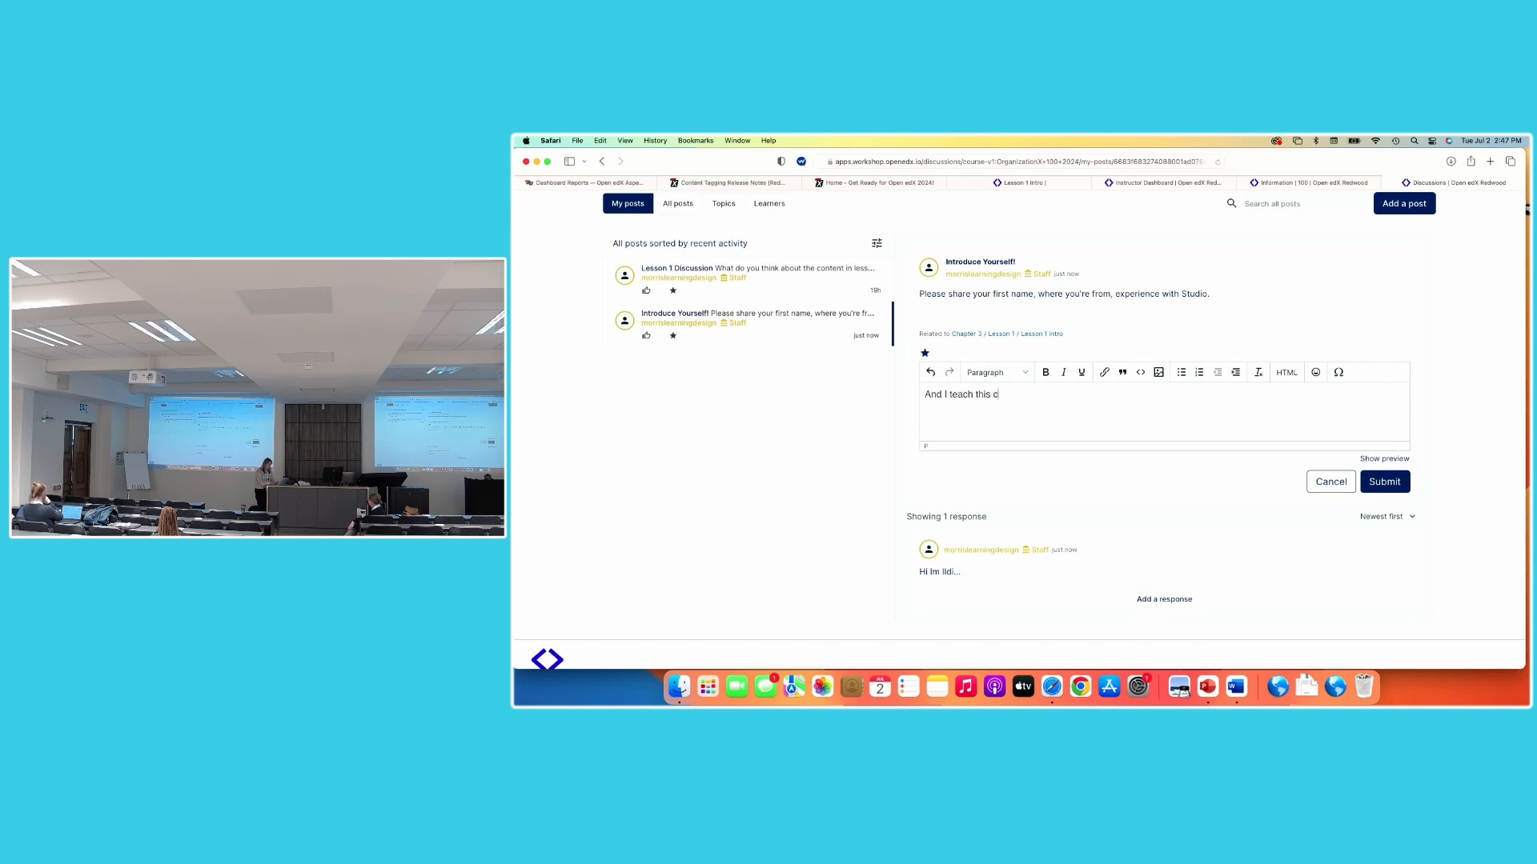
type("lass too...")
left_click(1405, 485)
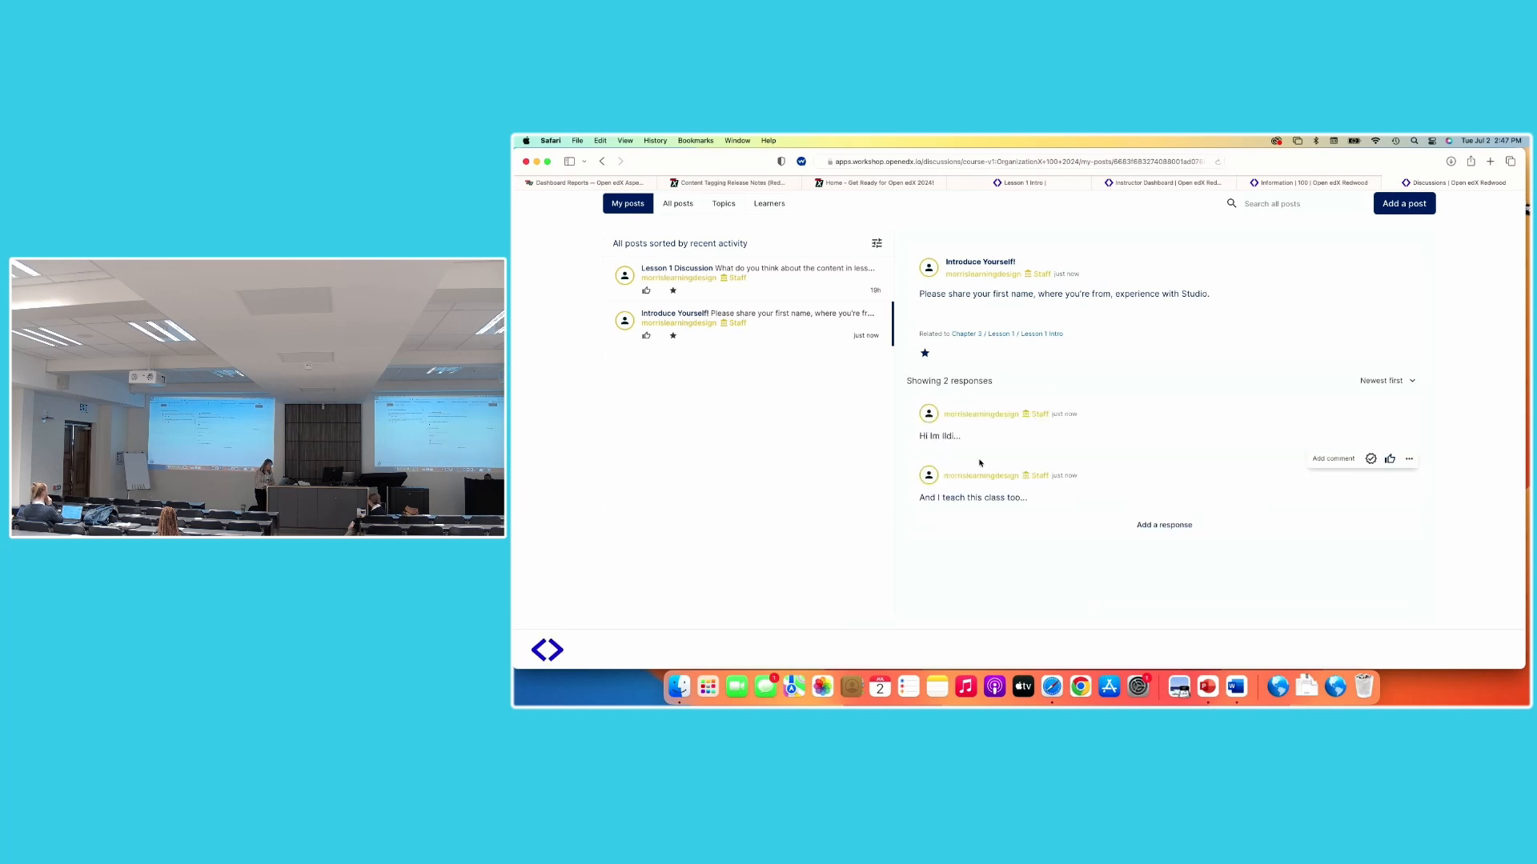
Start a new post of type Question and keep its topic area set to General
scroll(832, 448, "up", 1)
scroll(832, 447, "up", 1)
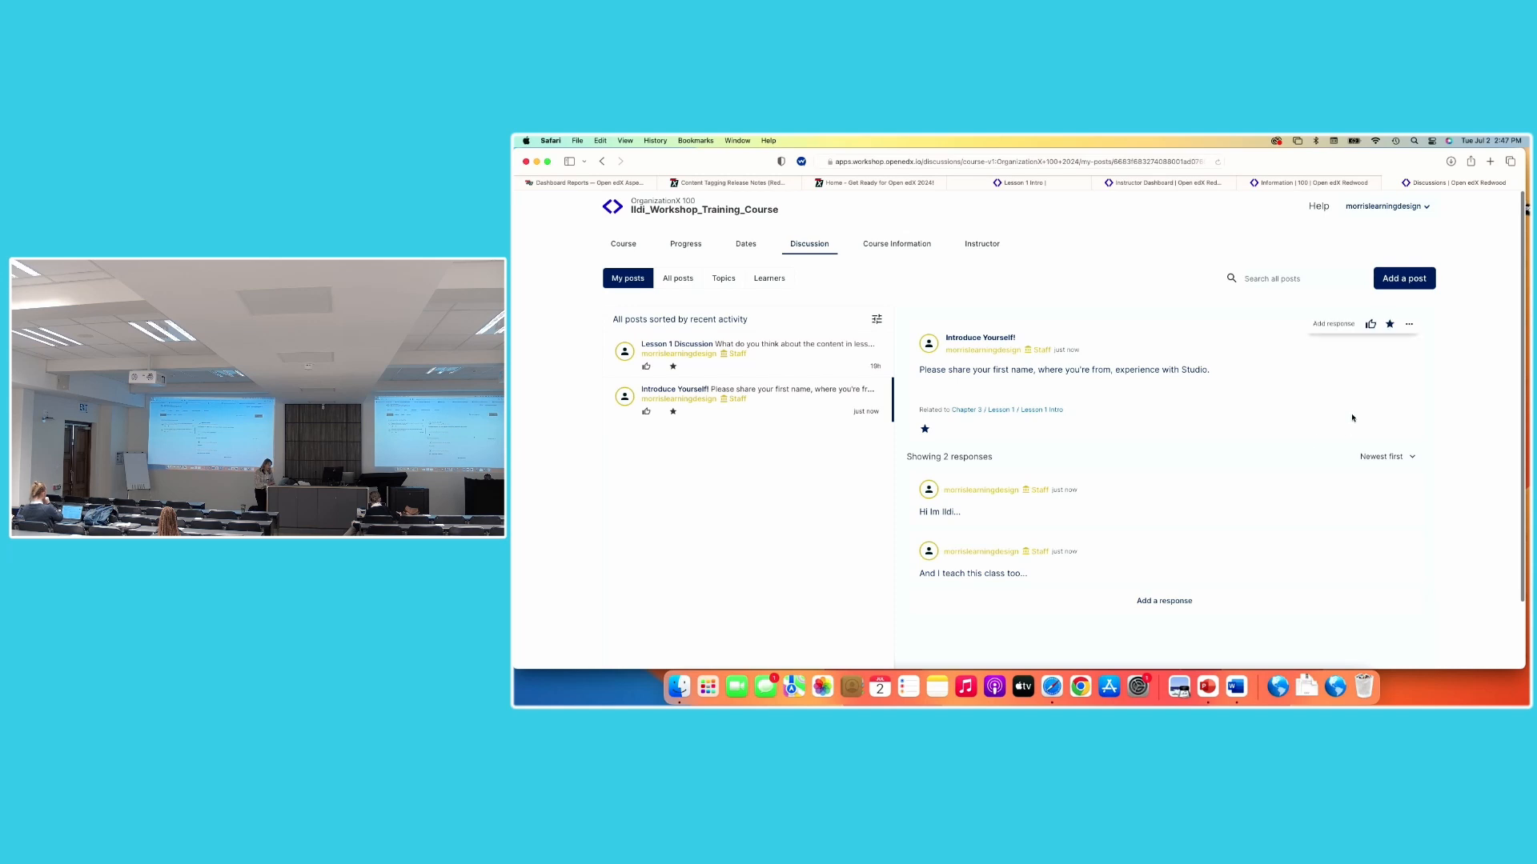
left_click(1406, 280)
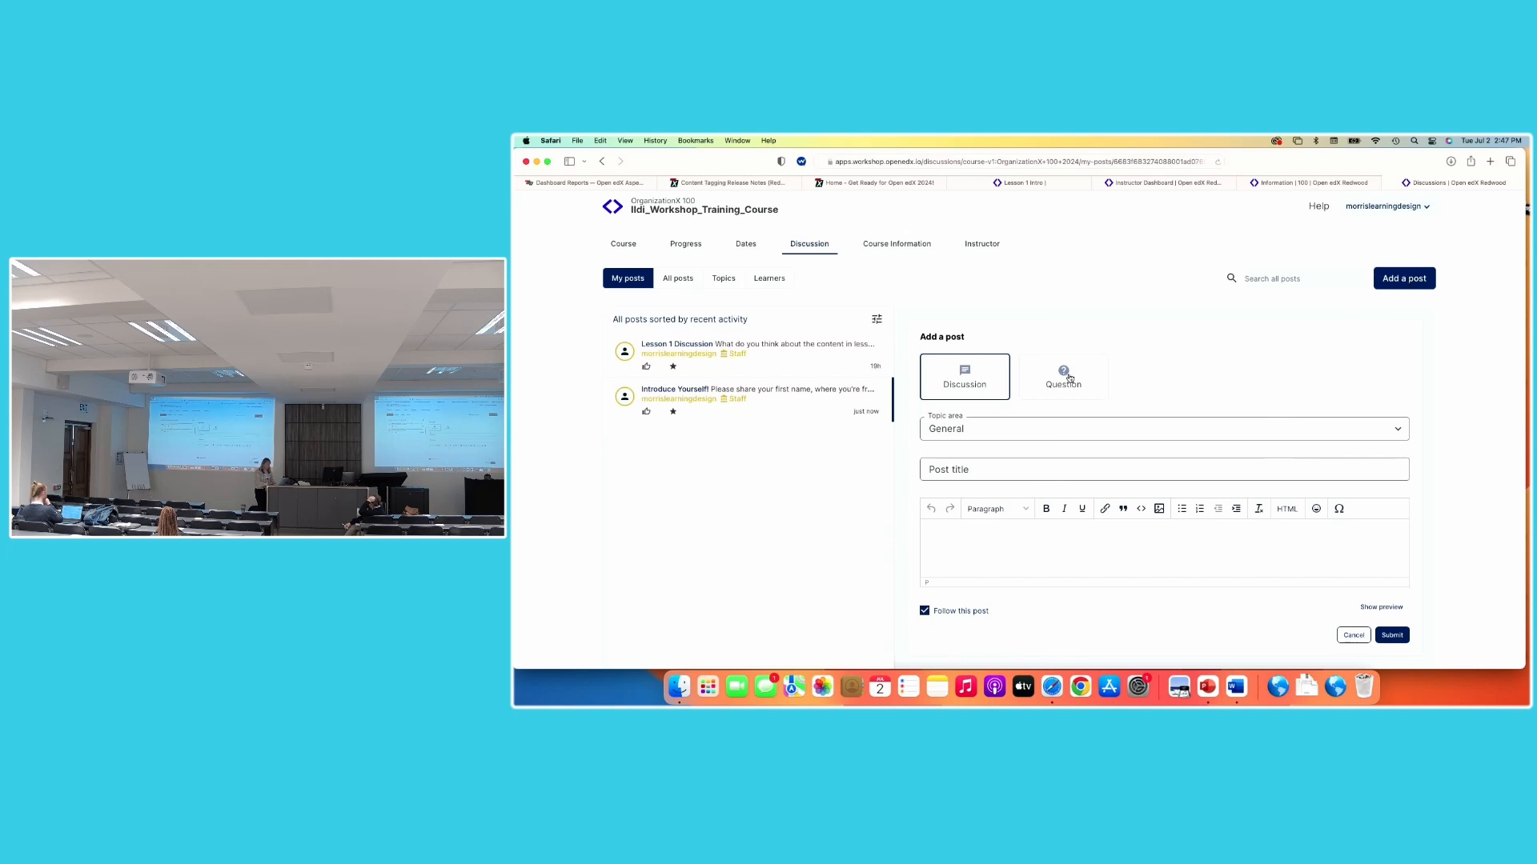
left_click(1070, 378)
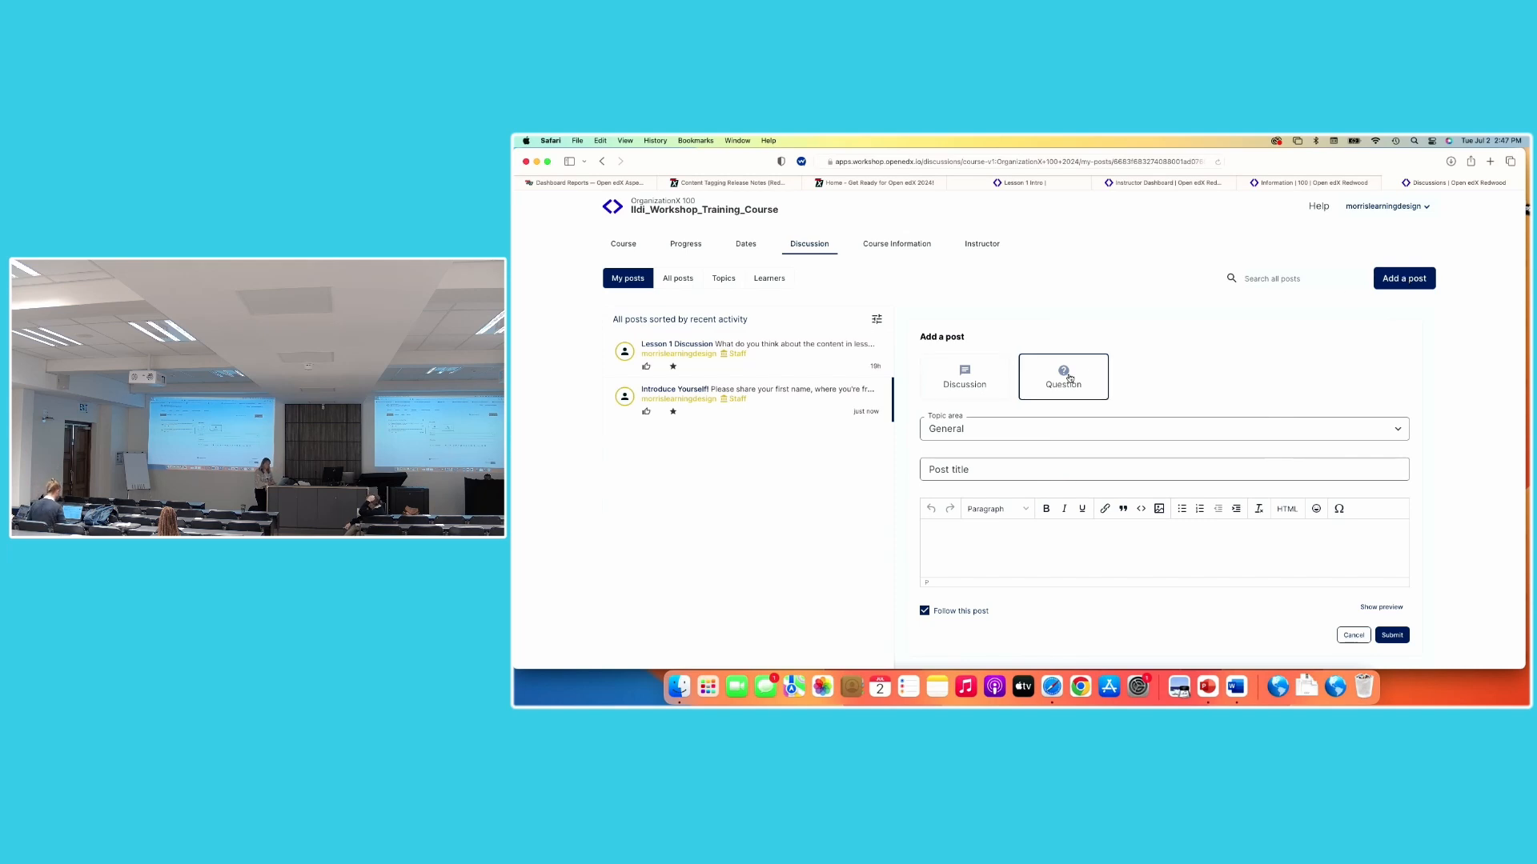
left_click(1032, 432)
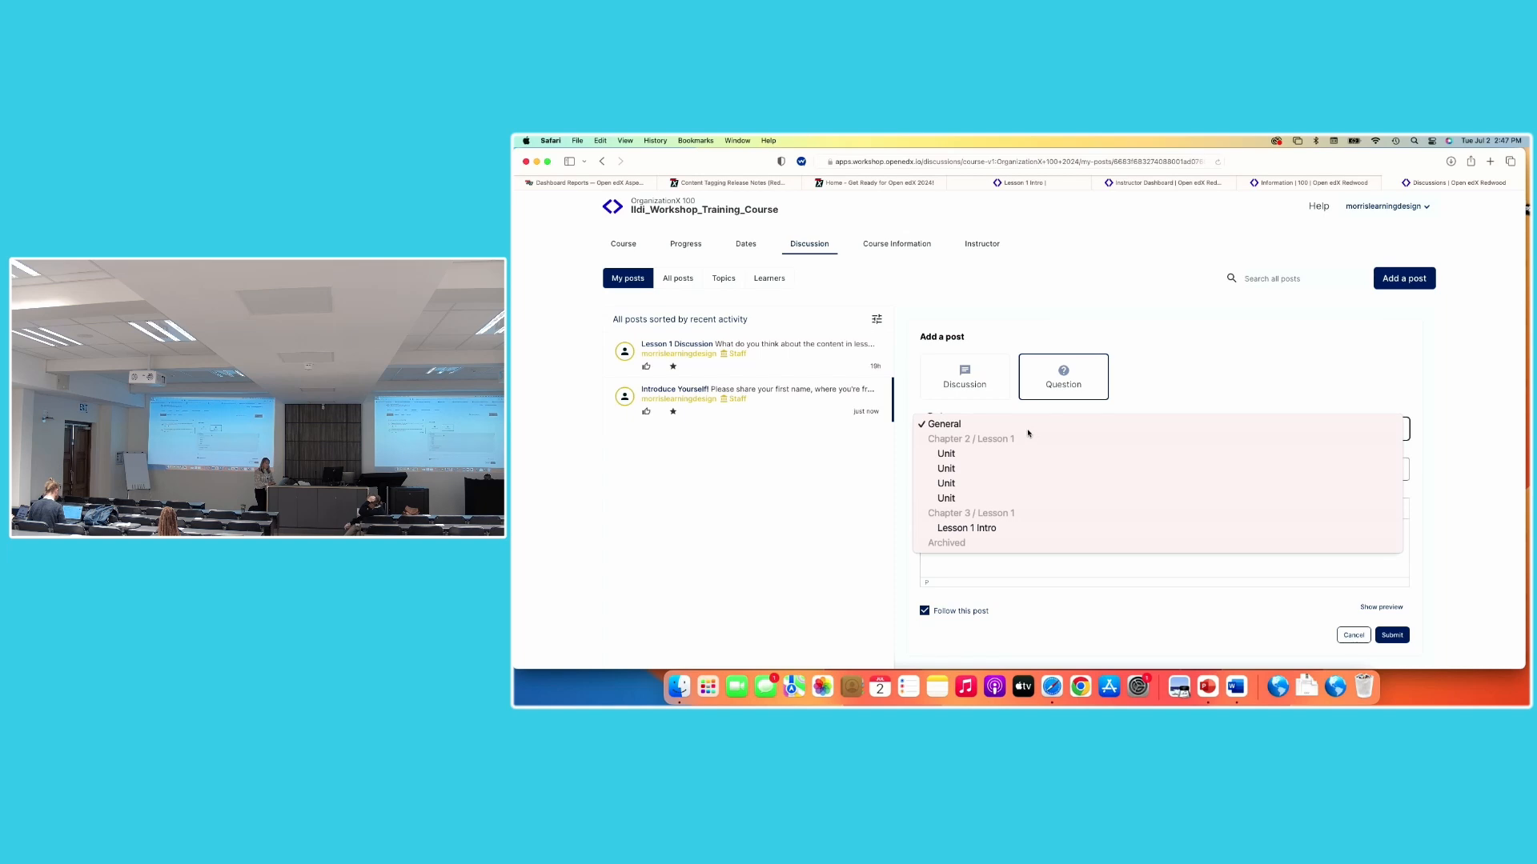
left_click(1002, 427)
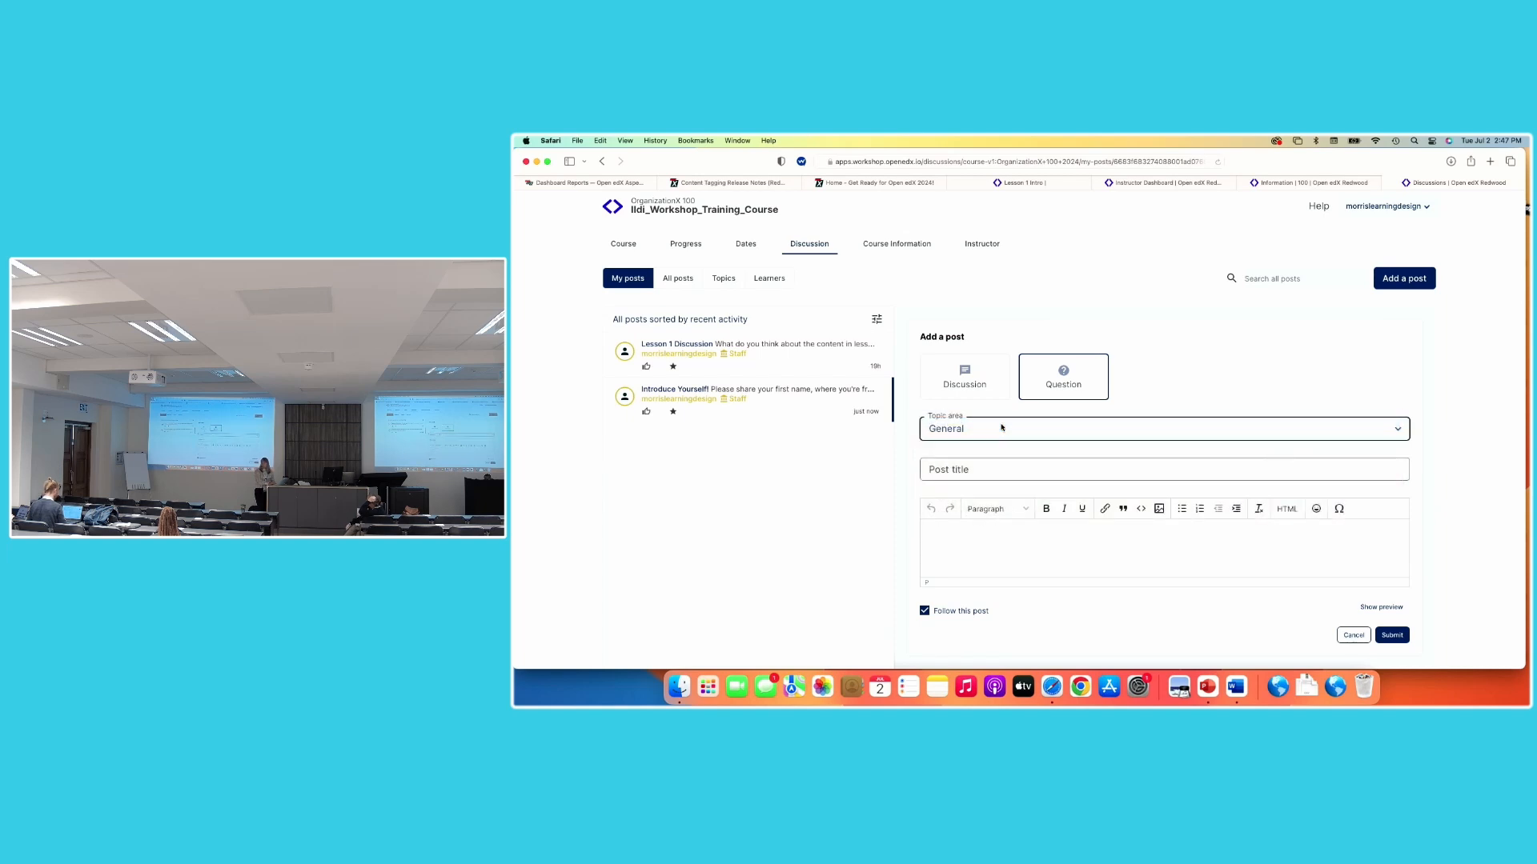
Title the question "Technical Questions Only", enter the body "Please type any tech. questions you have with the course..." and submit it
left_click(997, 473)
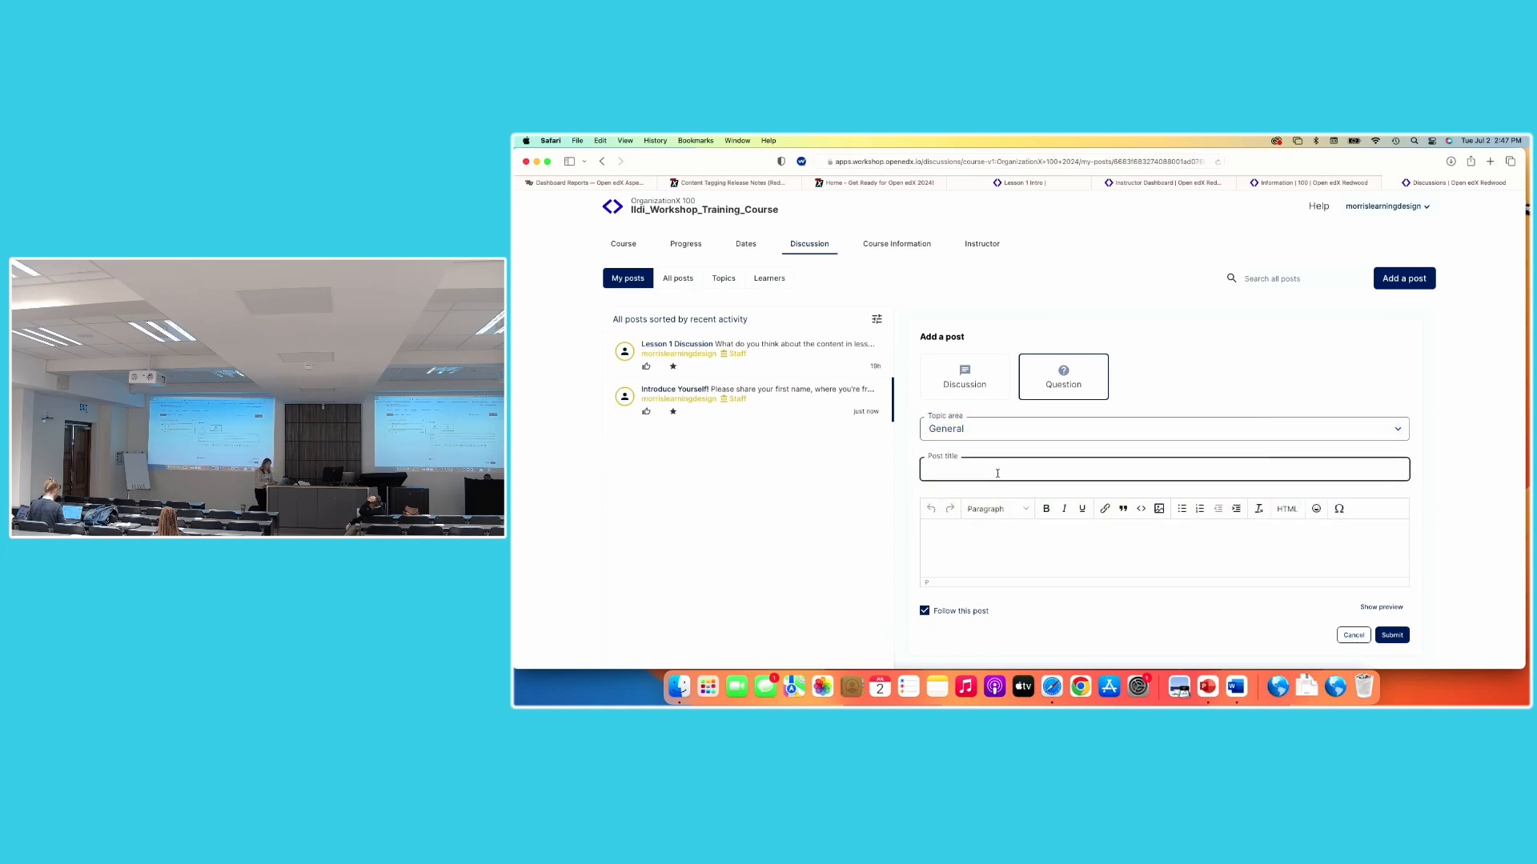
type("Technical Questions Only")
left_click(992, 532)
type("Pleas")
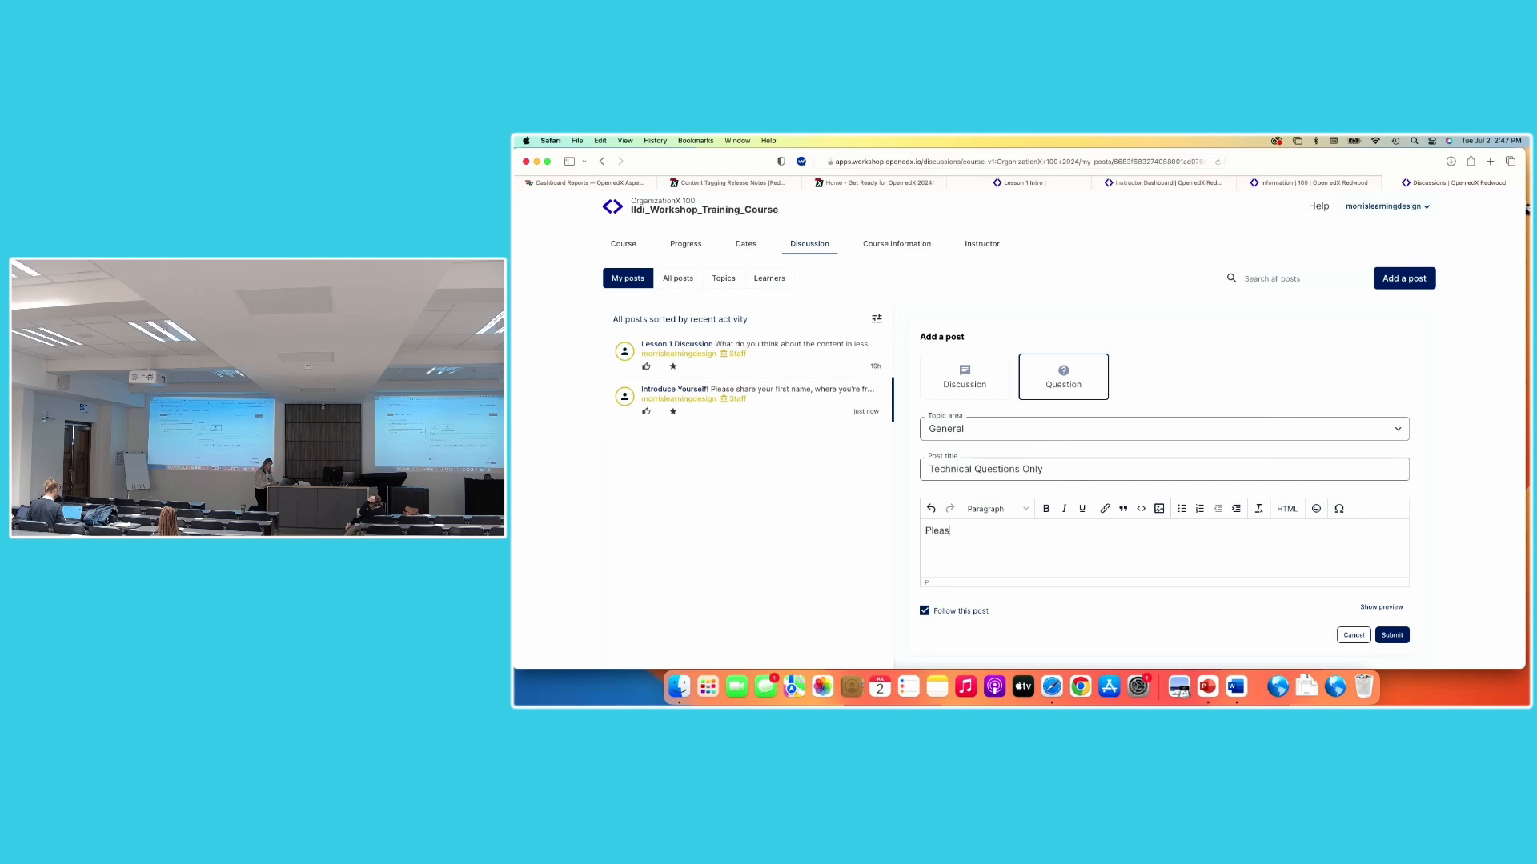
type("e type any tech. questions you have ")
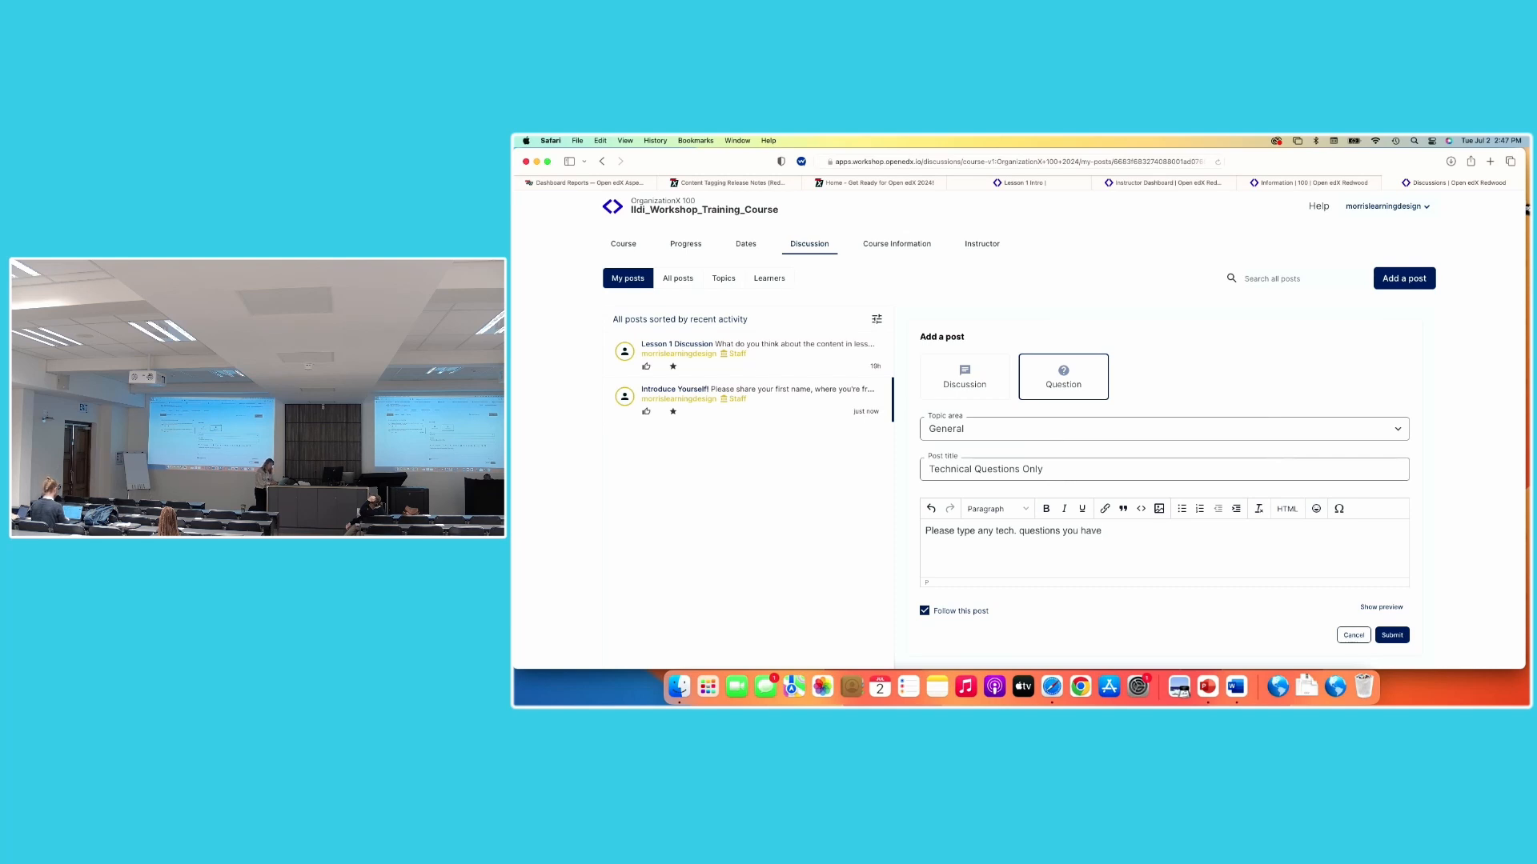
type("with the course...")
left_click(1393, 636)
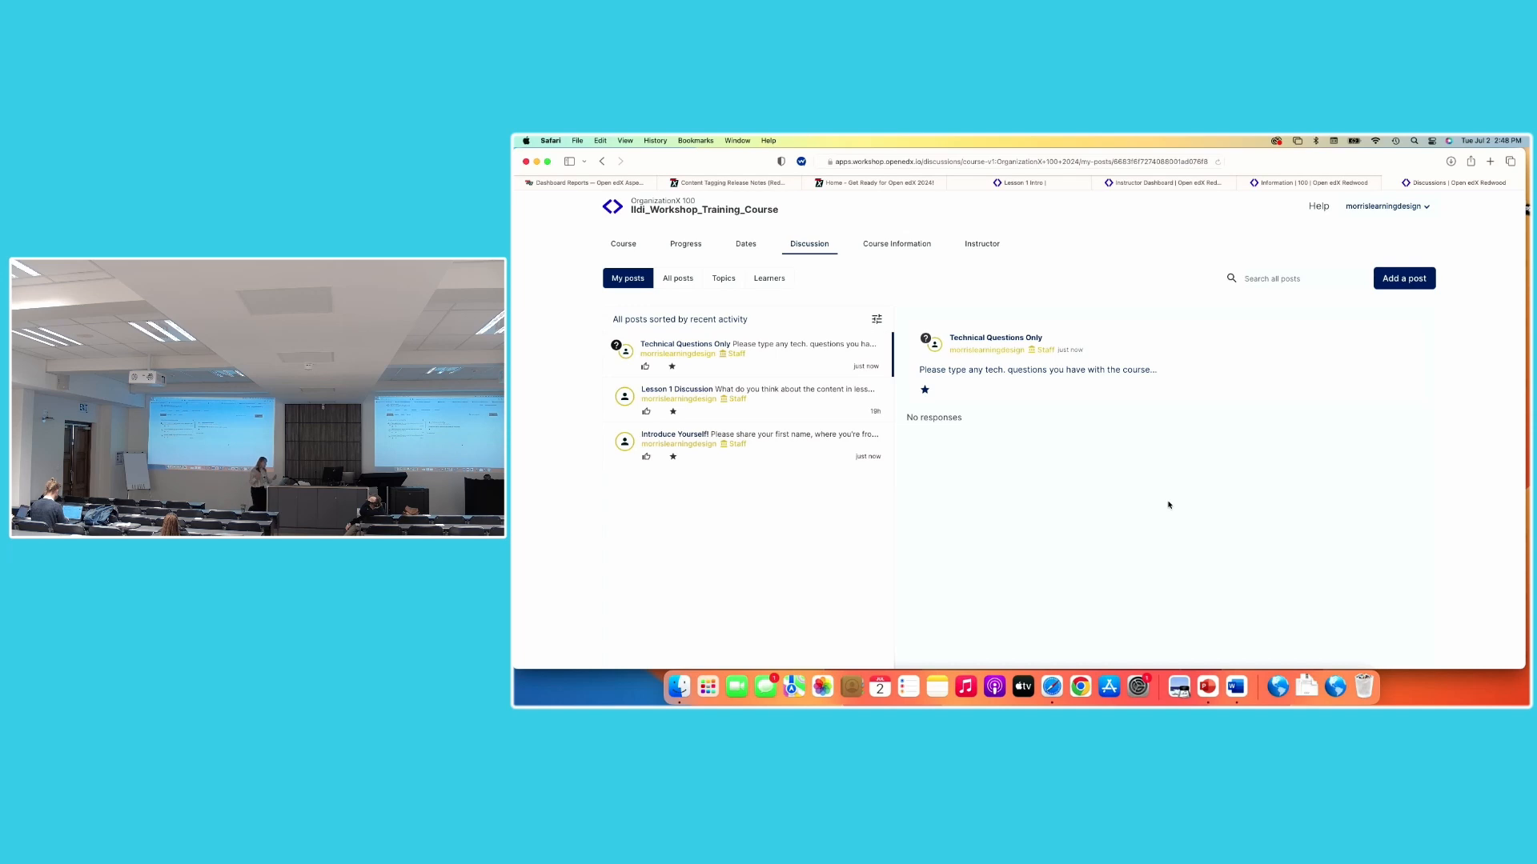
Open the Introduce Yourself! post and pin it
left_click(798, 435)
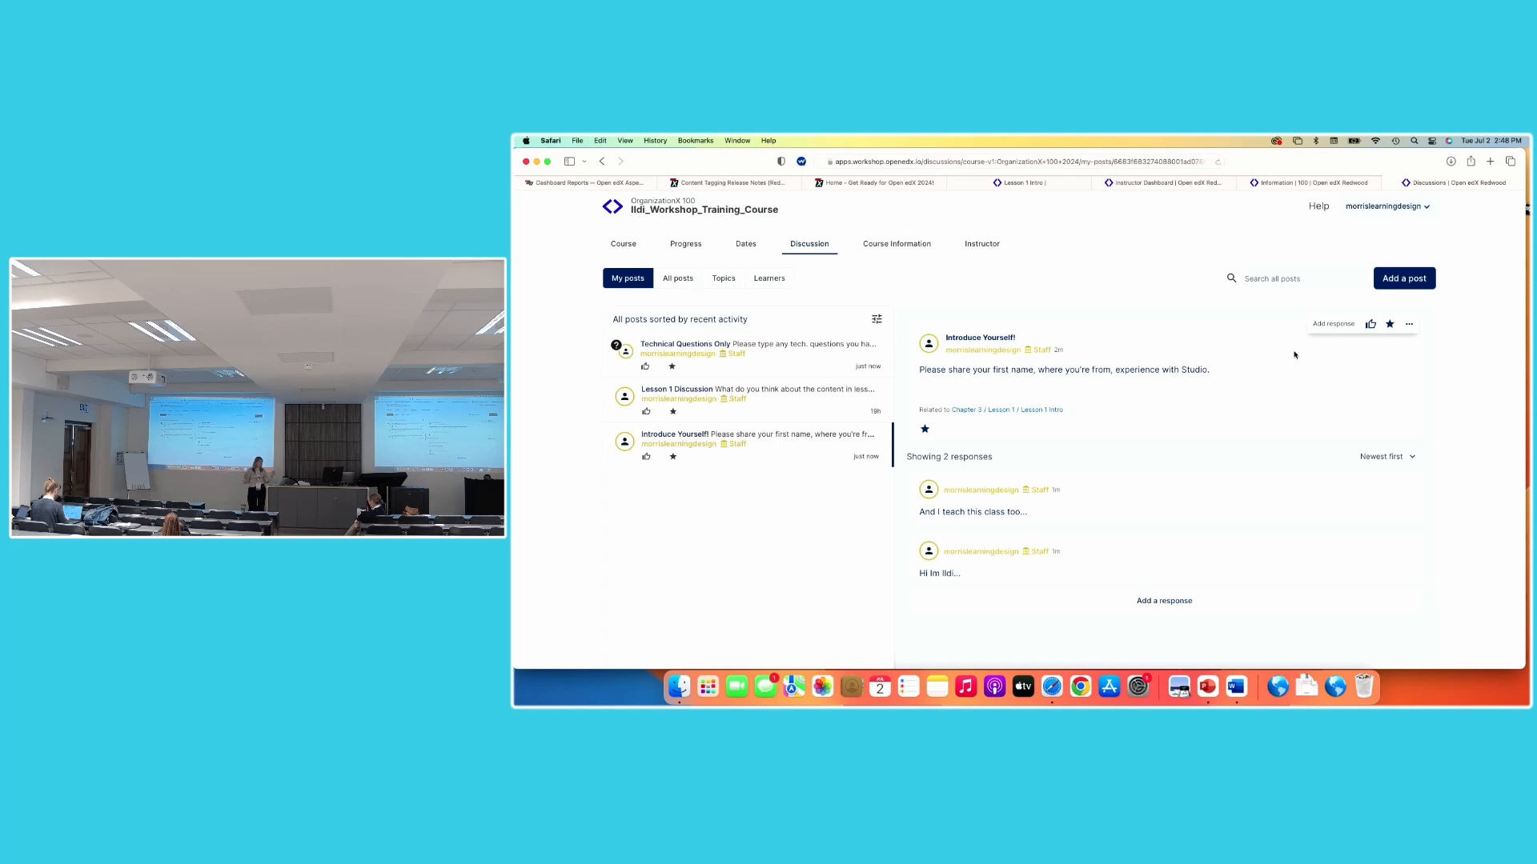
left_click(1410, 326)
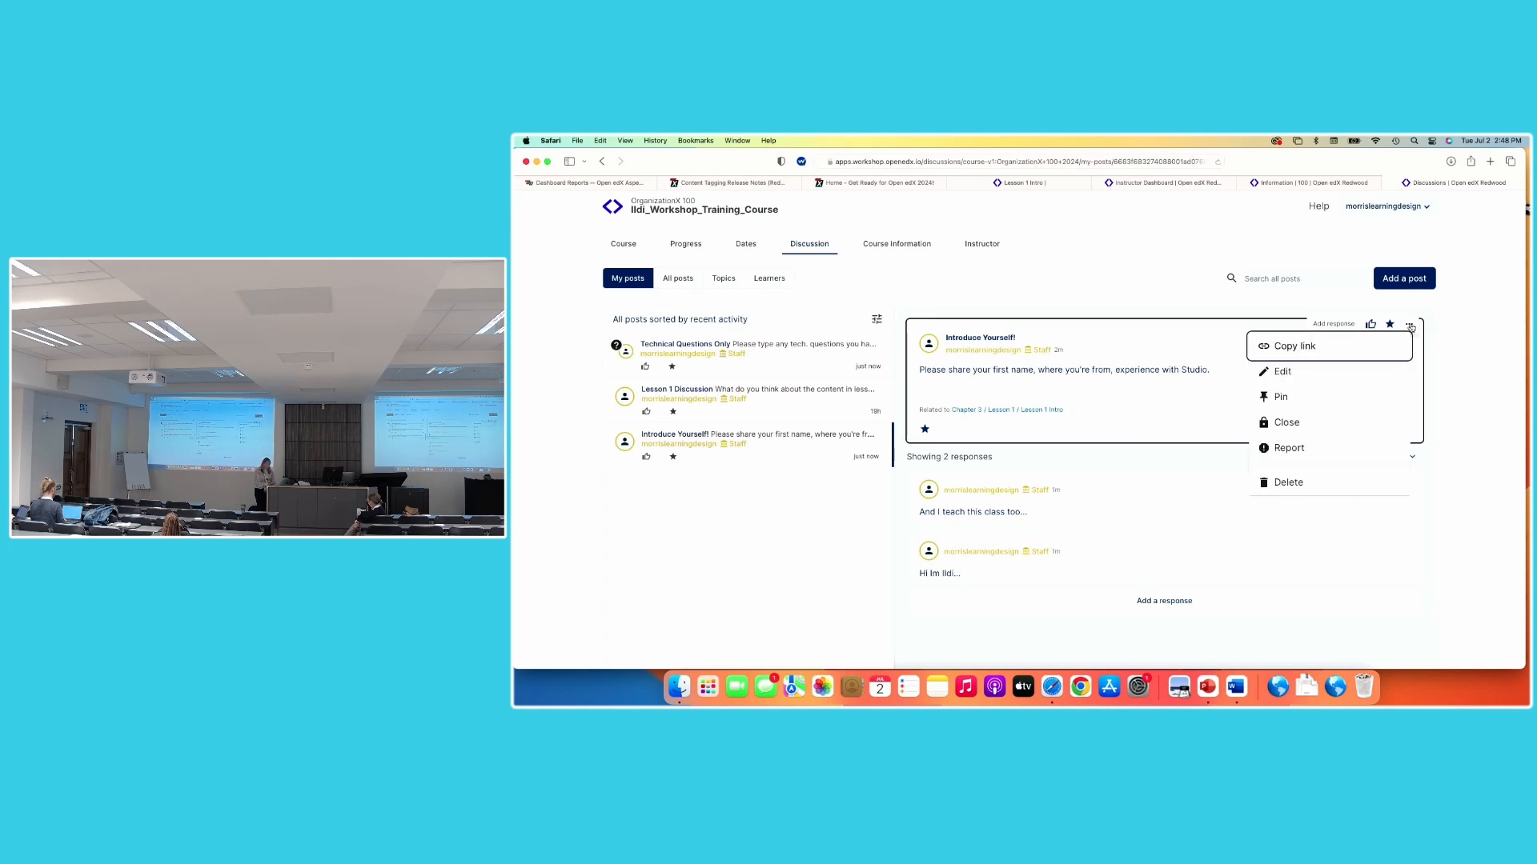
left_click(1344, 396)
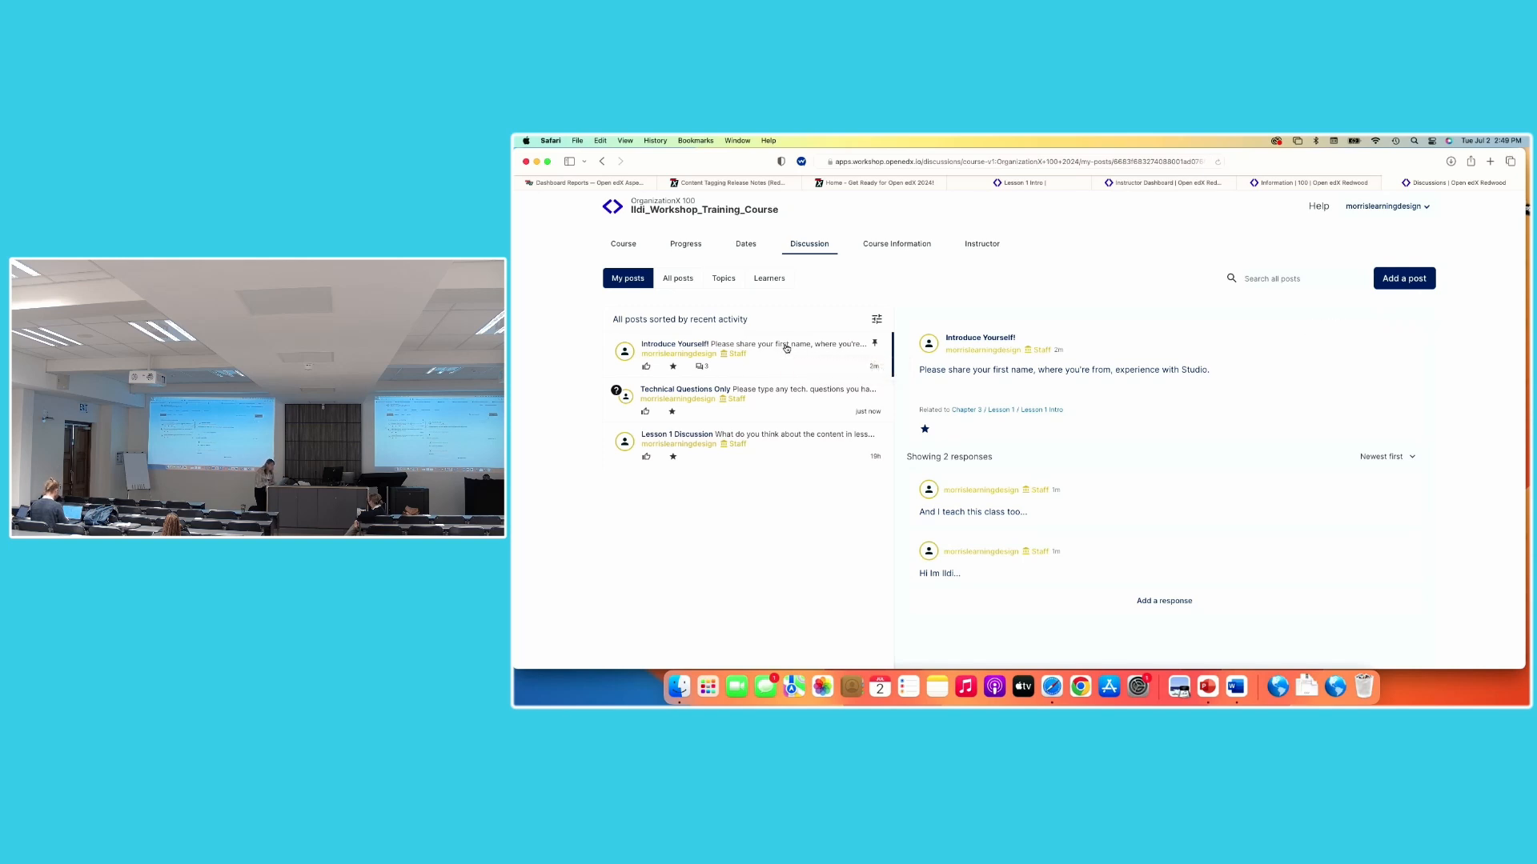
Open the Introduce Yourself! post for editing, look over its editable fields, and cancel without making changes
mouse_move(1205, 394)
mouse_move(1409, 331)
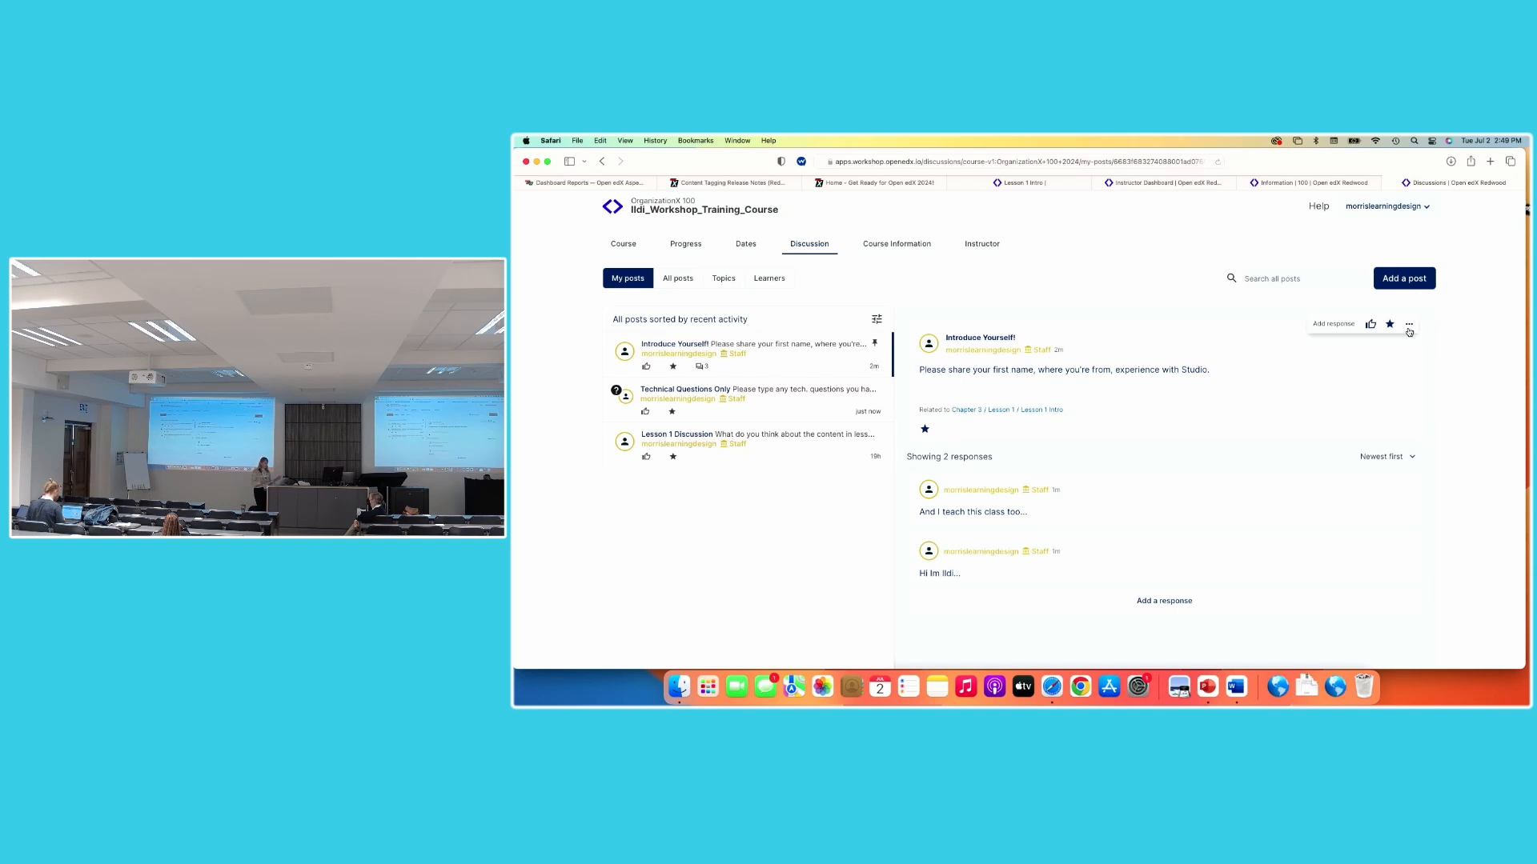
left_click(1408, 325)
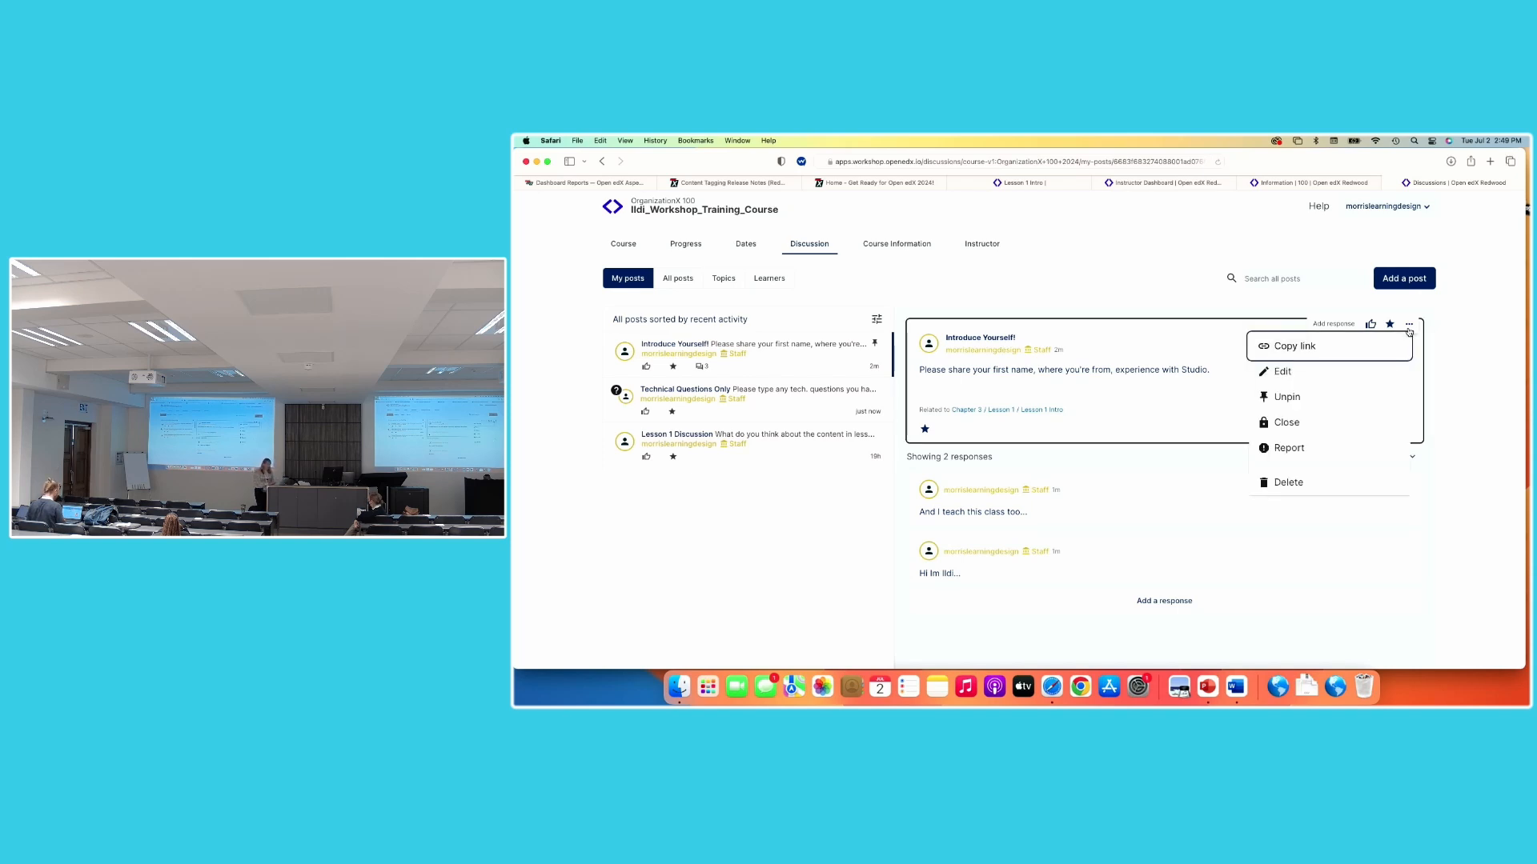
left_click(1330, 383)
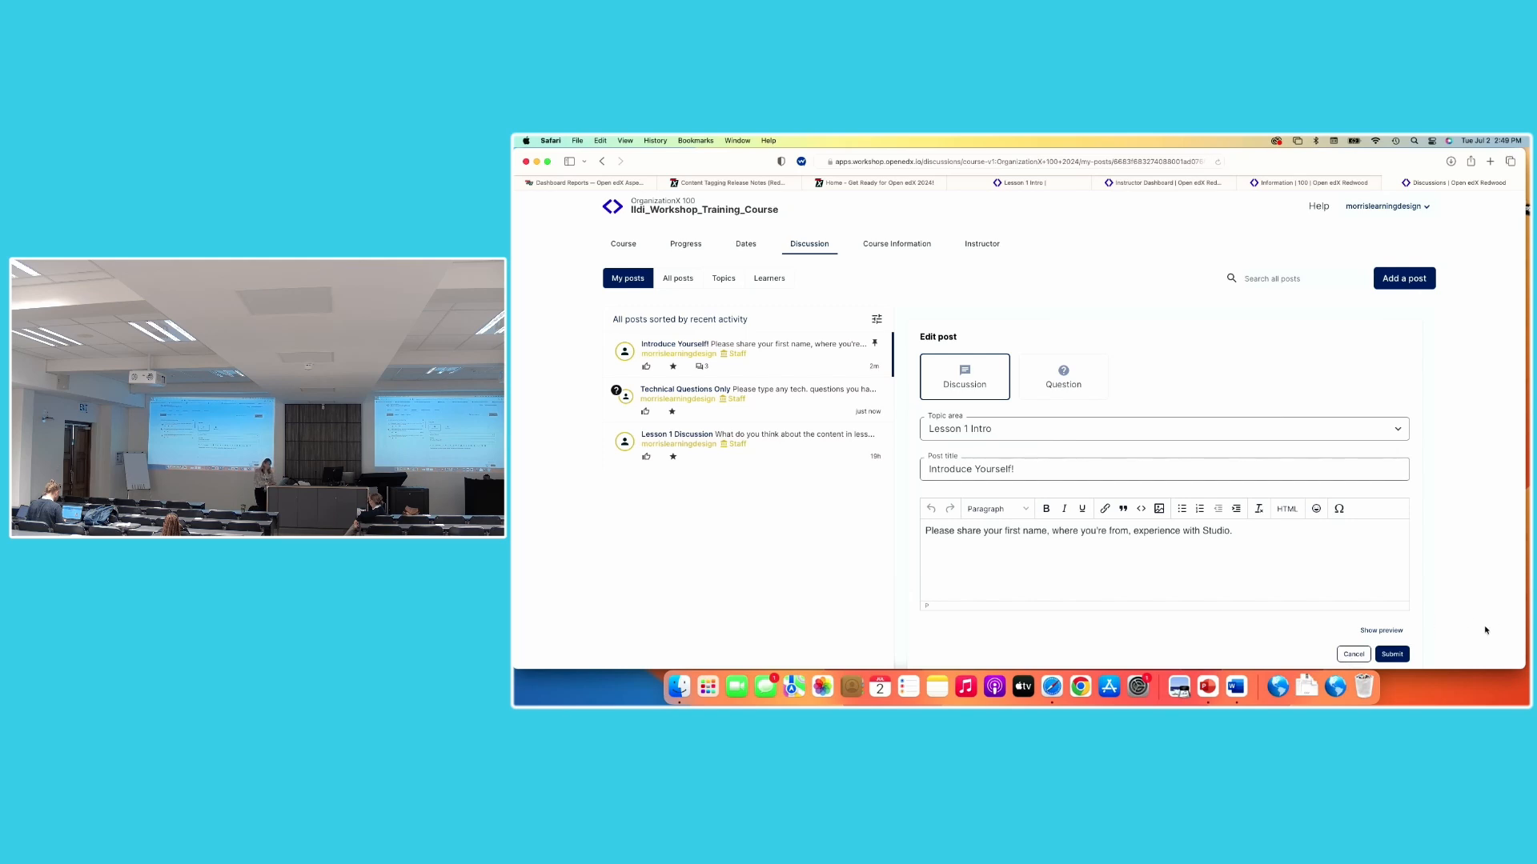
scroll(1469, 648, "down", 2)
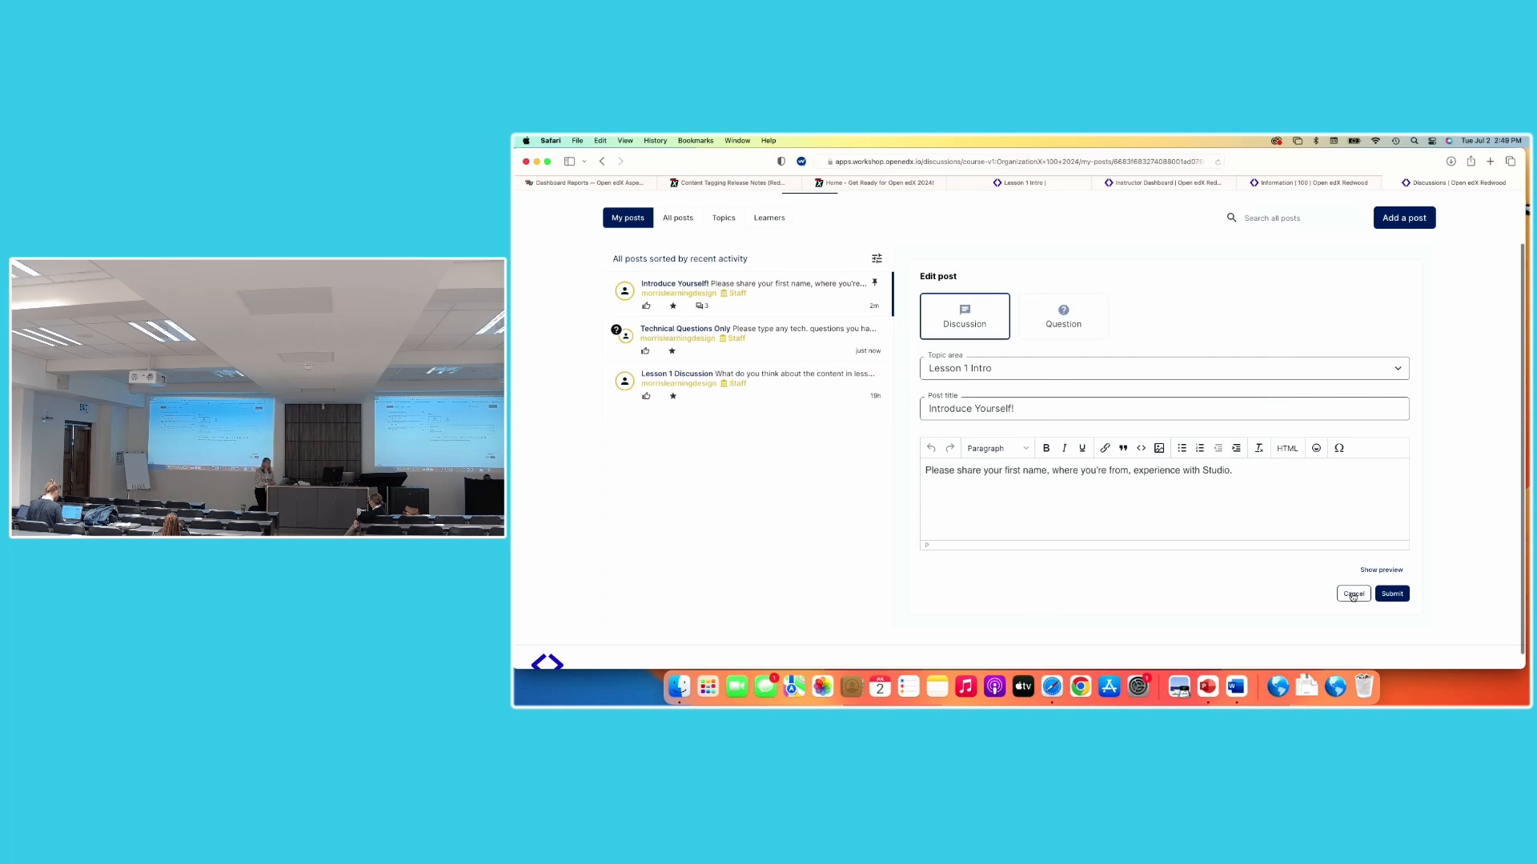
left_click(1352, 594)
scroll(1314, 449, "up", 2)
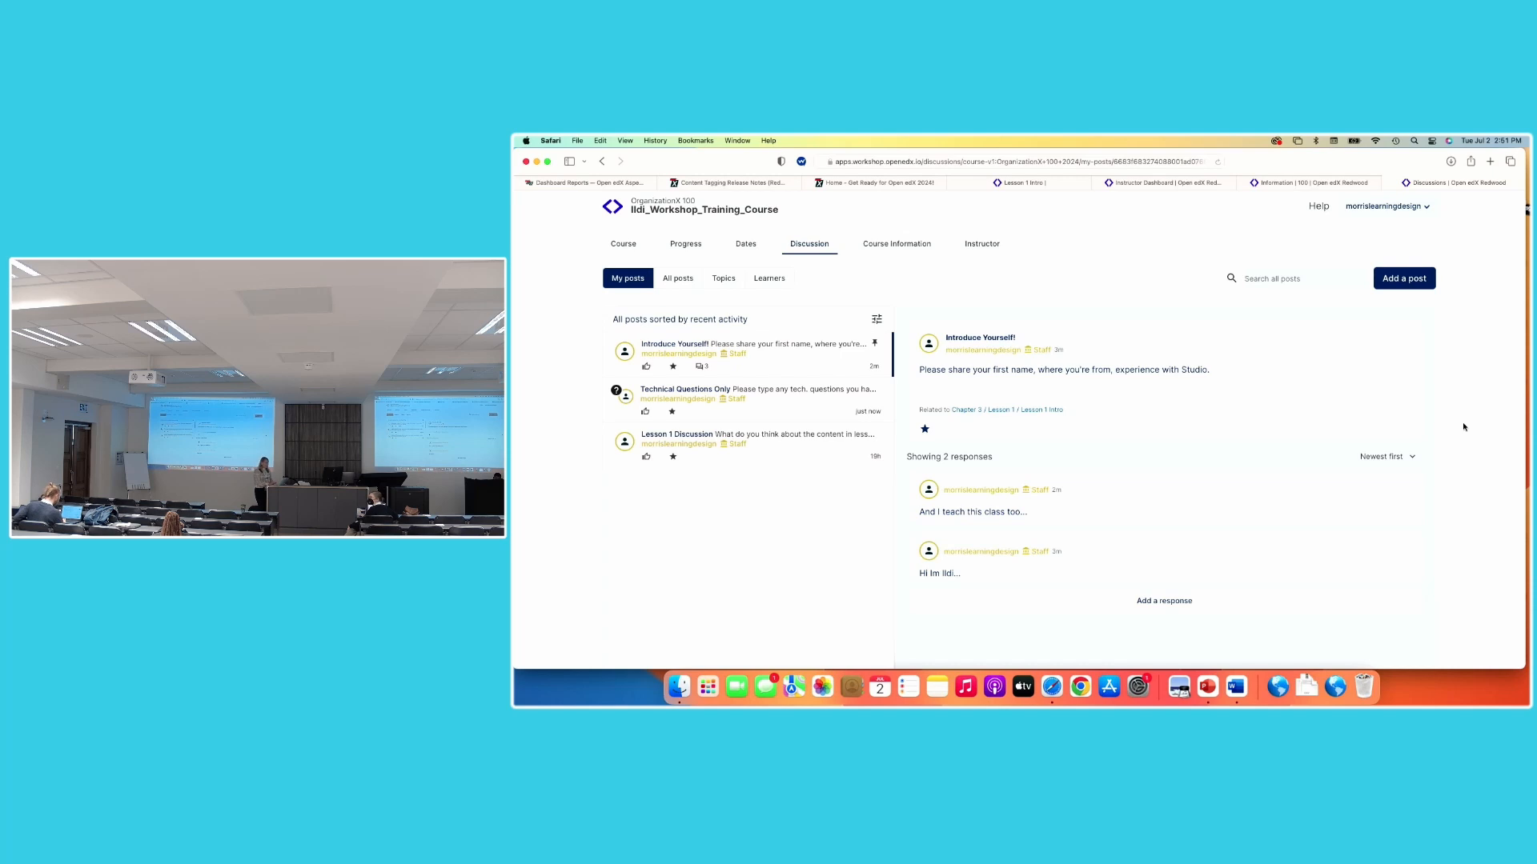
Switch to the Lesson 1 Intro unit in Studio, look over its content, and open the course outline at Chapter 3
mouse_move(1361, 507)
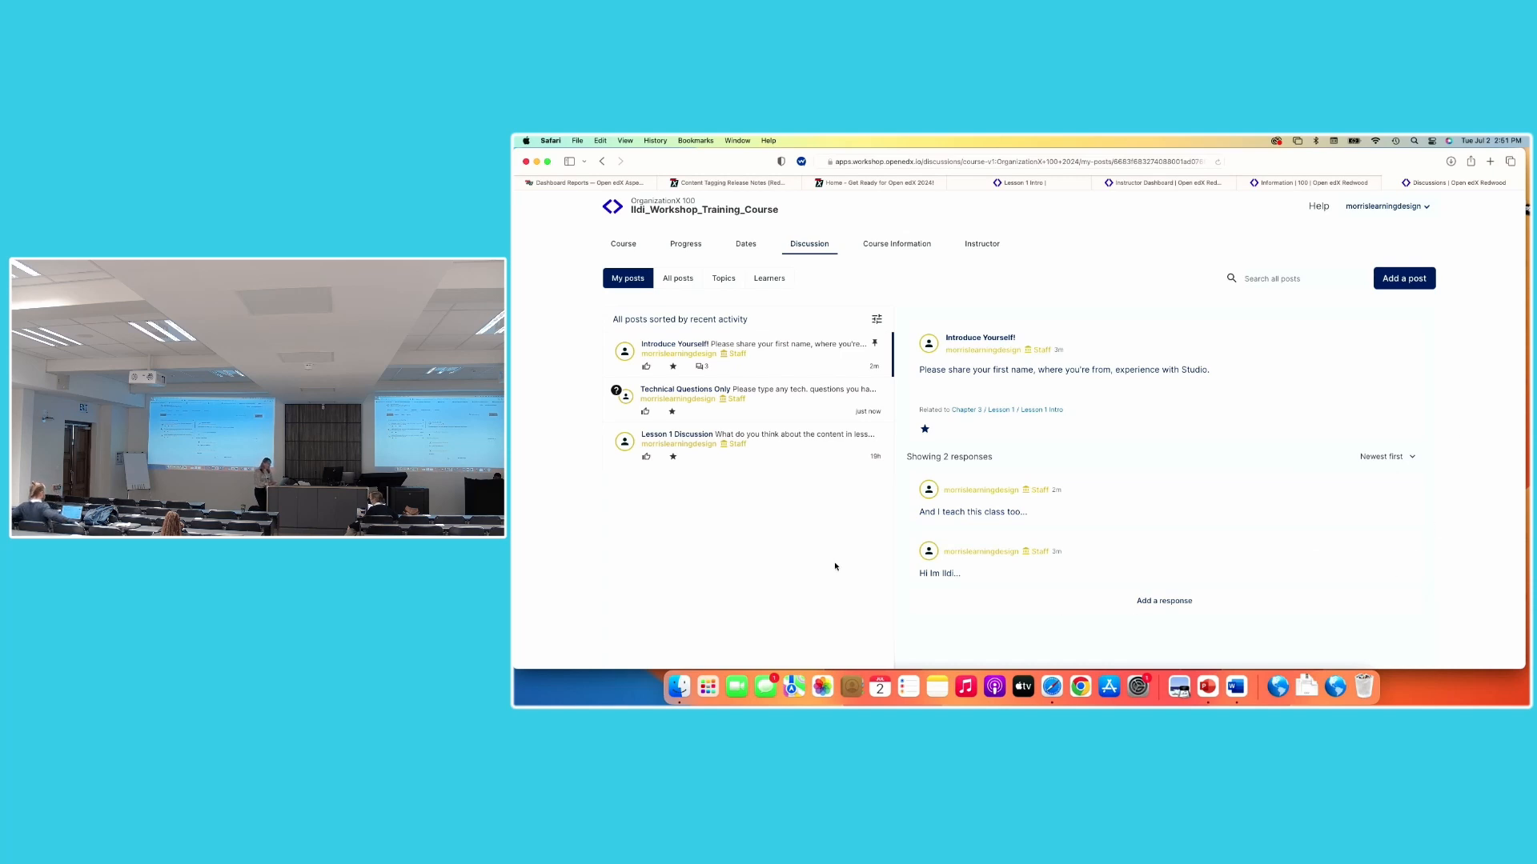
left_click(1016, 182)
scroll(942, 517, "down", 15)
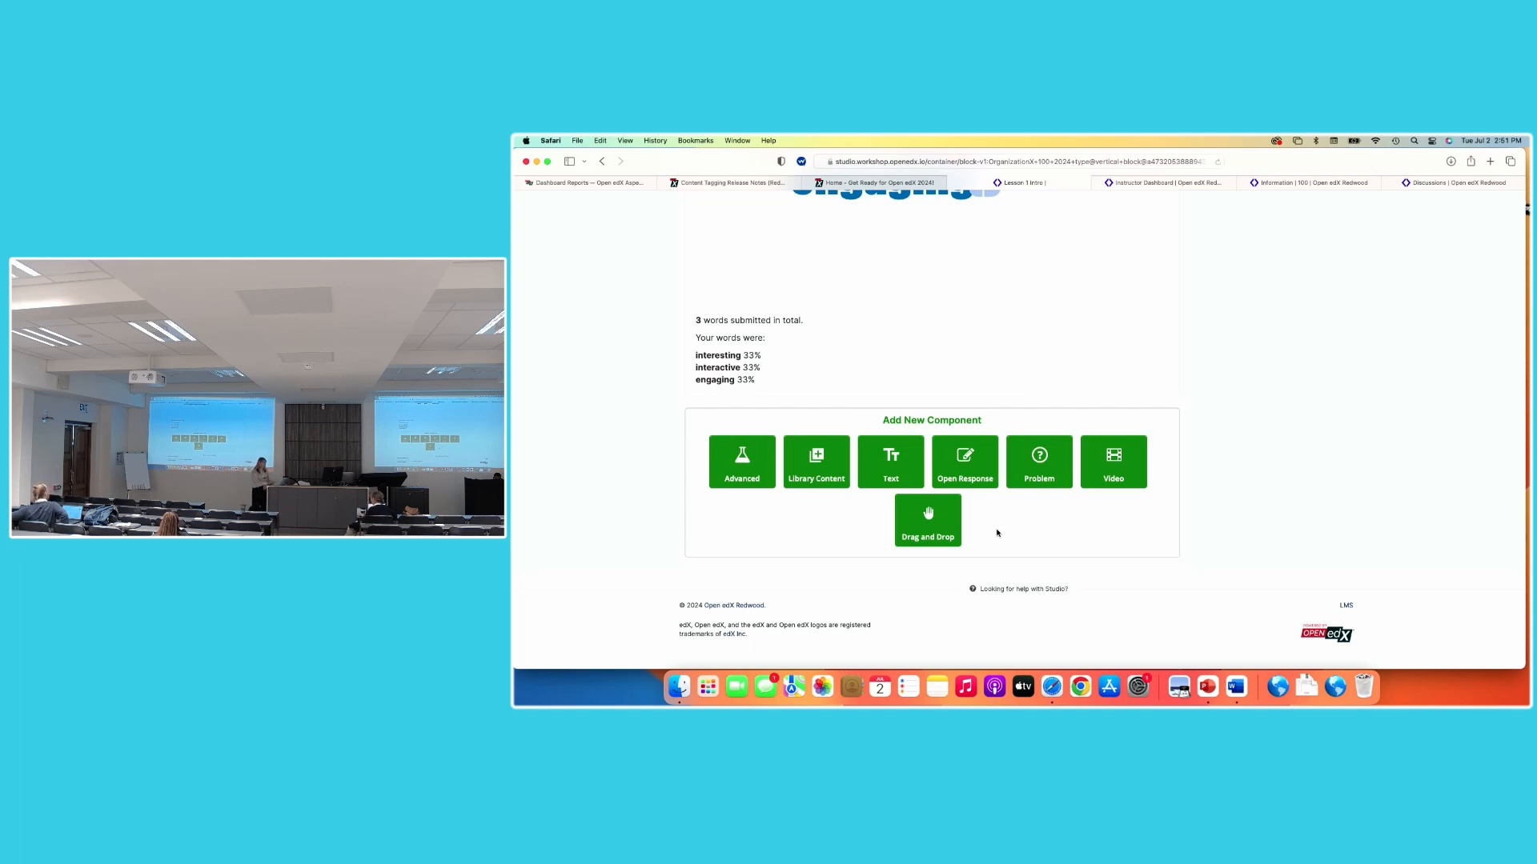
scroll(1063, 467, "up", 1)
scroll(1064, 467, "up", 15)
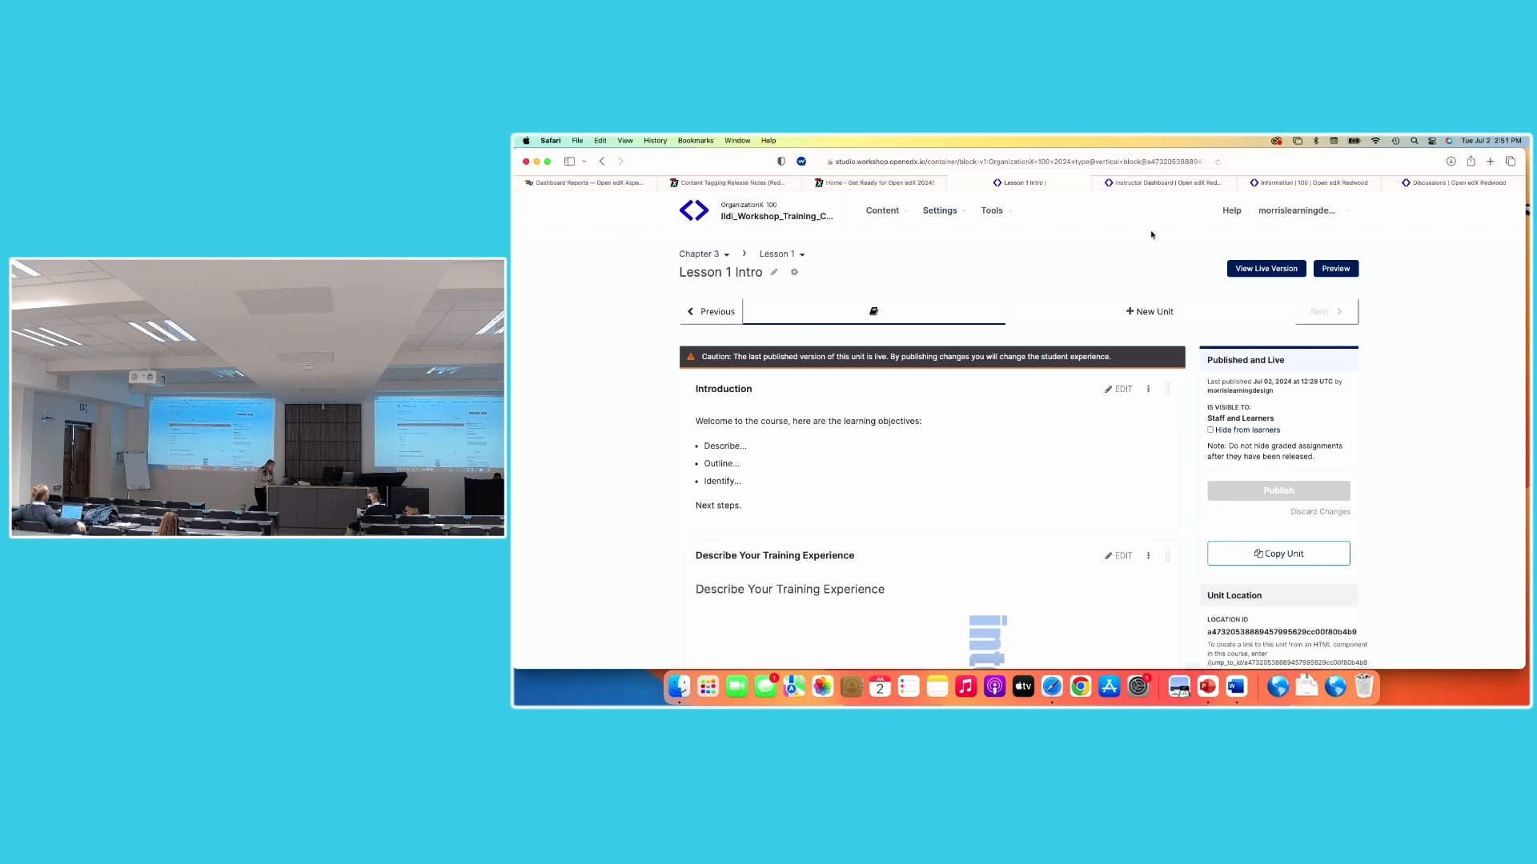
left_click(702, 254)
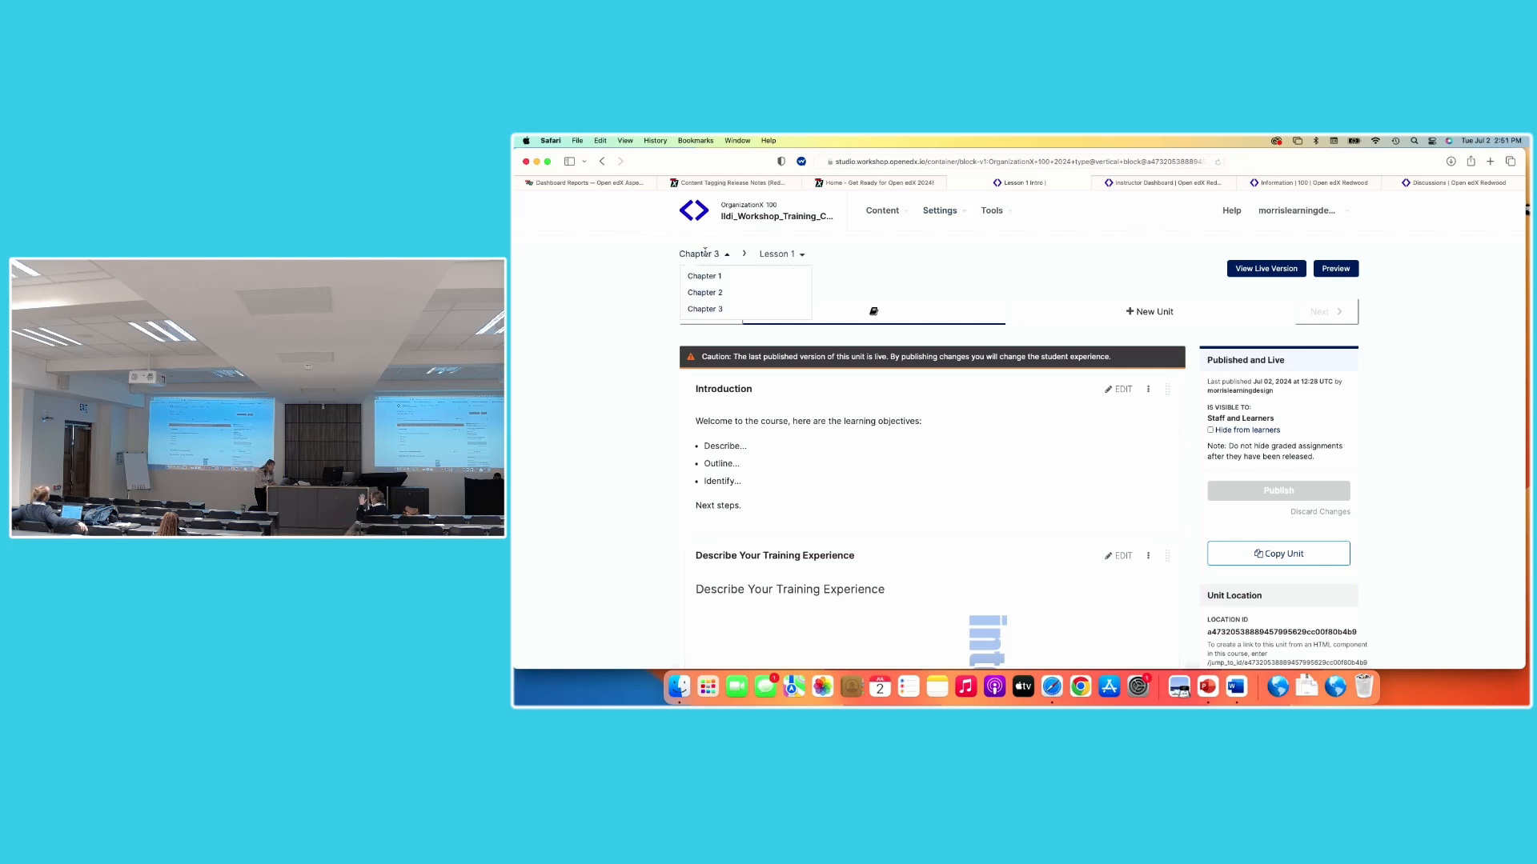
left_click(867, 212)
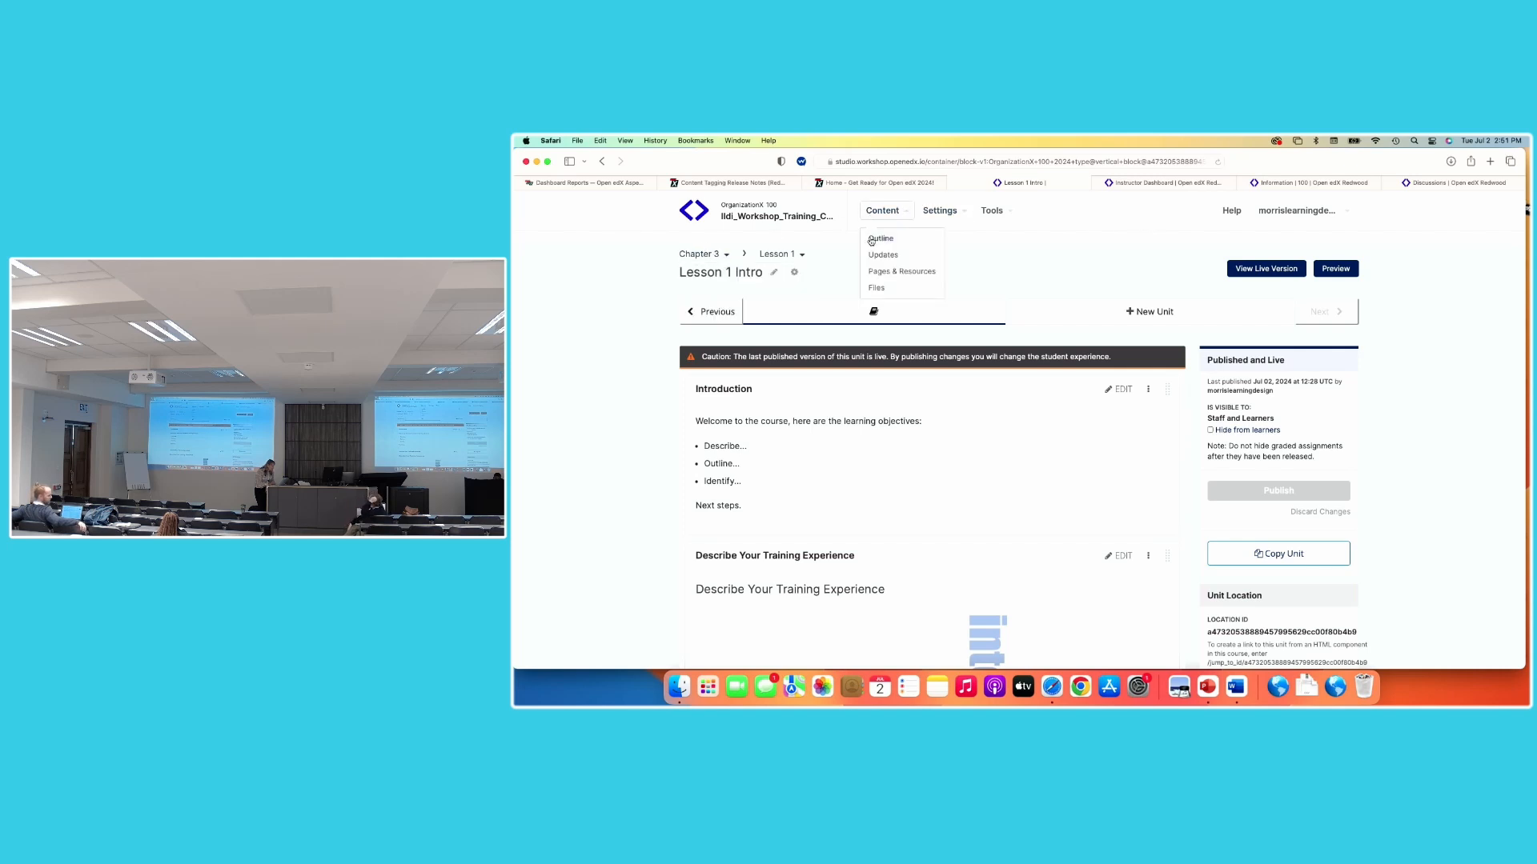
left_click(871, 239)
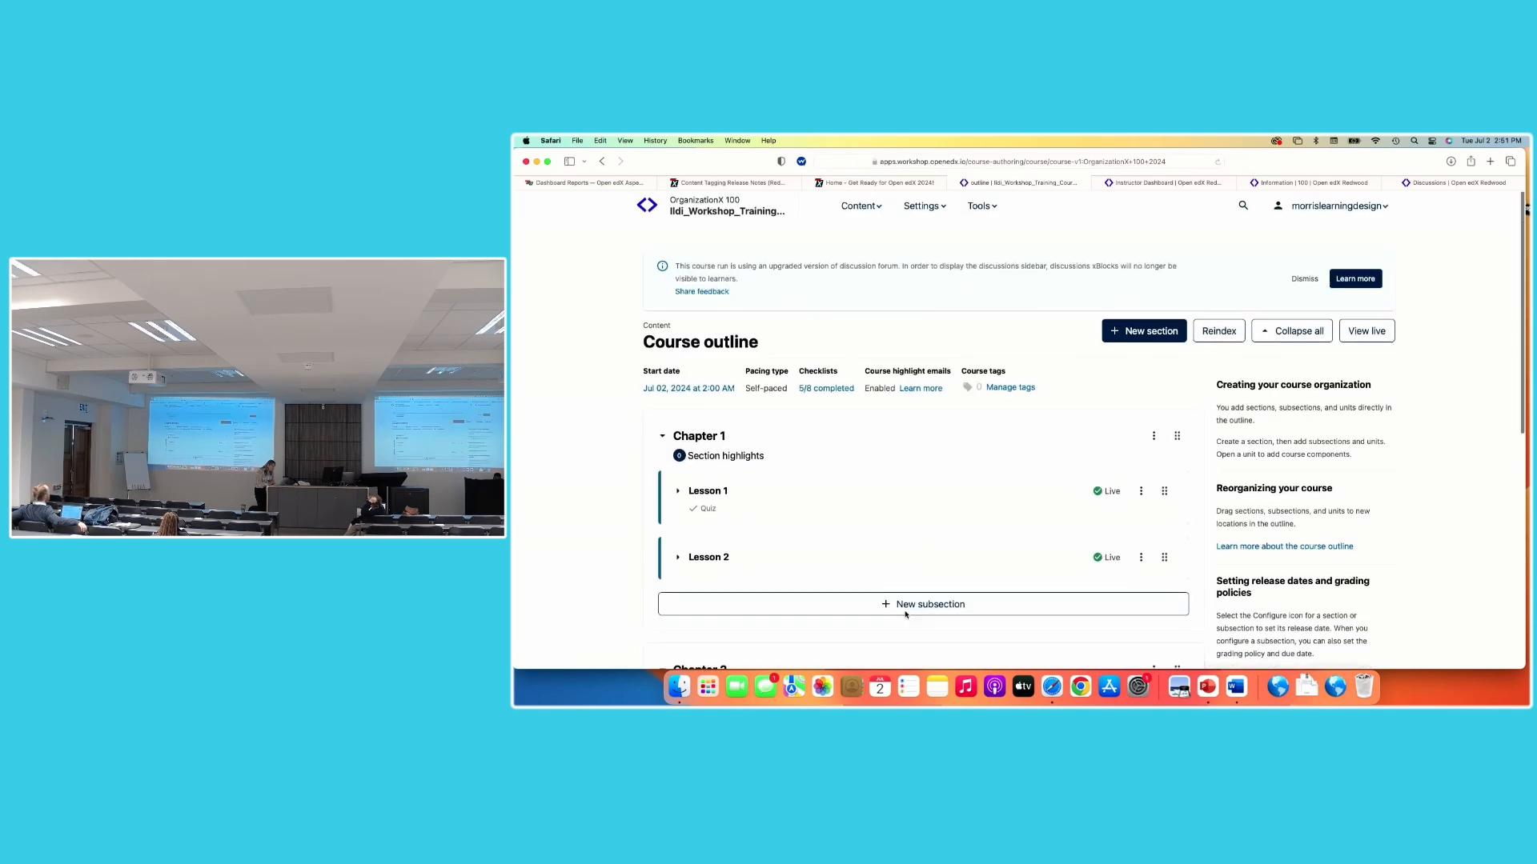
scroll(905, 615, "down", 8)
scroll(905, 615, "down", 3)
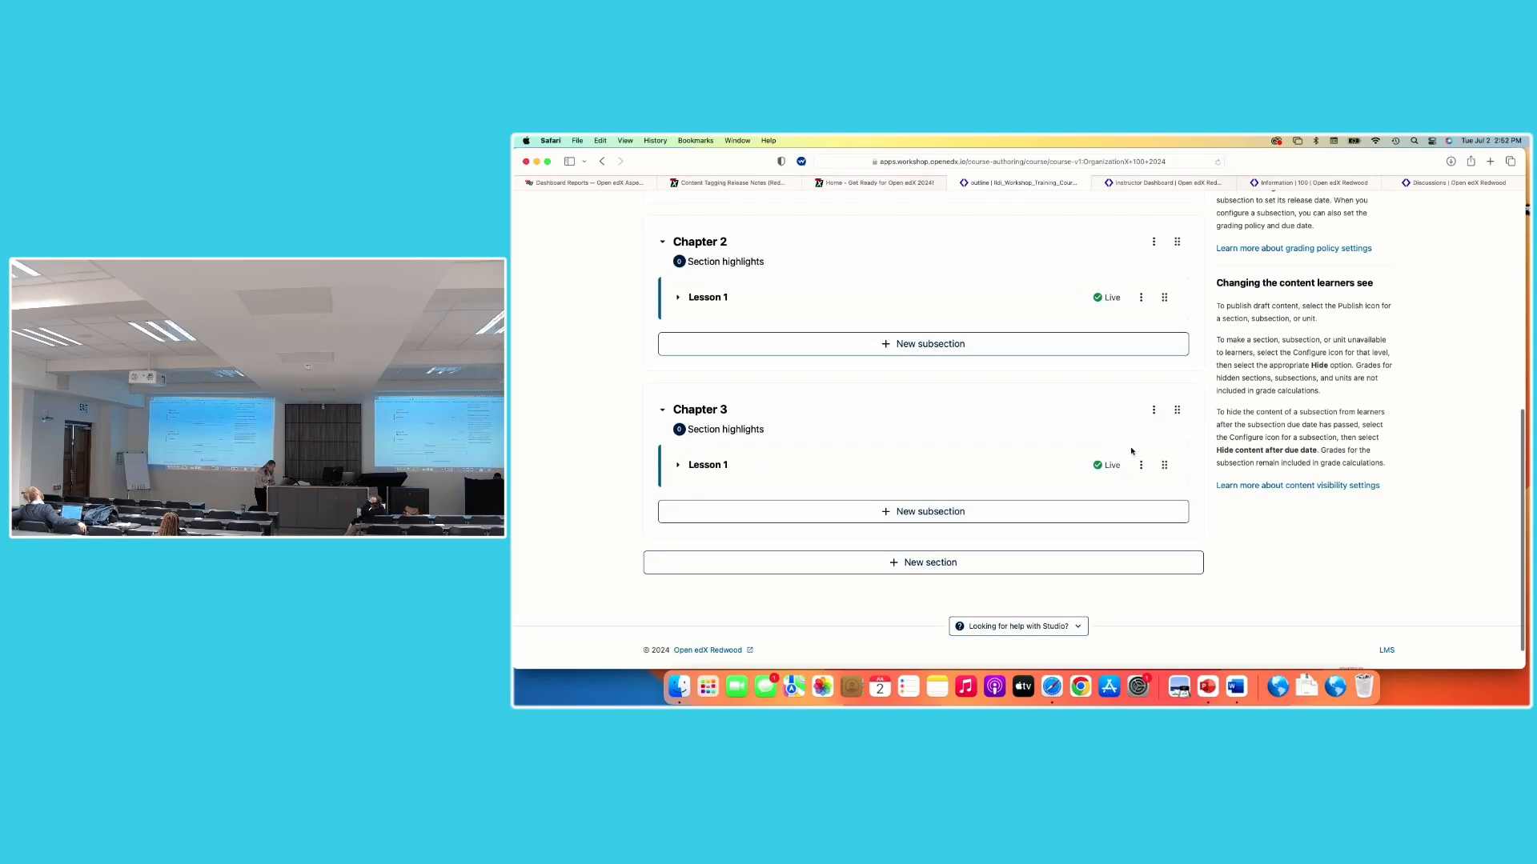
Expand Lesson 1 in Chapter 3, view the subsection's basic release and grading settings, and close them without changes
left_click(677, 466)
left_click(1139, 466)
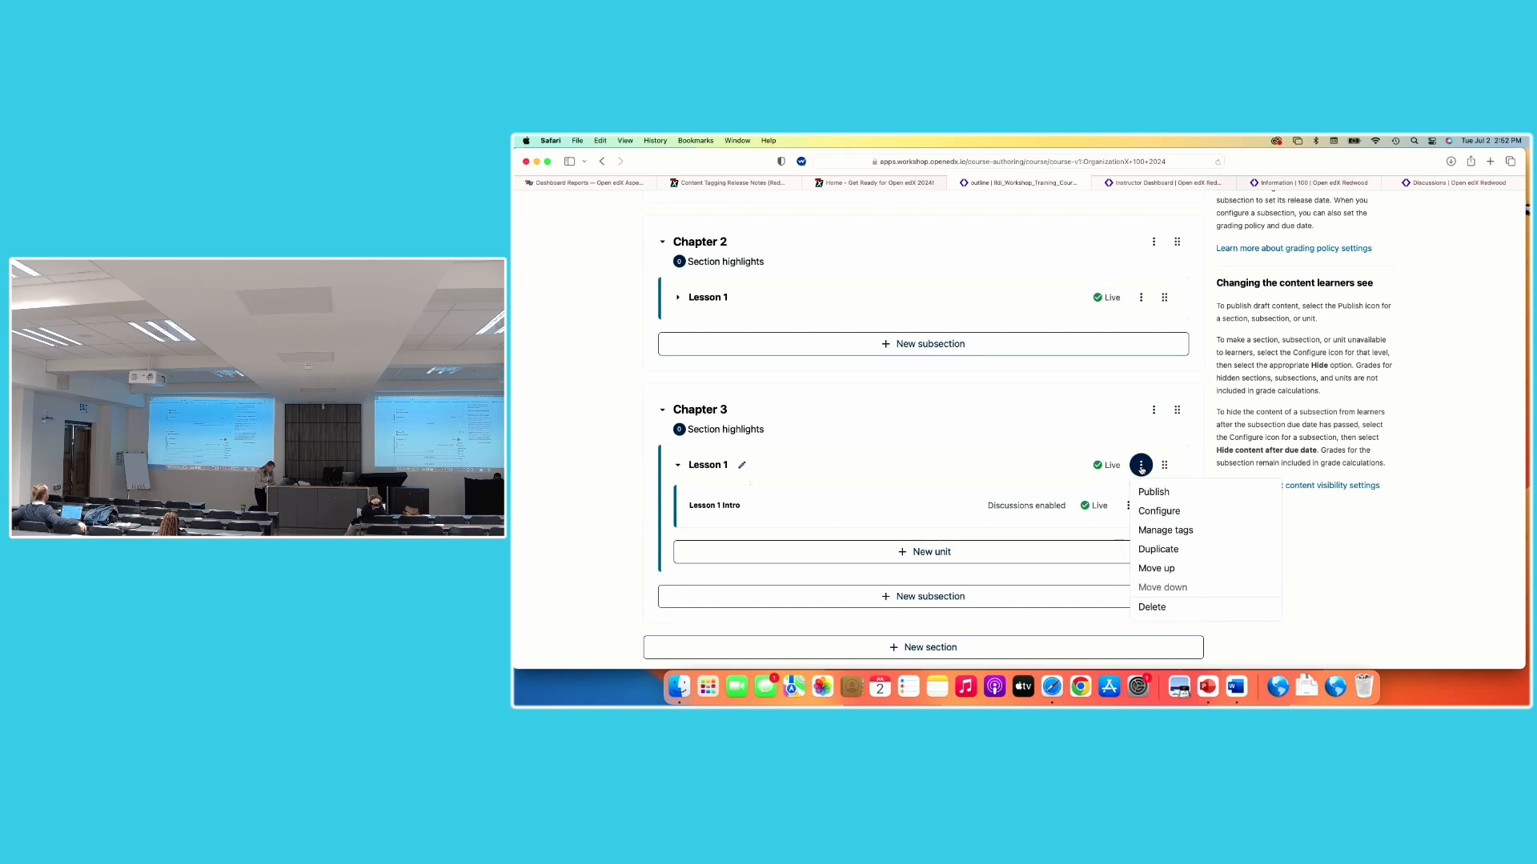
left_click(1173, 512)
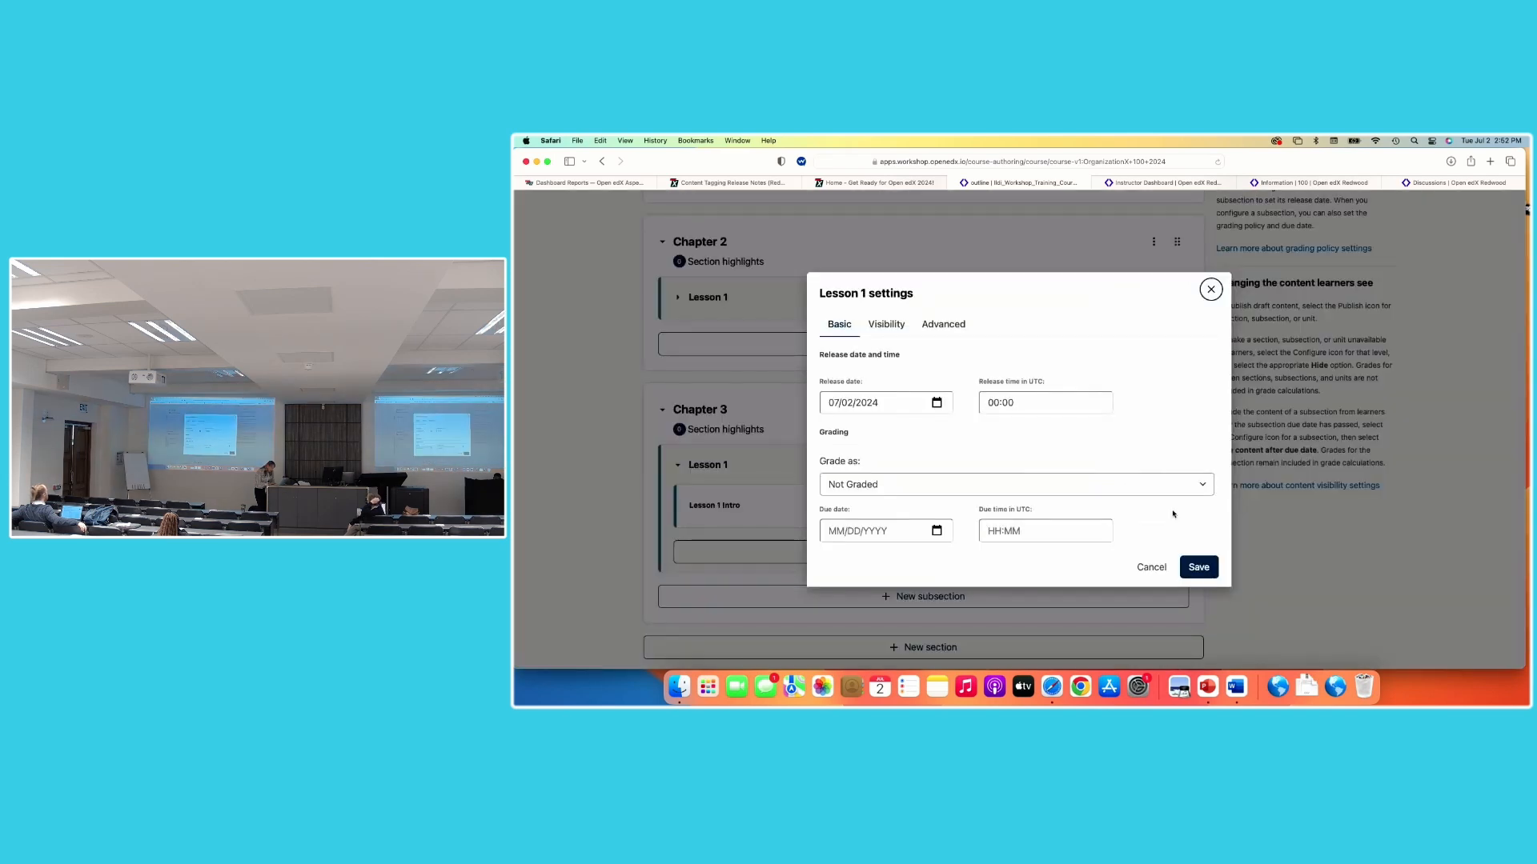
left_click(1210, 289)
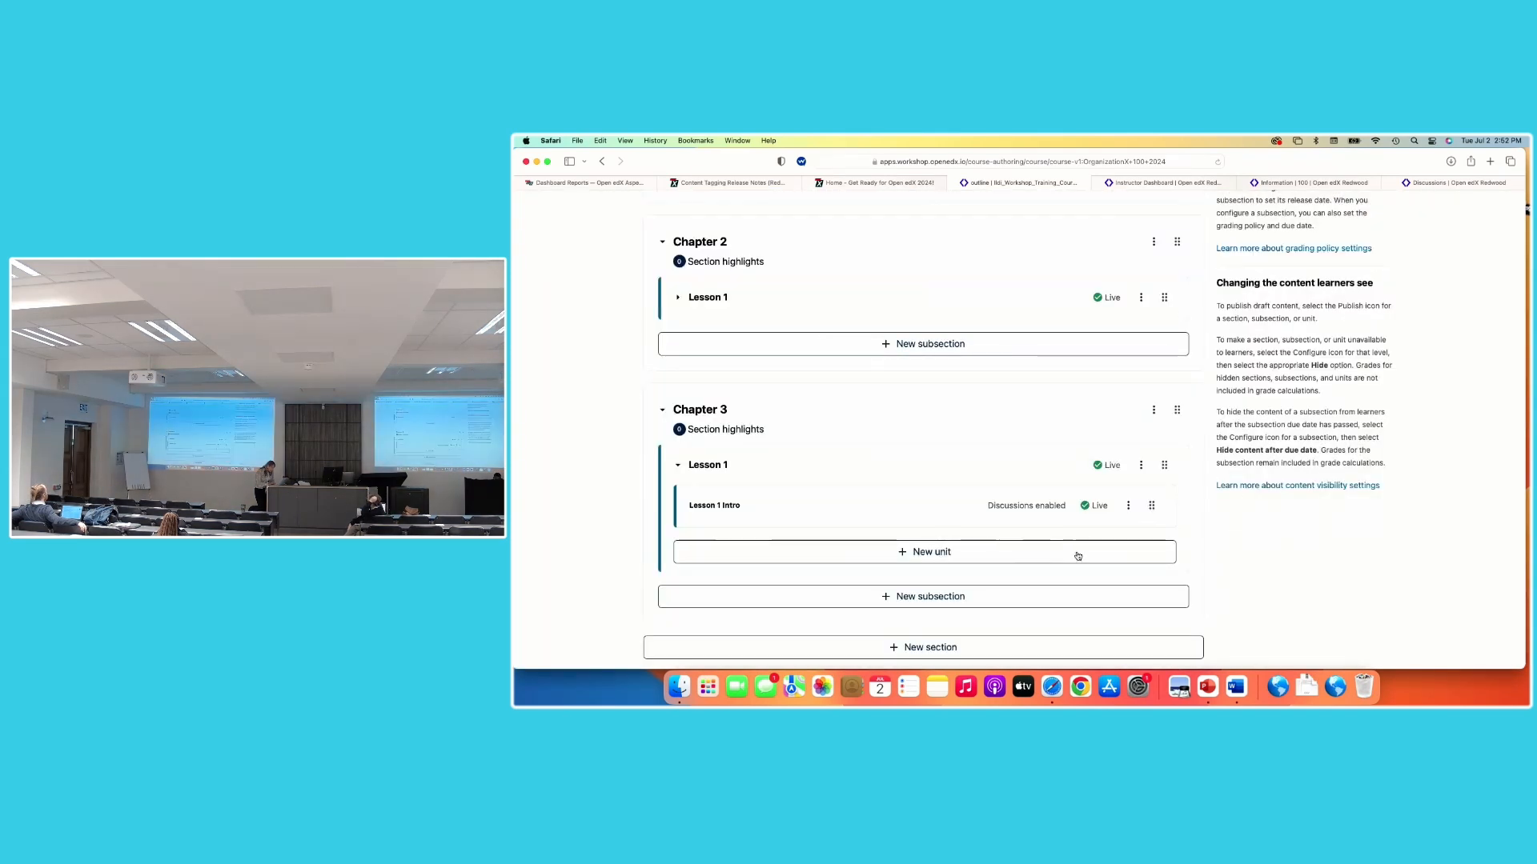
Open the Lesson 1 Intro unit of Chapter 3 and return to the course outline
scroll(1077, 556, "down", 1)
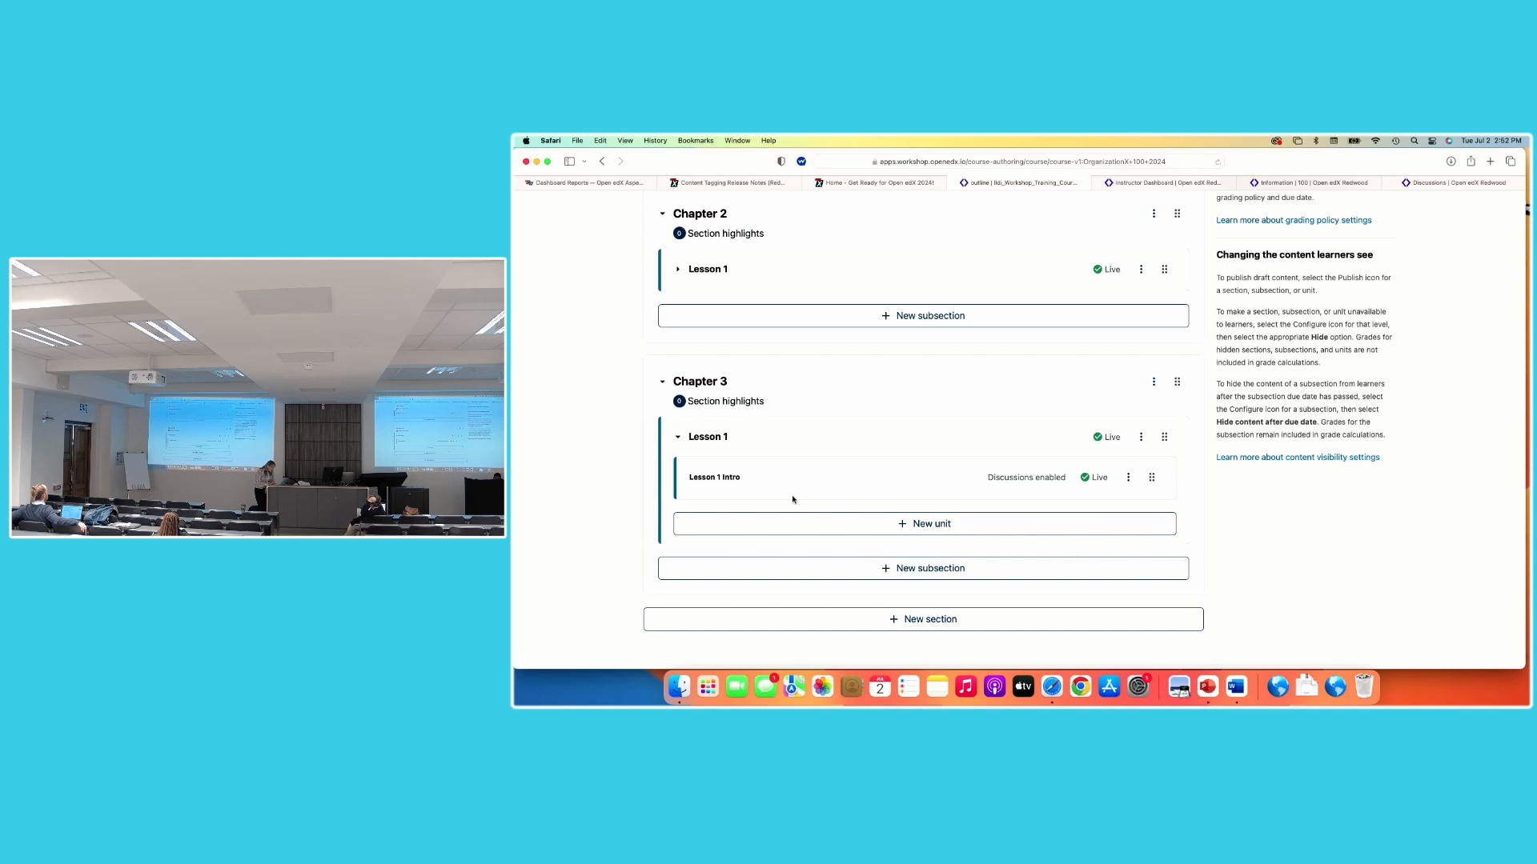
left_click(725, 479)
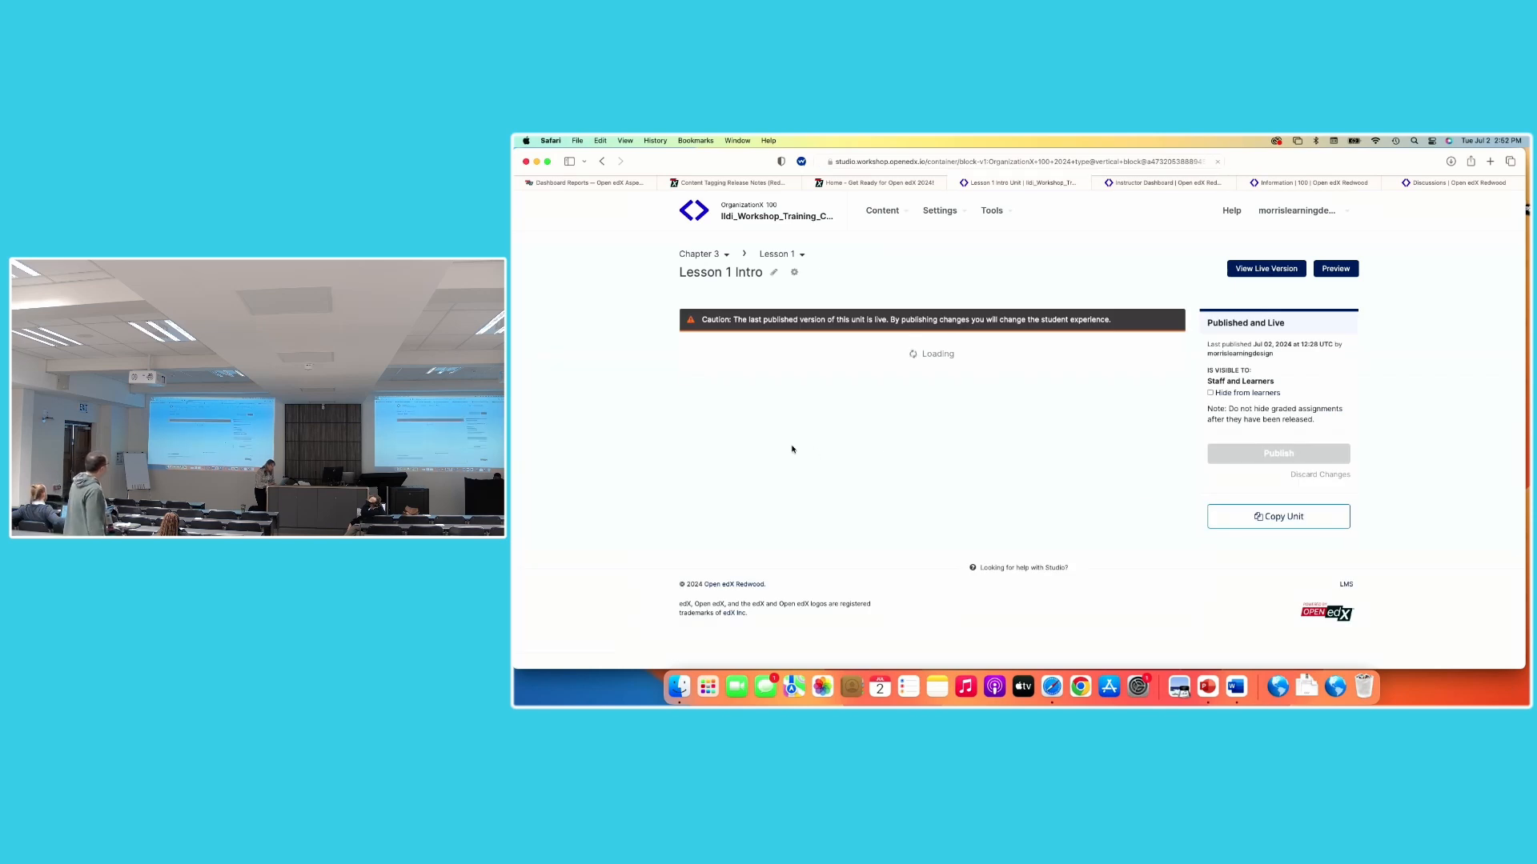
left_click(601, 162)
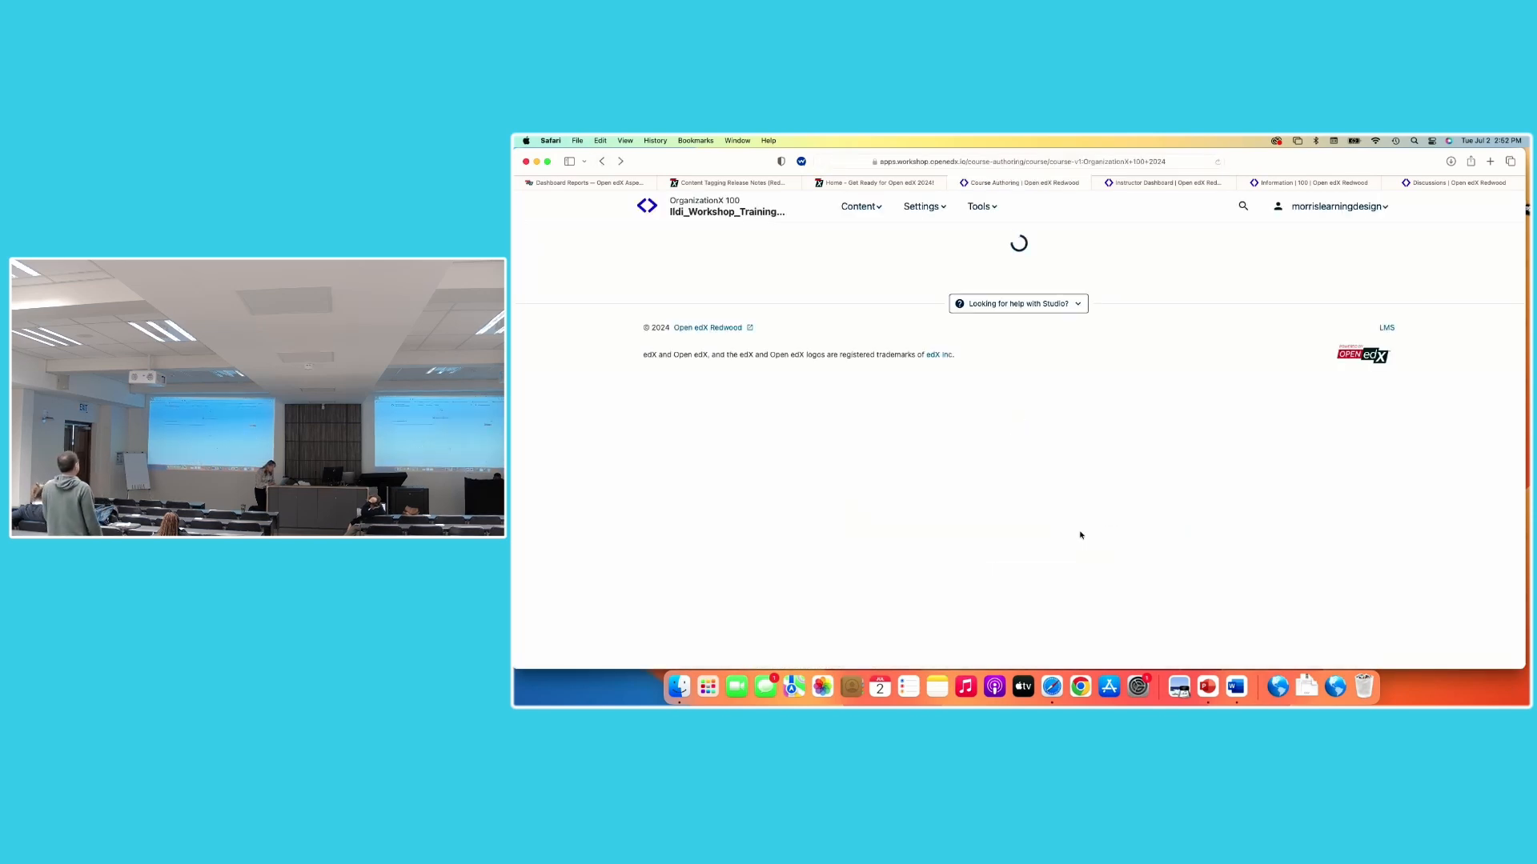
Examine the visibility and group access restriction options in the settings of Chapter 3's Lesson 1 Intro unit, leaving them unsaved
scroll(1080, 536, "down", 5)
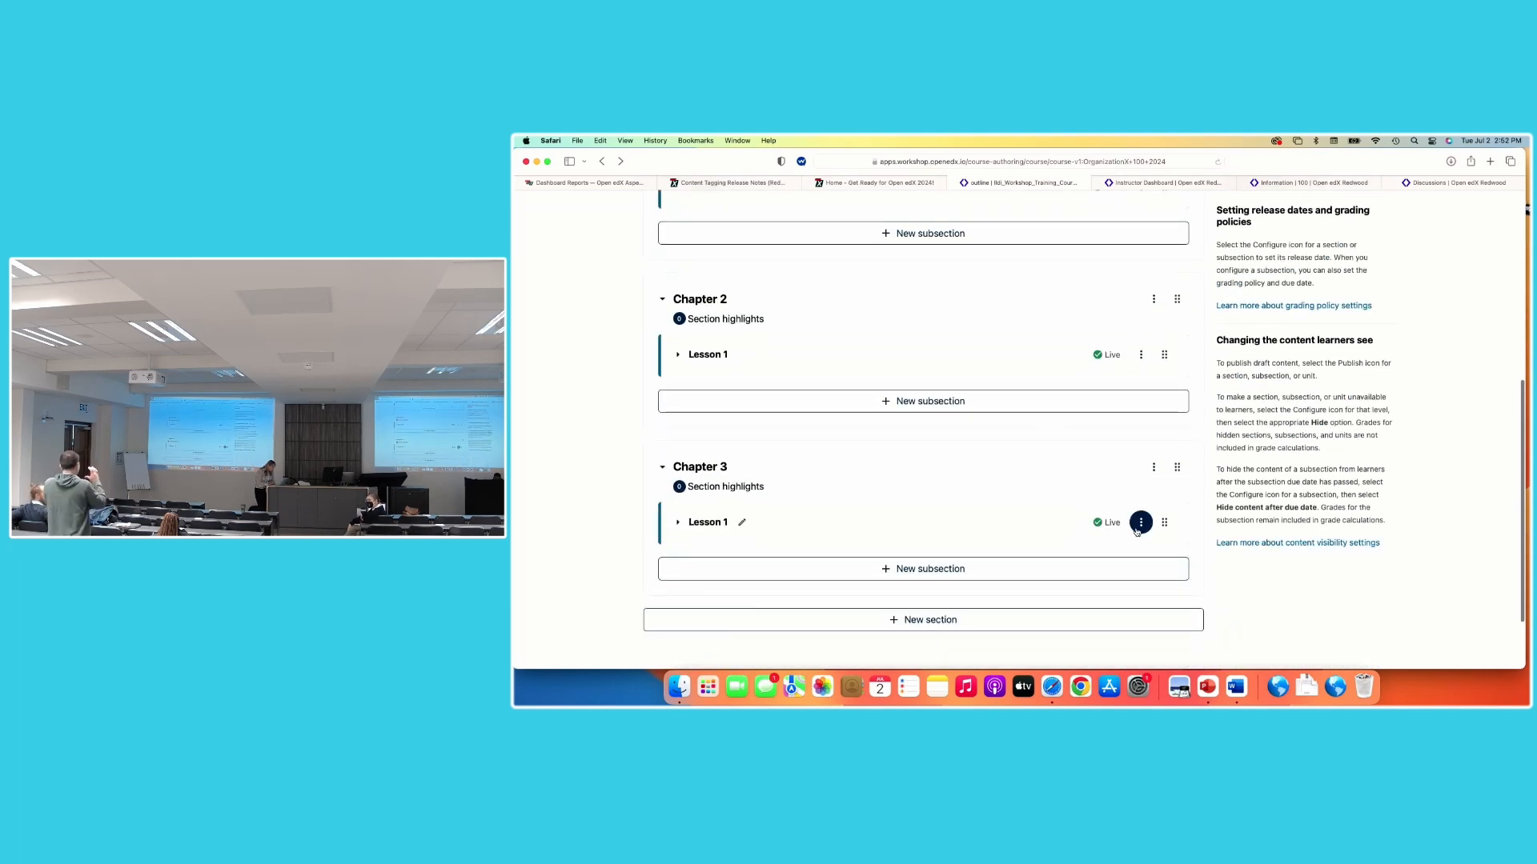
left_click(677, 524)
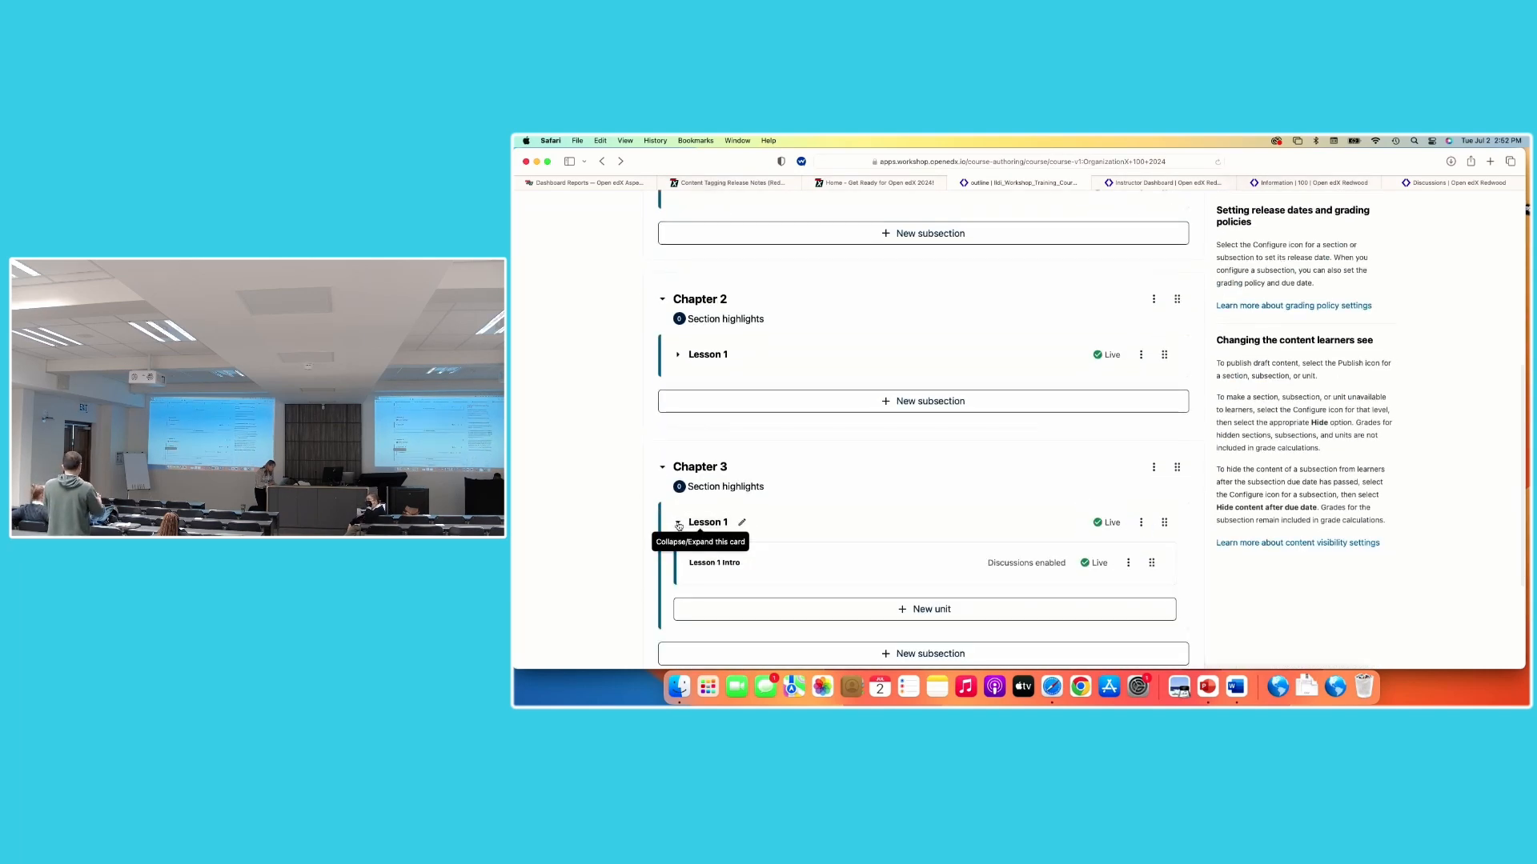
left_click(1128, 568)
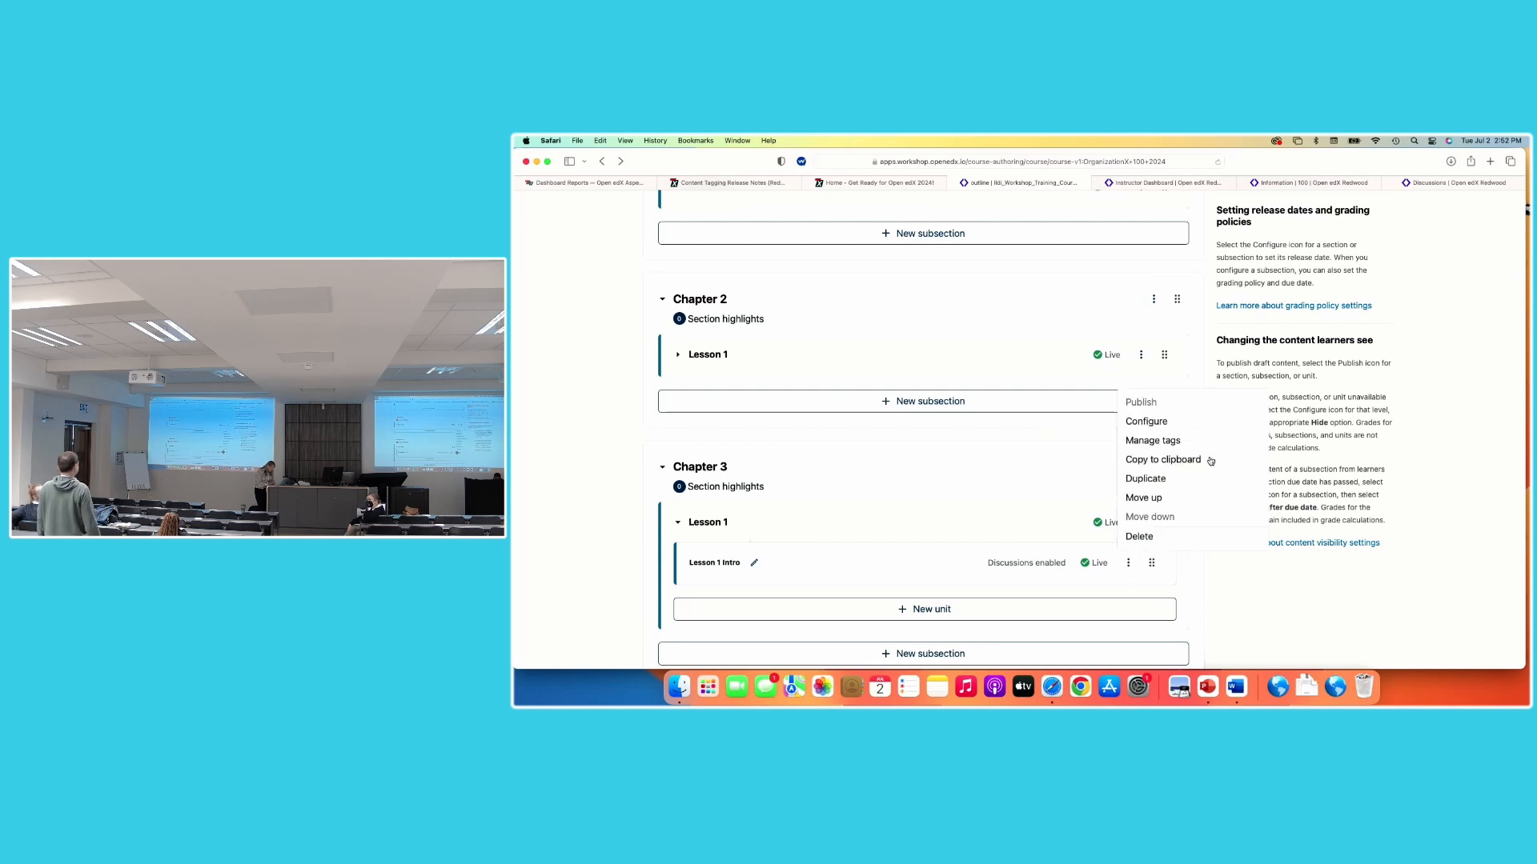
left_click(1202, 424)
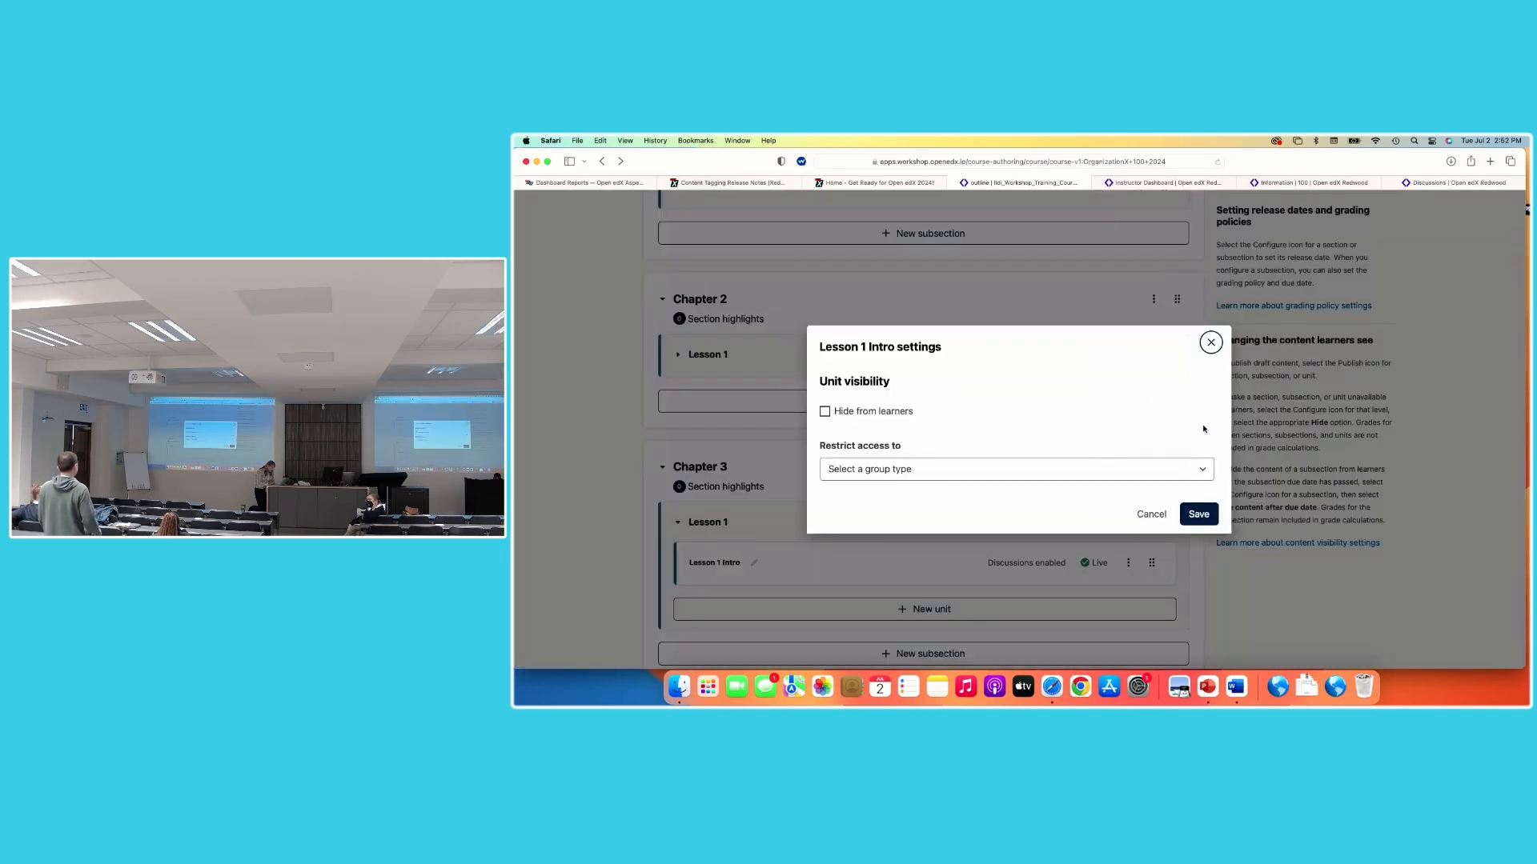
left_click(989, 474)
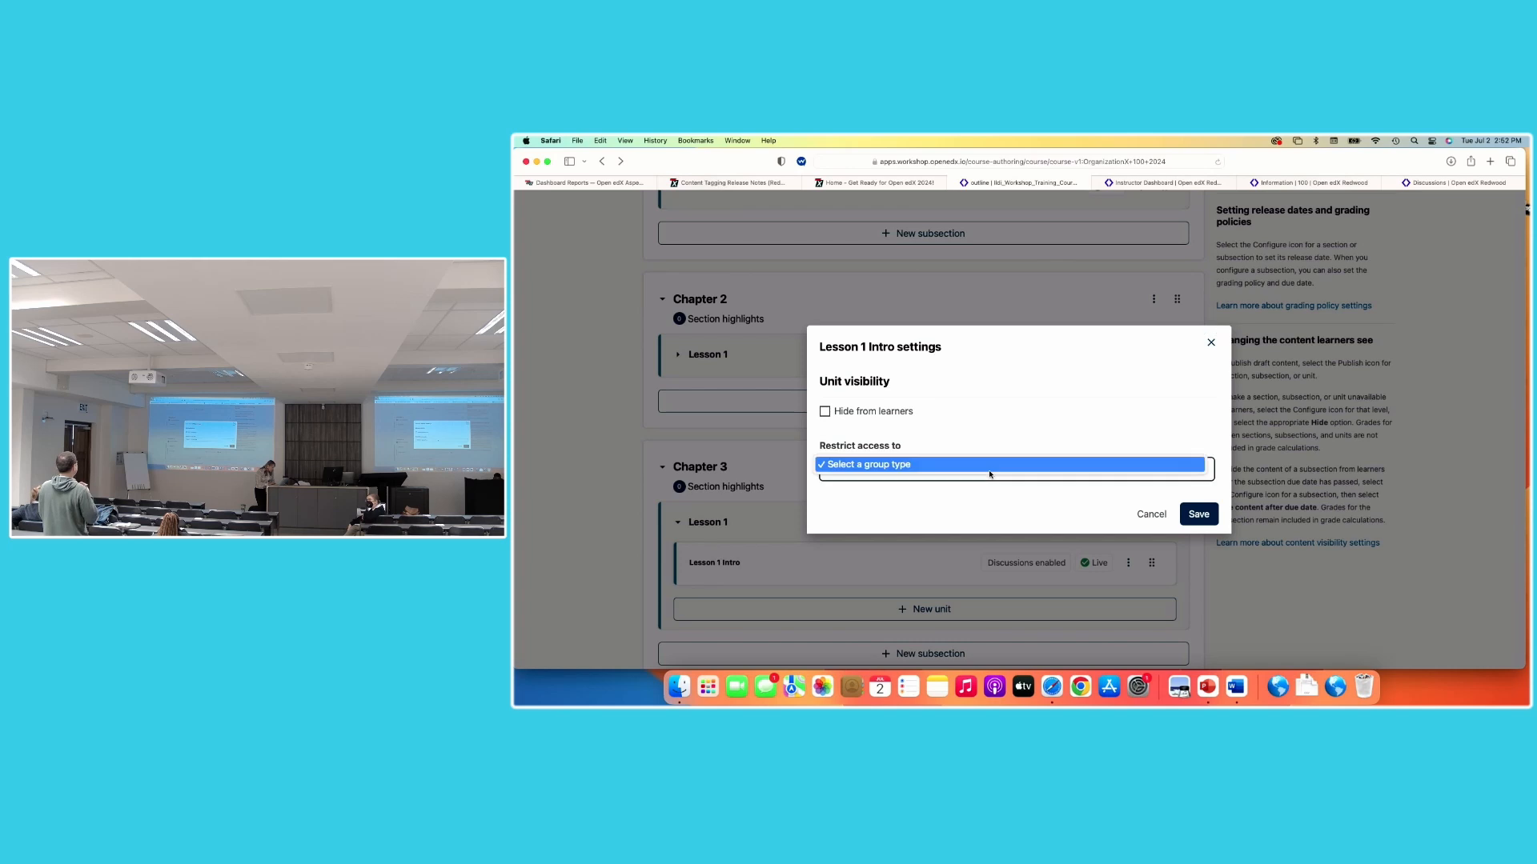
left_click(992, 471)
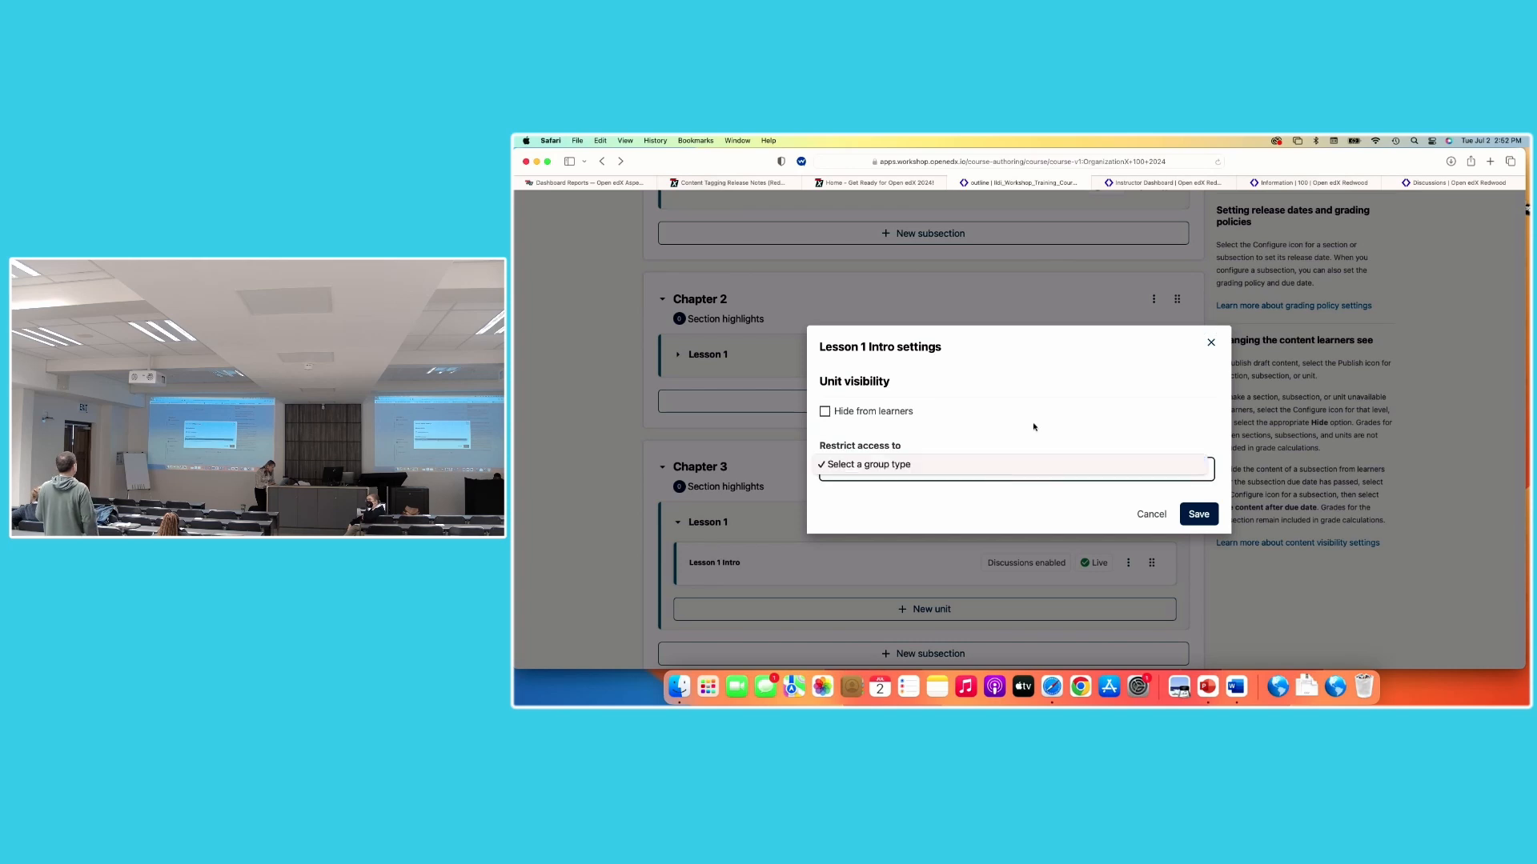
left_click(1151, 514)
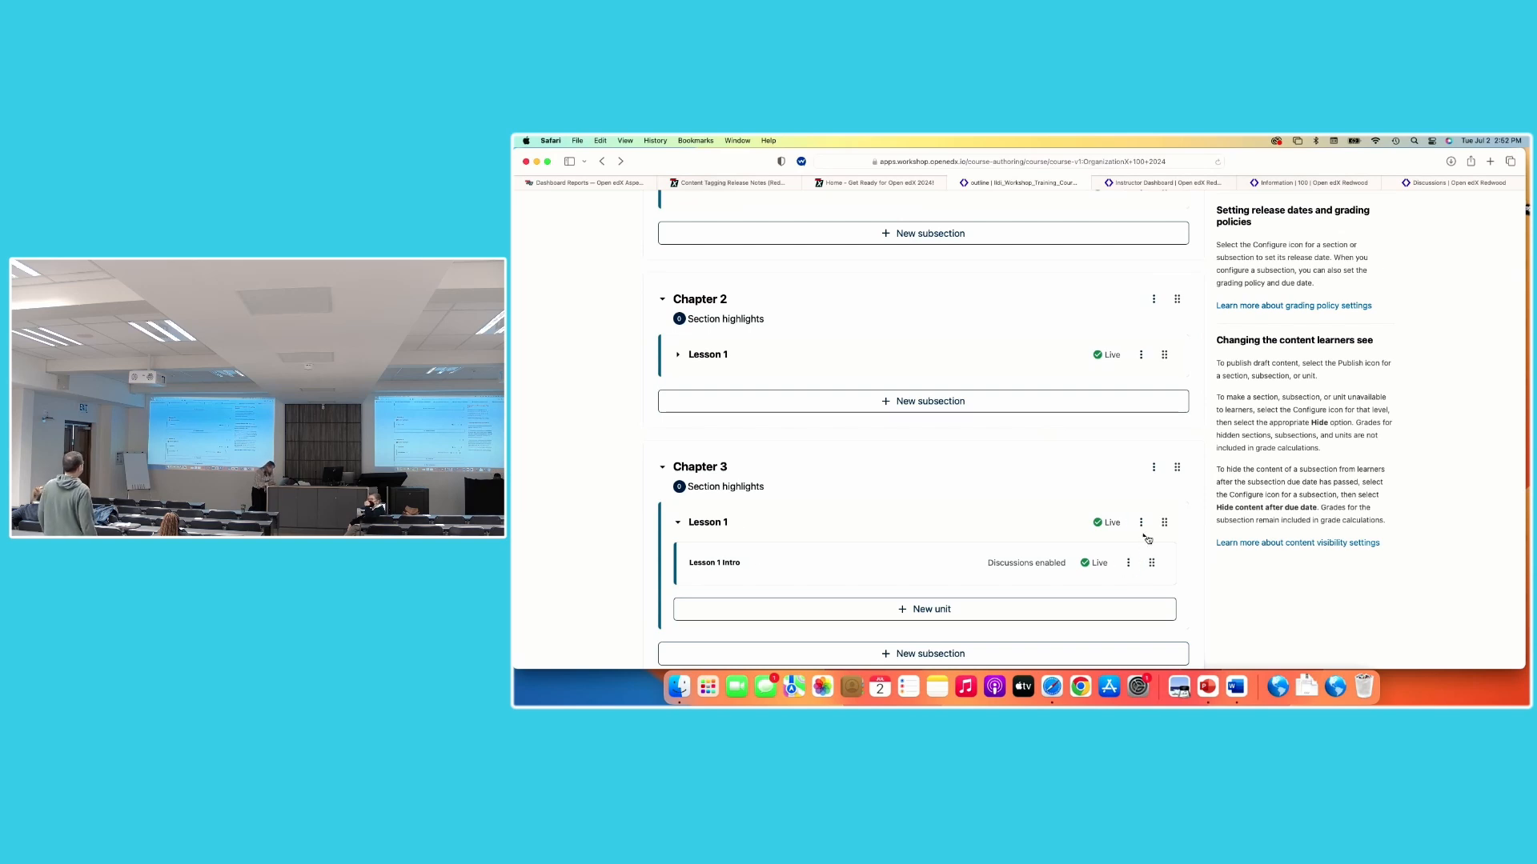
left_click(1128, 563)
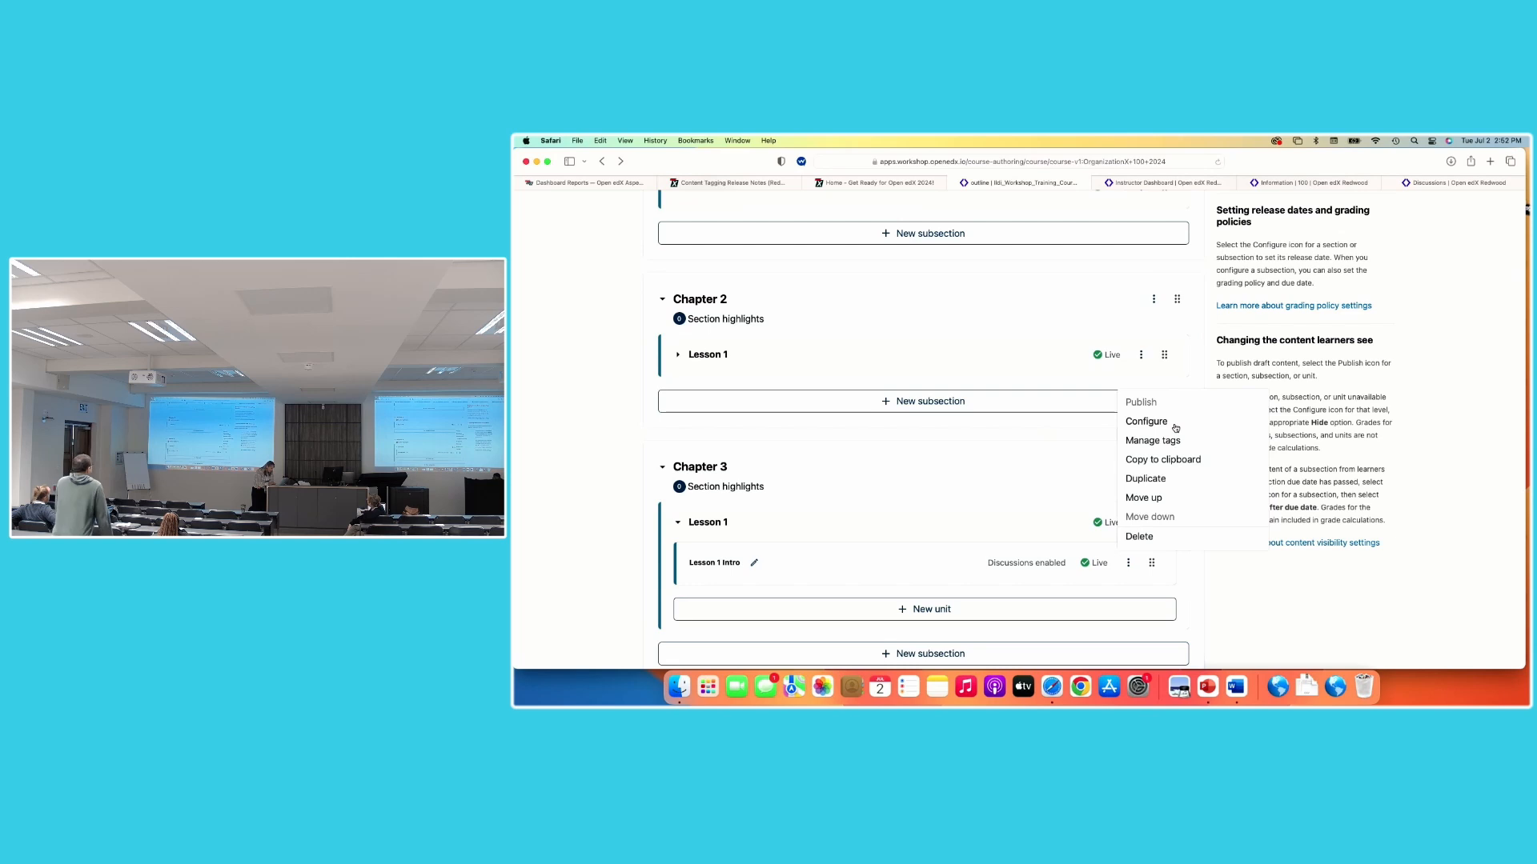
left_click(1175, 428)
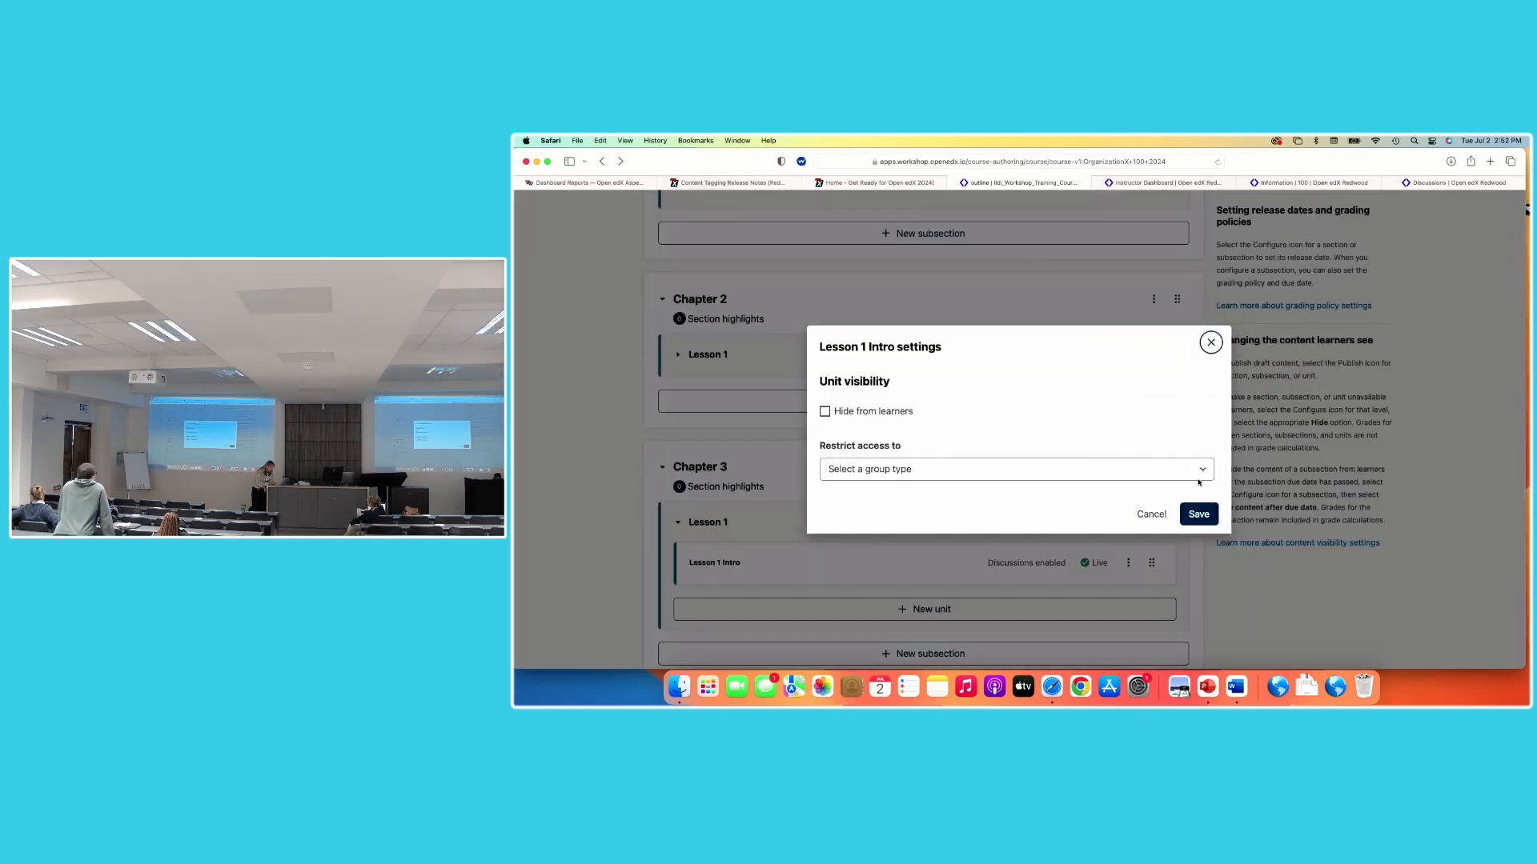
left_click(1211, 342)
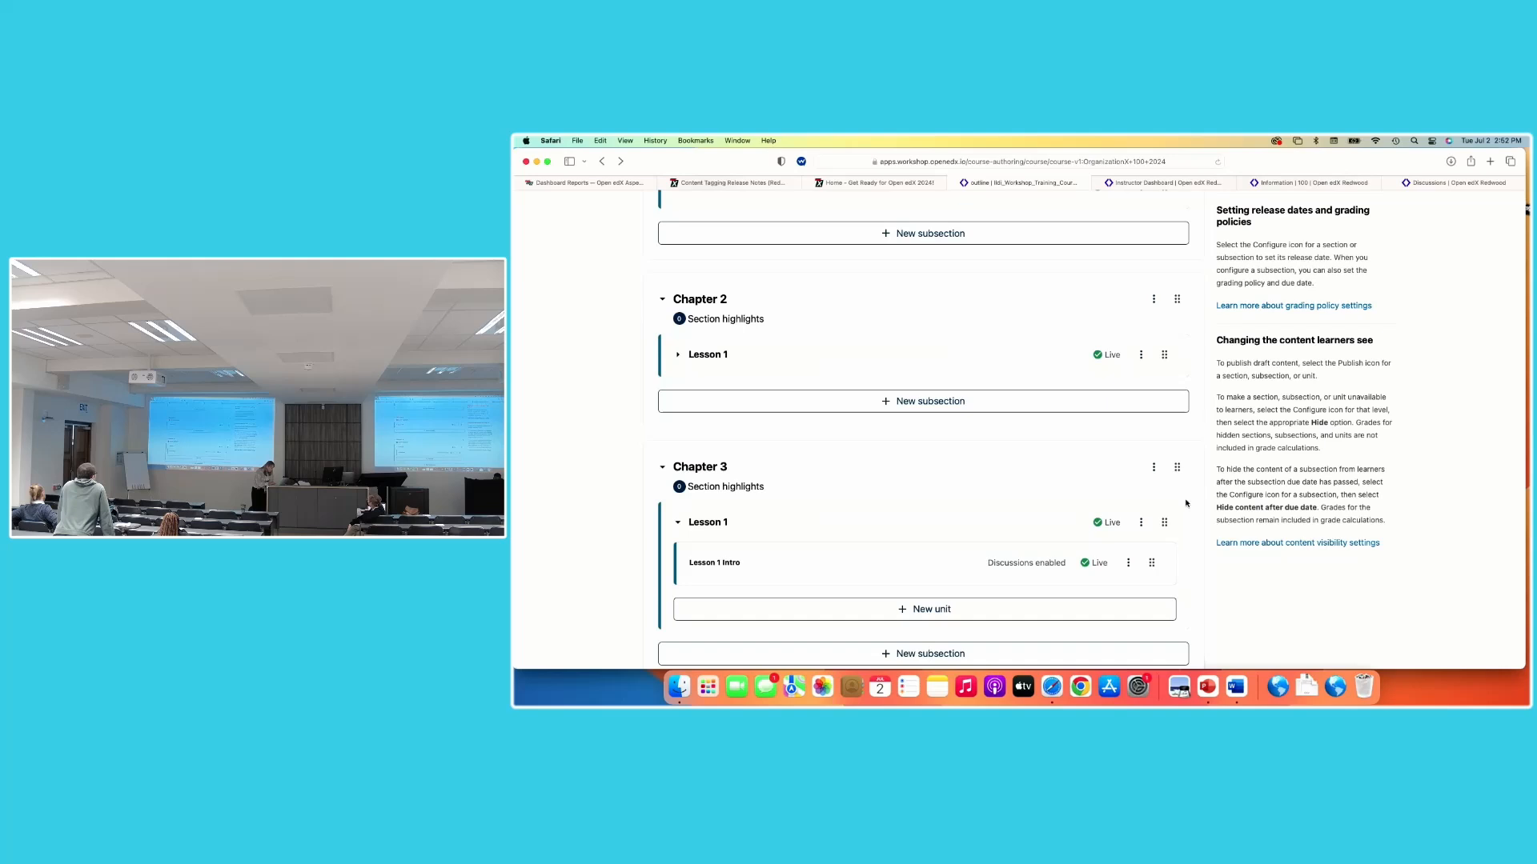
Review the Basic, Visibility and Advanced settings of Chapter 3's Lesson 1 subsection and close them without saving
left_click(1140, 523)
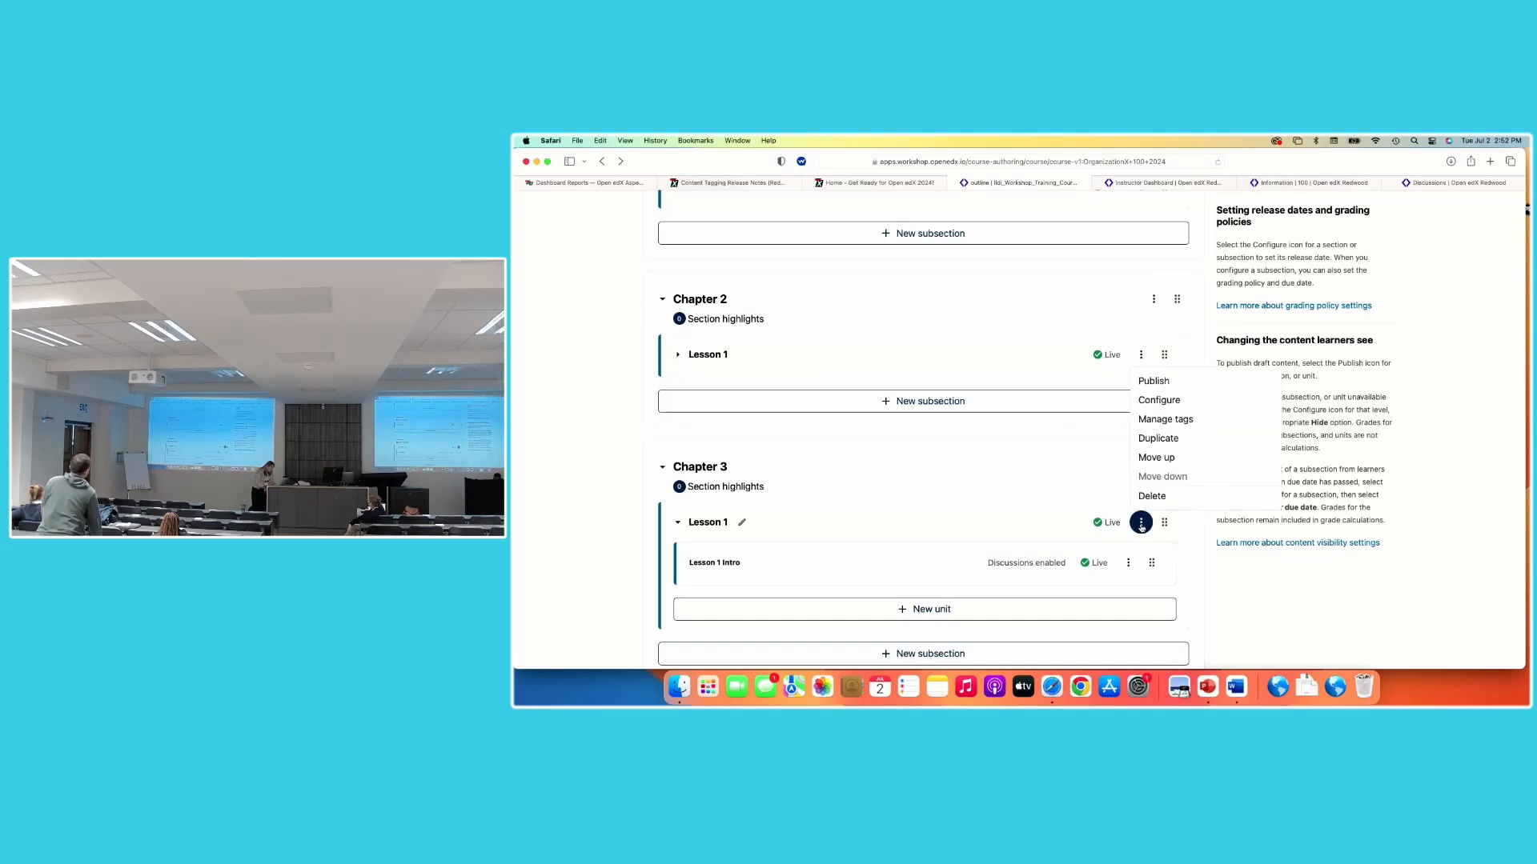
left_click(1174, 402)
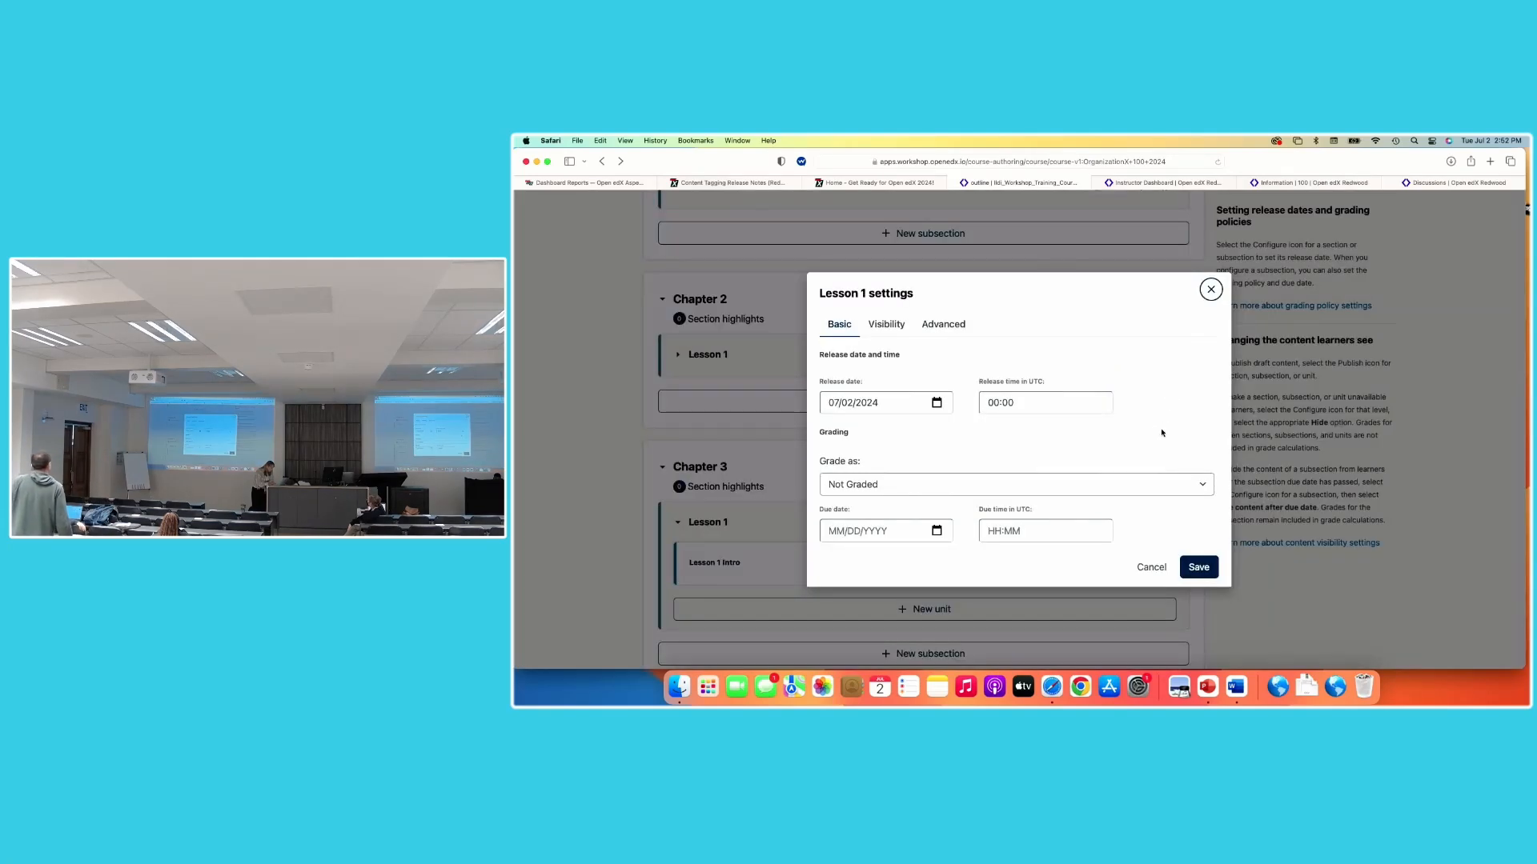
left_click(886, 325)
scroll(957, 384, "down", 1)
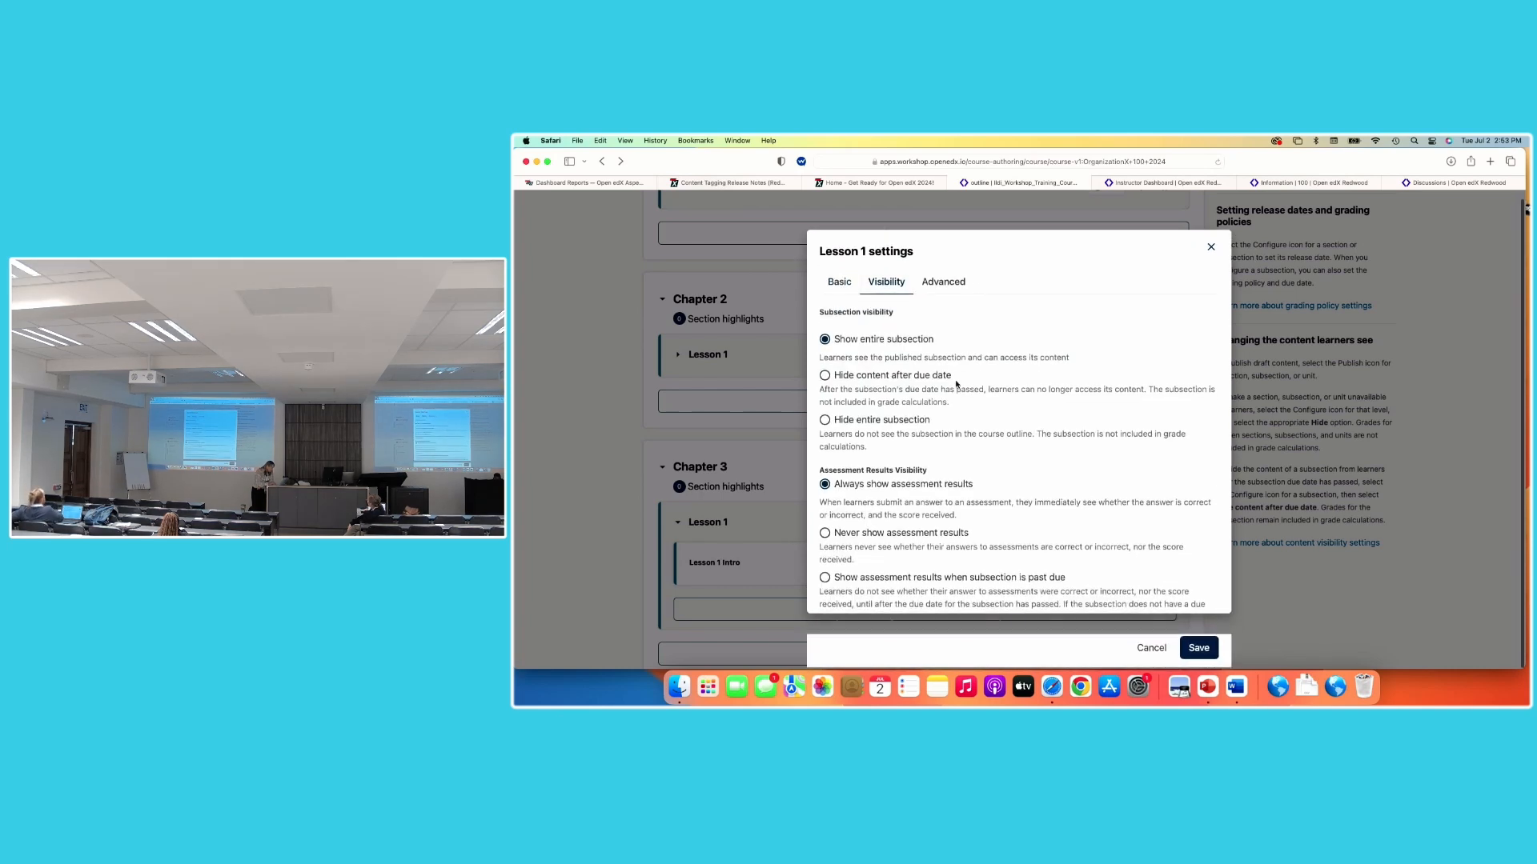
left_click(958, 283)
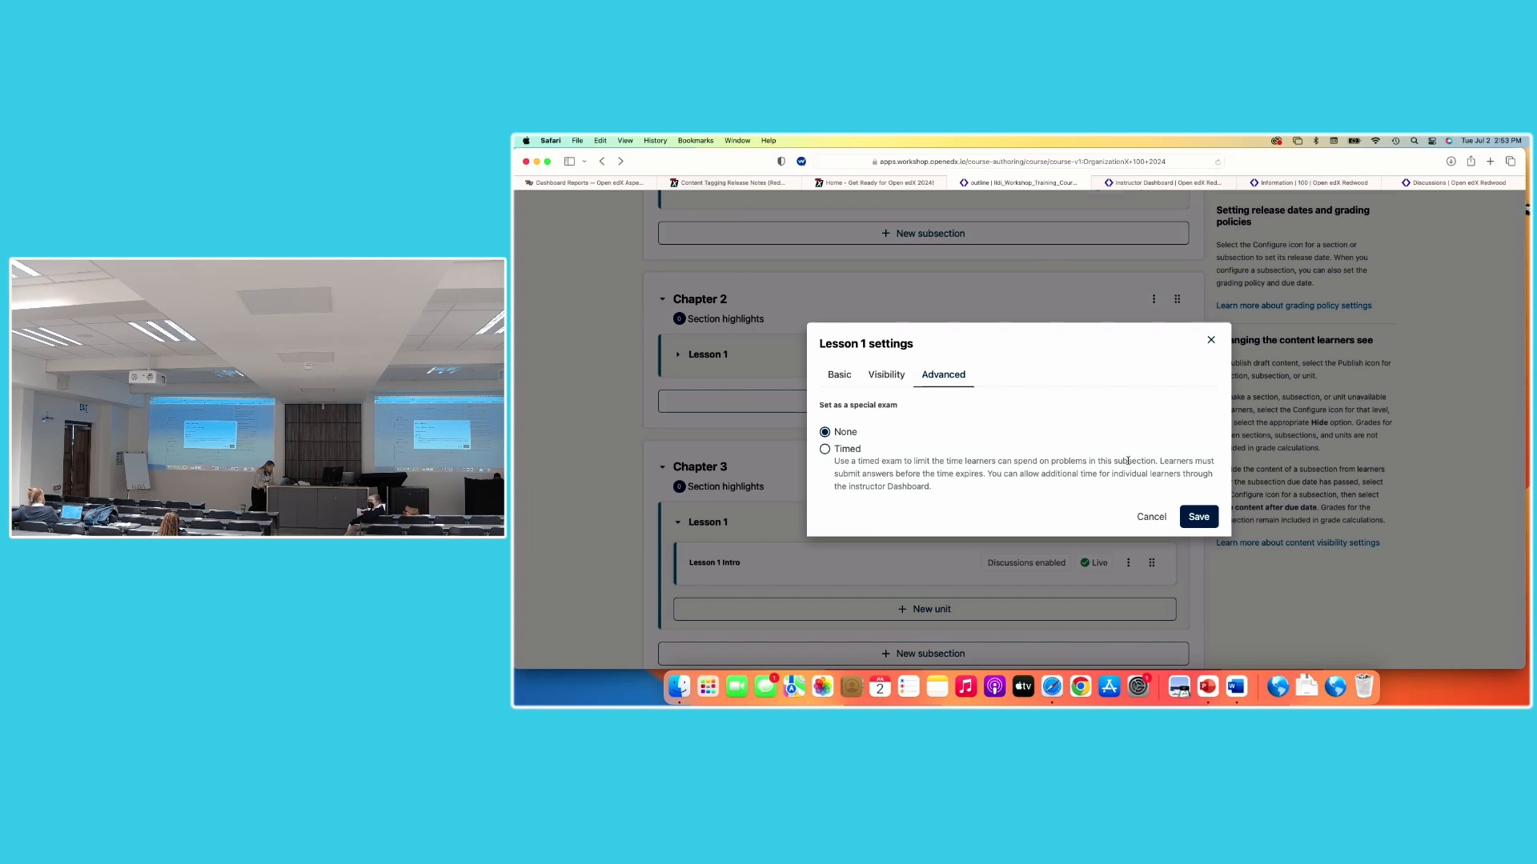
left_click(1210, 342)
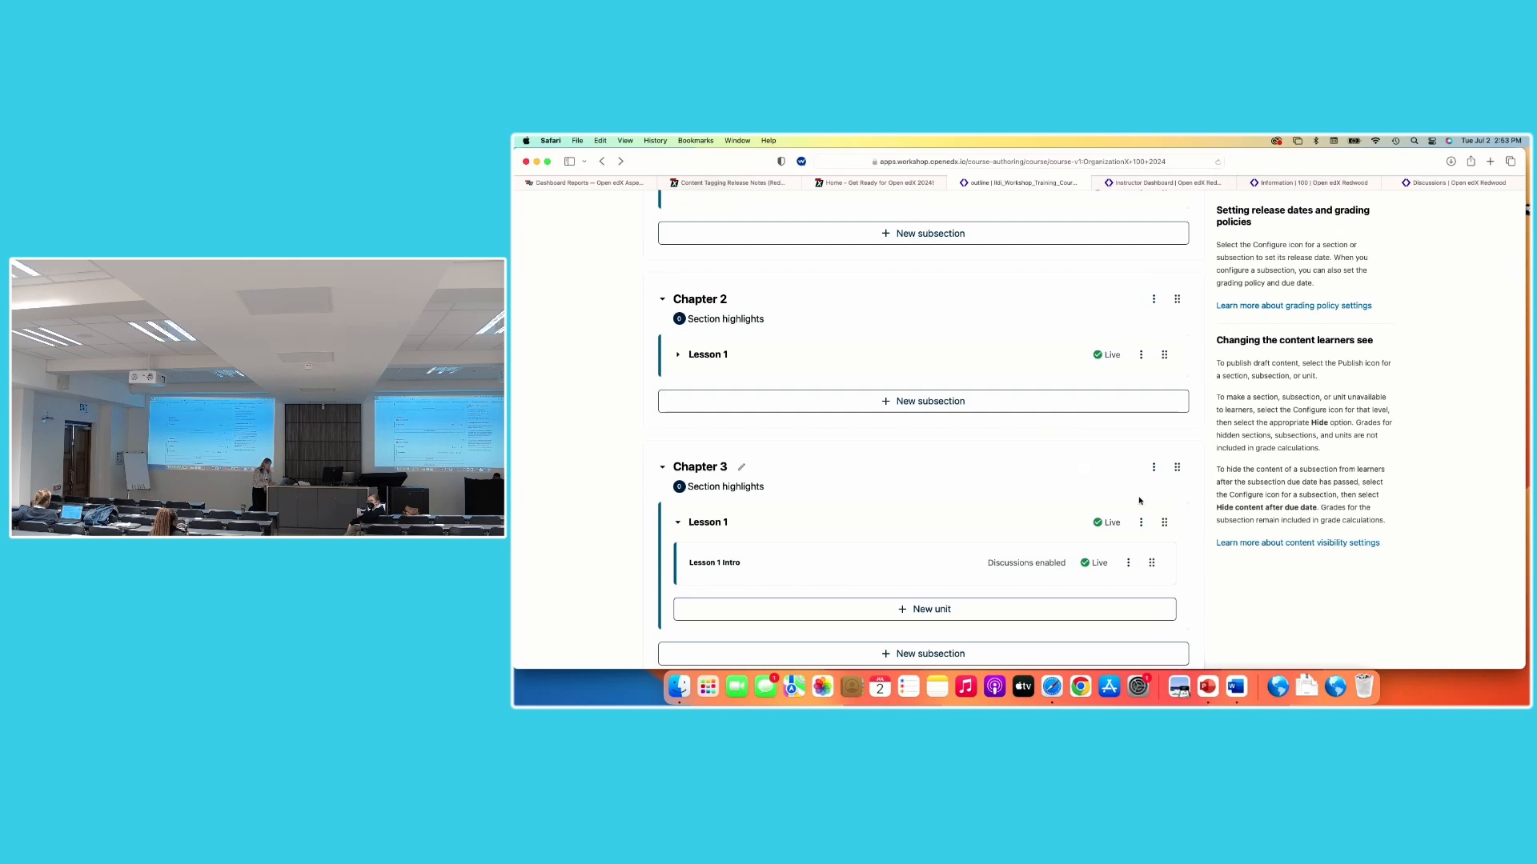
Check which section actions, including Publish, are available for Chapter 1 and Chapter 2 in the outline
scroll(1134, 499, "up", 3)
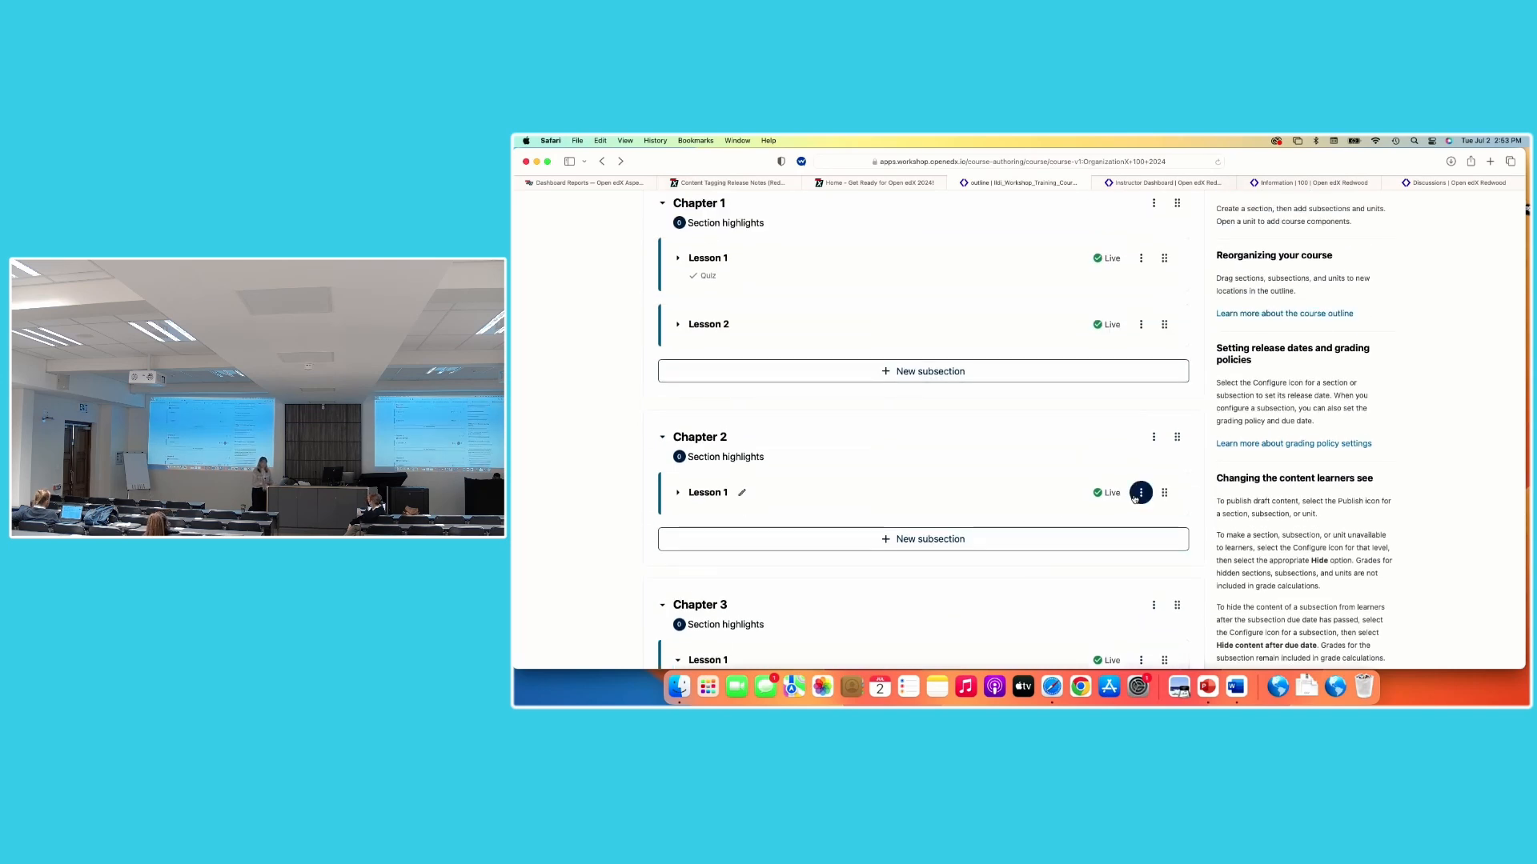
scroll(1134, 499, "up", 5)
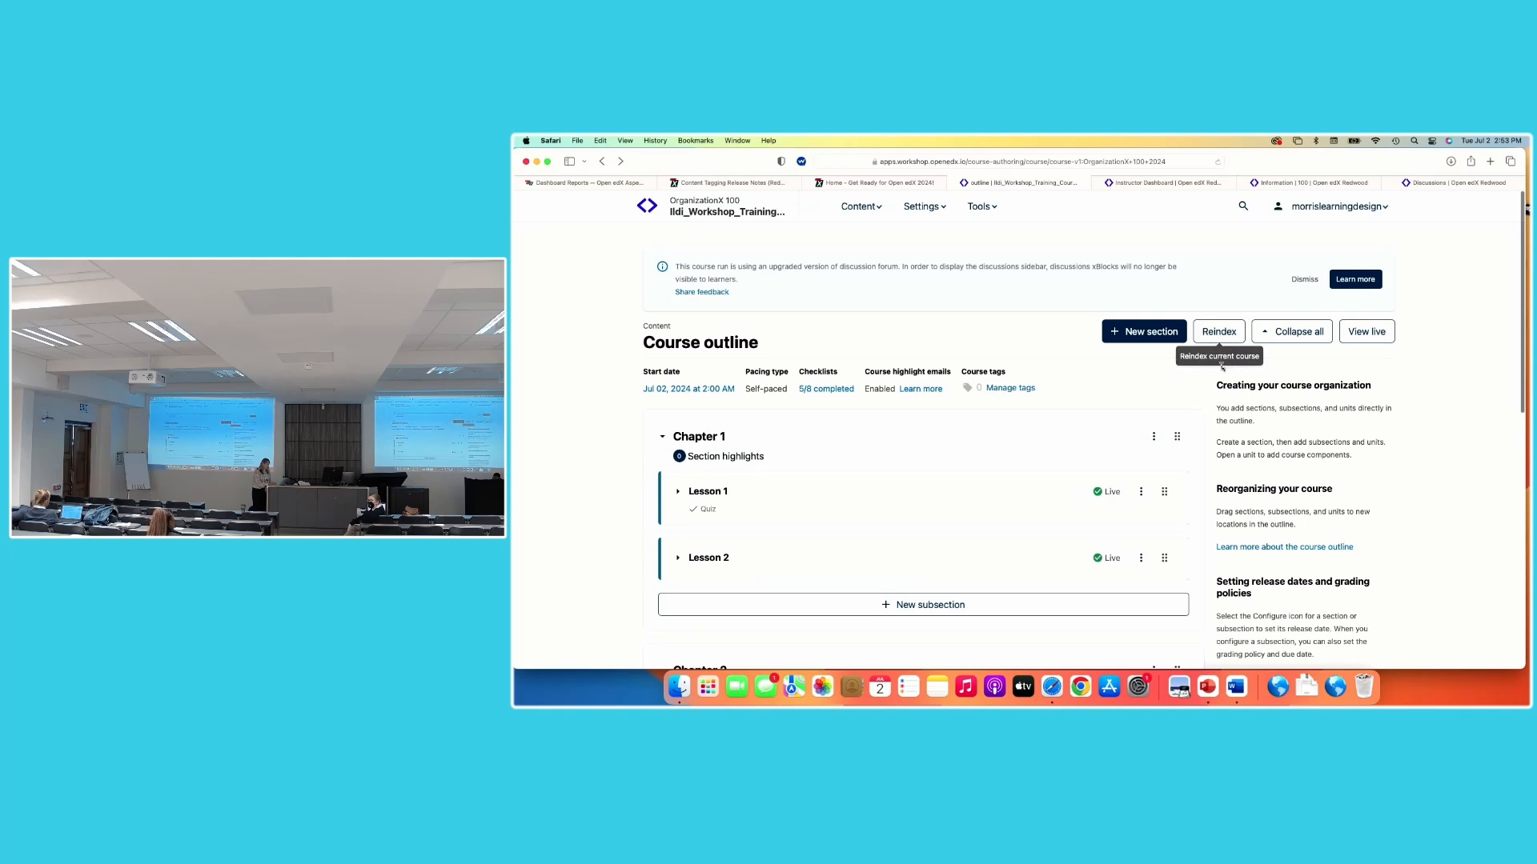
left_click(1153, 437)
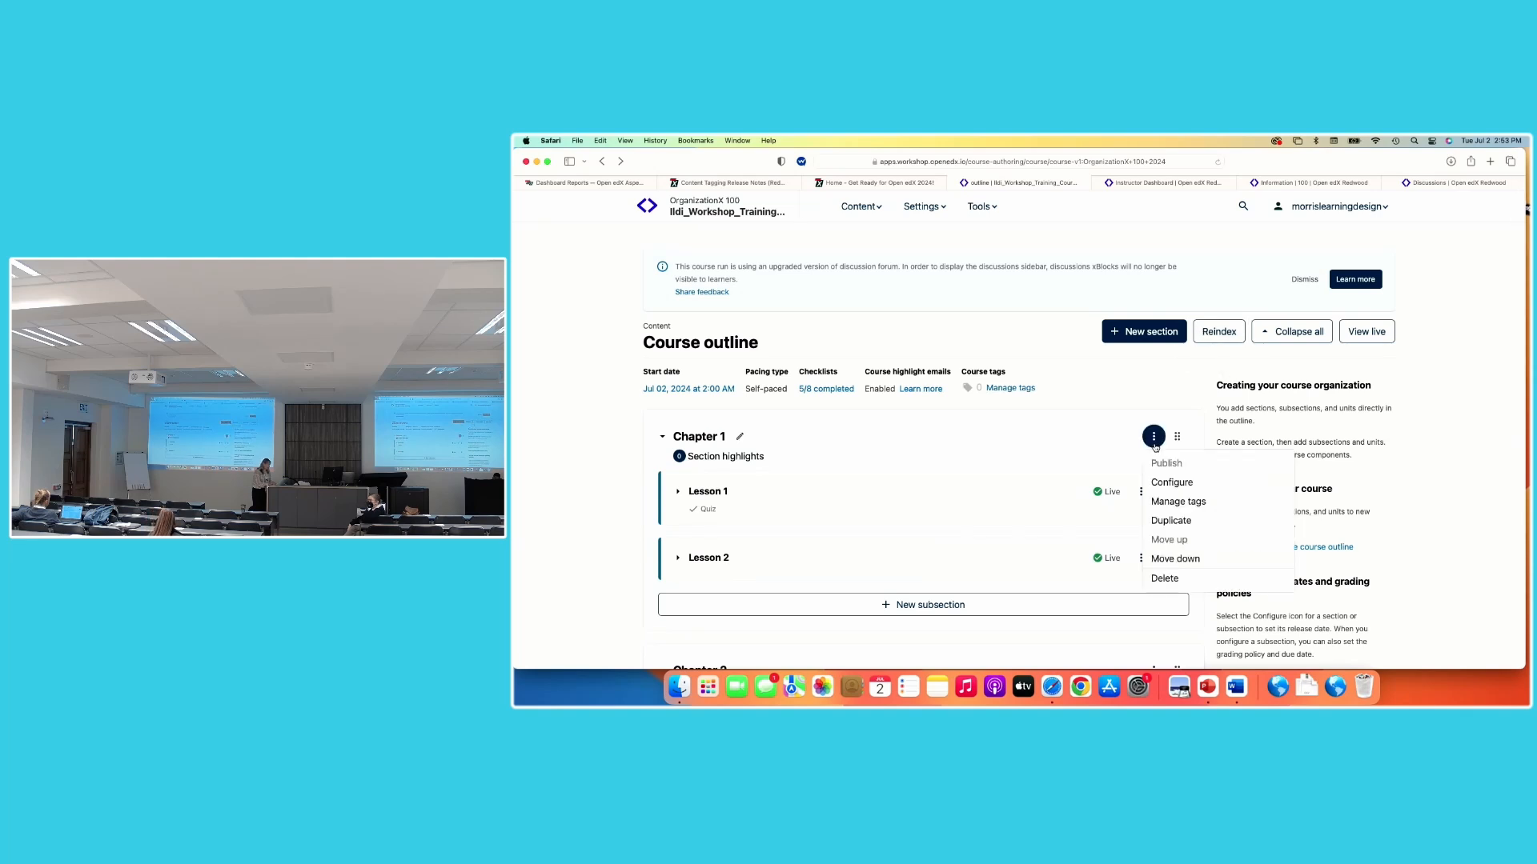
scroll(1163, 466, "down", 2)
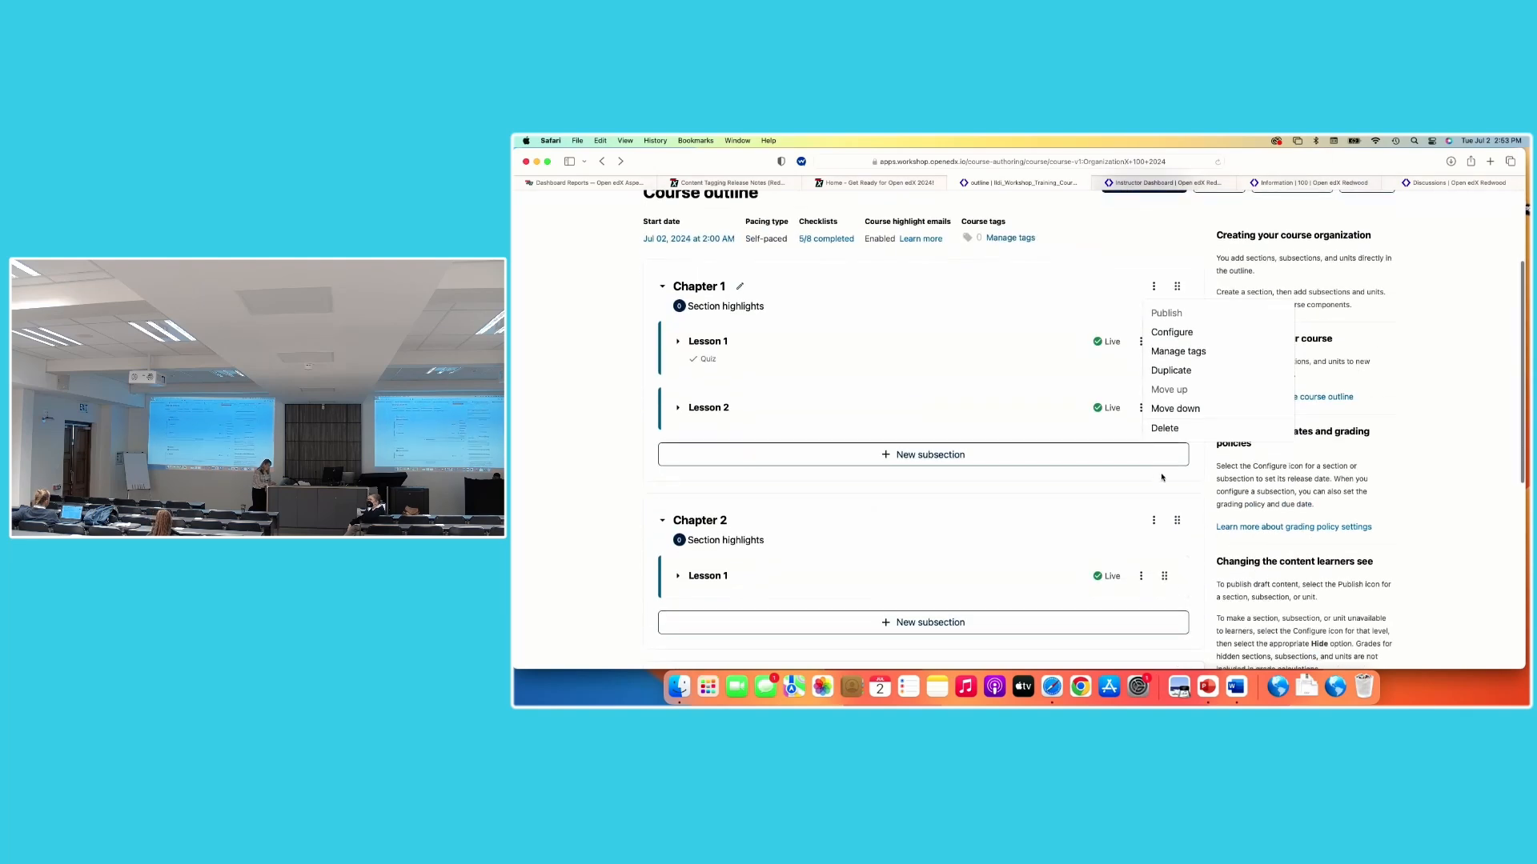
left_click(1153, 520)
scroll(1157, 508, "down", 2)
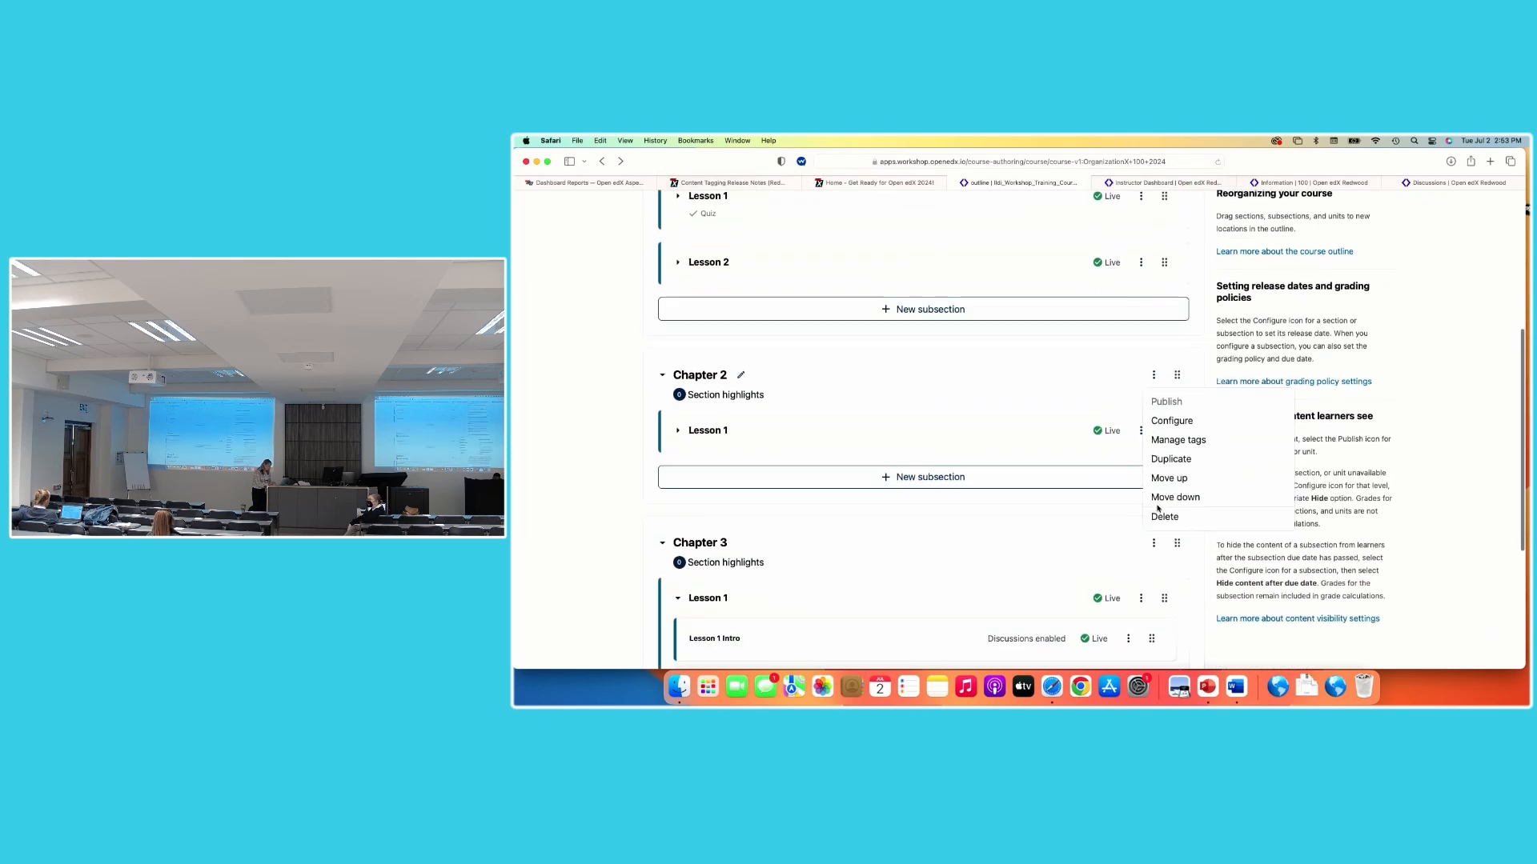
Publish all unpublished changes in the Chapter 3 section
left_click(1155, 551)
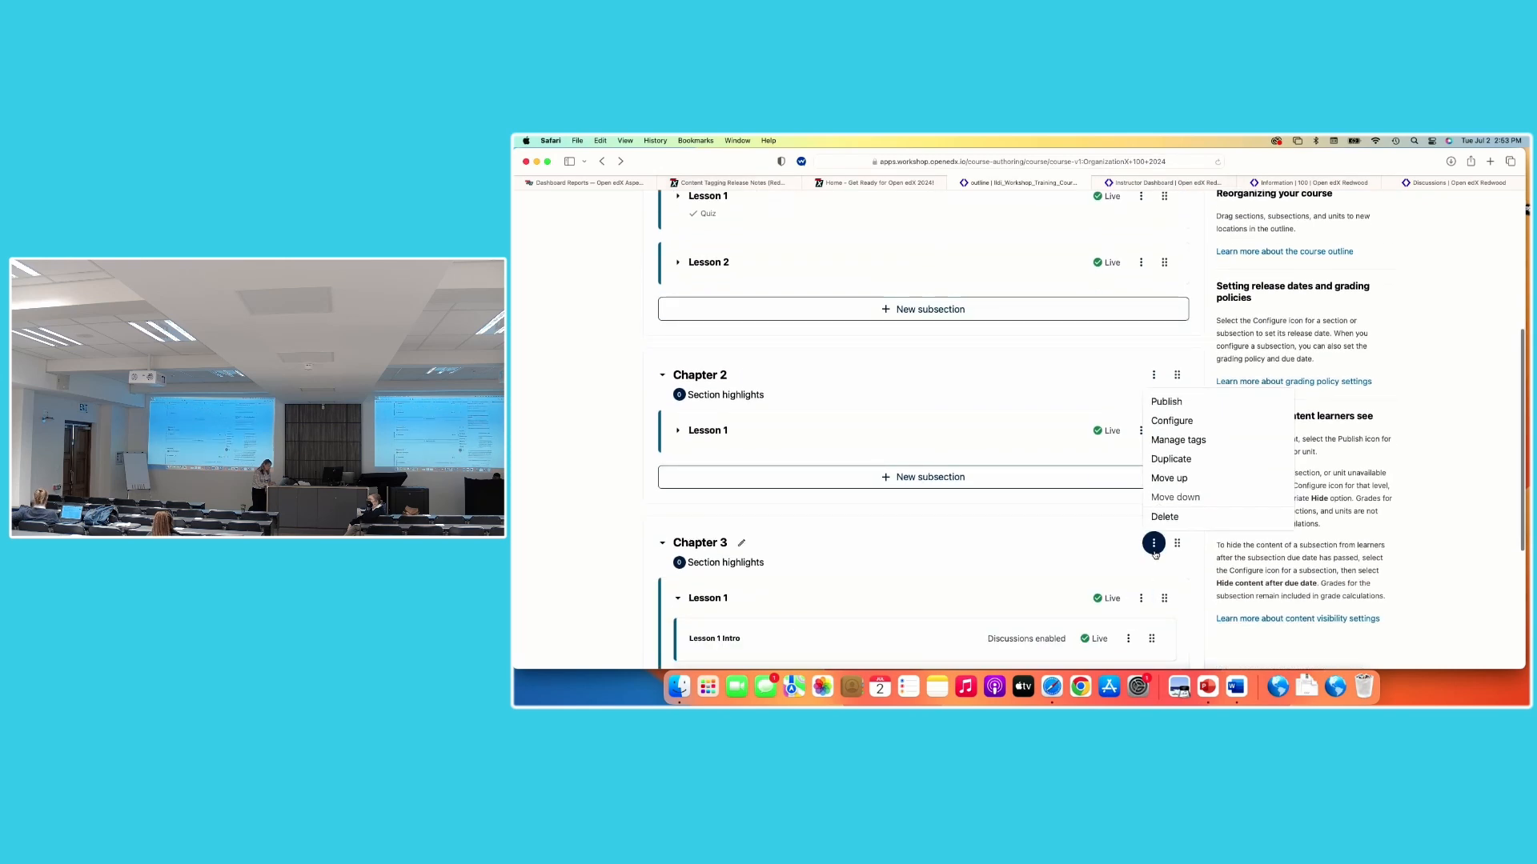
left_click(1162, 403)
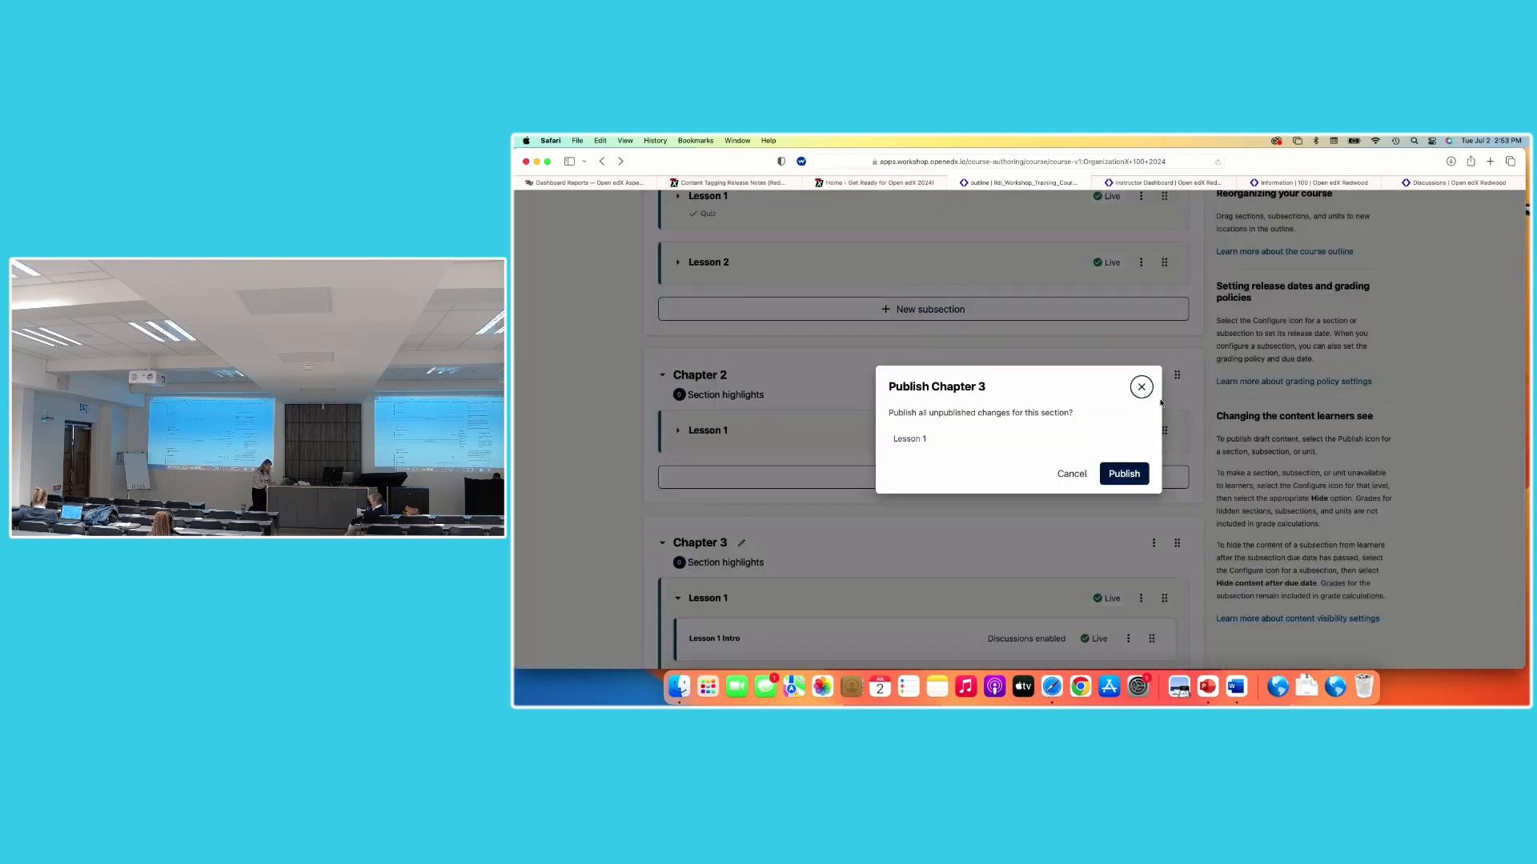
left_click(1123, 474)
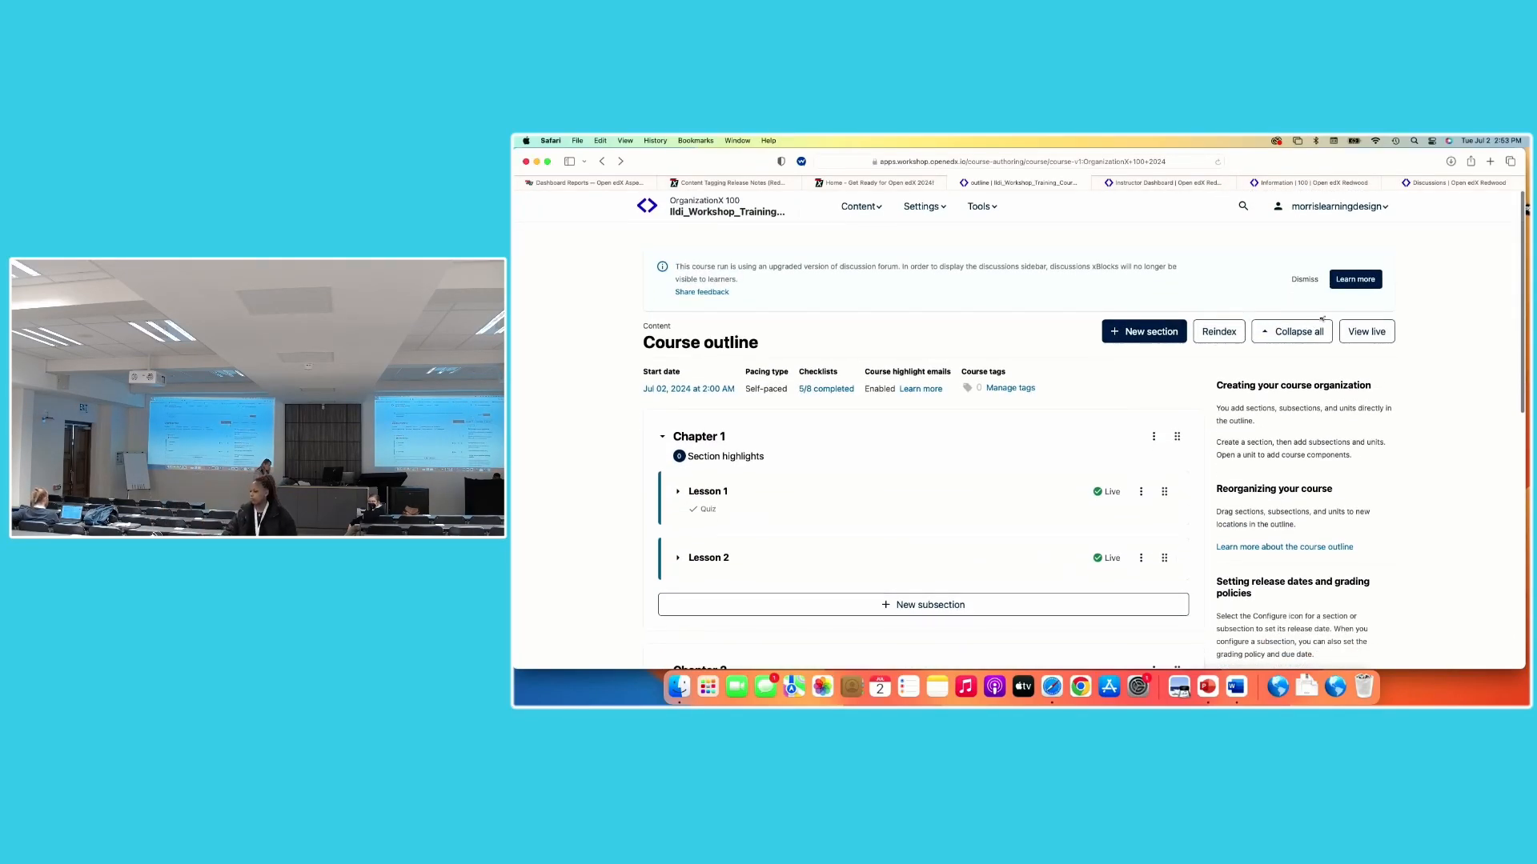
Dismiss the upgraded discussion forum notice and open the live version of the course
left_click(1311, 282)
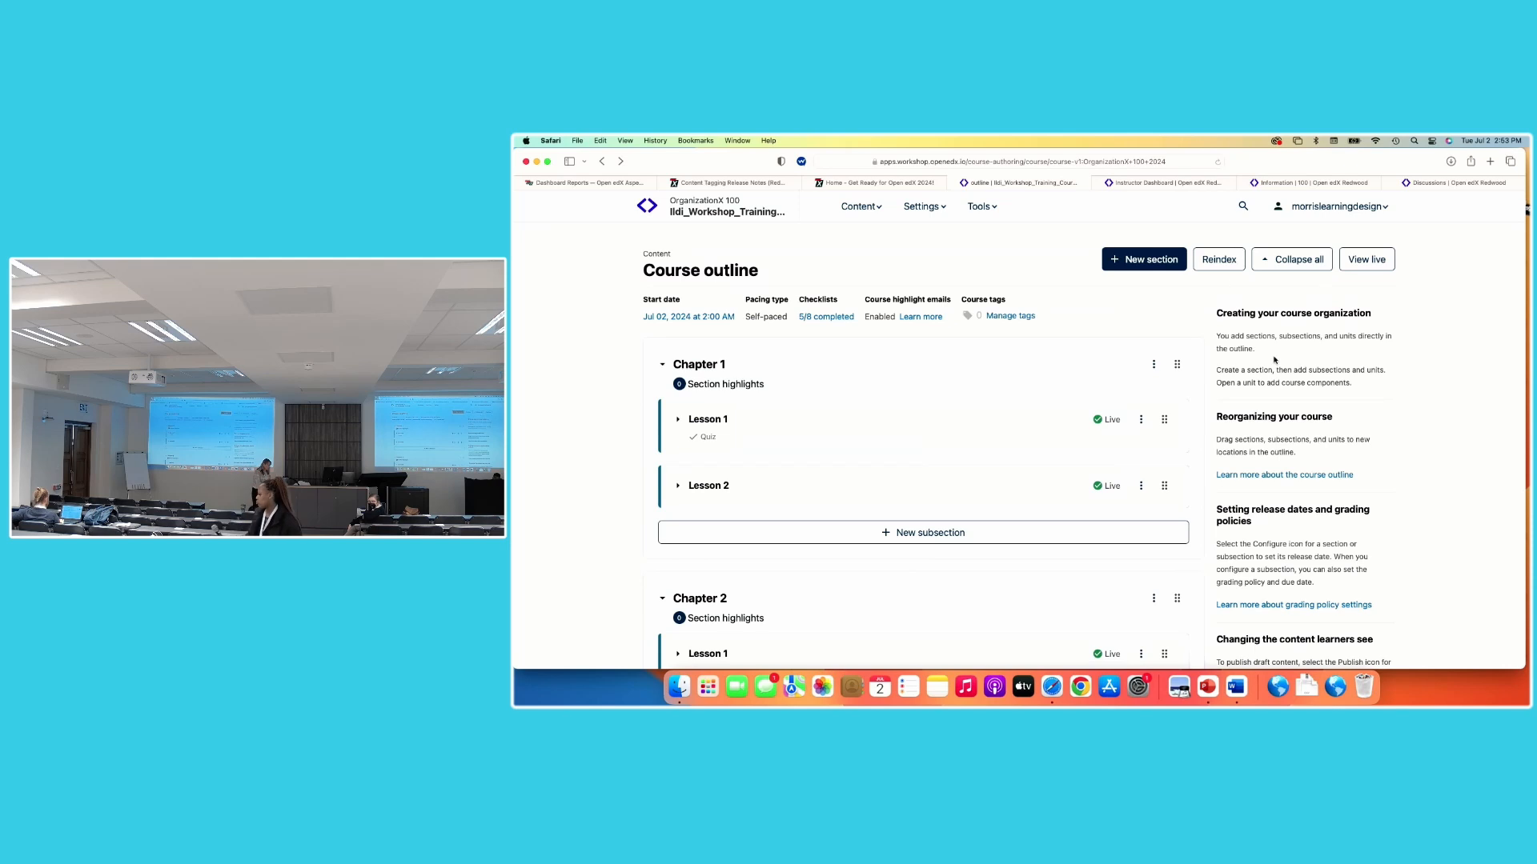
left_click(1363, 261)
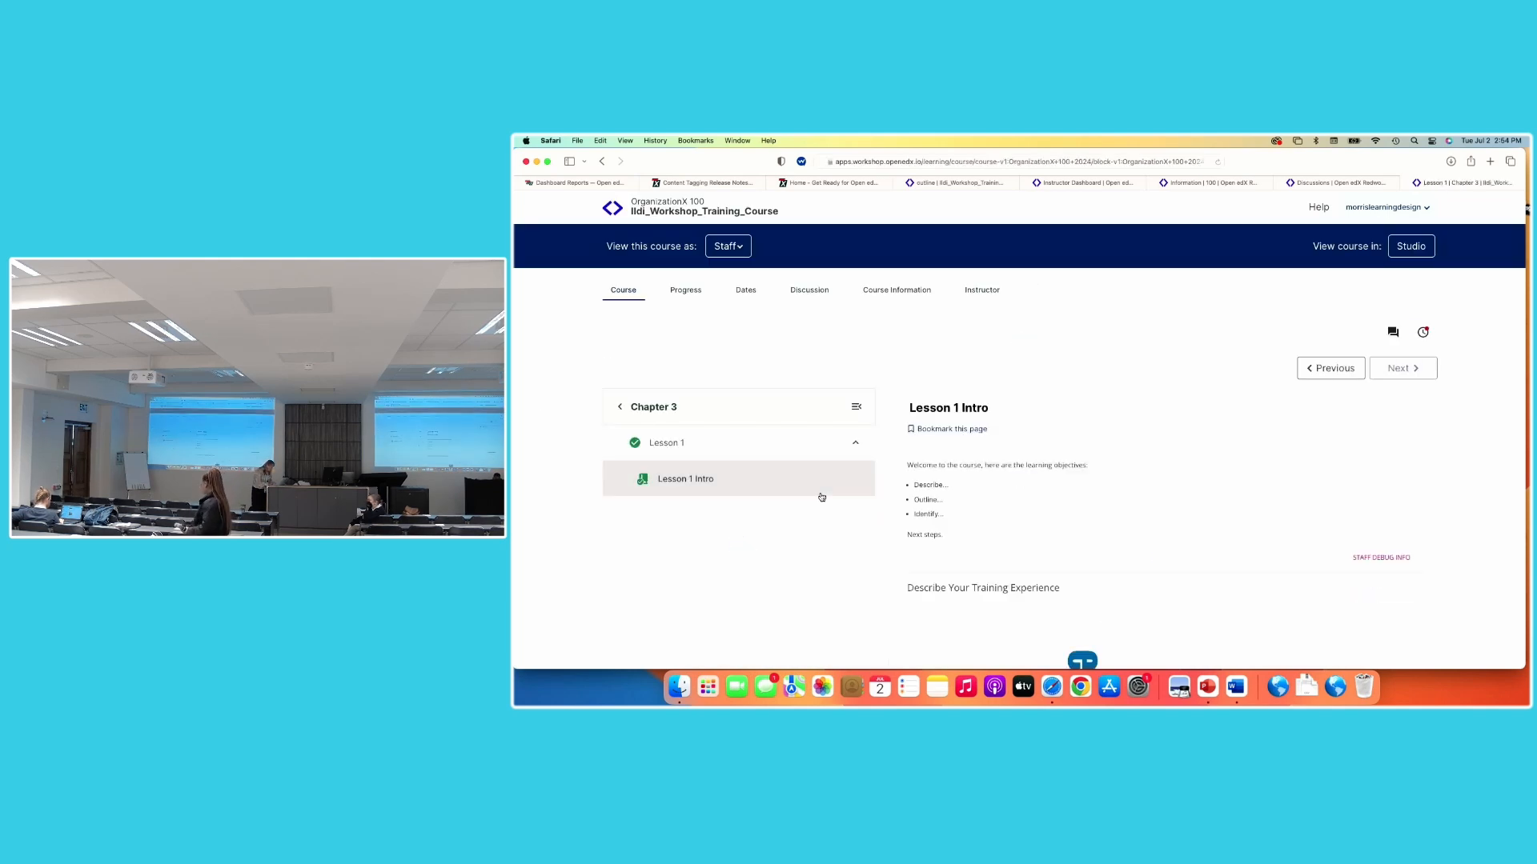
Look through the live Lesson 1 Intro unit, including its learning objectives and the training experience word cloud
scroll(822, 497, "down", 3)
scroll(822, 497, "up", 1)
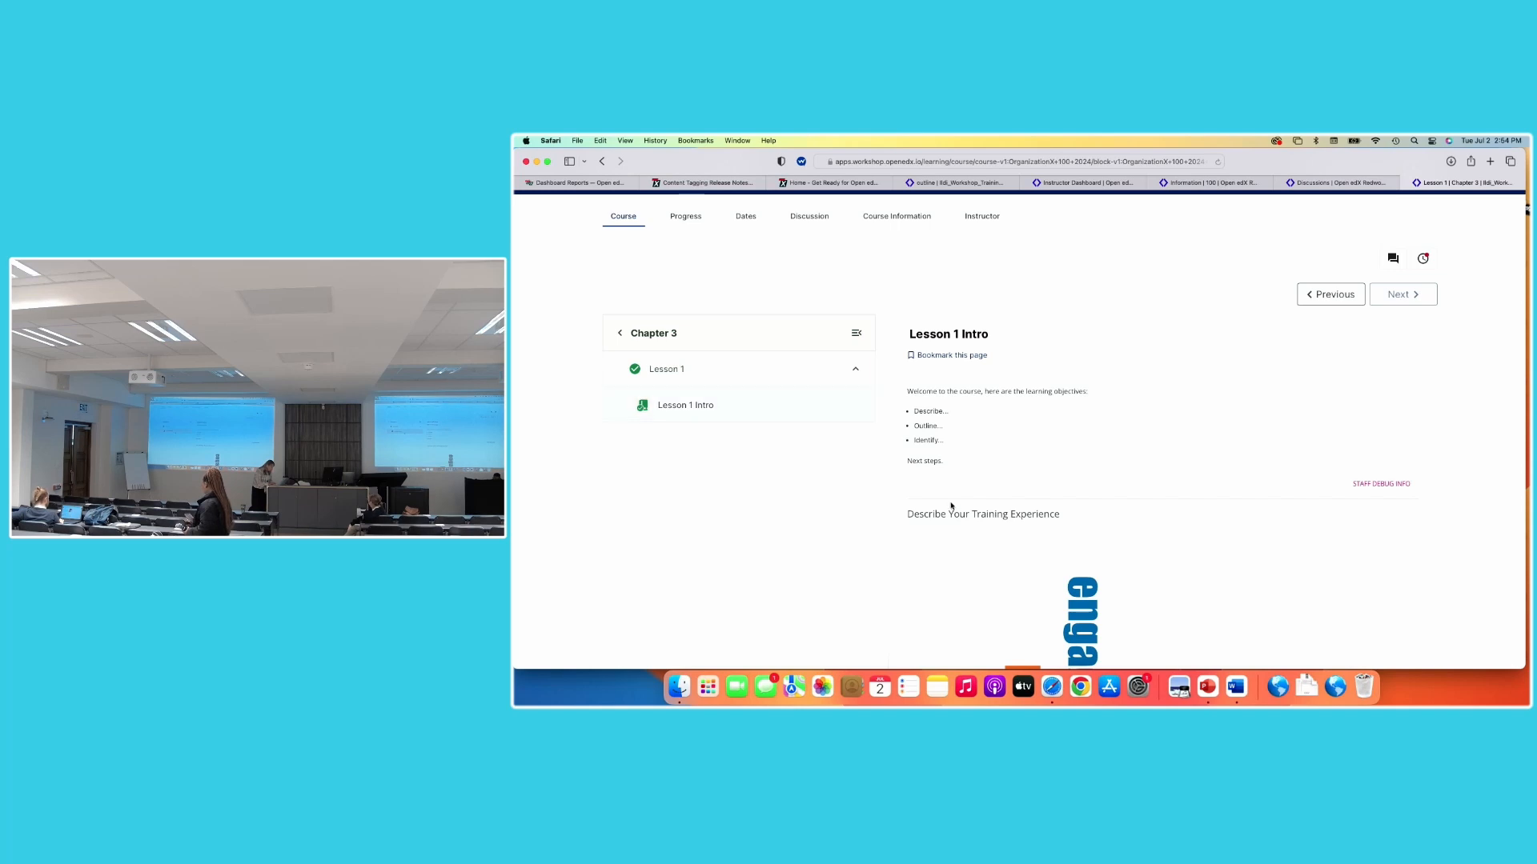
scroll(1060, 508, "down", 10)
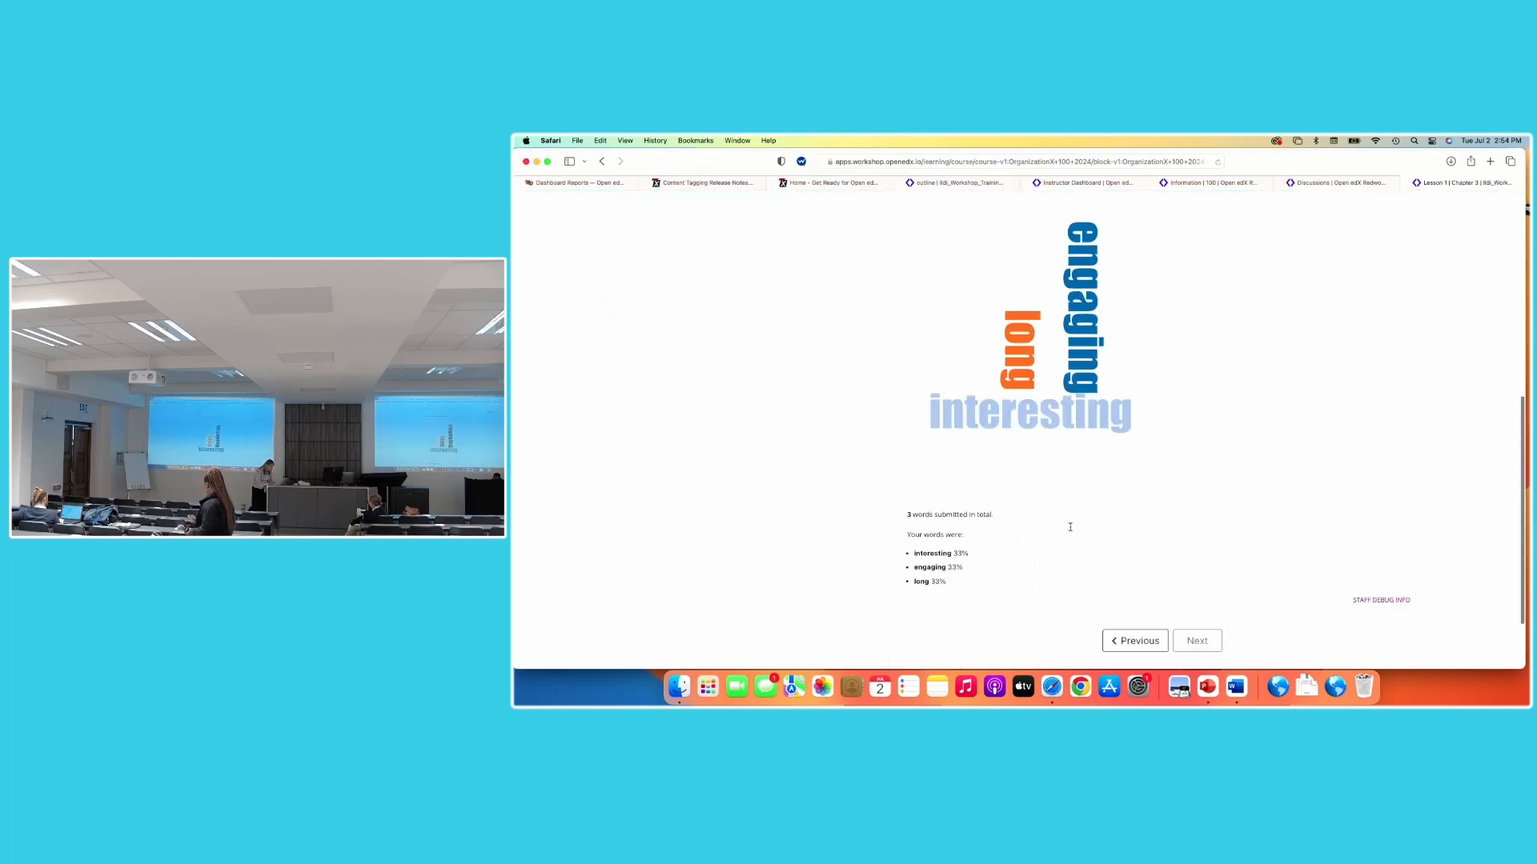
scroll(1073, 531, "up", 3)
scroll(1073, 532, "down", 3)
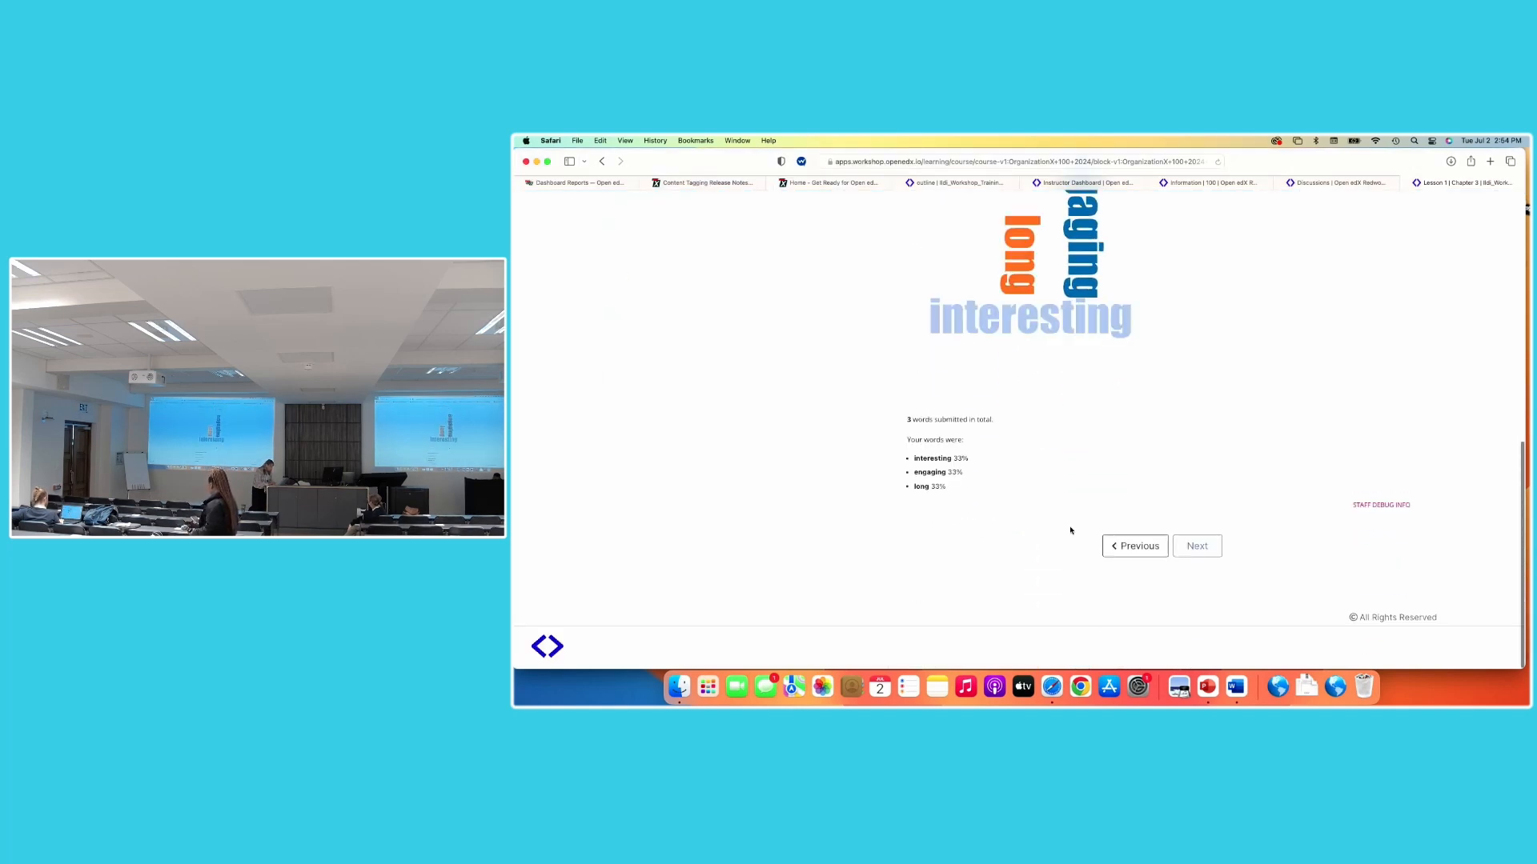
scroll(1208, 552, "up", 10)
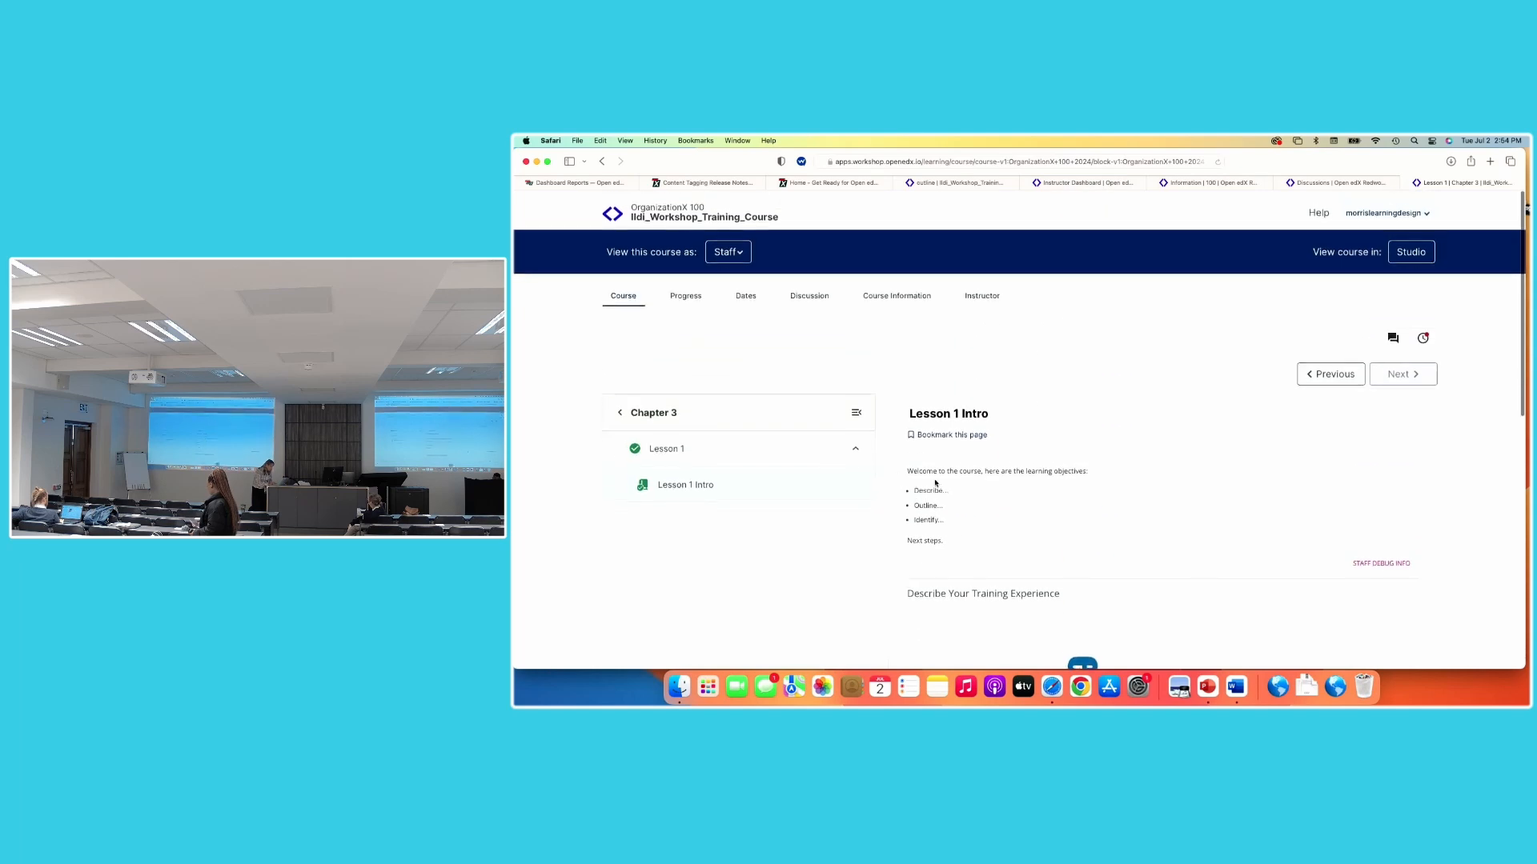
Browse the live course outline from Chapter 3 to Chapter 1 and expand its lessons to view their units
left_click(618, 408)
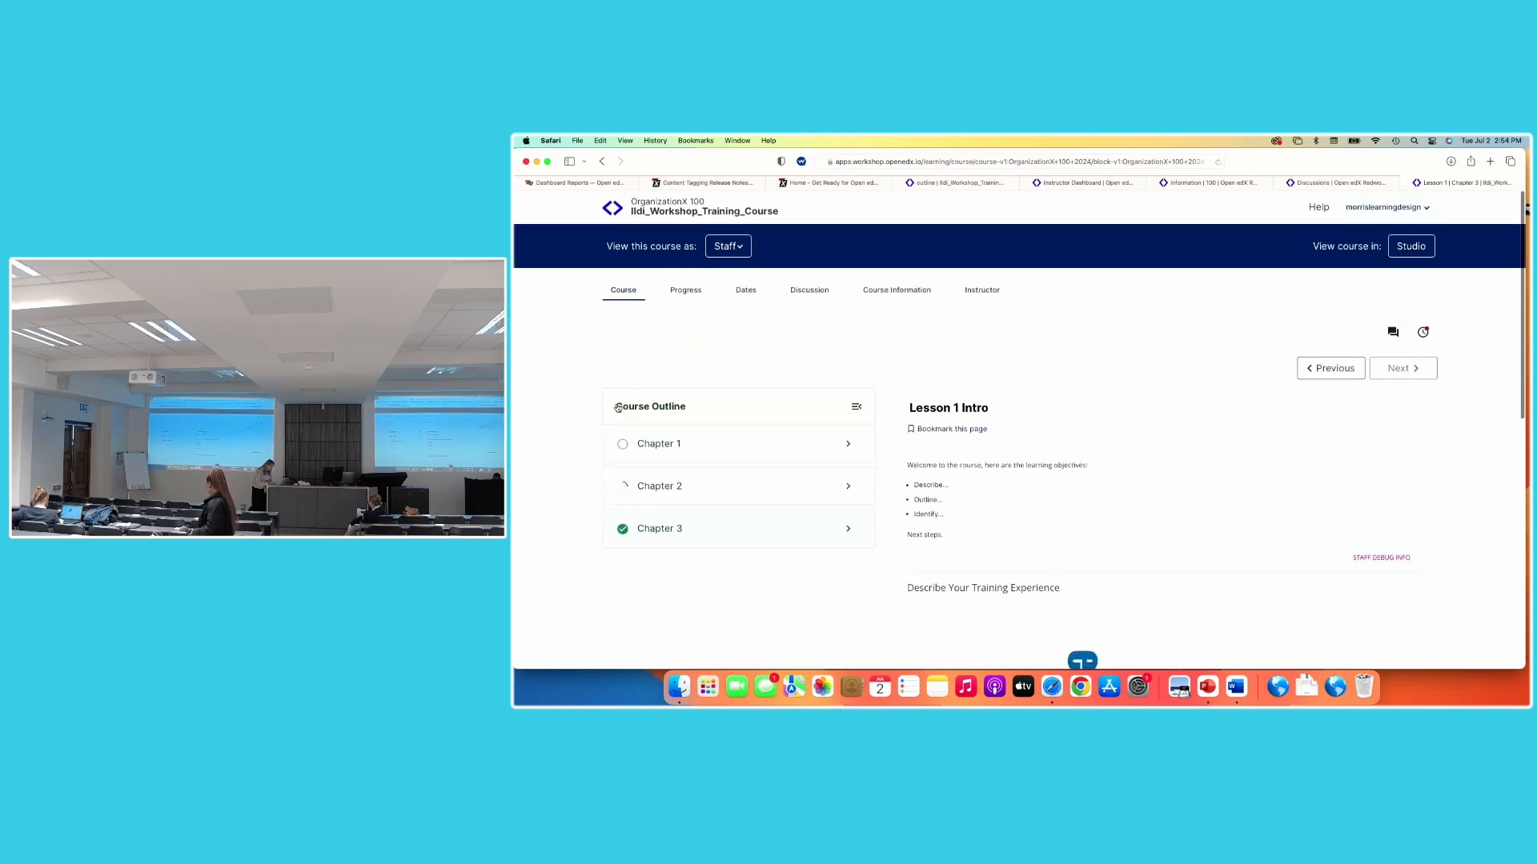
left_click(660, 441)
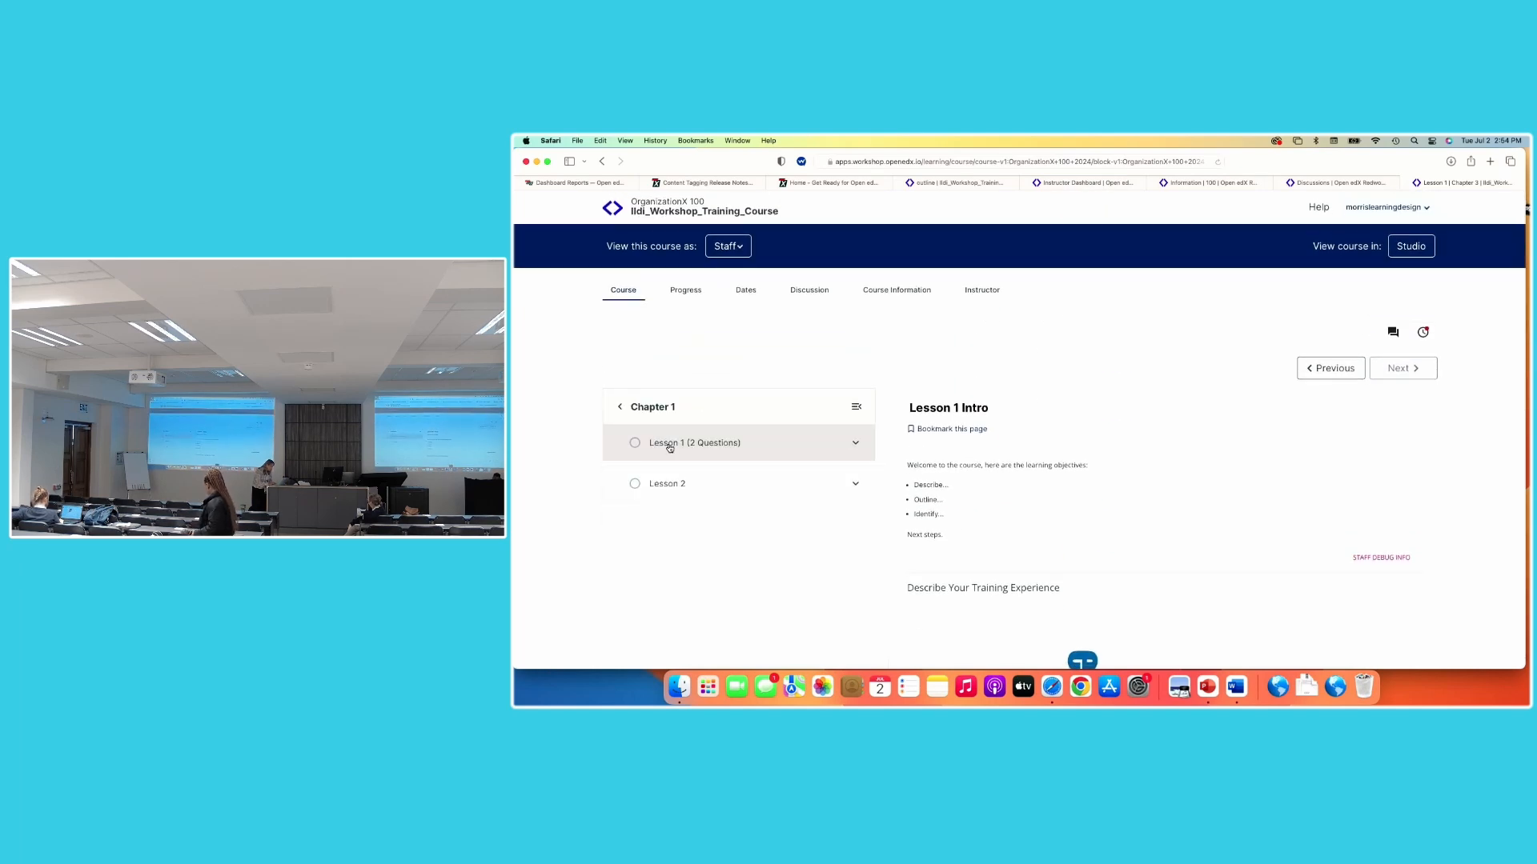
left_click(670, 445)
scroll(689, 400, "down", 2)
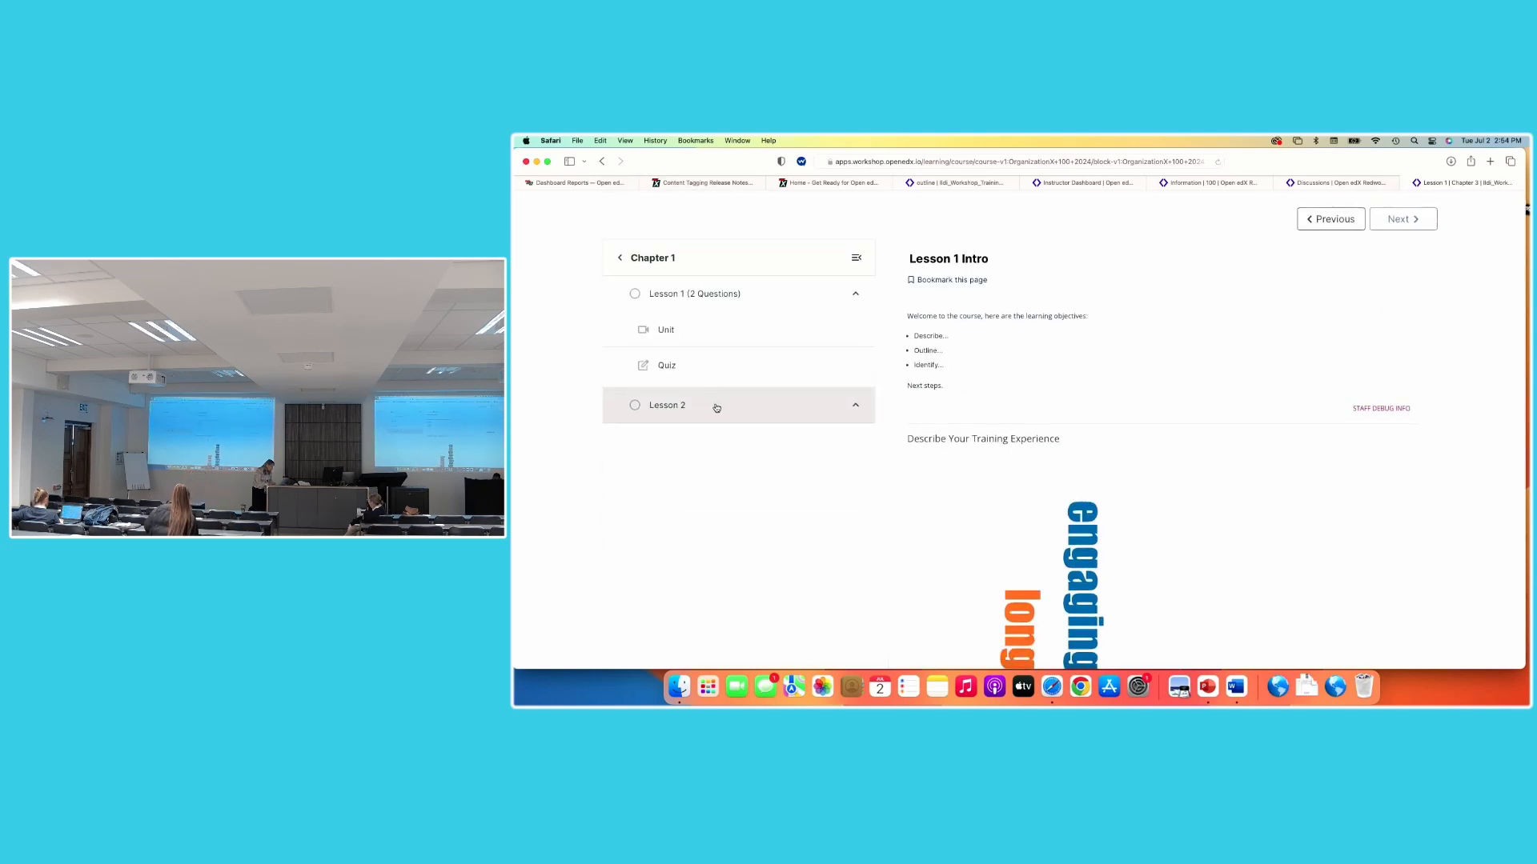
Switch to the course in Studio and open the Discussion configuration from its Pages & Resources
left_click(986, 183)
left_click(920, 206)
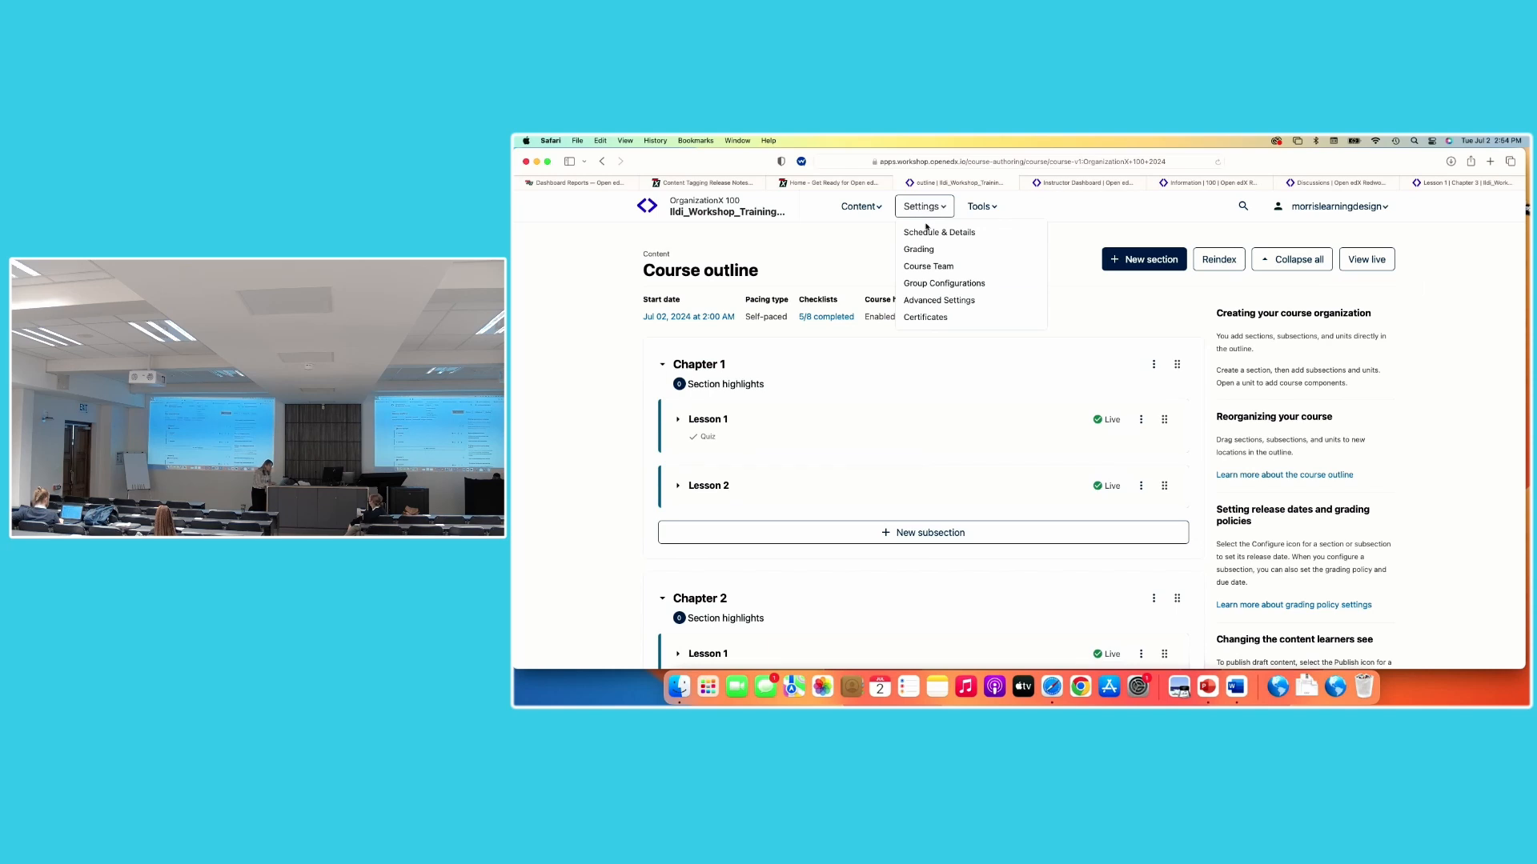
left_click(862, 206)
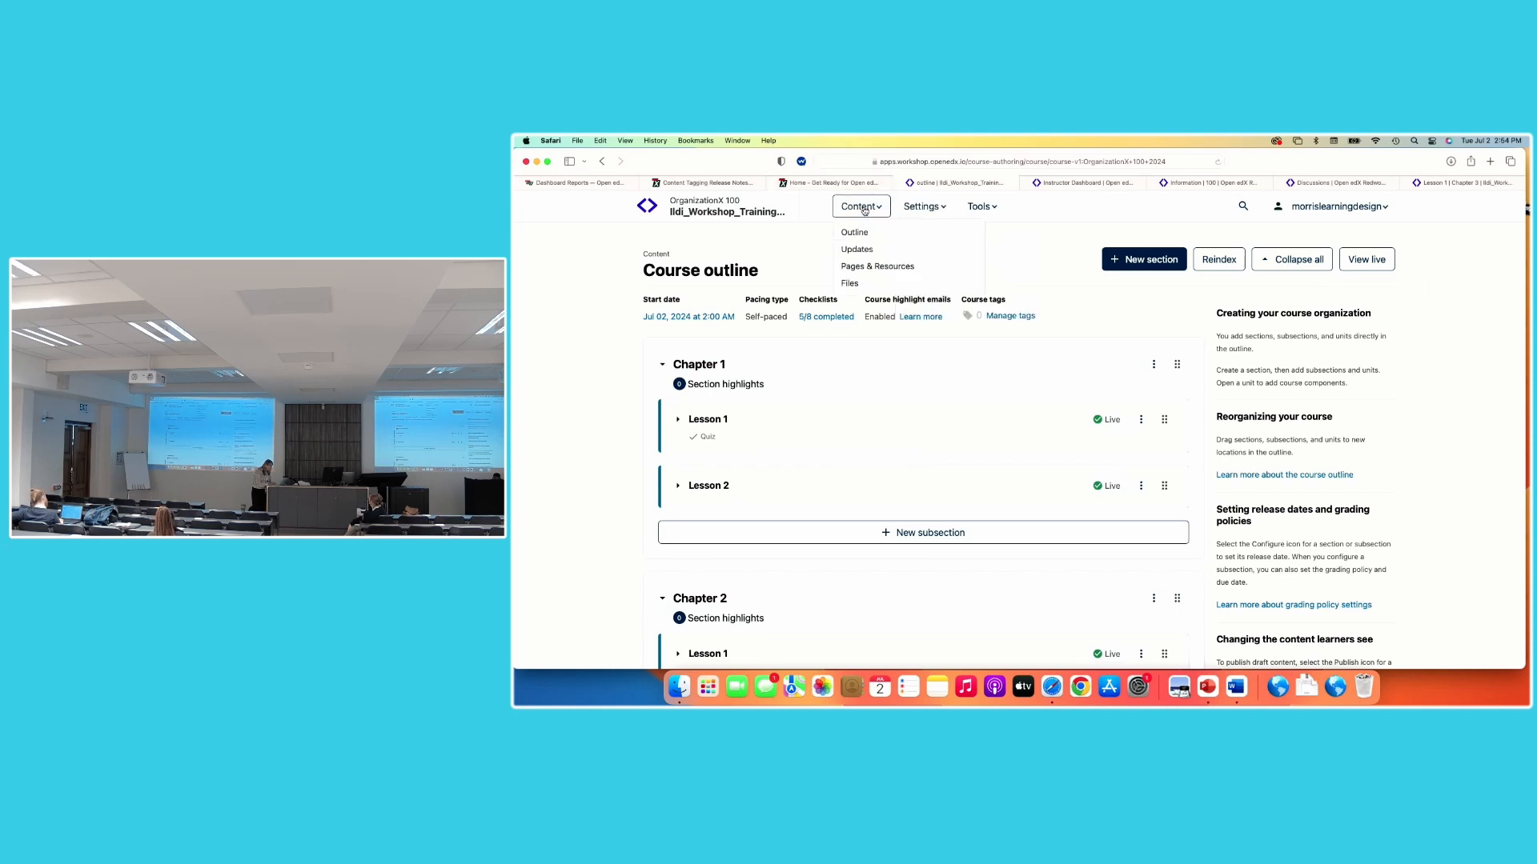
left_click(872, 266)
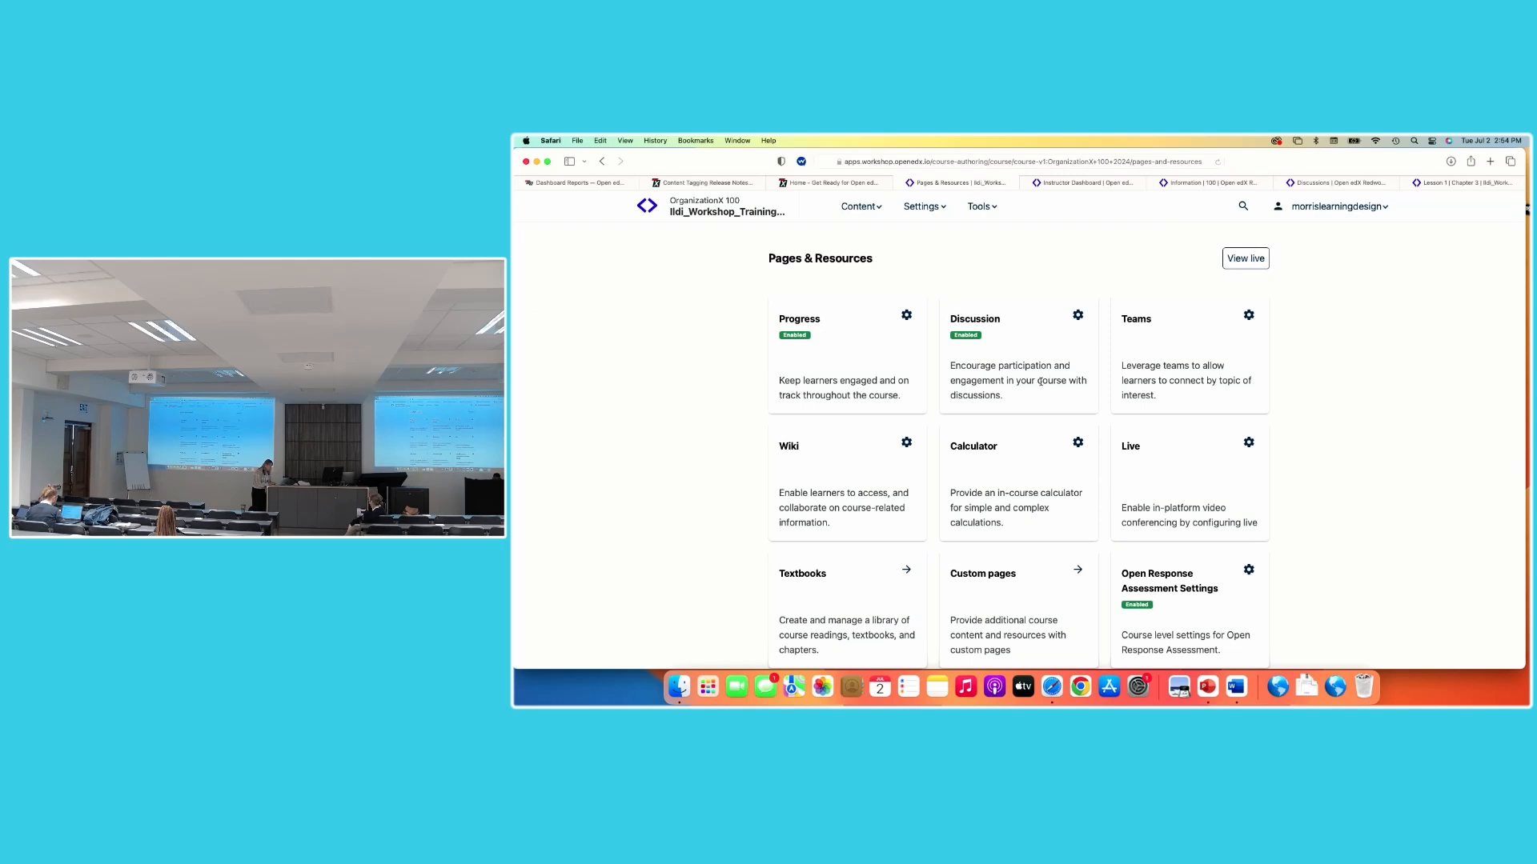
left_click(1077, 314)
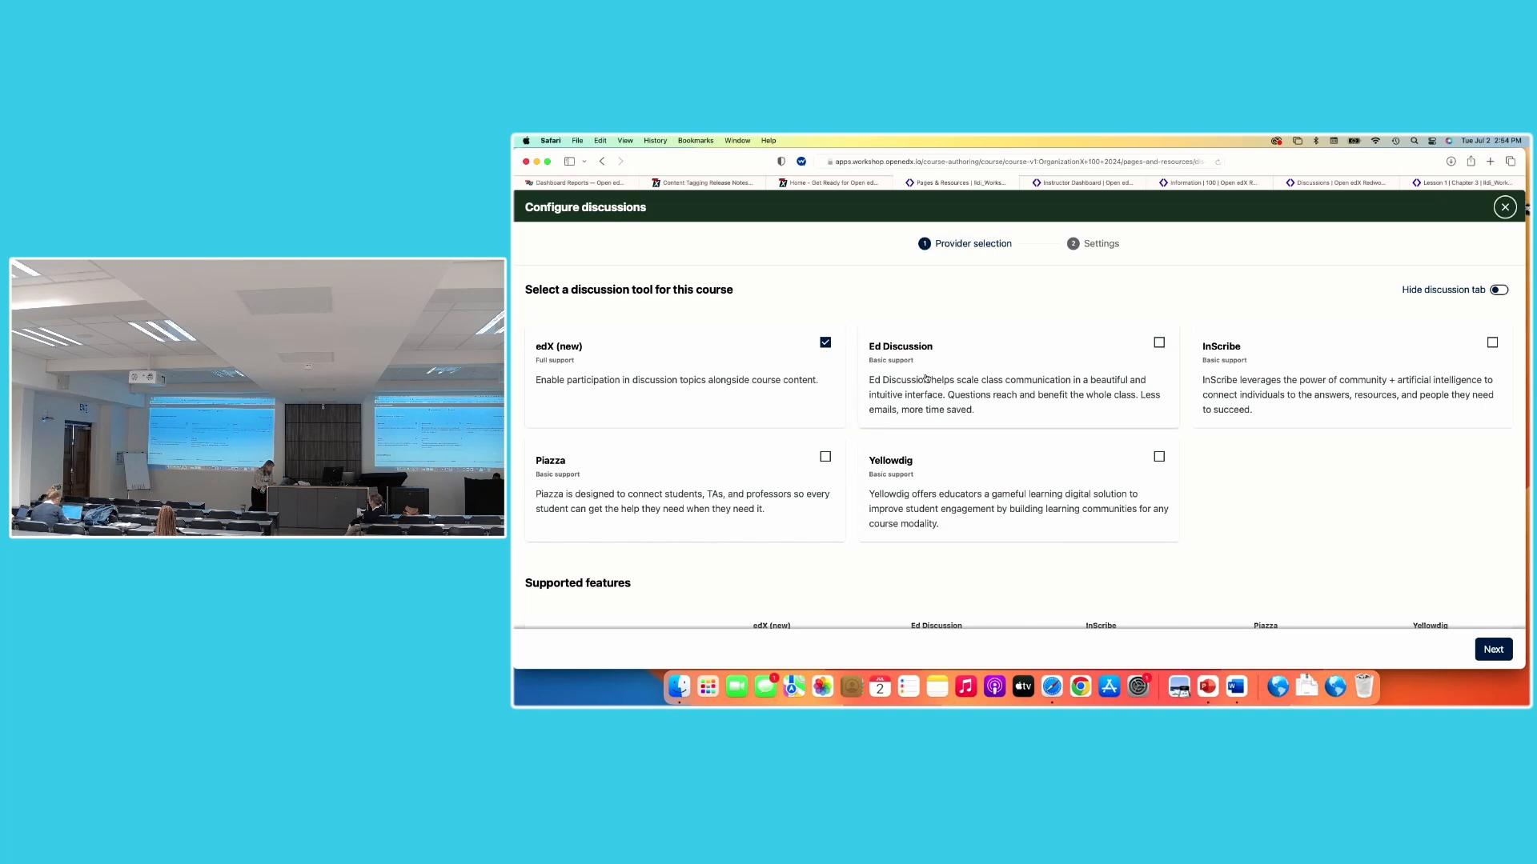
Choose edX (new) as the discussion tool, review the supported features comparison, and continue to its settings
left_click(732, 382)
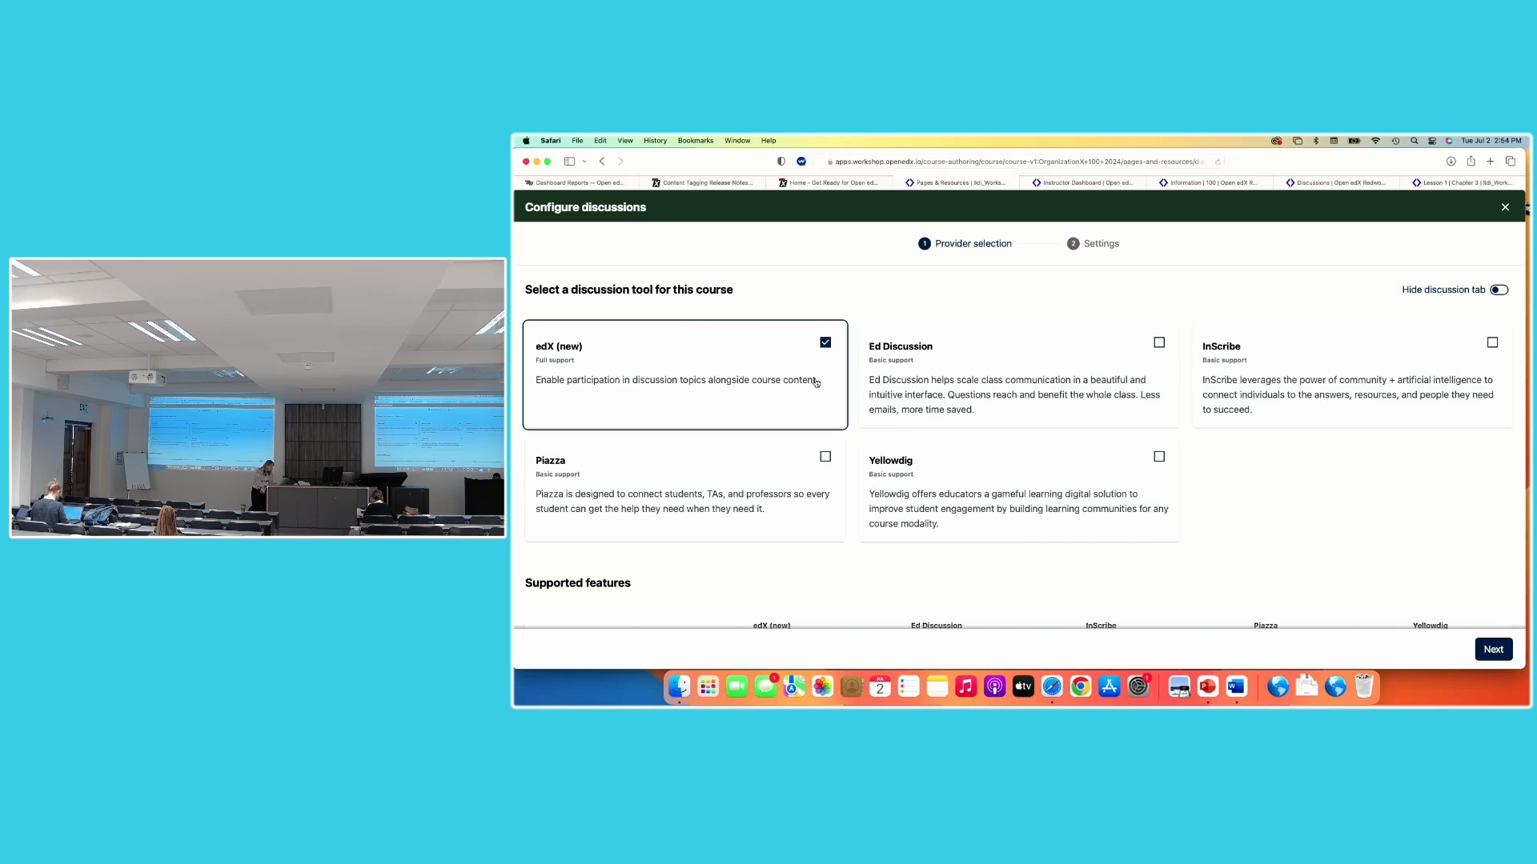
scroll(1115, 388, "down", 4)
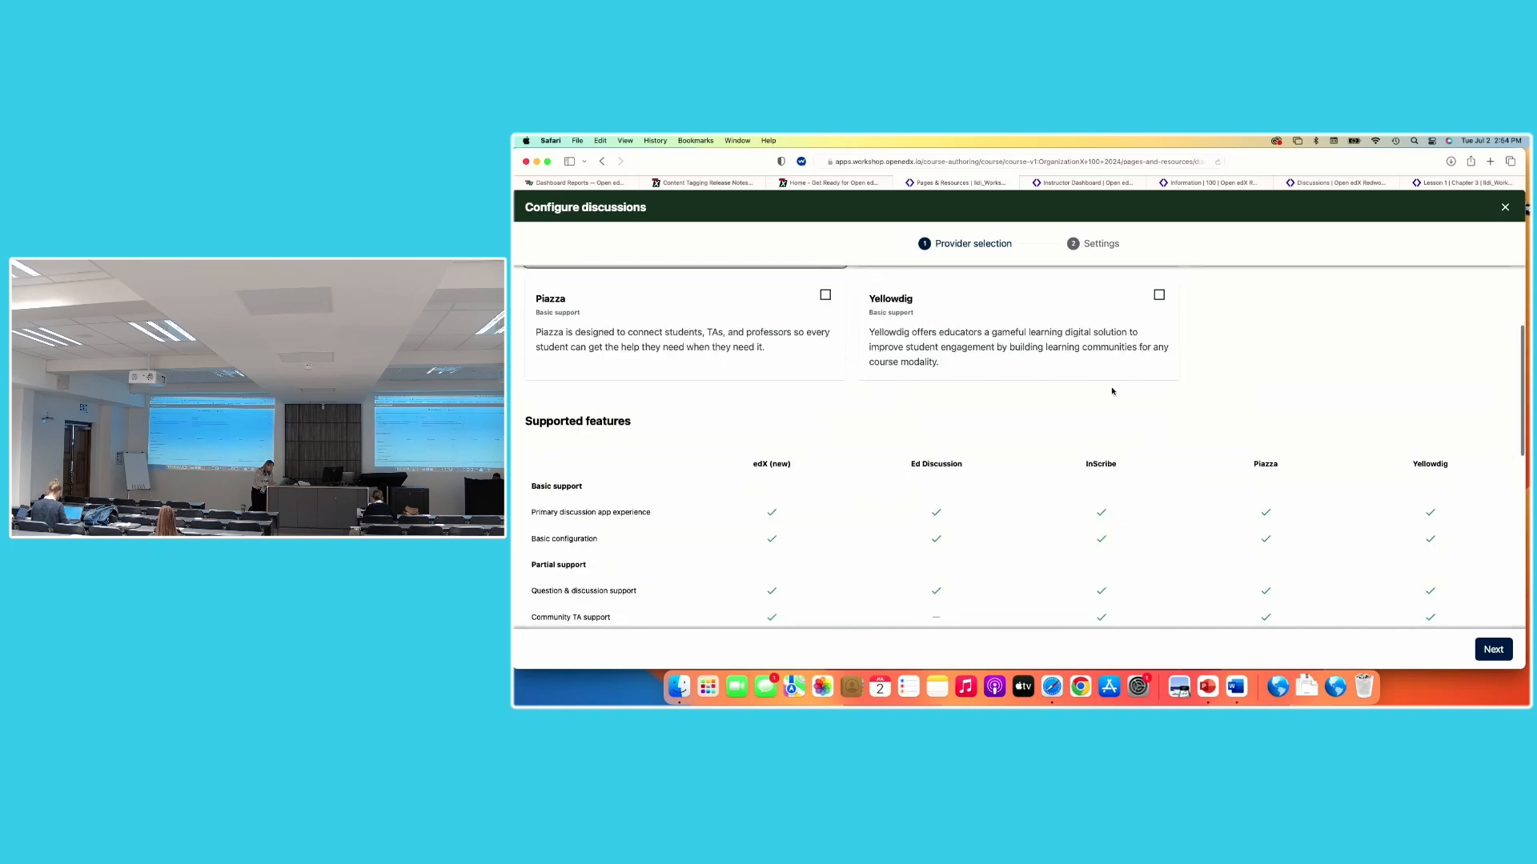
scroll(1112, 391, "up", 4)
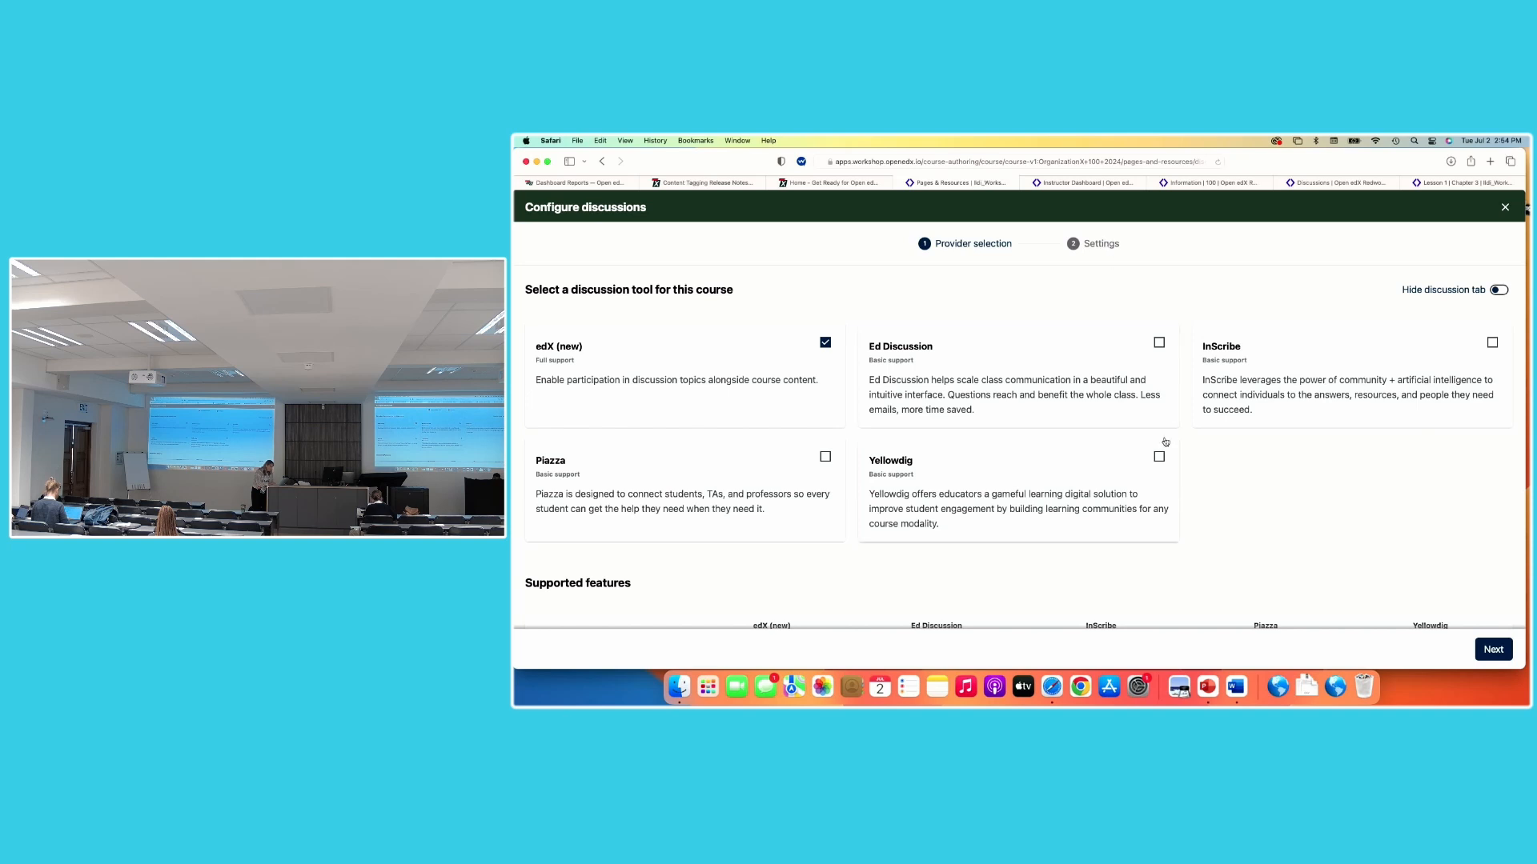
left_click(1487, 655)
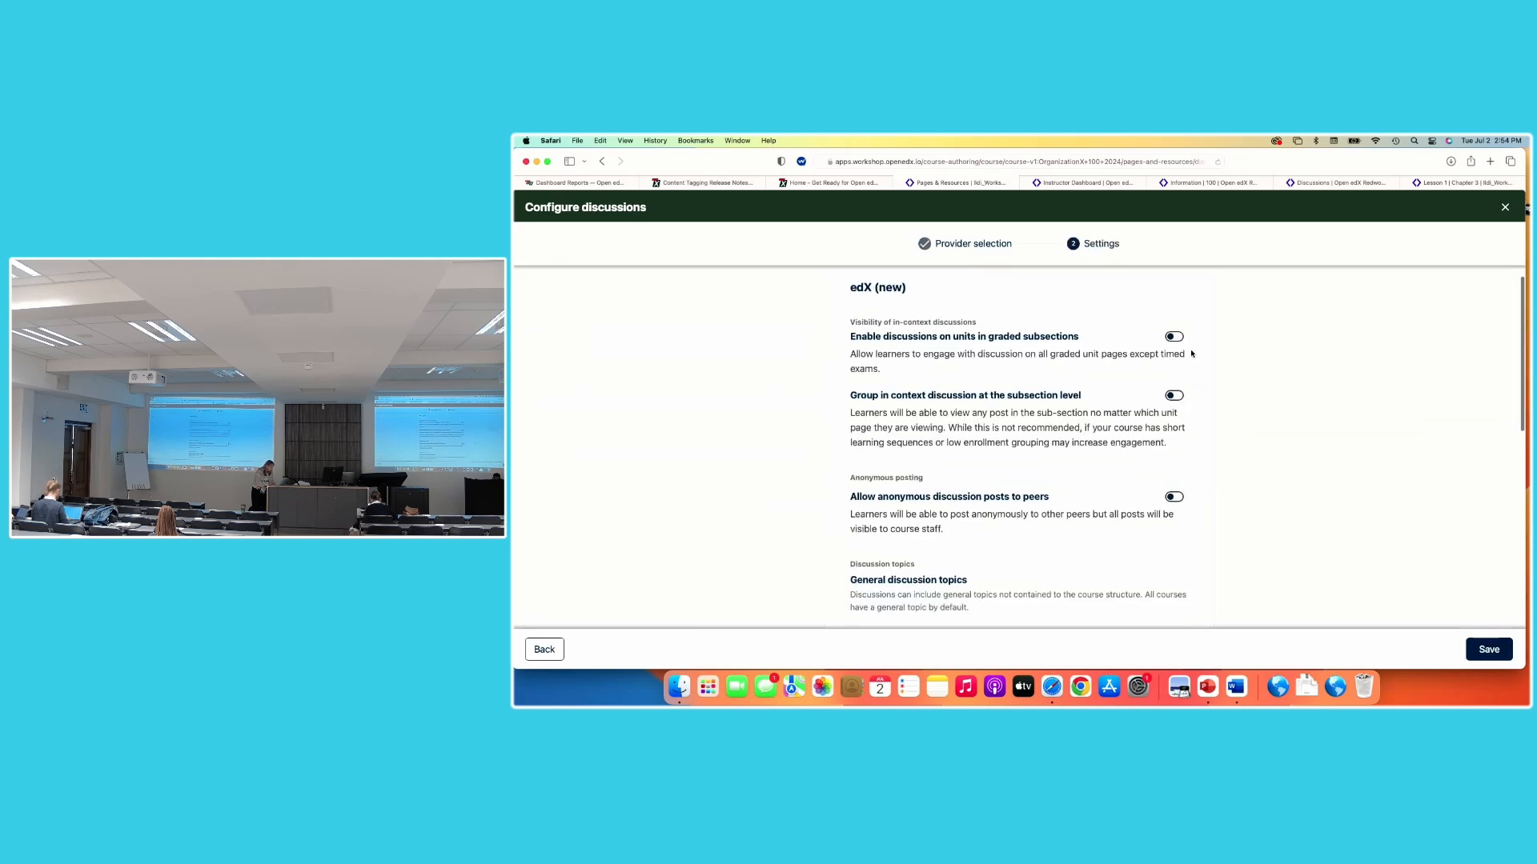
Enable discussions on units in graded subsections, group in-context discussion at the subsection level, review the remaining options, and save the configuration
left_click(1174, 337)
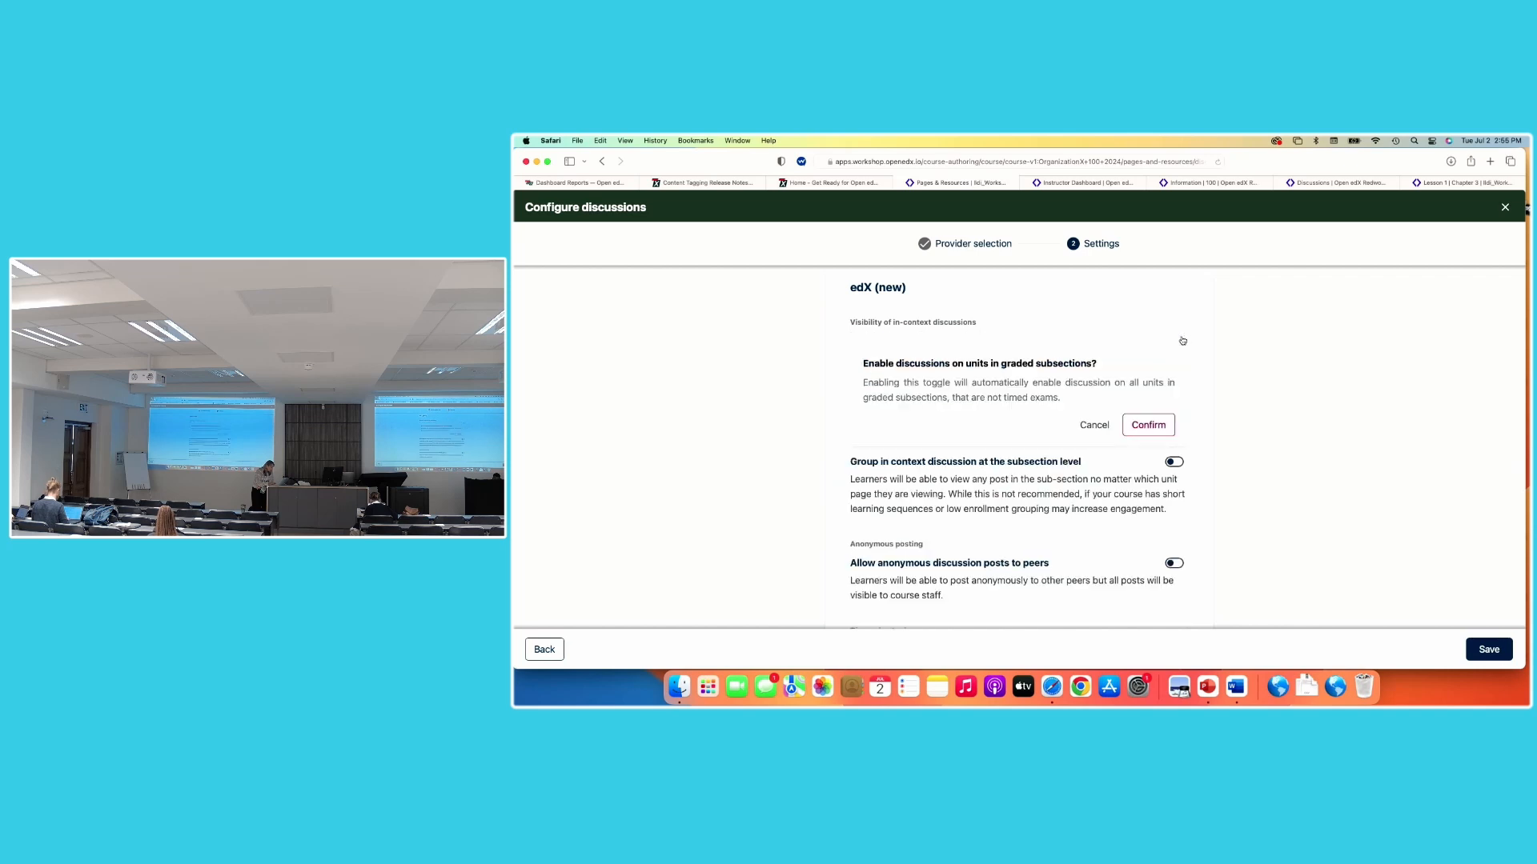
left_click(1159, 425)
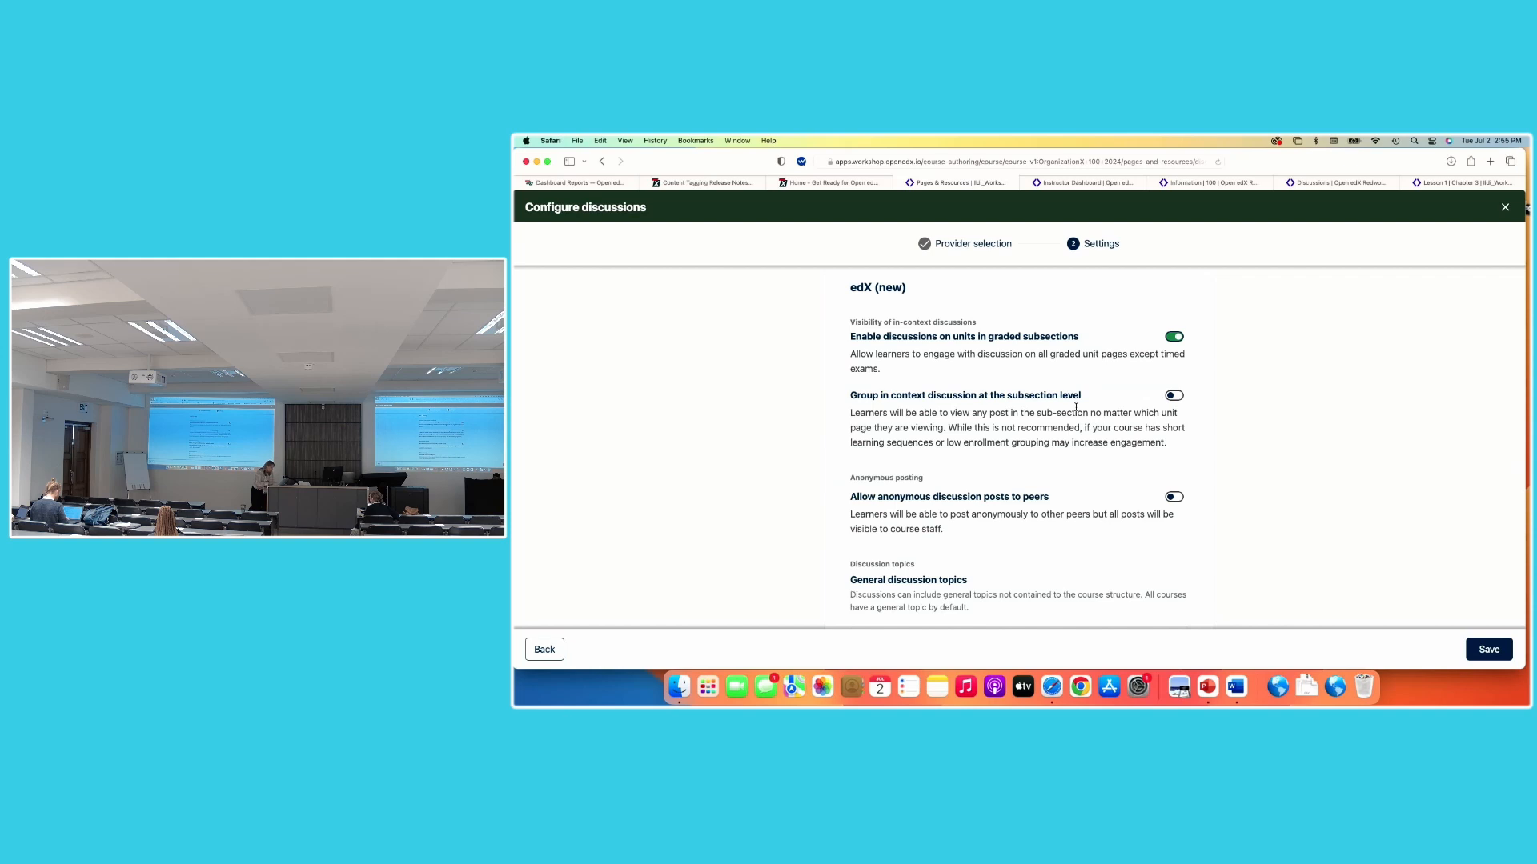
left_click(1174, 396)
scroll(1179, 401, "down", 1)
scroll(1179, 401, "down", 2)
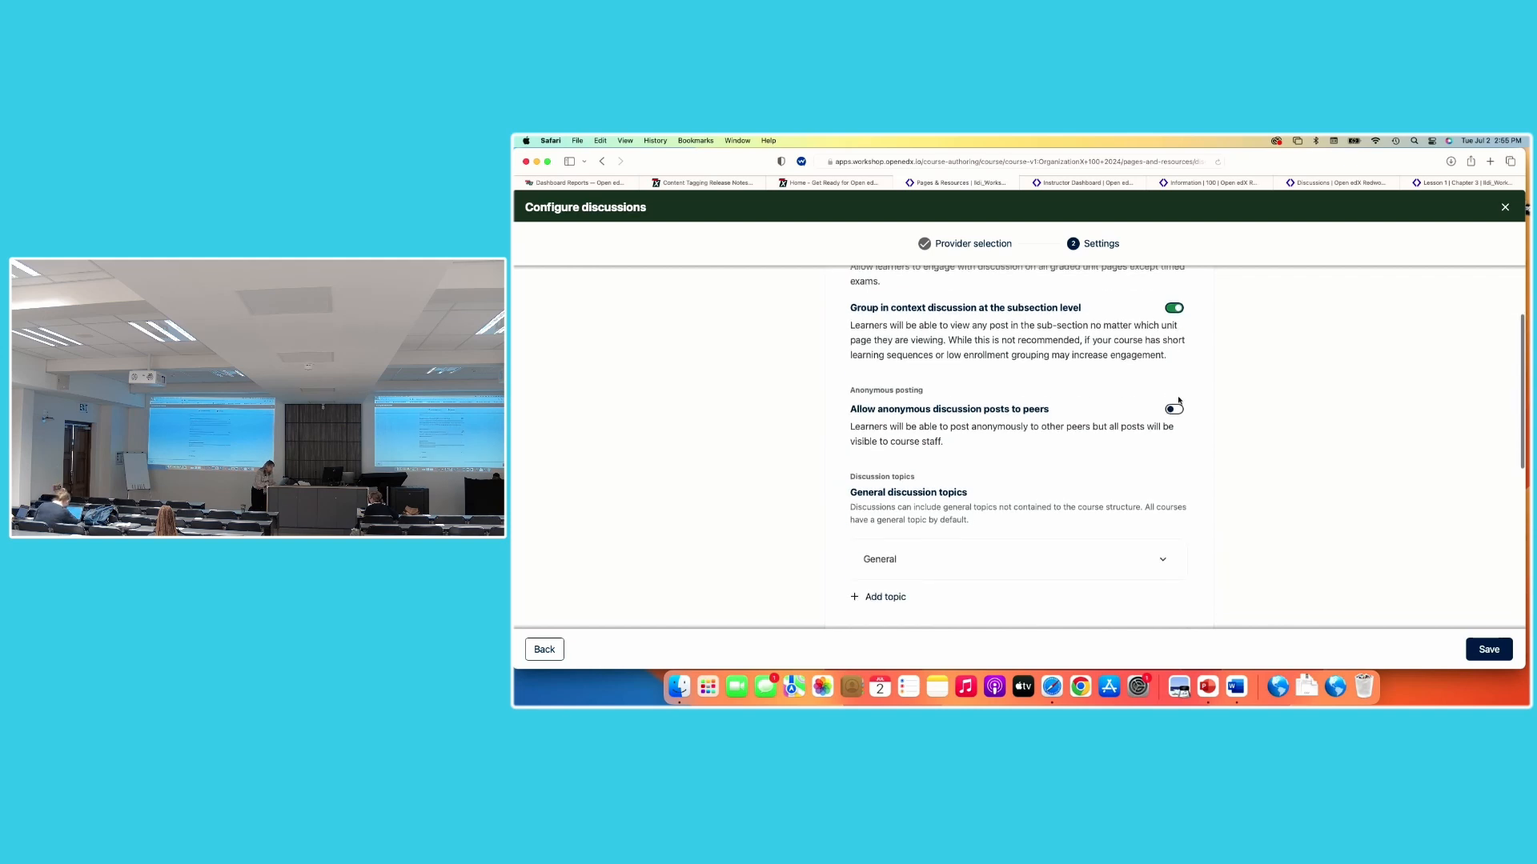
scroll(1135, 457, "down", 3)
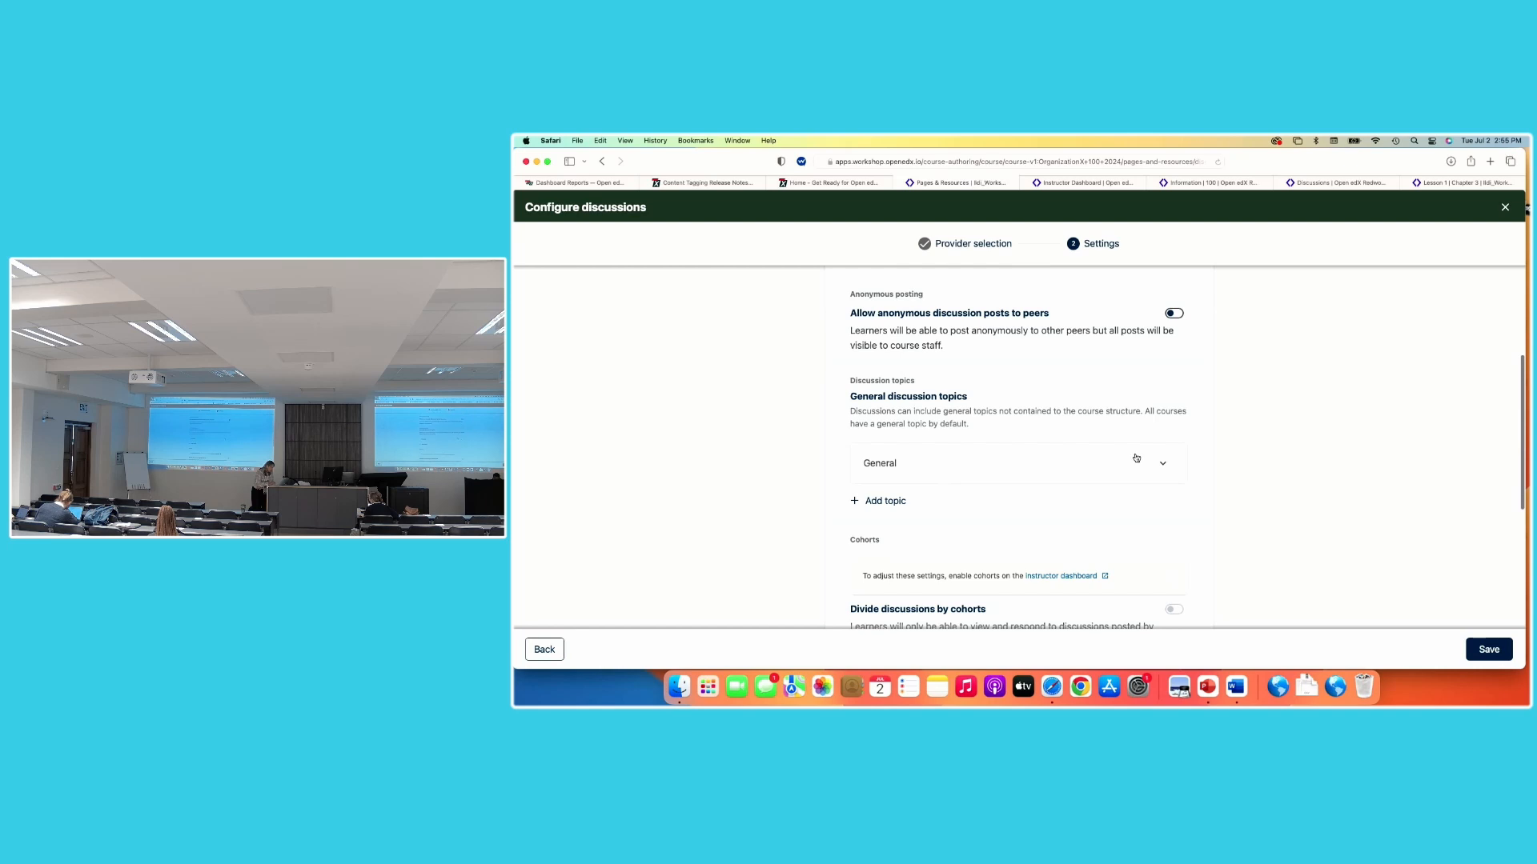
scroll(1136, 458, "down", 2)
scroll(1121, 448, "down", 4)
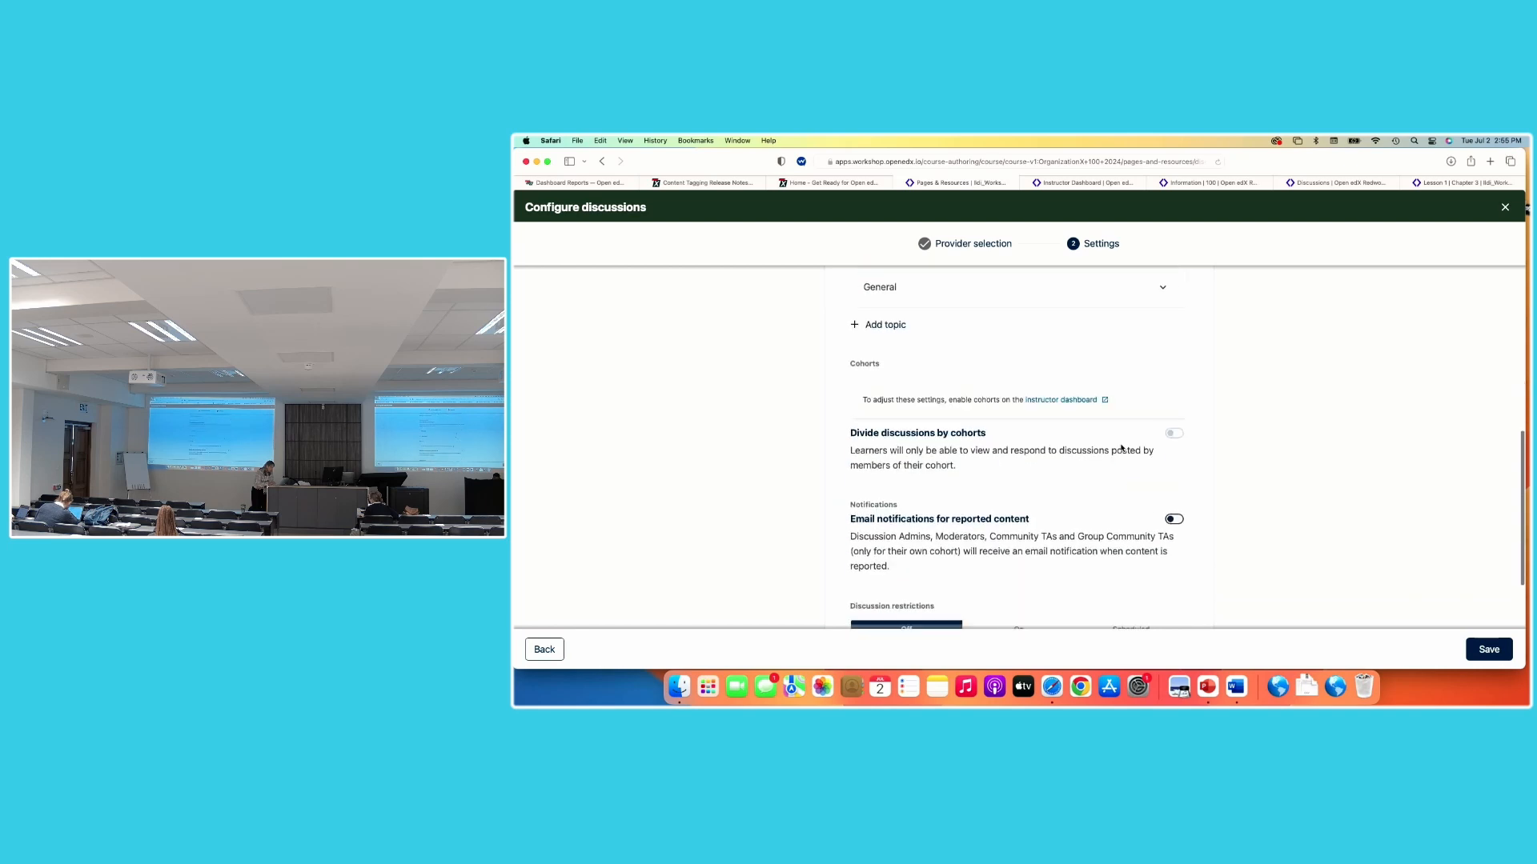
scroll(1121, 448, "down", 3)
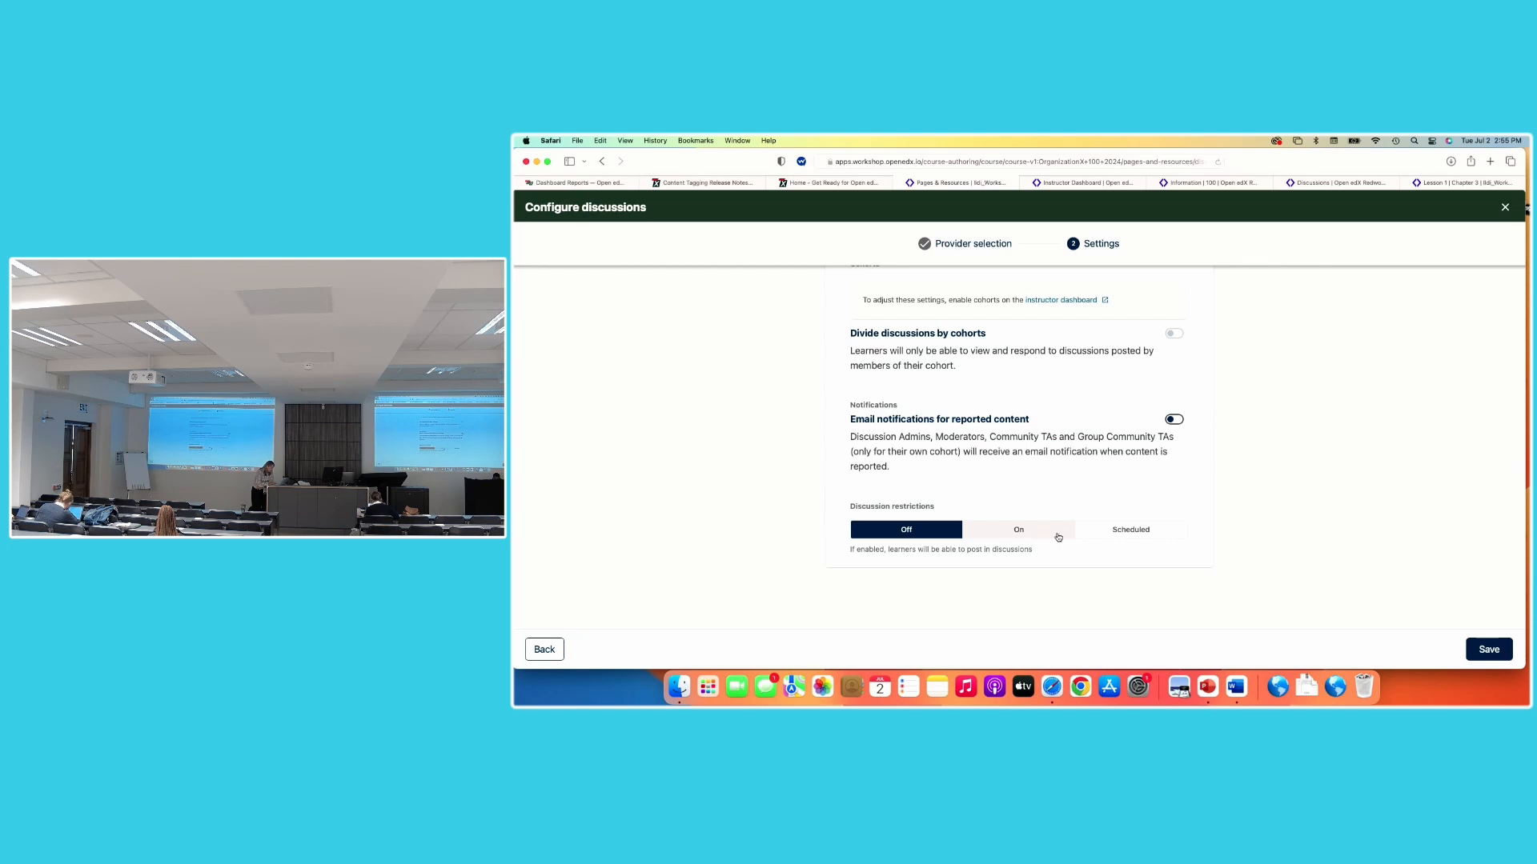
left_click(1485, 650)
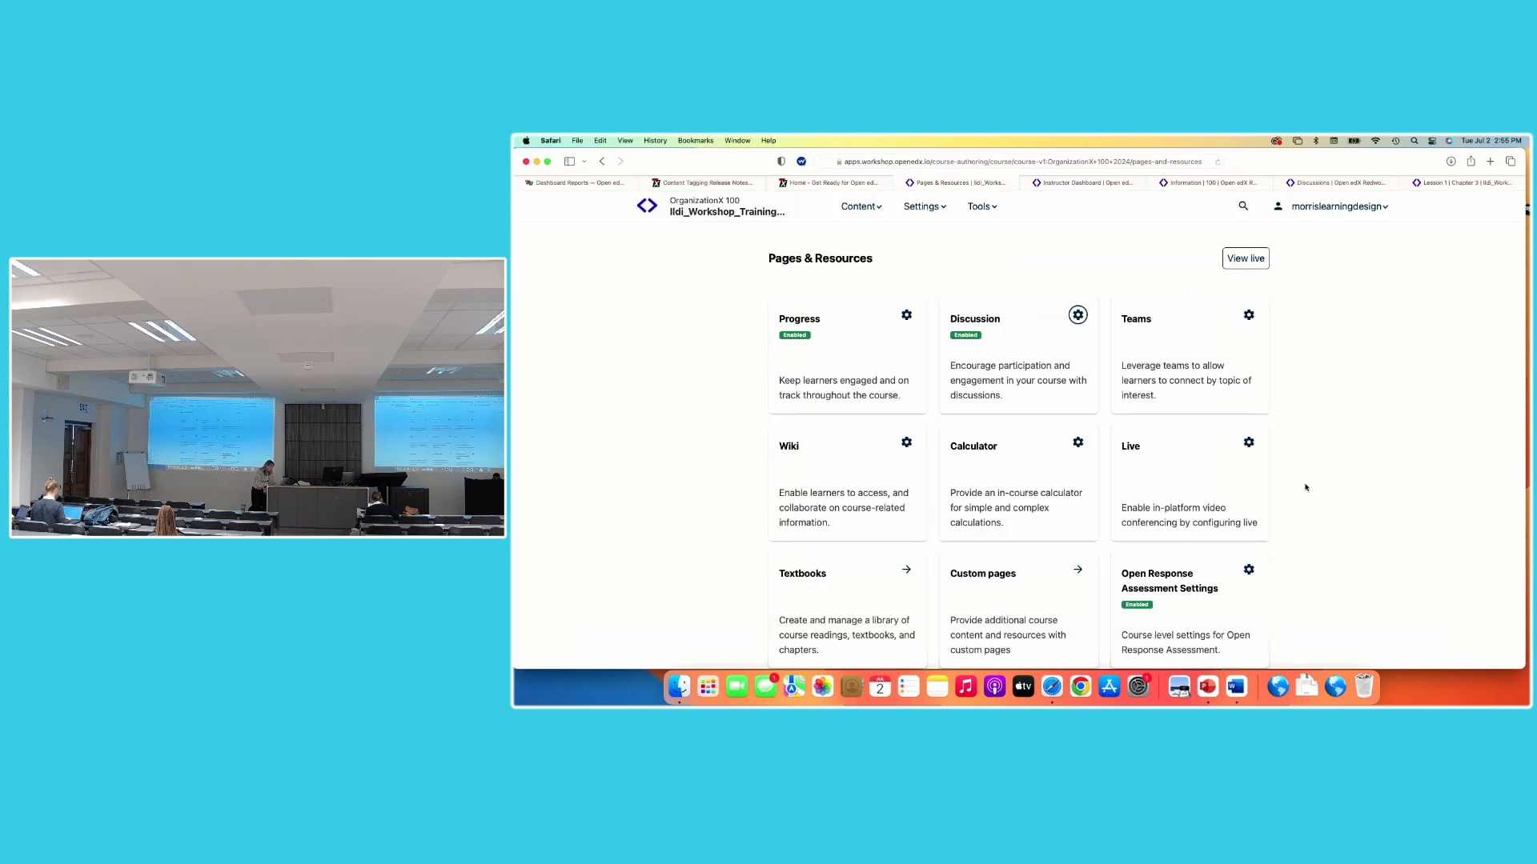
Return to the course outline and expand Lesson 1 in Chapter 3 to check its unit's discussion status
left_click(865, 208)
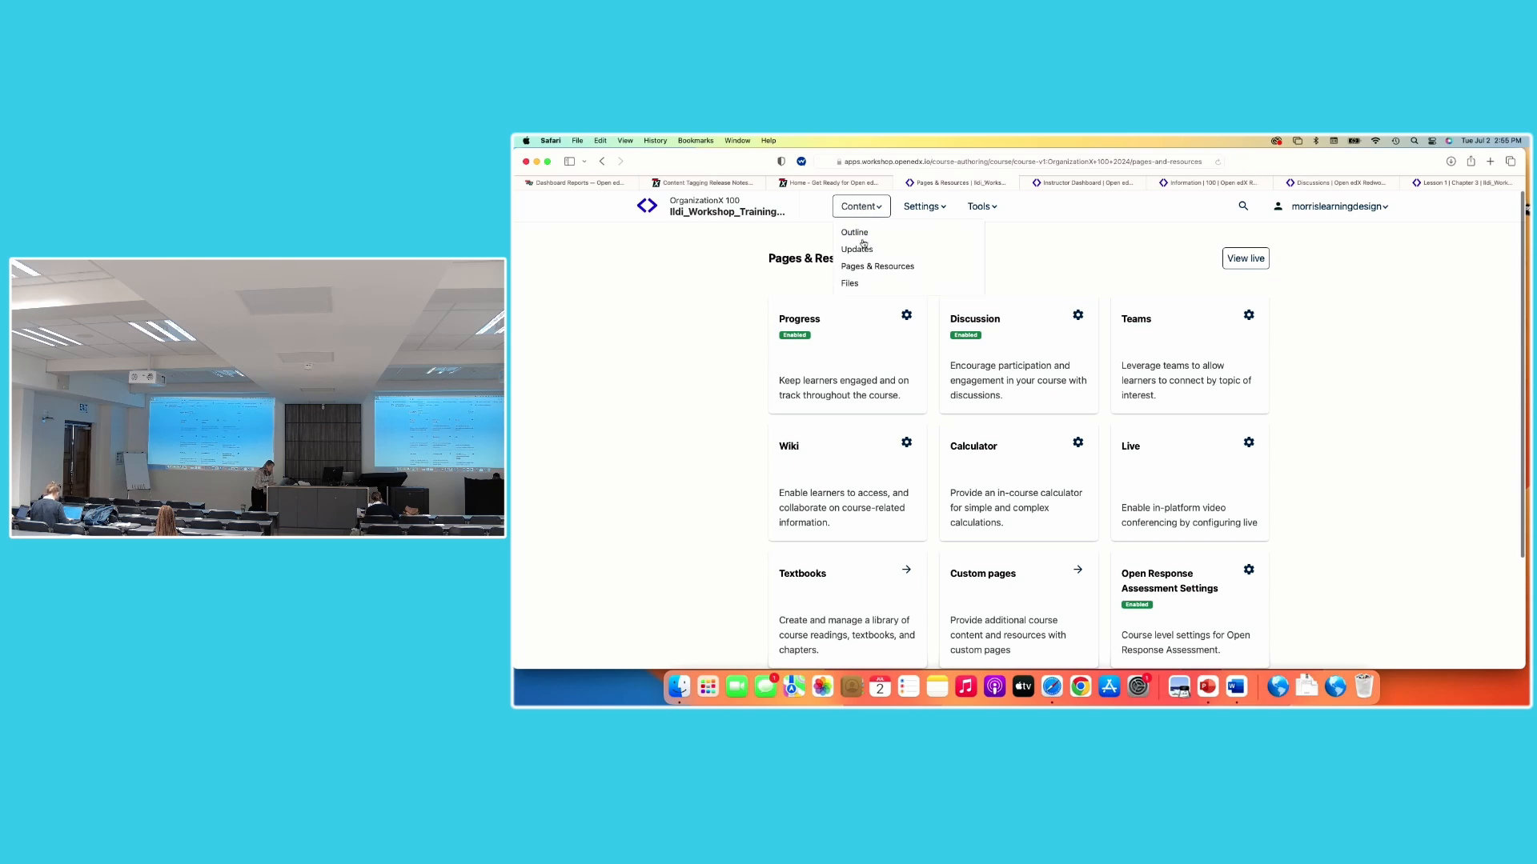
left_click(863, 235)
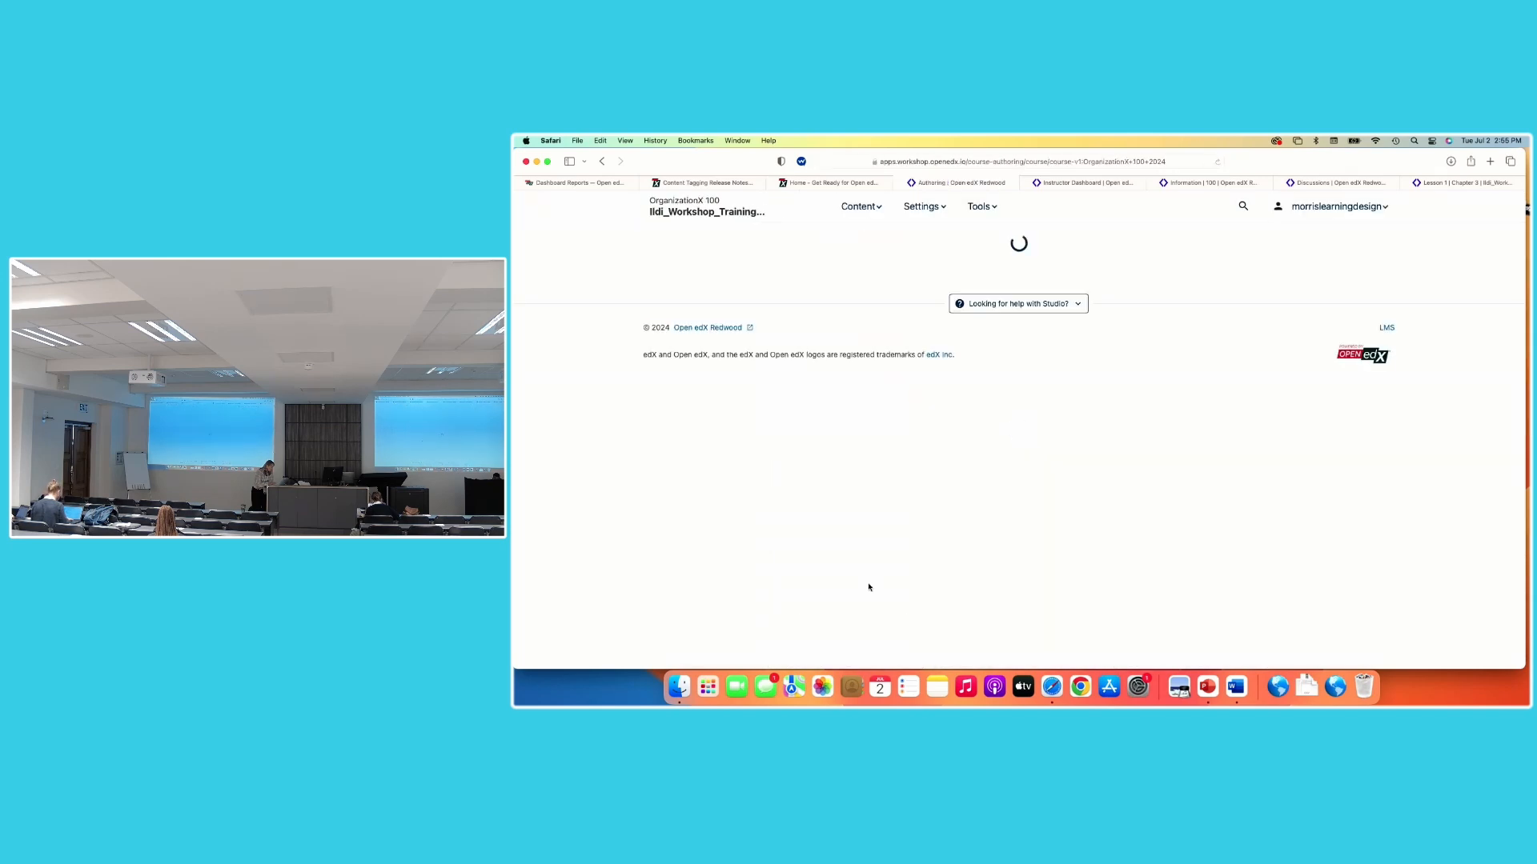
scroll(868, 586, "down", 5)
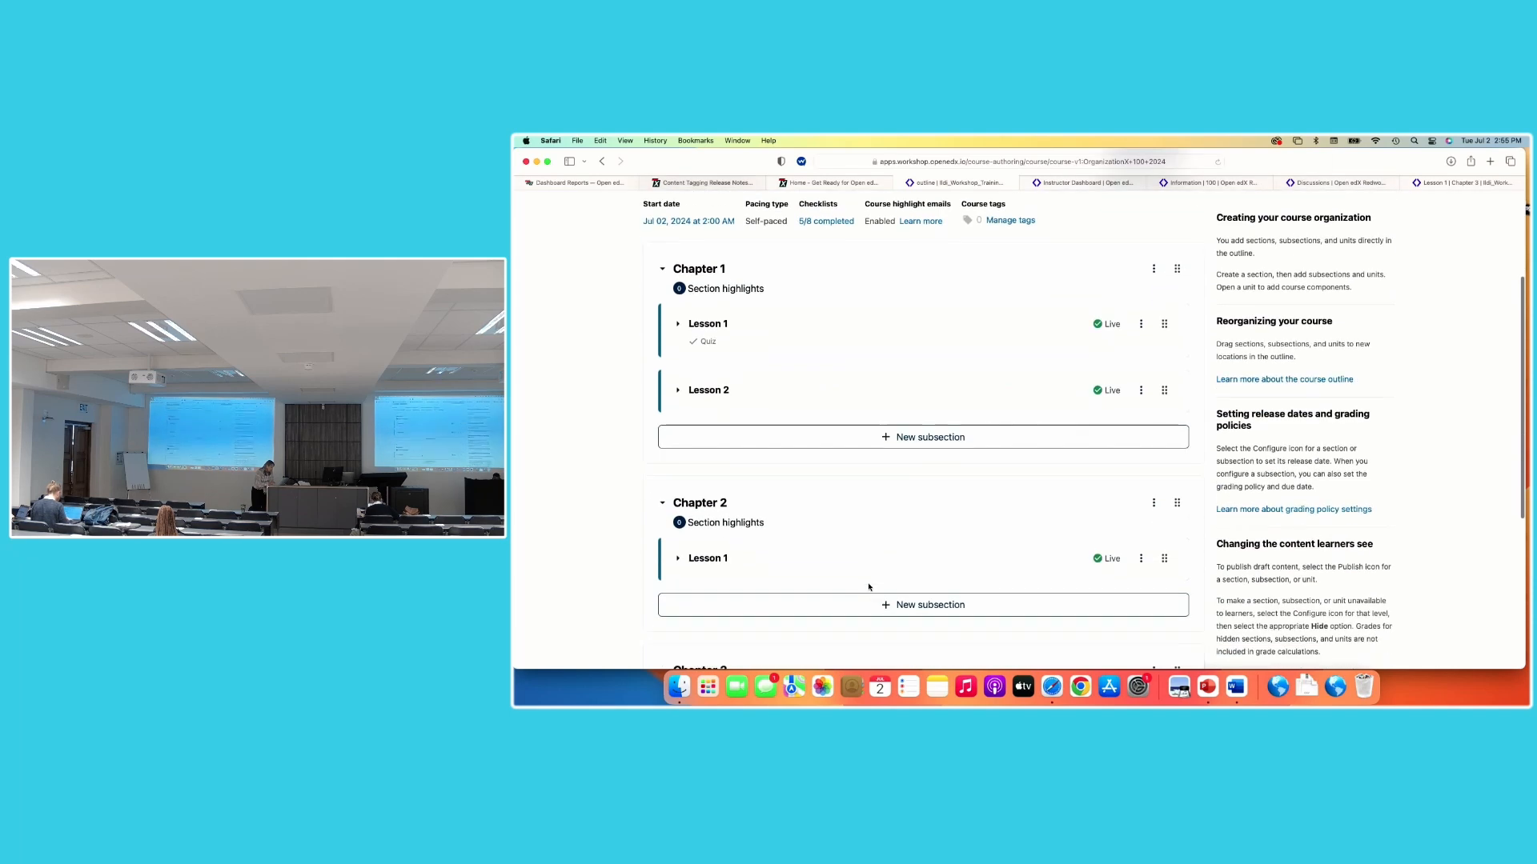
scroll(869, 587, "down", 3)
left_click(678, 532)
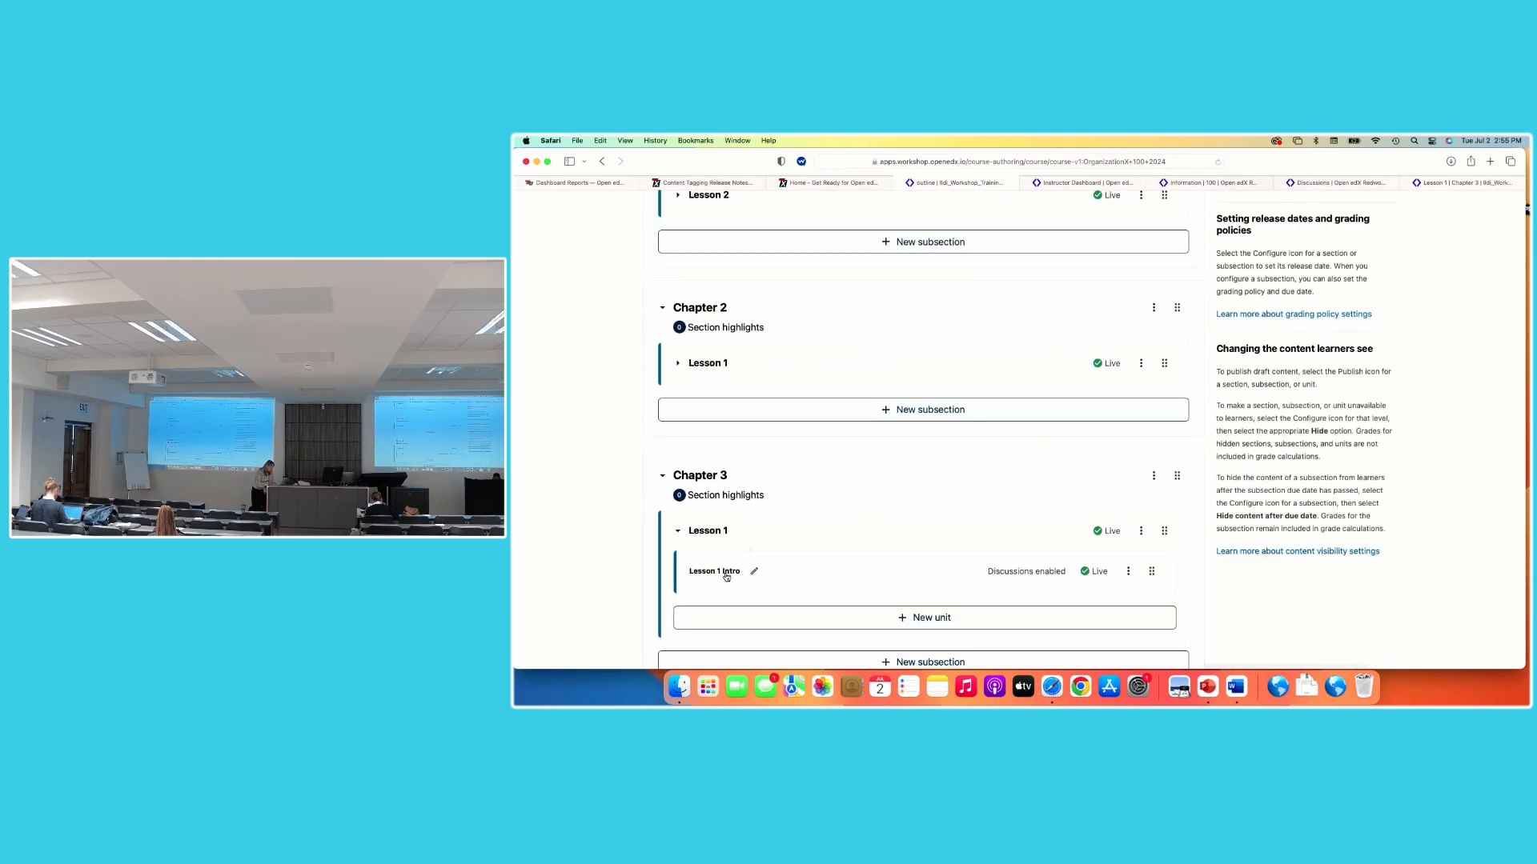
Open the live version of the course from the outline and look through the Lesson 1 Intro unit
scroll(726, 576, "up", 8)
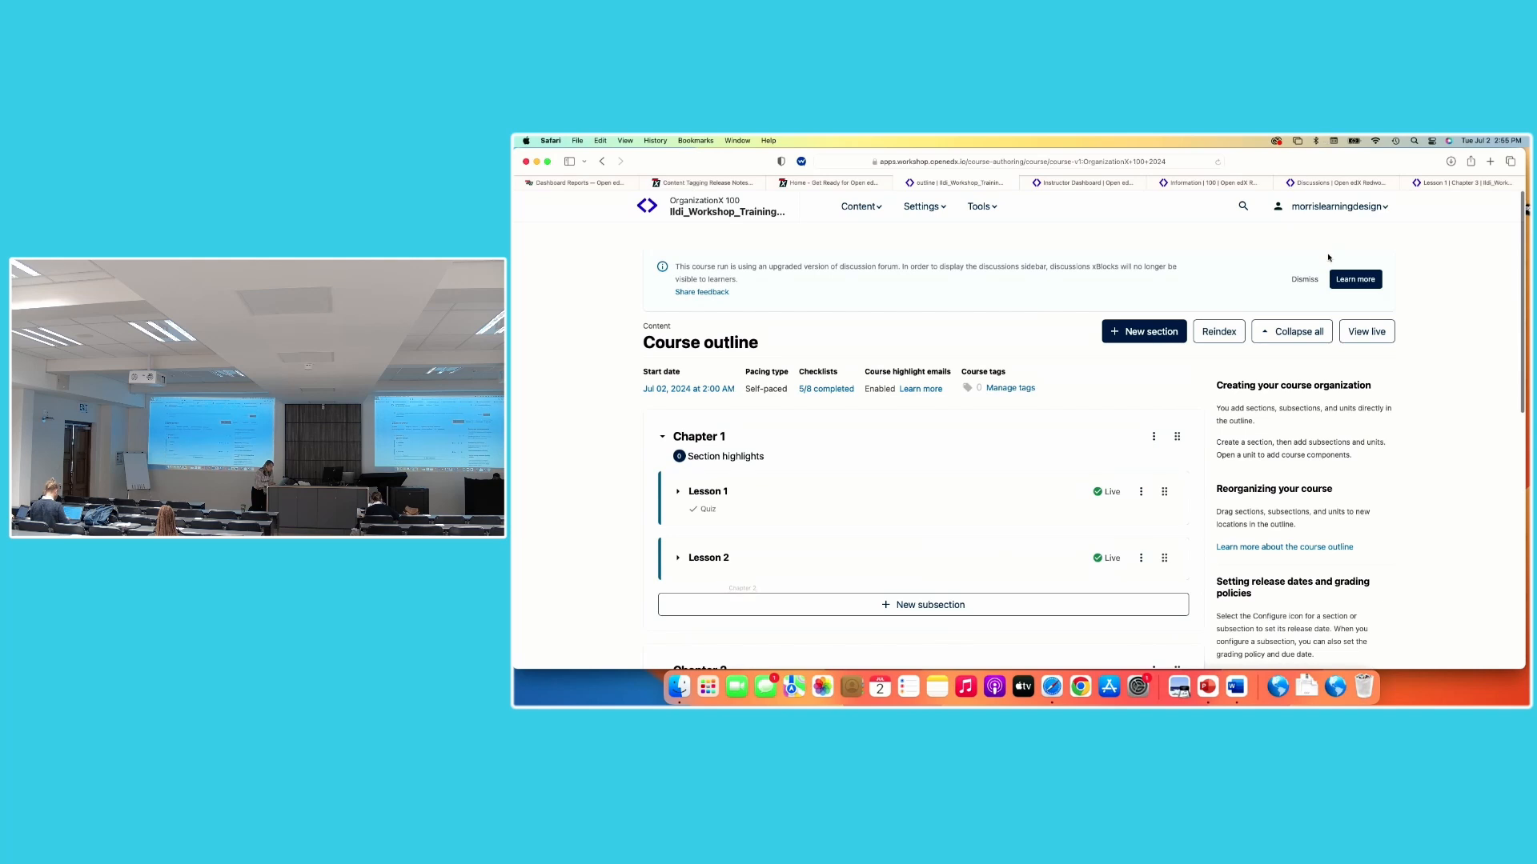
left_click(1352, 330)
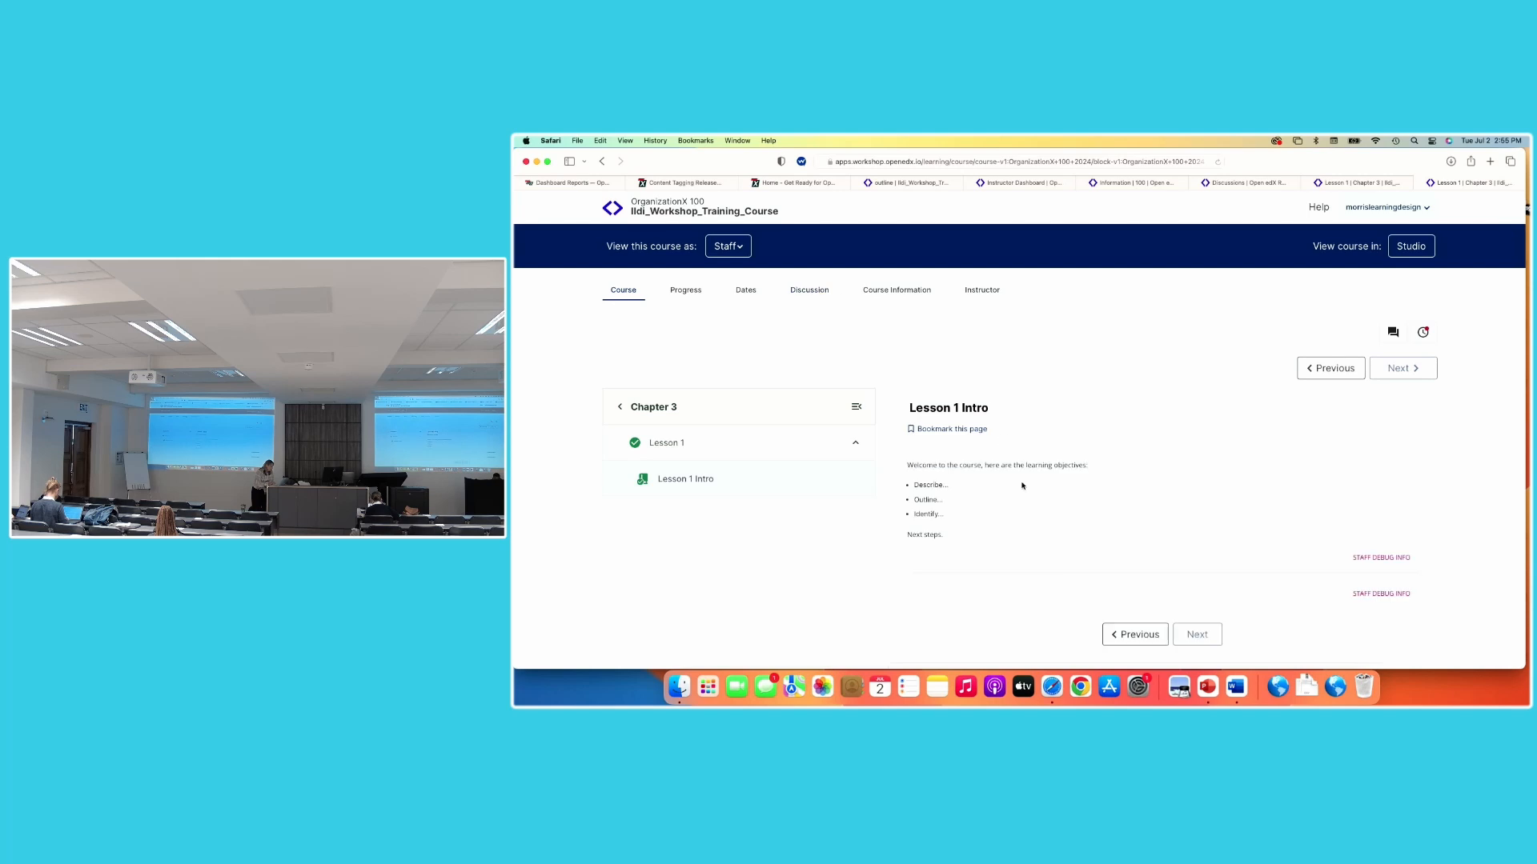
scroll(1022, 485, "down", 10)
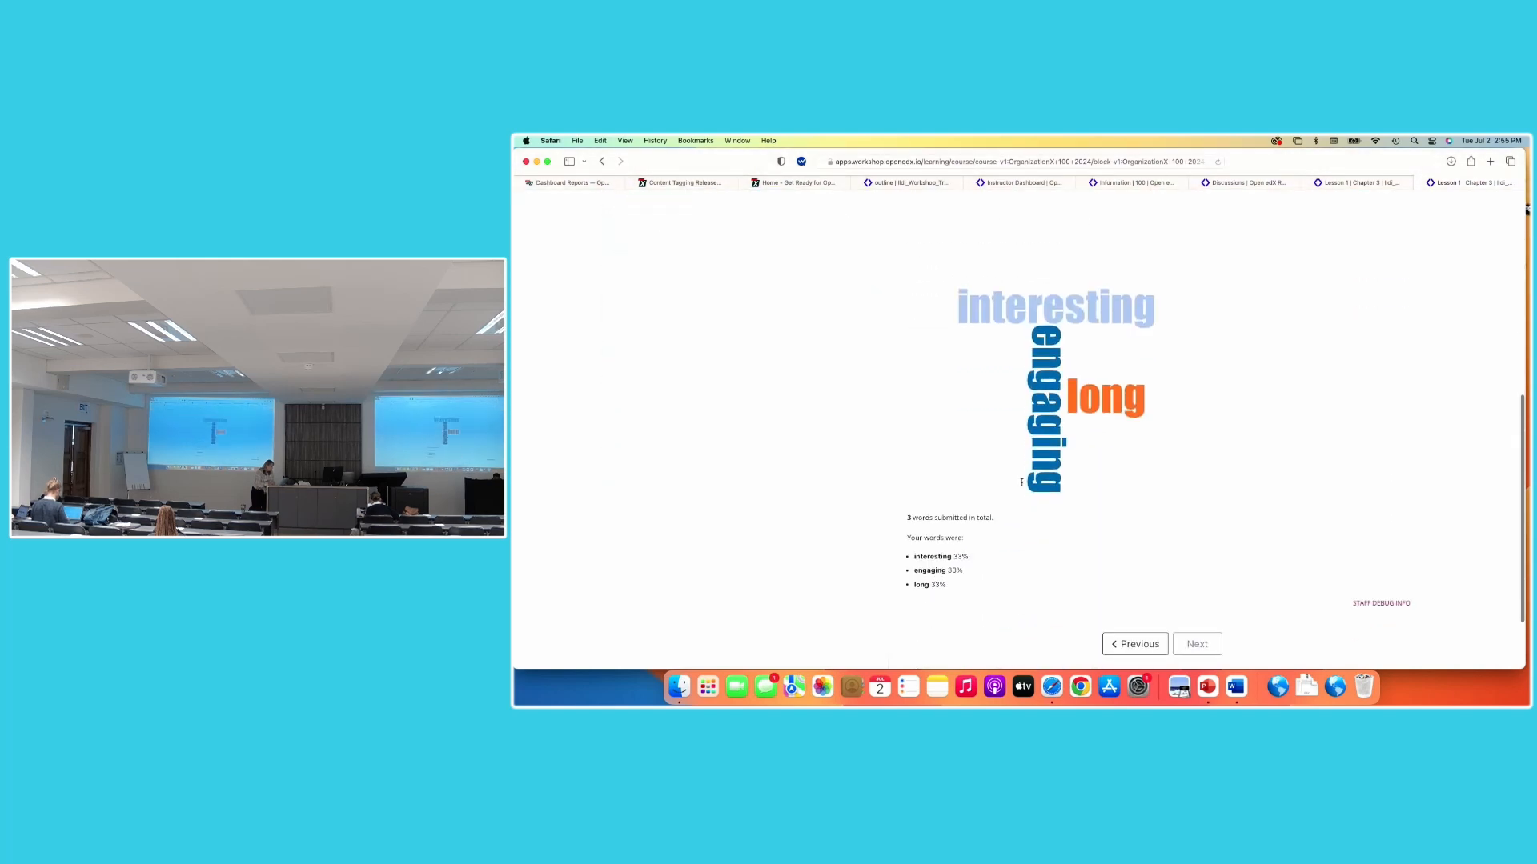
scroll(1121, 536, "down", 2)
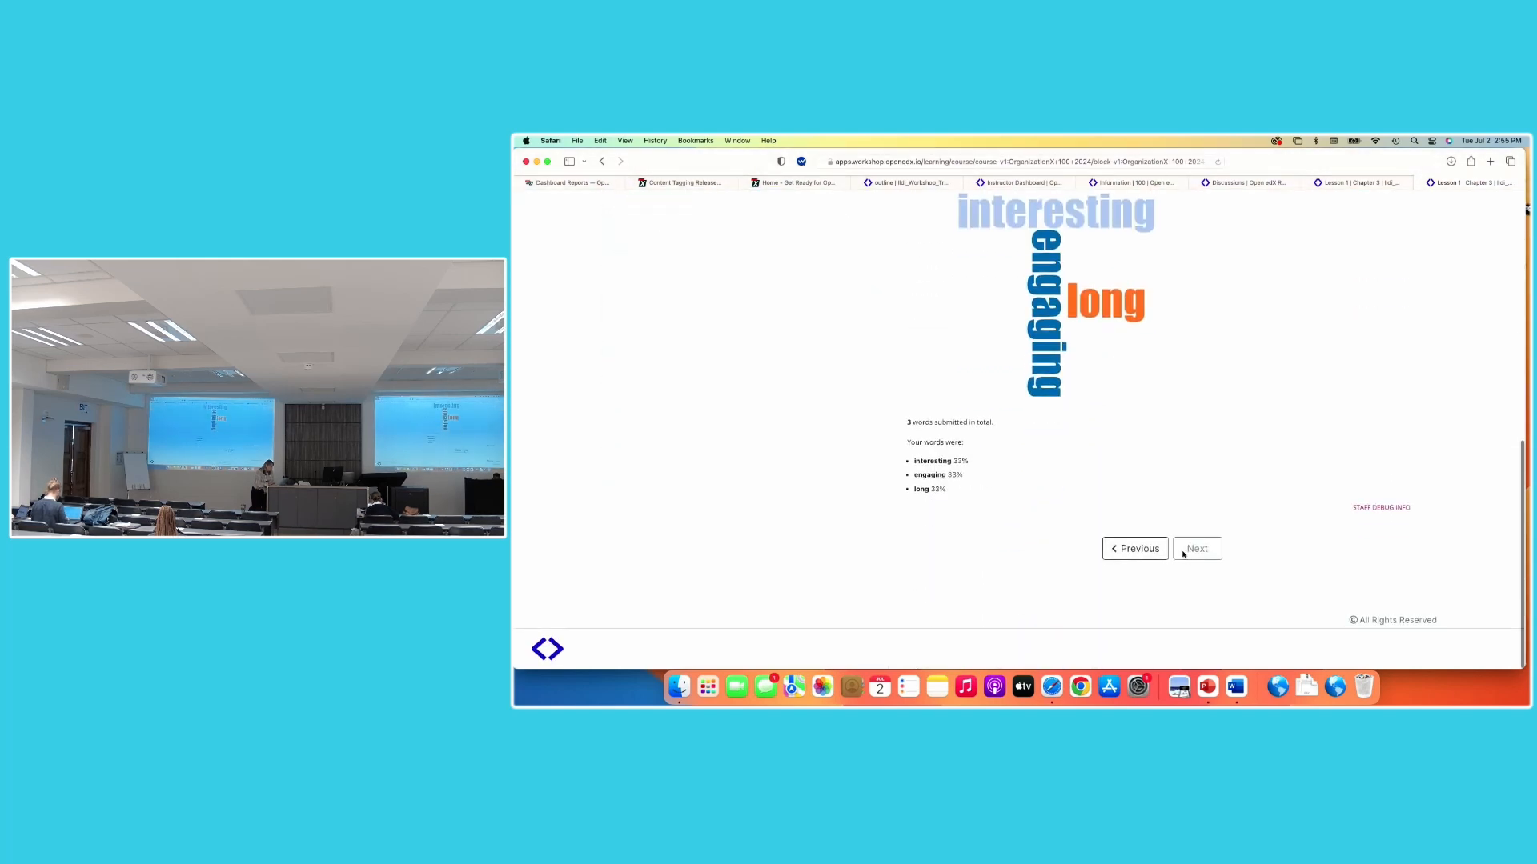
scroll(1182, 554, "up", 12)
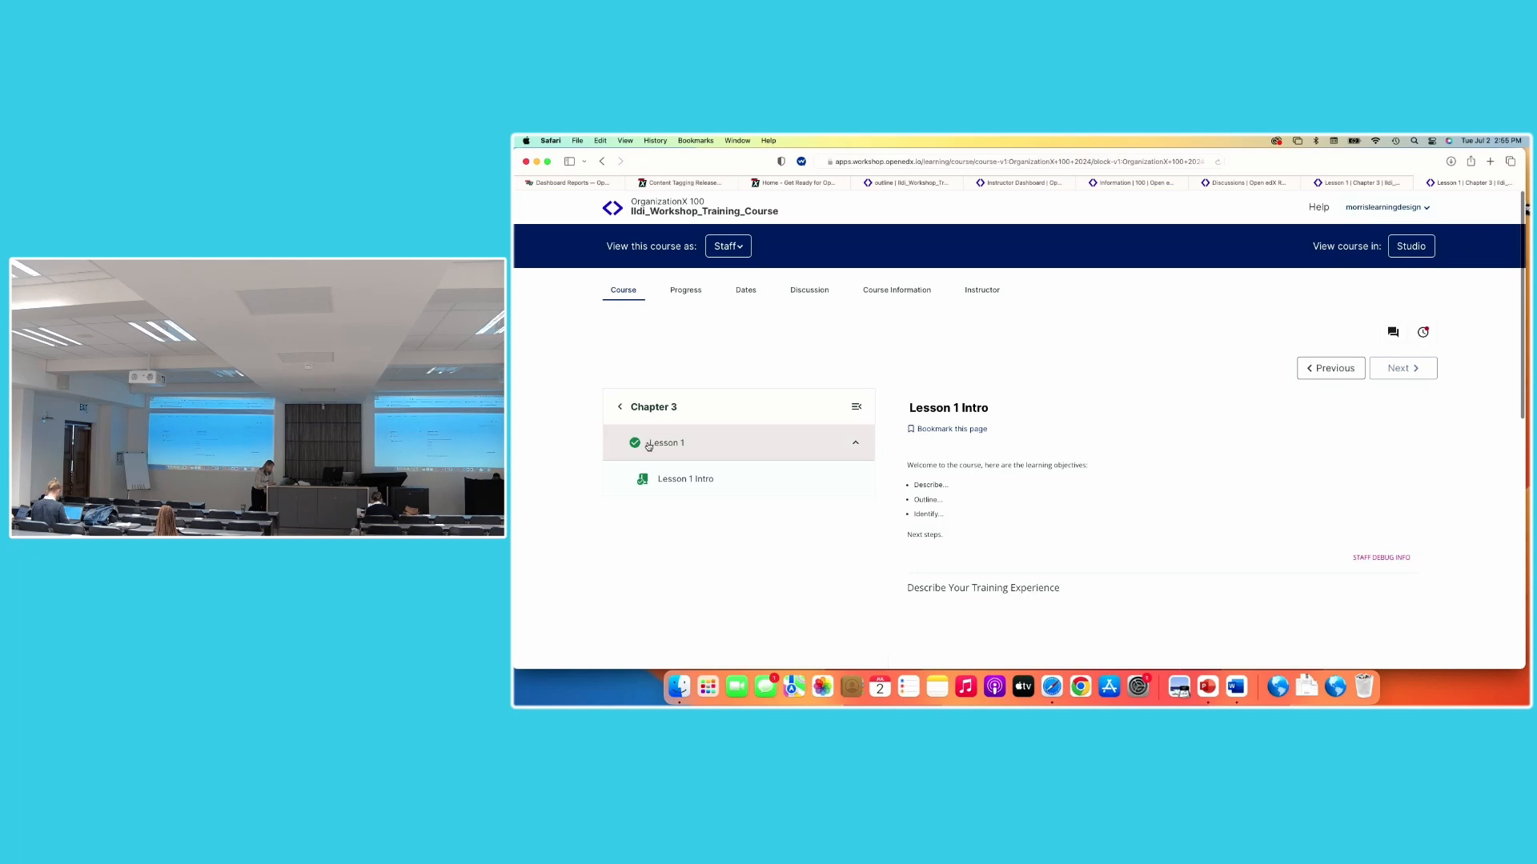
Show the discussions sidebar on the live Lesson 1 Intro unit and view it alongside the unit content
left_click(1393, 333)
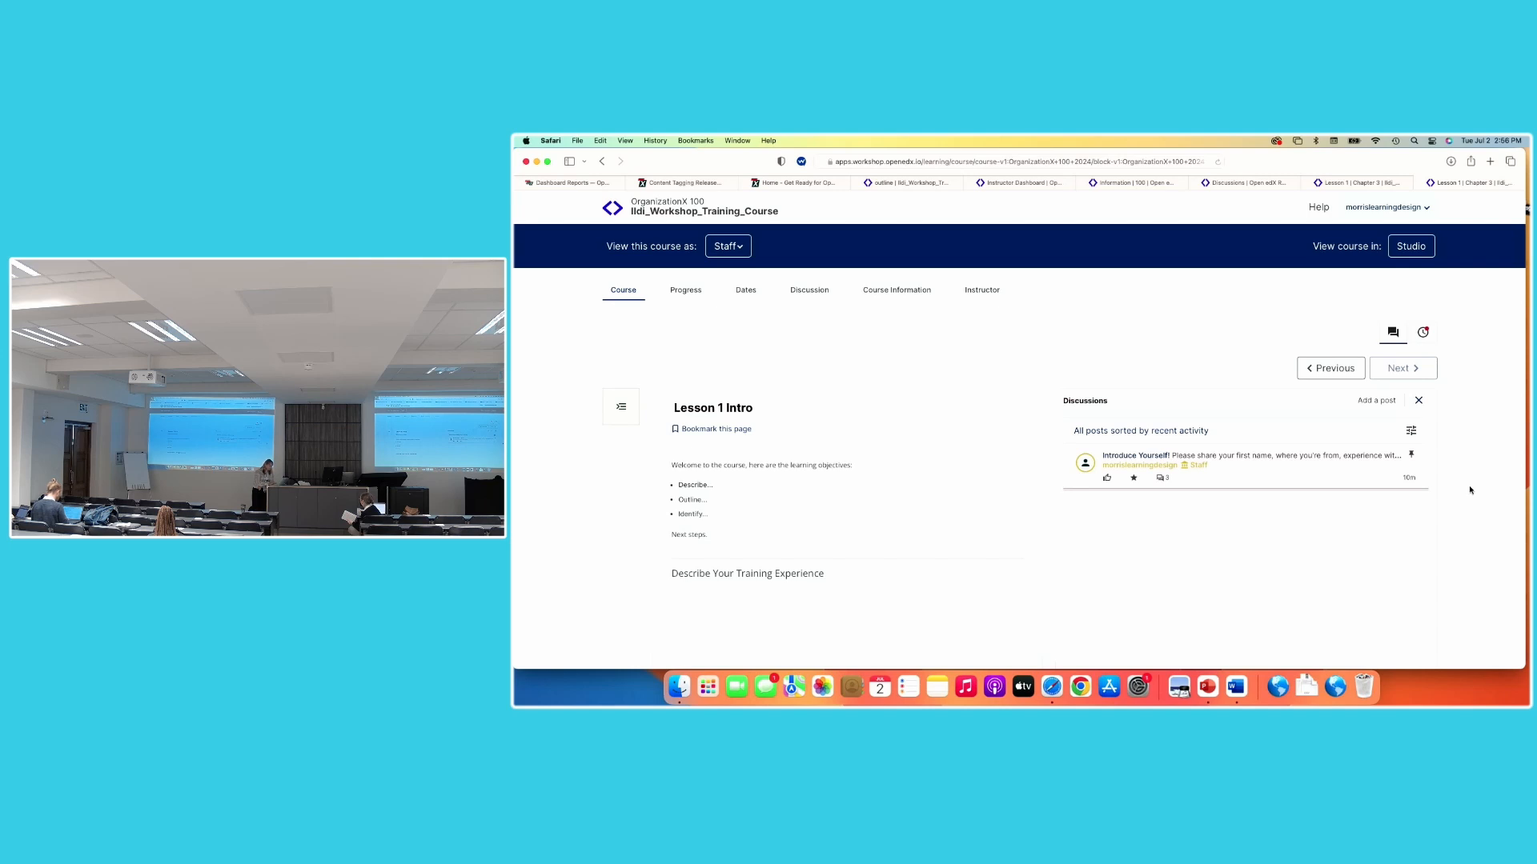
scroll(1471, 494, "down", 3)
scroll(1470, 495, "down", 3)
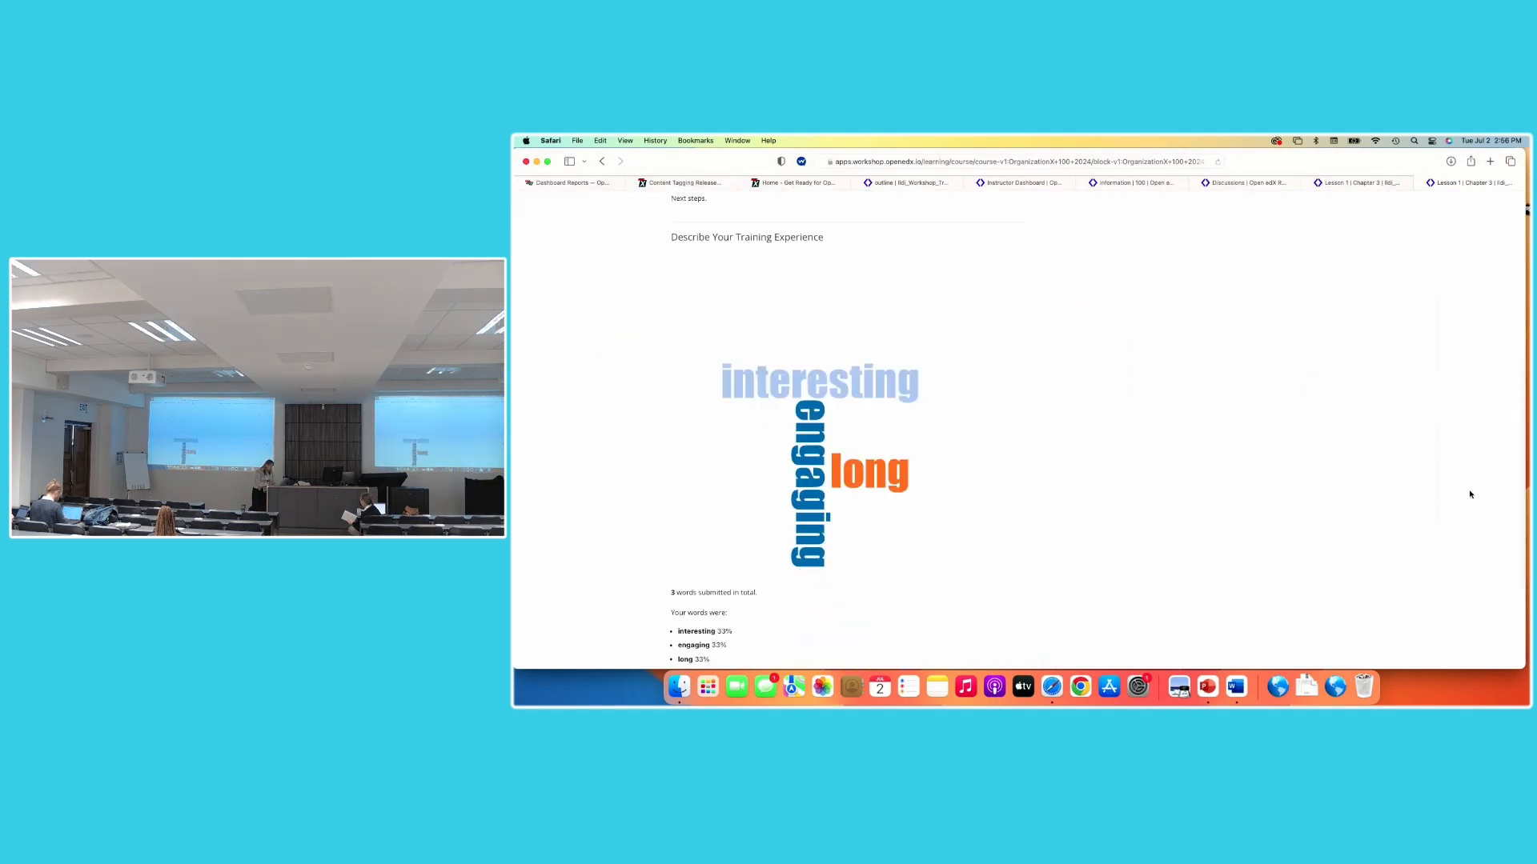
scroll(1470, 494, "up", 3)
scroll(1470, 494, "up", 1)
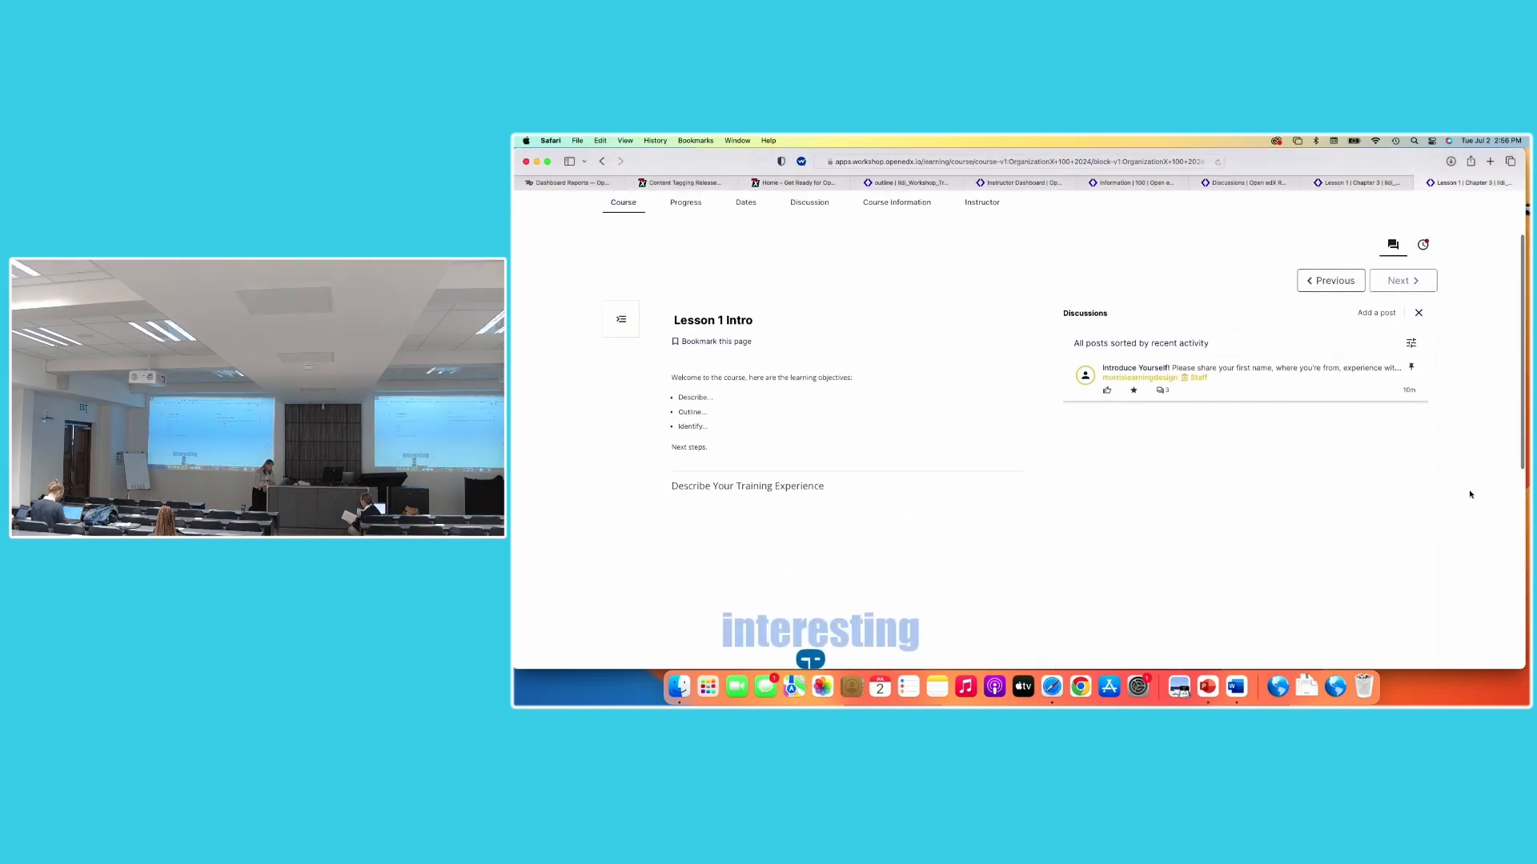
Open the "Introduce Yourself!" post in the discussions sidebar and read through its prompt and responses
left_click(1204, 370)
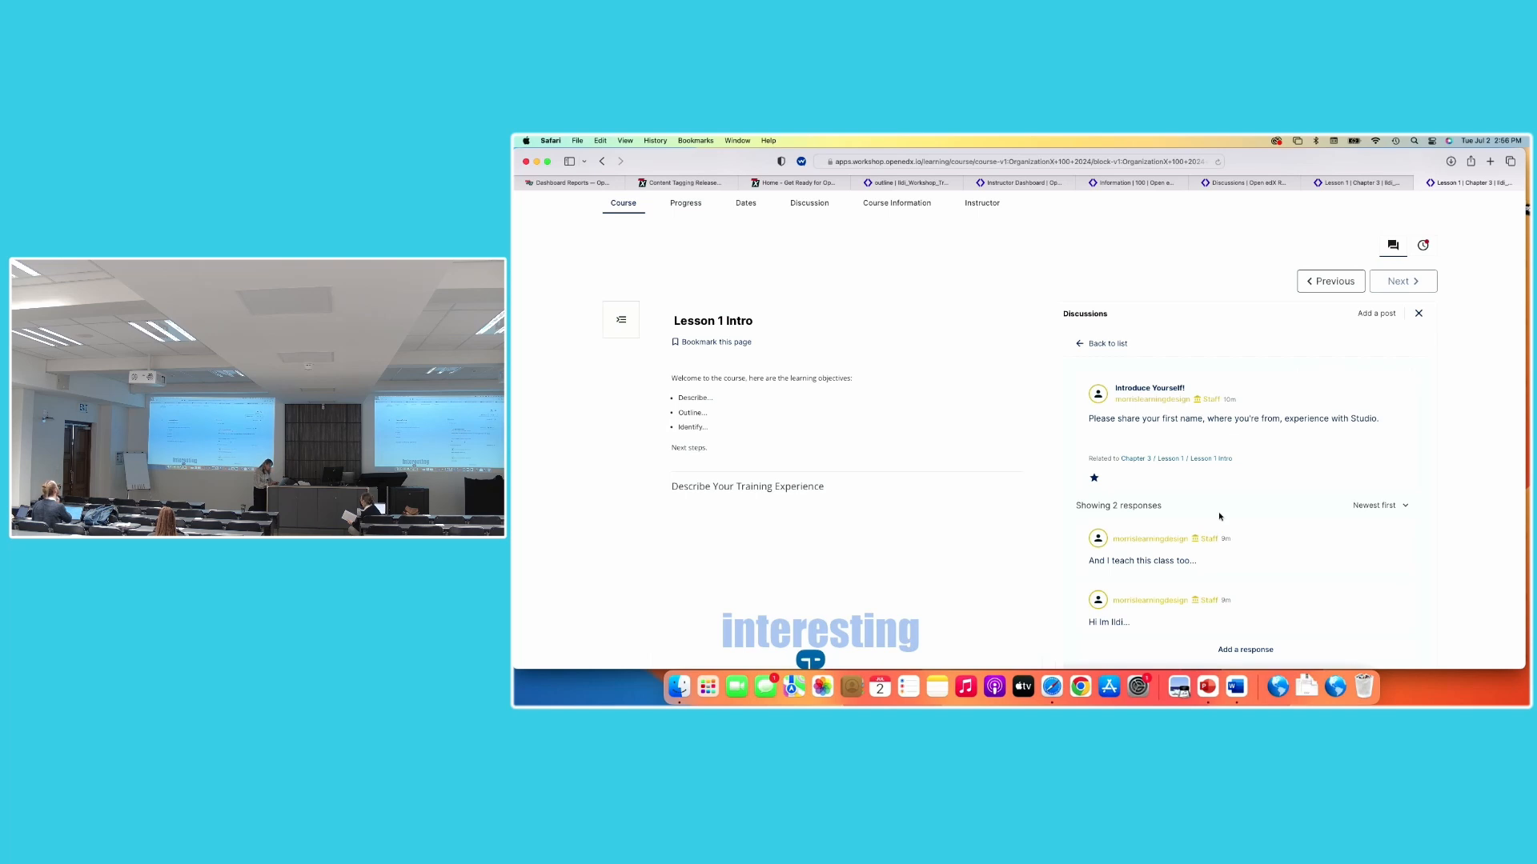
scroll(1213, 448, "down", 3)
scroll(1219, 516, "down", 2)
scroll(1219, 516, "up", 2)
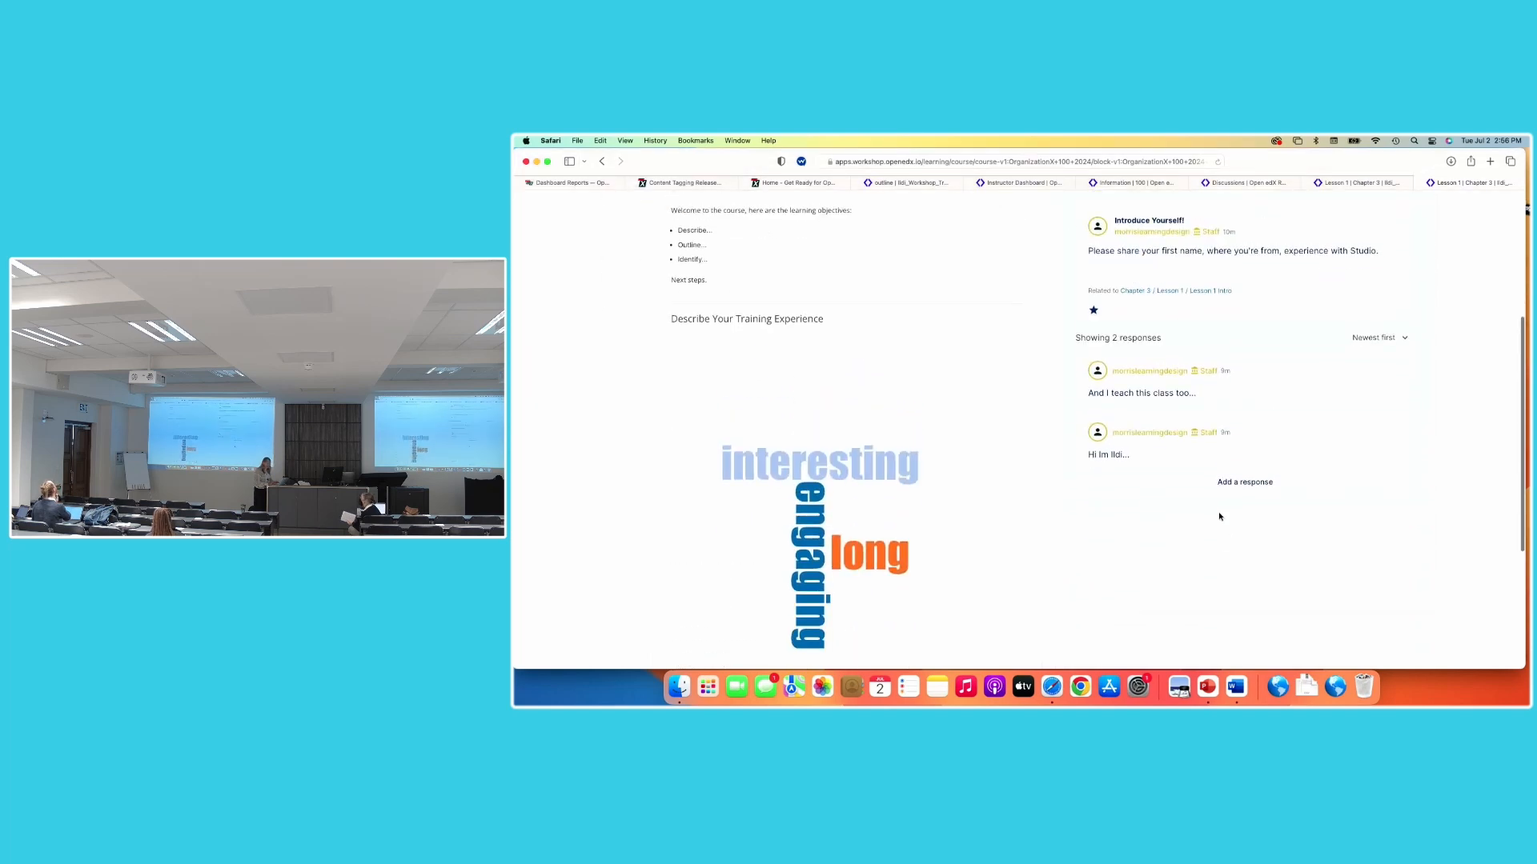
scroll(1219, 517, "down", 3)
scroll(1219, 517, "down", 1)
scroll(1219, 516, "up", 5)
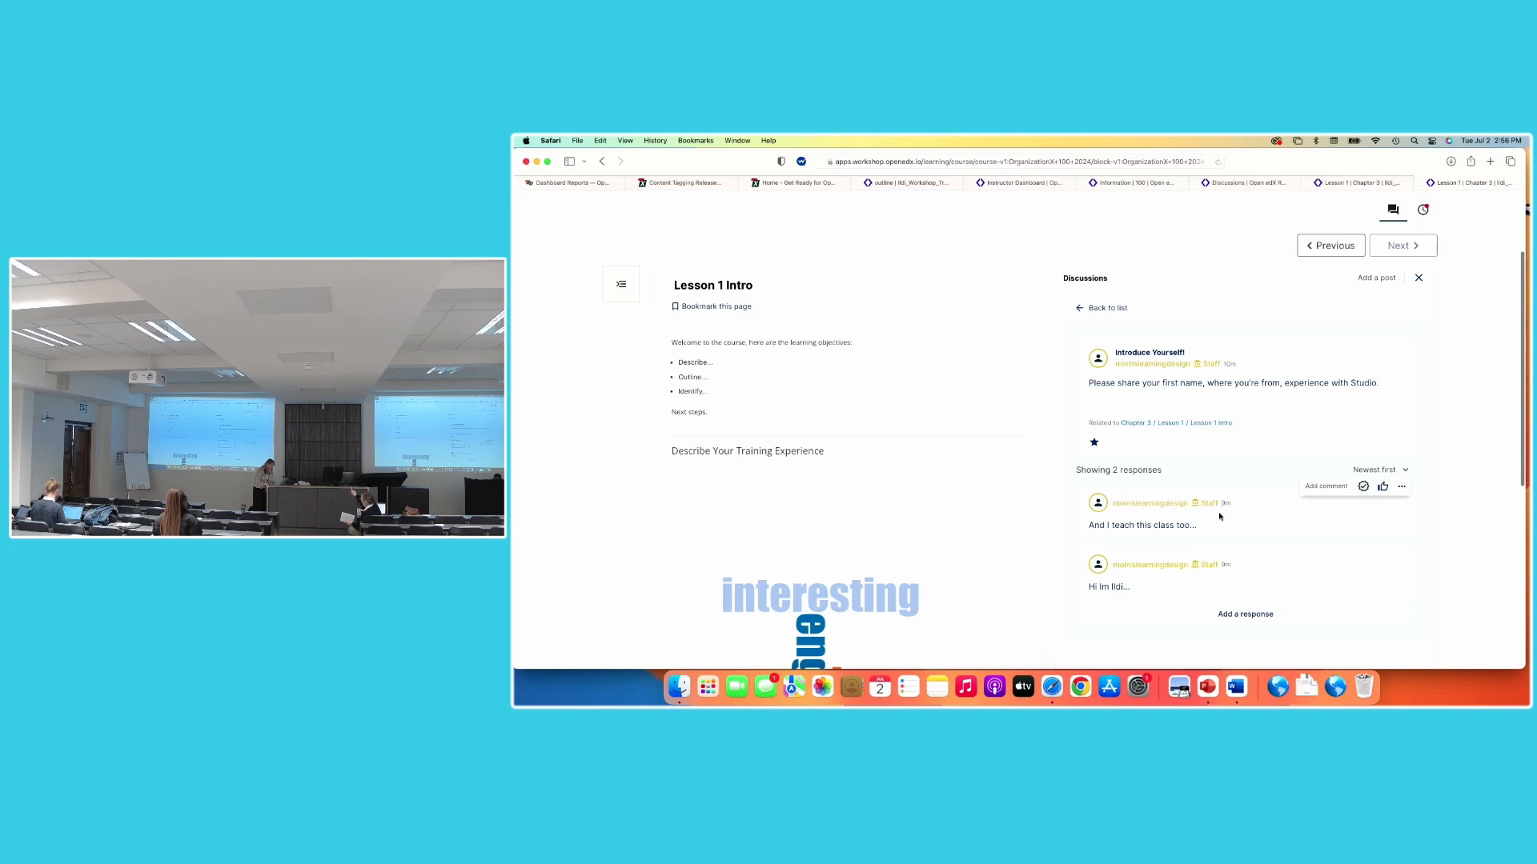
scroll(1219, 516, "up", 3)
scroll(1219, 516, "up", 1)
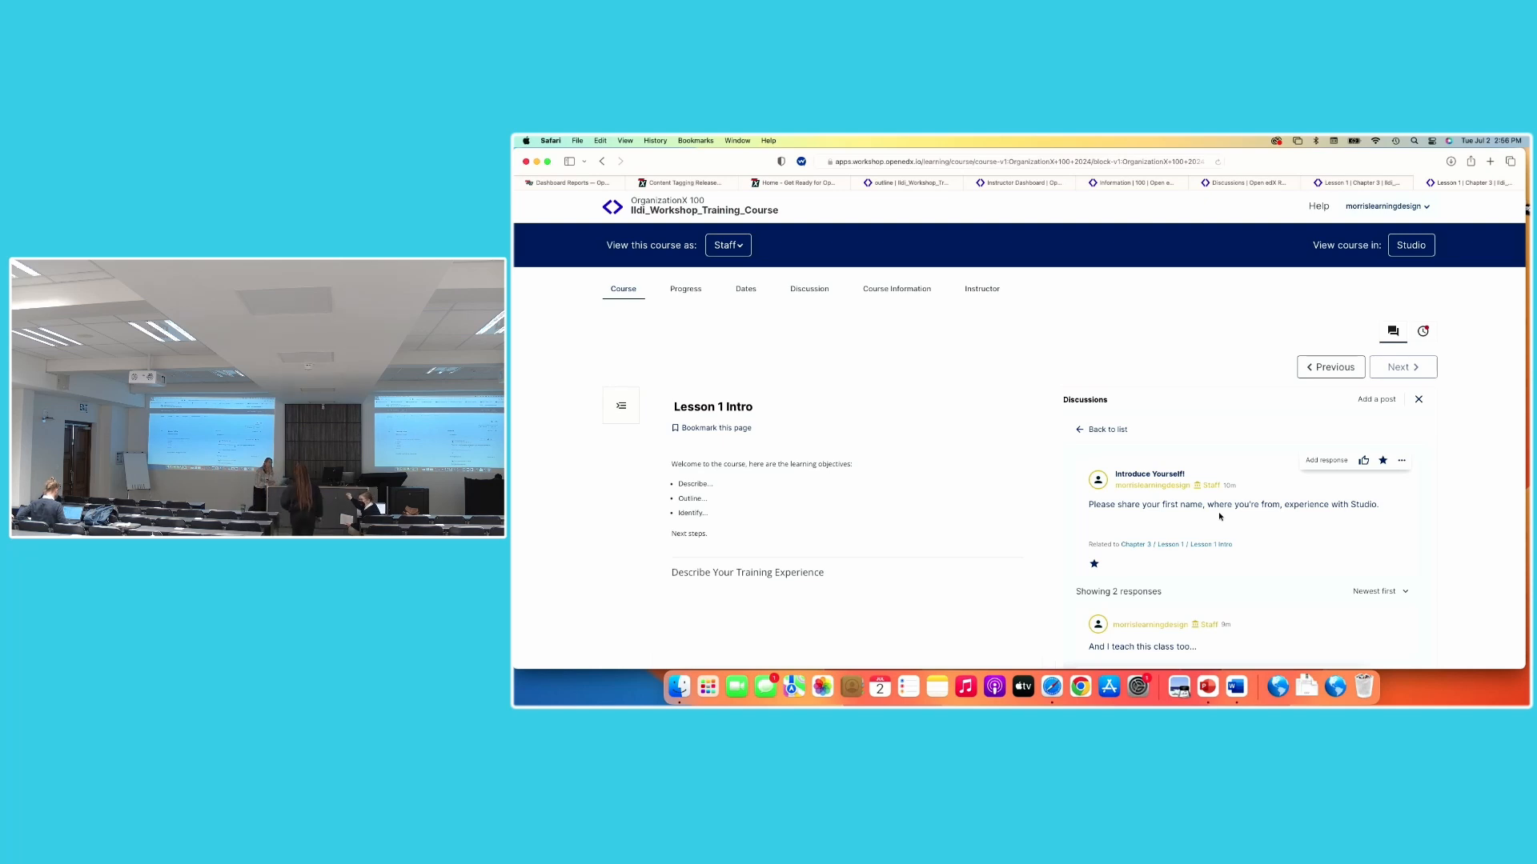
scroll(1220, 517, "up", 1)
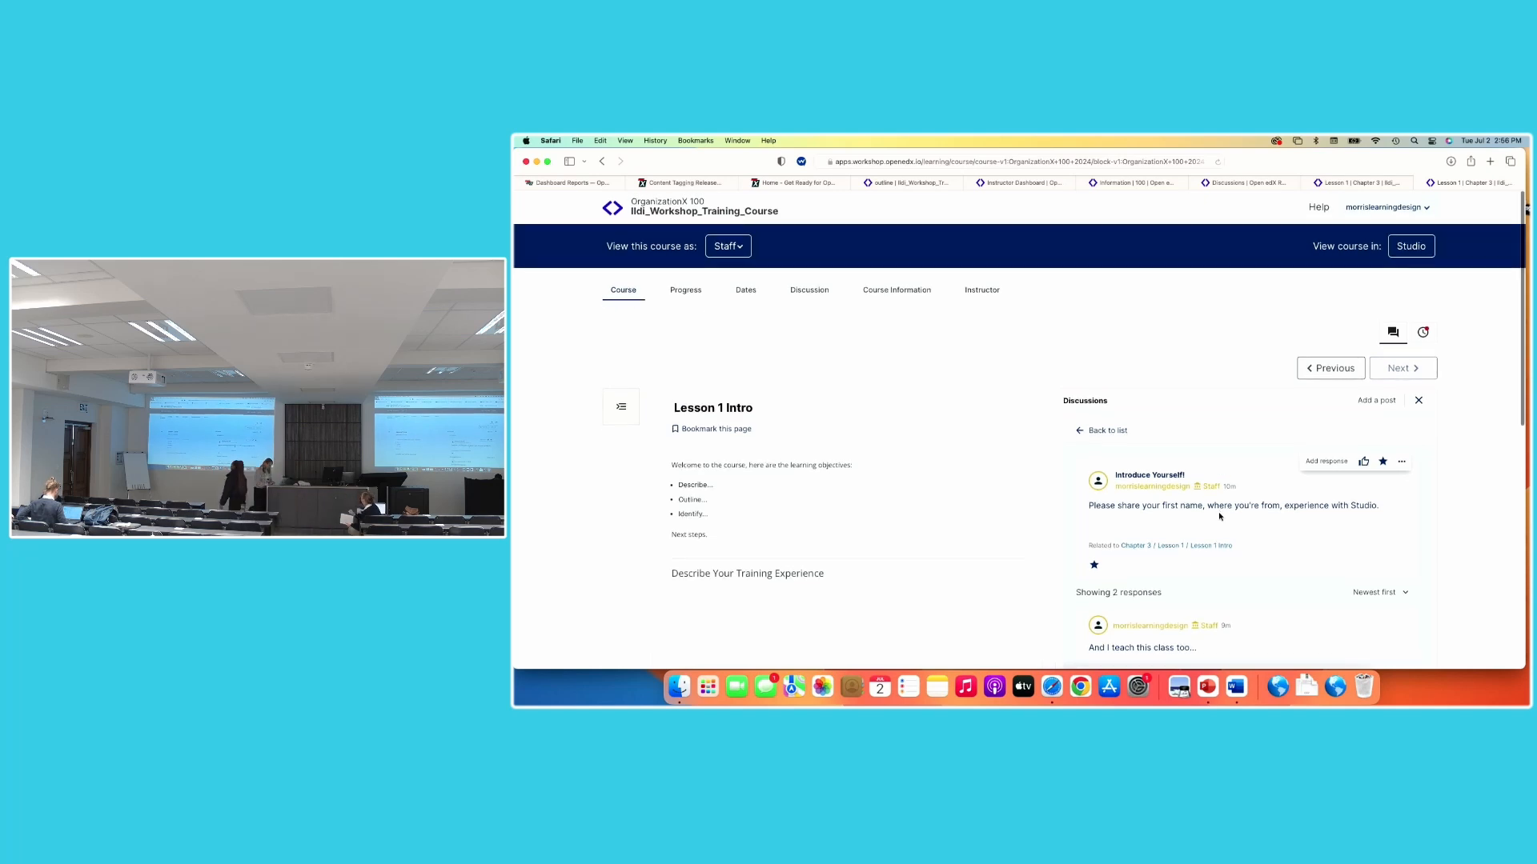
Unfollow the "Introduce Yourself!" post and look through its responses alongside the unit's word cloud
left_click(1383, 472)
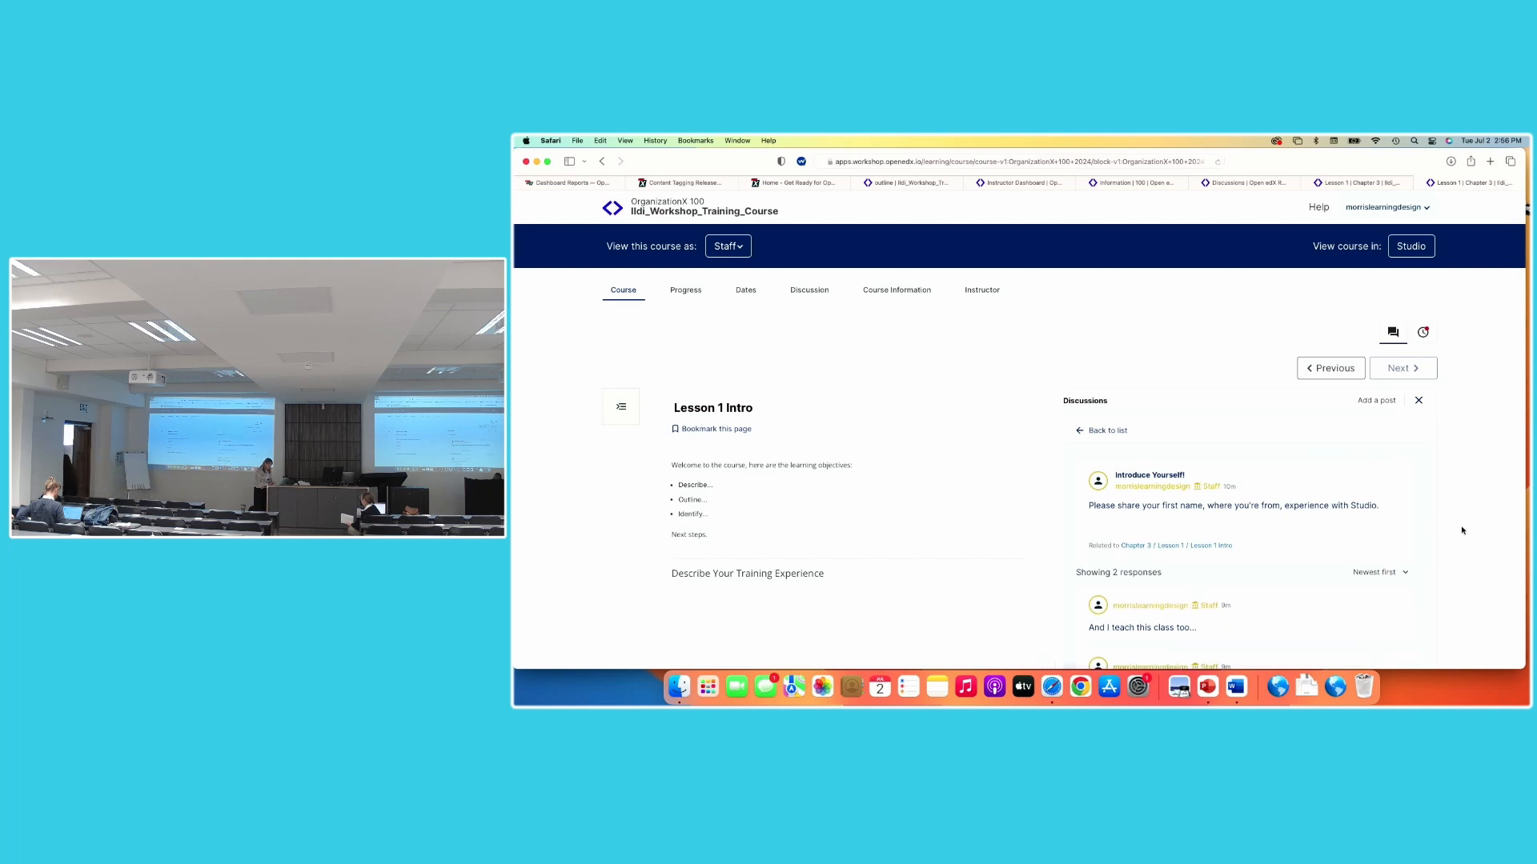
scroll(1449, 528, "down", 3)
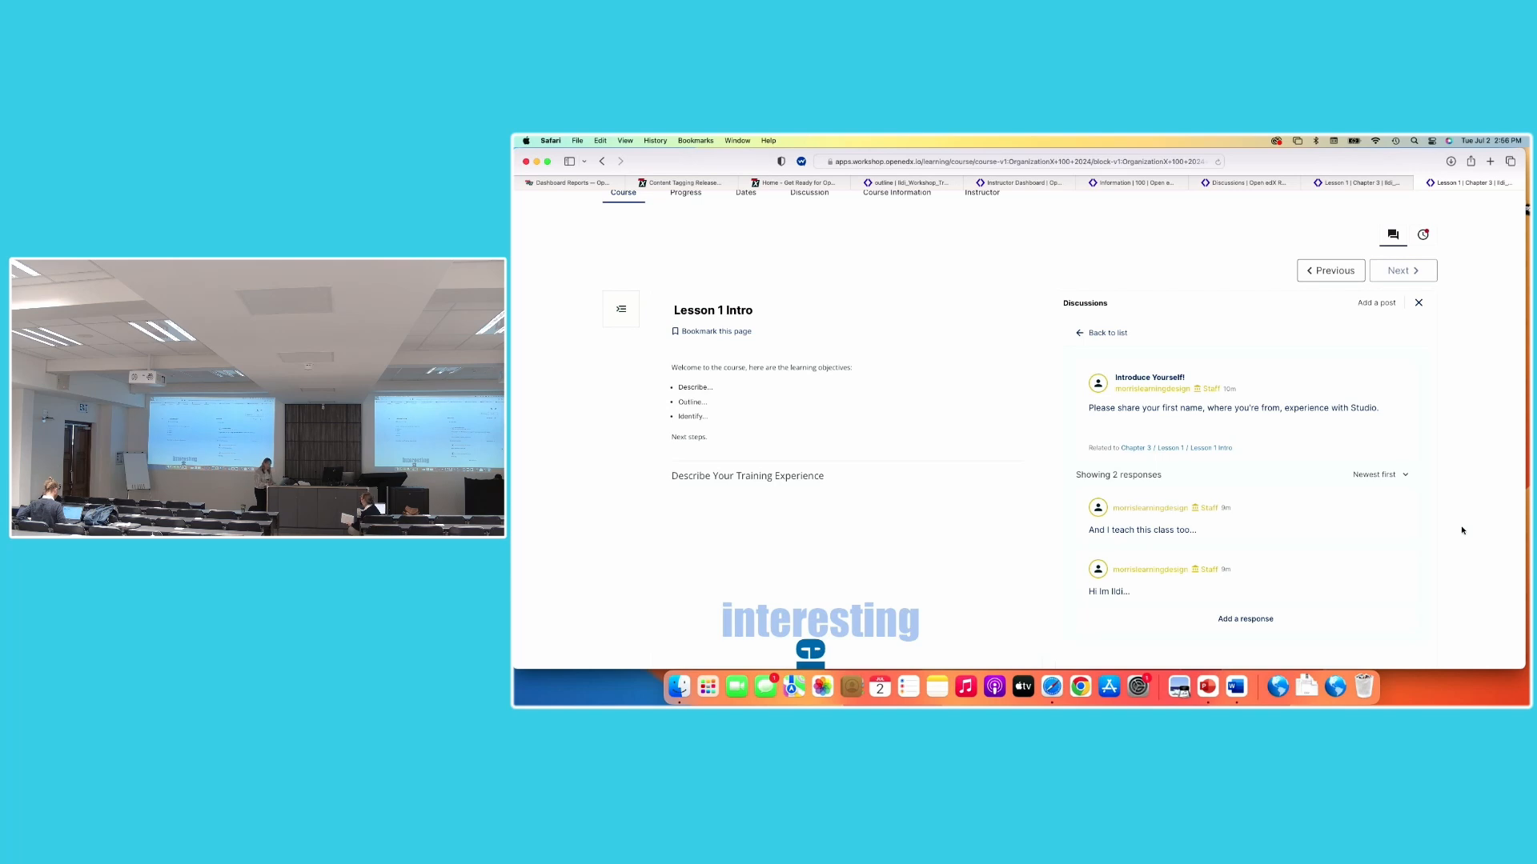
scroll(1462, 529, "down", 5)
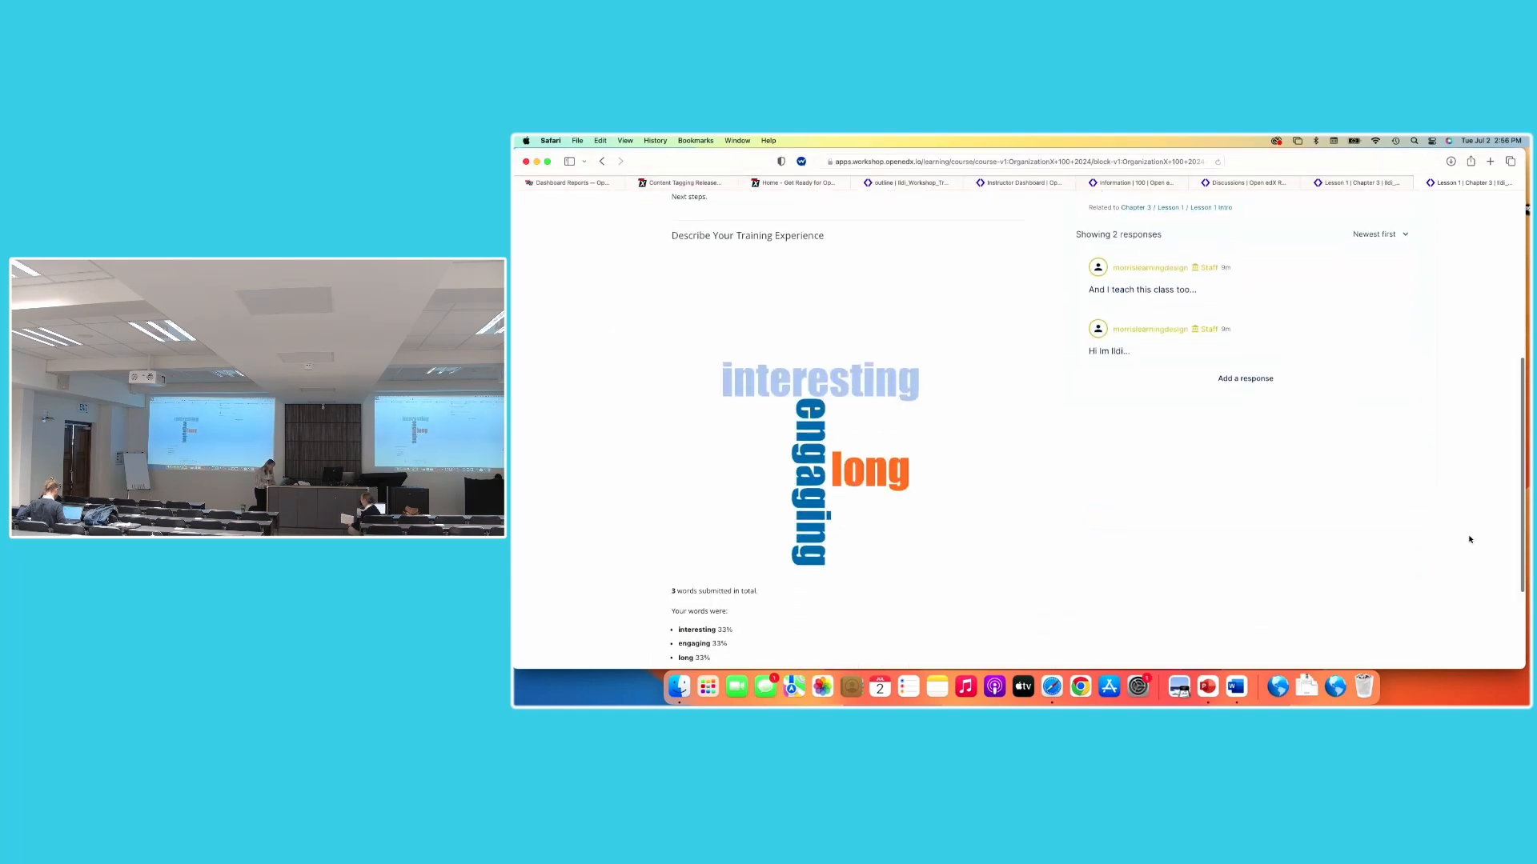
scroll(1470, 540, "up", 8)
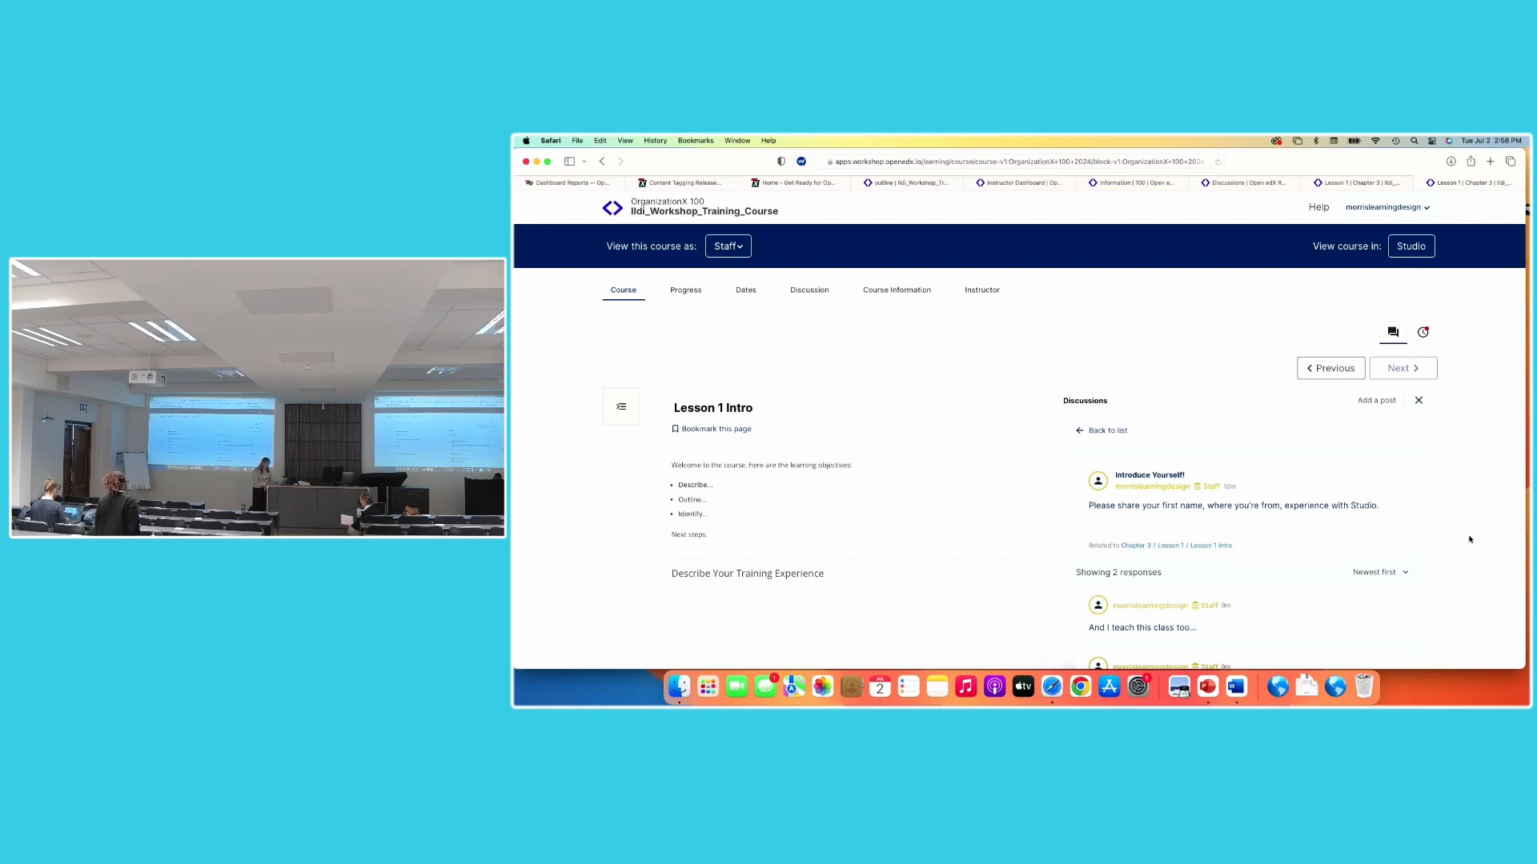
mouse_move(1310, 621)
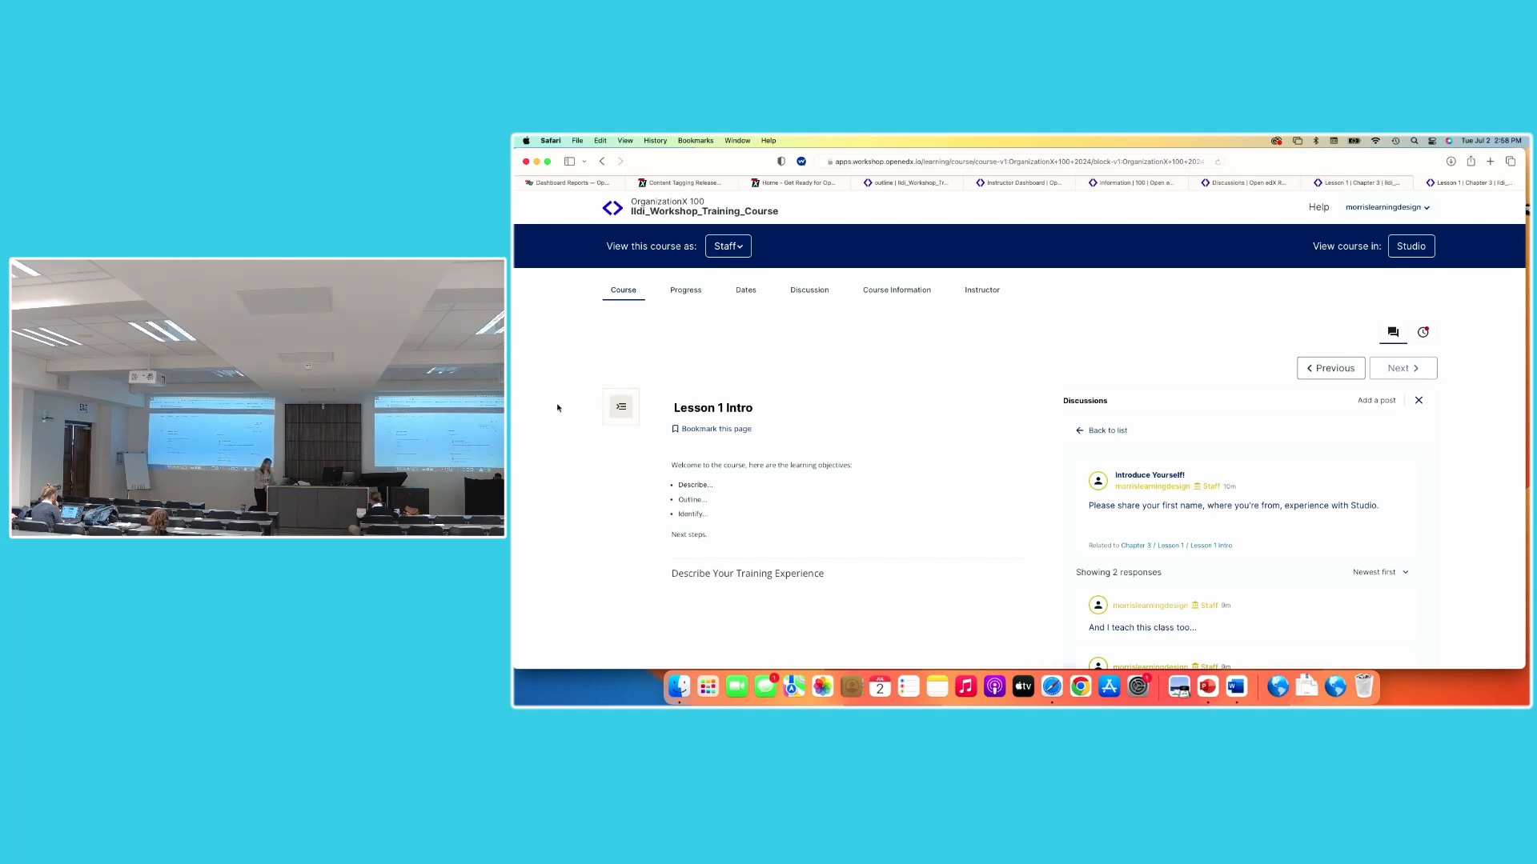
Return to the Studio course outline and open the Lesson 1 Intro unit in Chapter 3 for editing
left_click(898, 185)
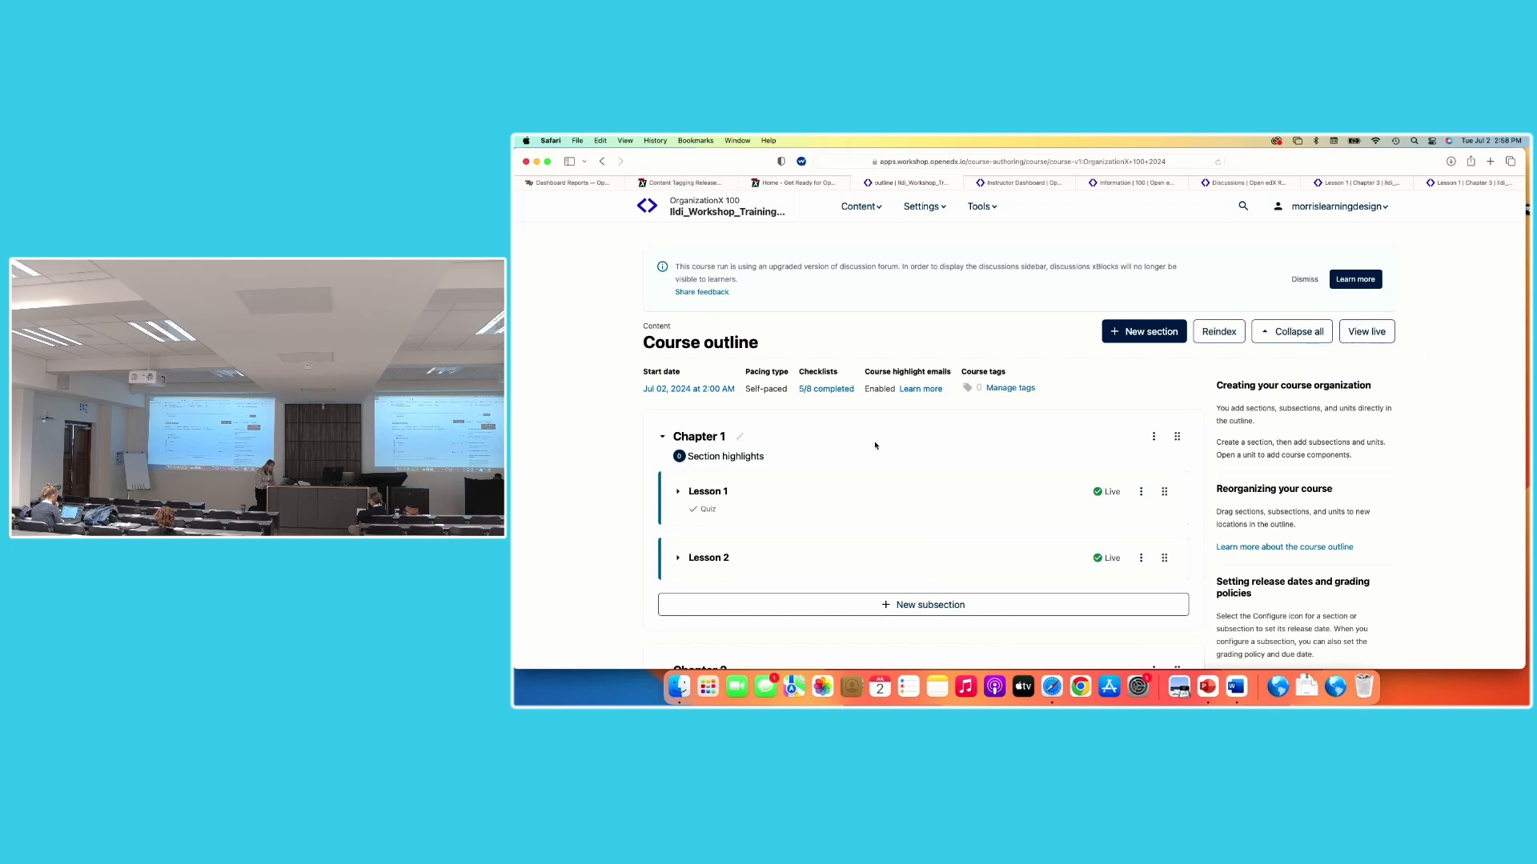
scroll(875, 440, "down", 8)
scroll(874, 445, "down", 4)
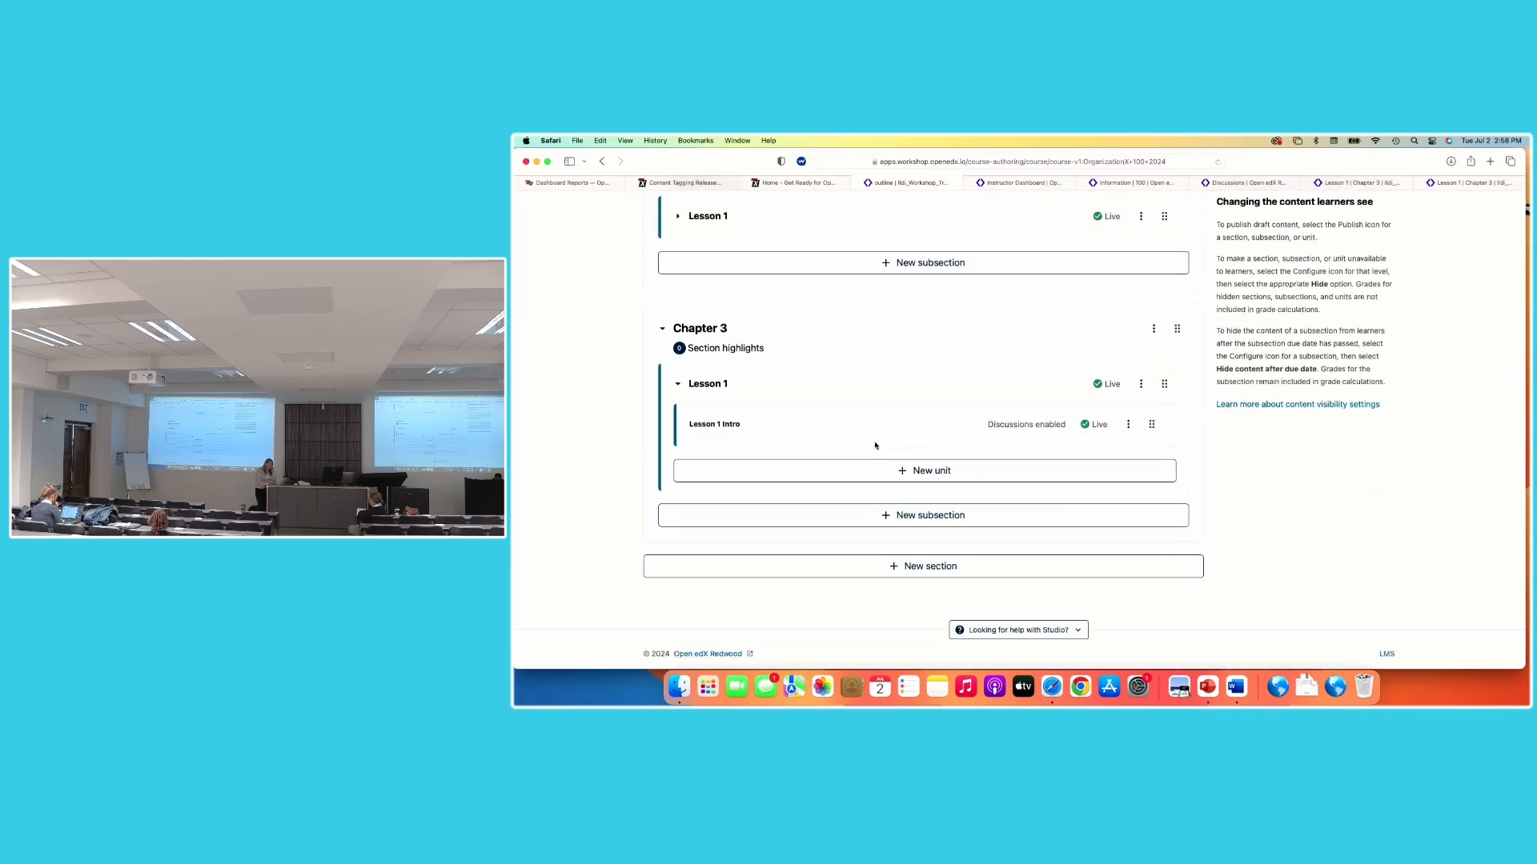
left_click(704, 425)
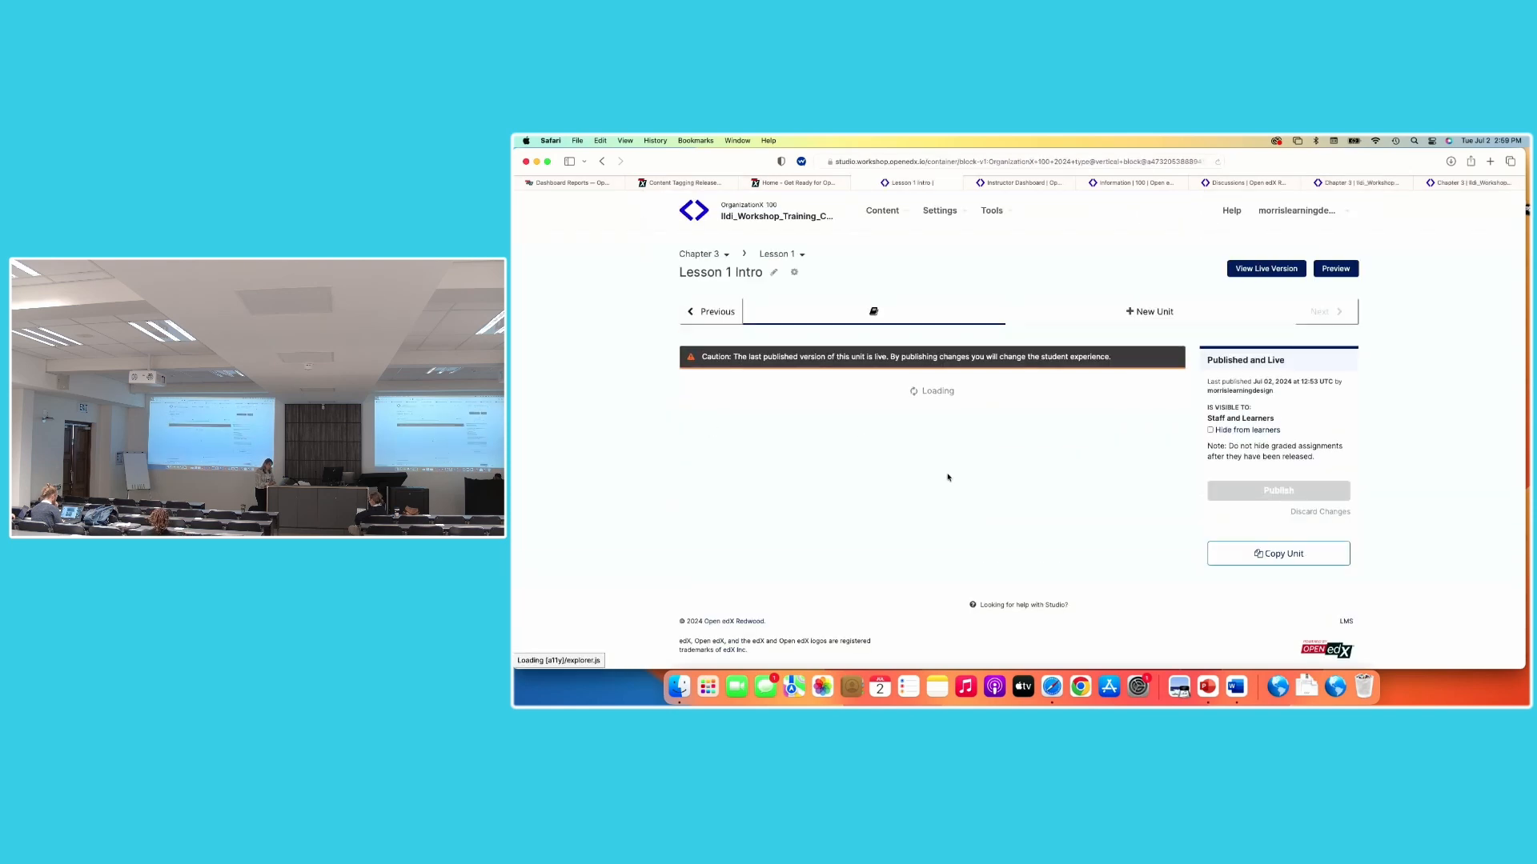
Add a Drag and Drop component below the word cloud in the Lesson 1 Intro unit
scroll(947, 478, "down", 5)
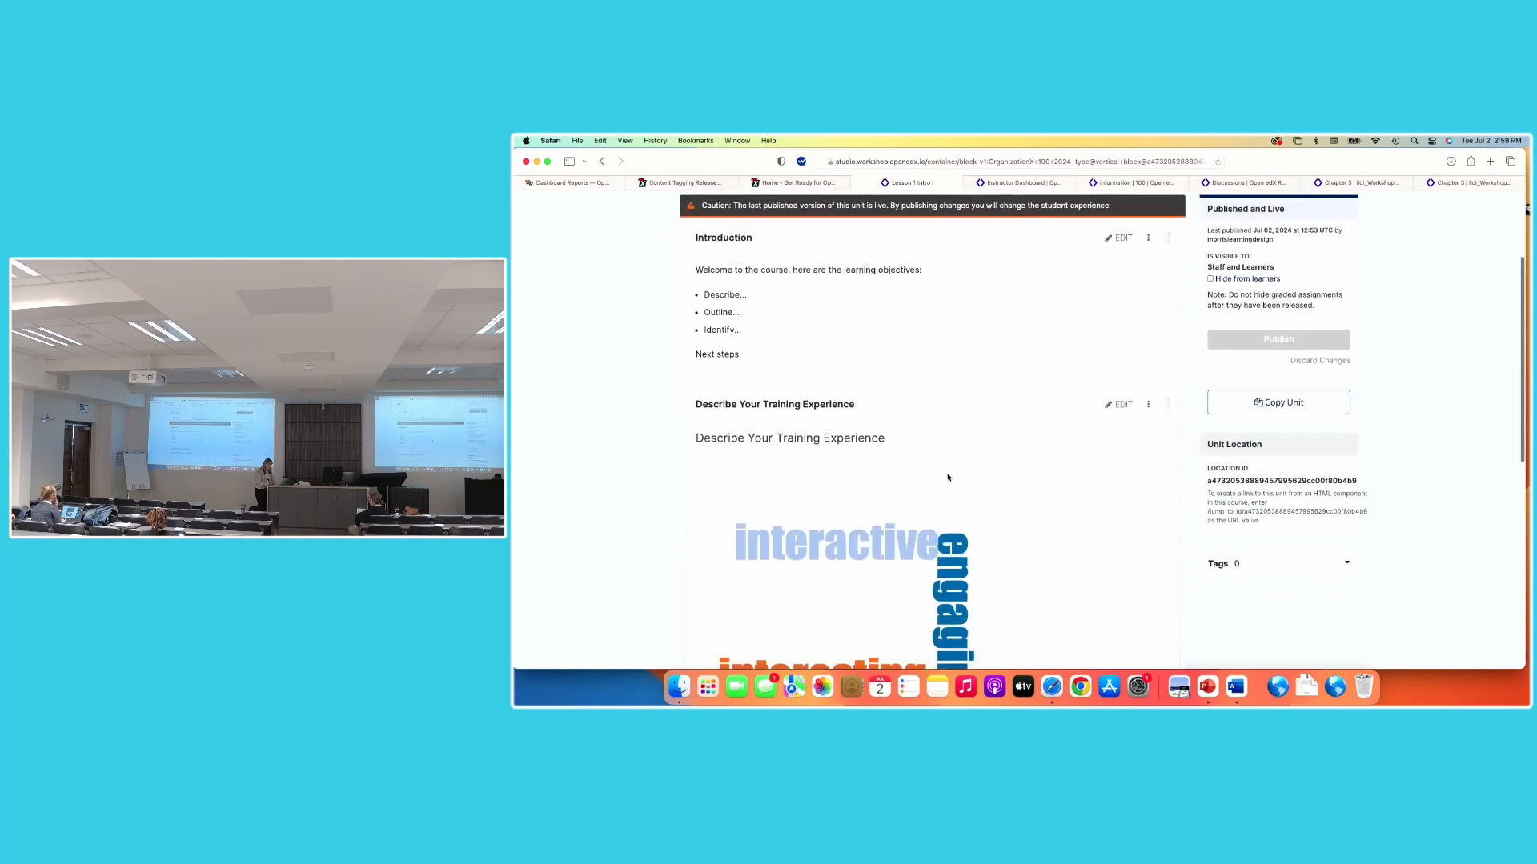
scroll(948, 477, "down", 5)
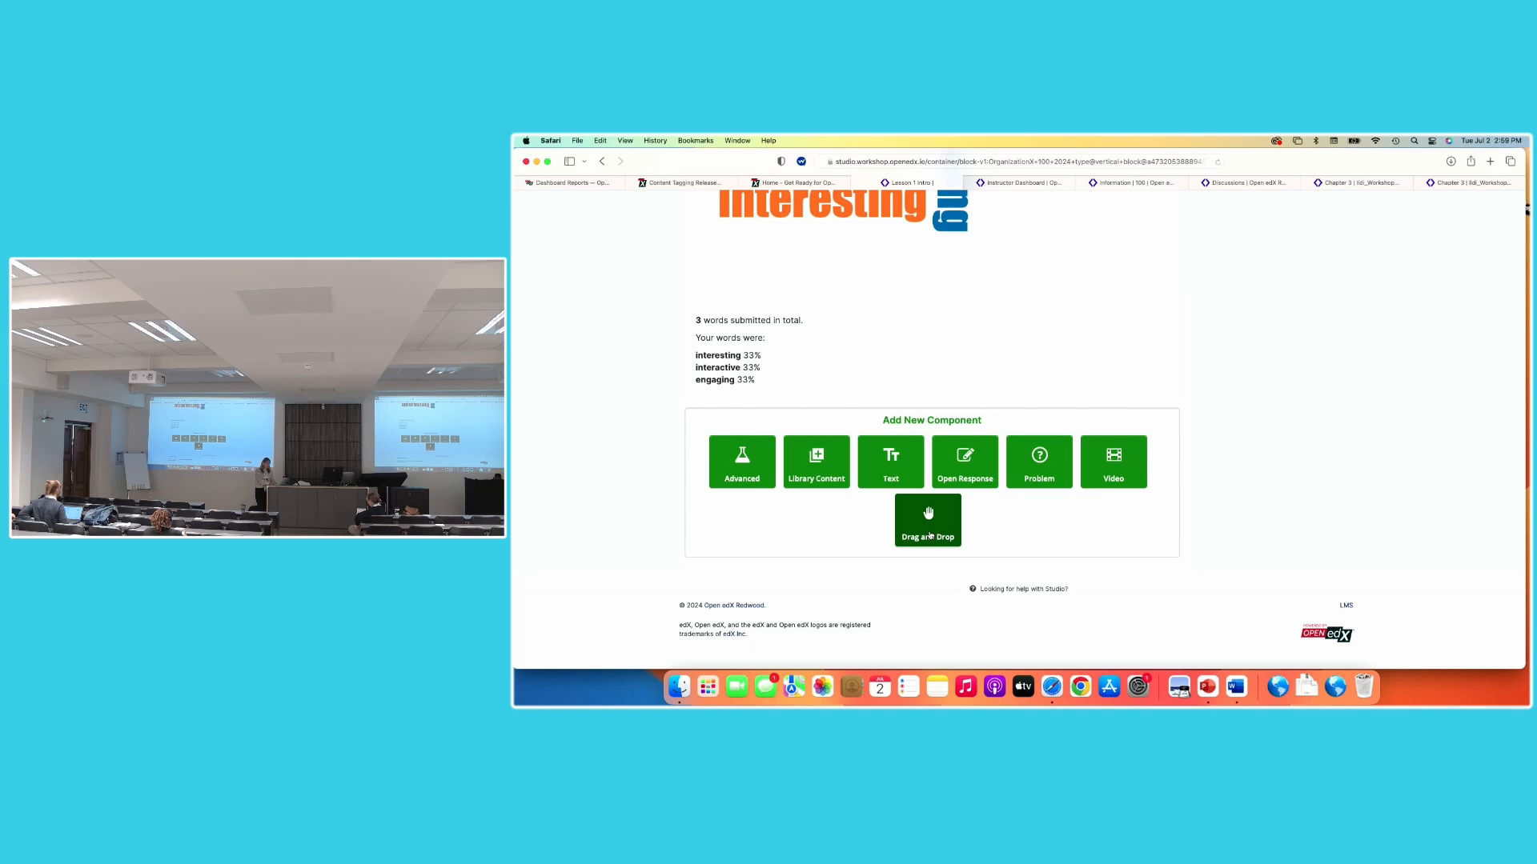
left_click(930, 536)
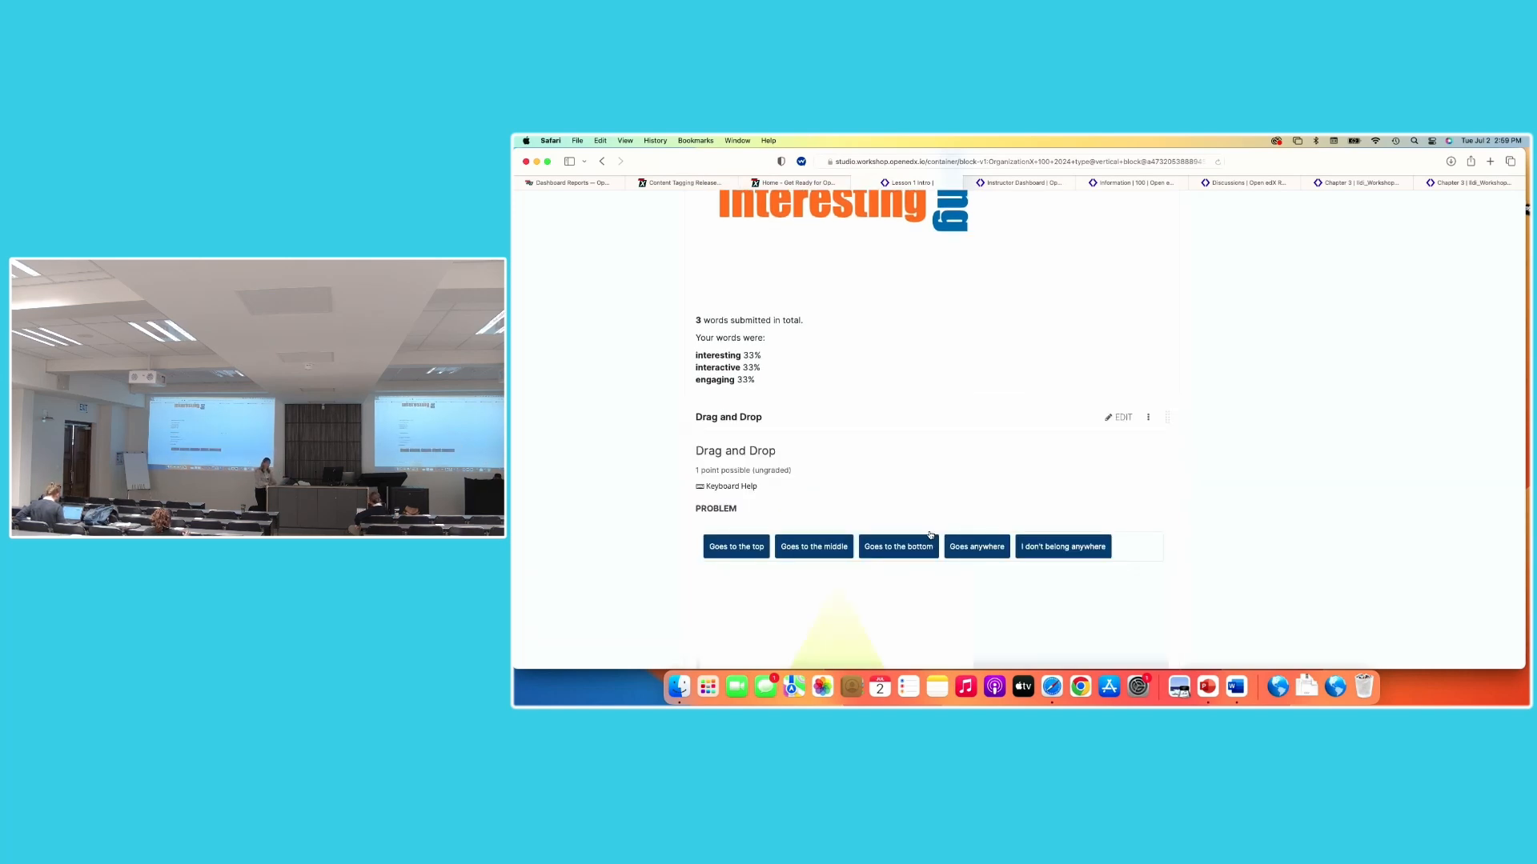
scroll(1241, 588, "down", 3)
scroll(1241, 588, "down", 2)
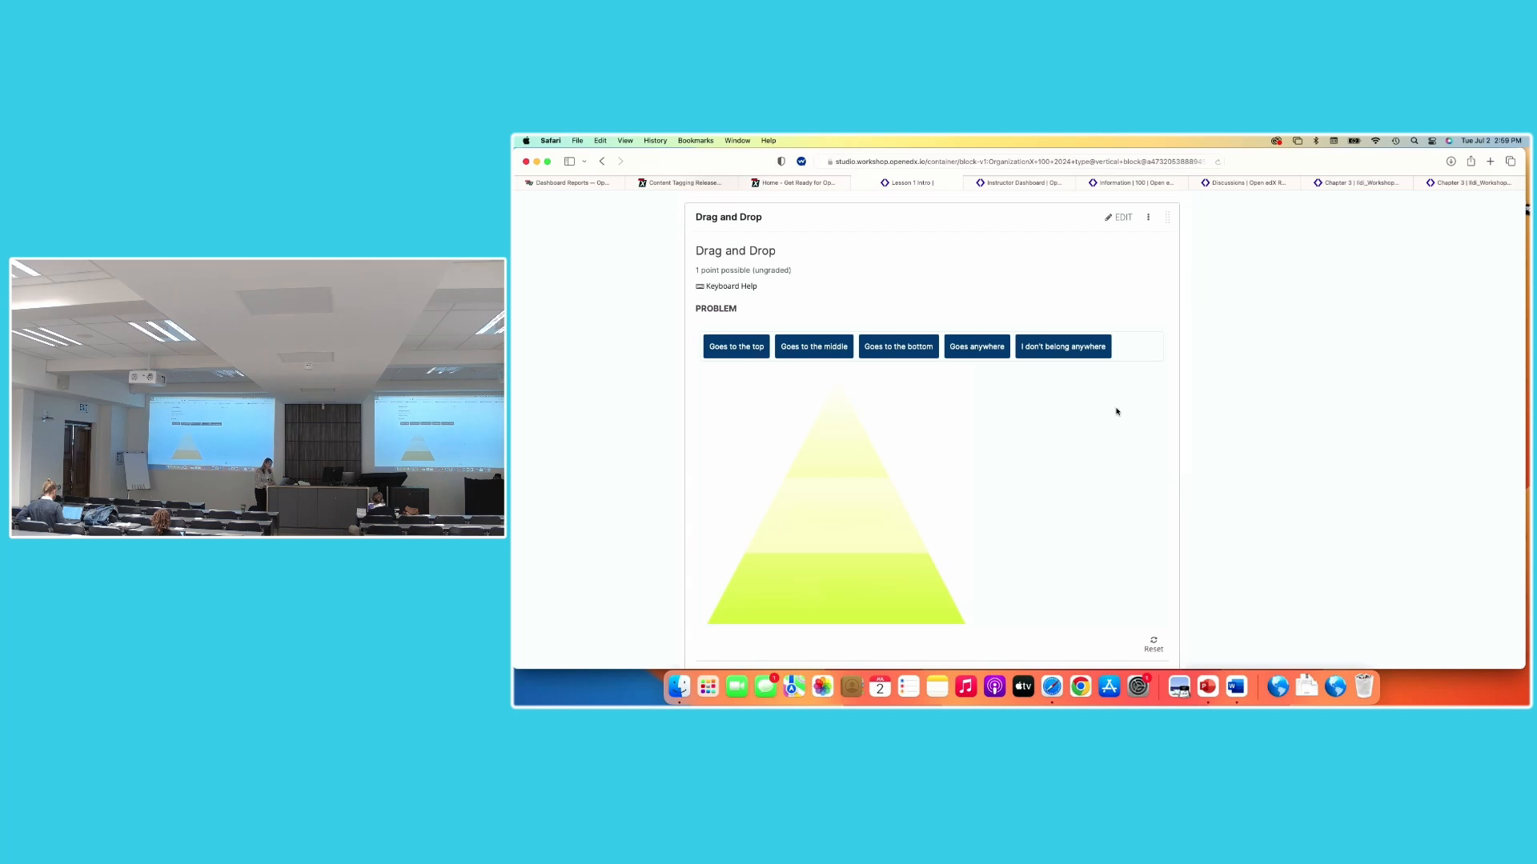
Test the drag and drop problem by trying each item on the pyramid's zones, and review the feedback
left_click_drag(1059, 350, 886, 473)
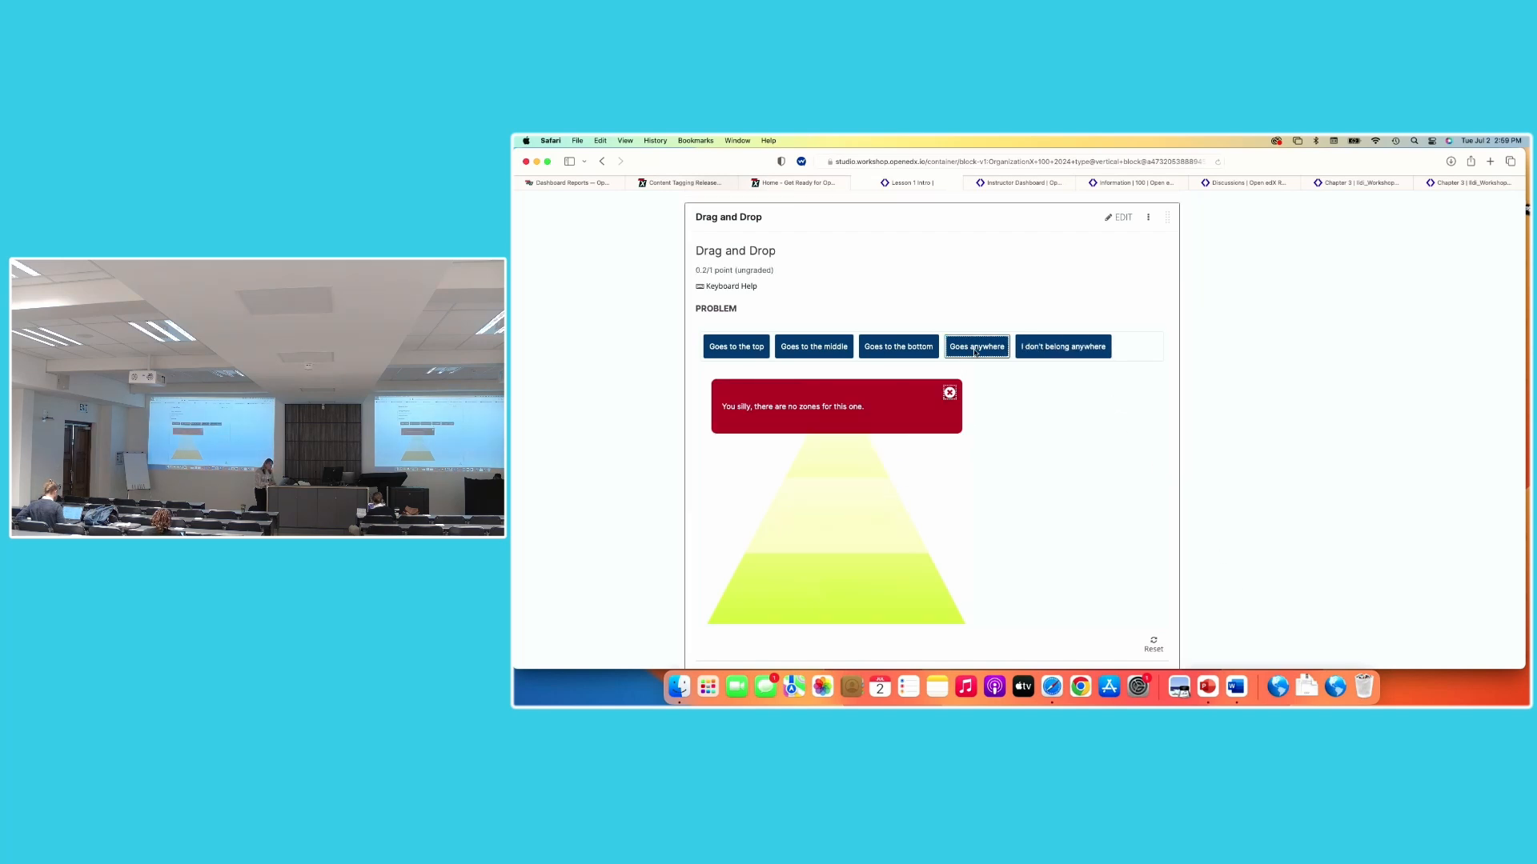
left_click_drag(974, 348, 843, 525)
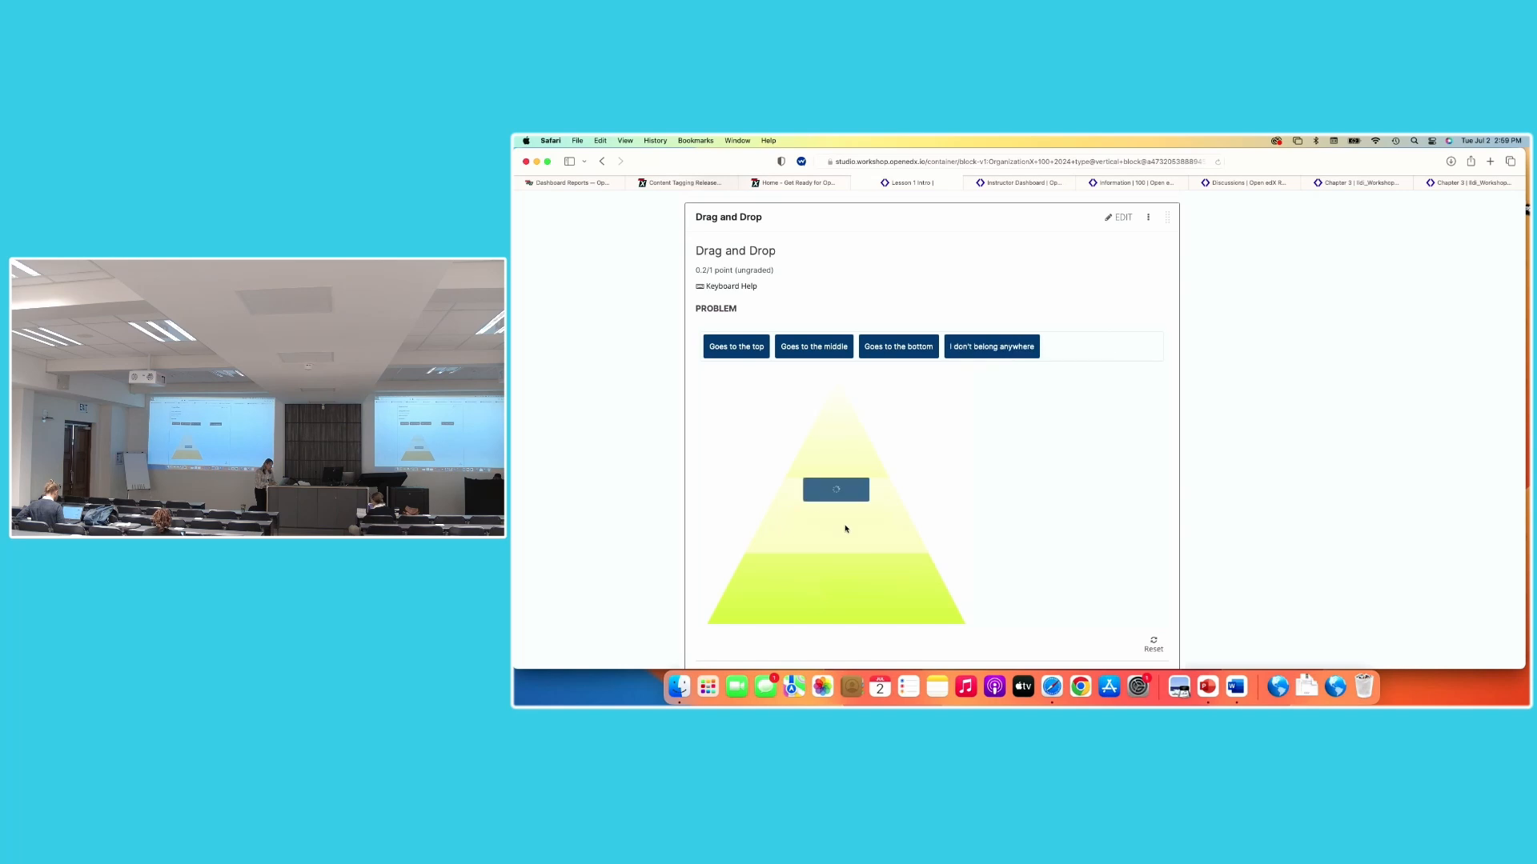
left_click_drag(989, 350, 957, 435)
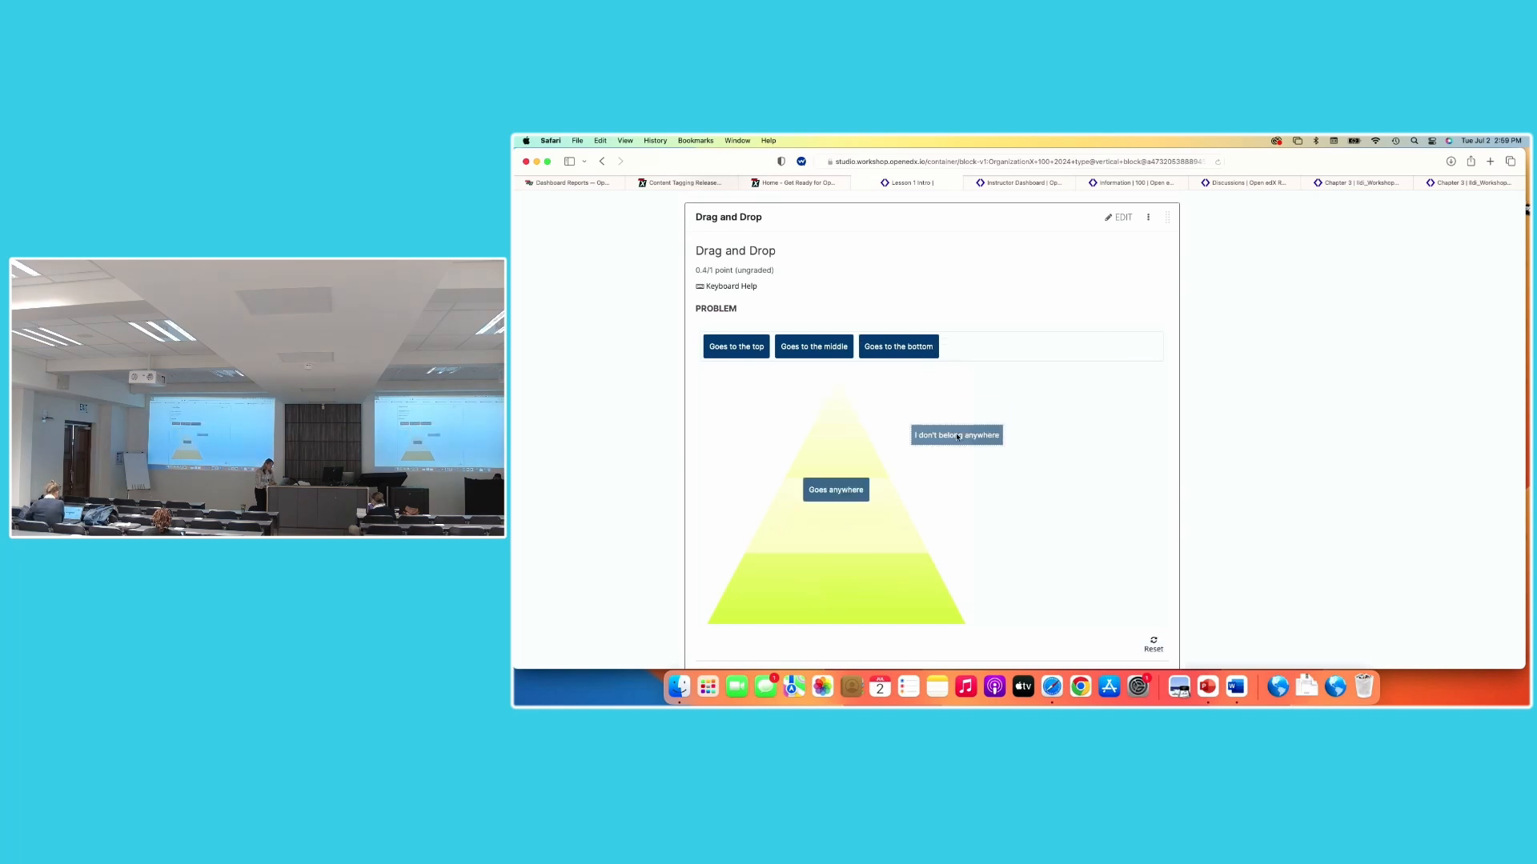
left_click_drag(736, 347, 833, 445)
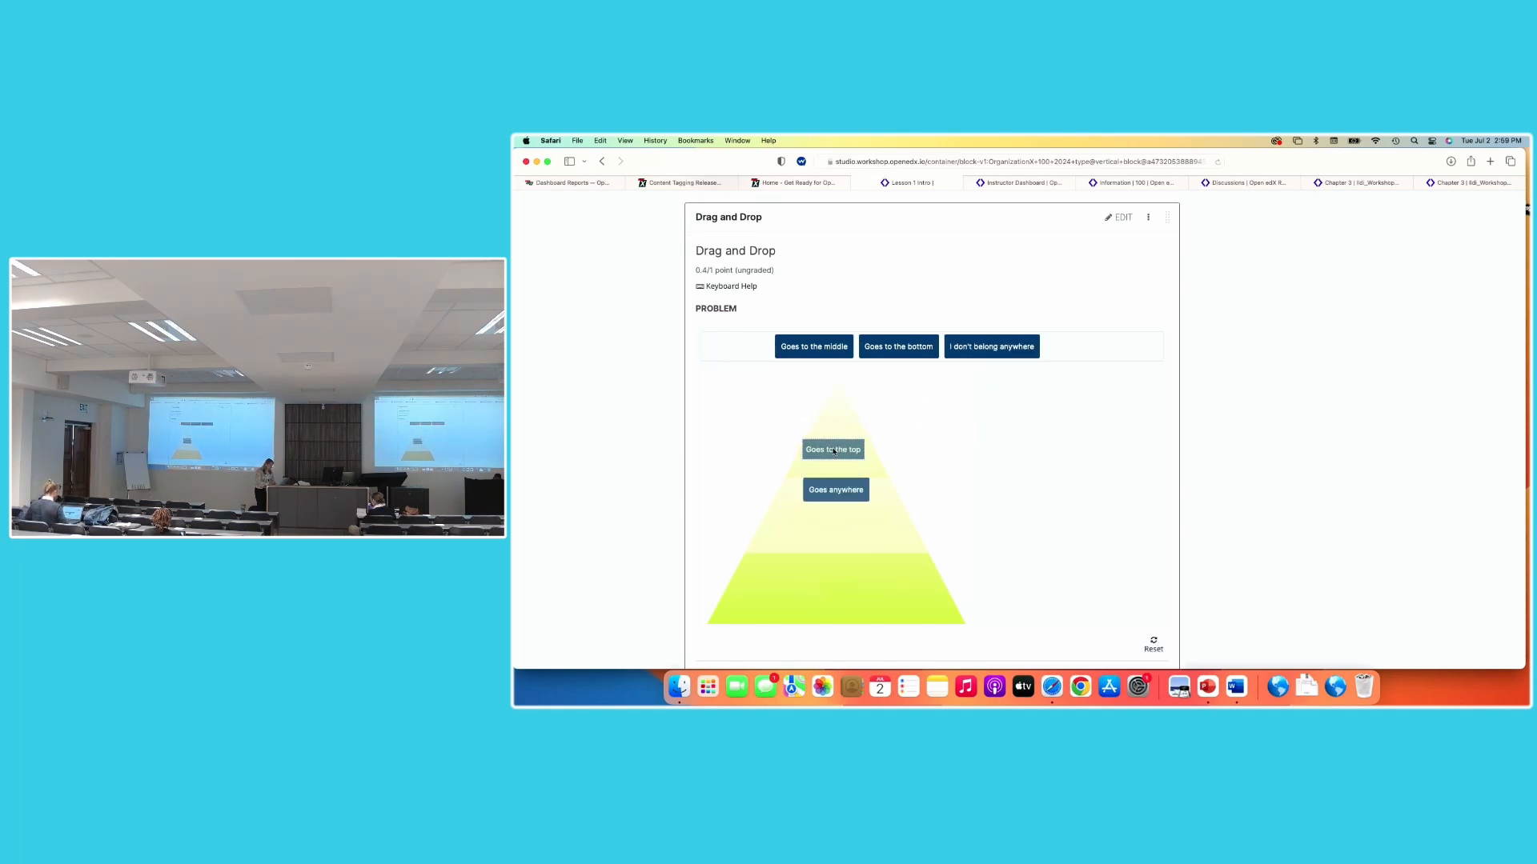
left_click_drag(827, 348, 836, 596)
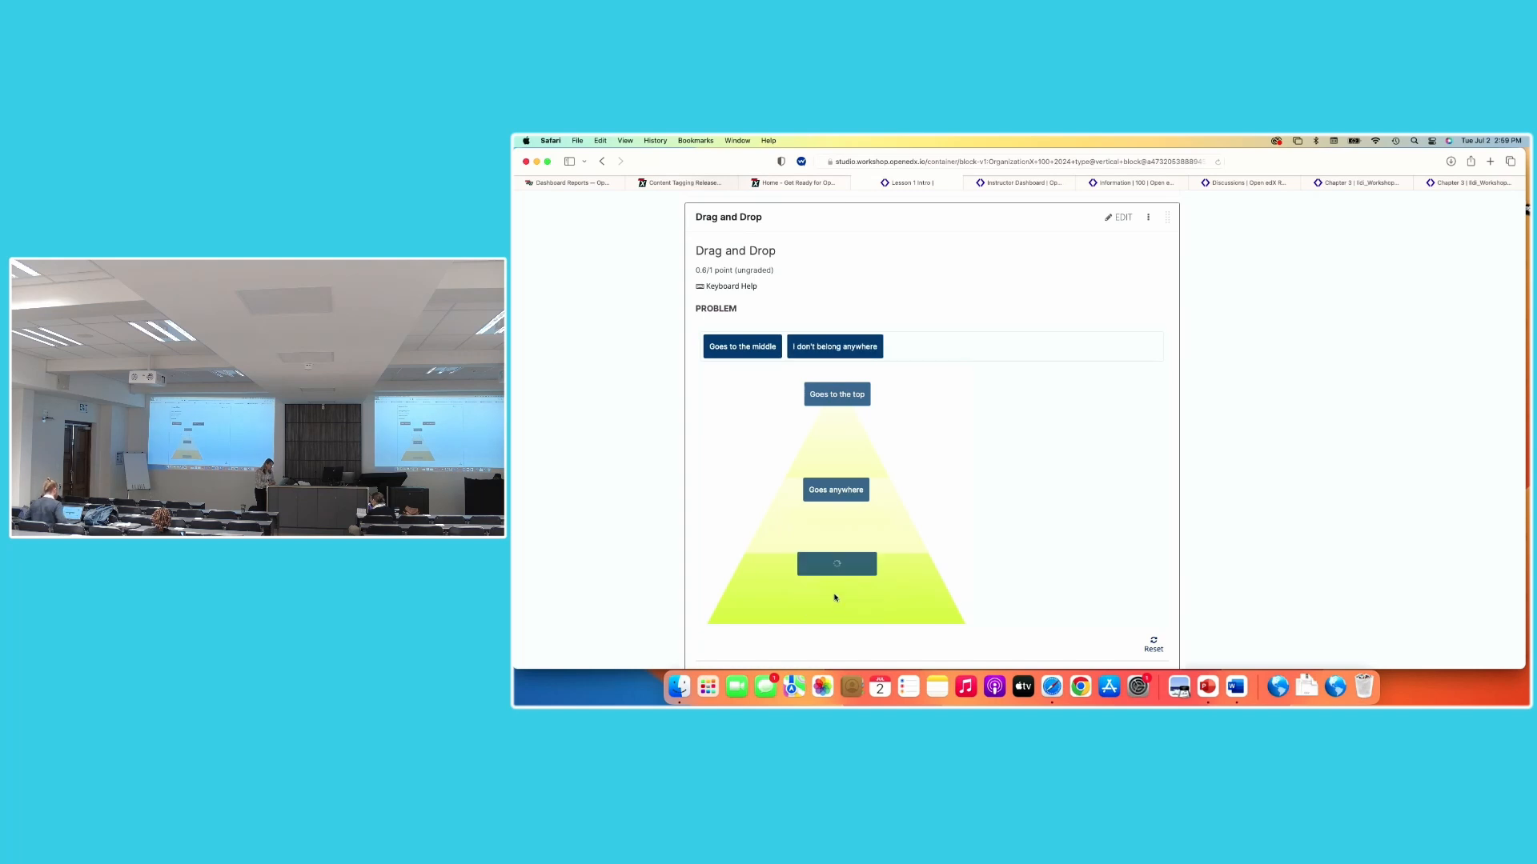
left_click_drag(741, 349, 800, 512)
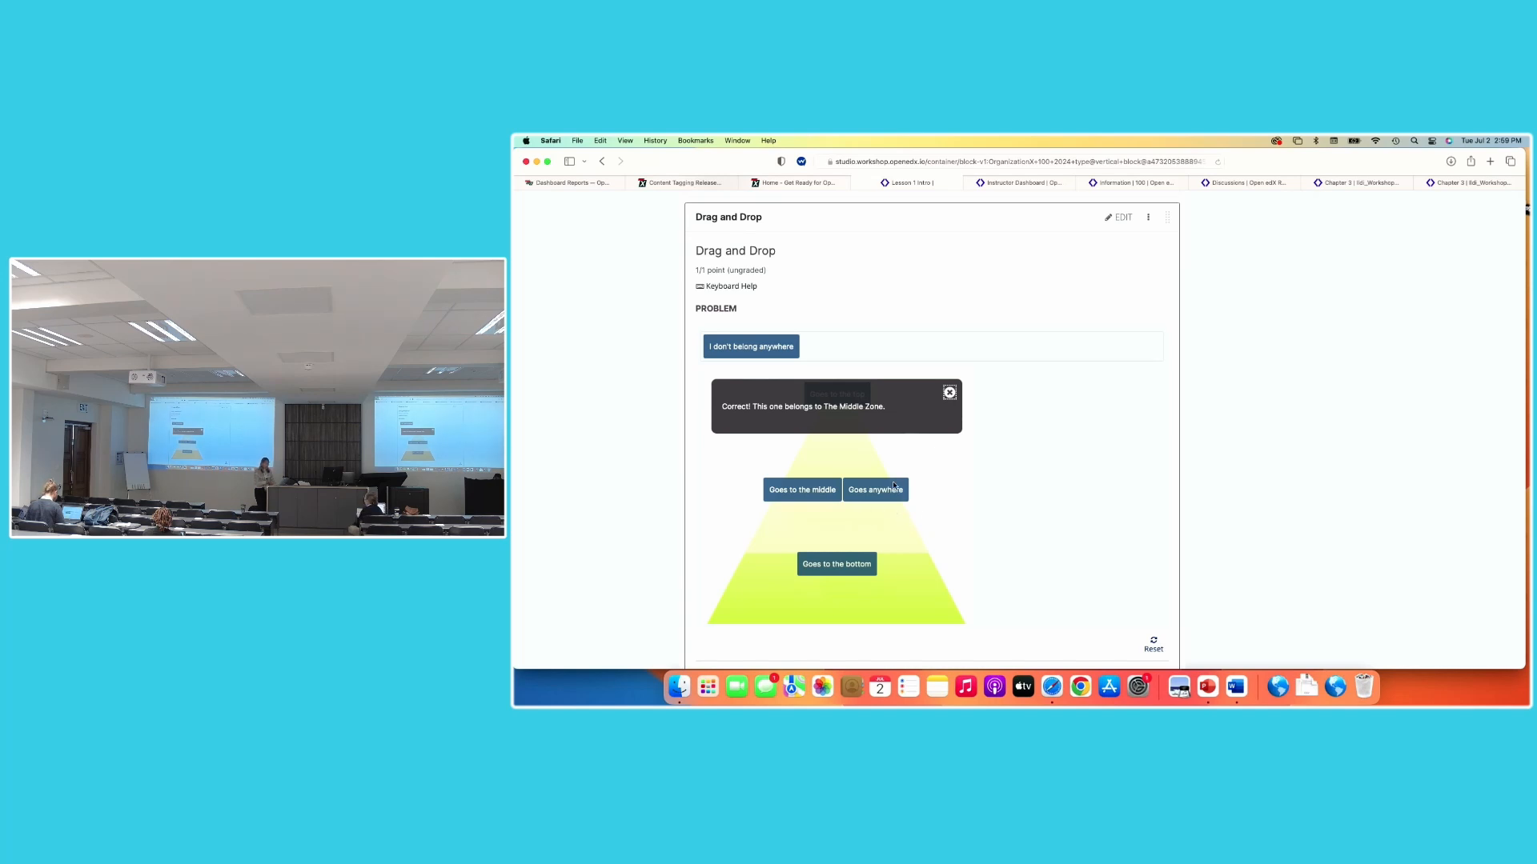
left_click(950, 394)
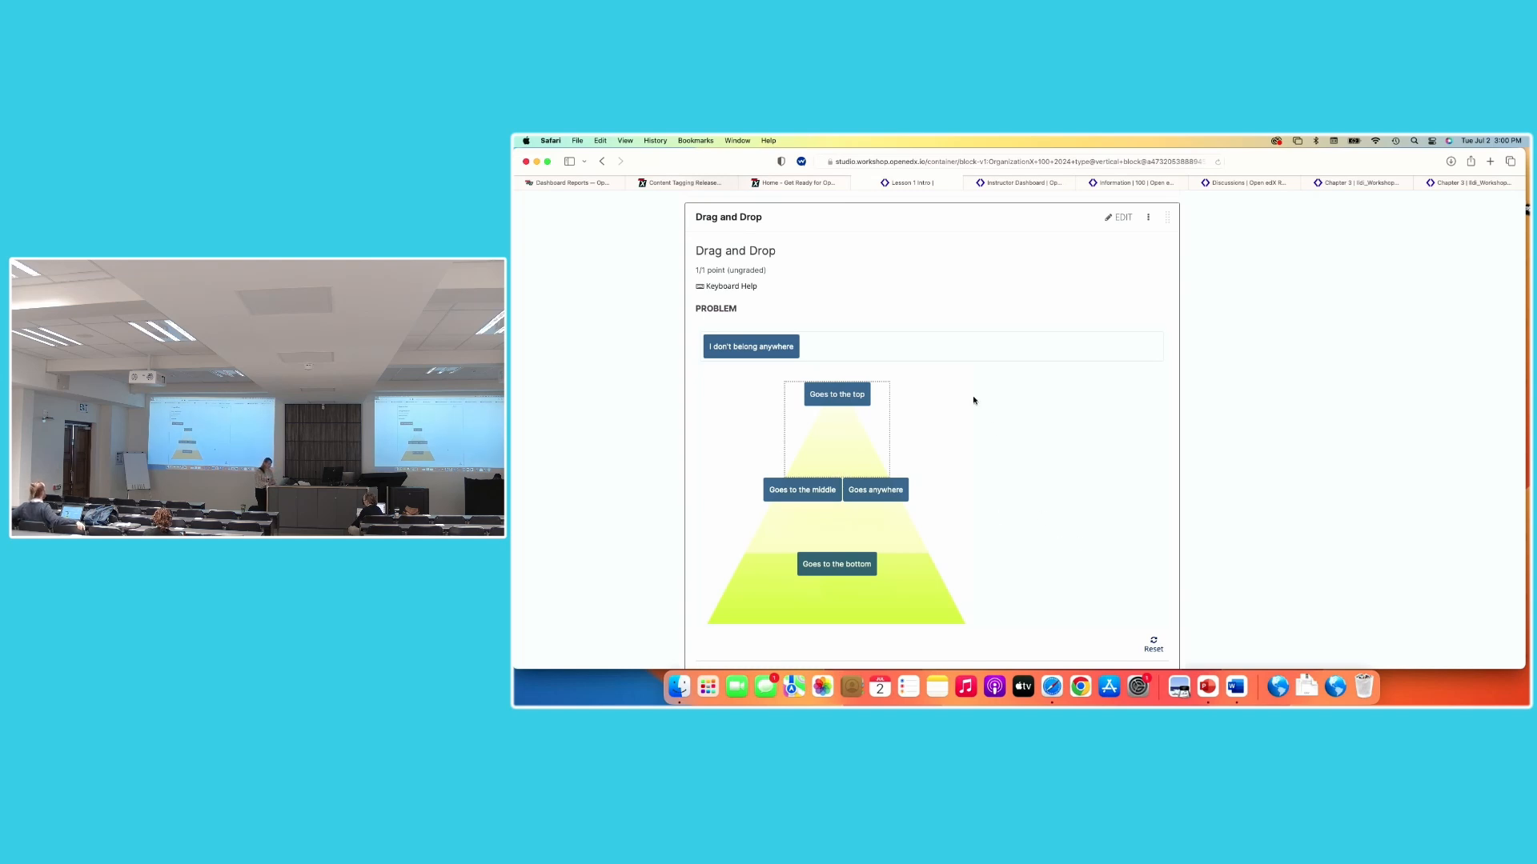
scroll(1037, 462, "down", 3)
scroll(1036, 459, "up", 2)
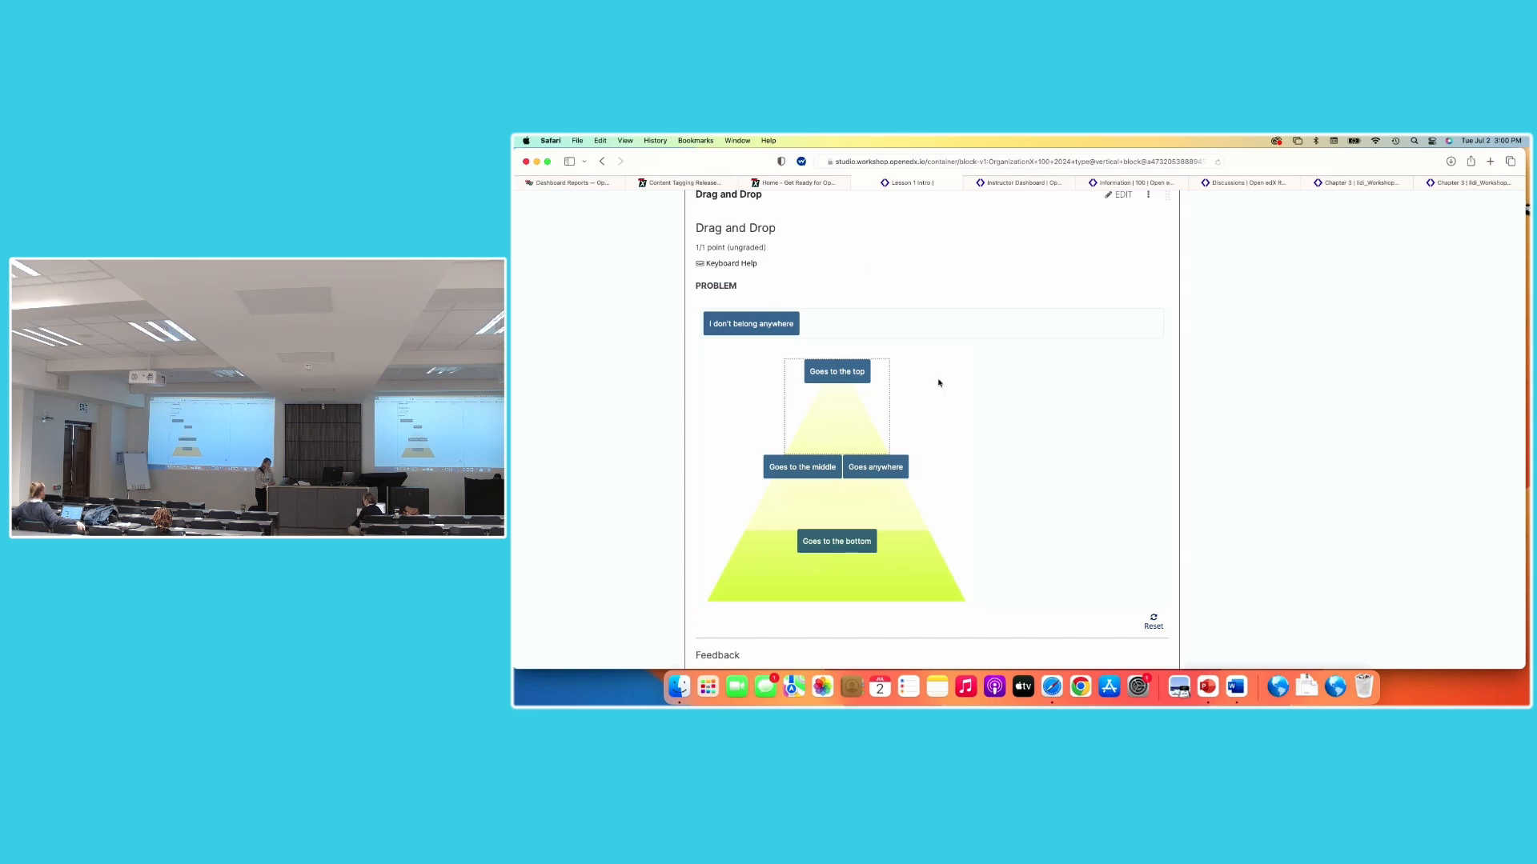
scroll(1022, 429, "down", 4)
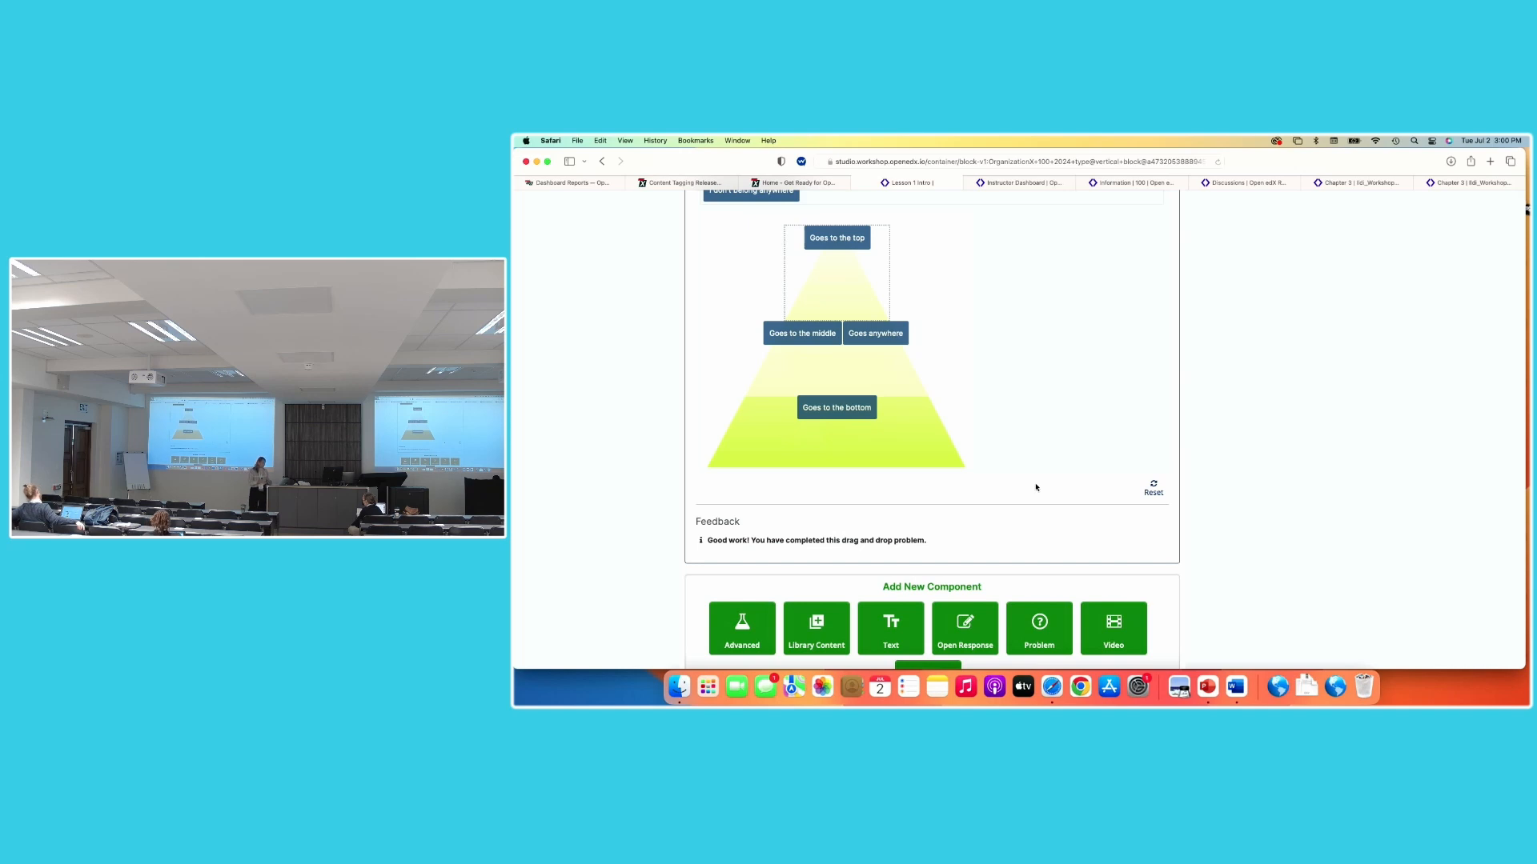
scroll(1036, 485, "up", 5)
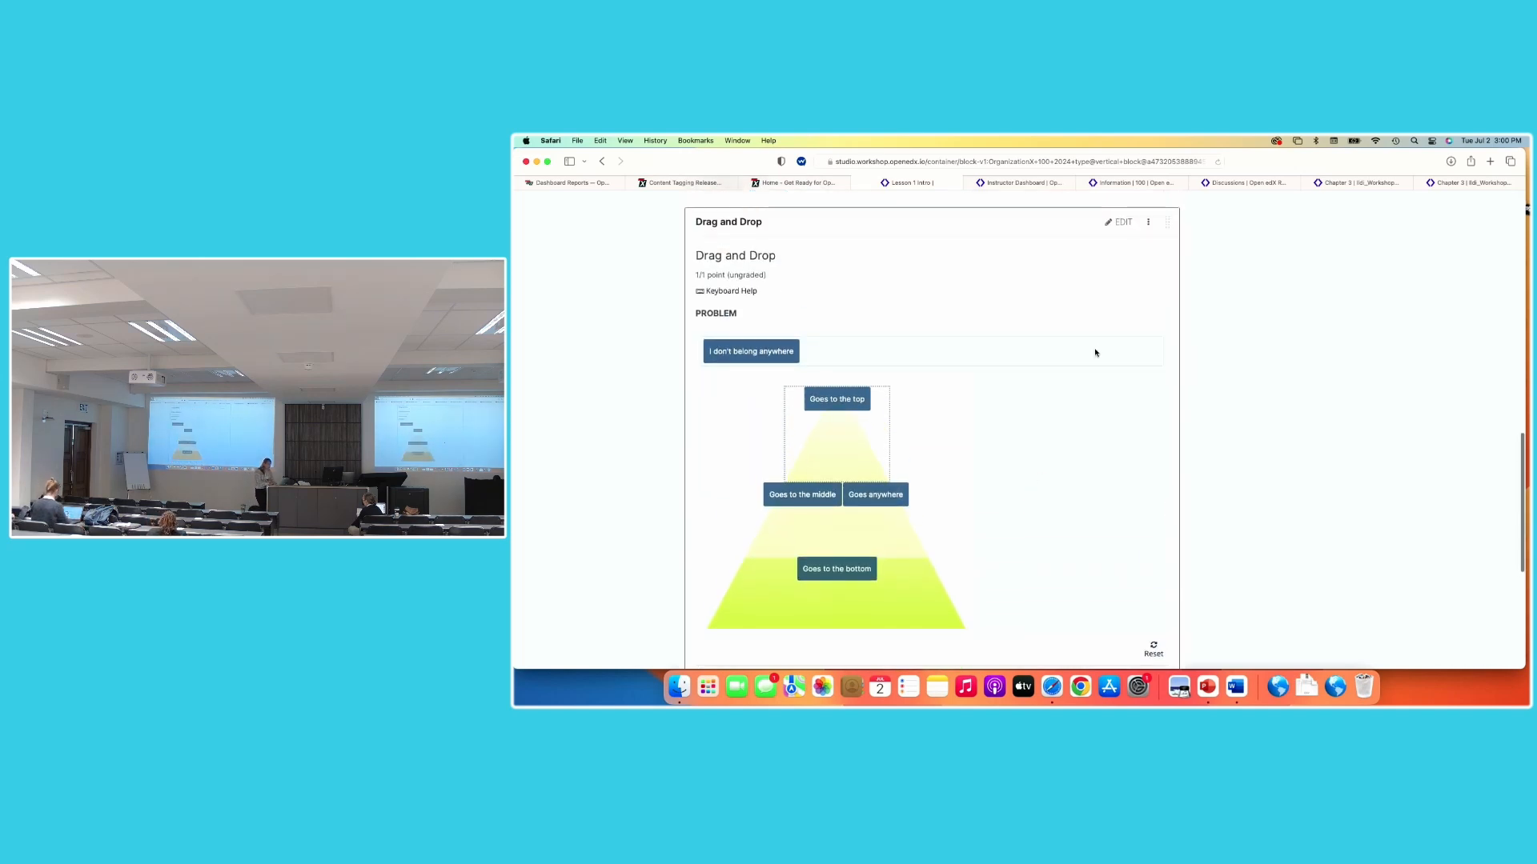
Edit the Drag and Drop component, setting its title to "Practice Session" and its mode to Assessment
left_click(1118, 223)
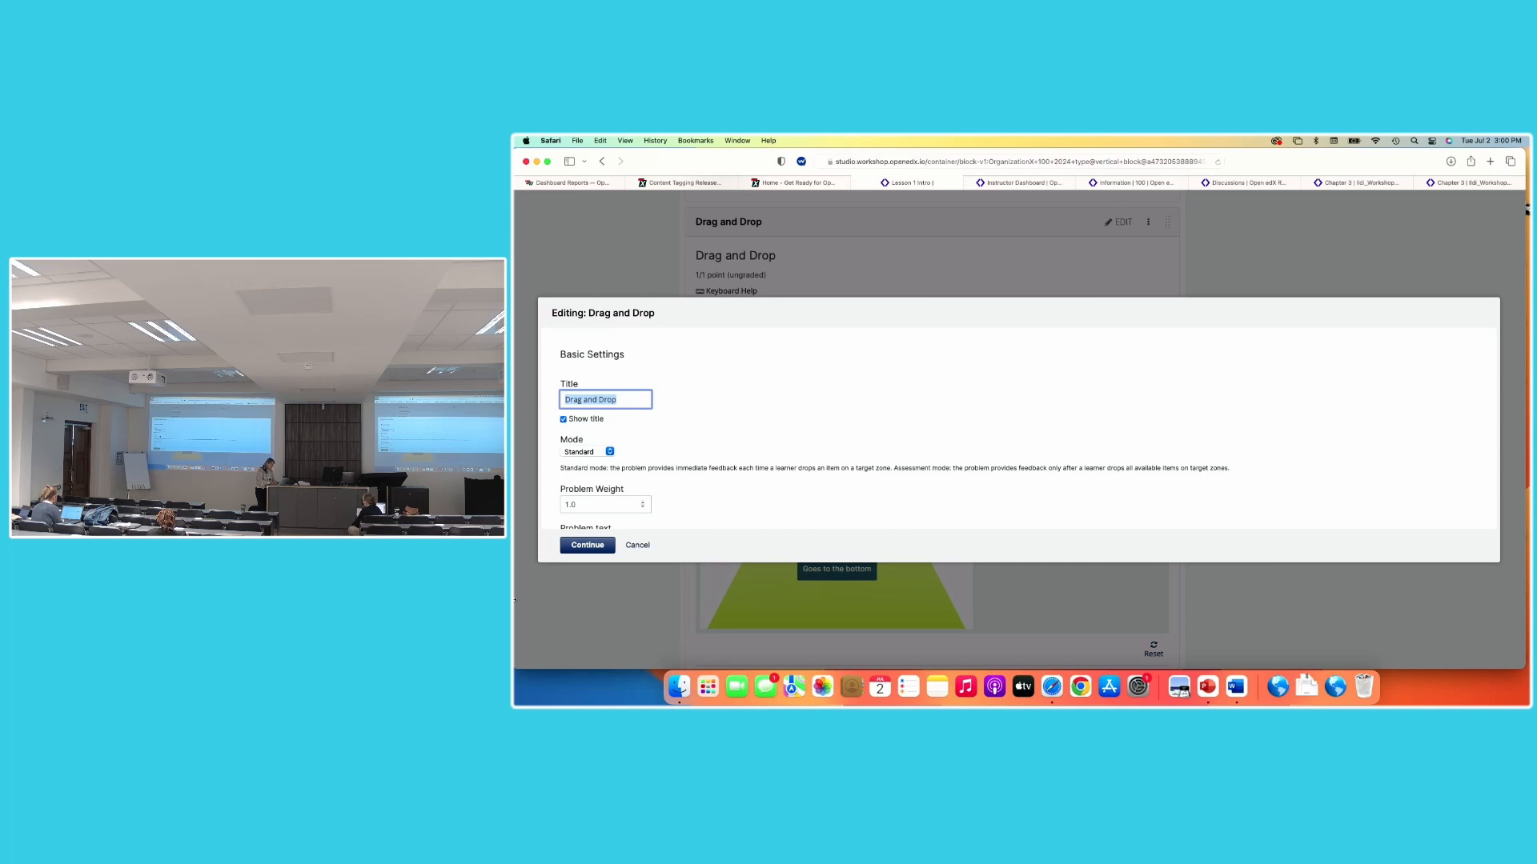
type("Practice Session")
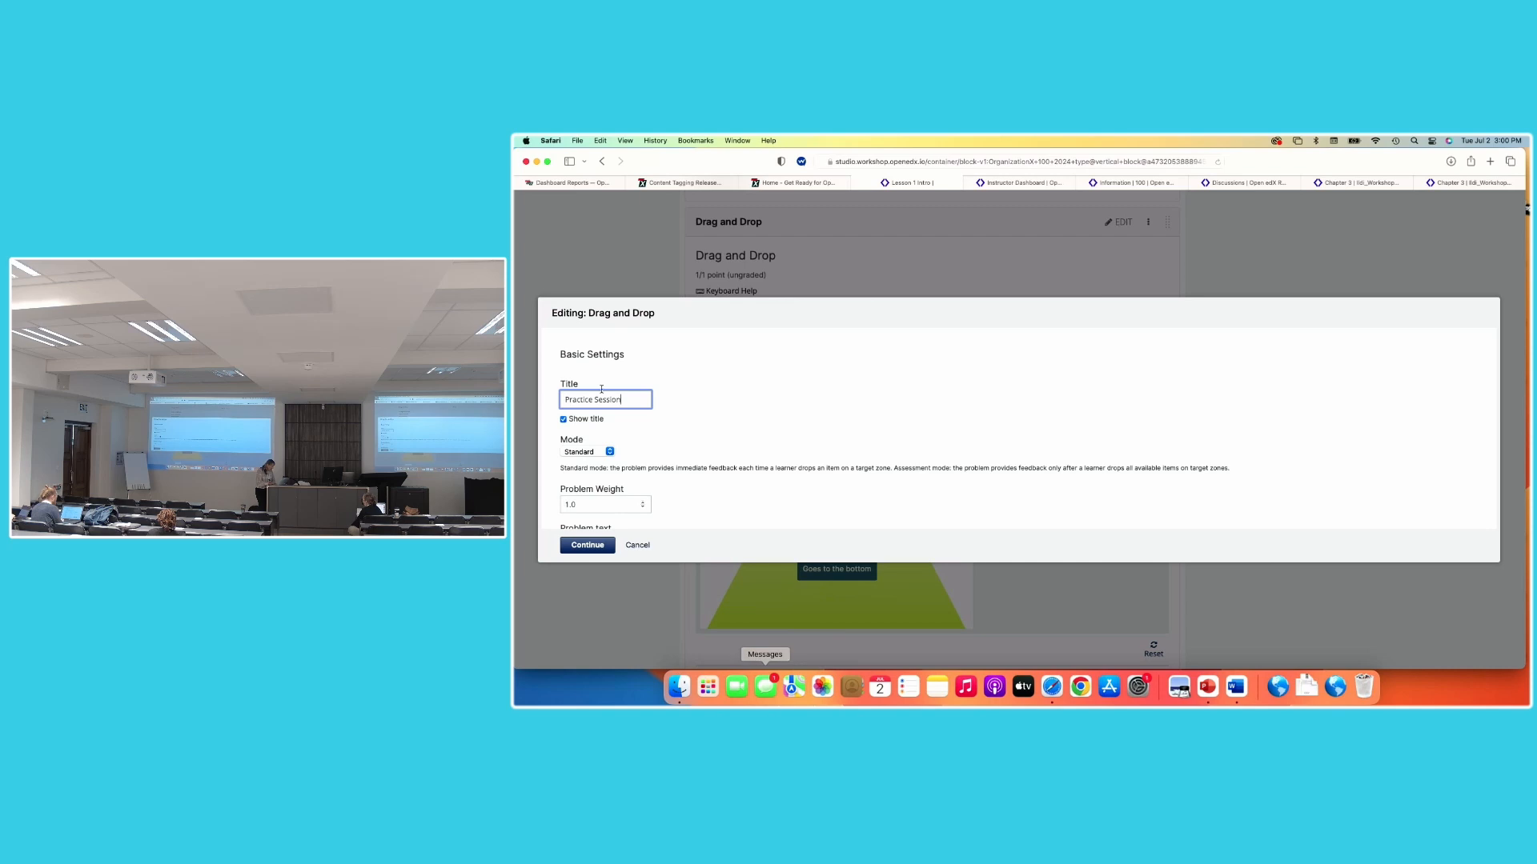
left_click(607, 452)
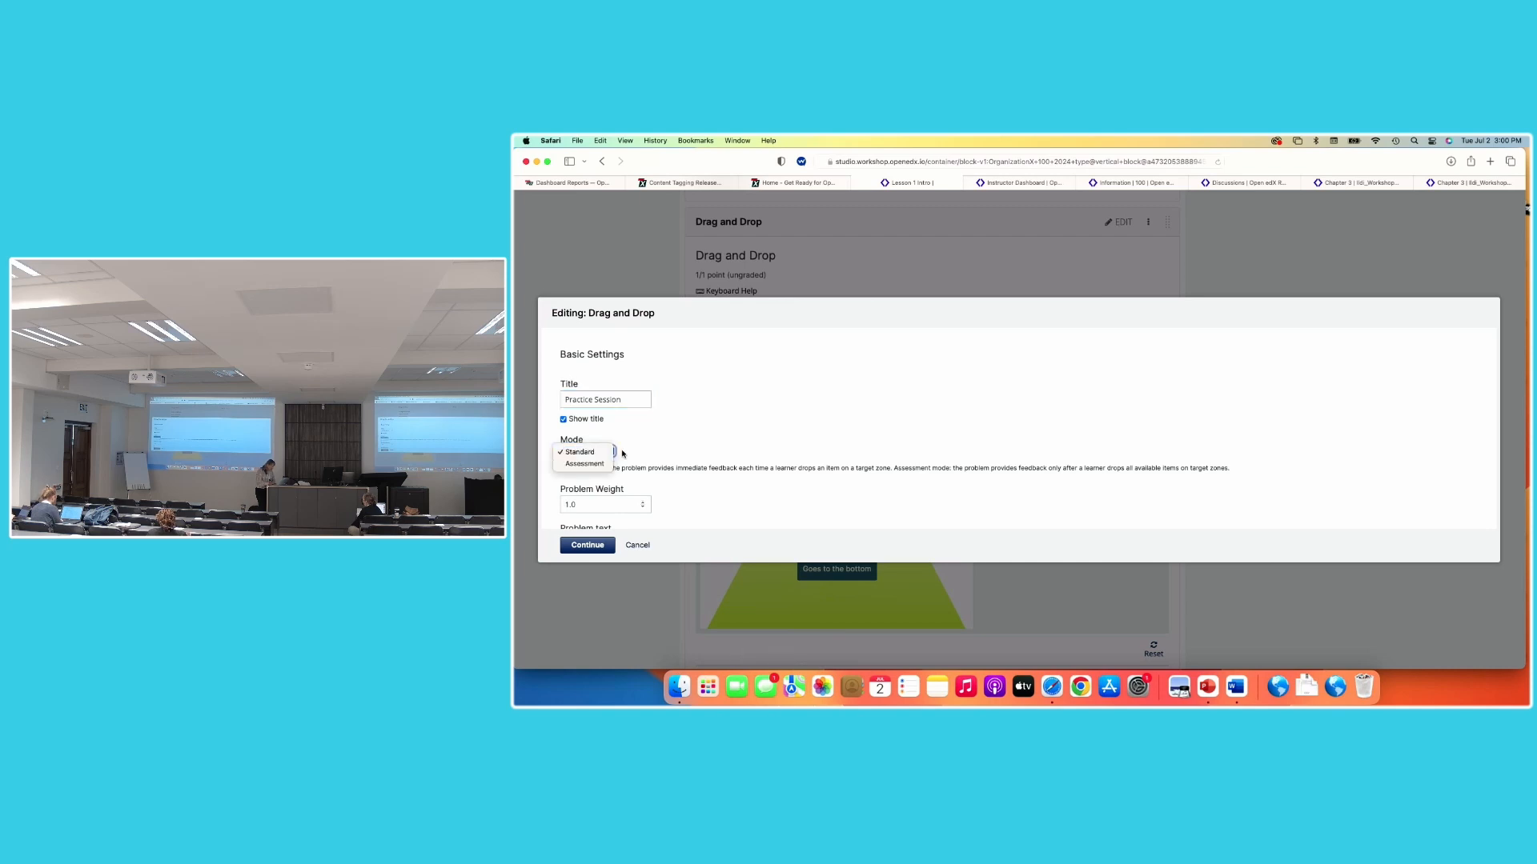
left_click(641, 453)
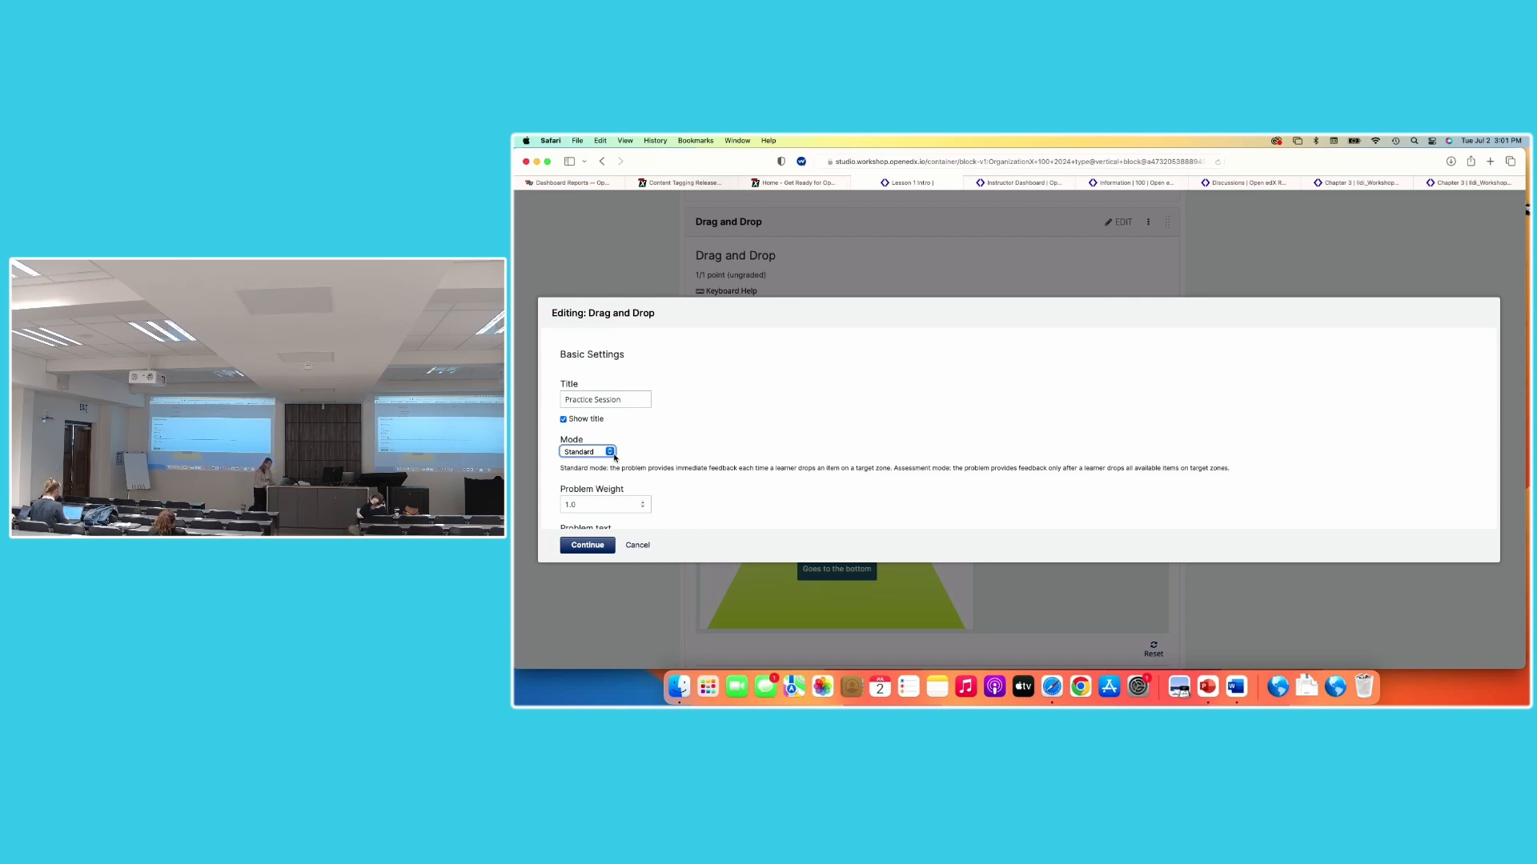
left_click(615, 457)
left_click(607, 463)
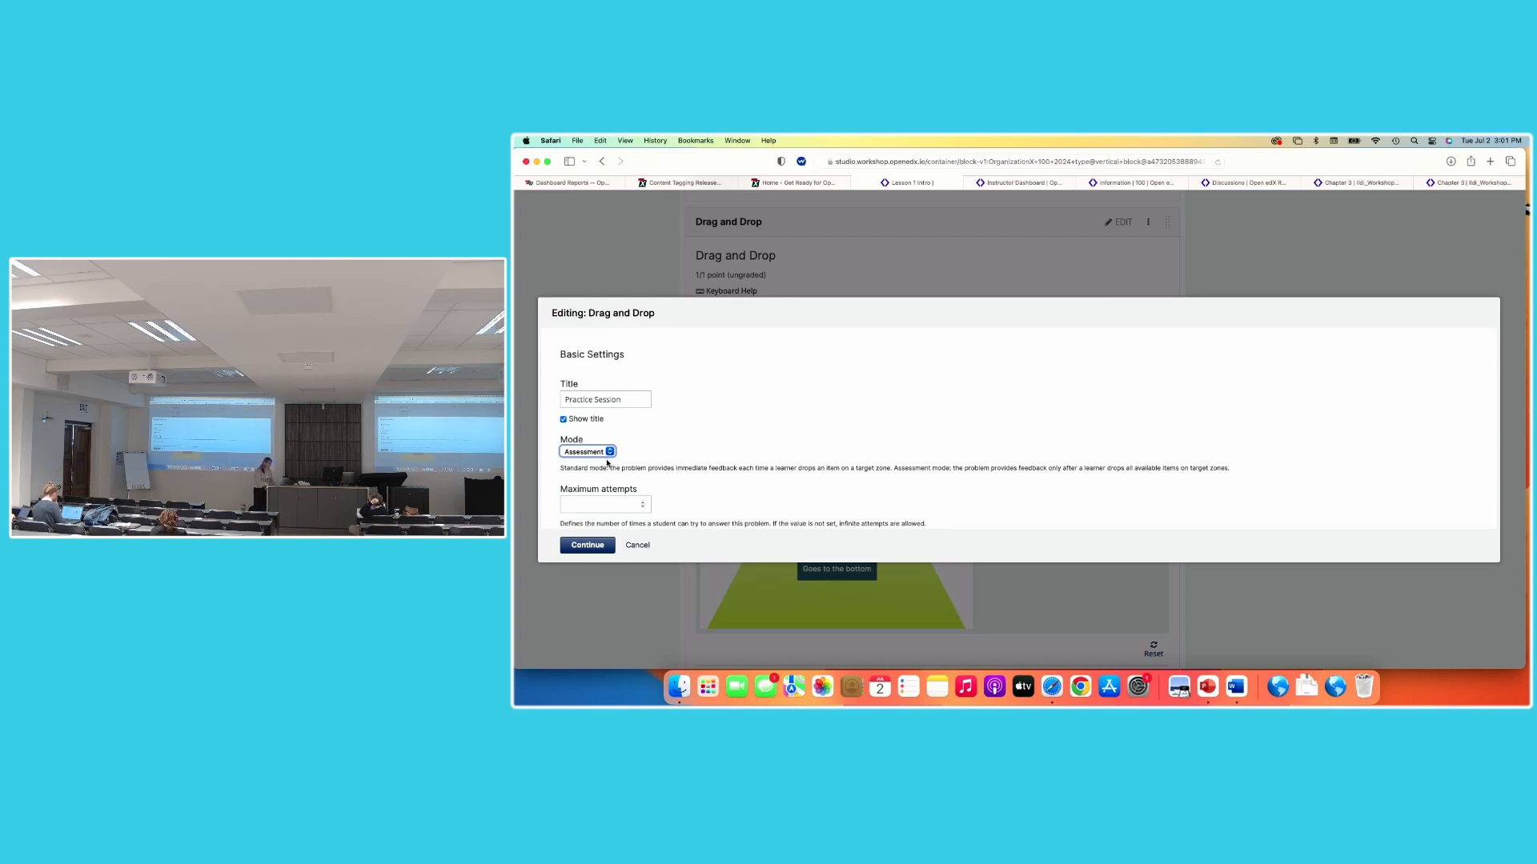
Set the drag and drop problem's weight to 0
scroll(805, 459, "down", 3)
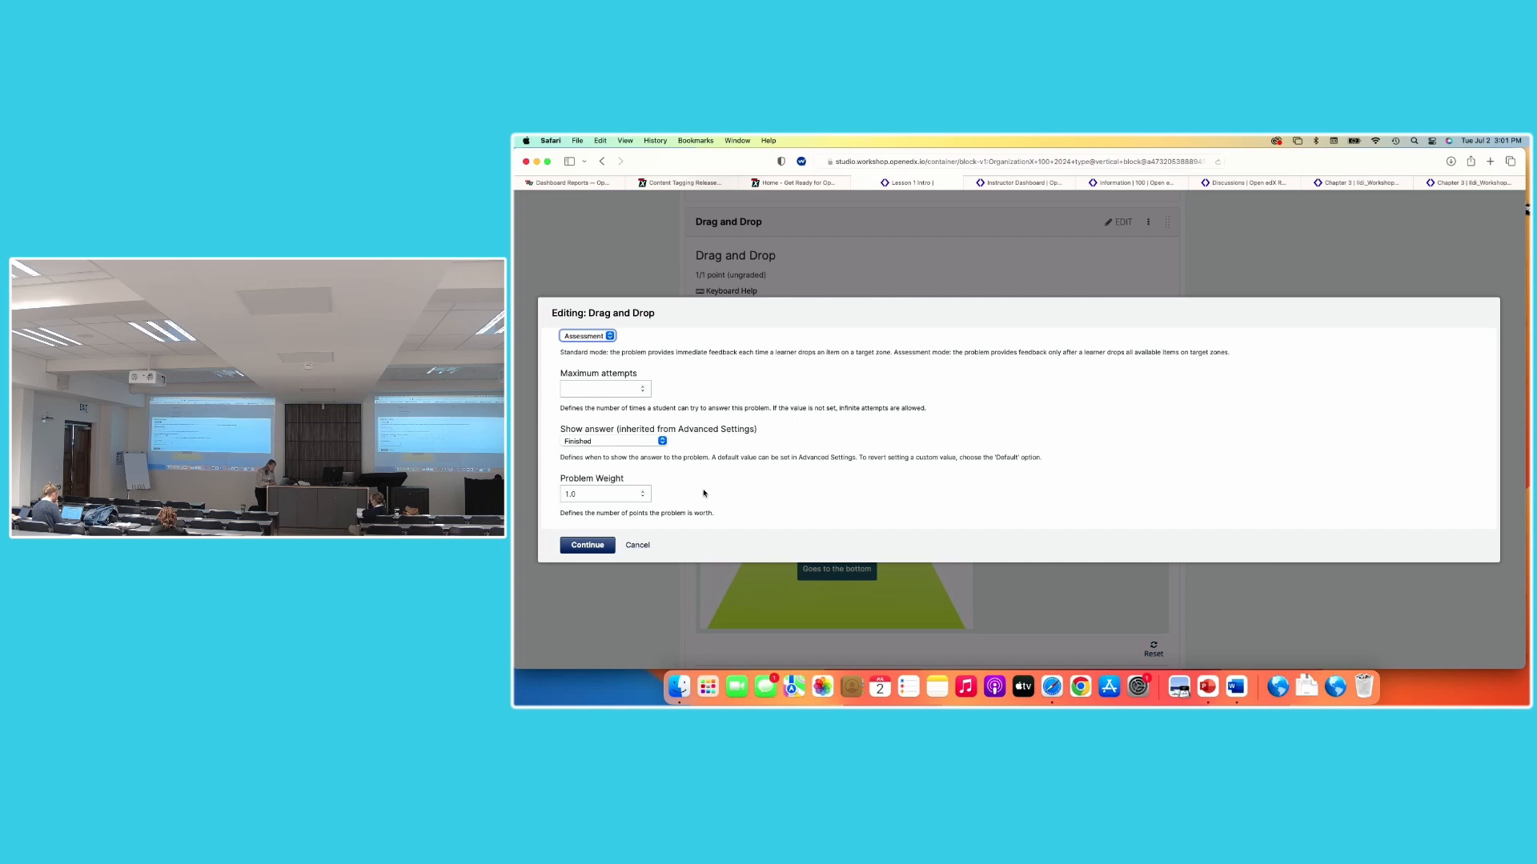
scroll(704, 493, "down", 2)
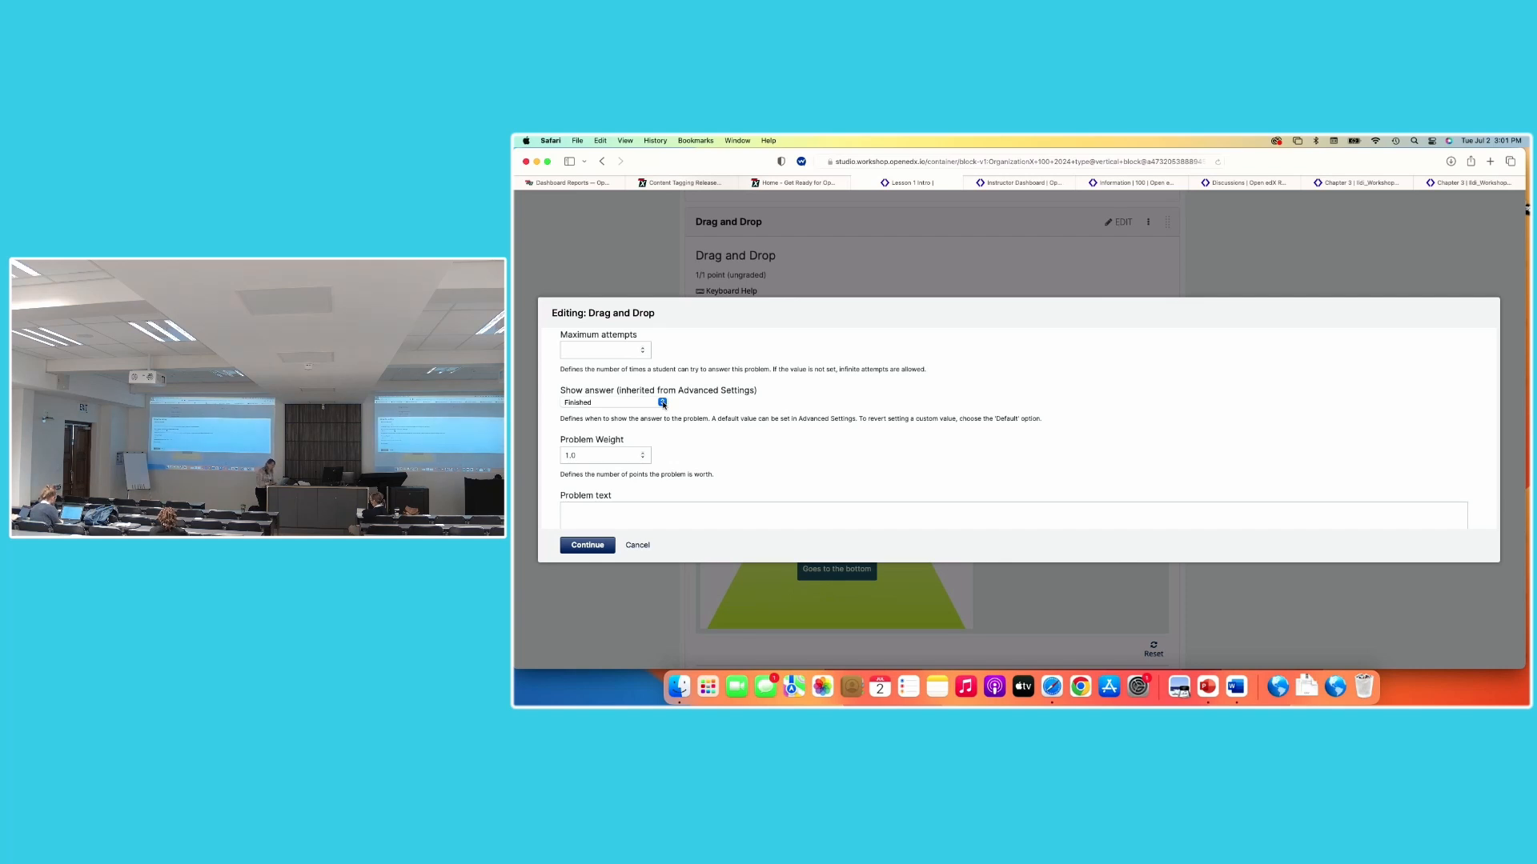
scroll(730, 436, "down", 3)
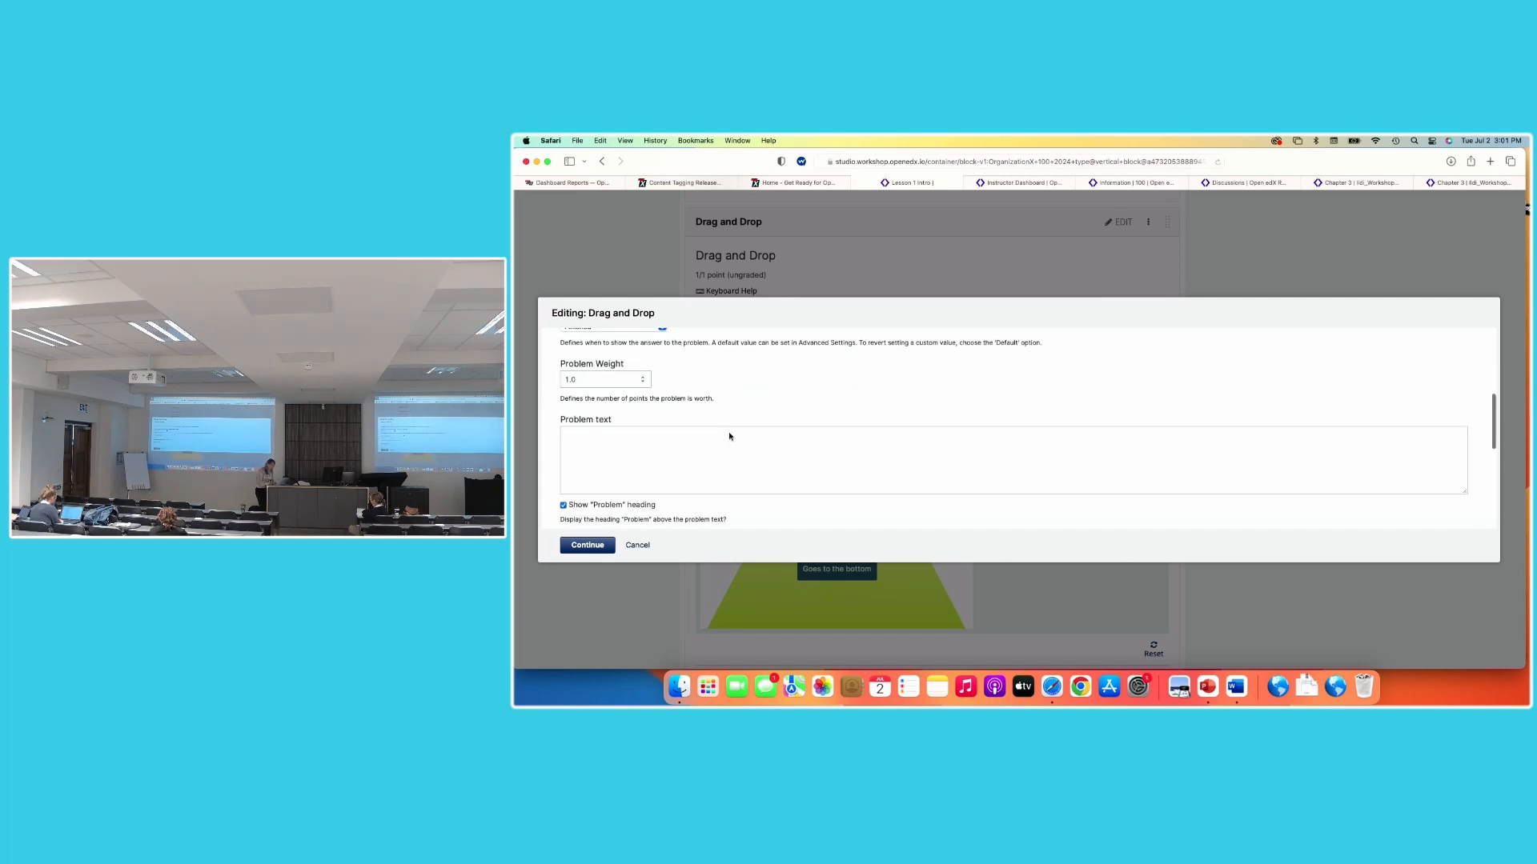
left_click(642, 383)
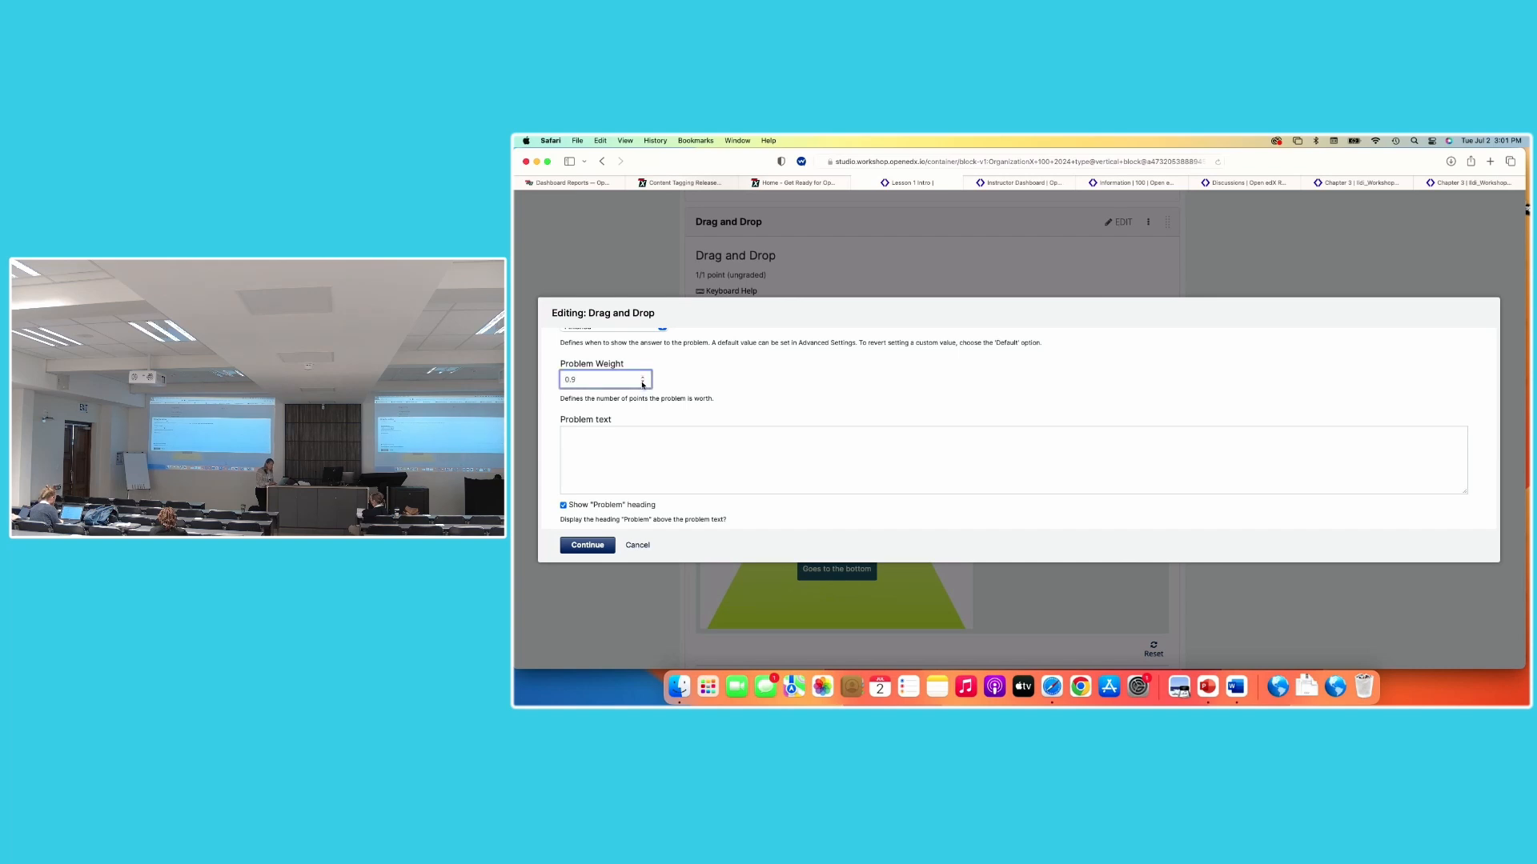
left_click_drag(579, 380, 558, 381)
type("0")
left_click(764, 399)
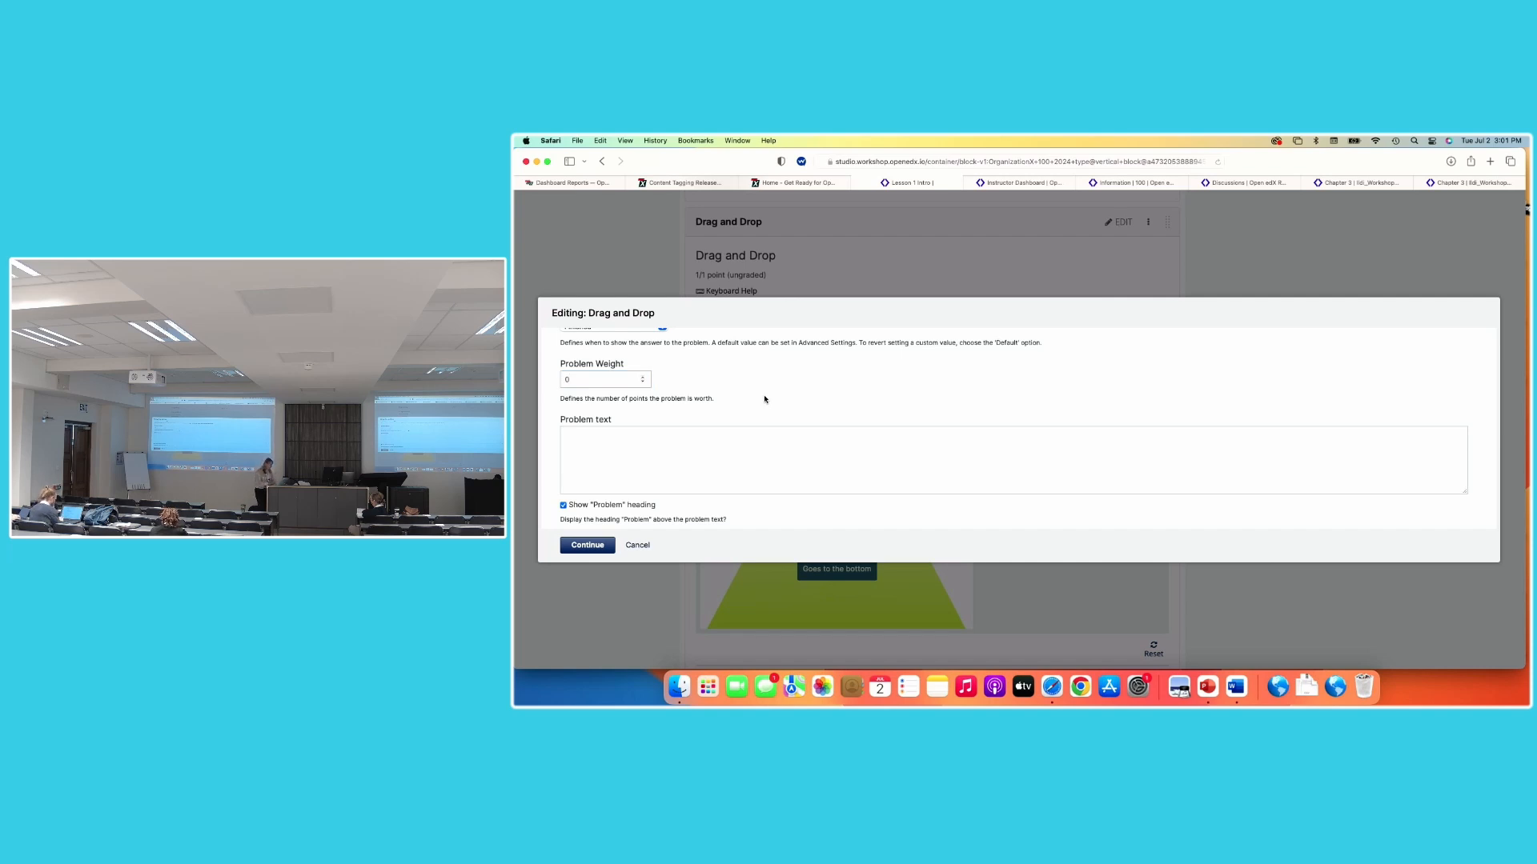
Enter the problem text "Drag the item to the right part of the triangle." and review the introductory and final feedback
left_click(754, 446)
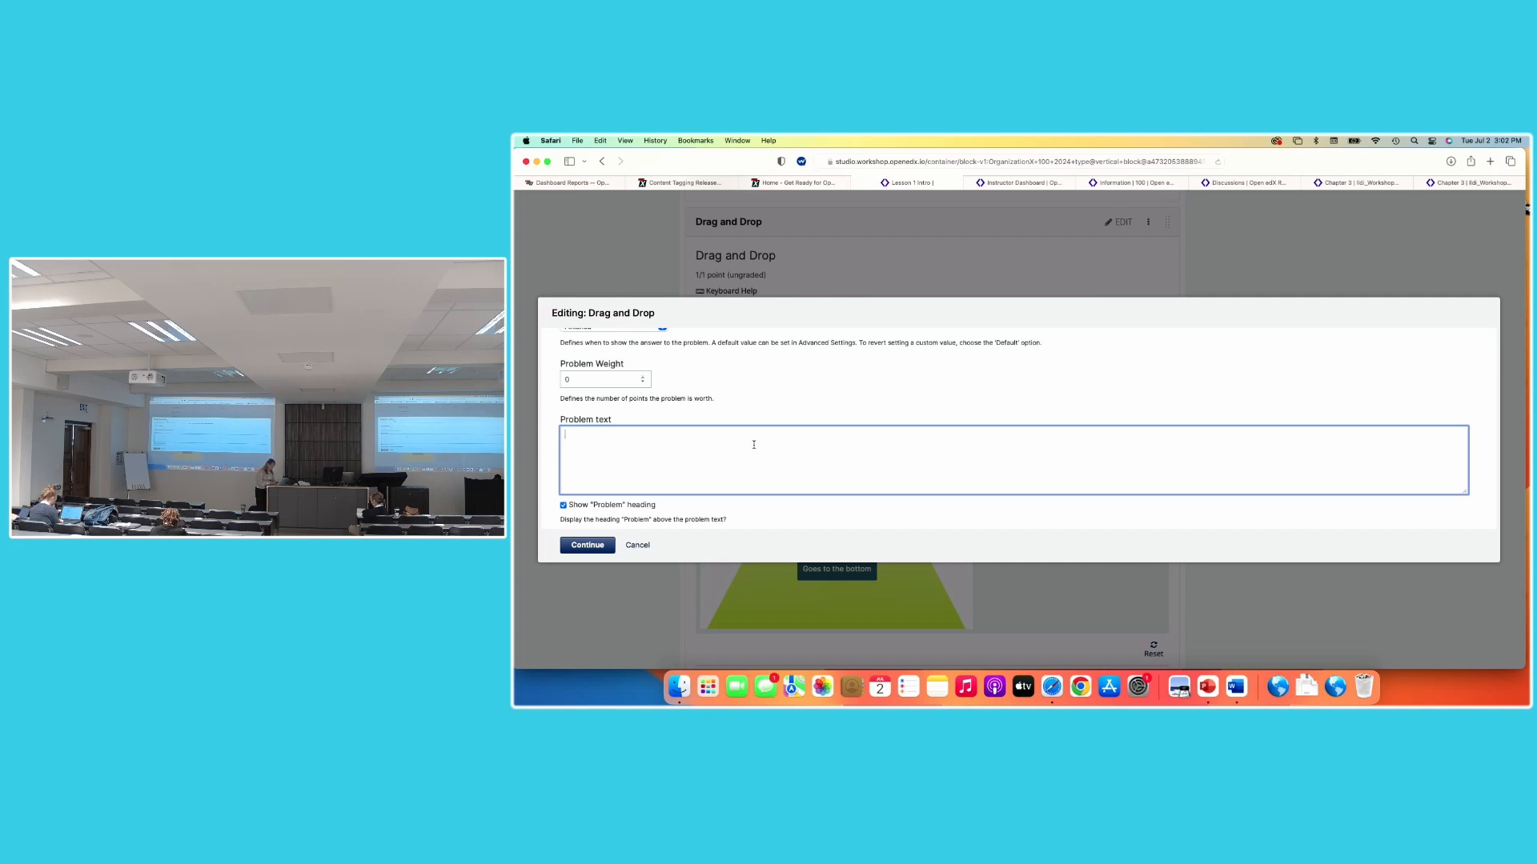
type("Drag the item to the right part of the triangle.")
scroll(848, 474, "down", 5)
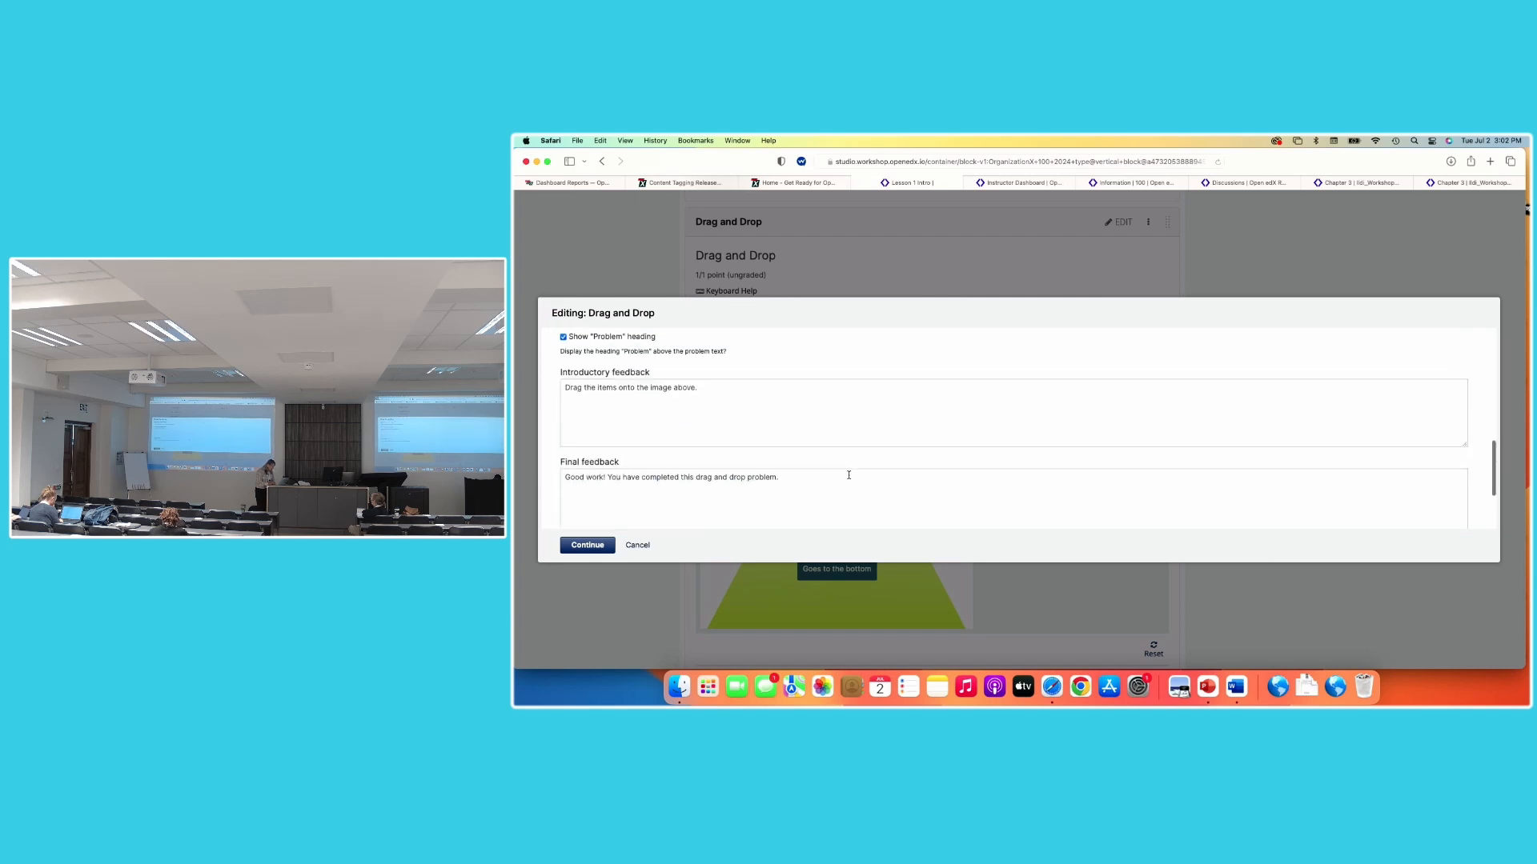
scroll(830, 417, "down", 2)
scroll(852, 374, "down", 1)
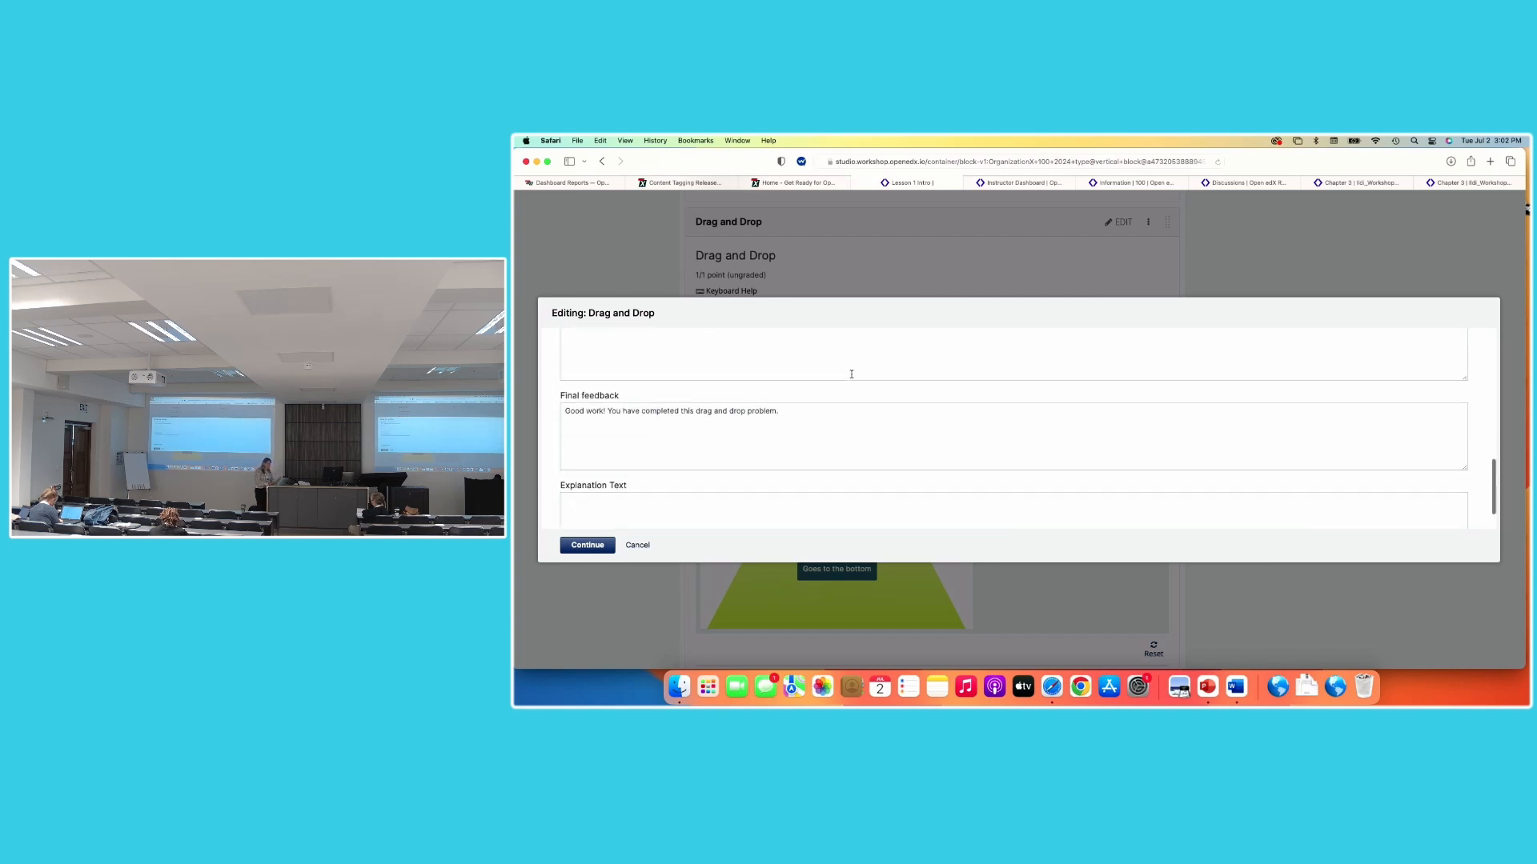
Review the final feedback, explanation text and basic settings of the problem, and proceed to its zone settings
scroll(851, 374, "down", 1)
scroll(848, 416, "down", 1)
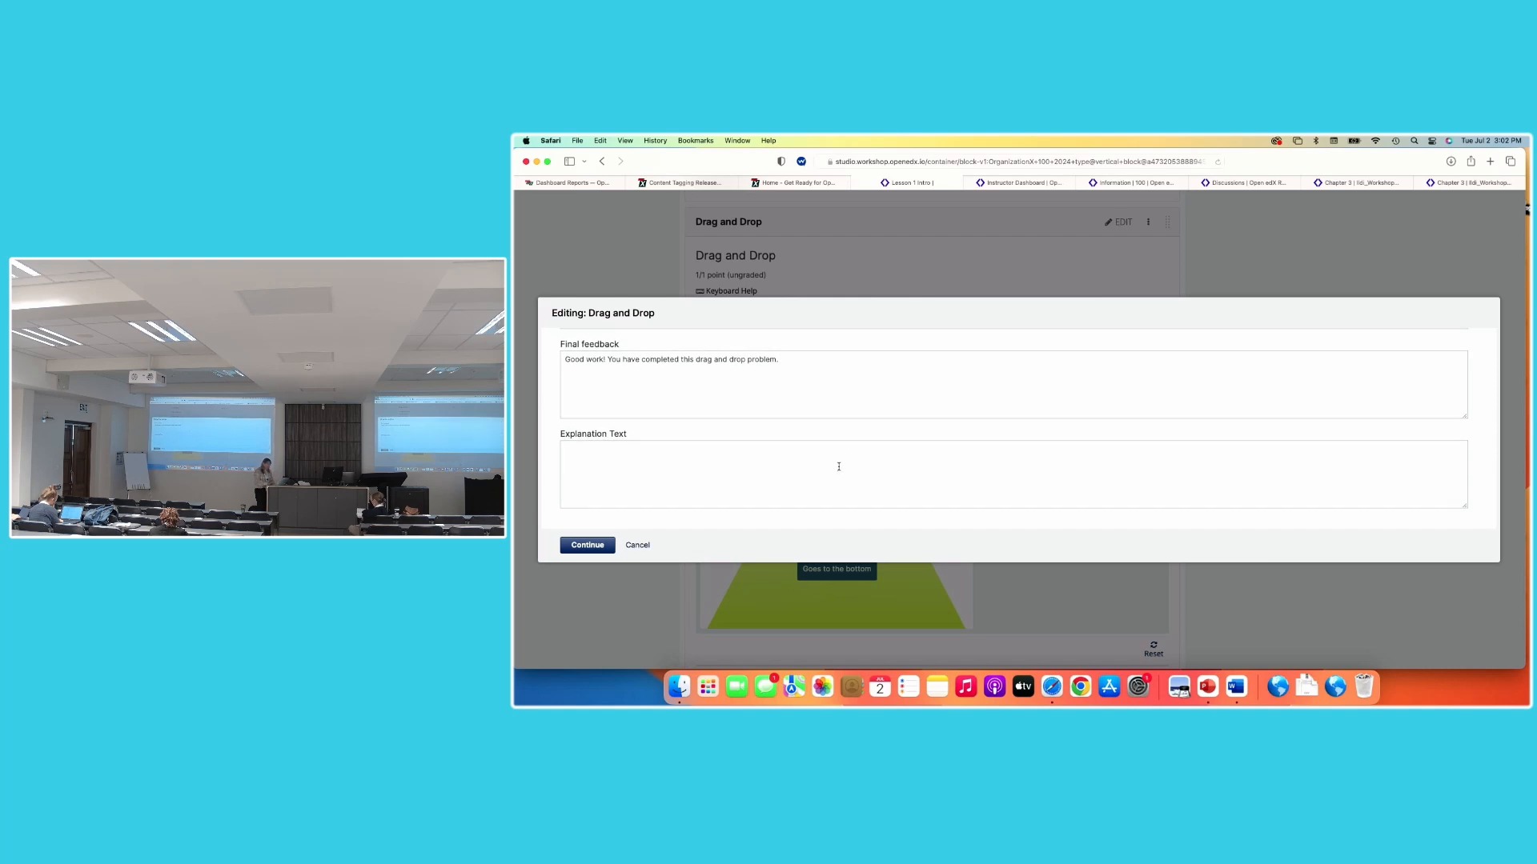
scroll(839, 467, "up", 10)
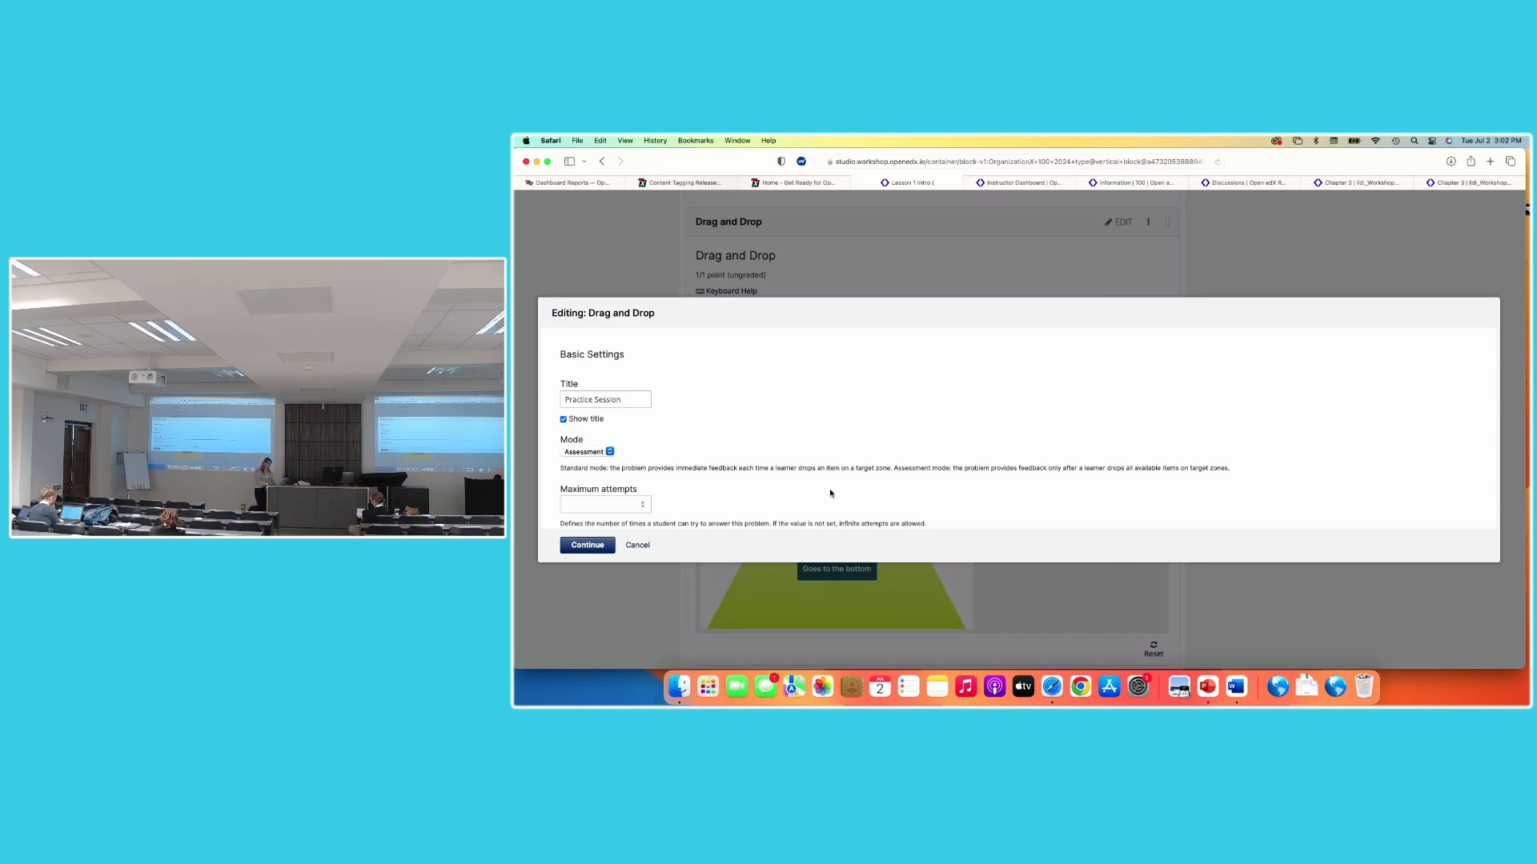
left_click(587, 545)
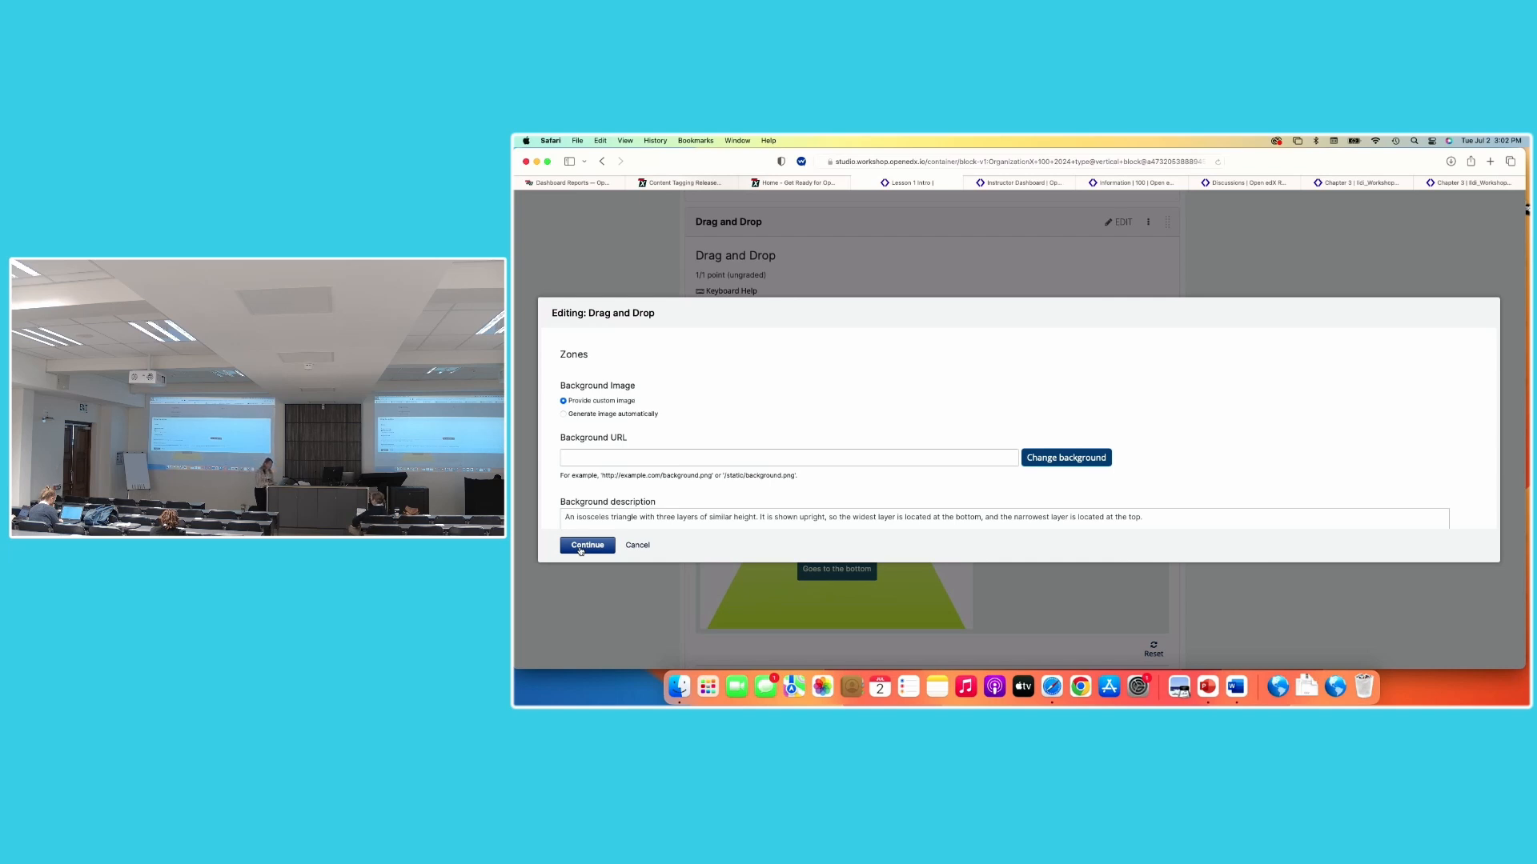
Turn on label names on the image, and zone borders both on the image and when dragging an item
scroll(919, 423, "down", 2)
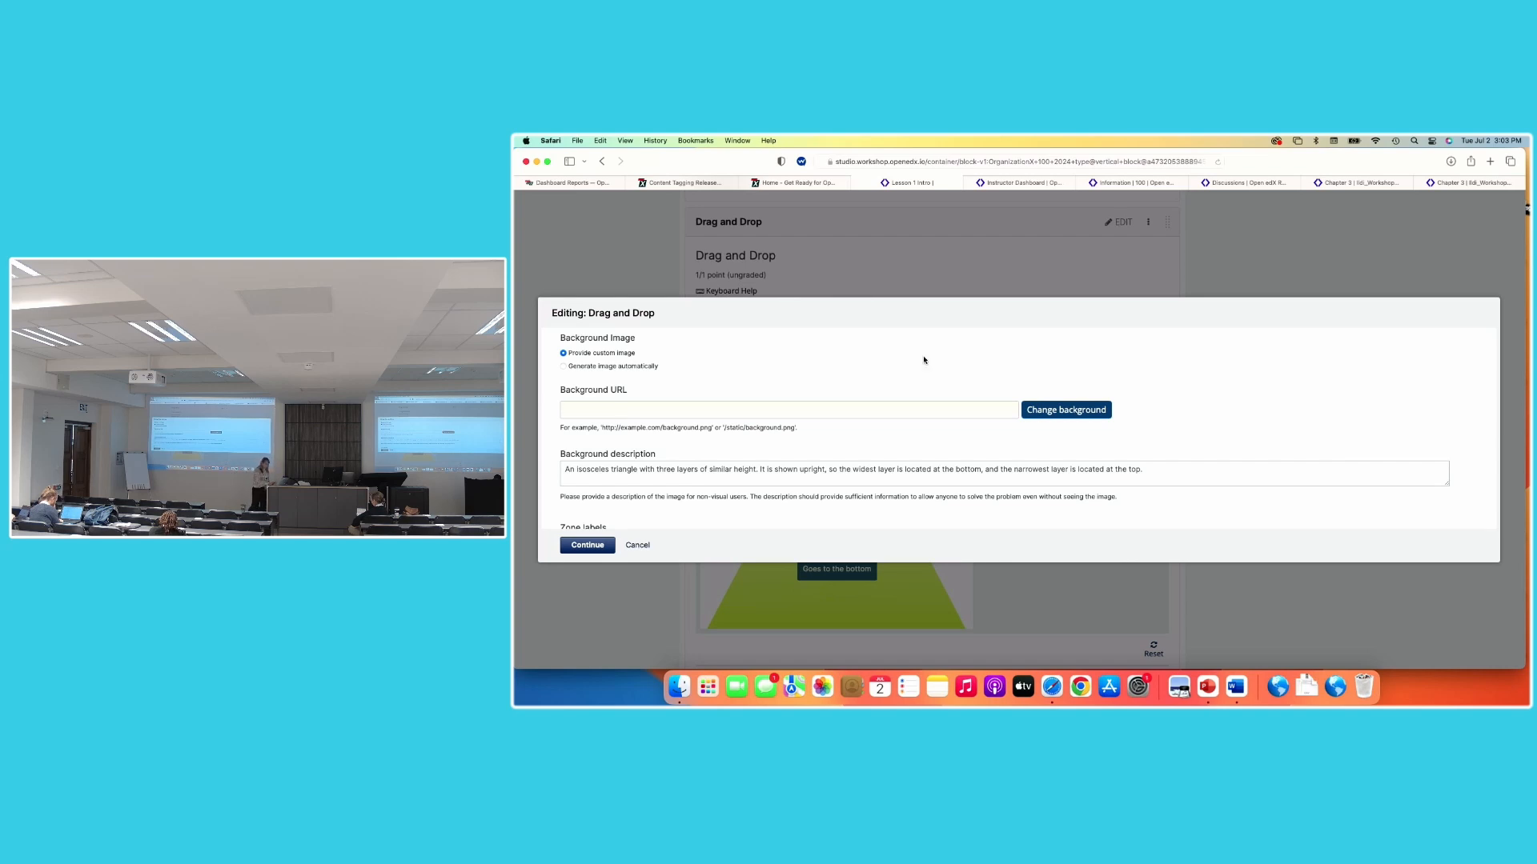
scroll(925, 365, "down", 2)
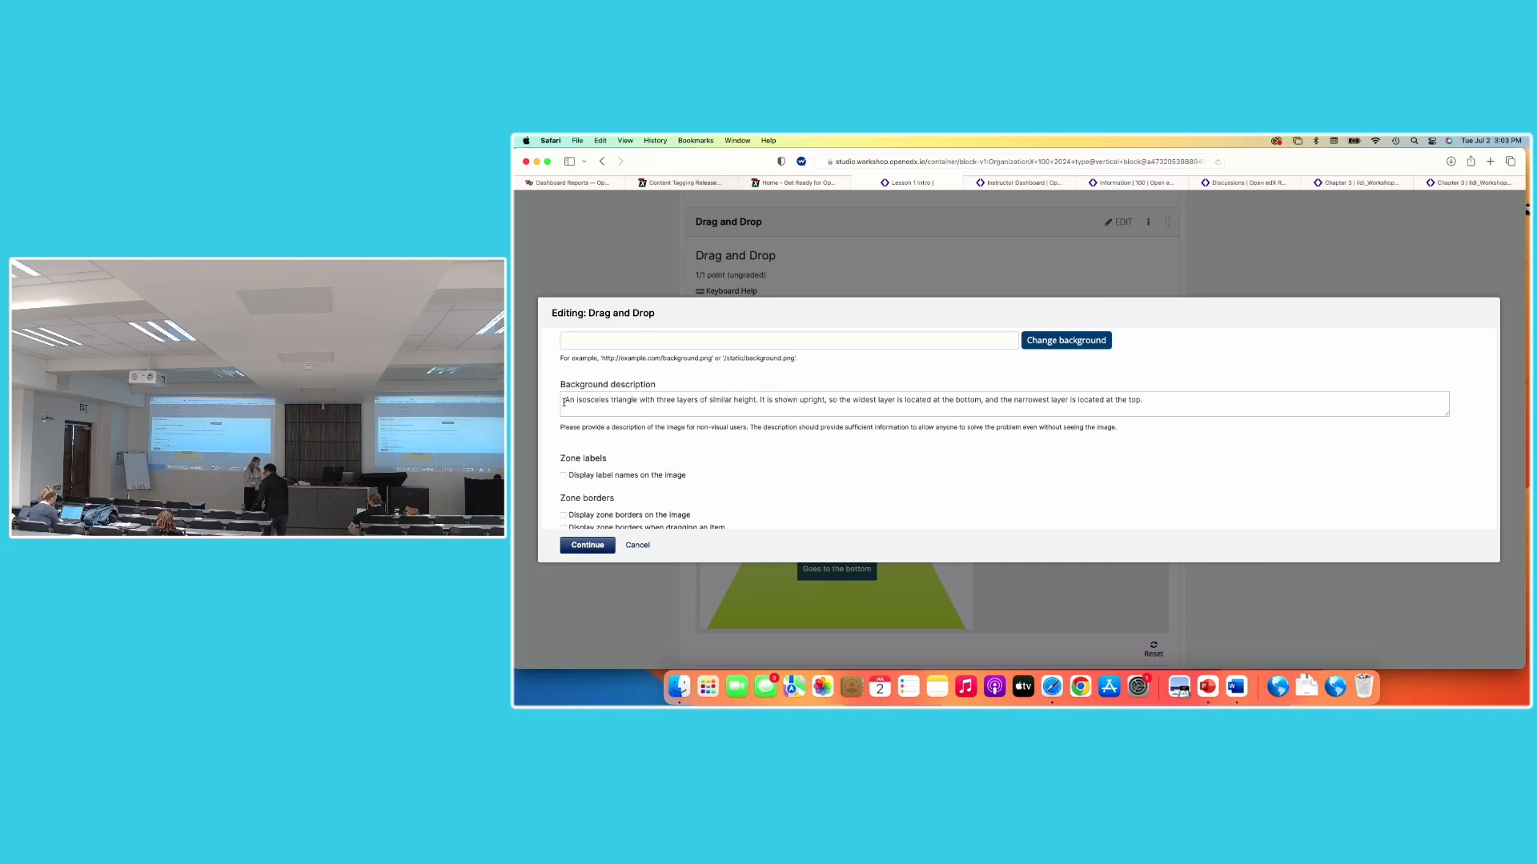
scroll(734, 472, "down", 2)
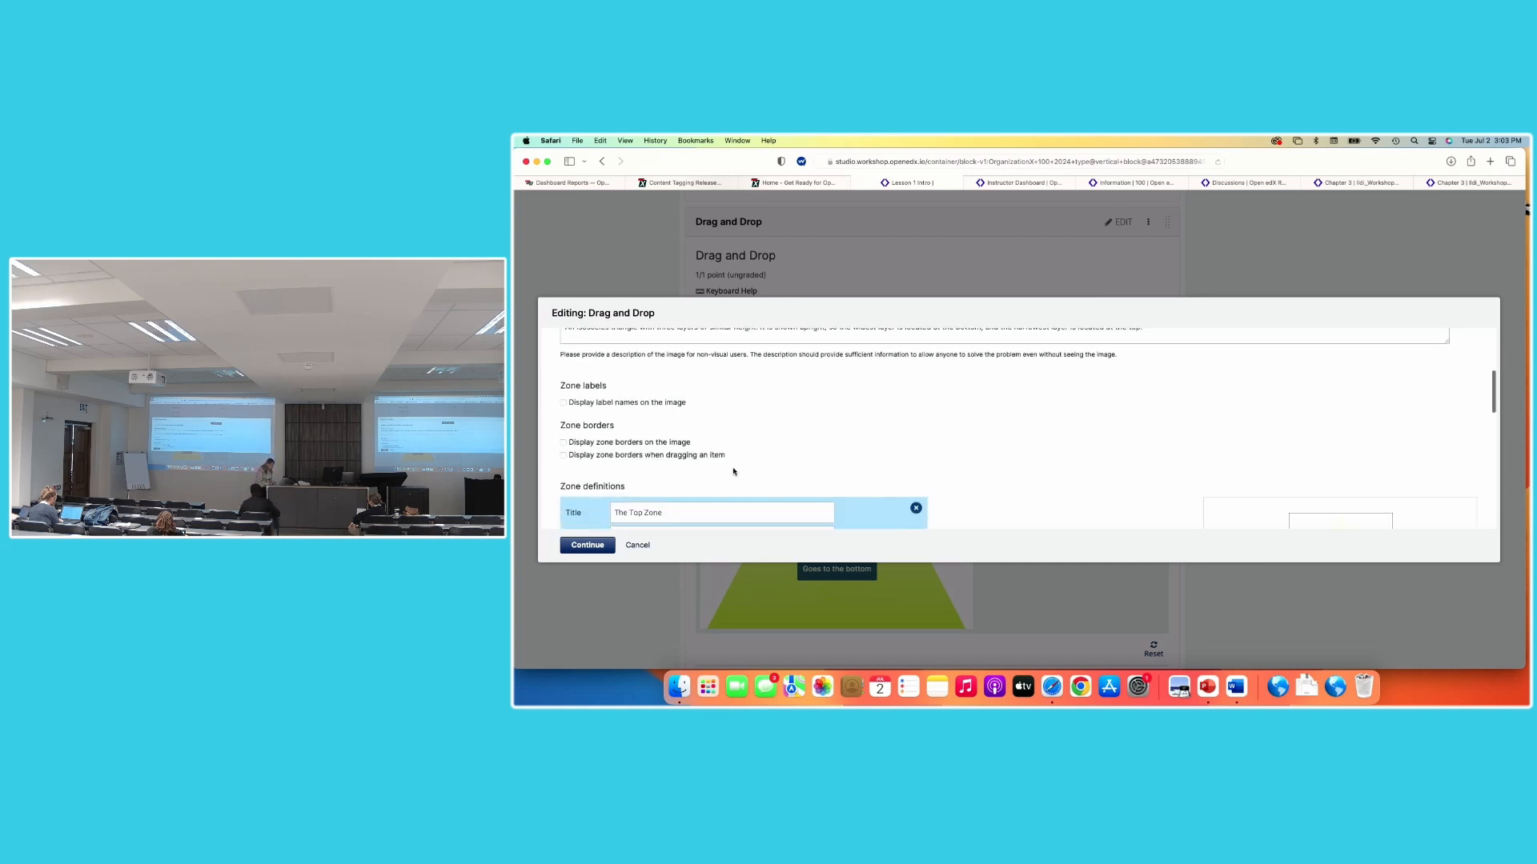
left_click(562, 403)
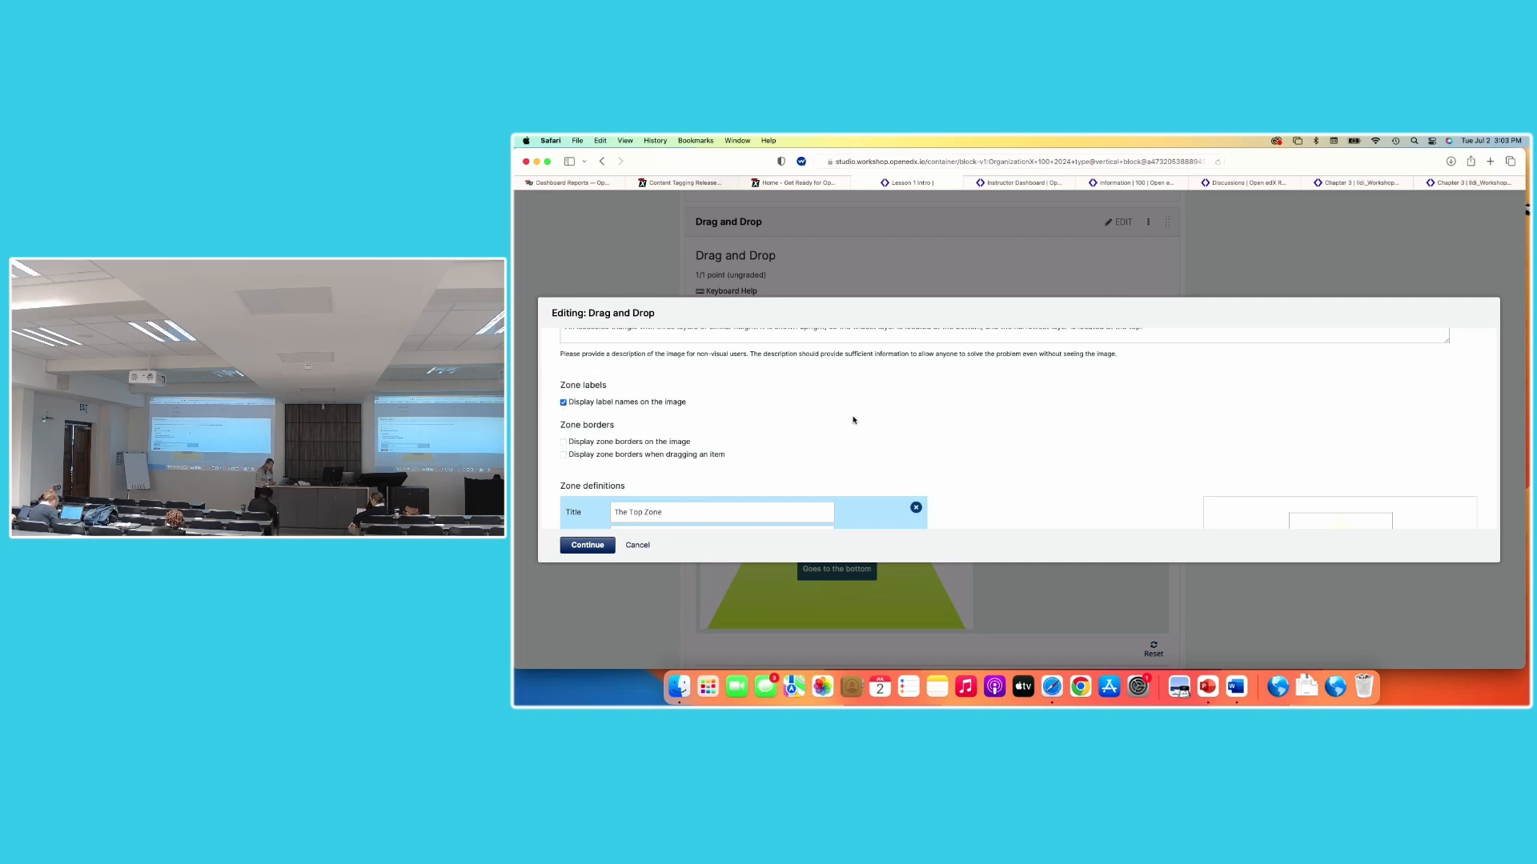
scroll(852, 418, "down", 2)
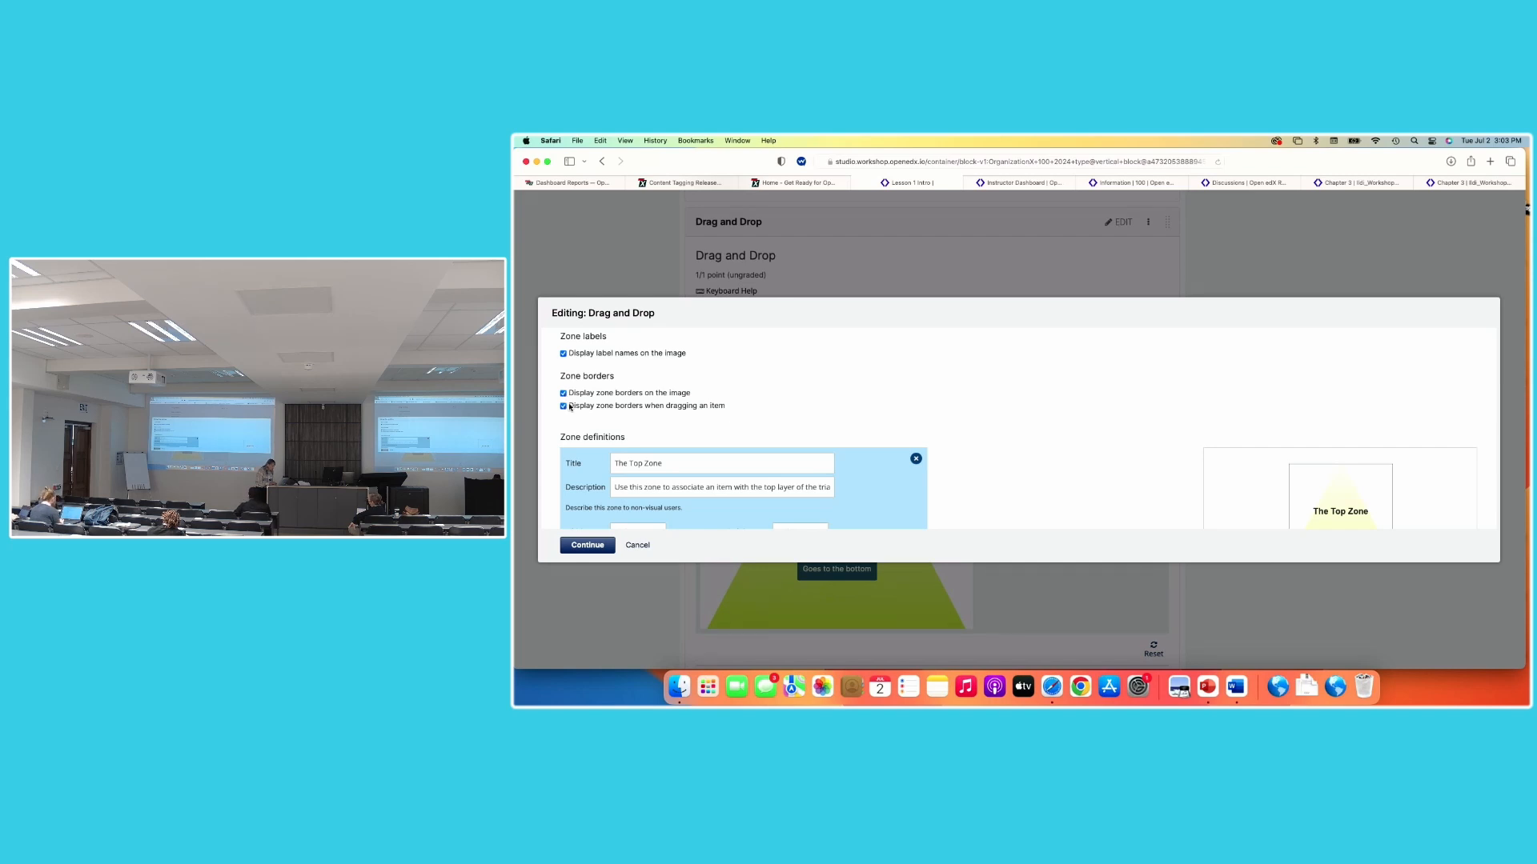
Examine the zone definitions and the preview of the labelled, bordered zones on the triangle
scroll(1035, 447, "down", 2)
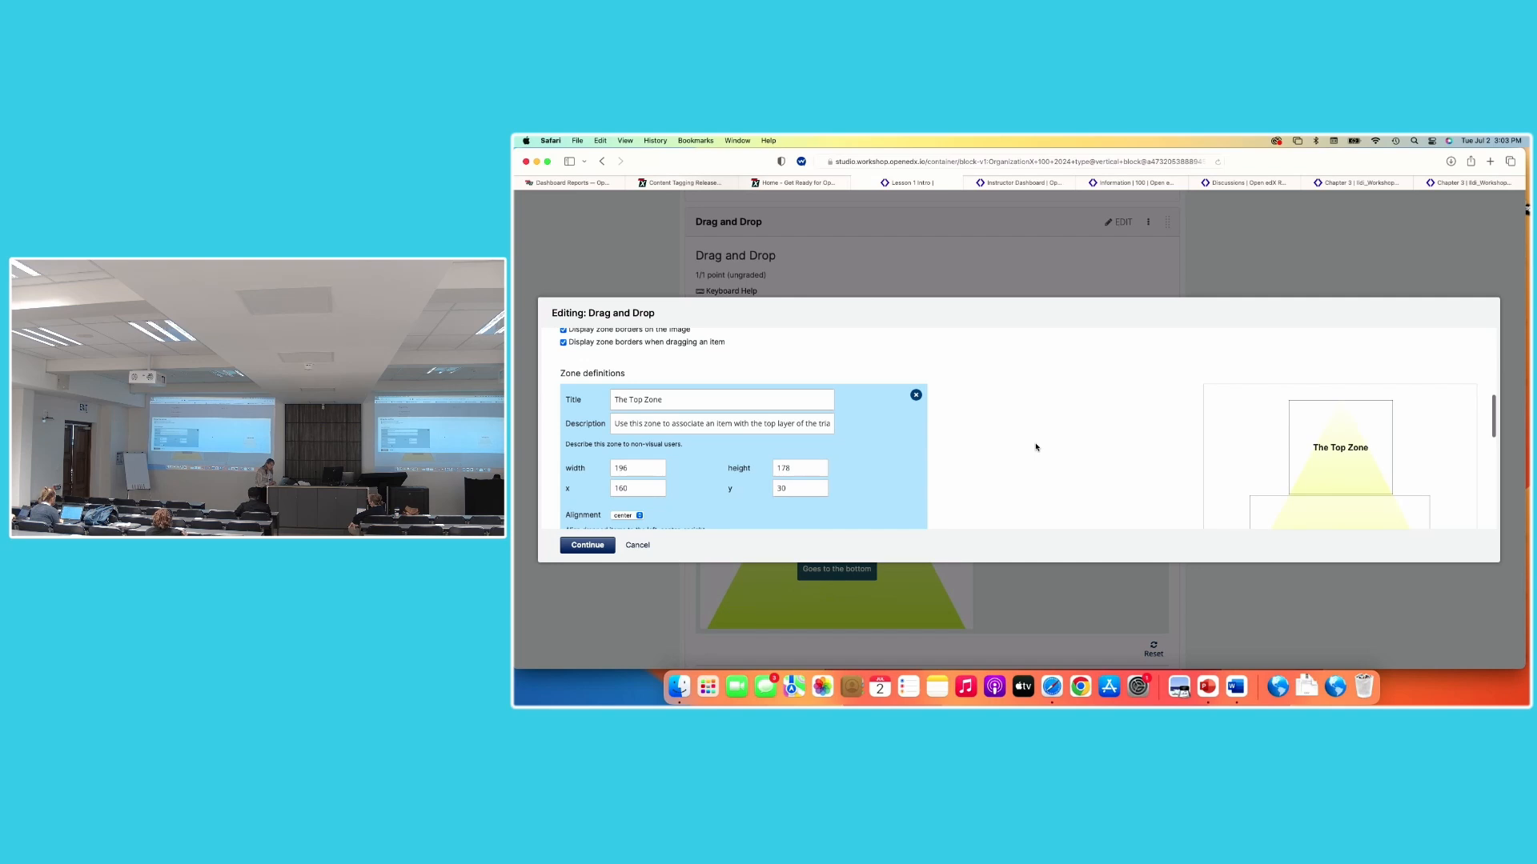
scroll(1036, 447, "down", 4)
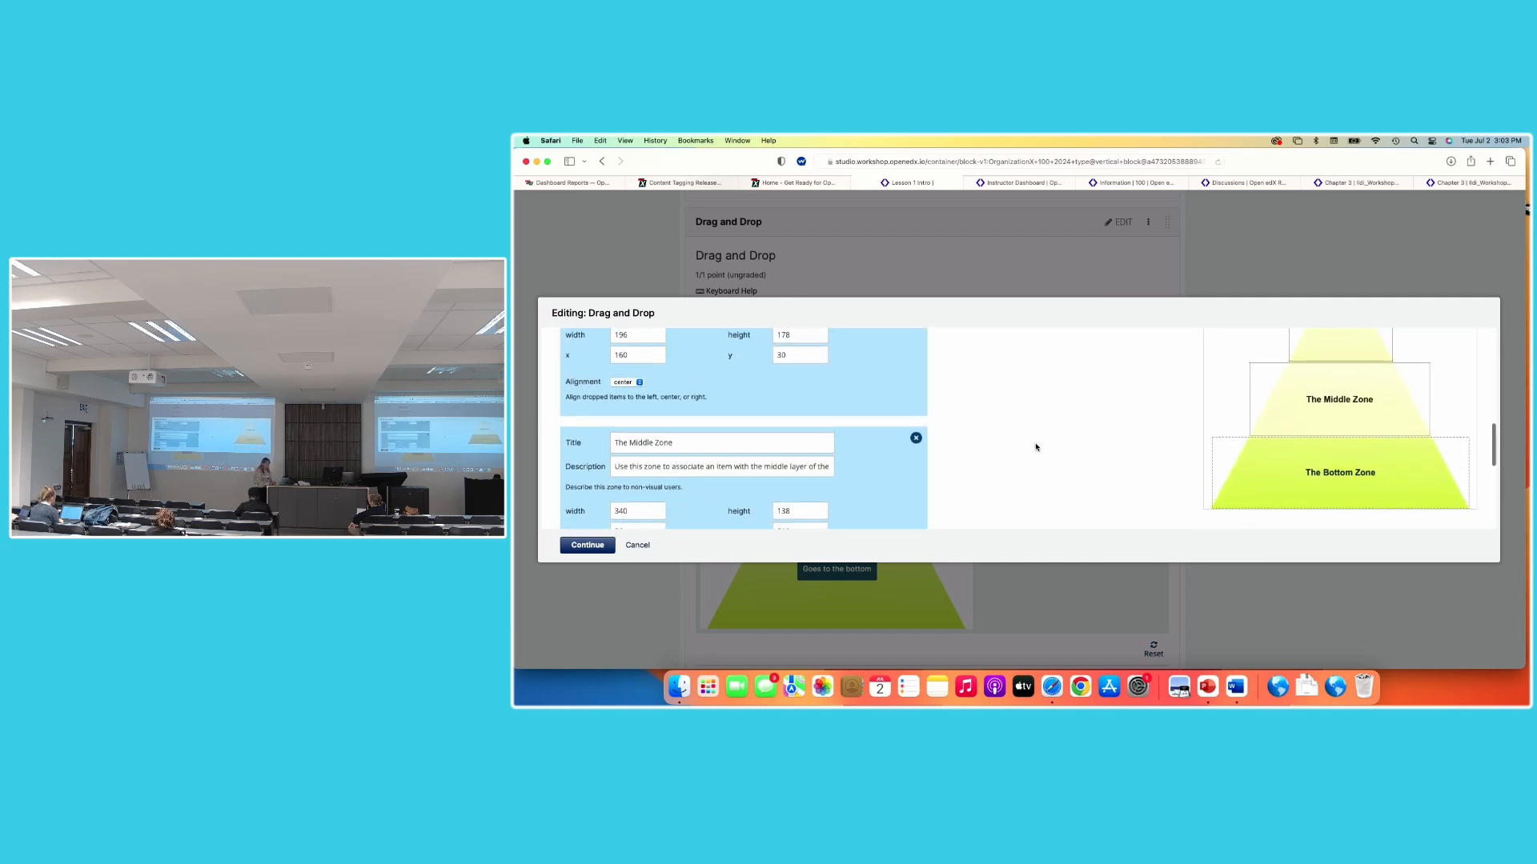
scroll(1036, 448, "up", 5)
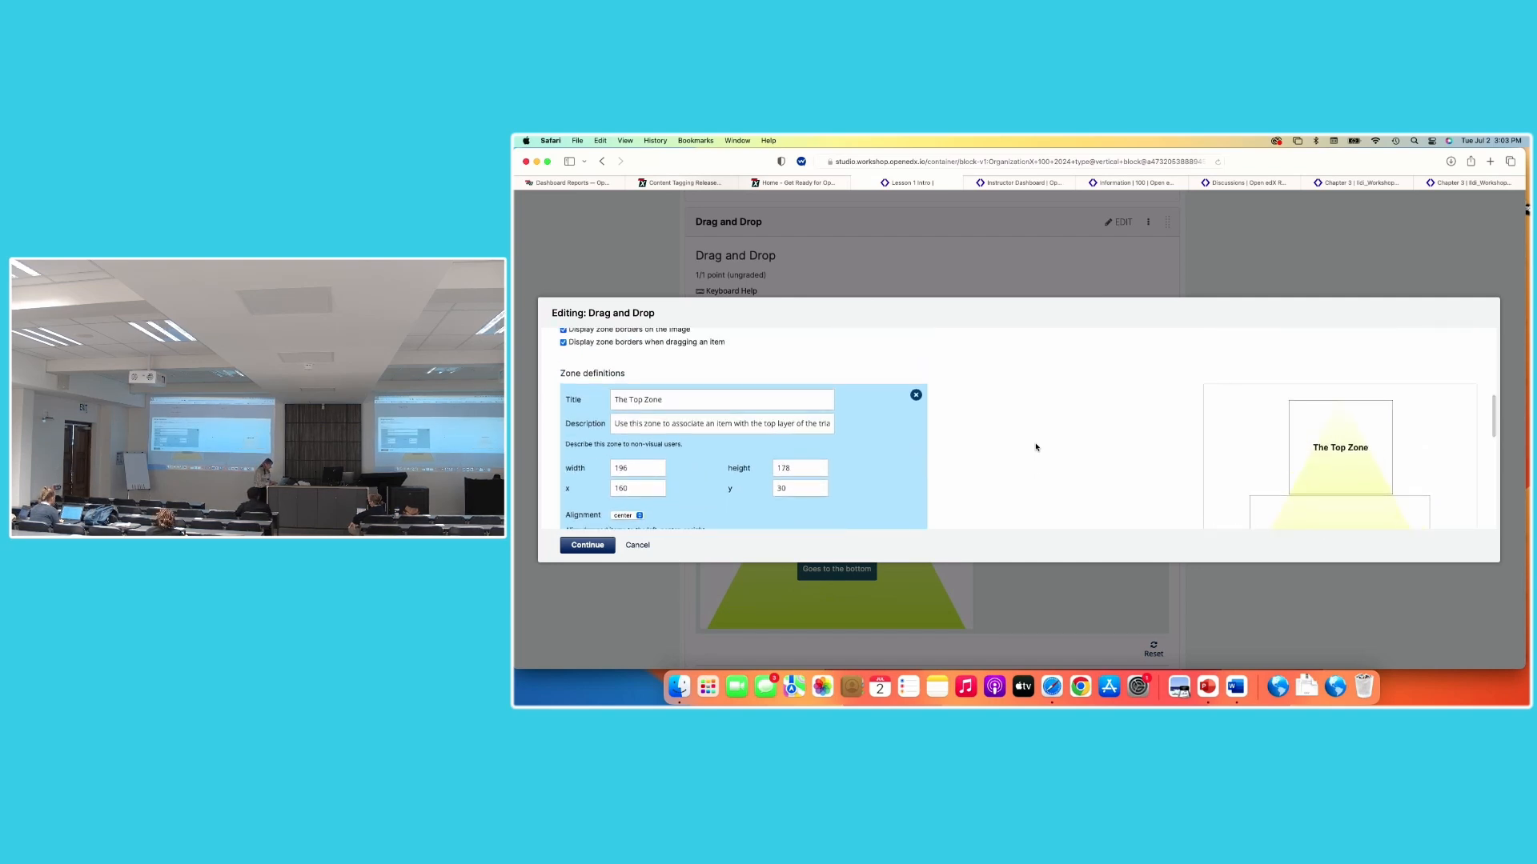